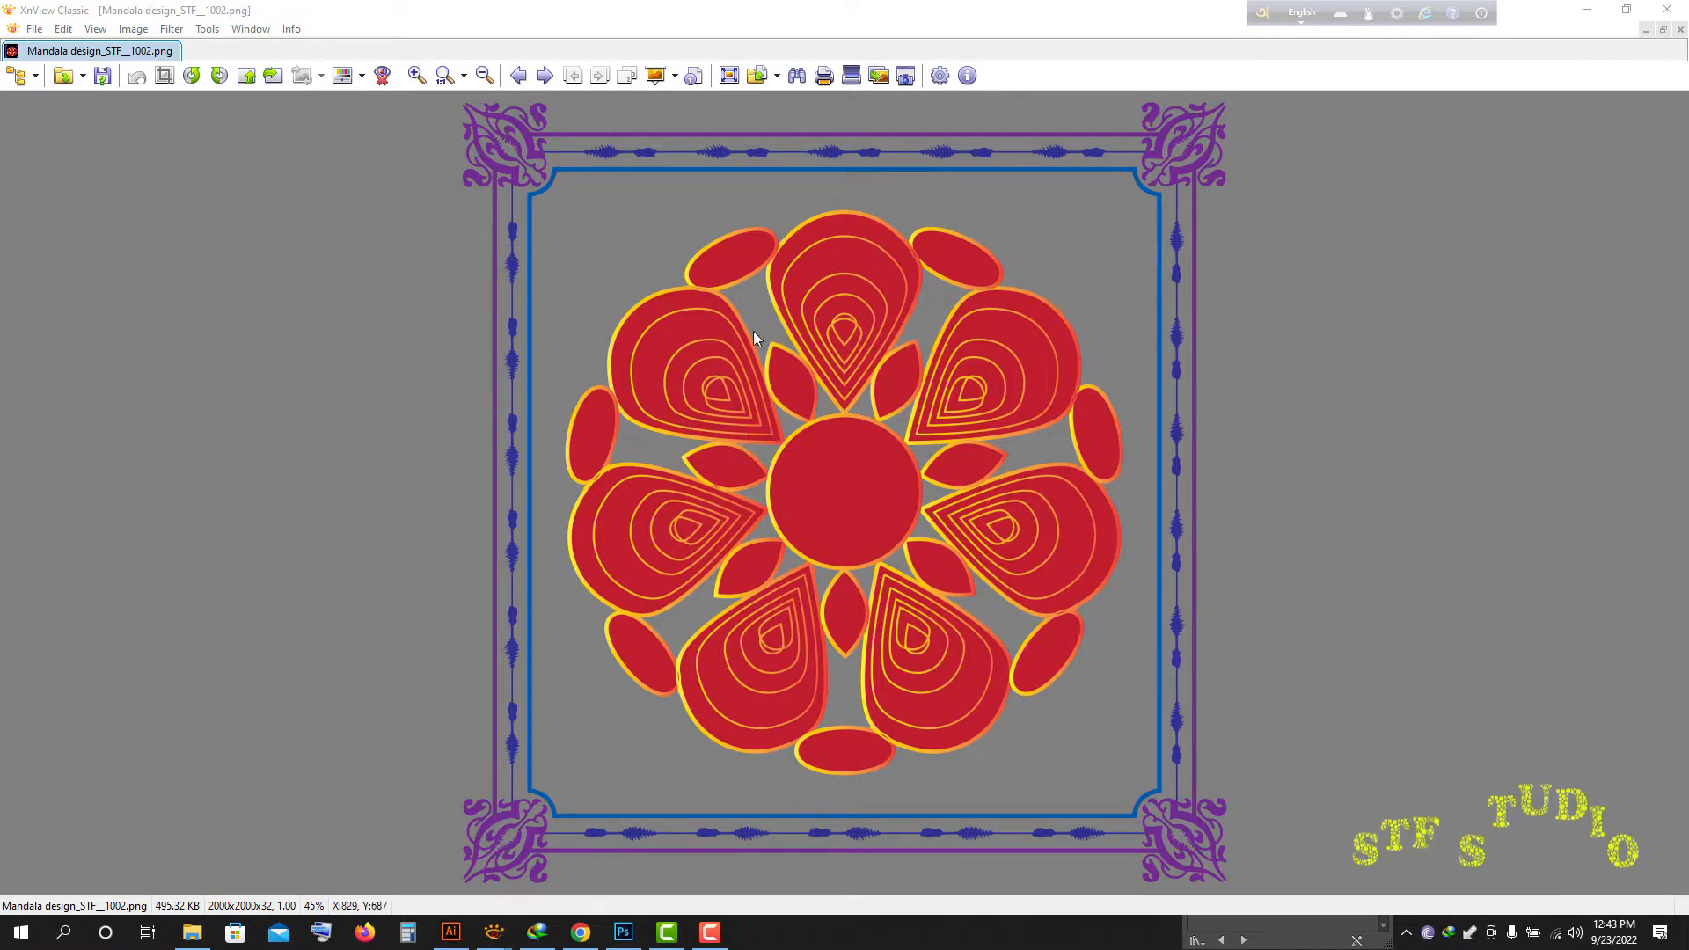
- Switch to Chrome and look through the uploaded videos on the STF STUDIO YouTube channel
left_click(579, 934)
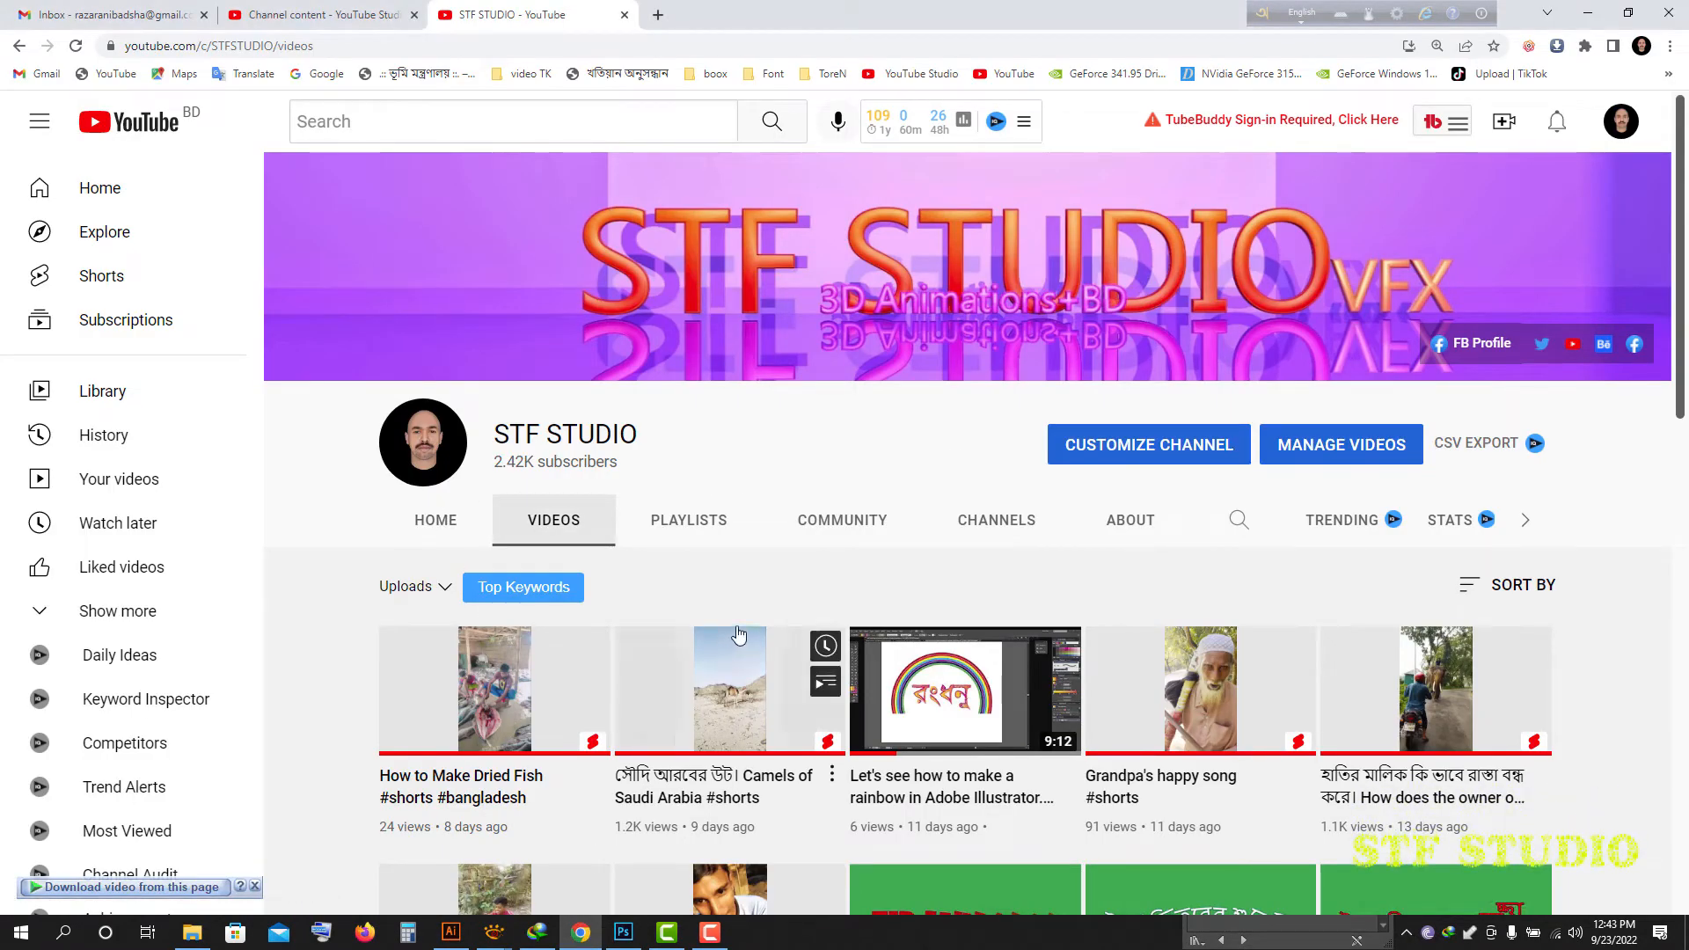
scroll(721, 620, "down", 5)
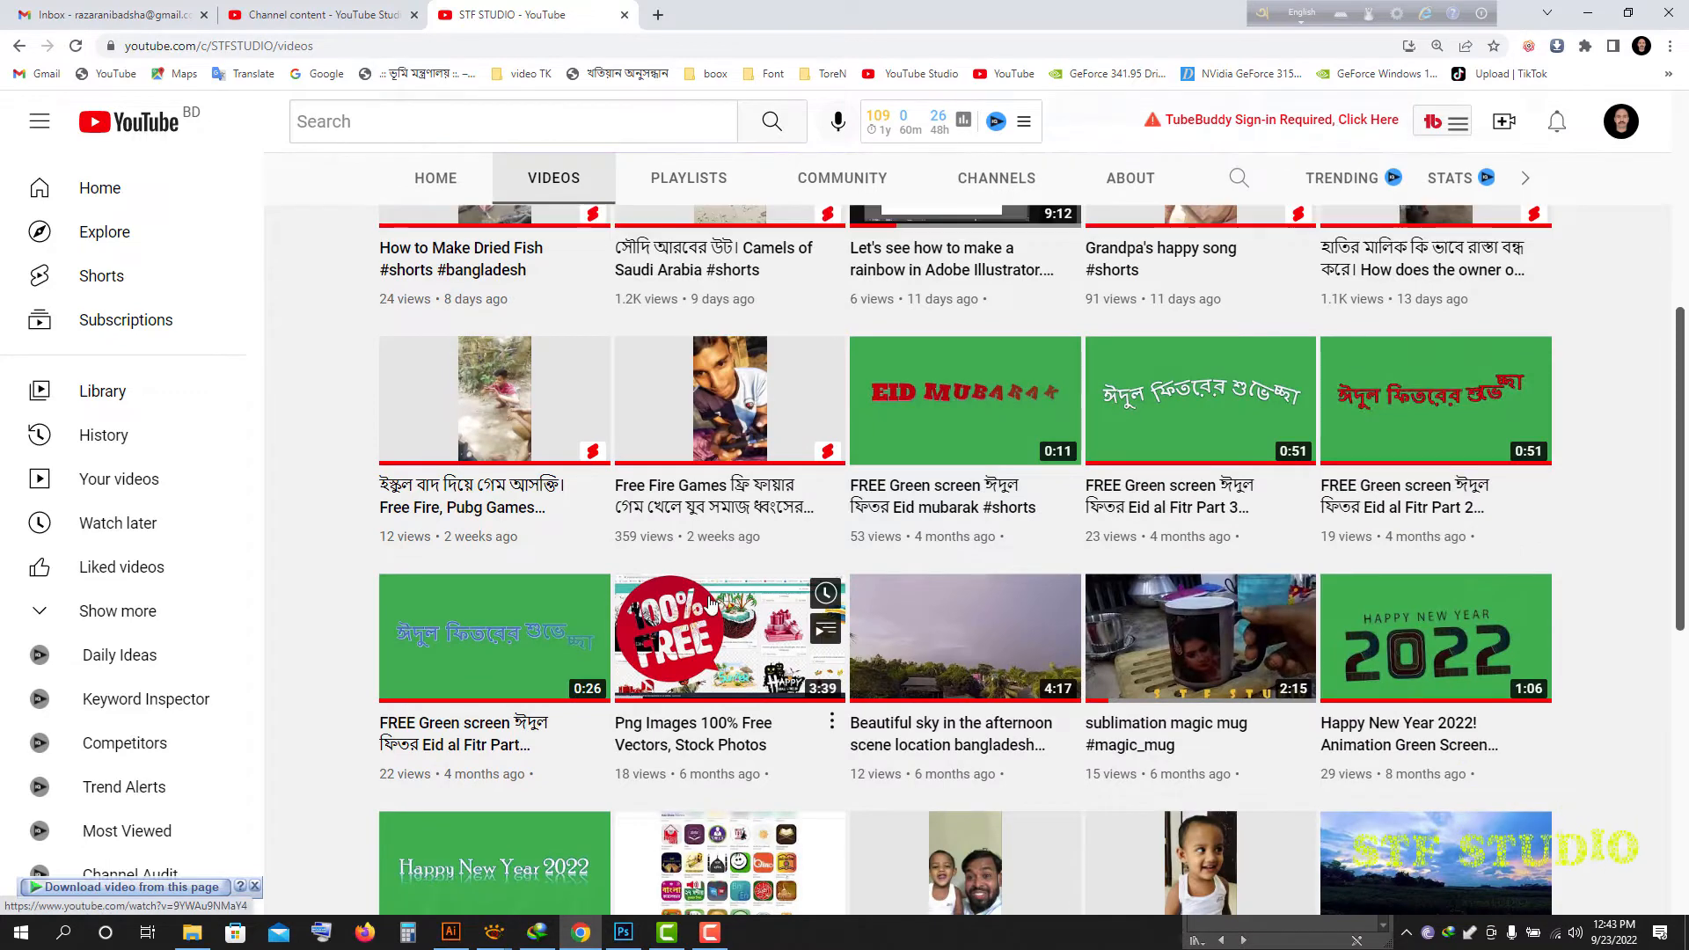
scroll(712, 598, "up", 5)
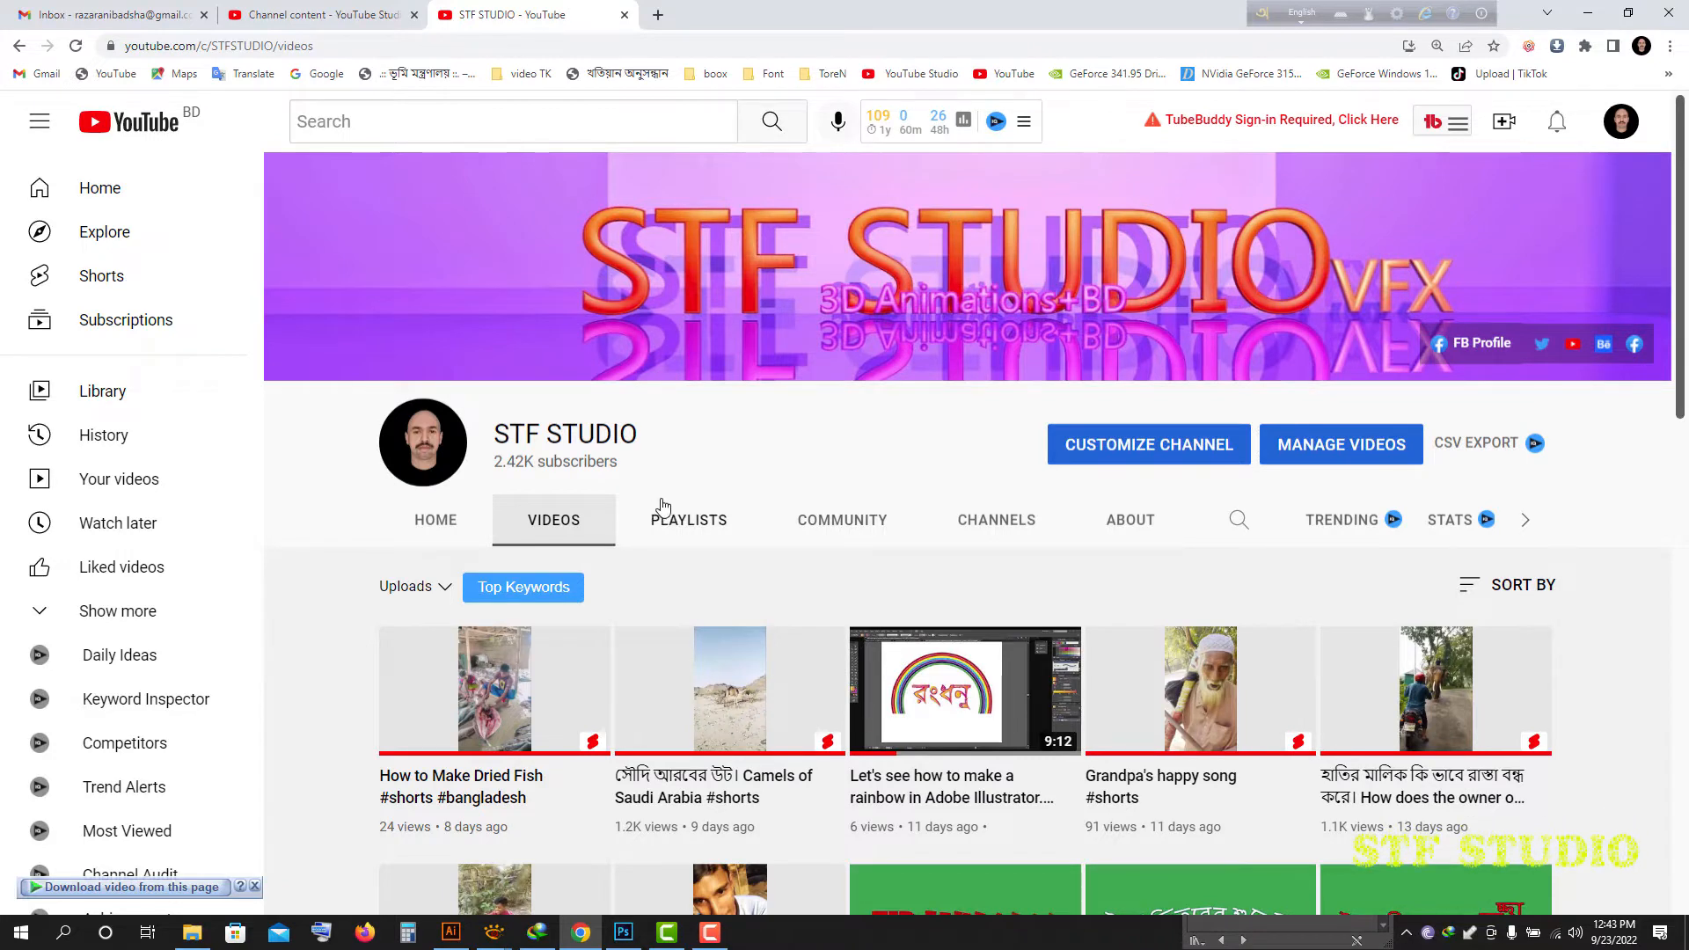
- Switch to Illustrator and create a new document 1000 pt wide and 1000 pt high in RGB color mode
left_click(451, 934)
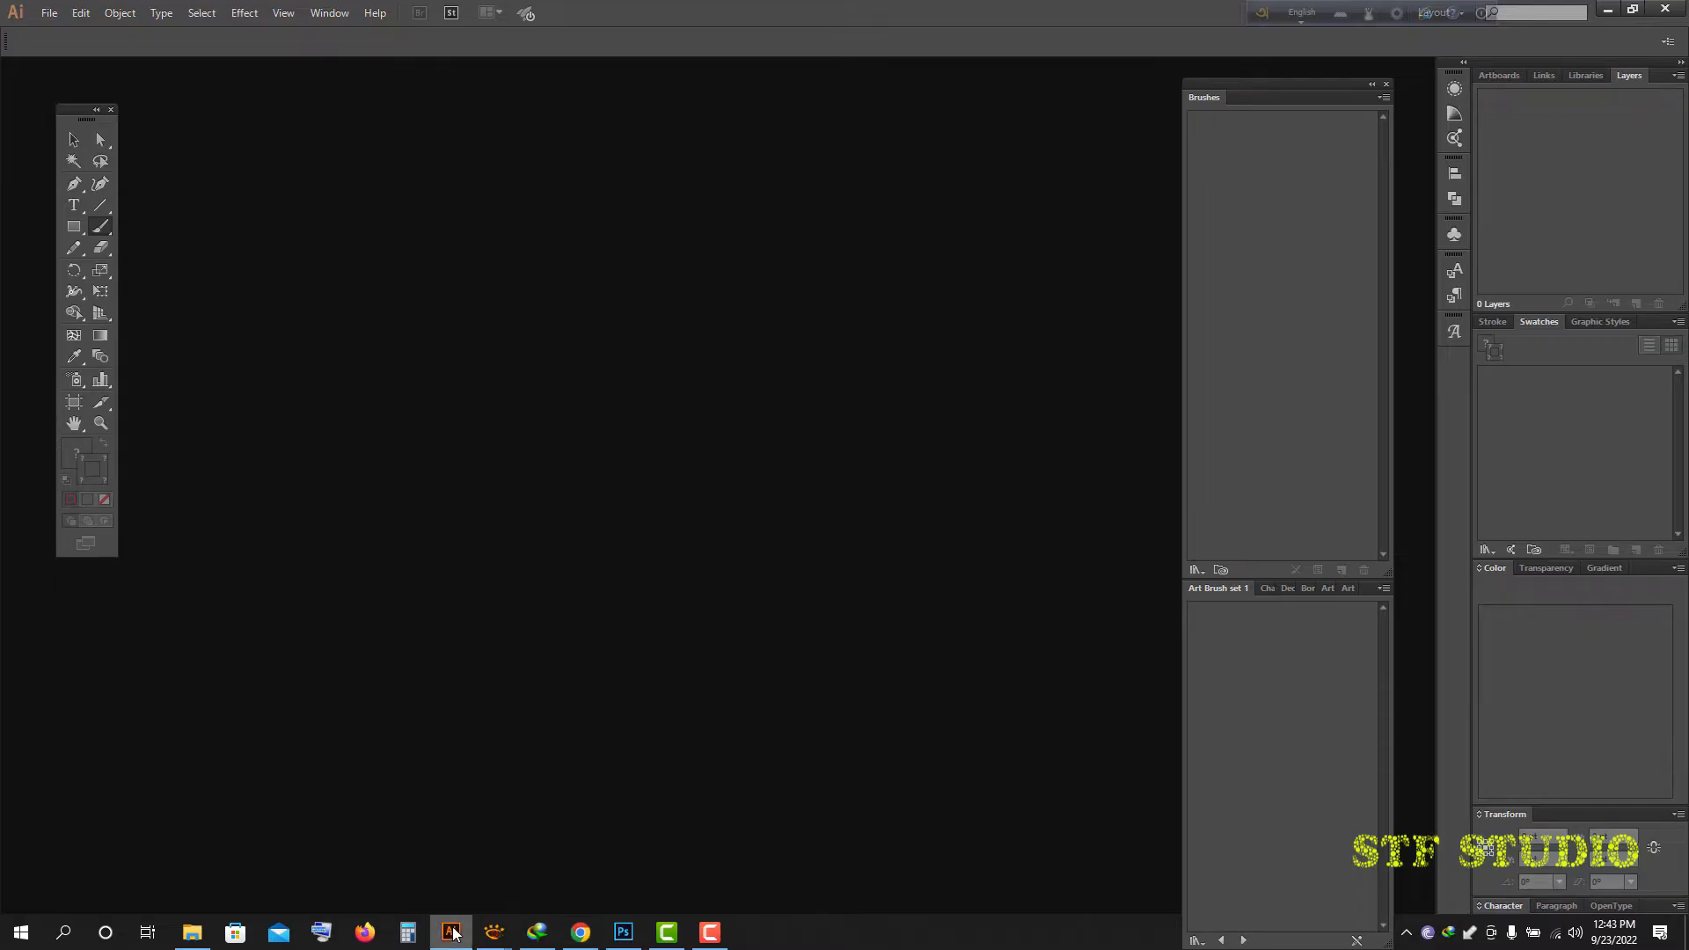
left_click(49, 14)
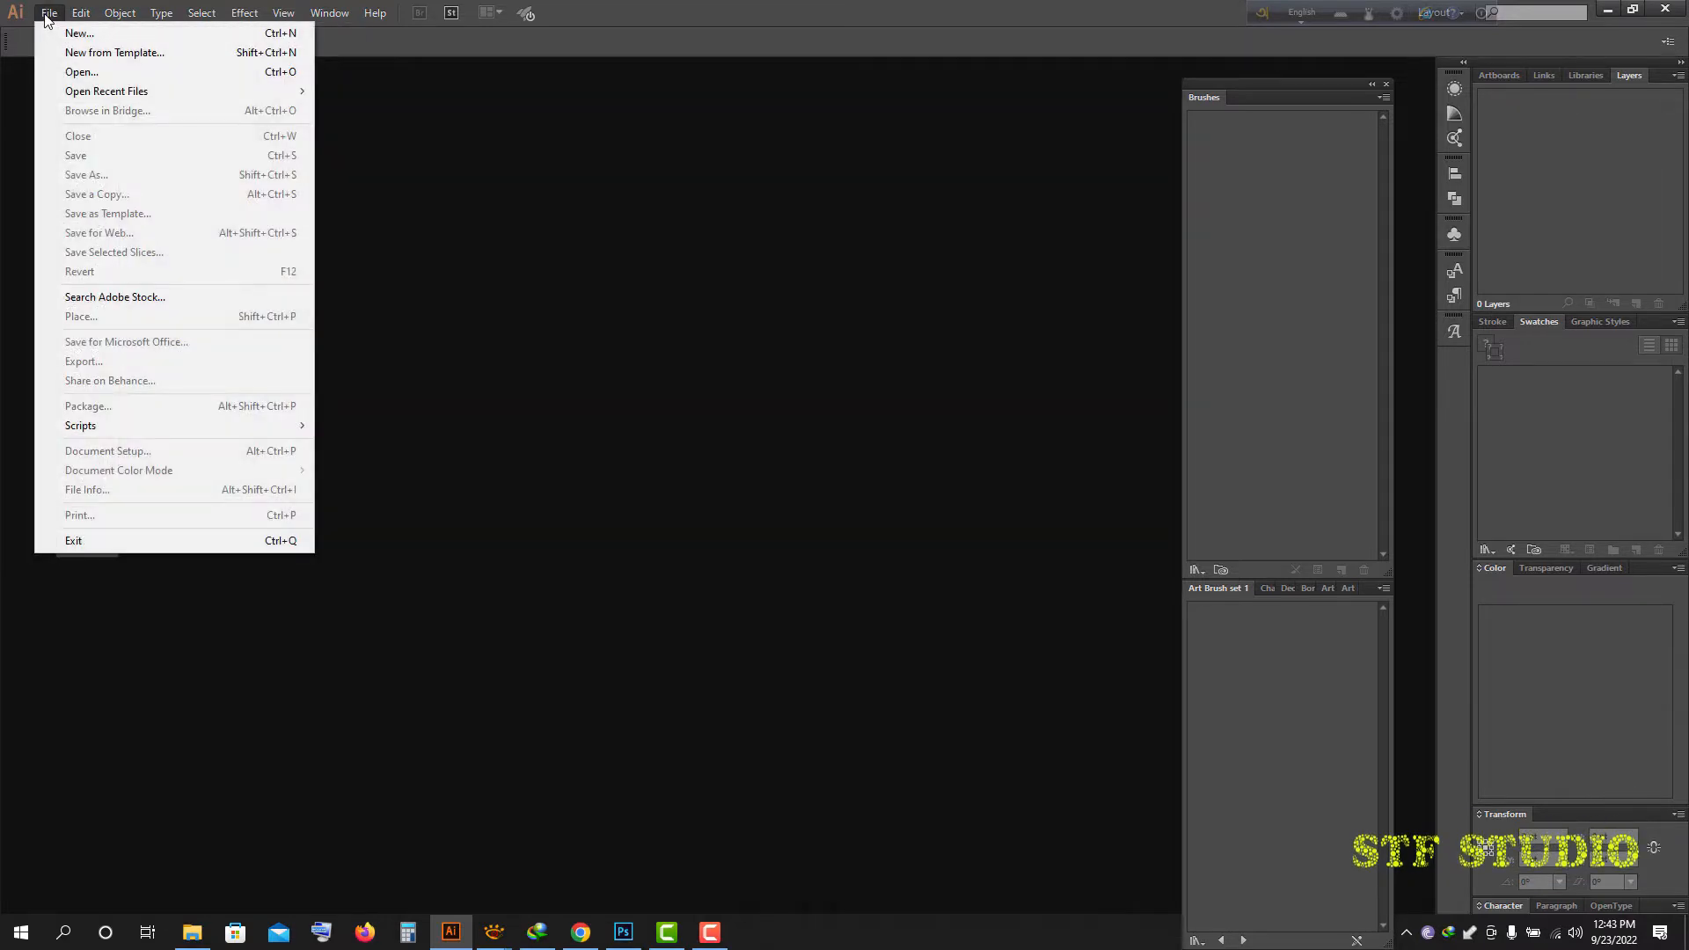
left_click(79, 33)
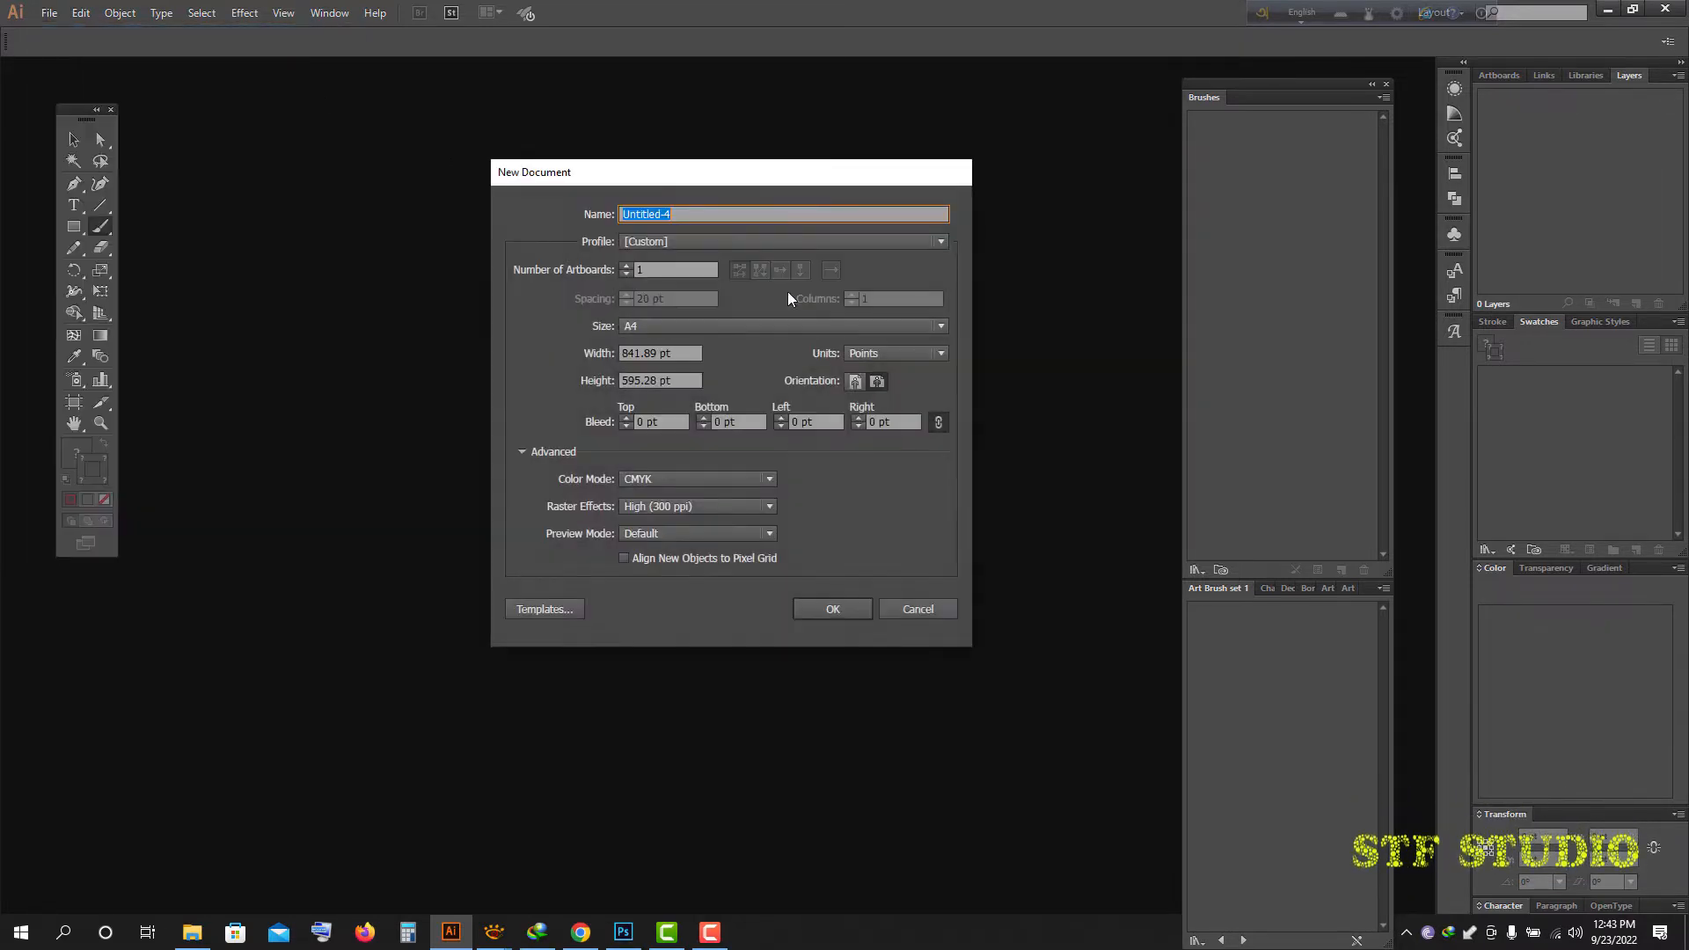
double_click(661, 354)
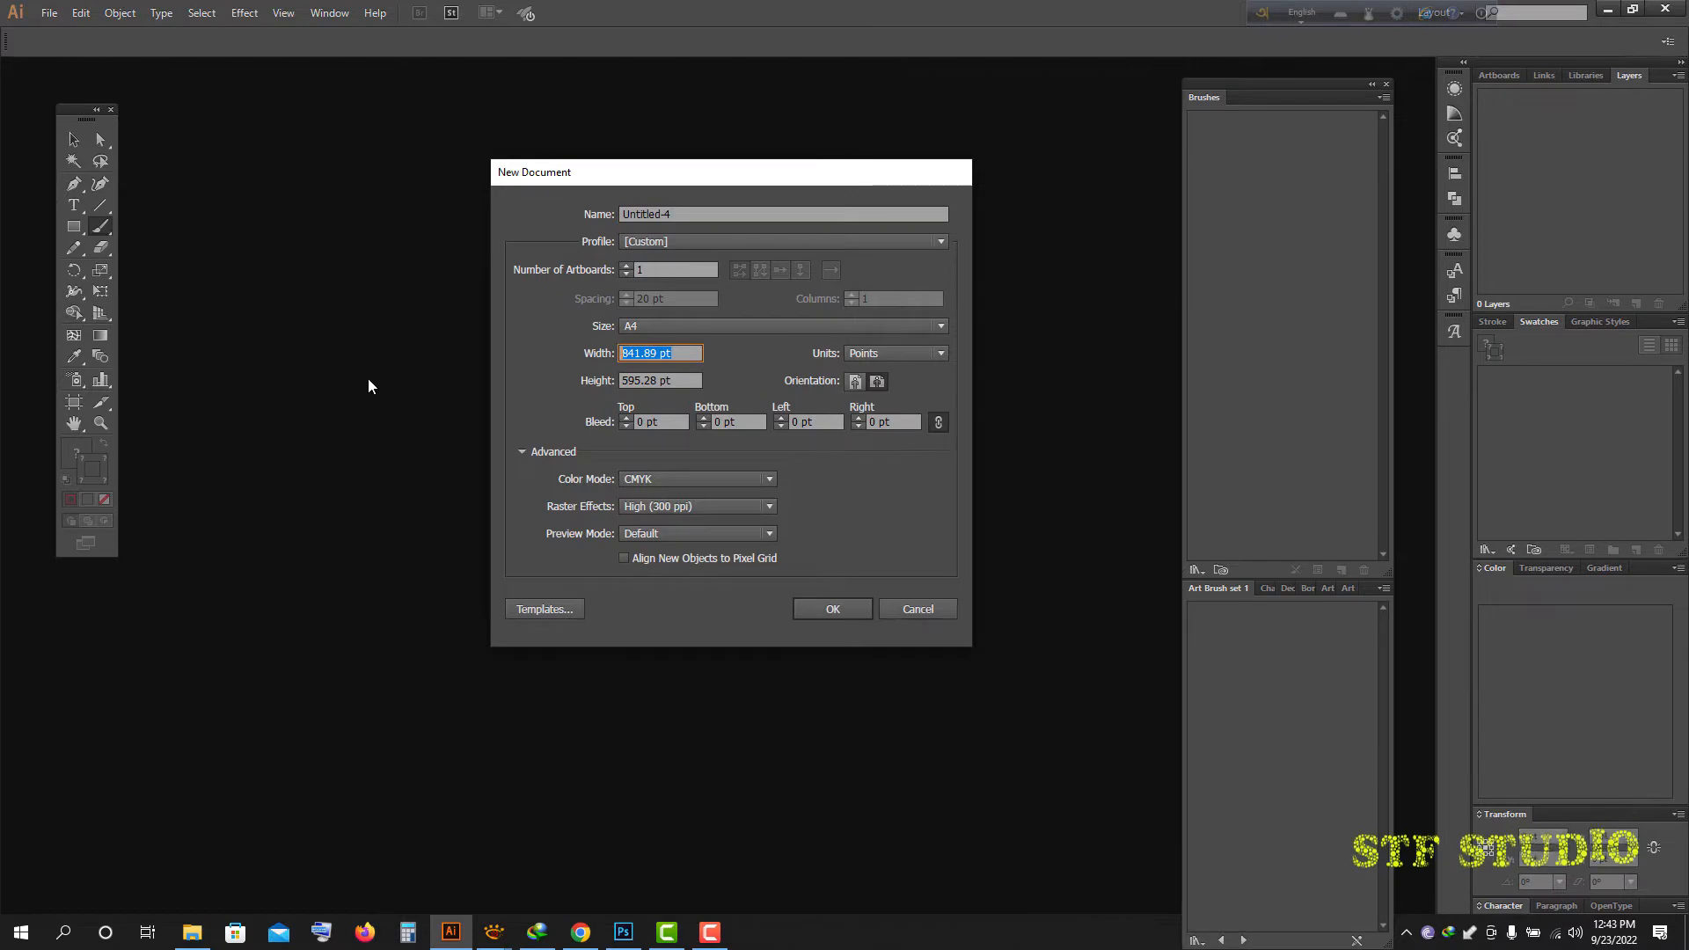
type("1000")
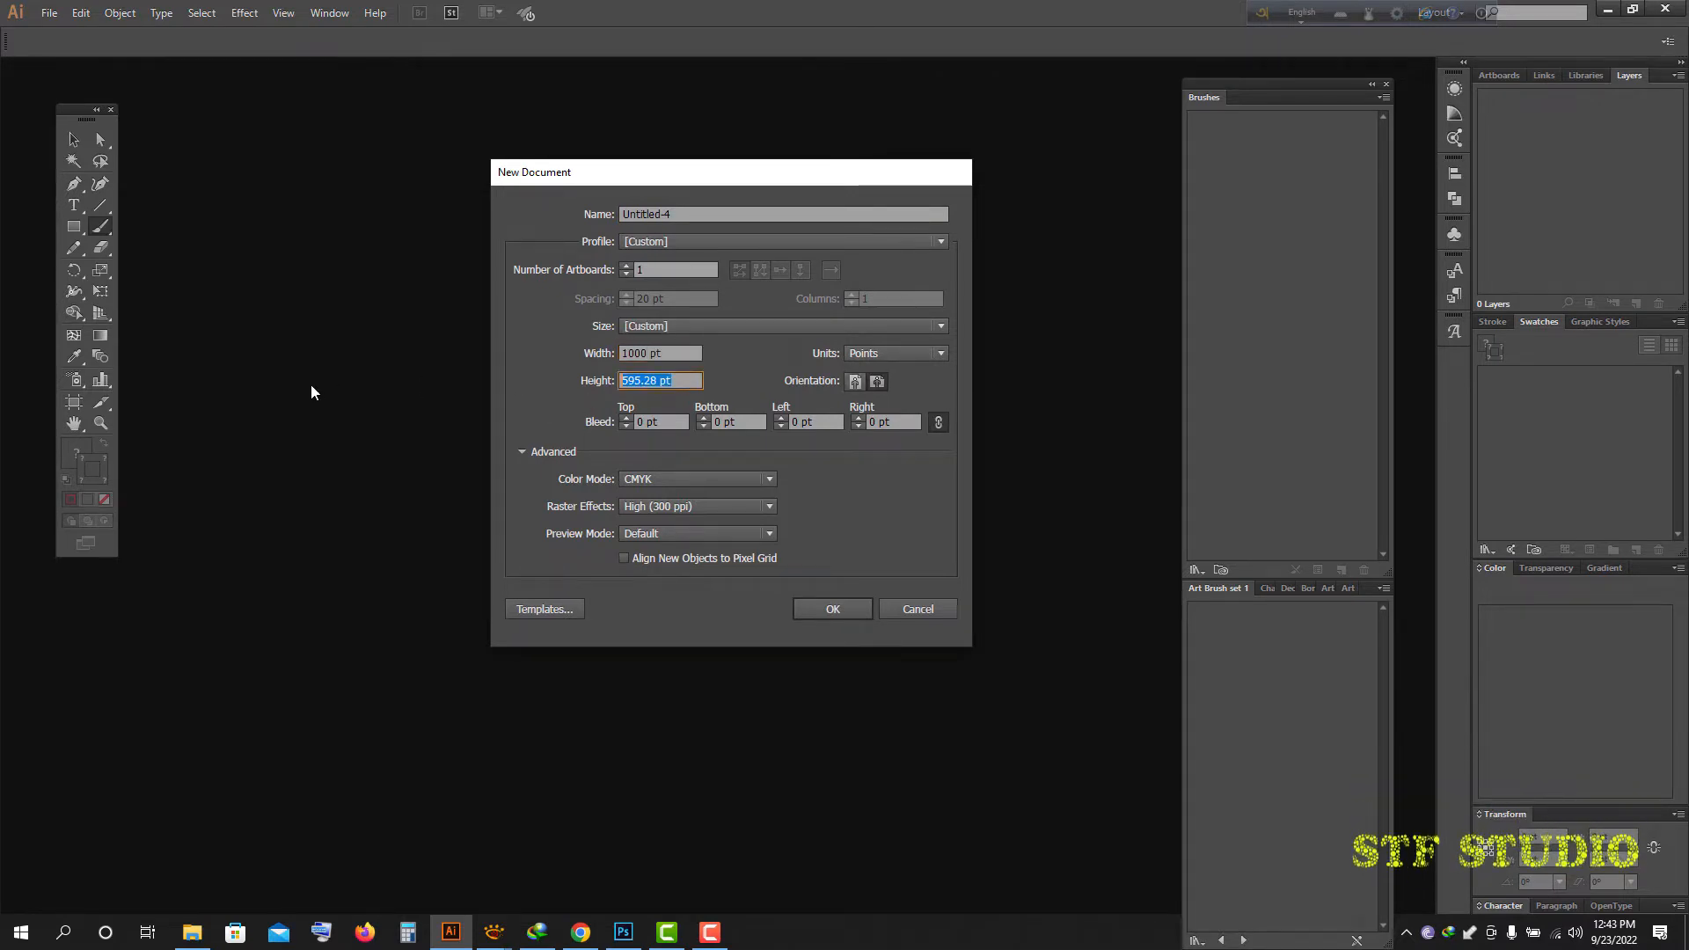
type("100")
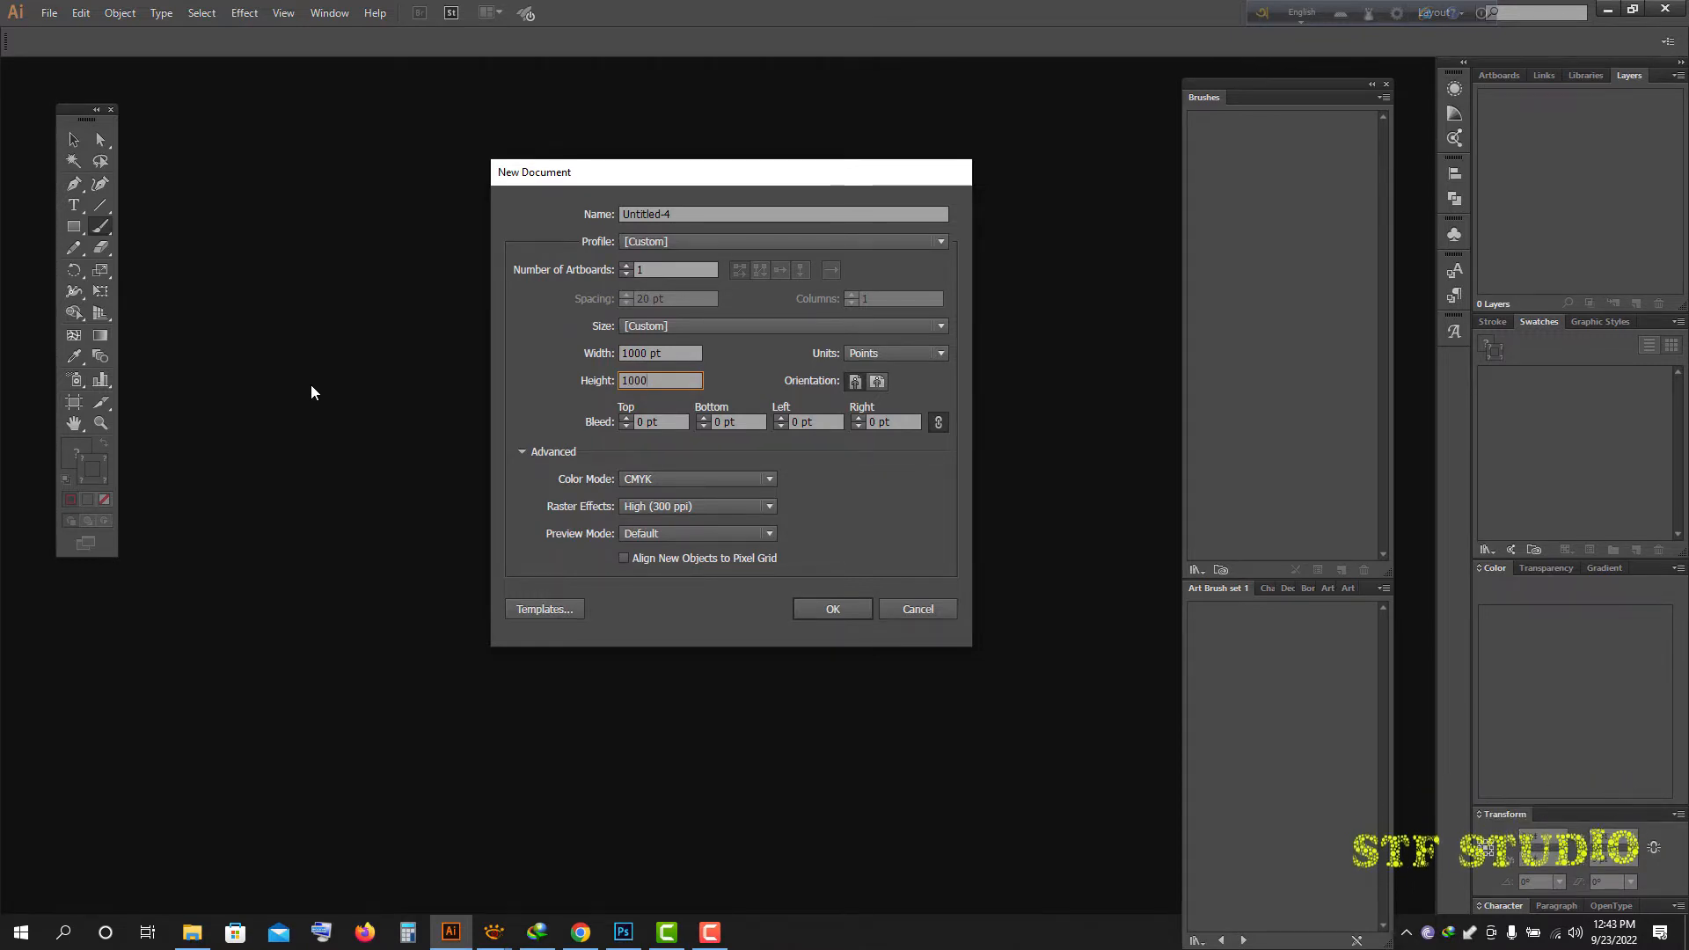
type("0")
left_click(652, 478)
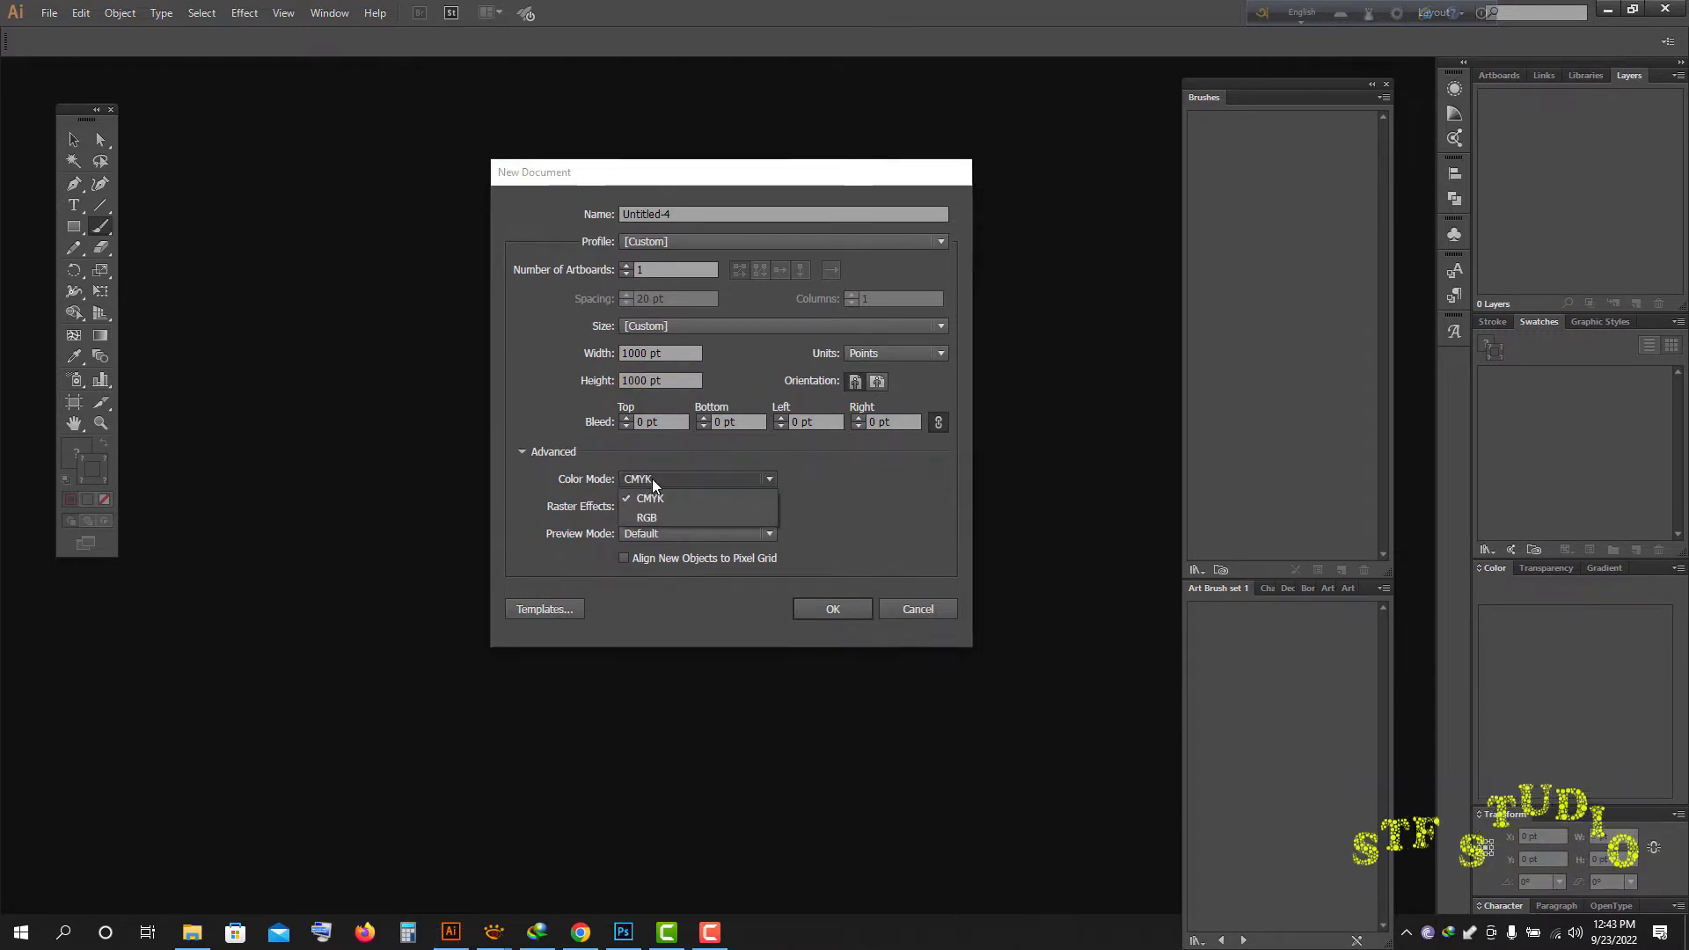
left_click(647, 519)
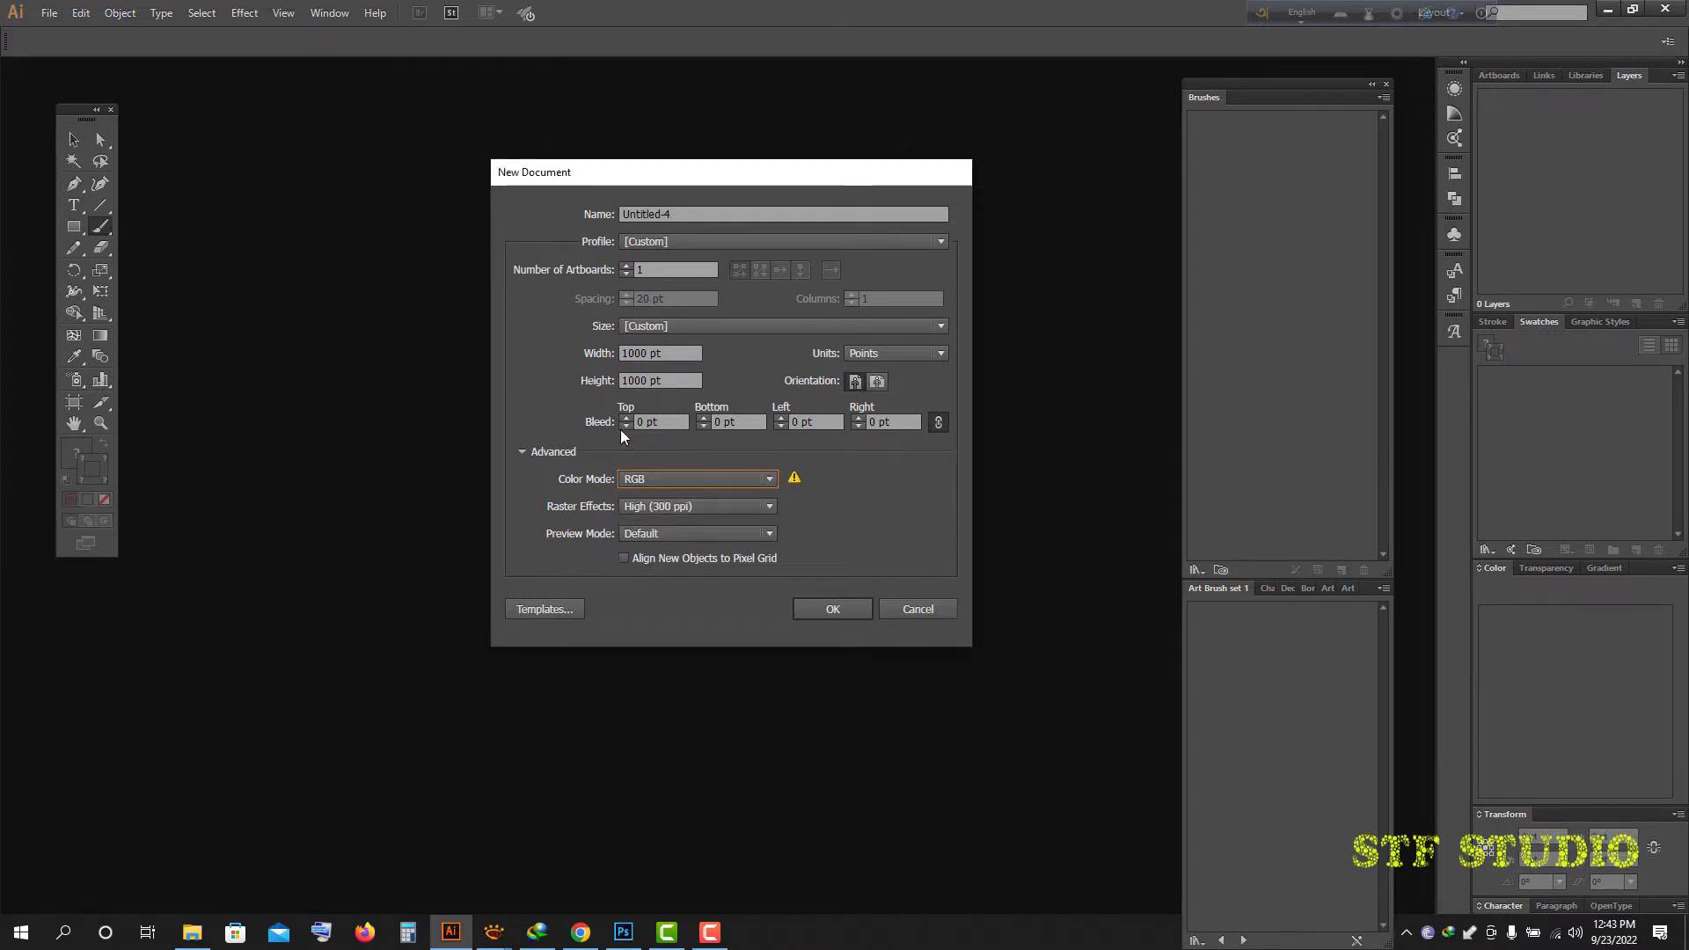
left_click(837, 609)
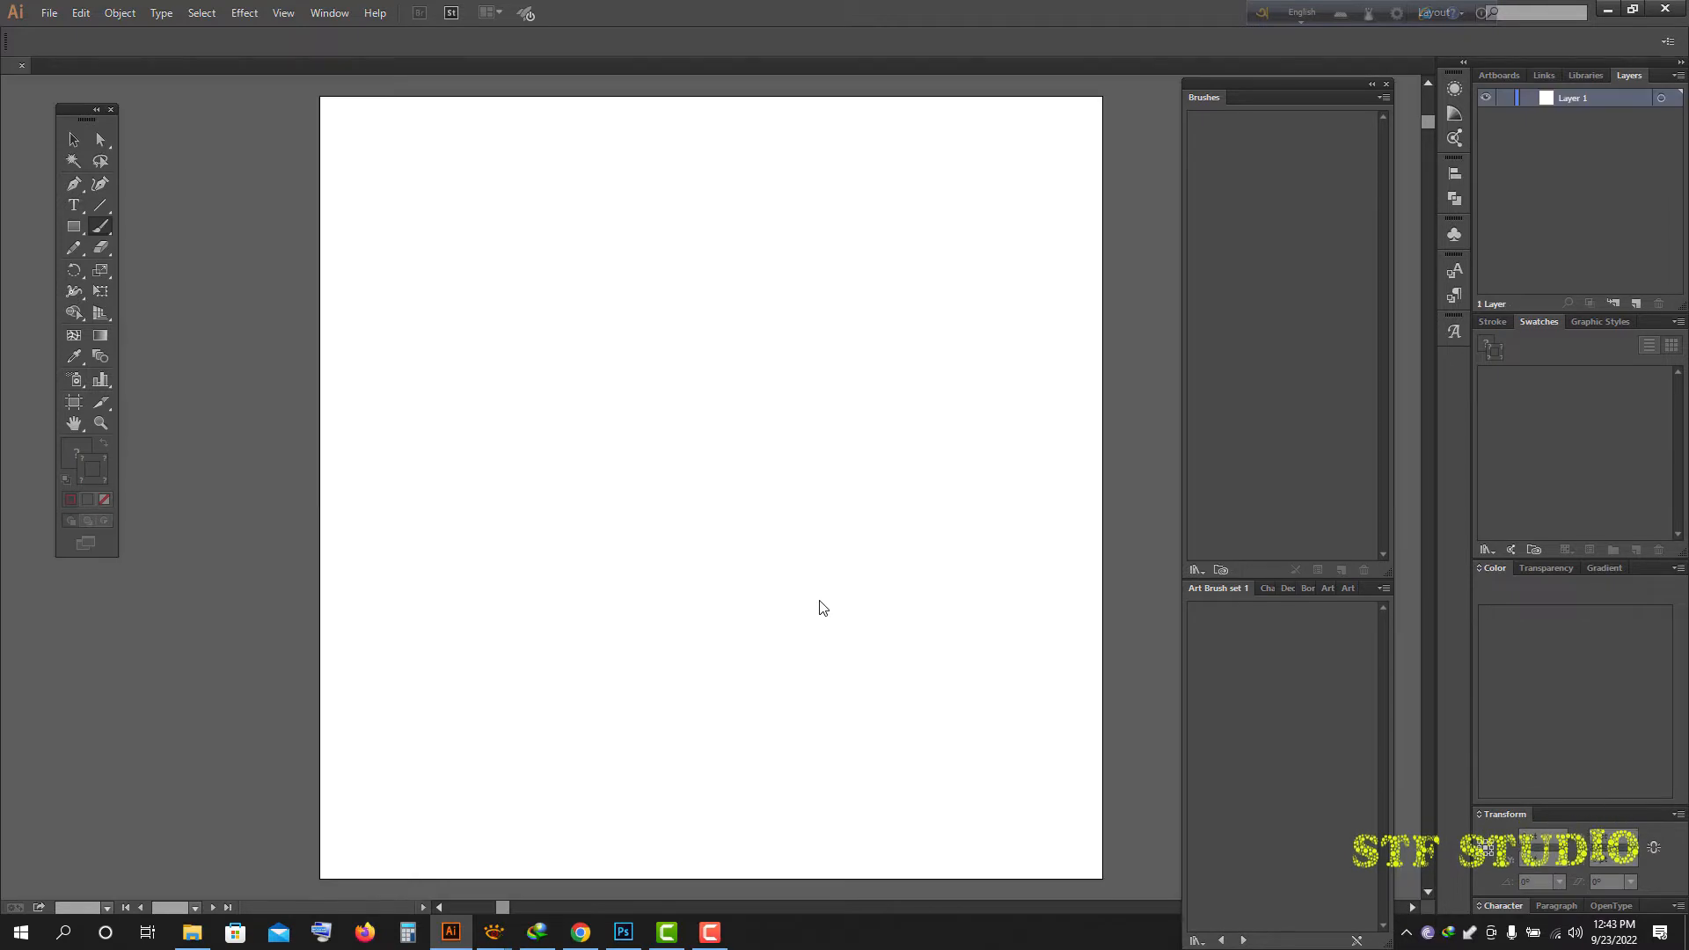
- Draw a horizontal line about 1064 pt long and a vertical line about 1037 pt long across the whole artboard
left_click(100, 205)
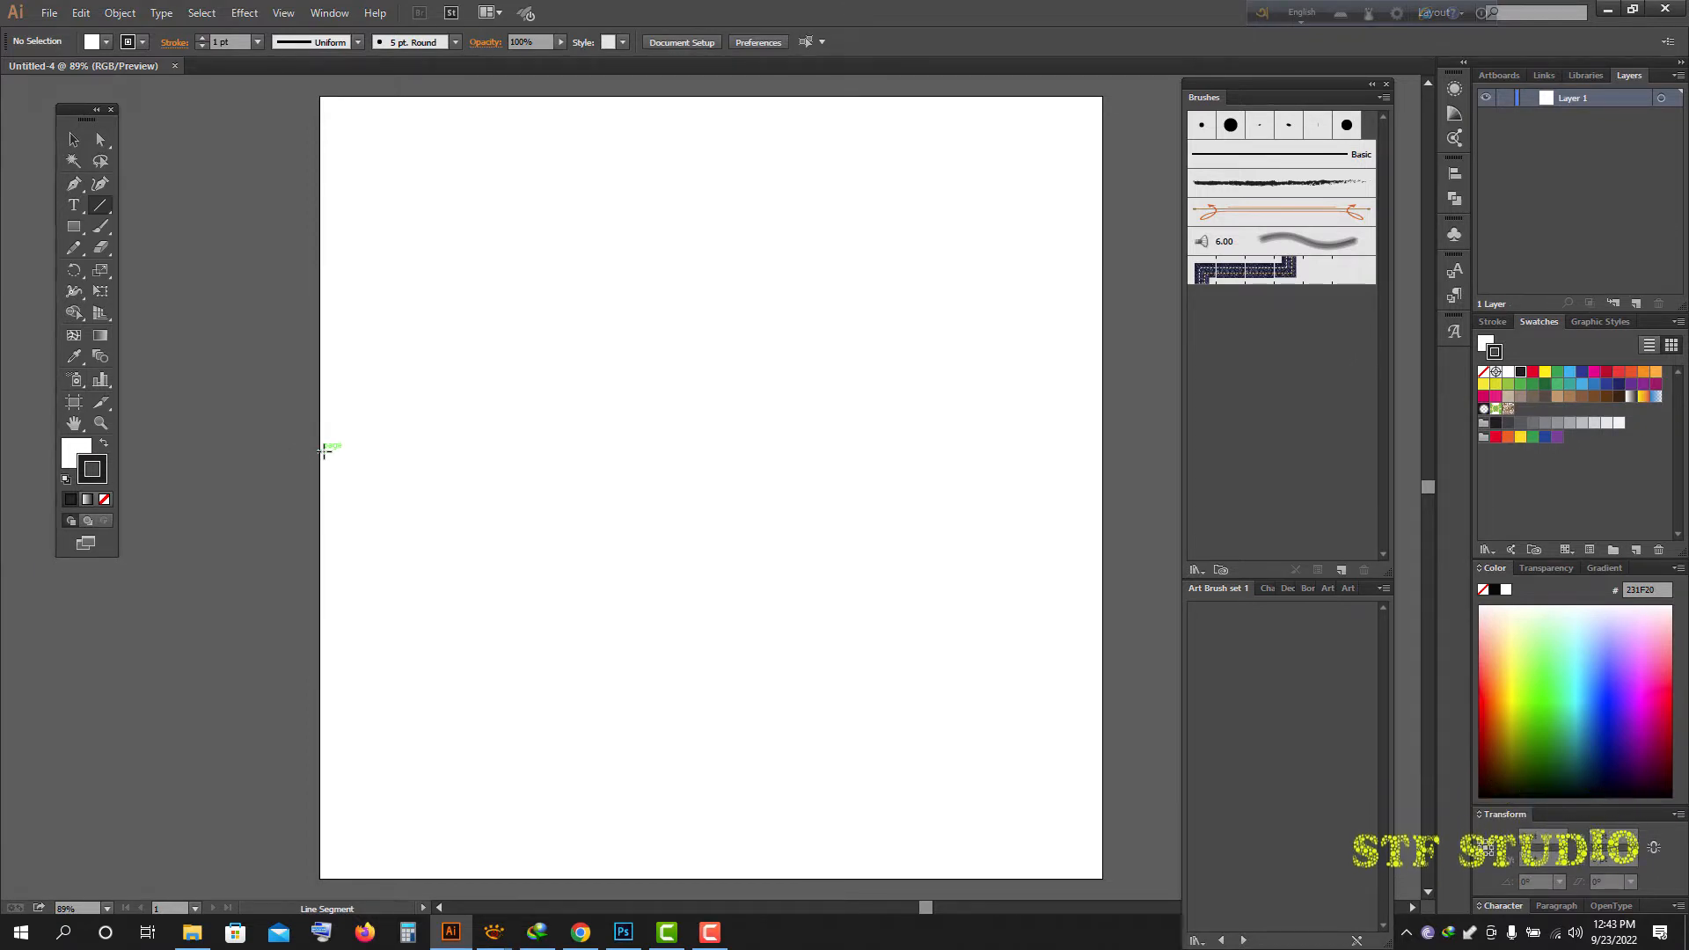
left_click_drag(293, 446, 1116, 474)
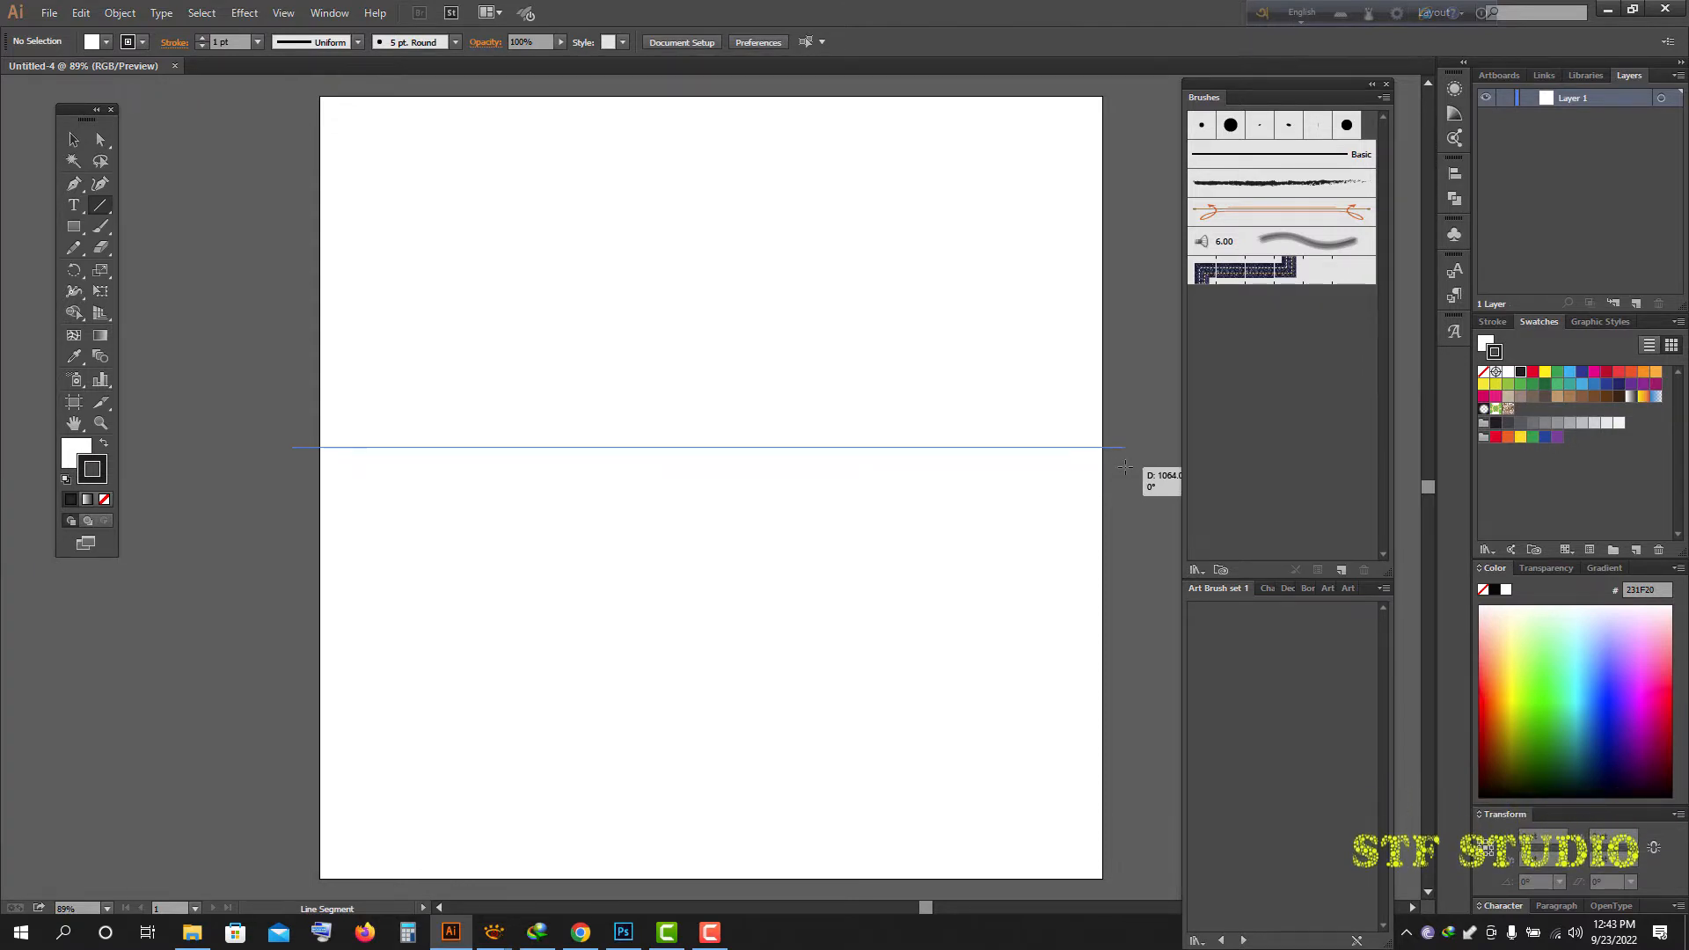
left_click_drag(1125, 466, 1125, 466)
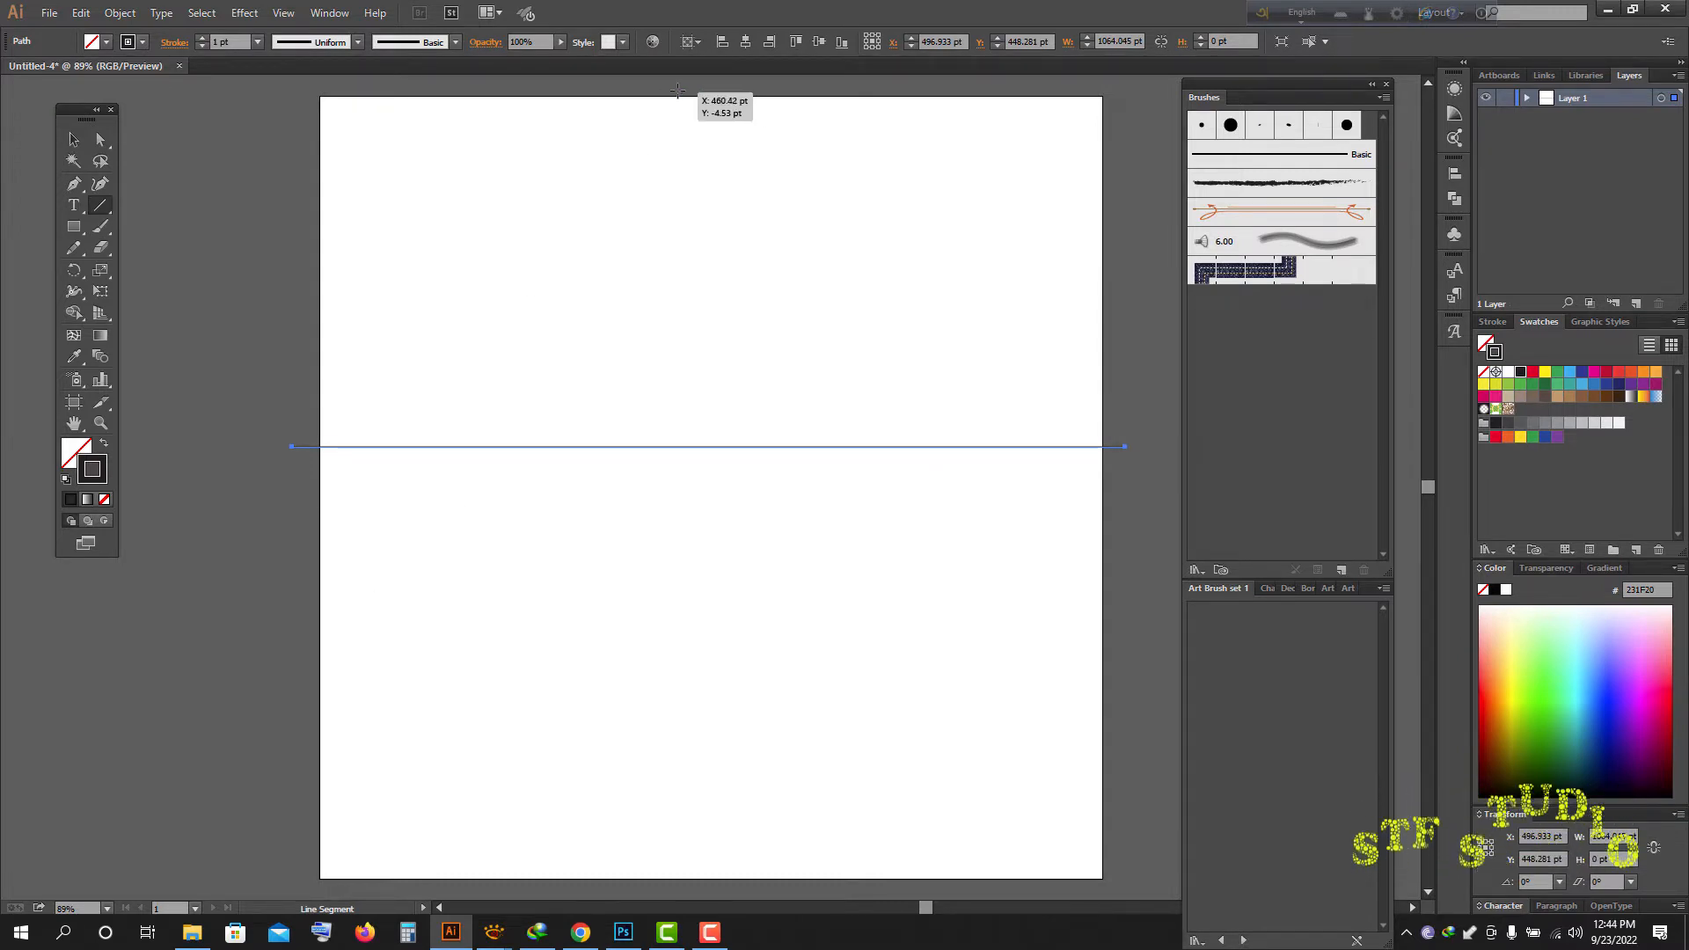
left_click_drag(666, 89, 674, 789)
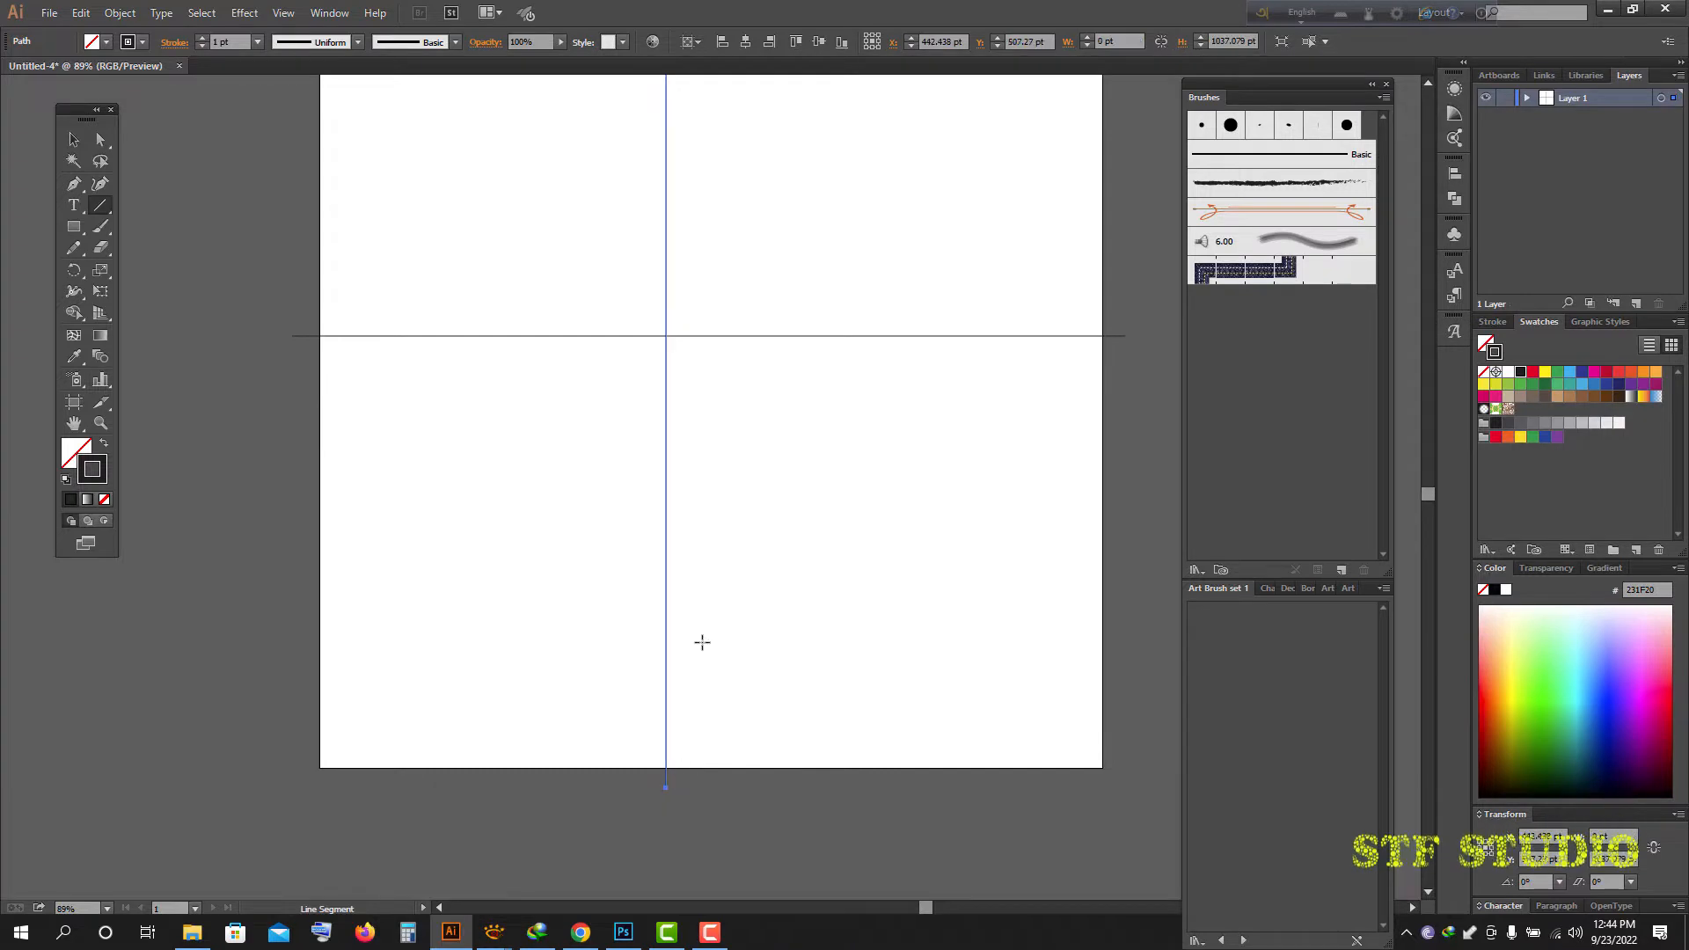
- Center both lines horizontally and vertically on the artboard
scroll(634, 580, "up", 3)
left_click(74, 138)
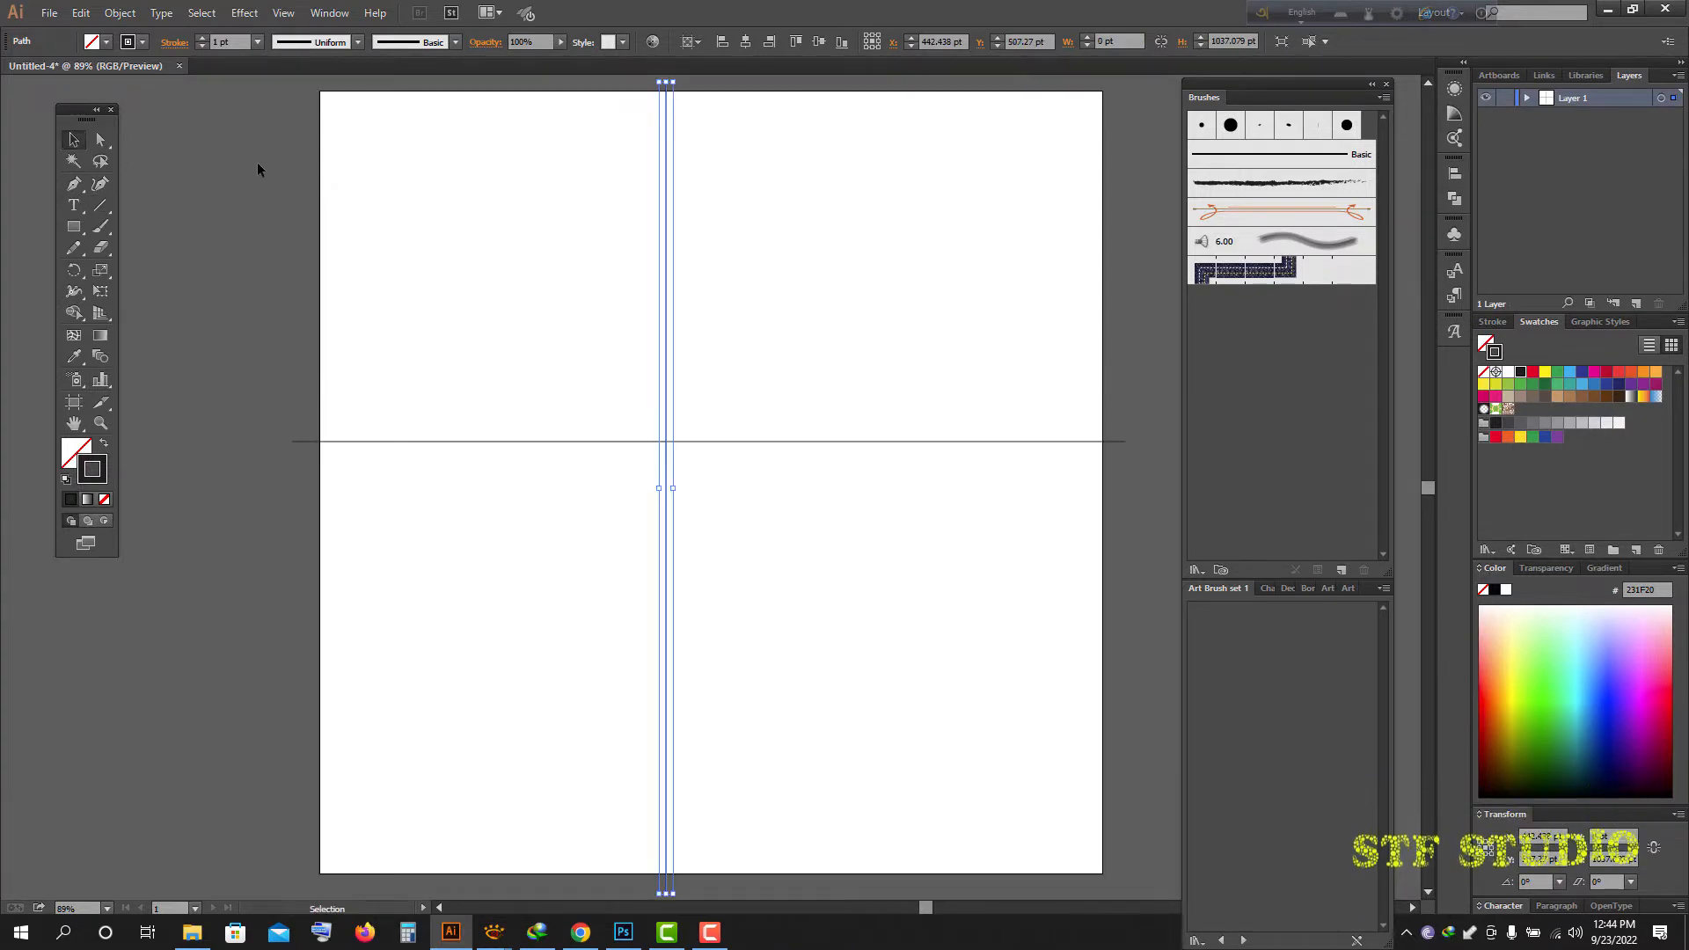
left_click_drag(256, 162, 825, 609)
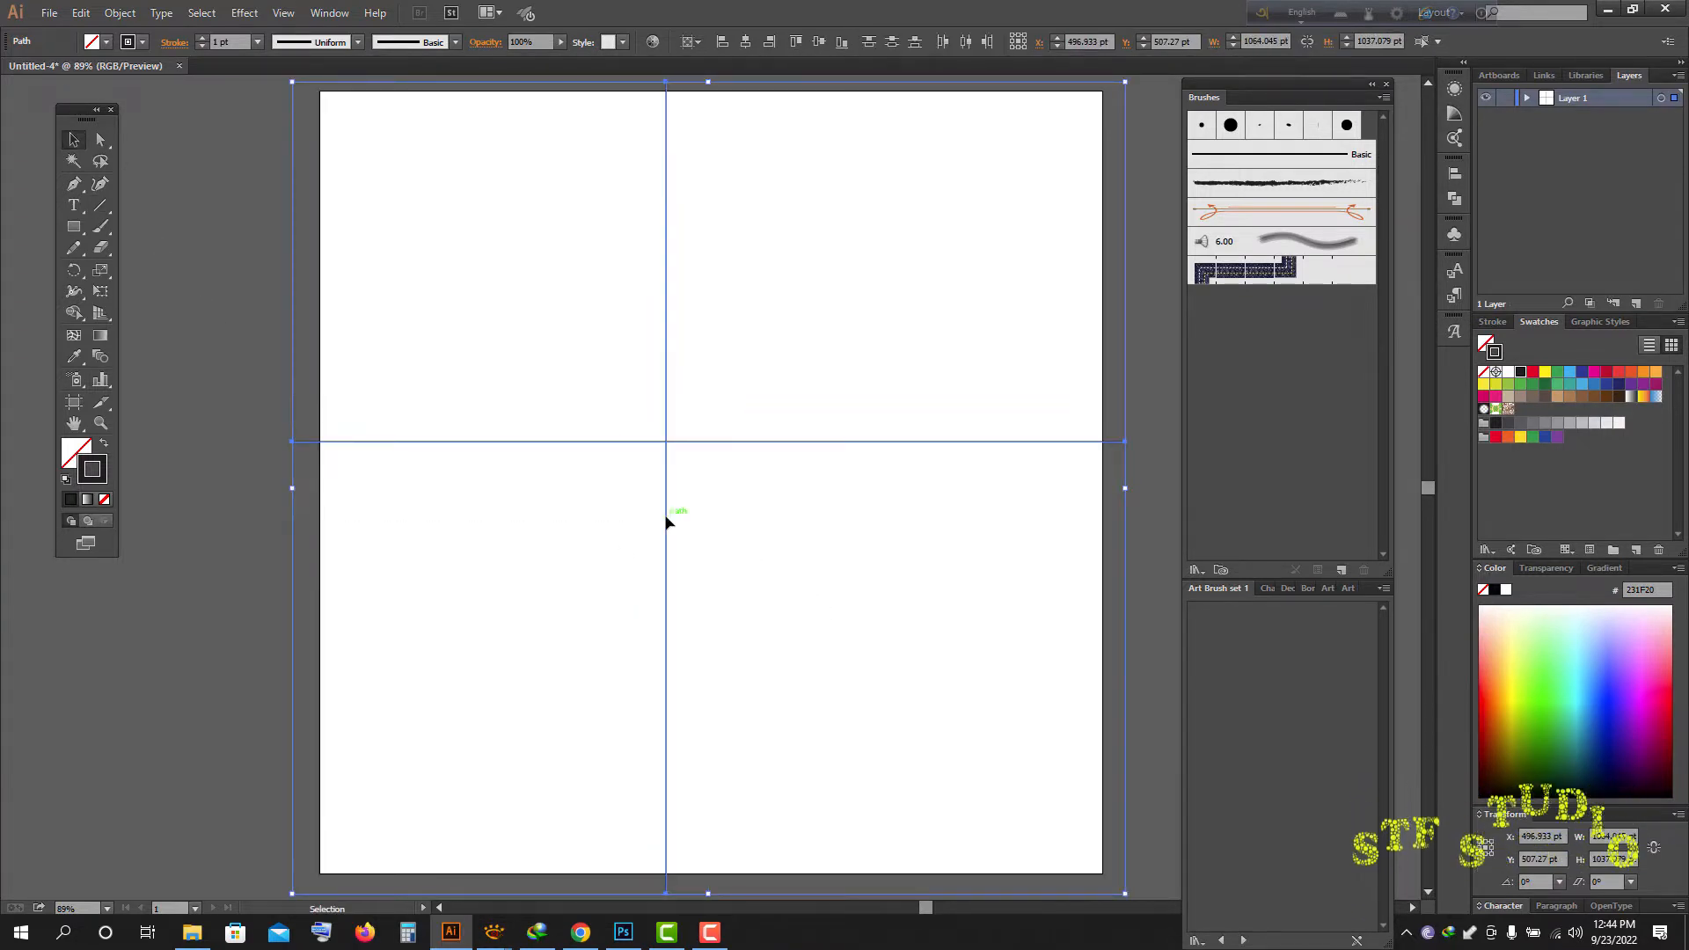
scroll(757, 572, "up", 2)
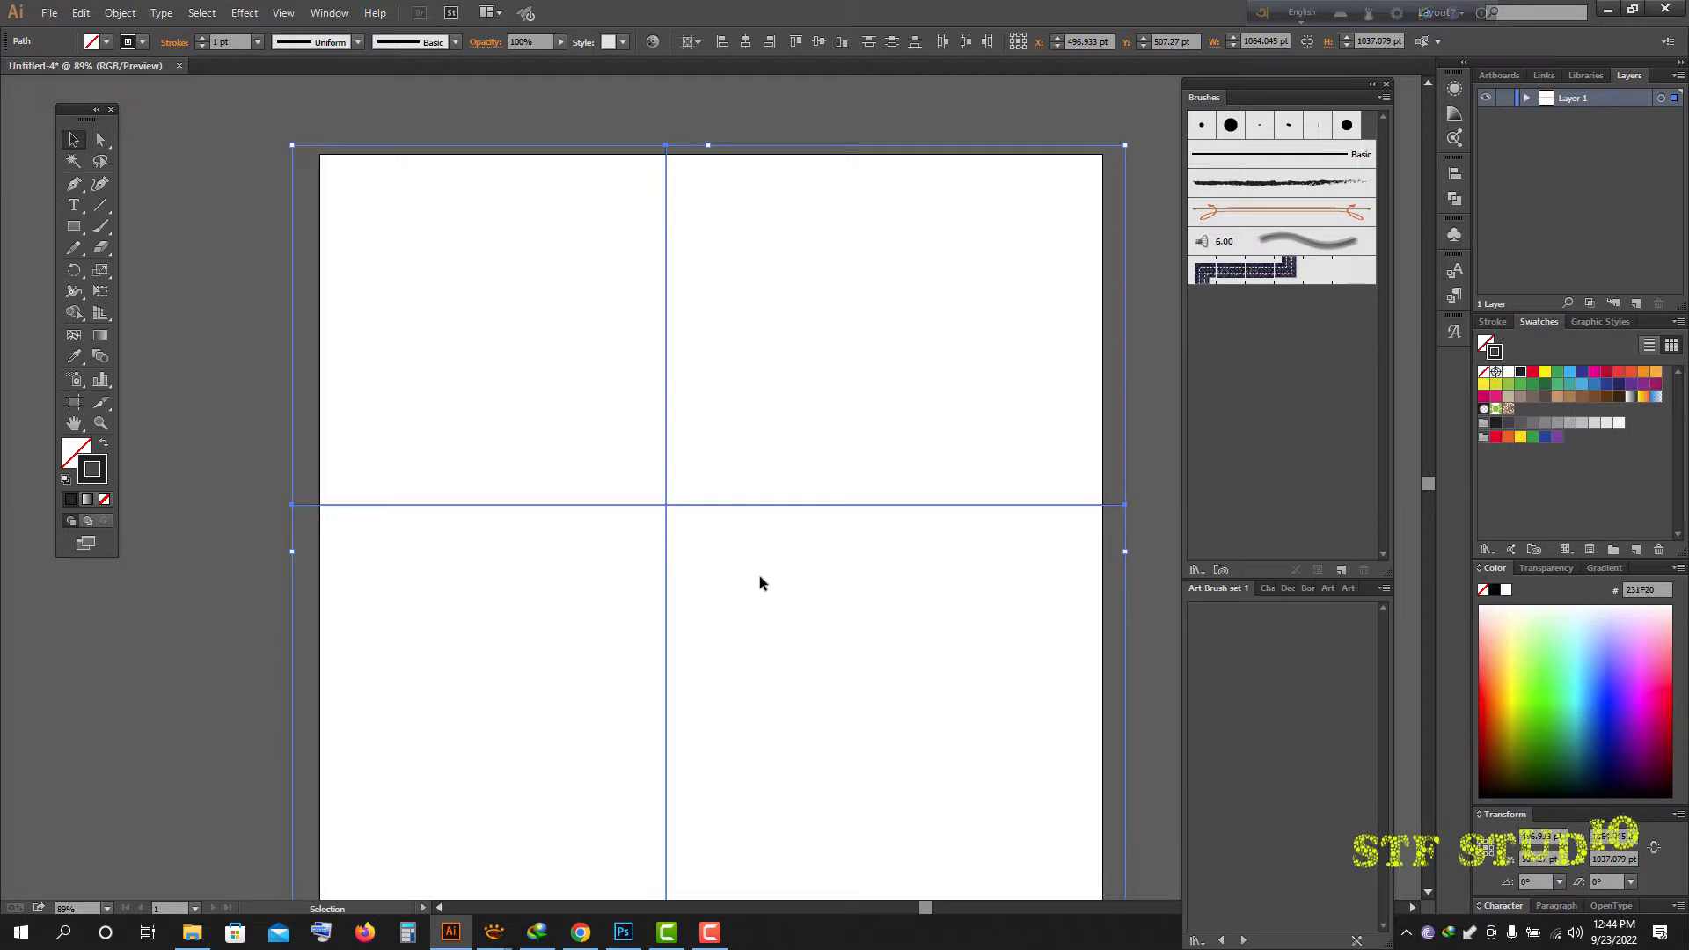
left_click(745, 42)
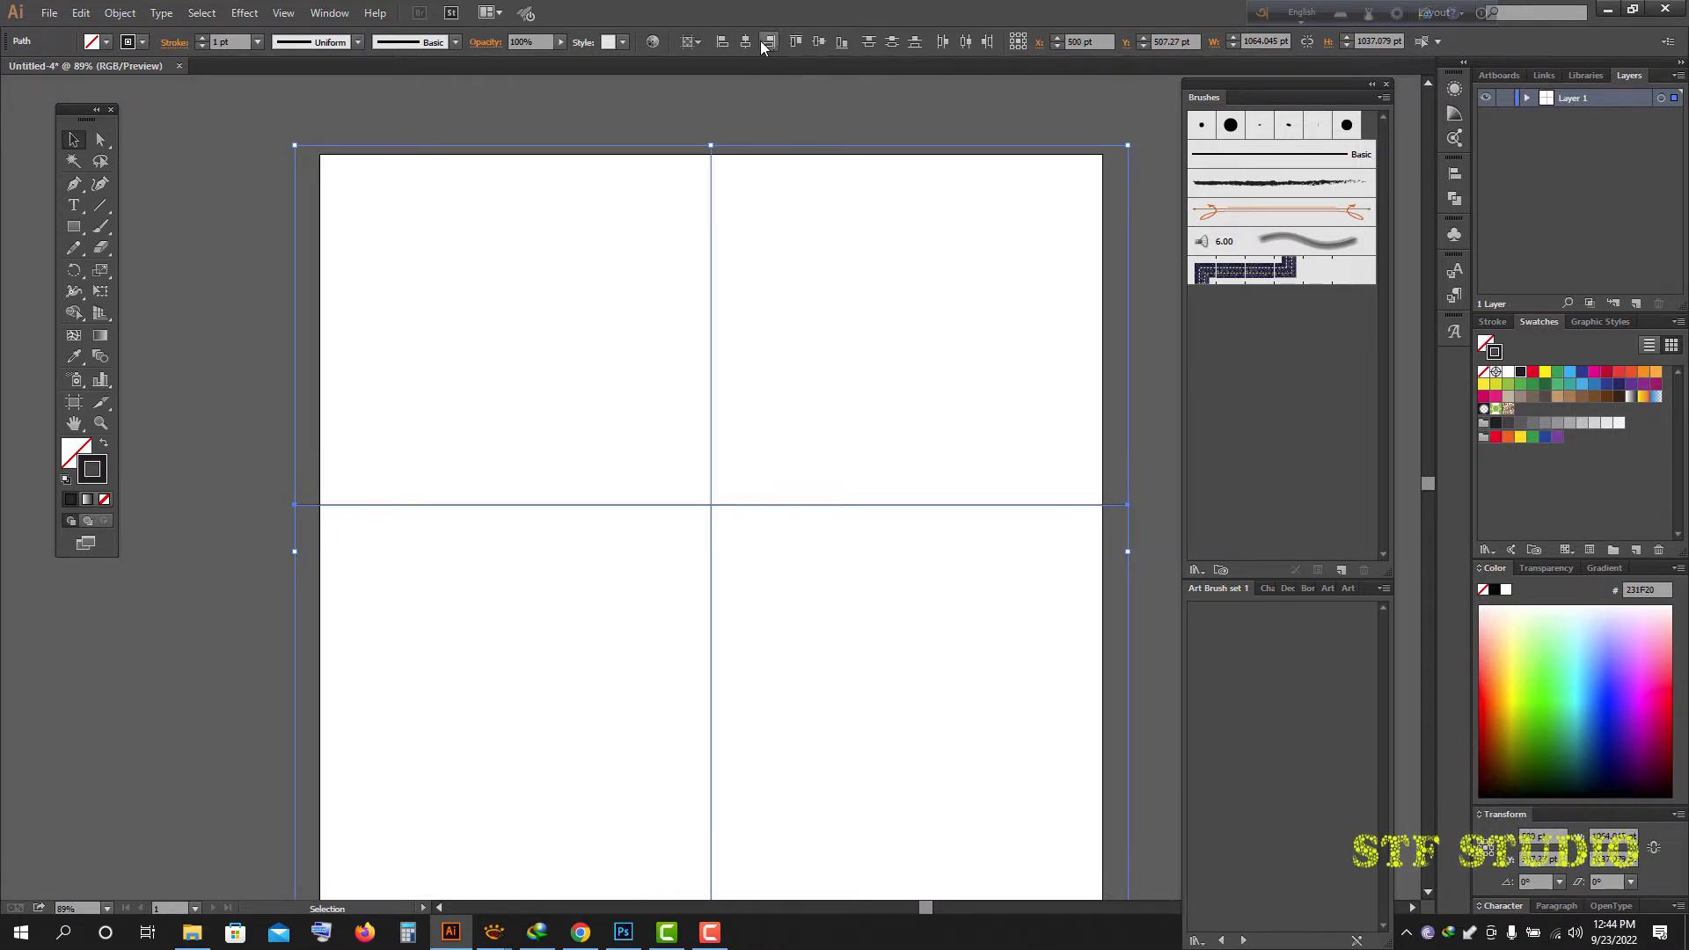
left_click(818, 41)
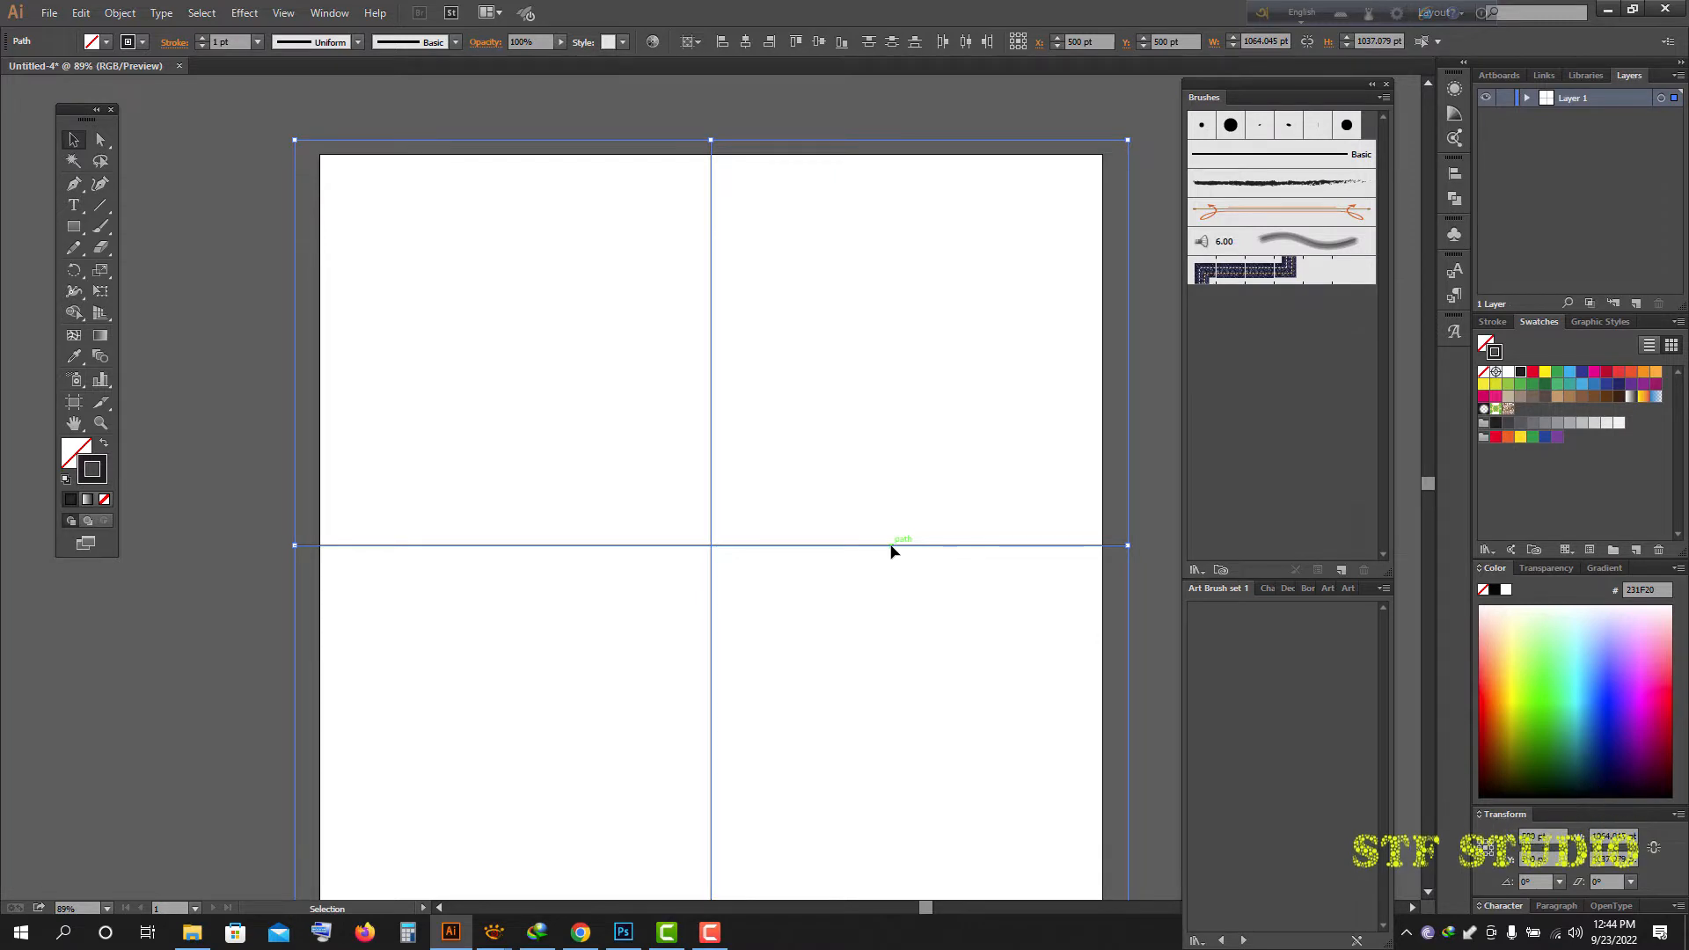
left_click(694, 41)
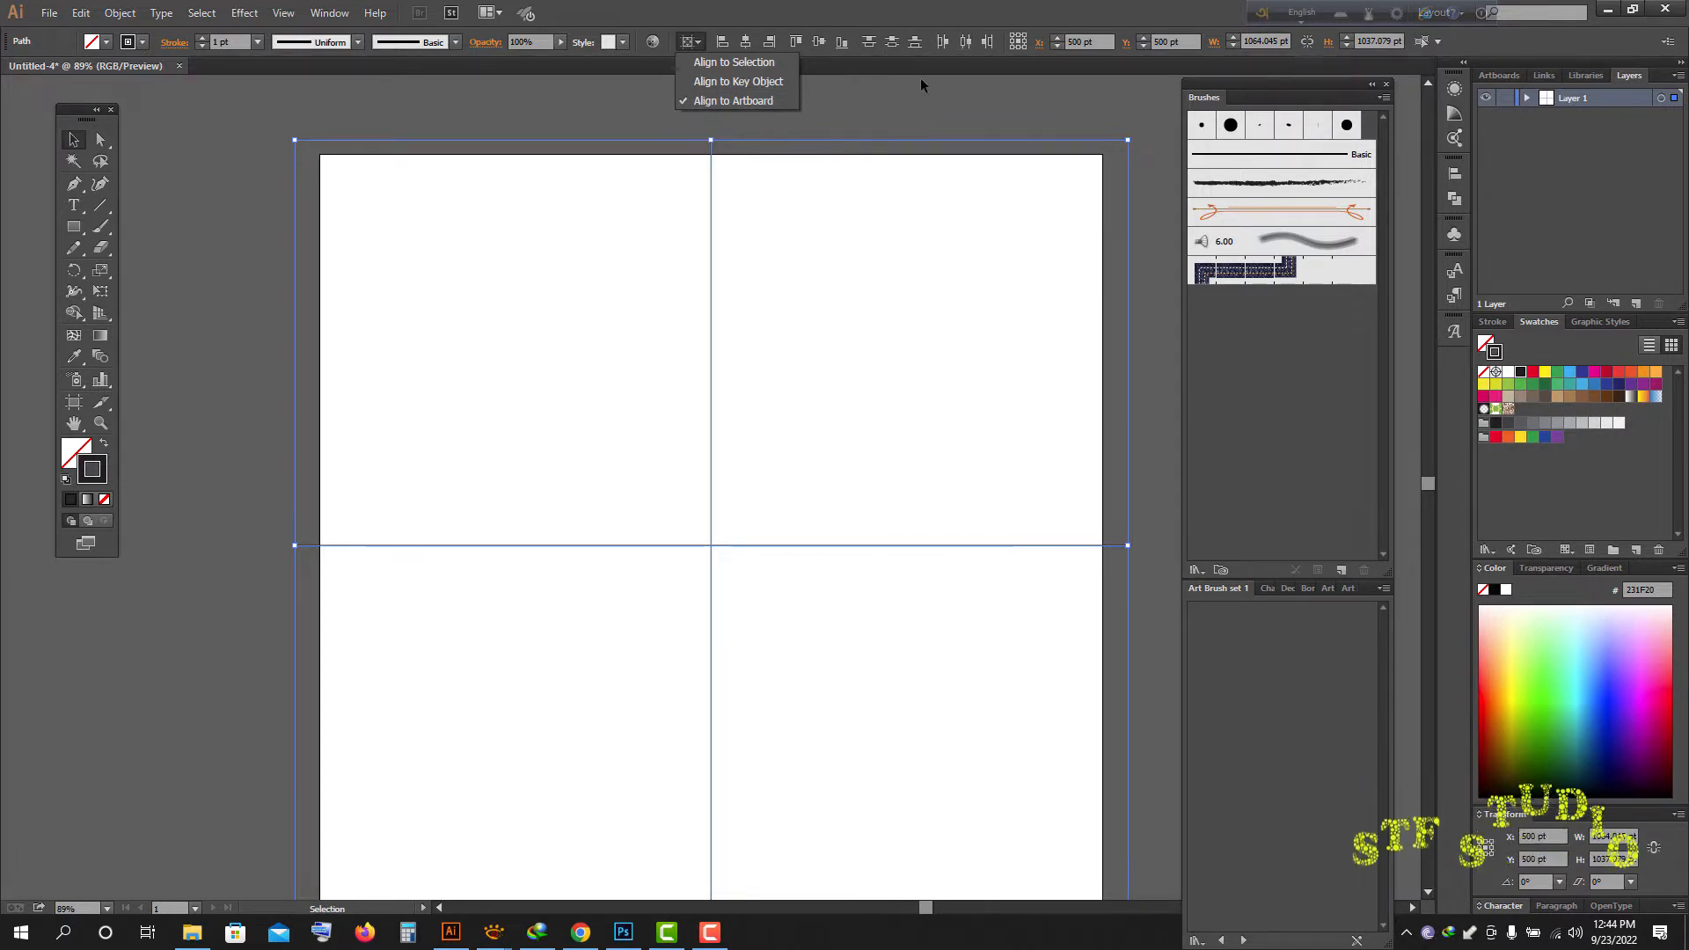
left_click(161, 283)
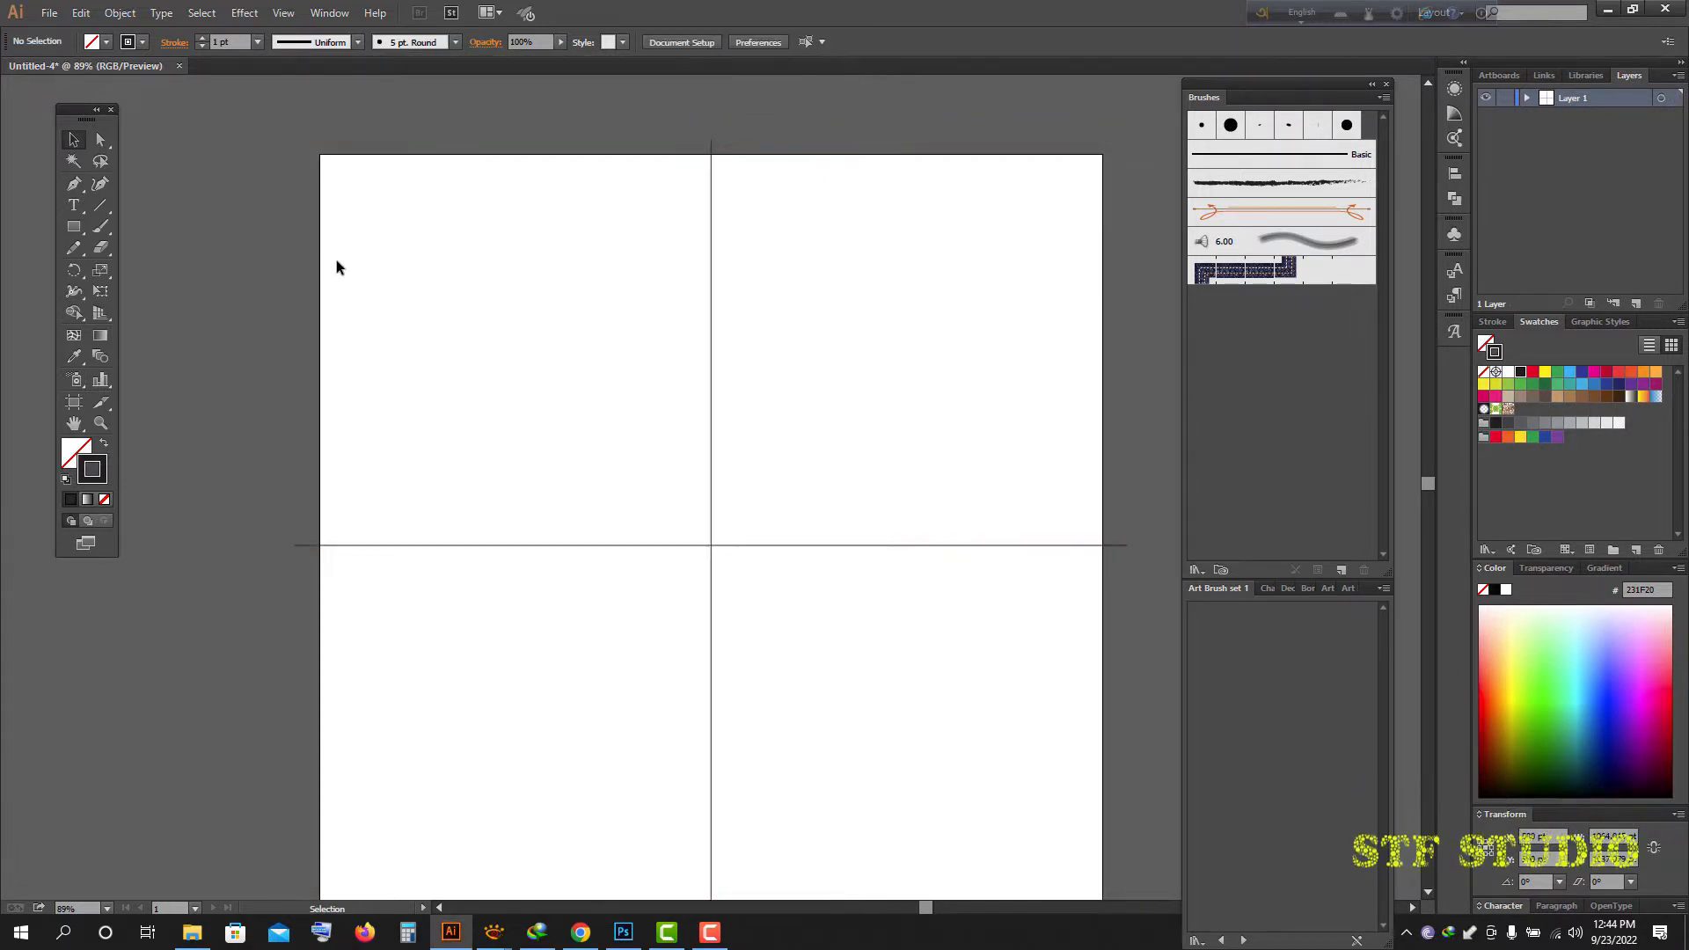
- Convert the two crossing center lines into guides and lock the guides
left_click_drag(370, 114, 868, 663)
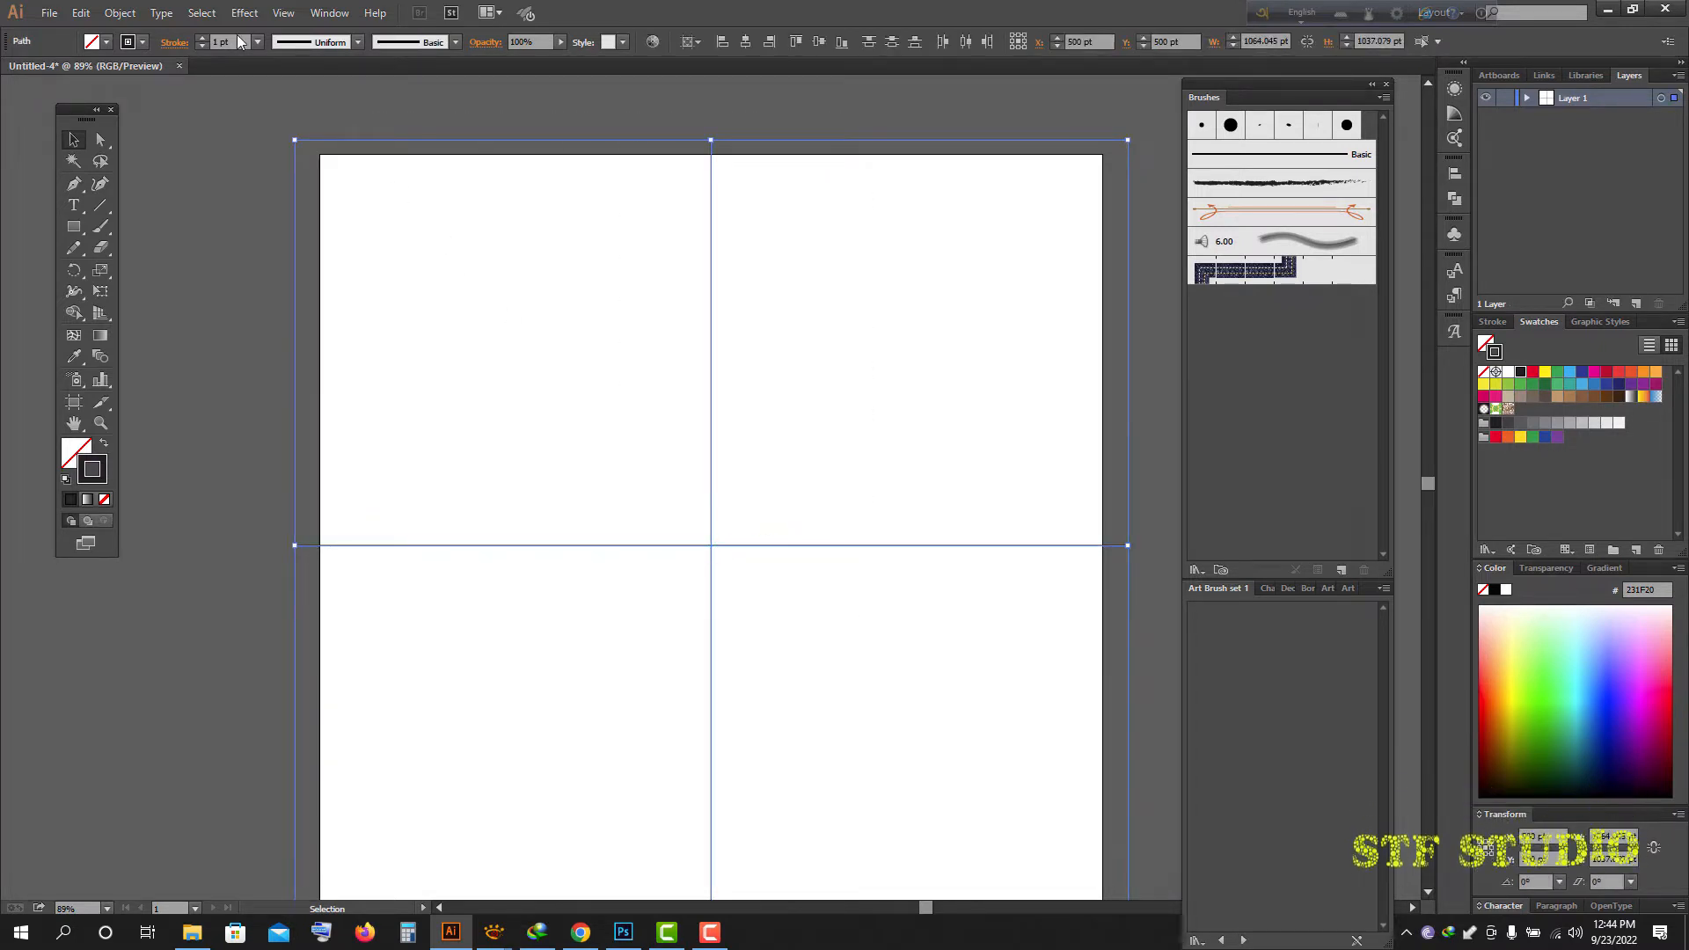
left_click(283, 14)
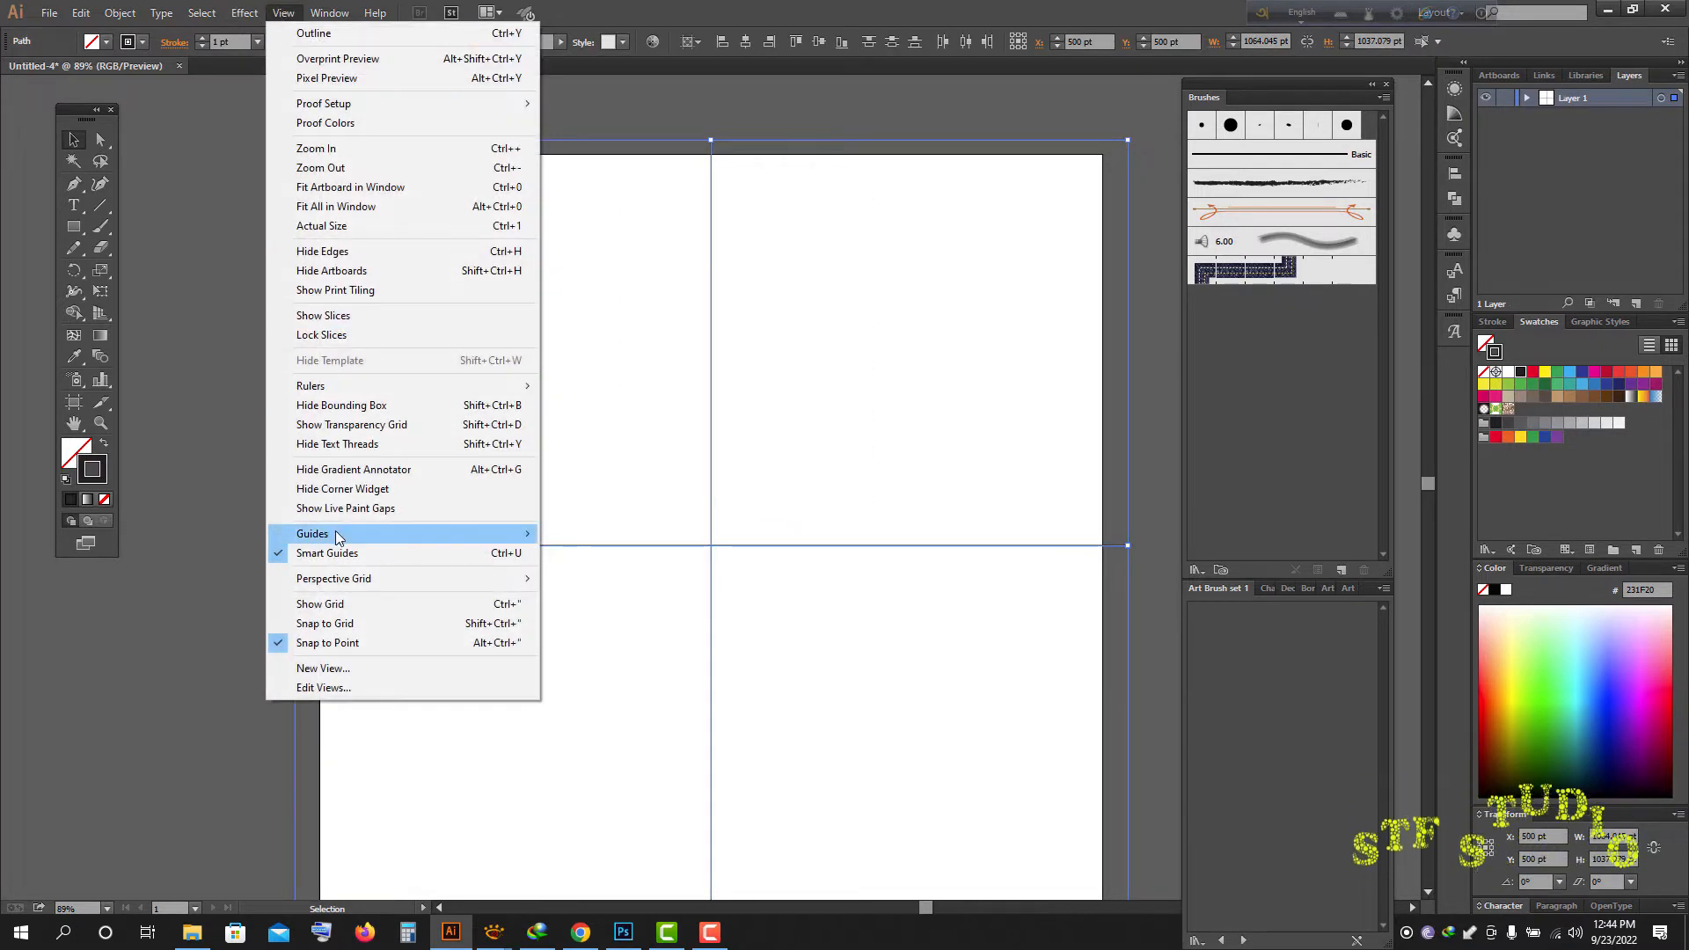
mouse_move(338, 537)
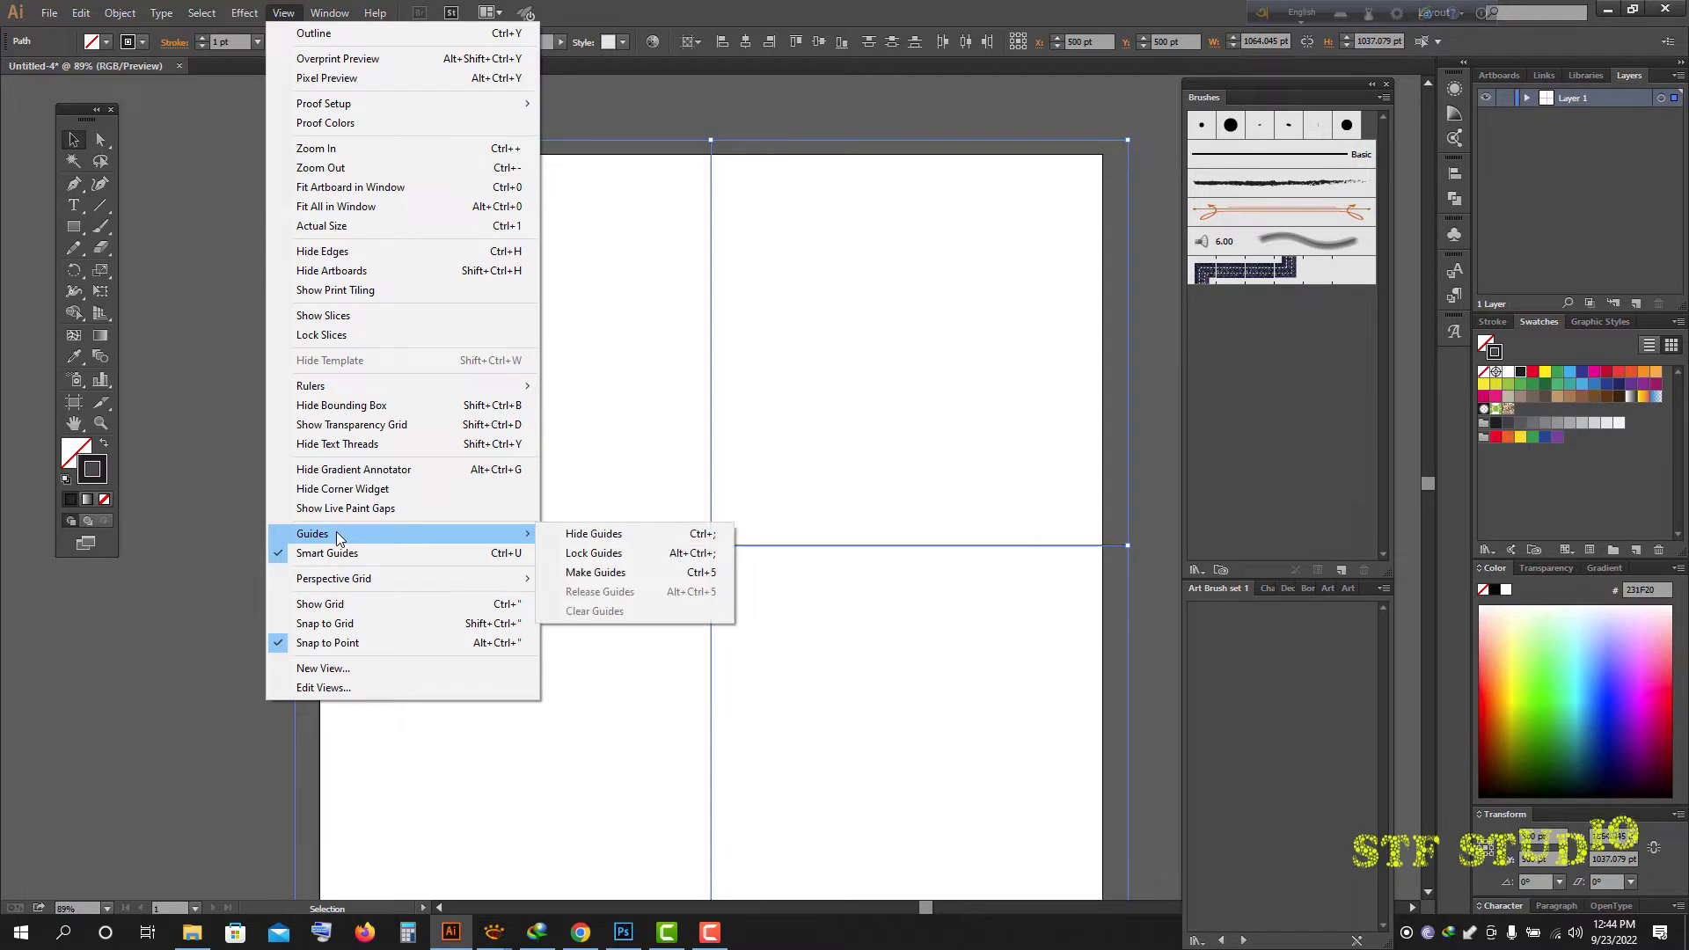
left_click(594, 573)
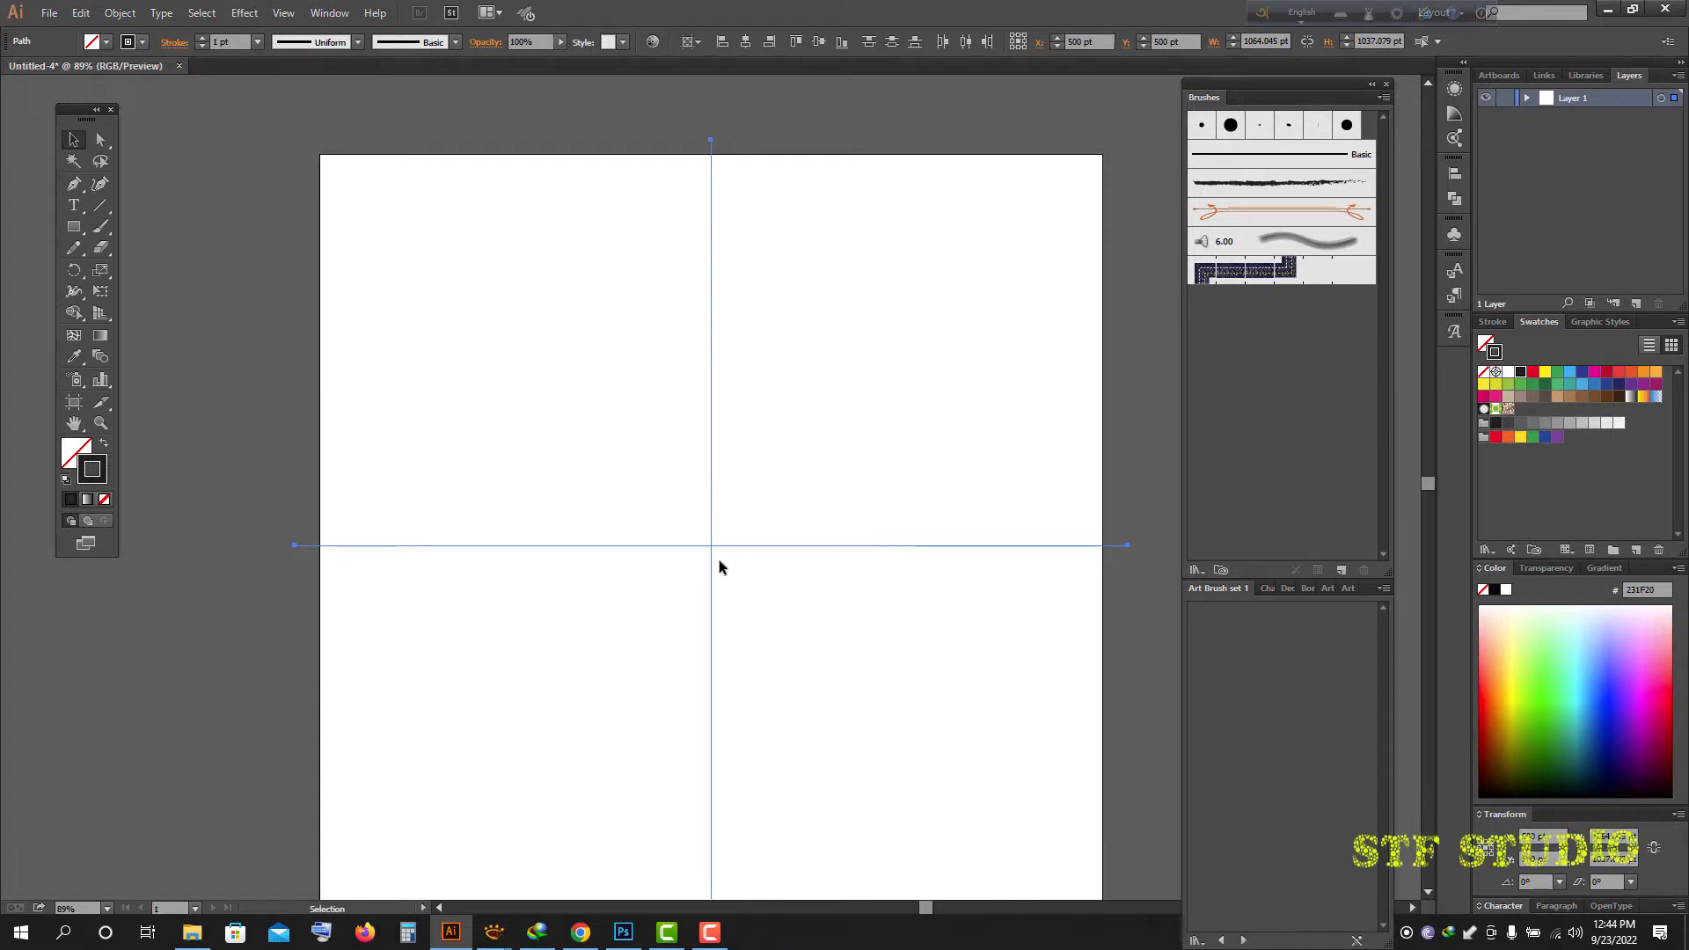
left_click(286, 13)
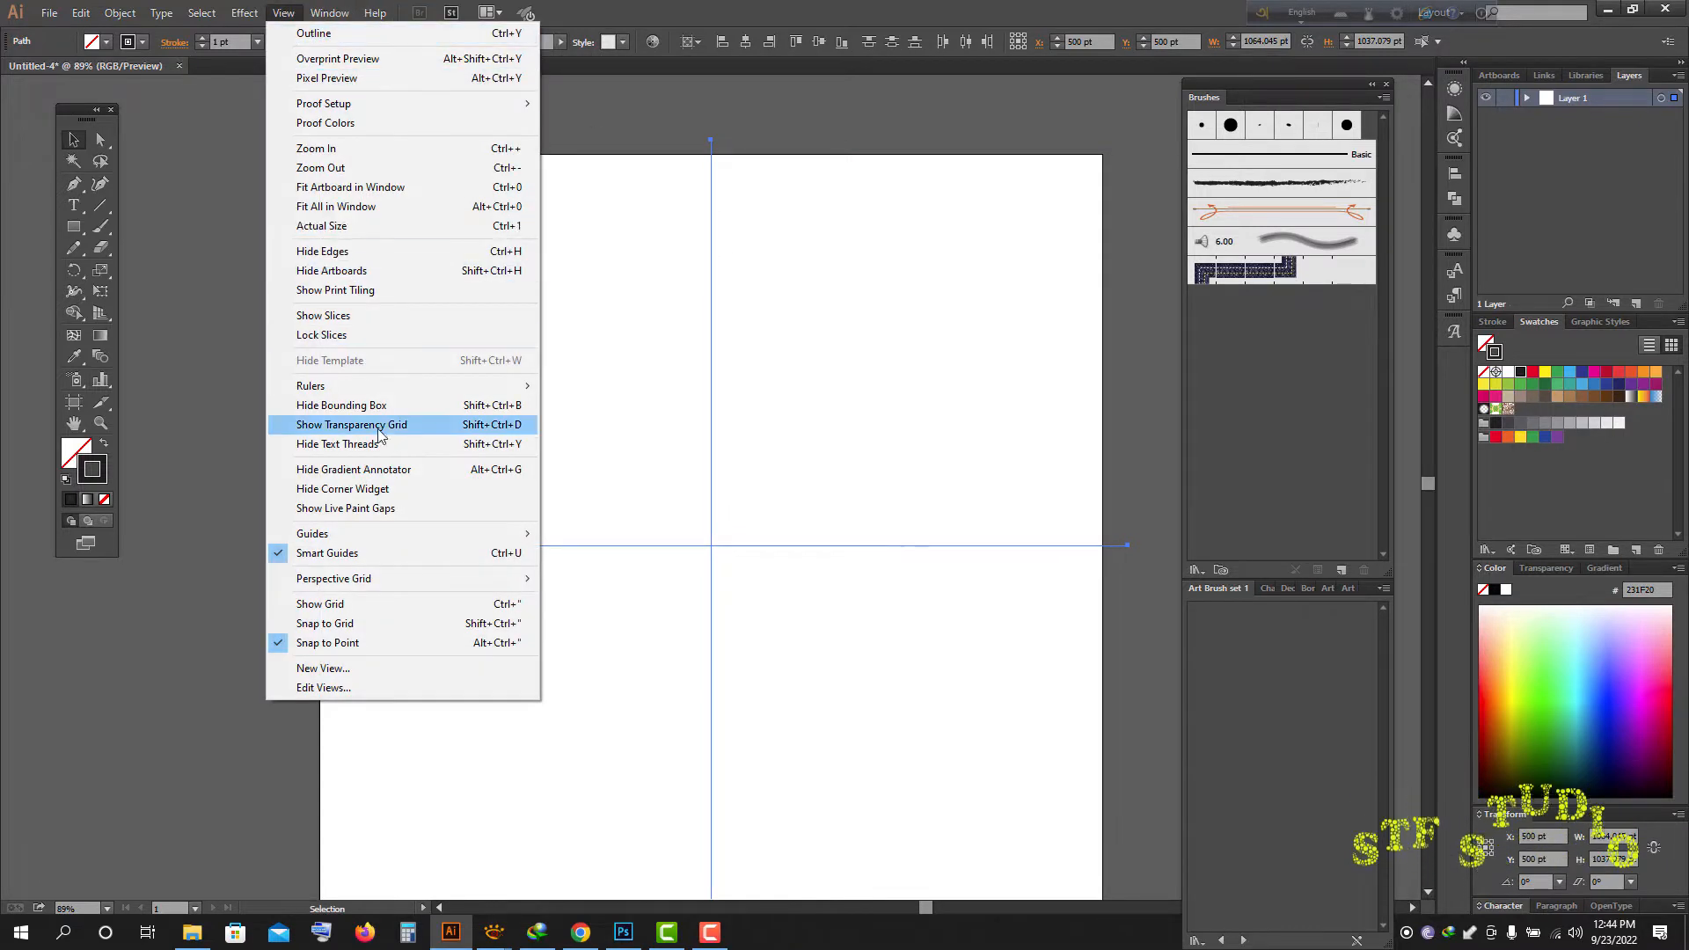
mouse_move(470, 533)
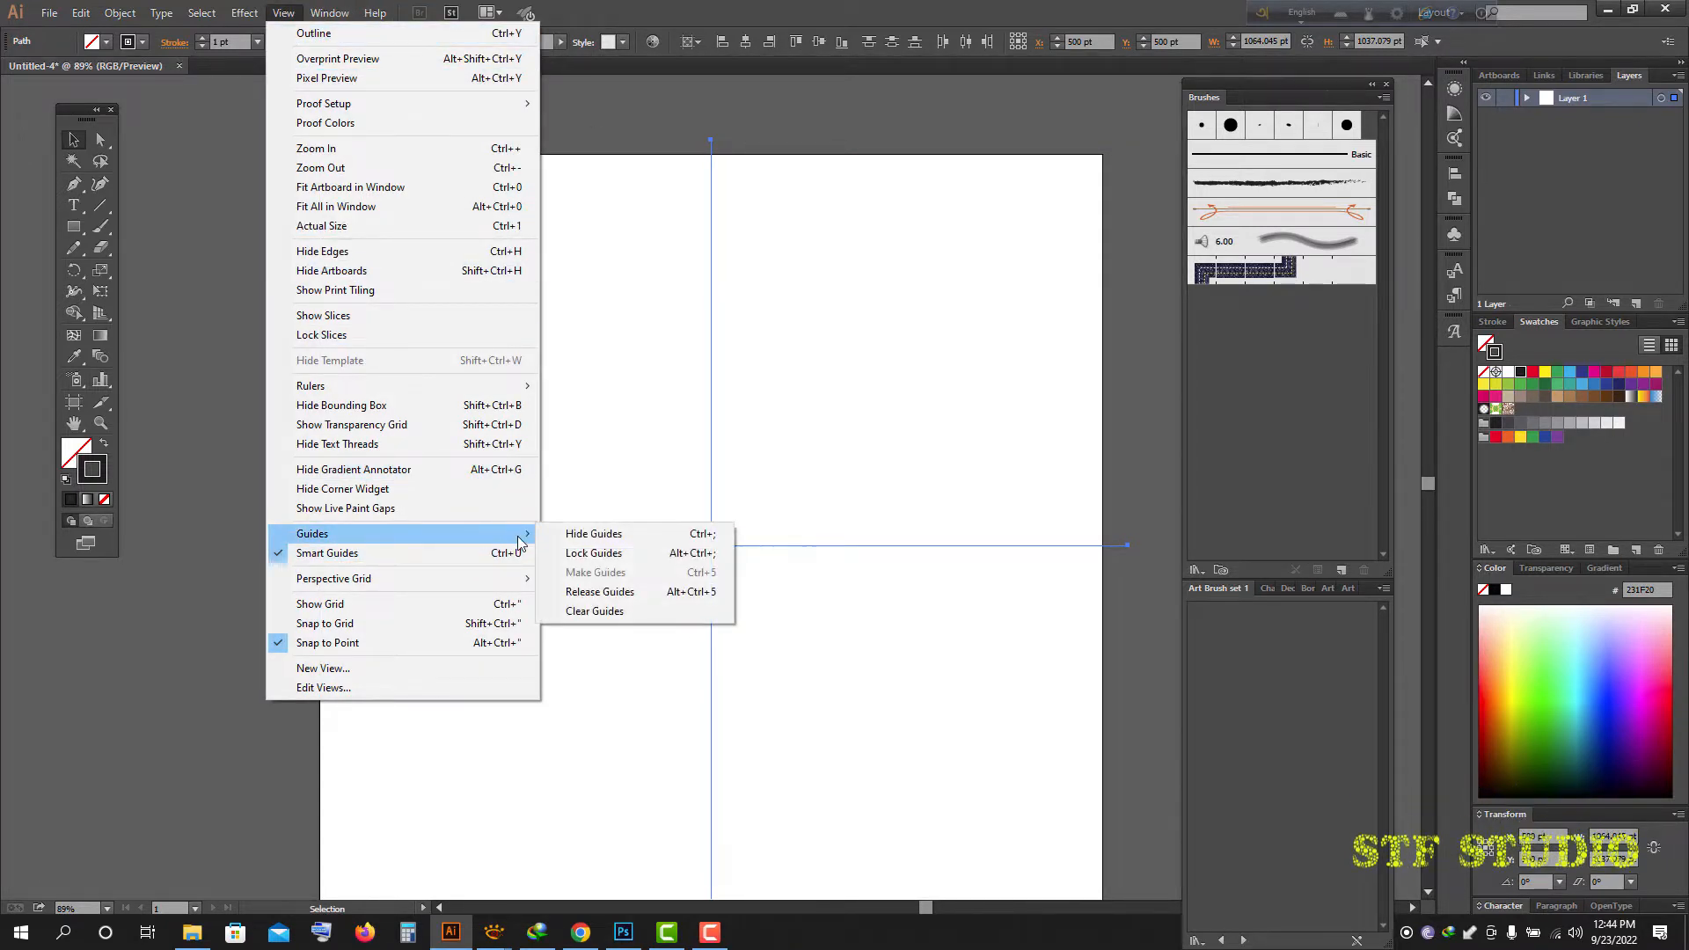
left_click(613, 560)
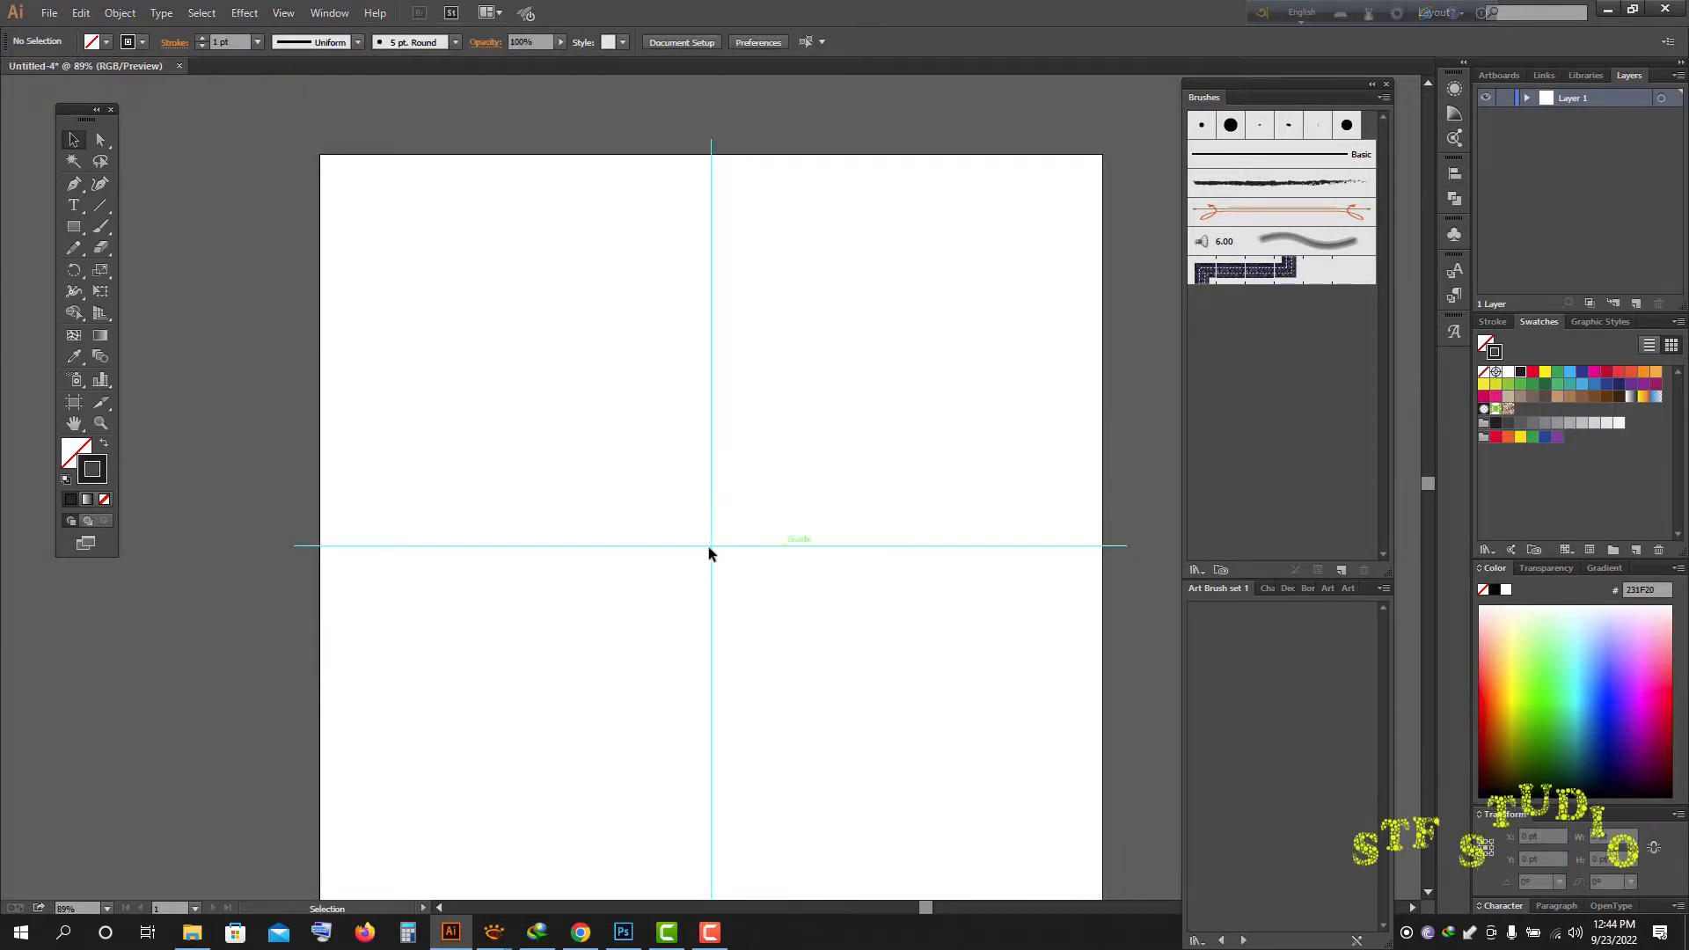
left_click(81, 234)
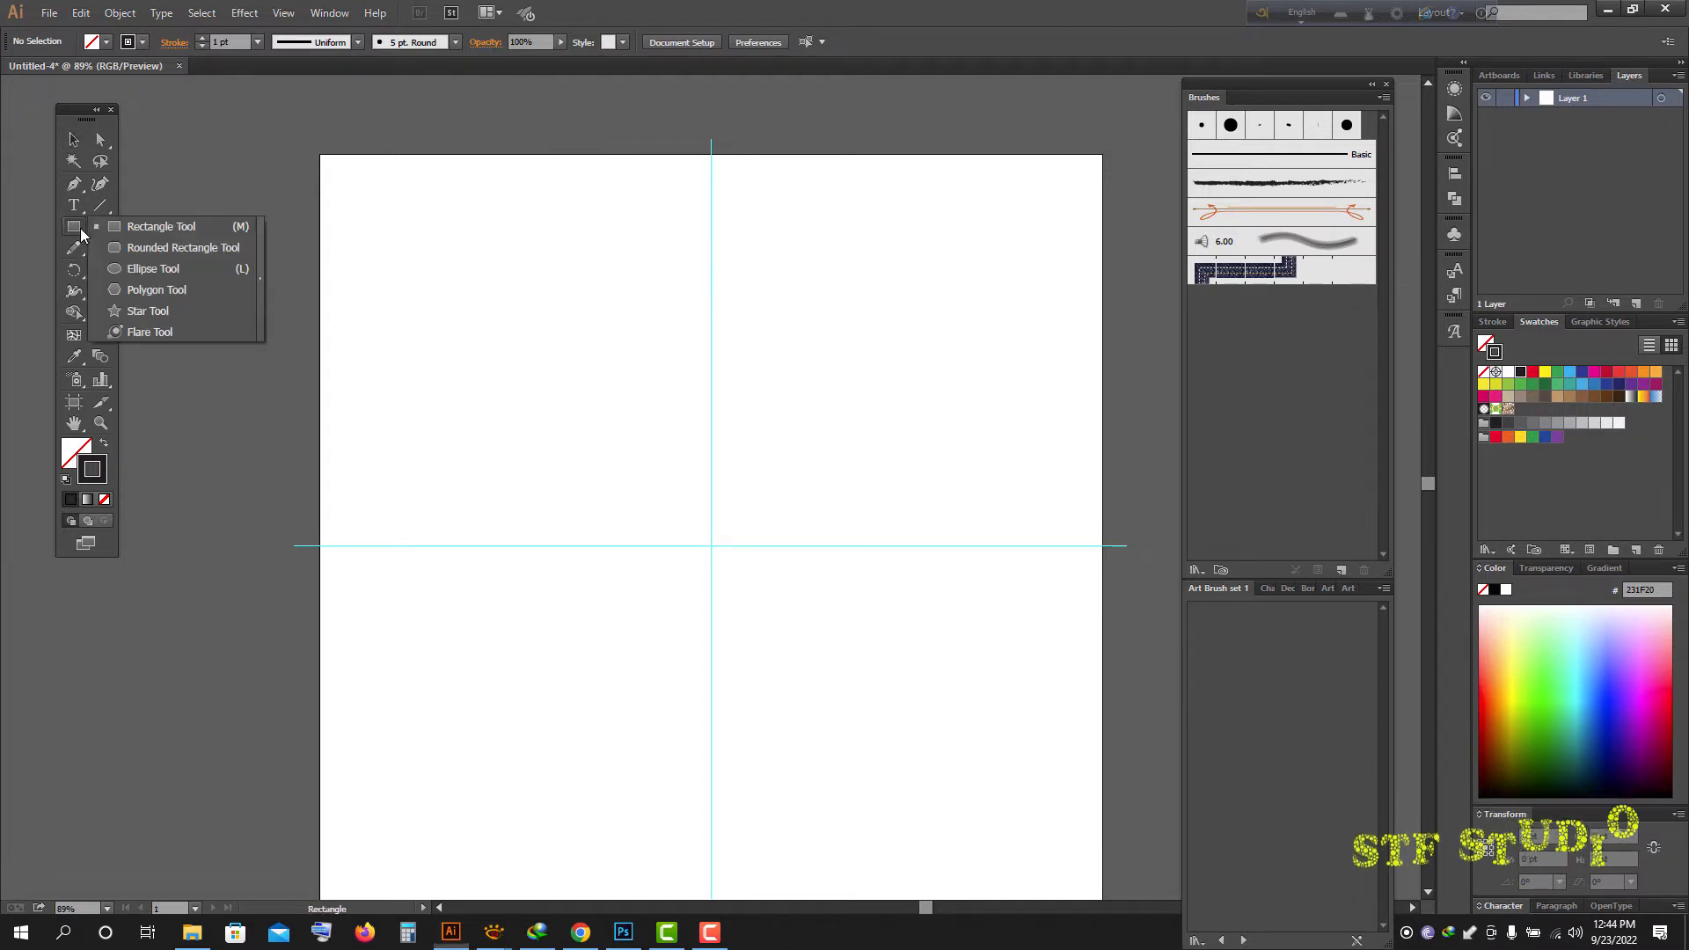
left_click(147, 270)
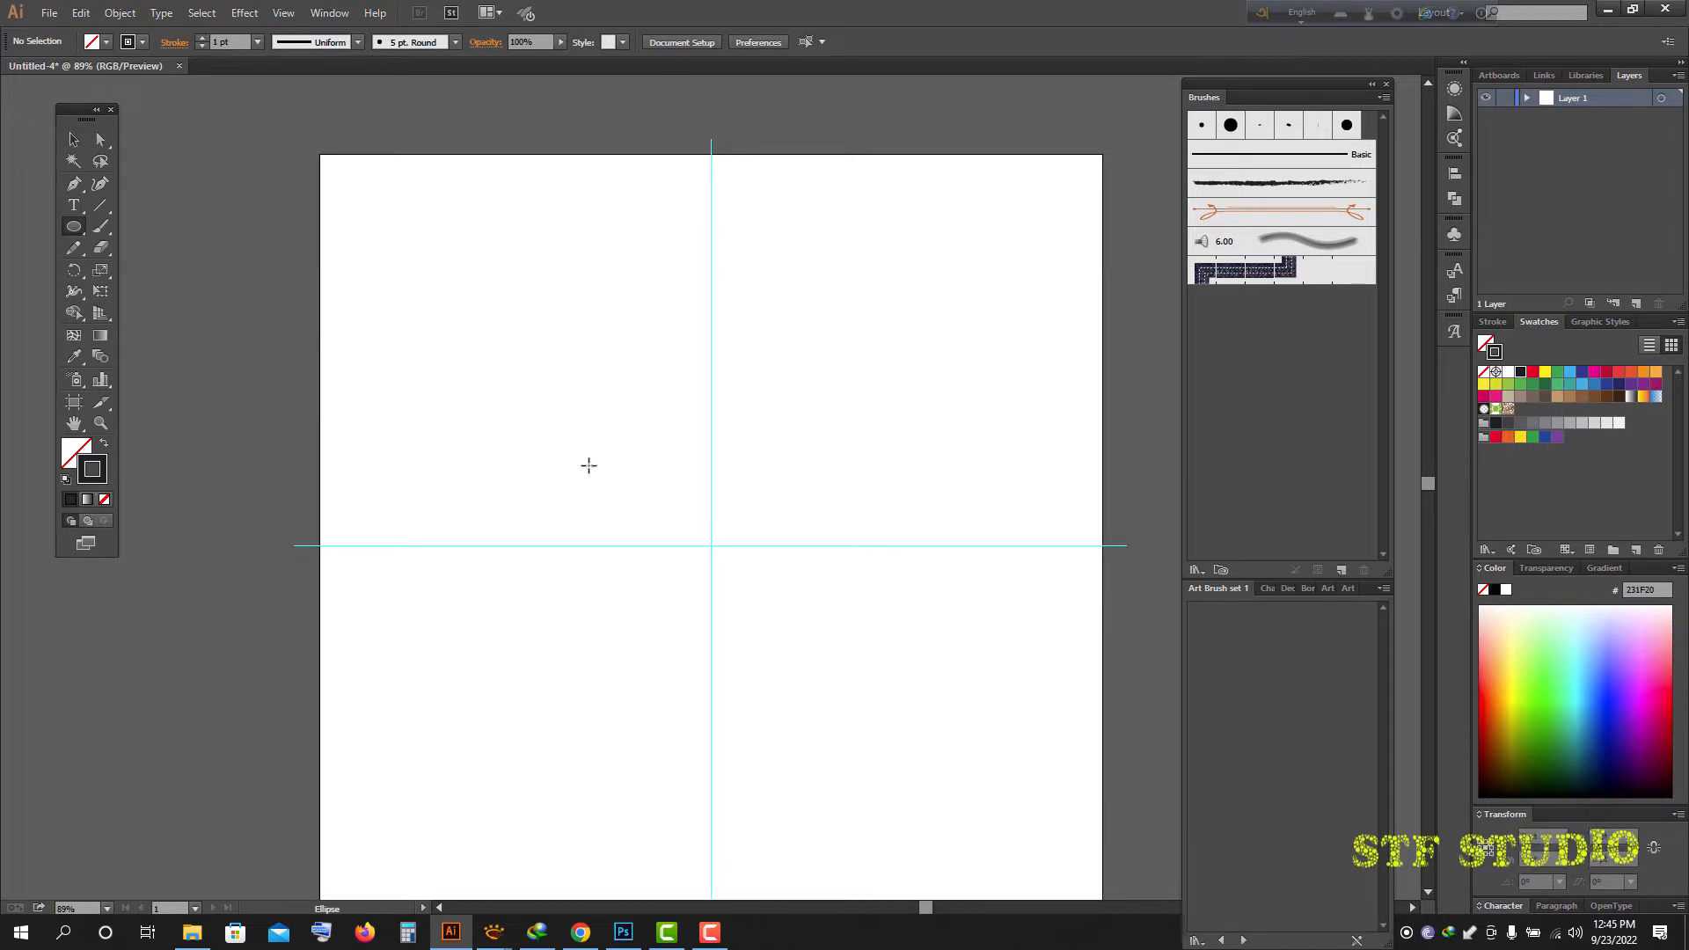
left_click(73, 228)
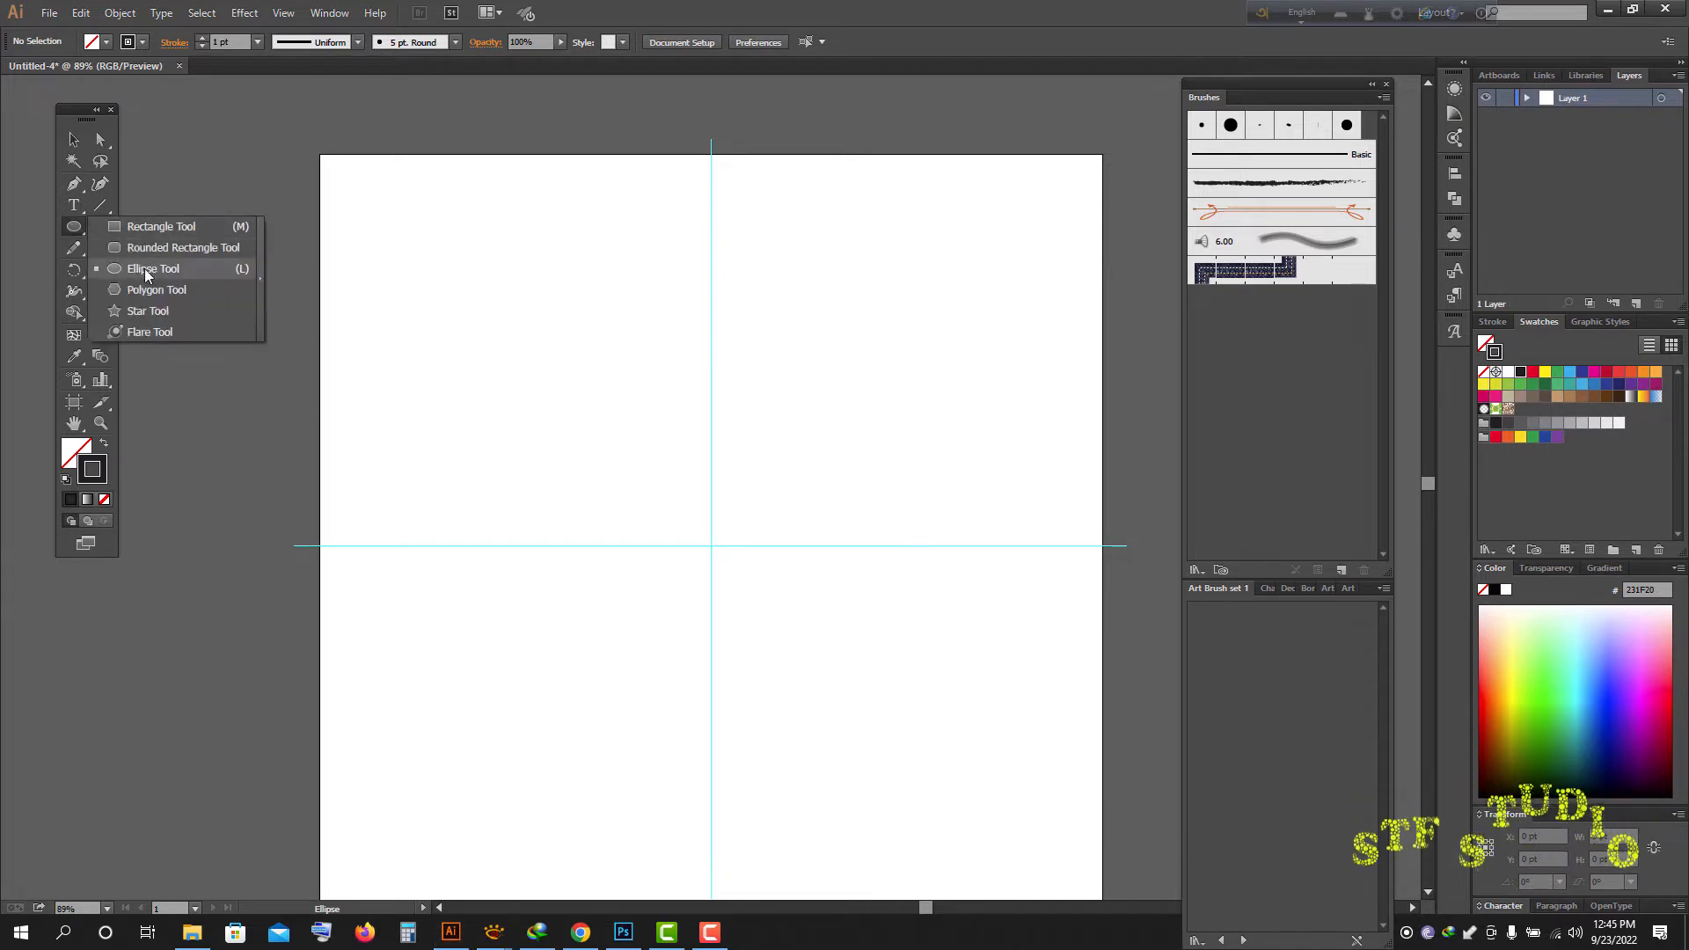
left_click(155, 269)
left_click_drag(655, 495, 795, 605)
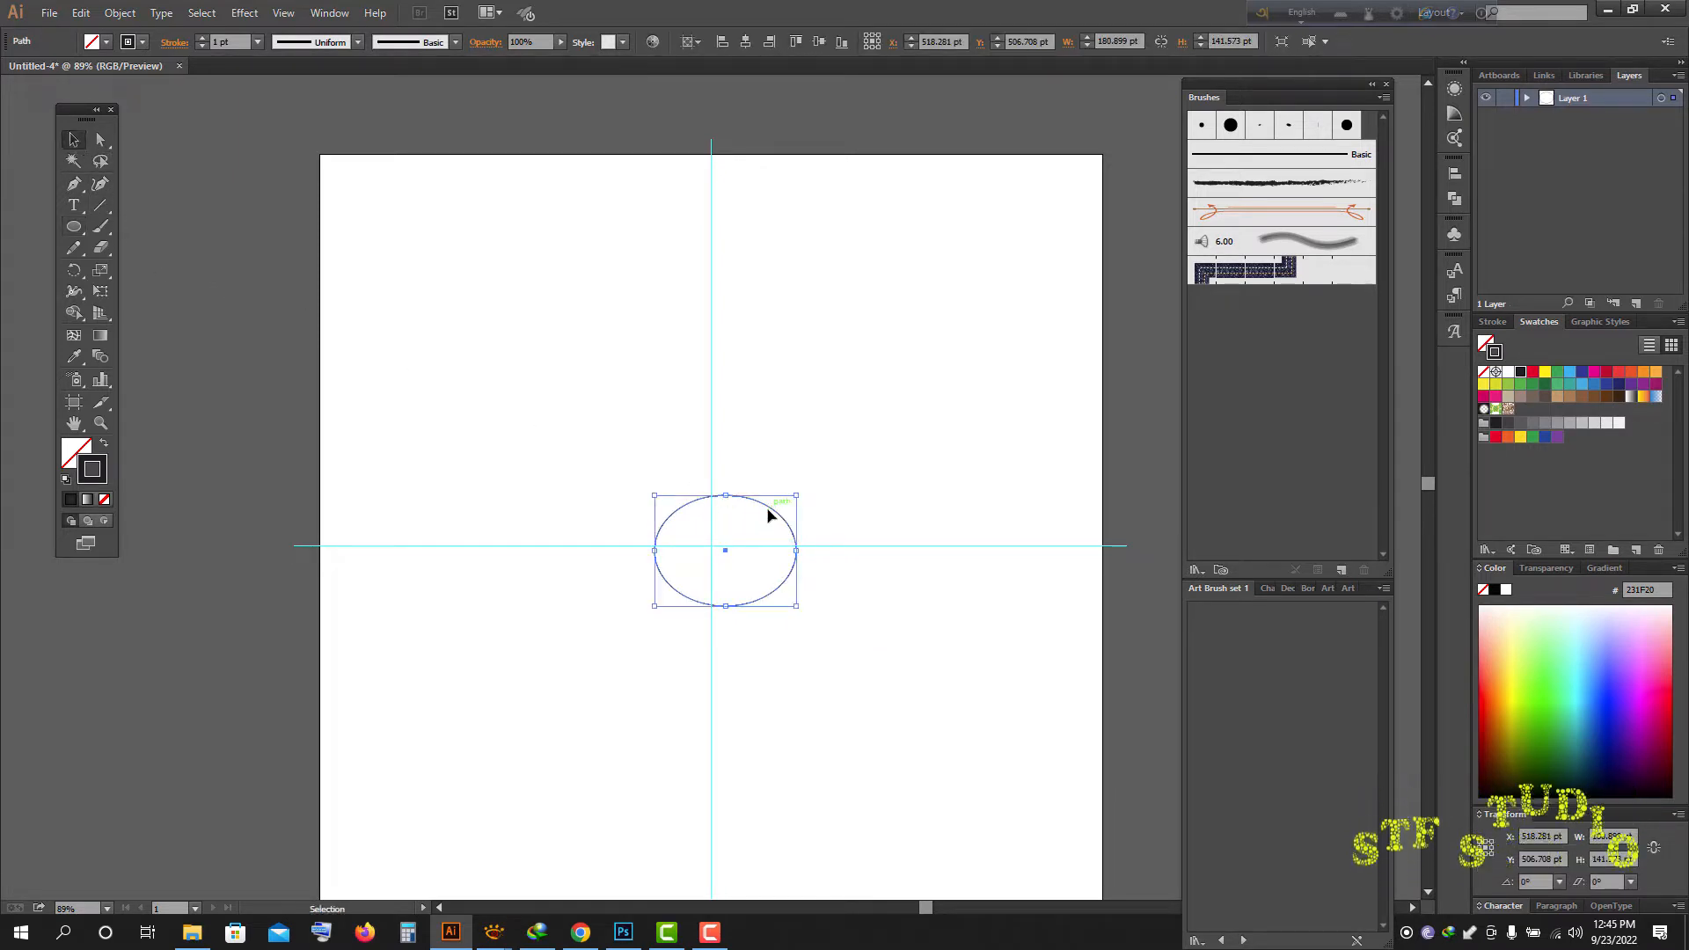
key("Delete")
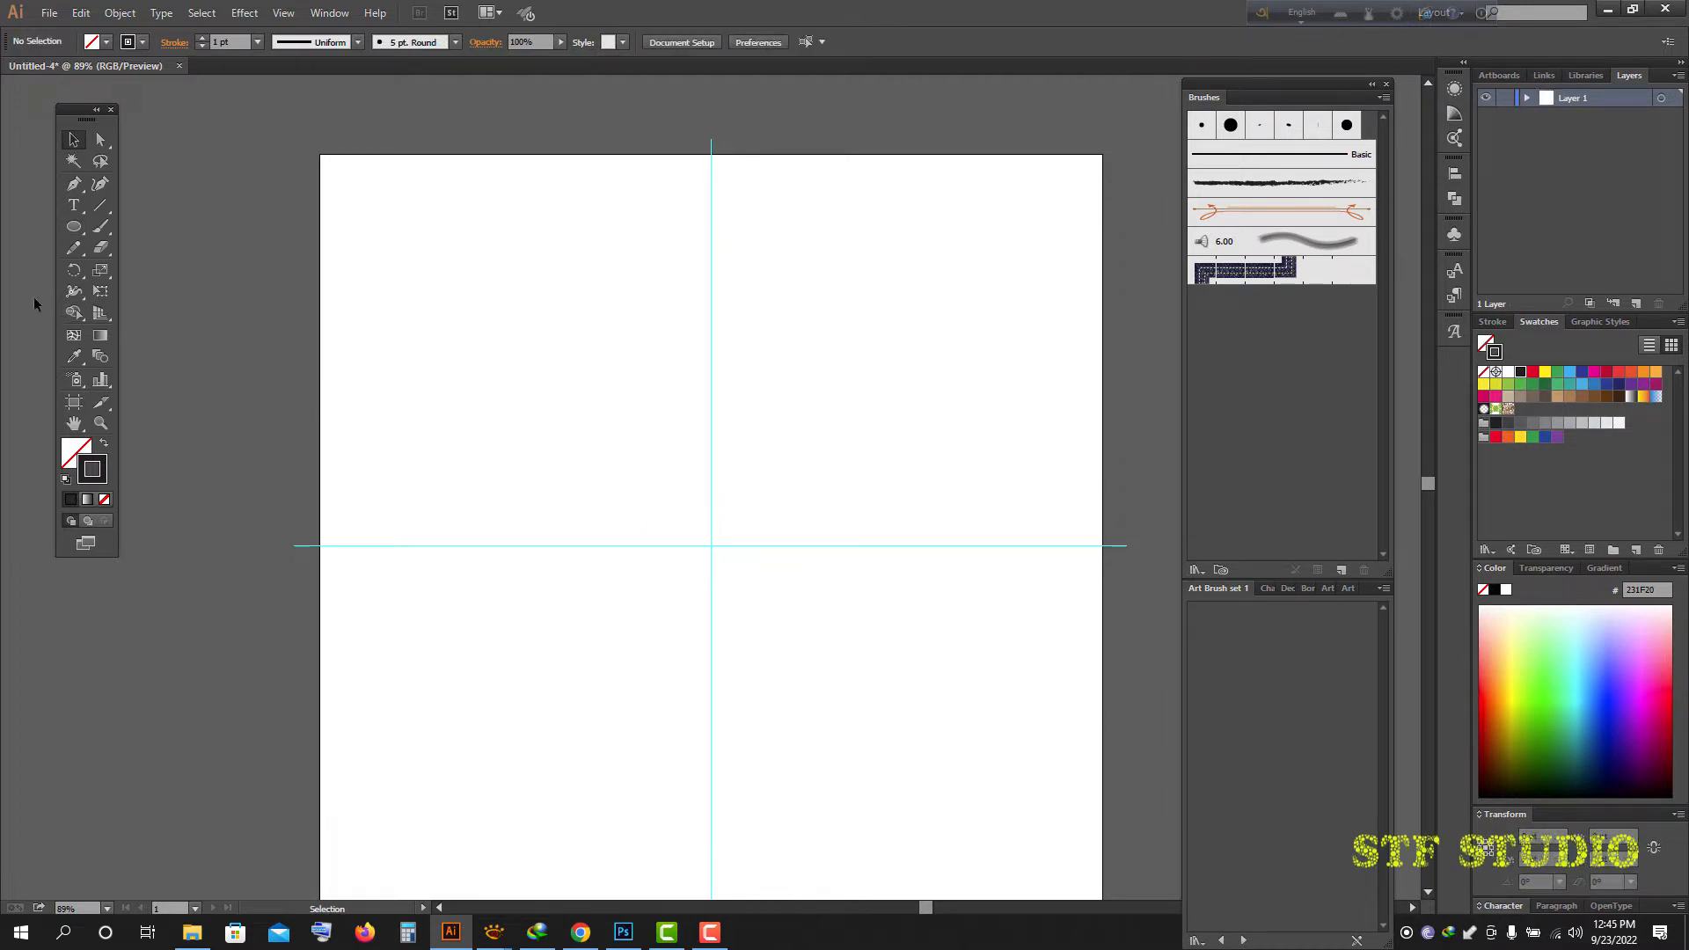
- Draw a circle about 198 pt in diameter and center it horizontally and vertically on the artboard
left_click(74, 227)
left_click_drag(537, 338, 683, 485)
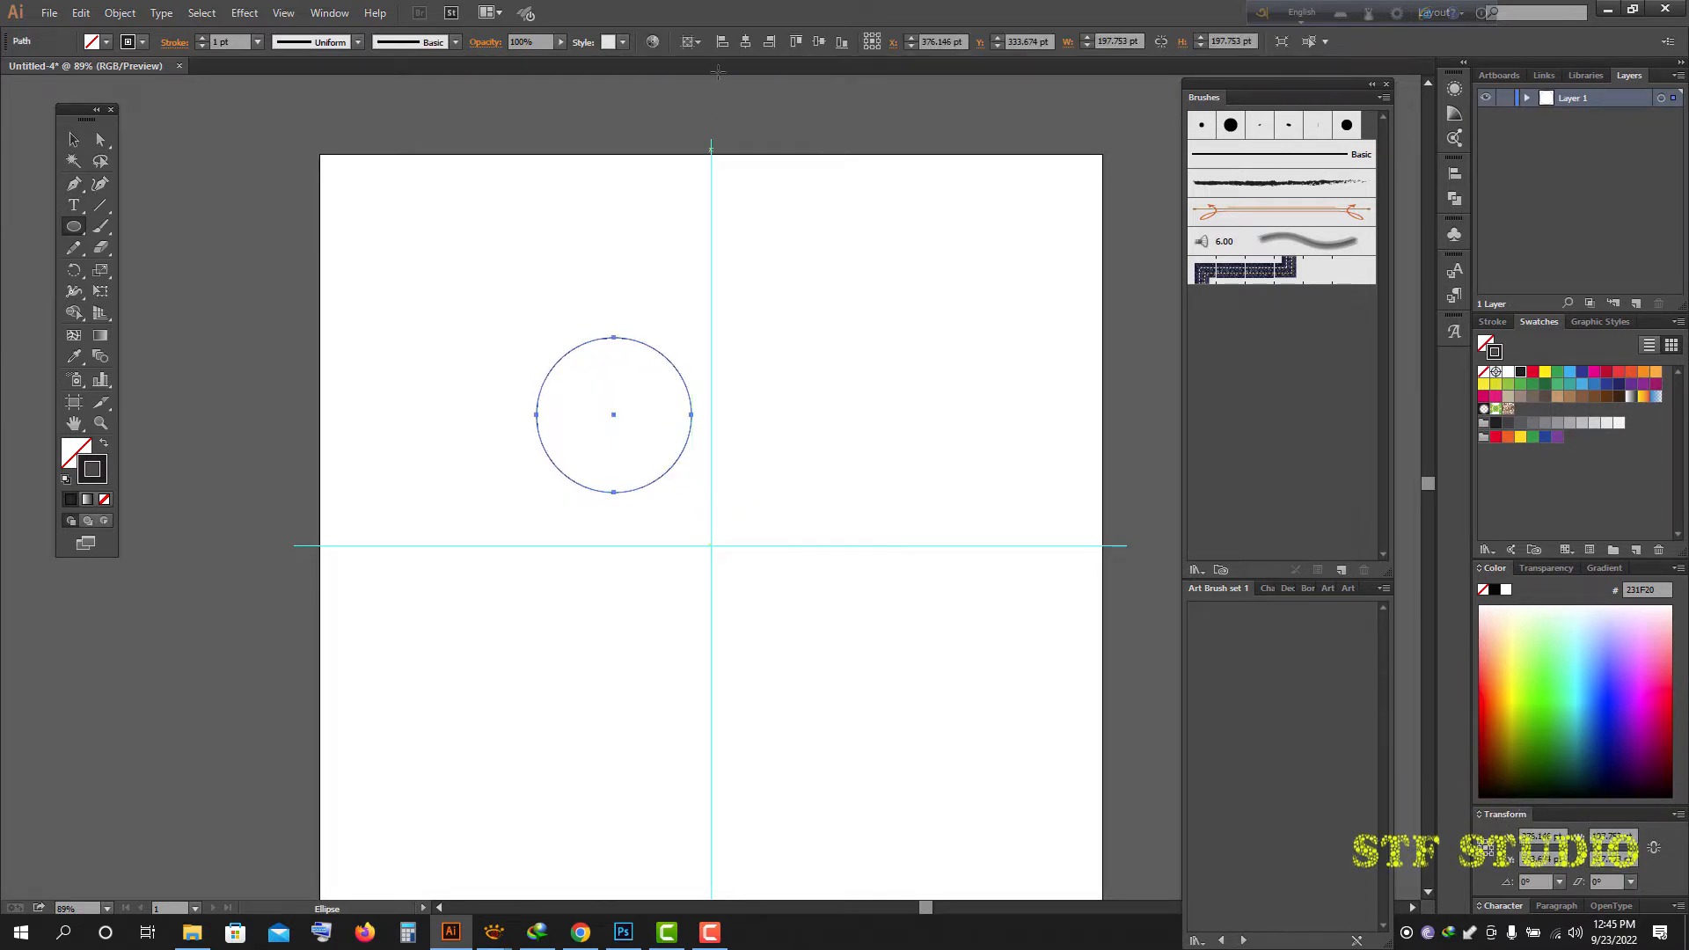
left_click(746, 43)
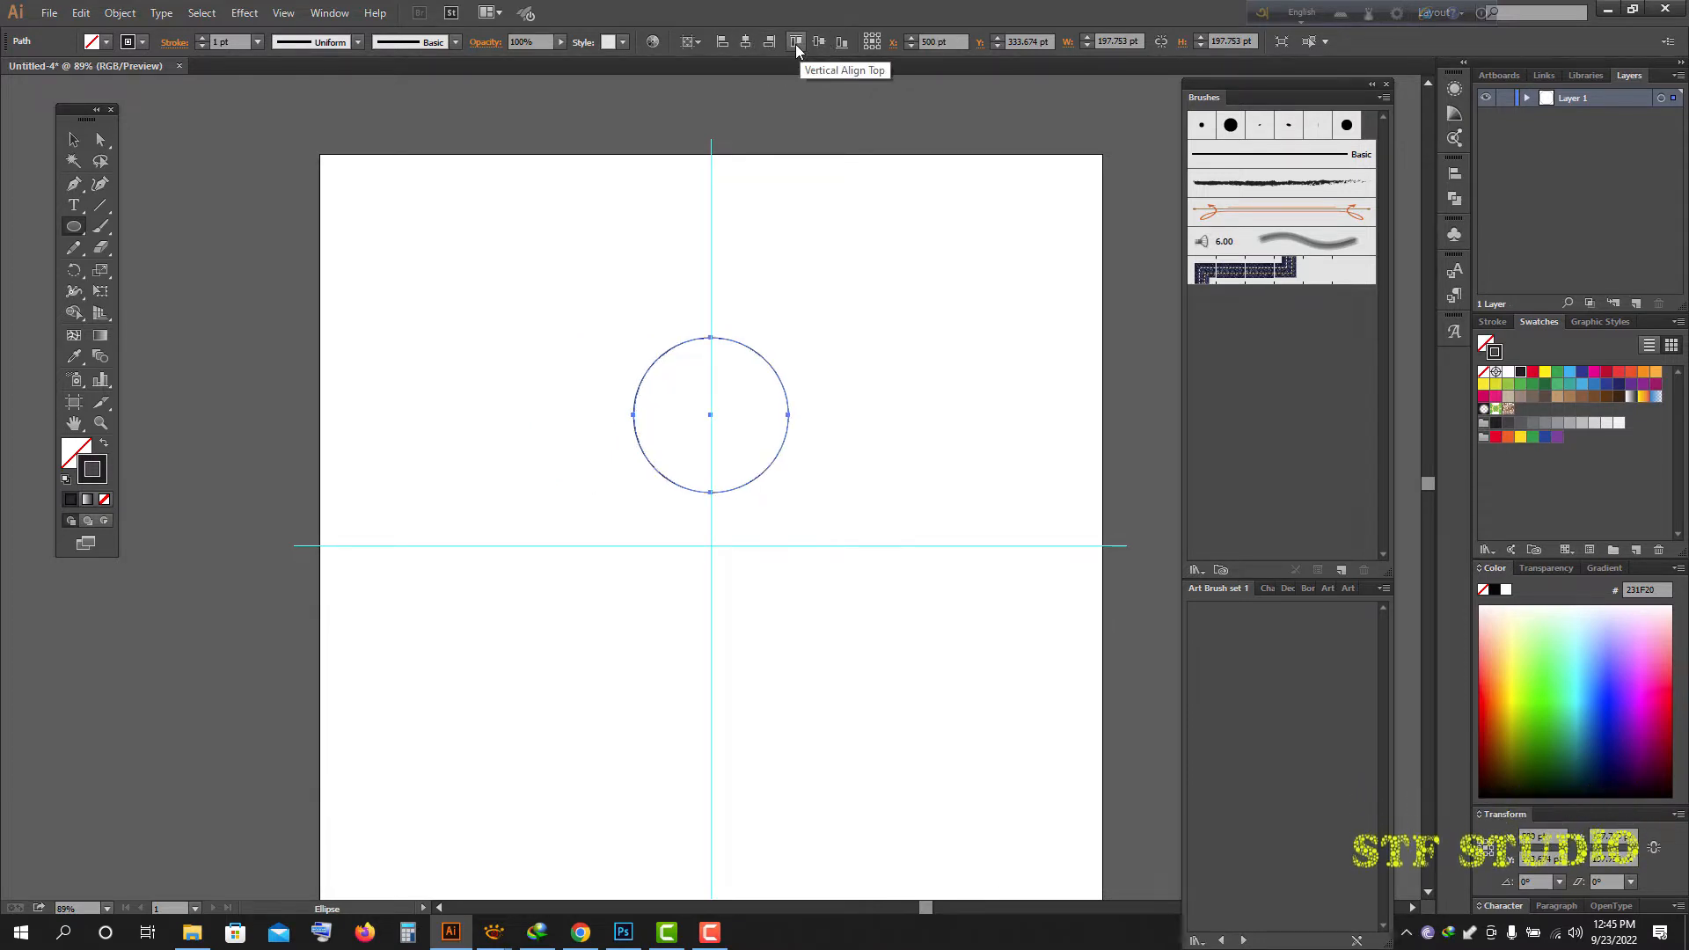
left_click(794, 43)
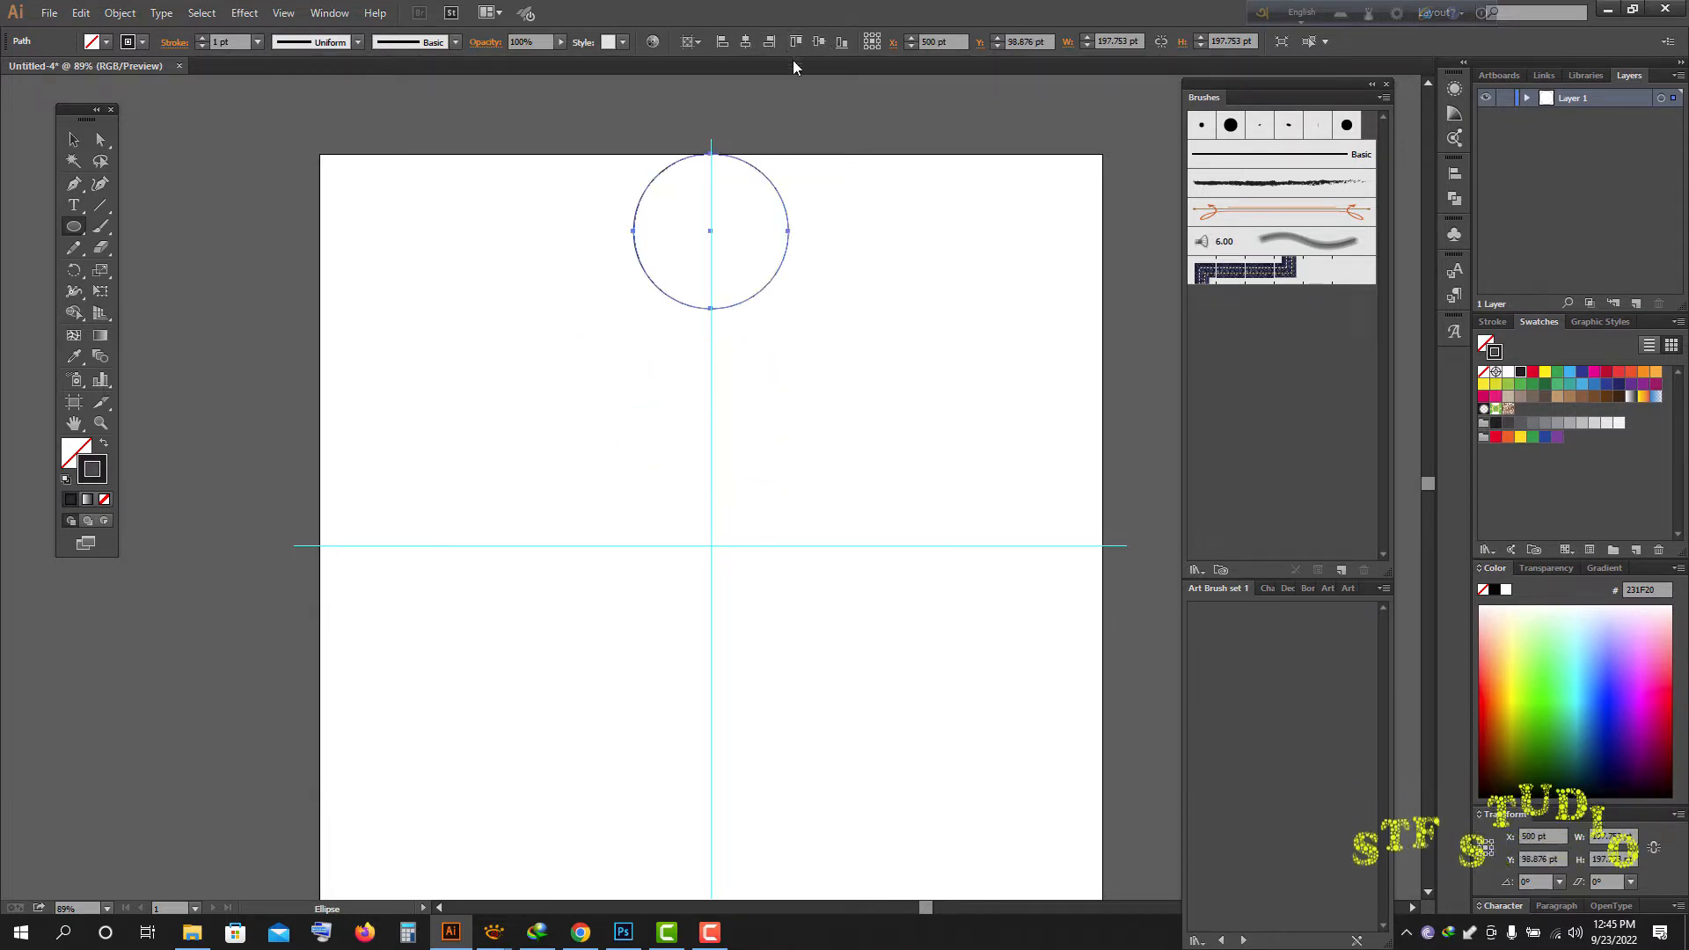
left_click(819, 42)
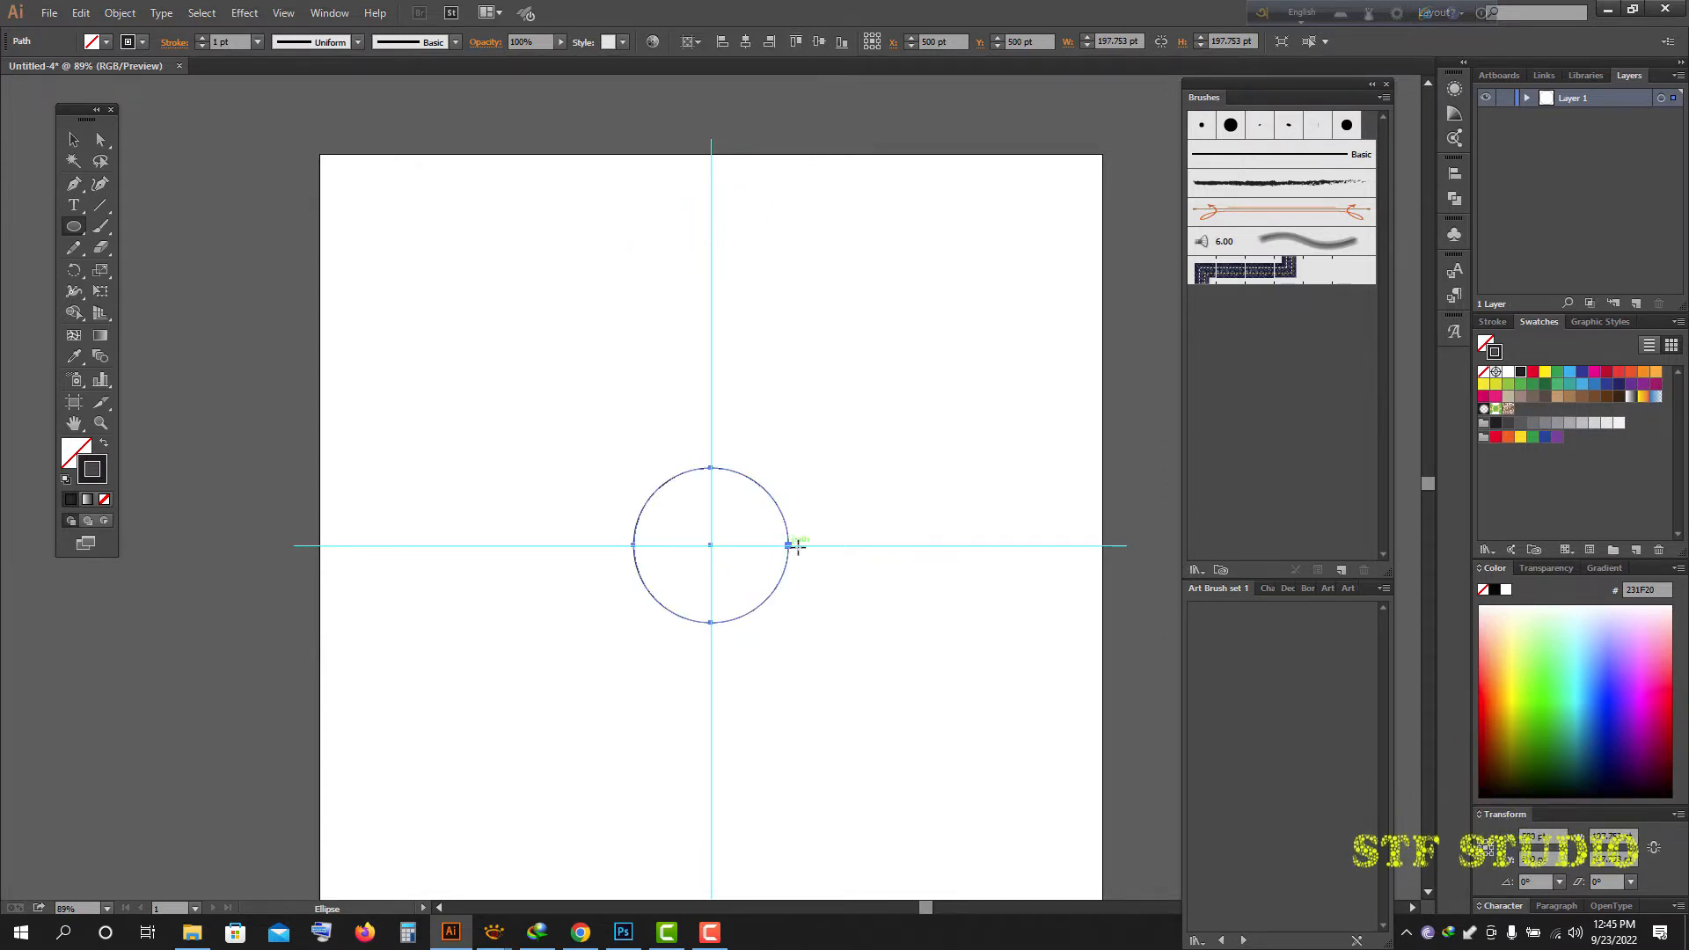
key("ctrl+equal")
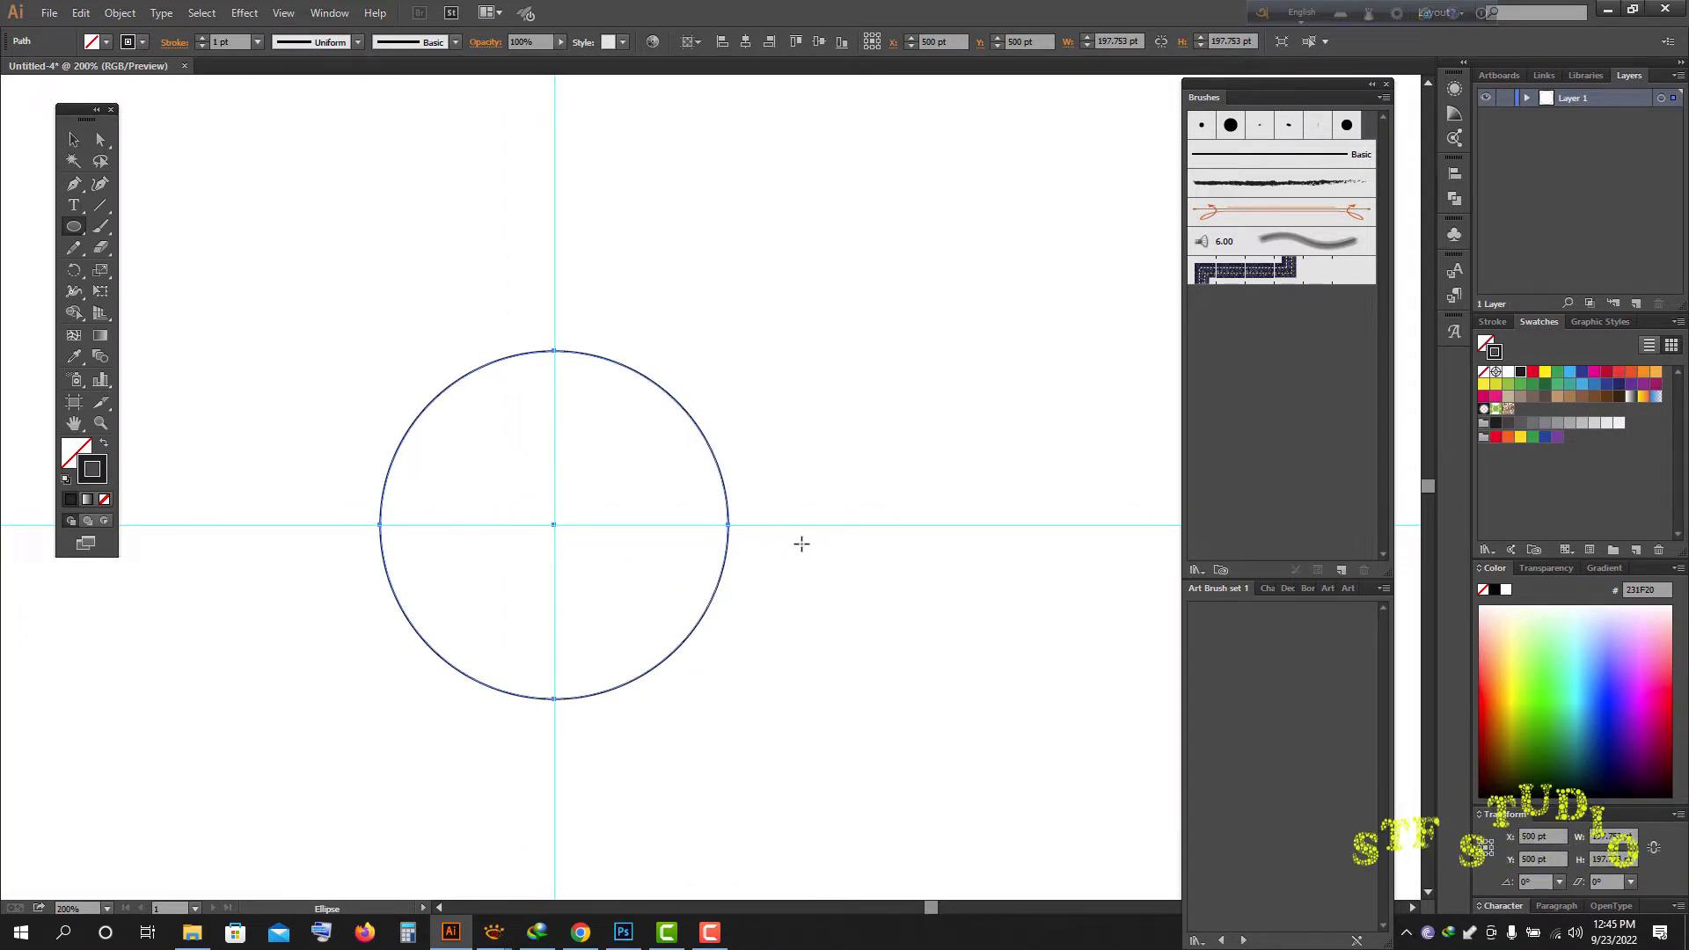
scroll(799, 539, "down", 1)
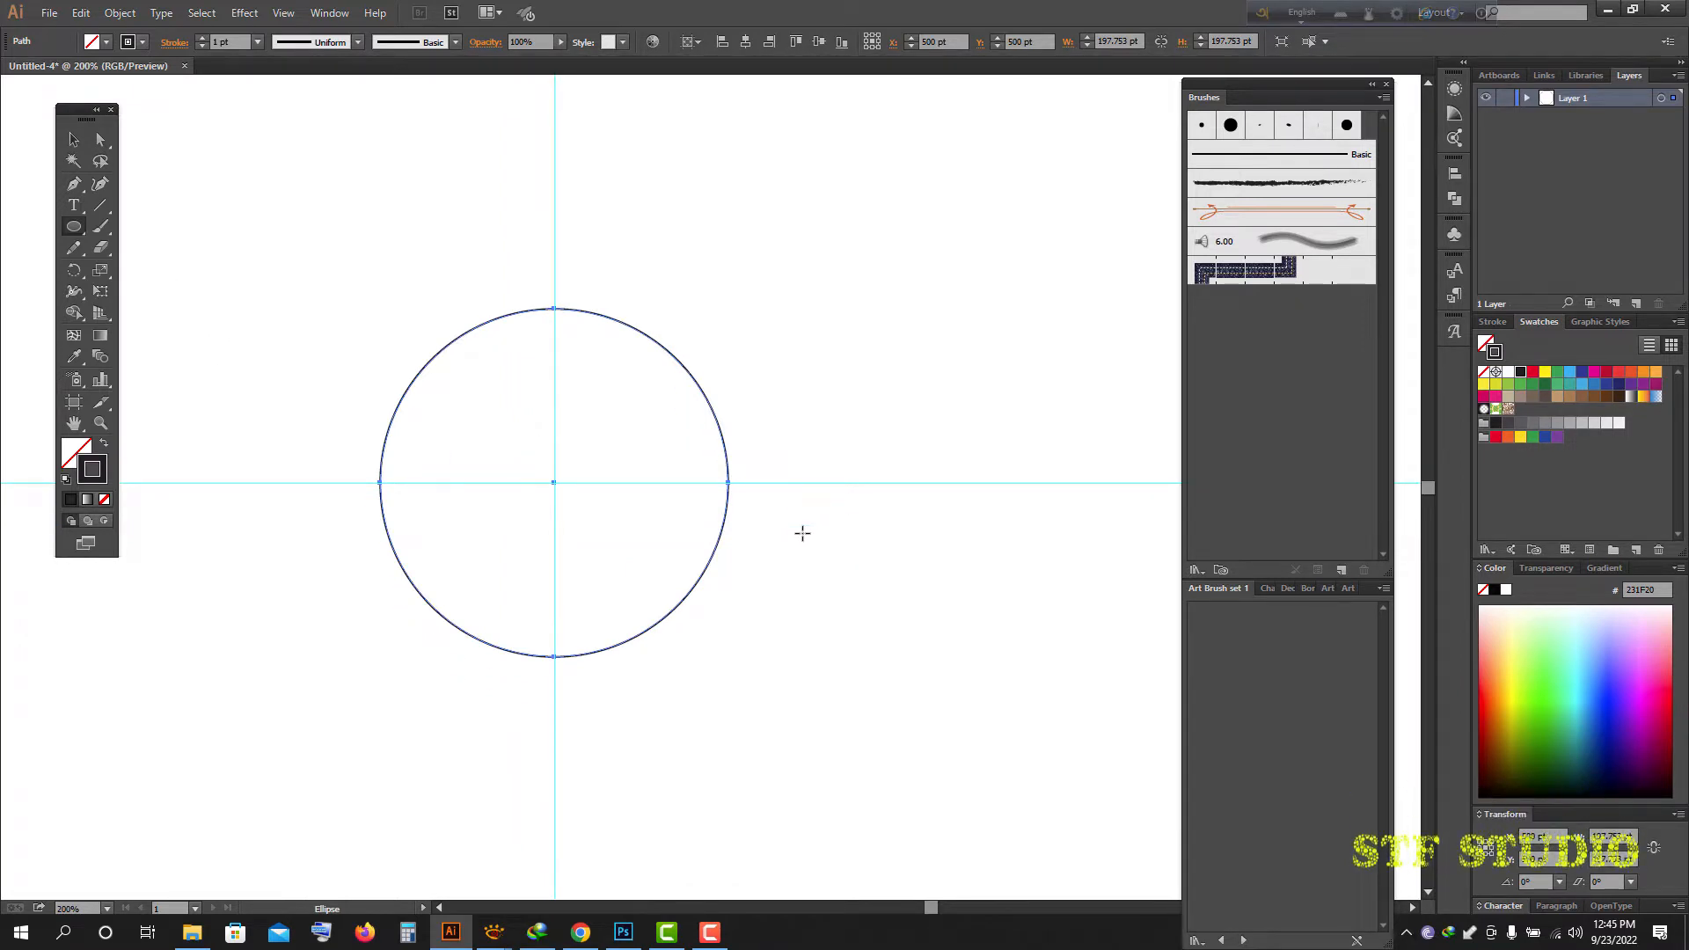
scroll(802, 533, "down", 8)
scroll(796, 529, "up", 3)
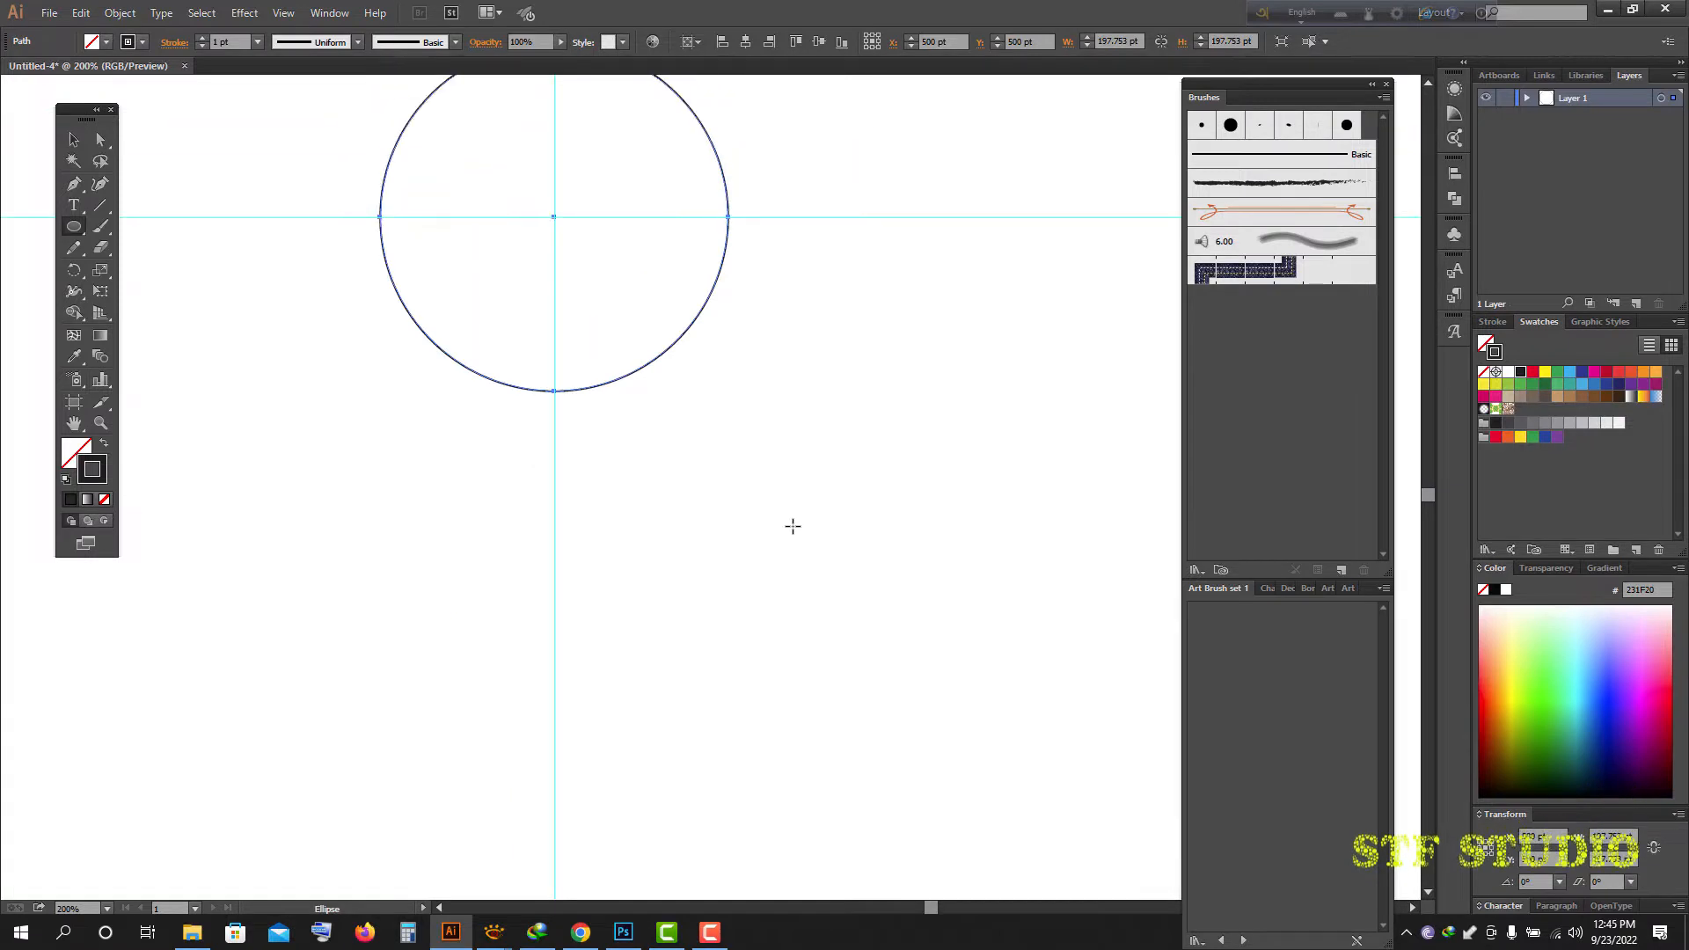
scroll(790, 525, "up", 2)
scroll(786, 528, "down", 2)
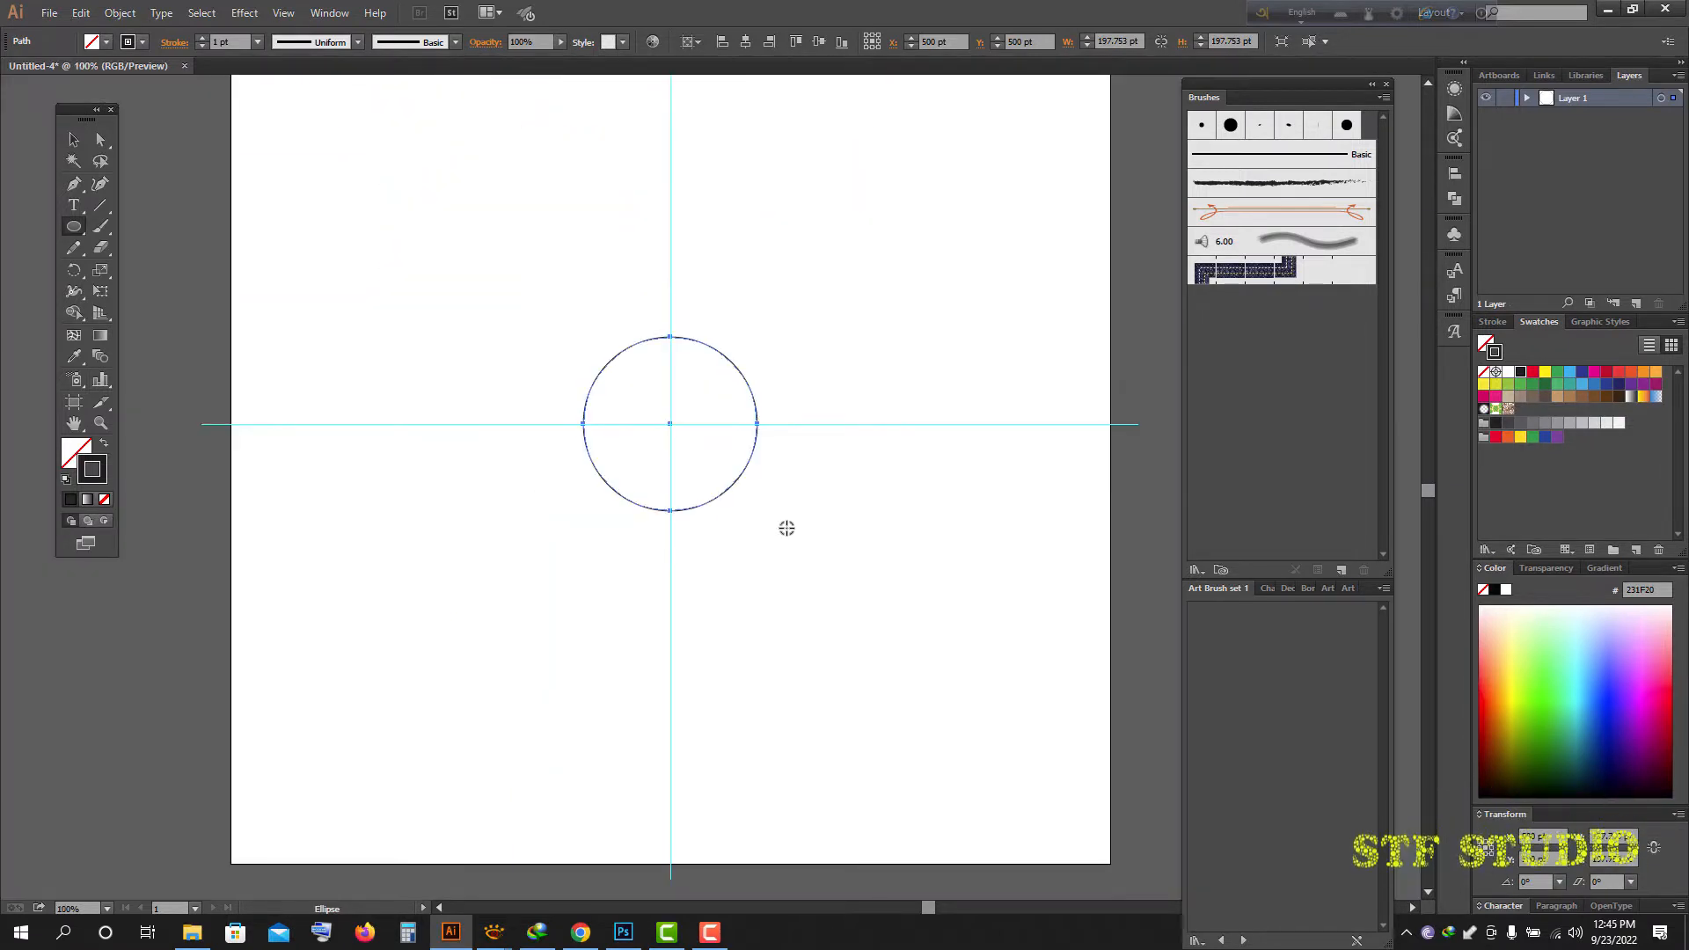
scroll(748, 453, "up", 2)
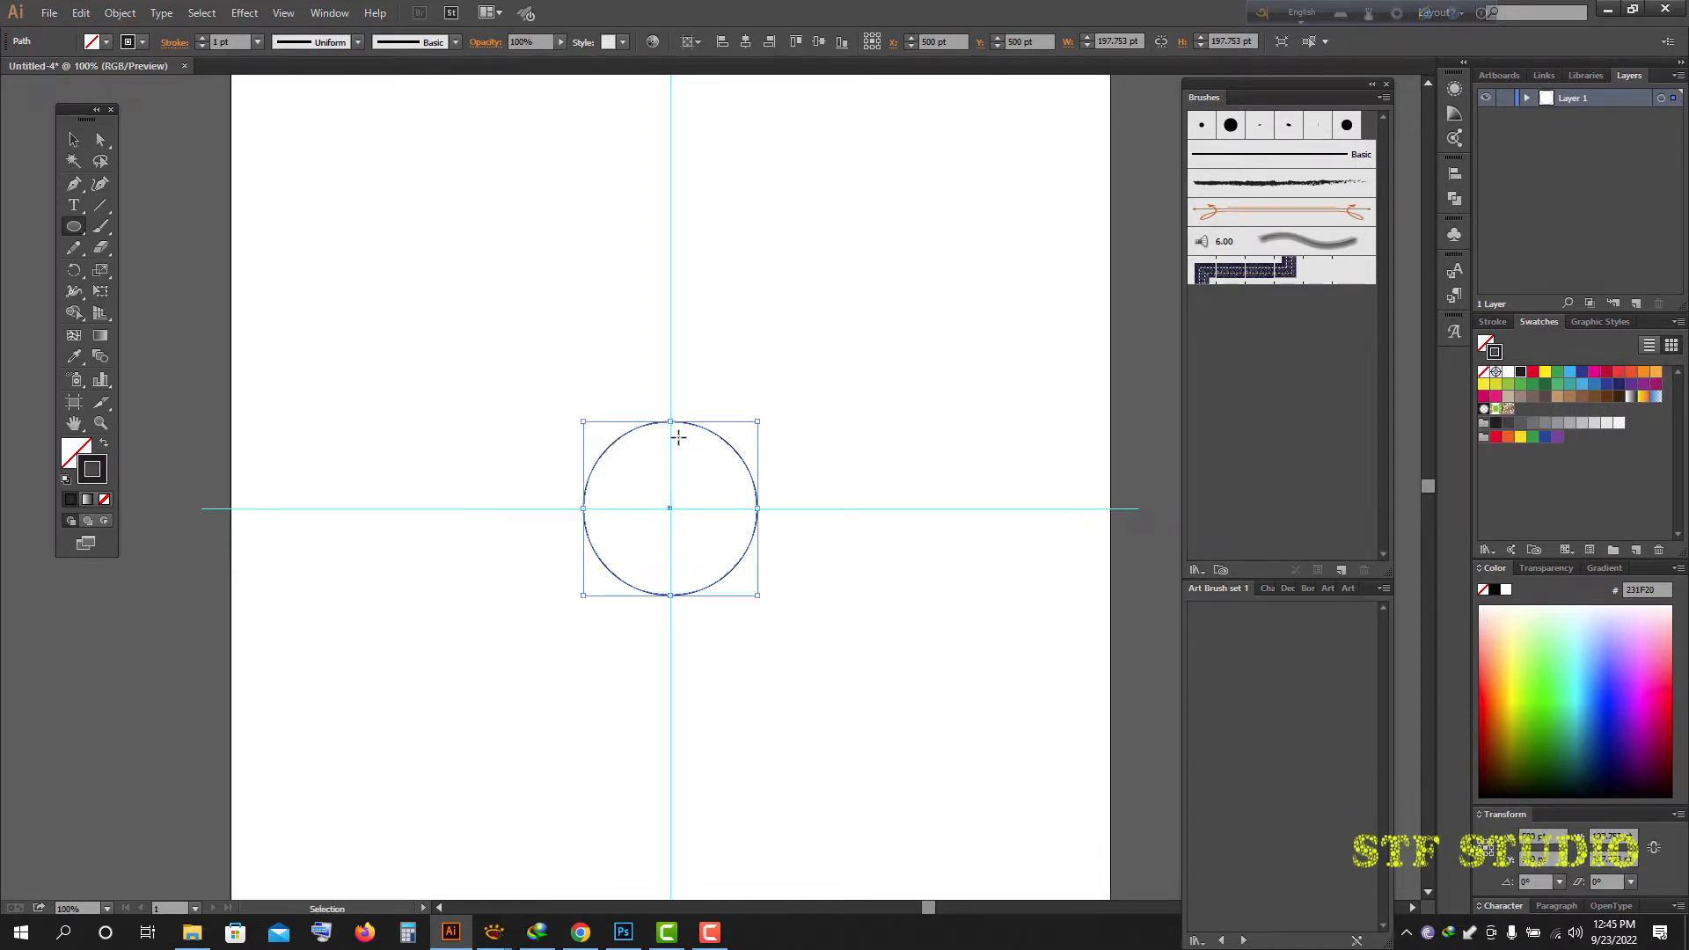
- Duplicate the circle in place and scale the copy down to about 160 pt, centered on the artboard
key("ctrl+c")
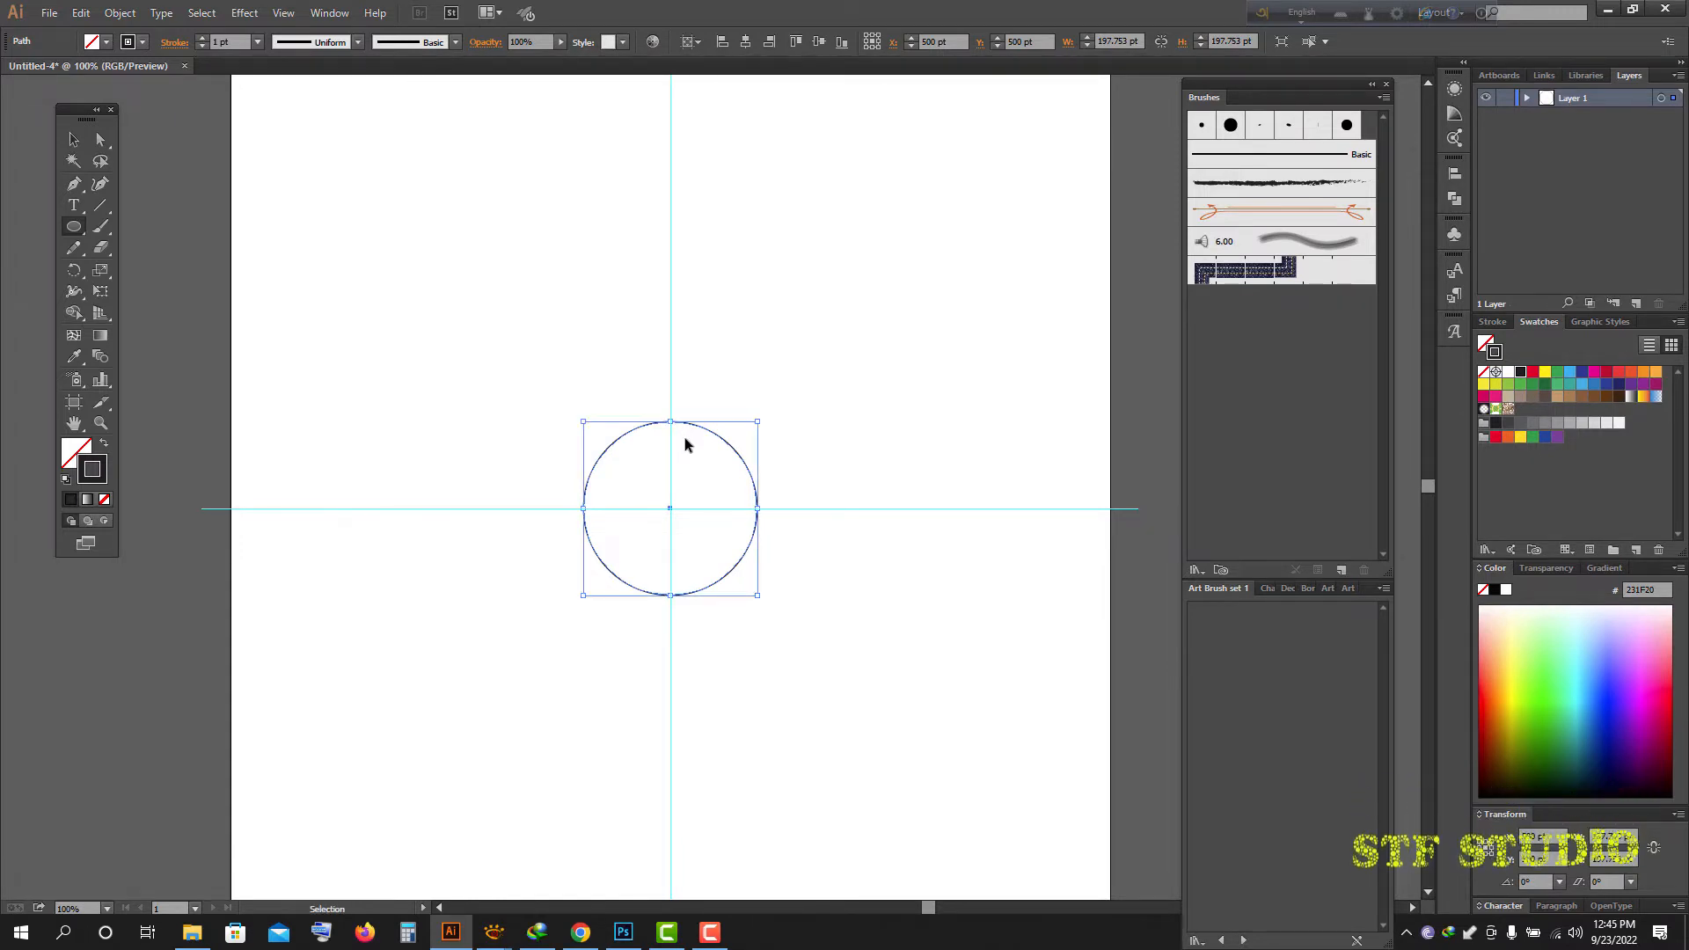
key("ctrl+f")
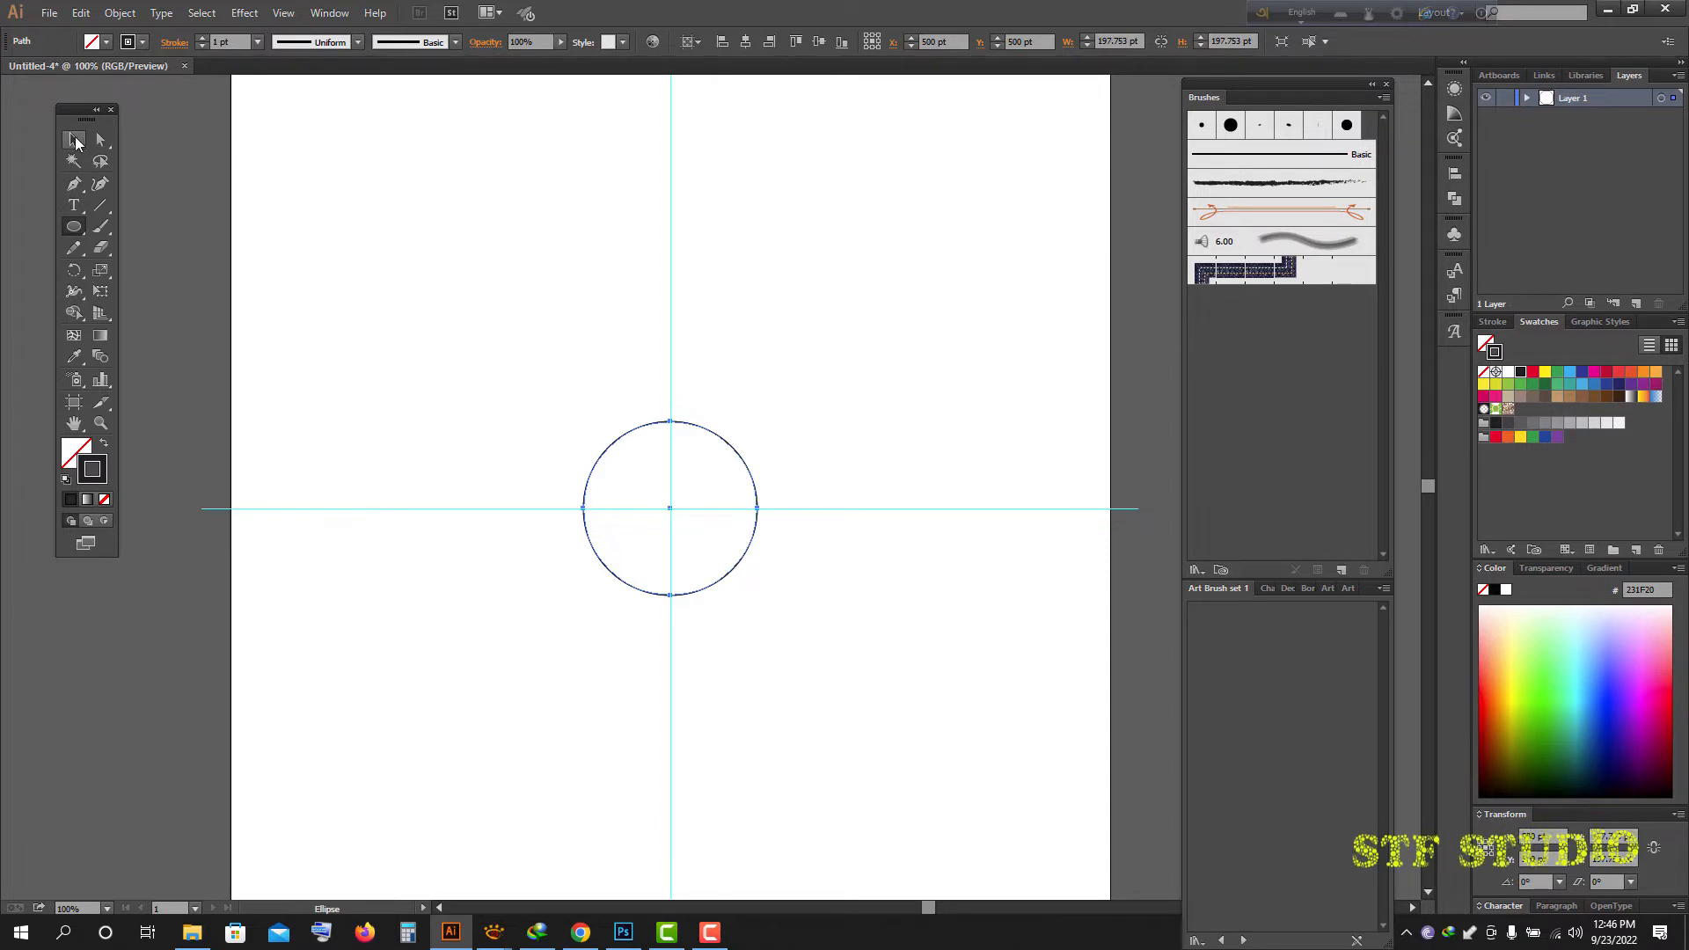
key("v")
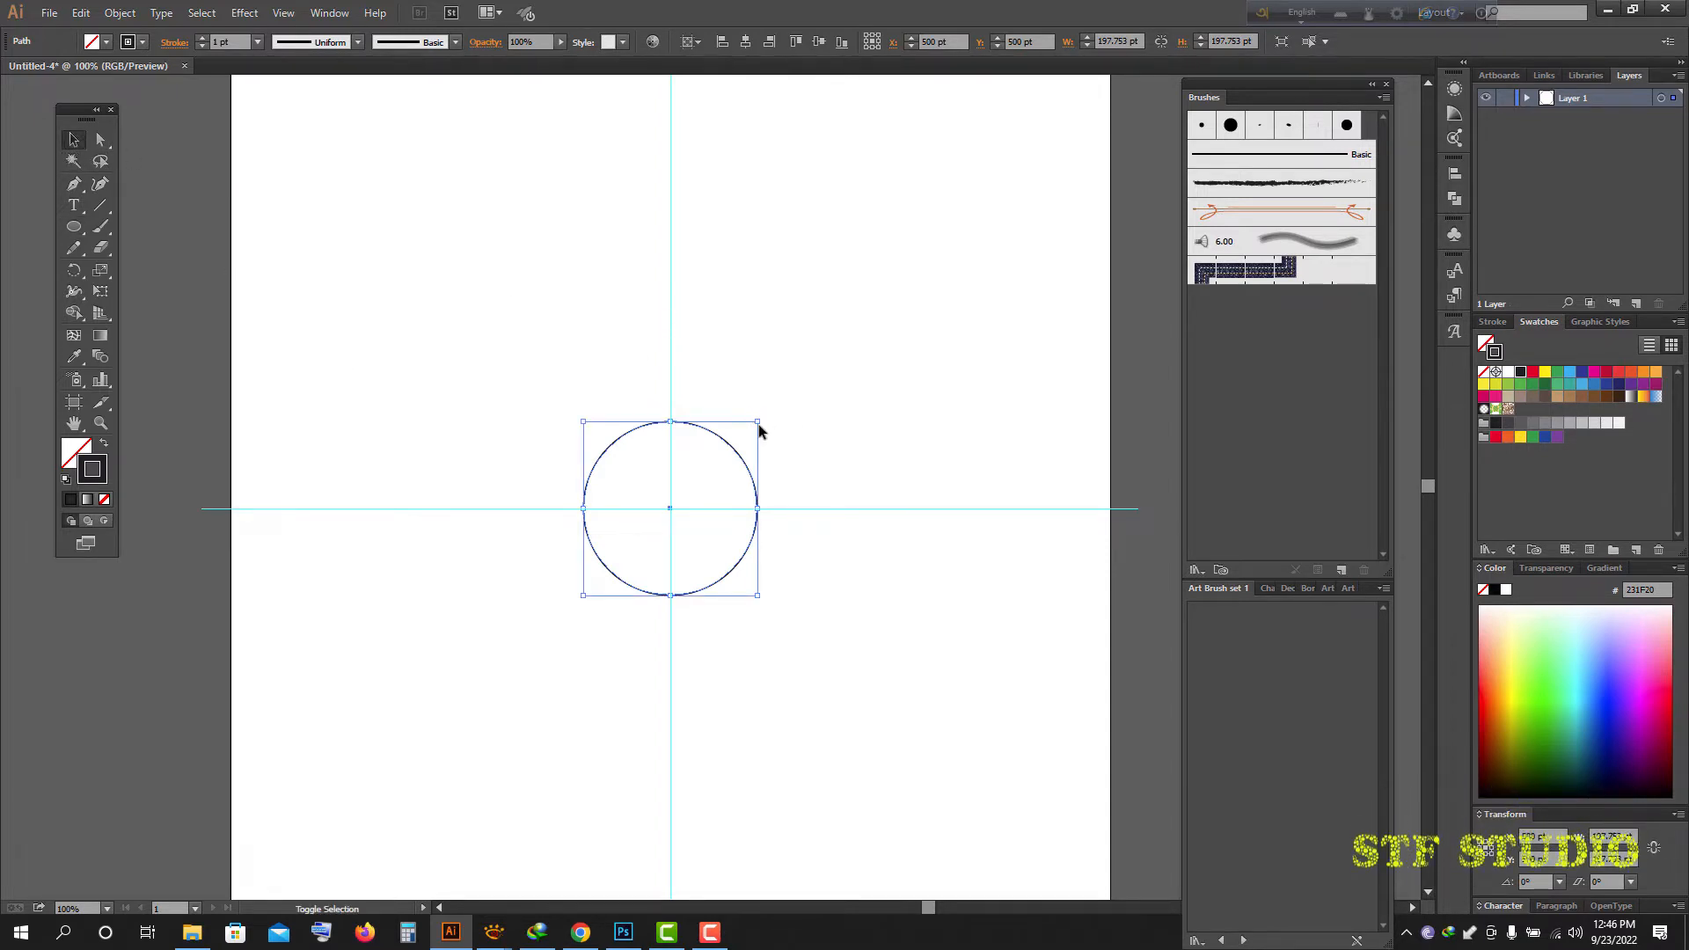
left_click_drag(757, 423, 729, 454)
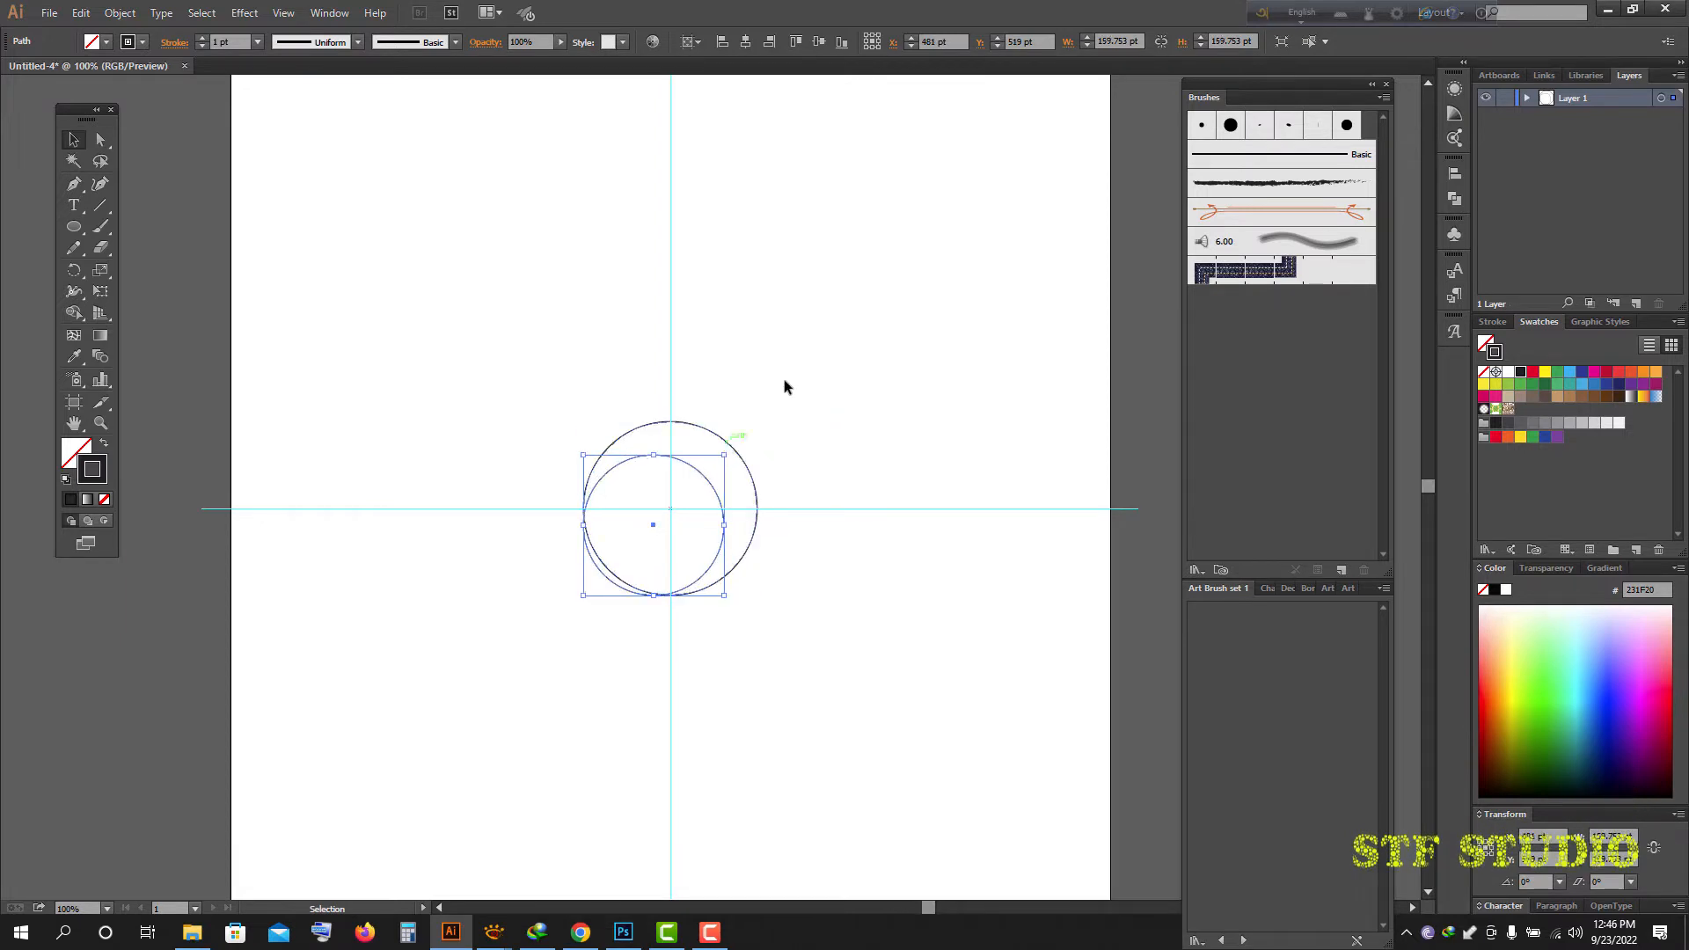
left_click(744, 43)
left_click(818, 42)
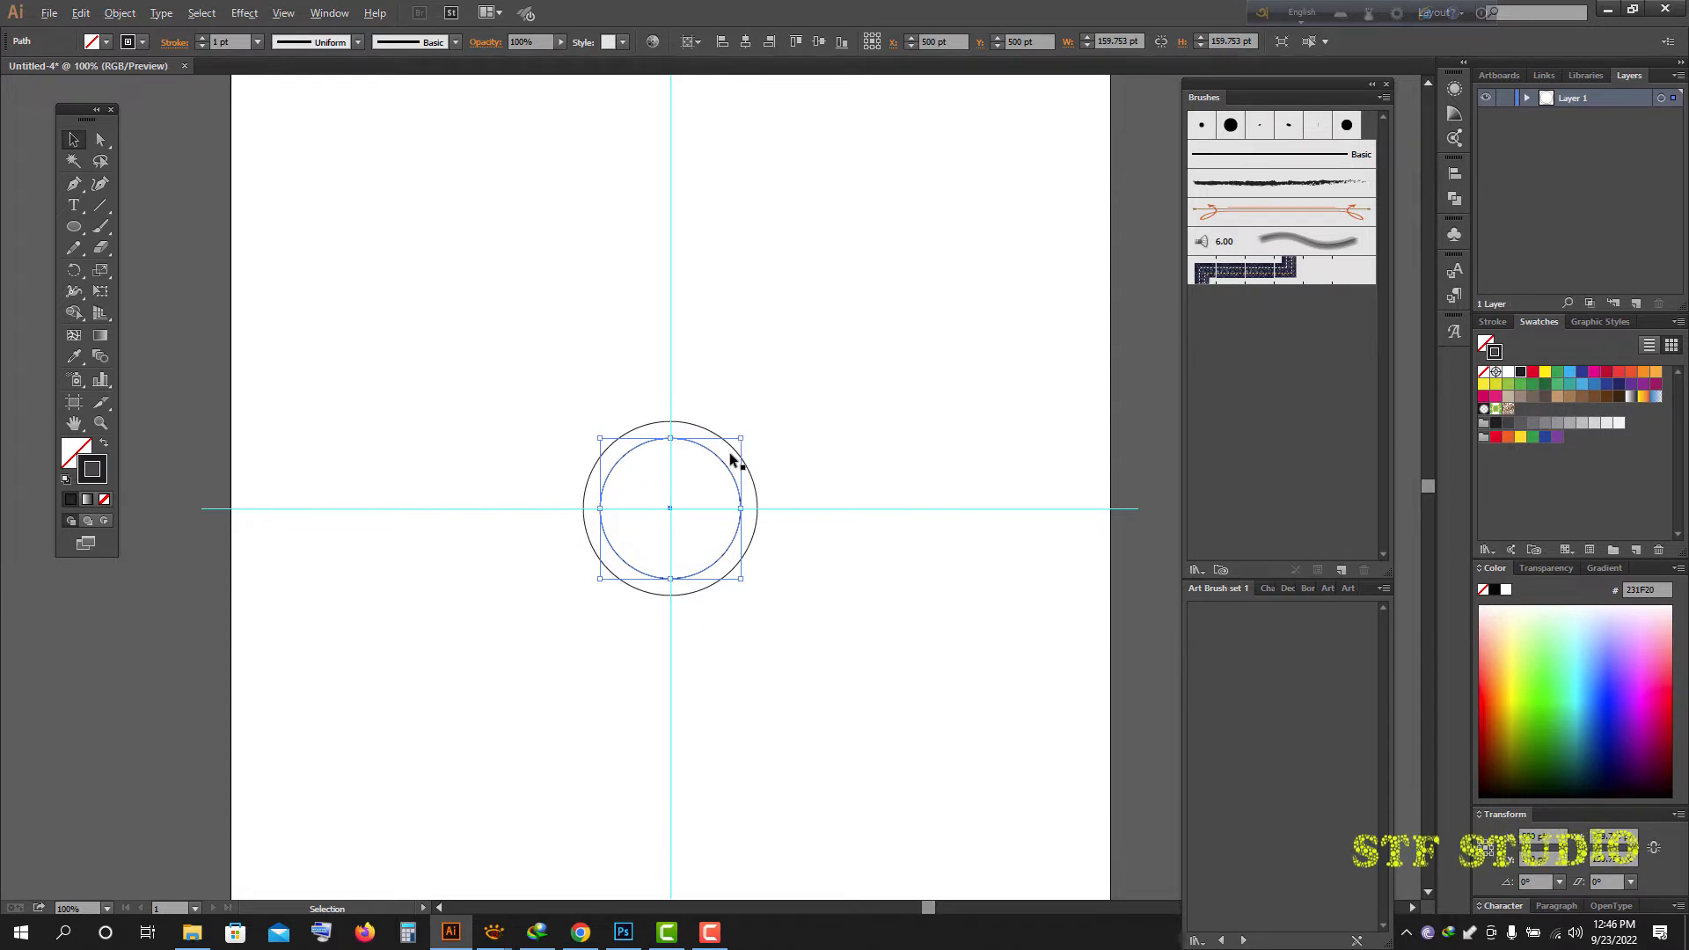
- Duplicate the inner circle in place and scale the new copy down to about 131 pt, centered on the artboard
left_click_drag(721, 464, 726, 469)
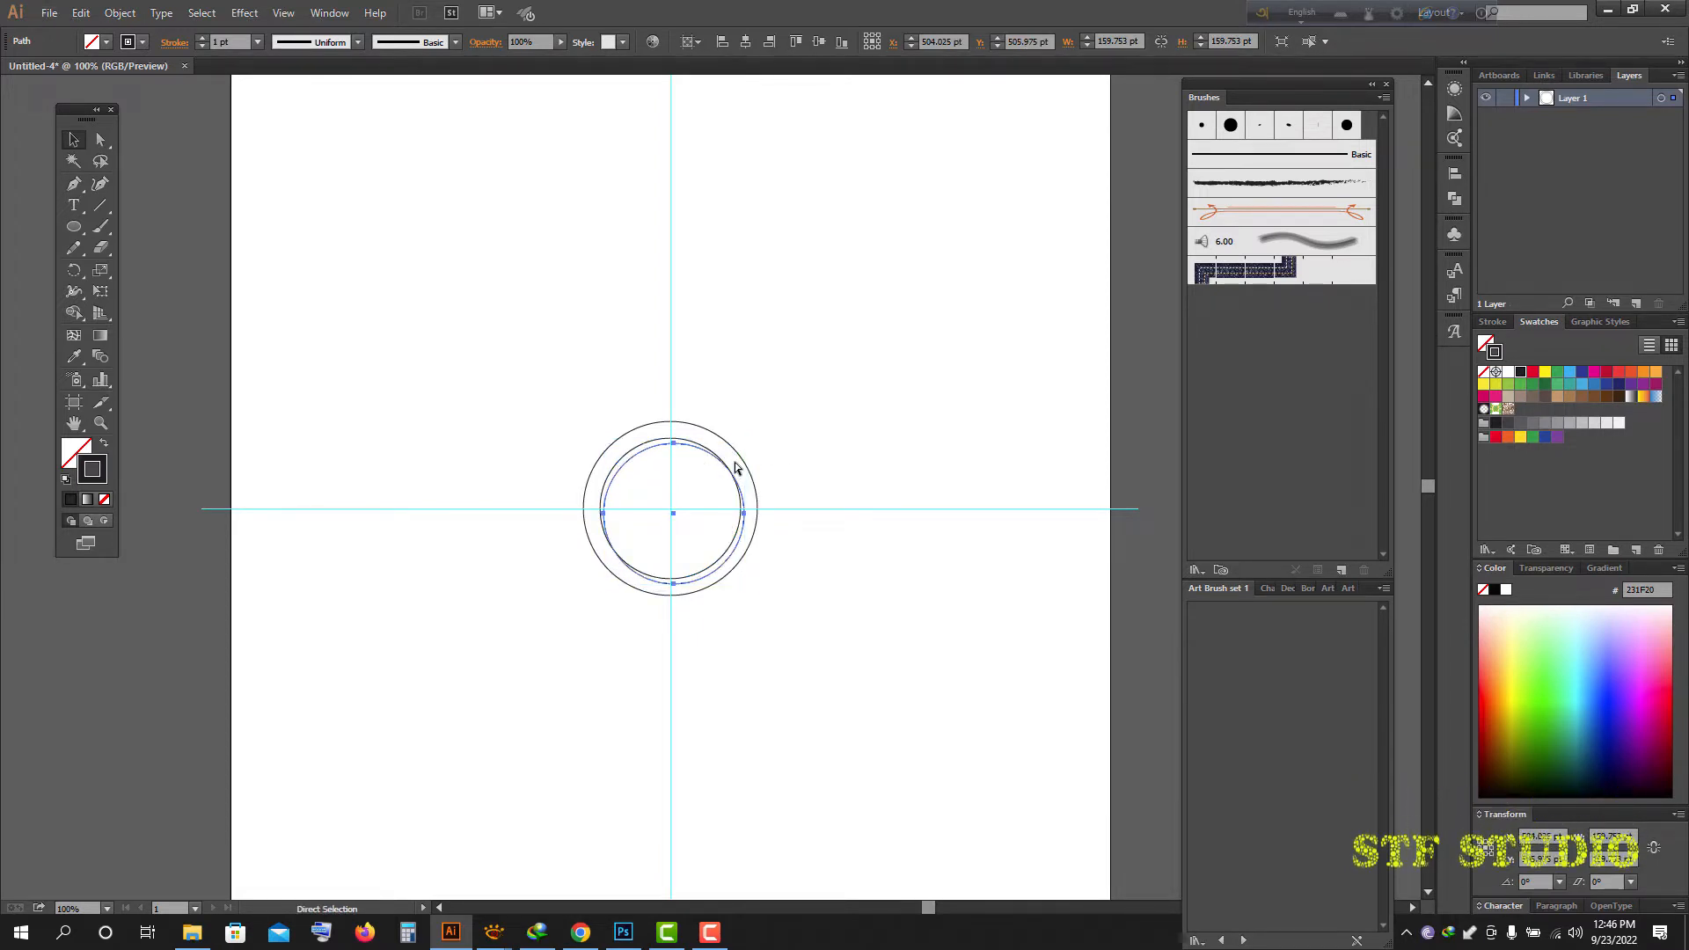
key("ctrl+z")
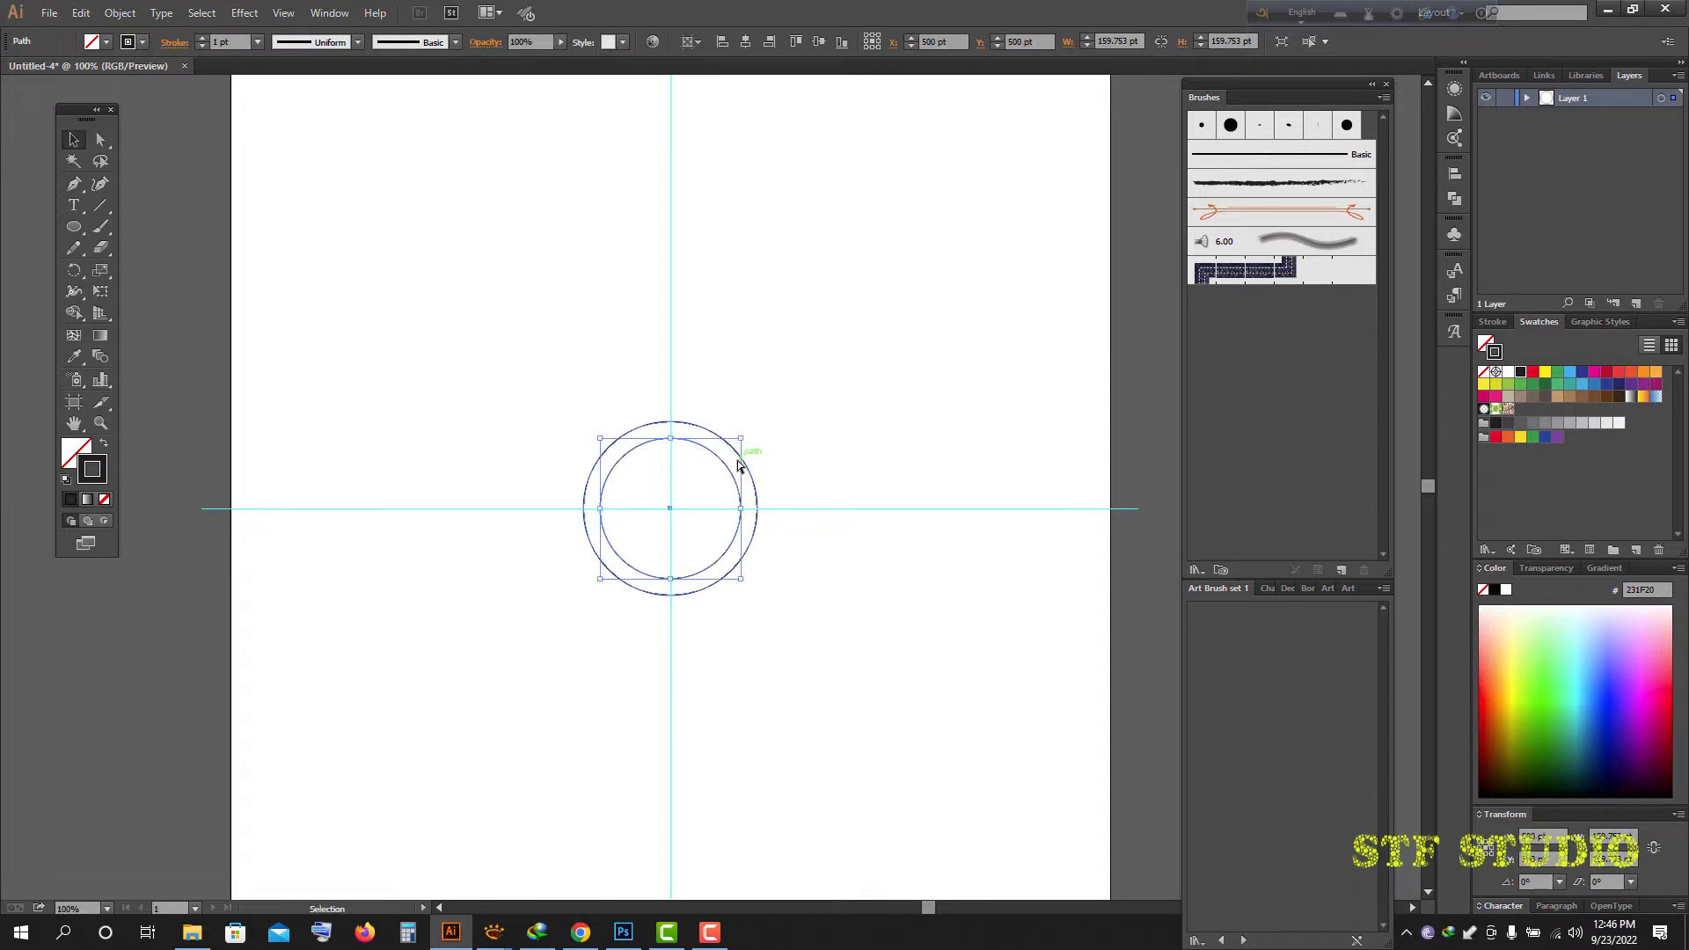
key("ctrl+c")
key("ctrl+f")
left_click_drag(742, 438, 716, 463)
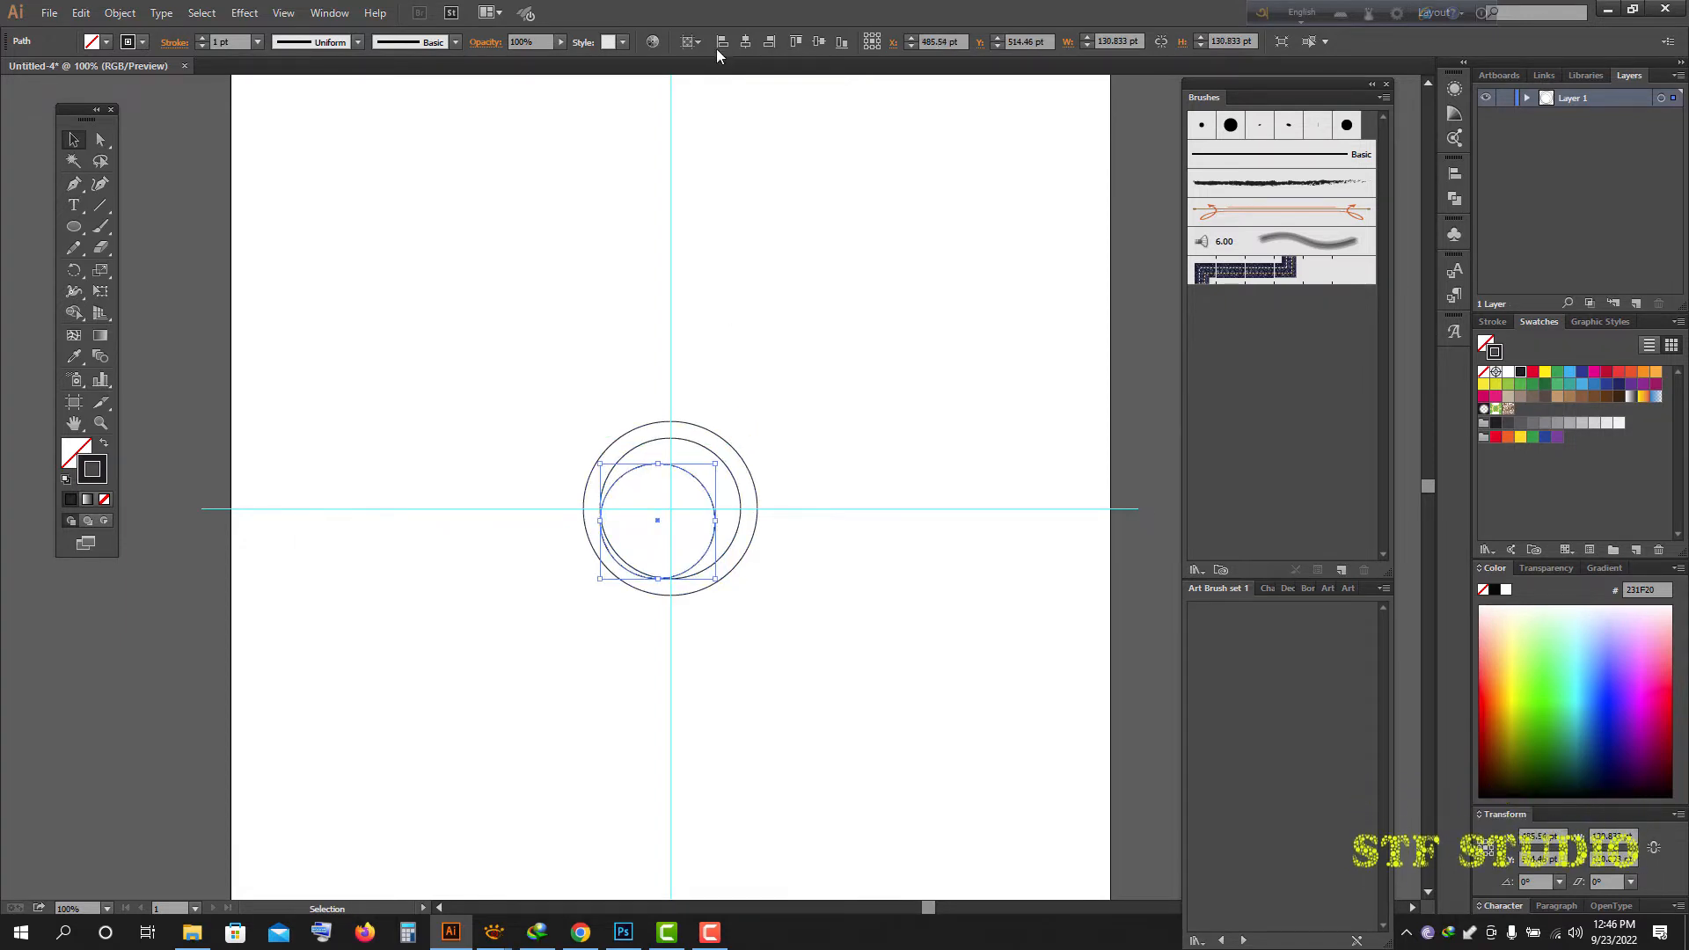
left_click(745, 41)
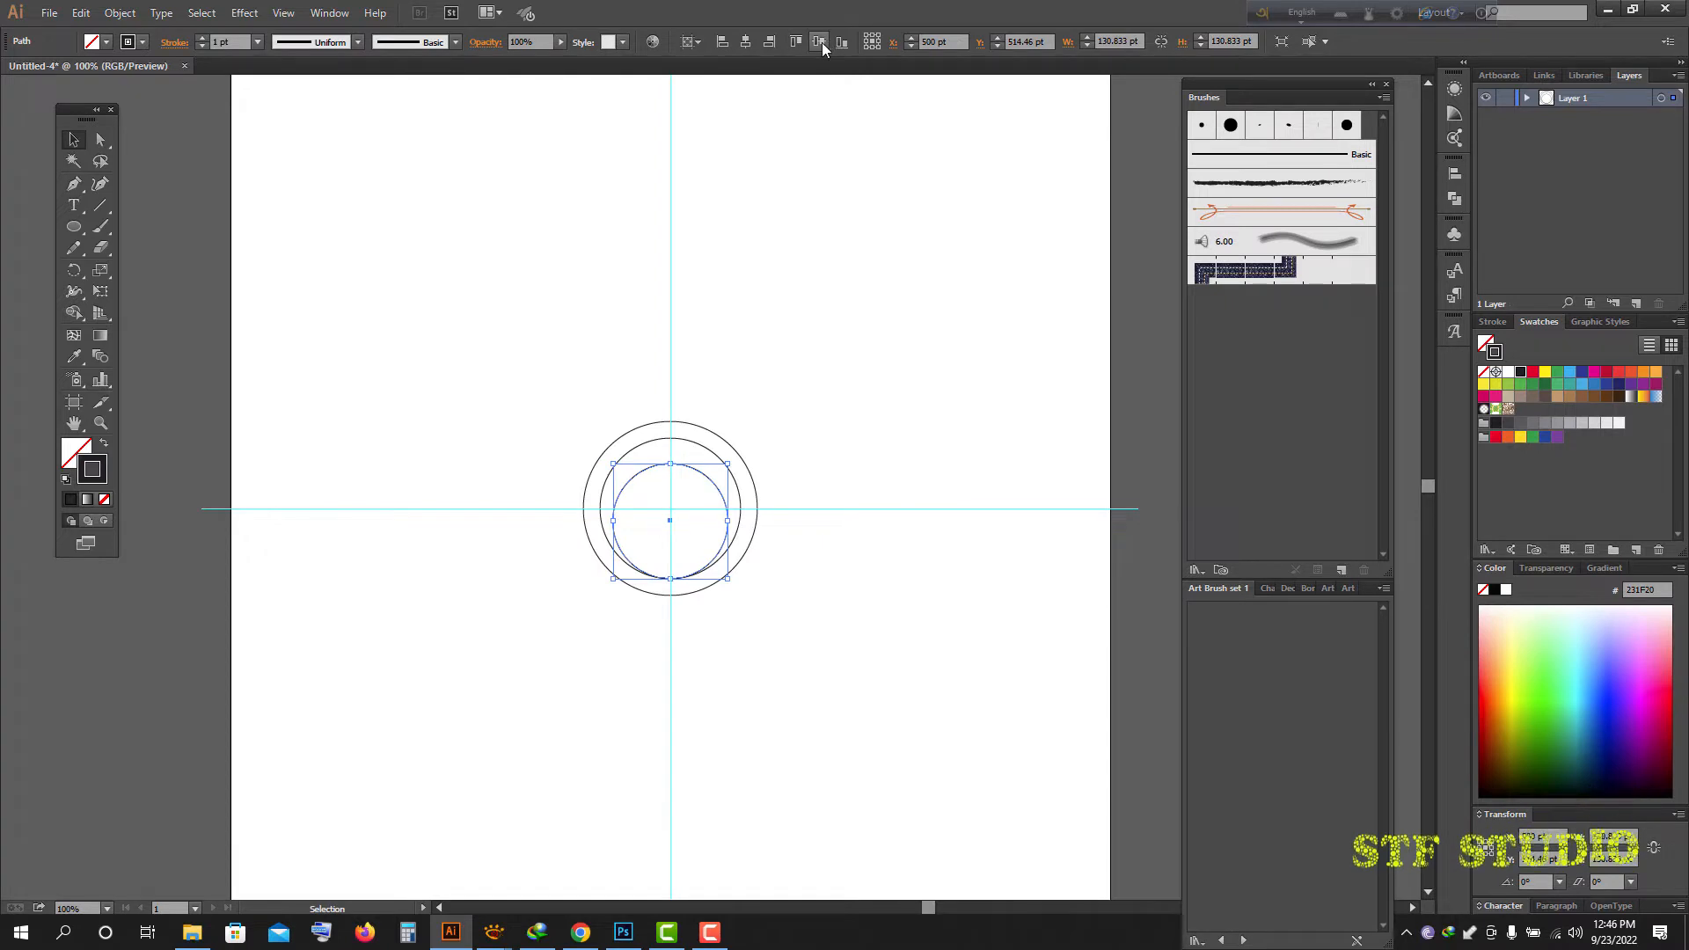
left_click(819, 42)
left_click(818, 445)
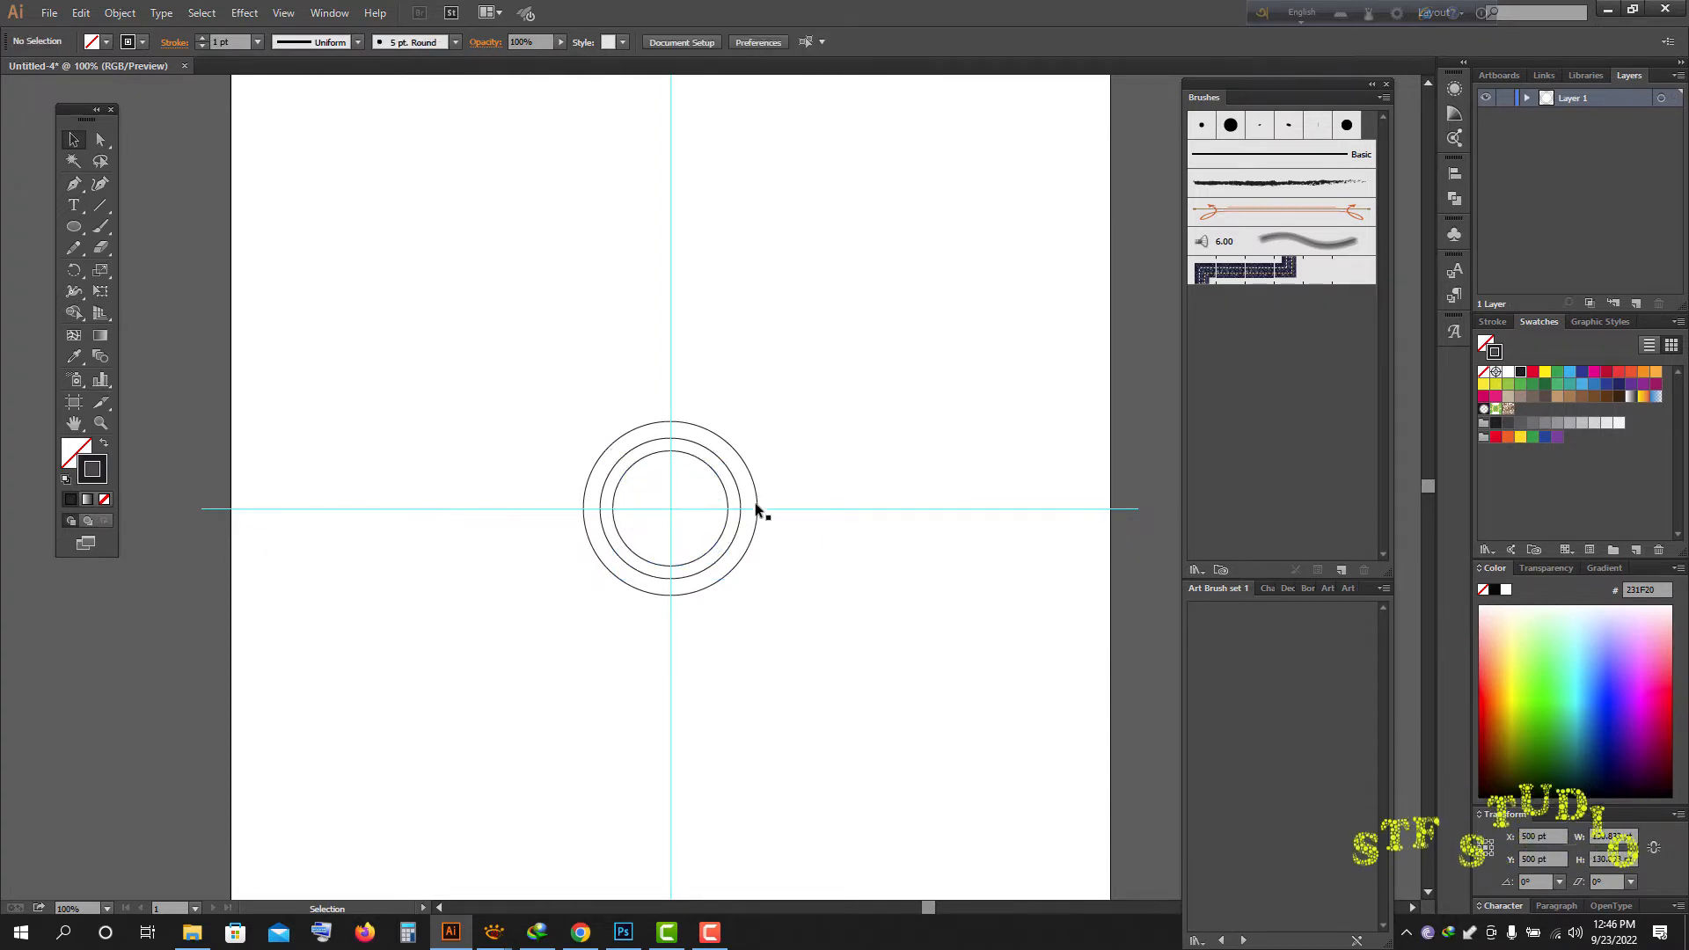
- Duplicate the innermost of the three circles and scale the copy down to about 58 pt, centered on the artboard
scroll(654, 509, "up", 1)
scroll(654, 509, "up", 1)
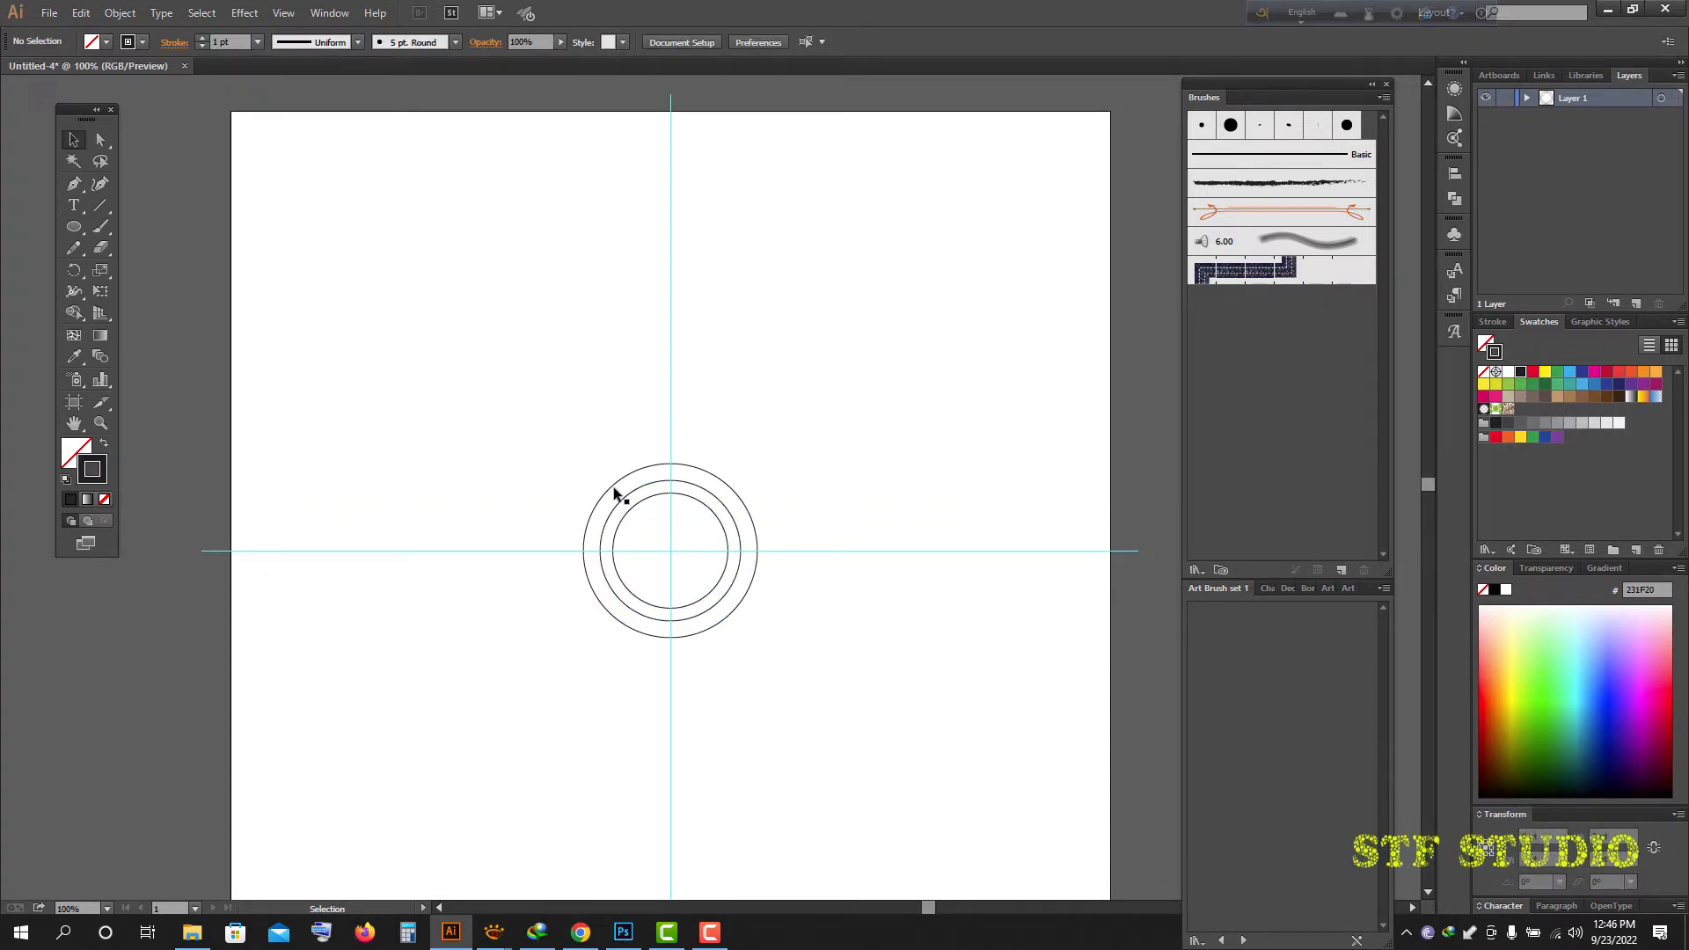
scroll(614, 490, "down", 4)
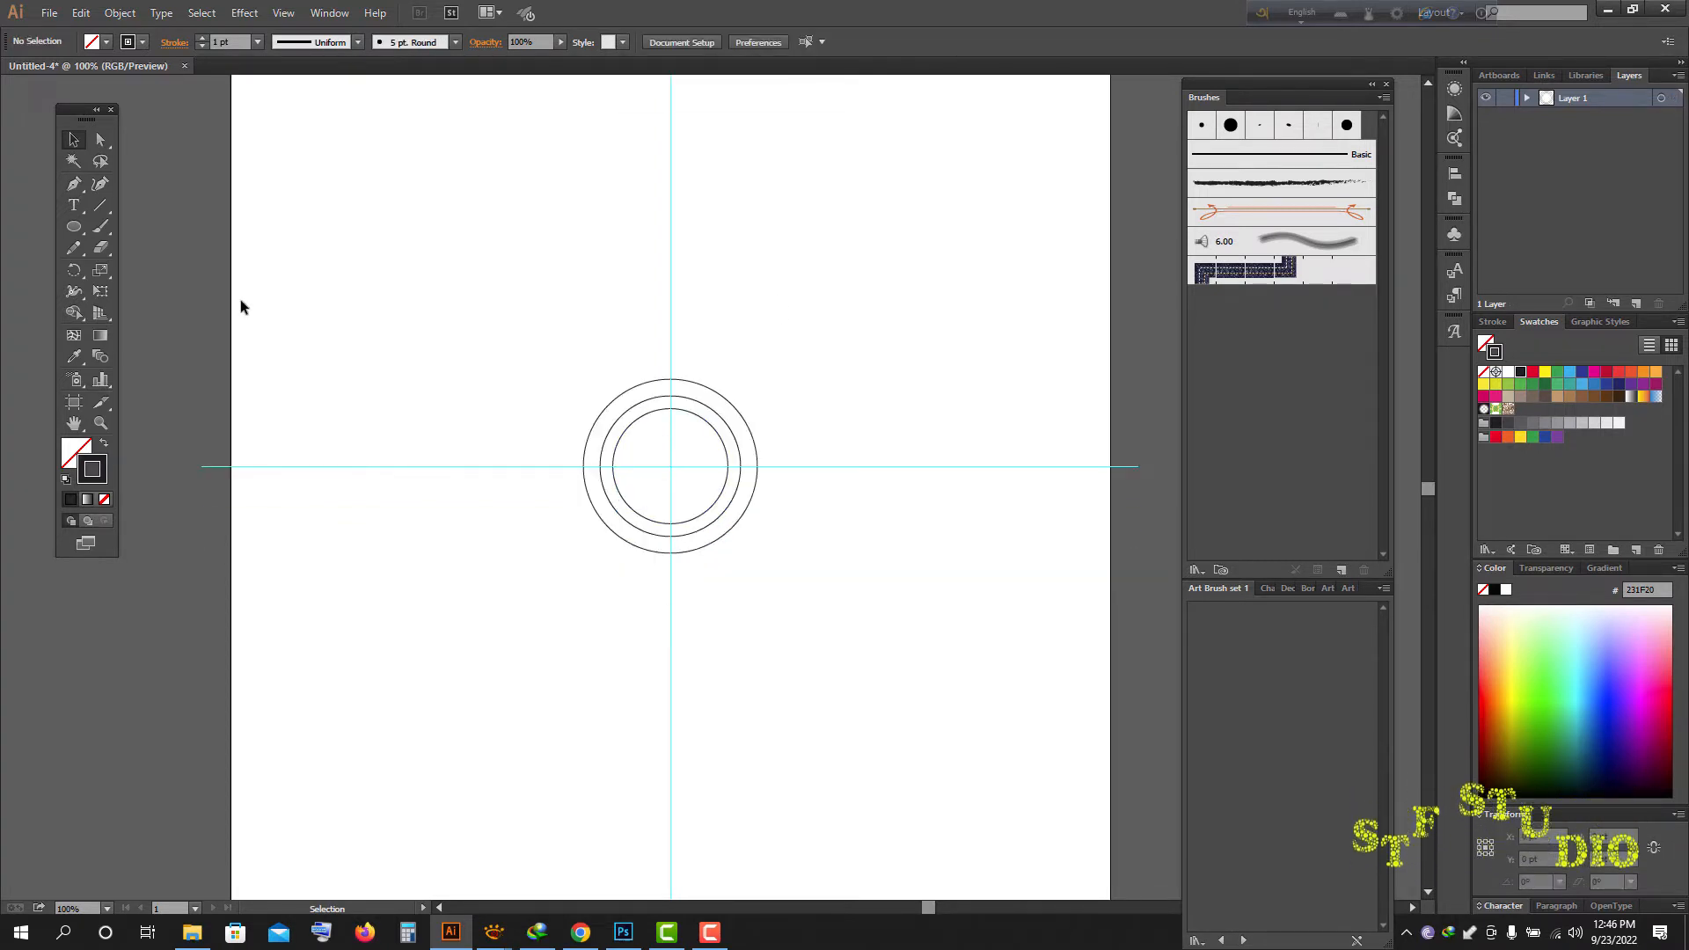
left_click(705, 425)
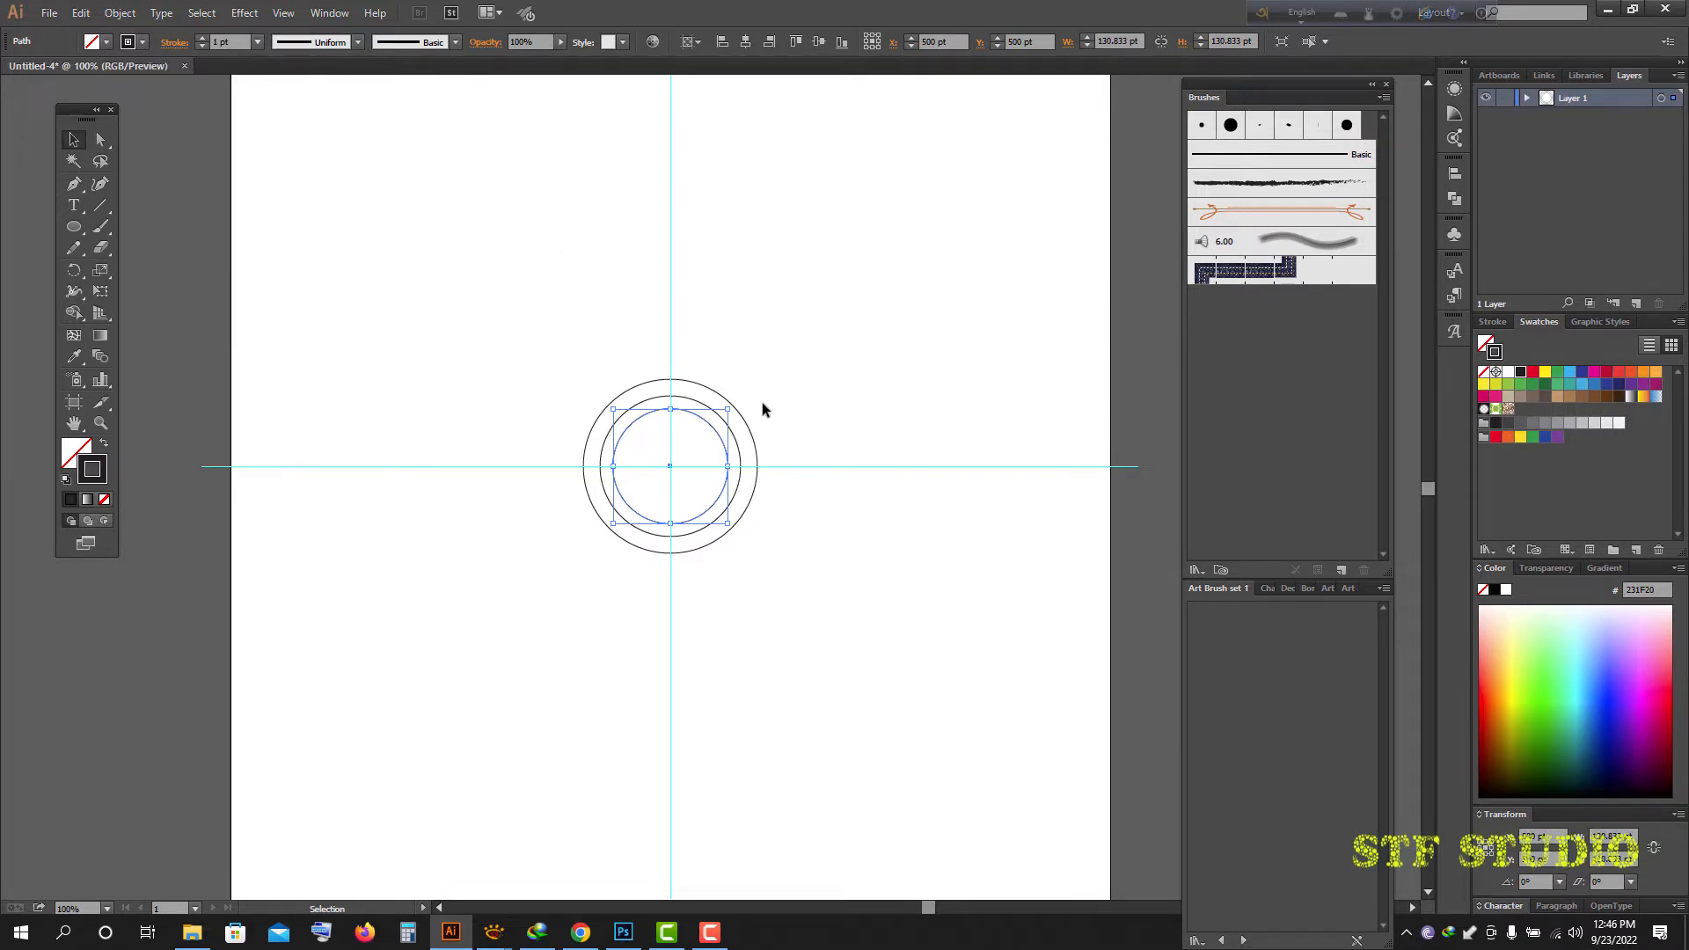
left_click(106, 41)
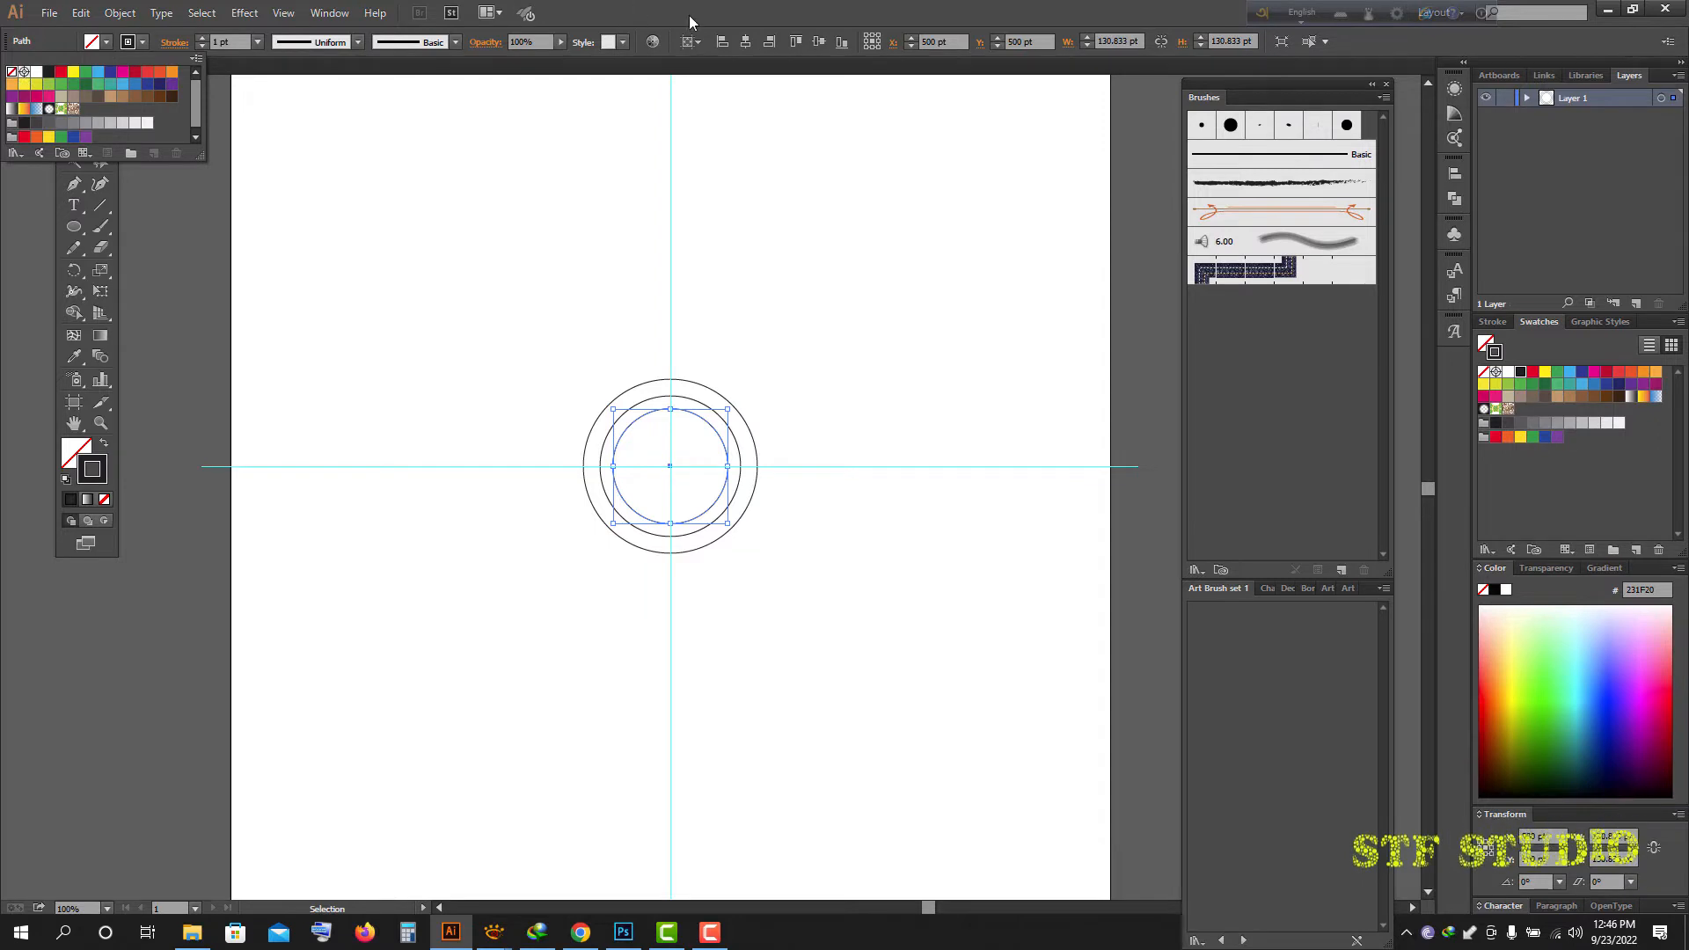
left_click(723, 199)
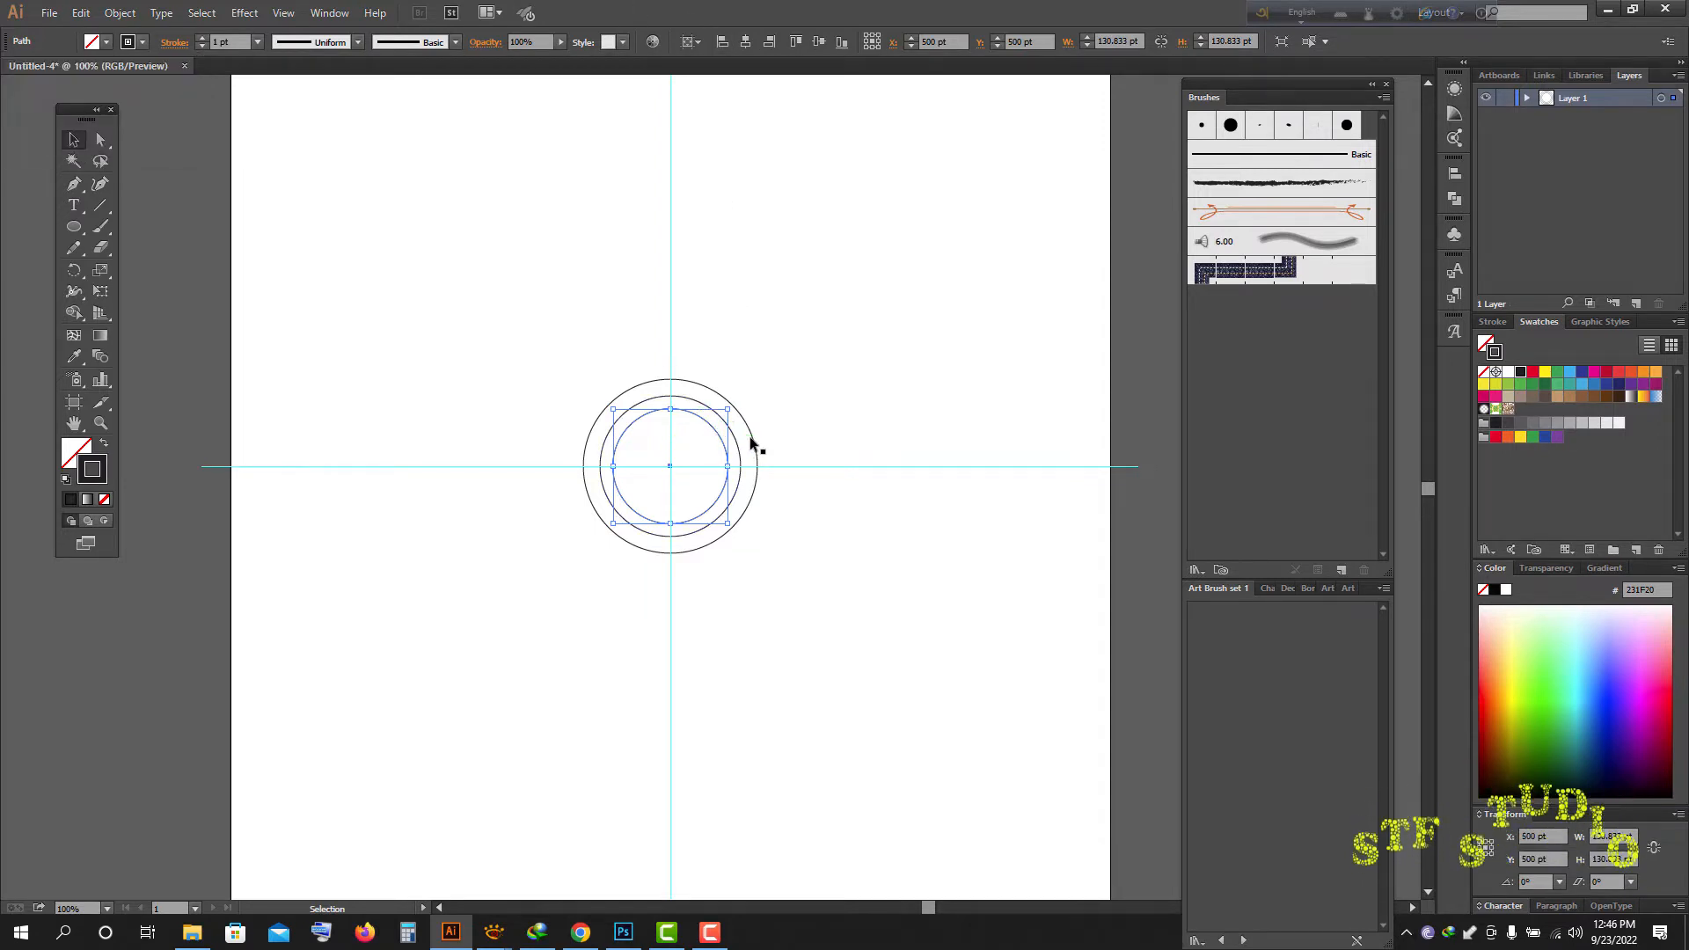
scroll(750, 431, "up", 1)
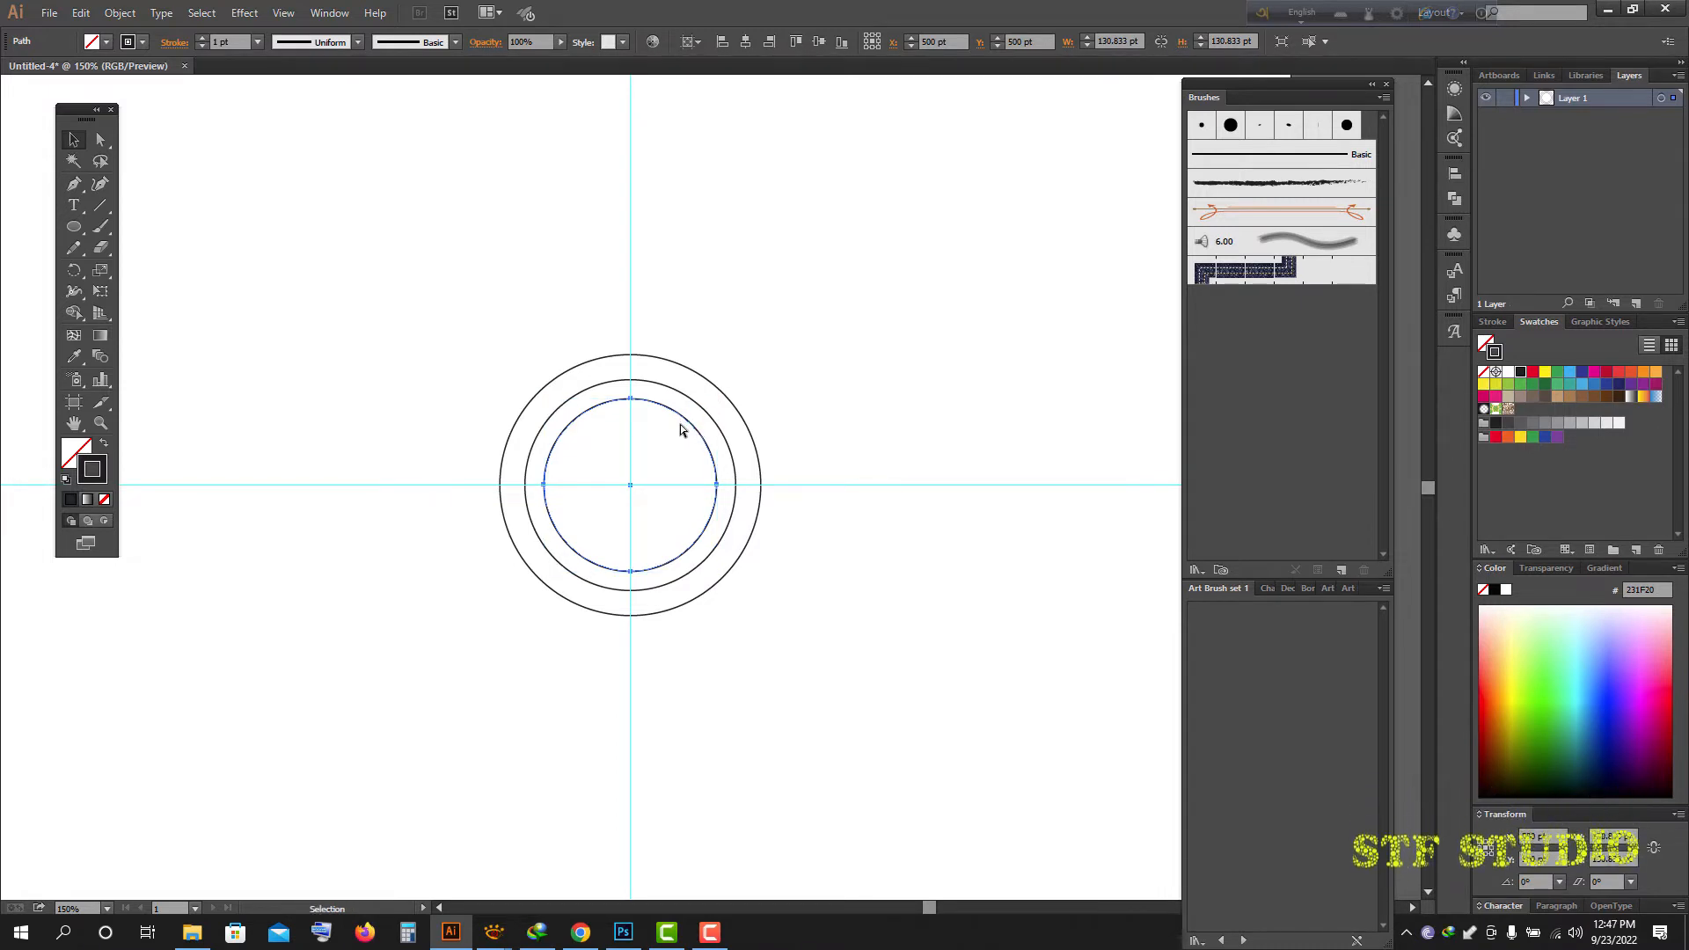
key("v")
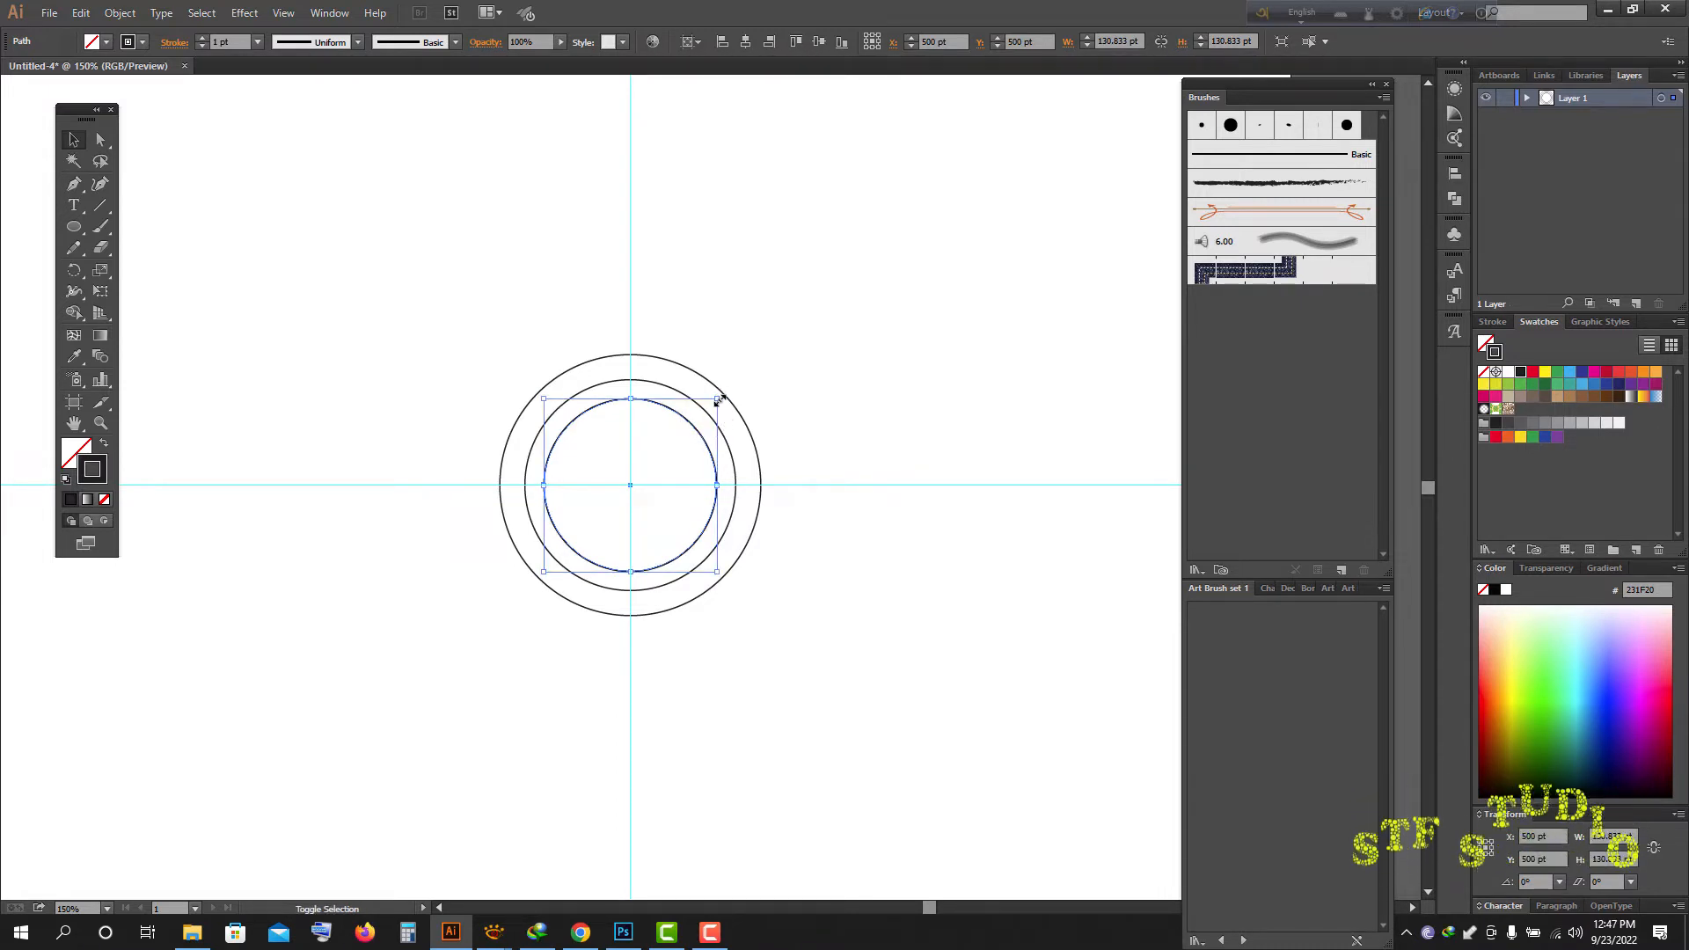
left_click_drag(717, 402, 646, 489)
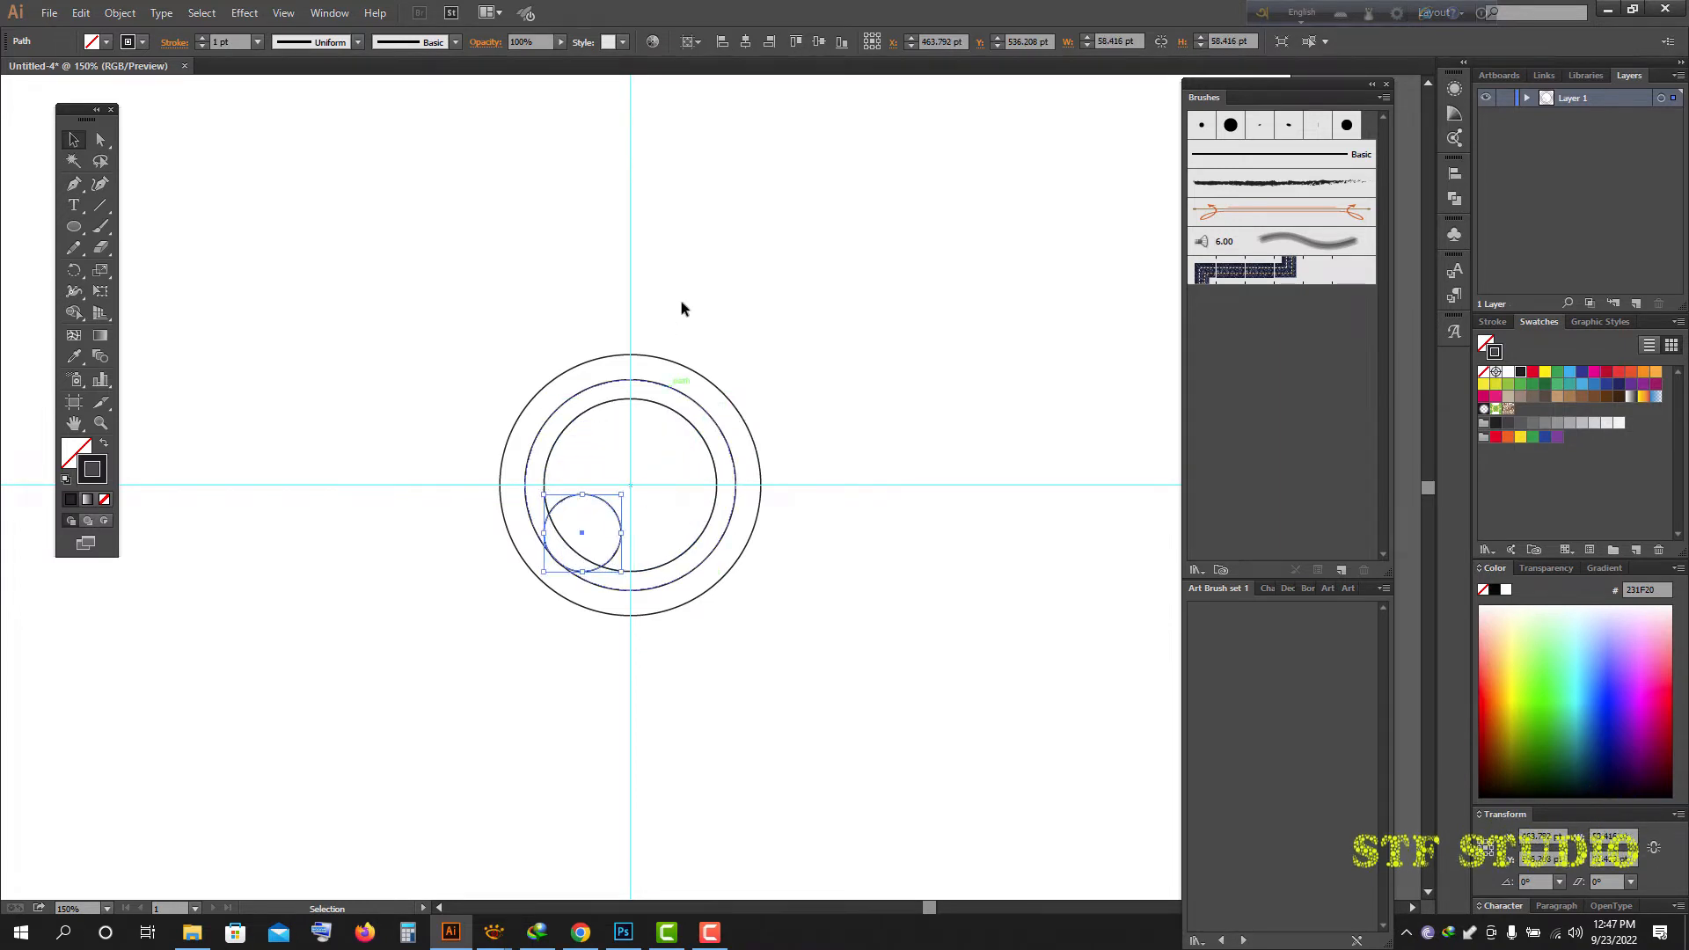
left_click(747, 42)
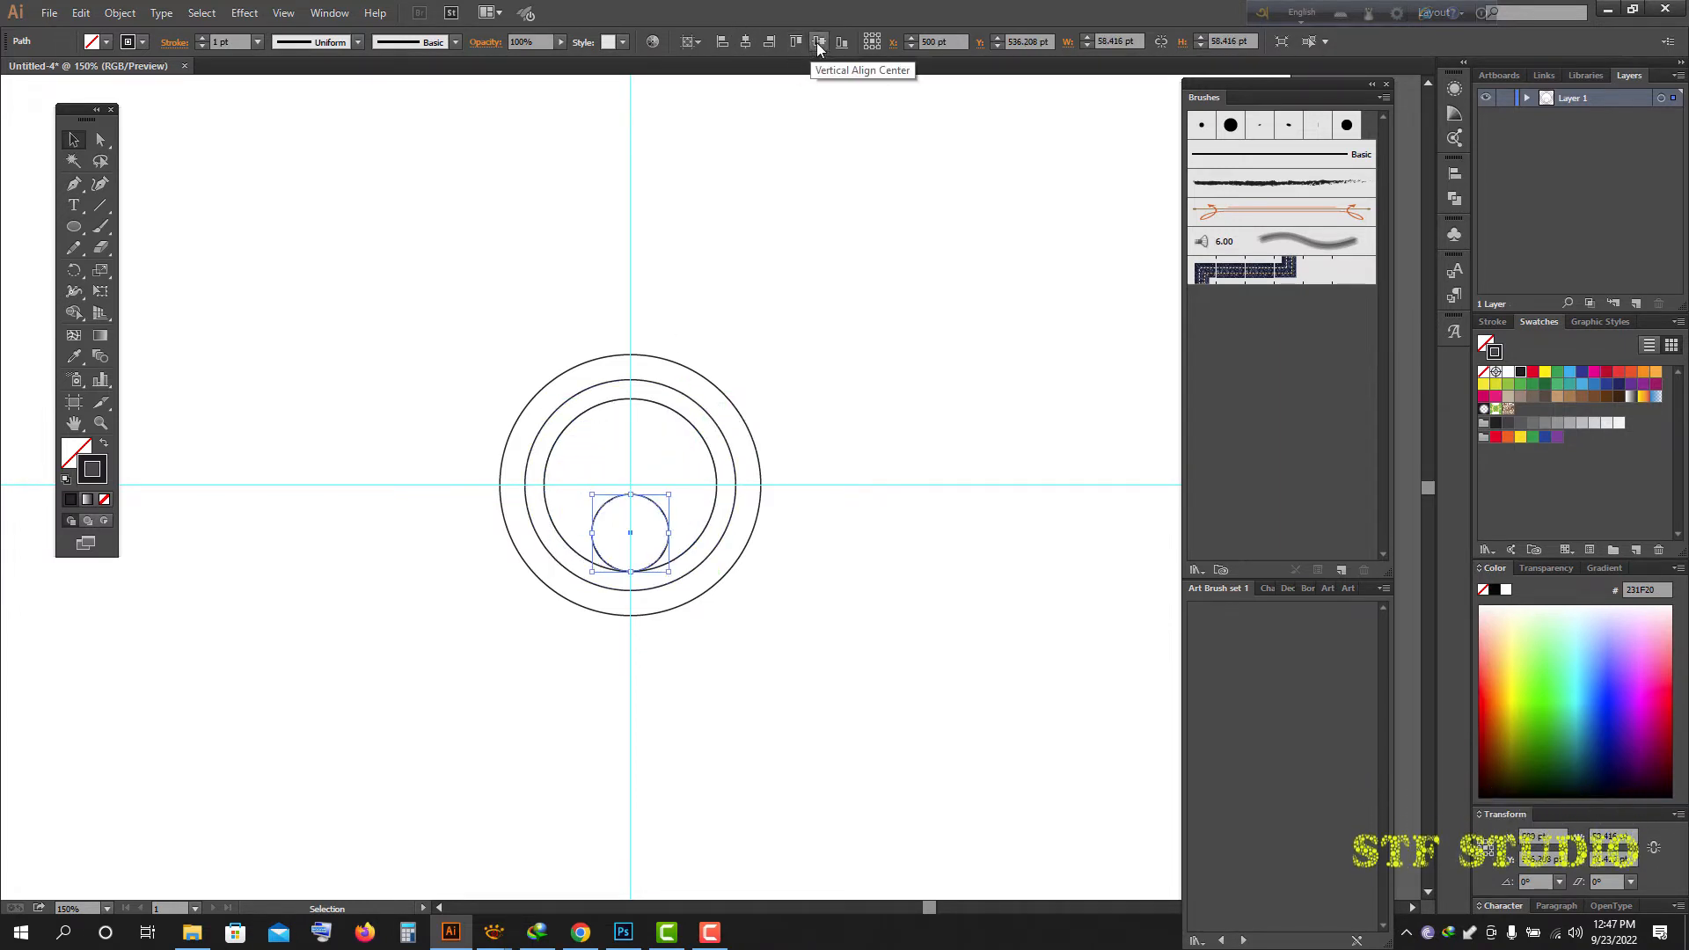
left_click(817, 43)
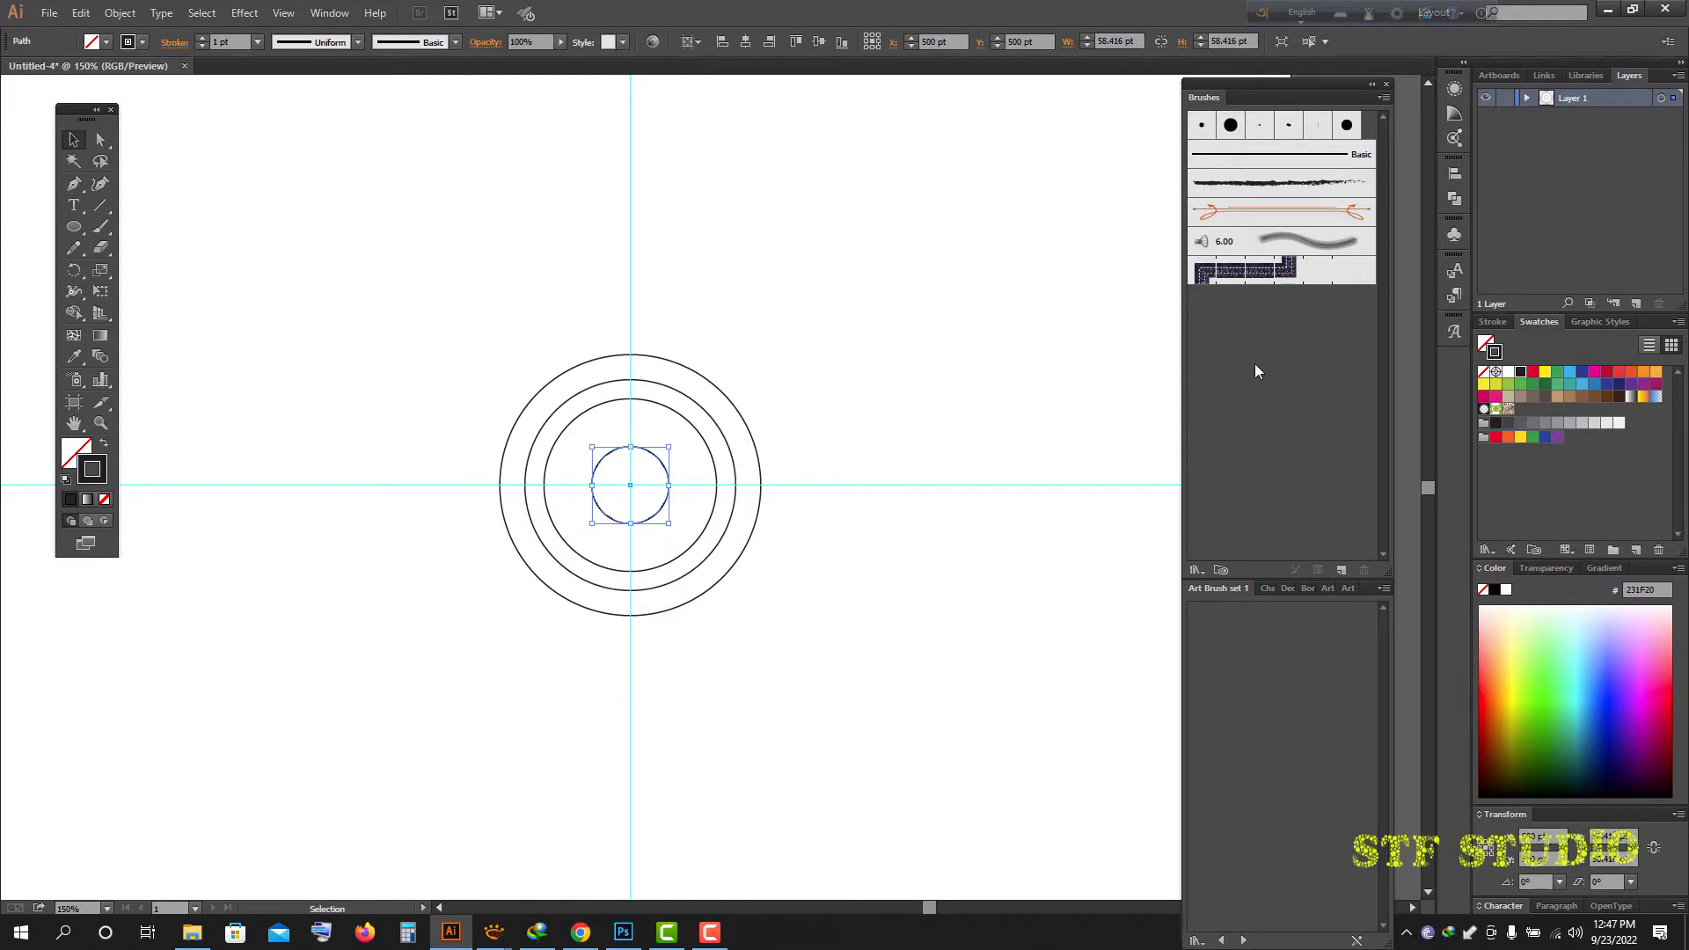
- Fill the smallest circle at the center with black
left_click(106, 42)
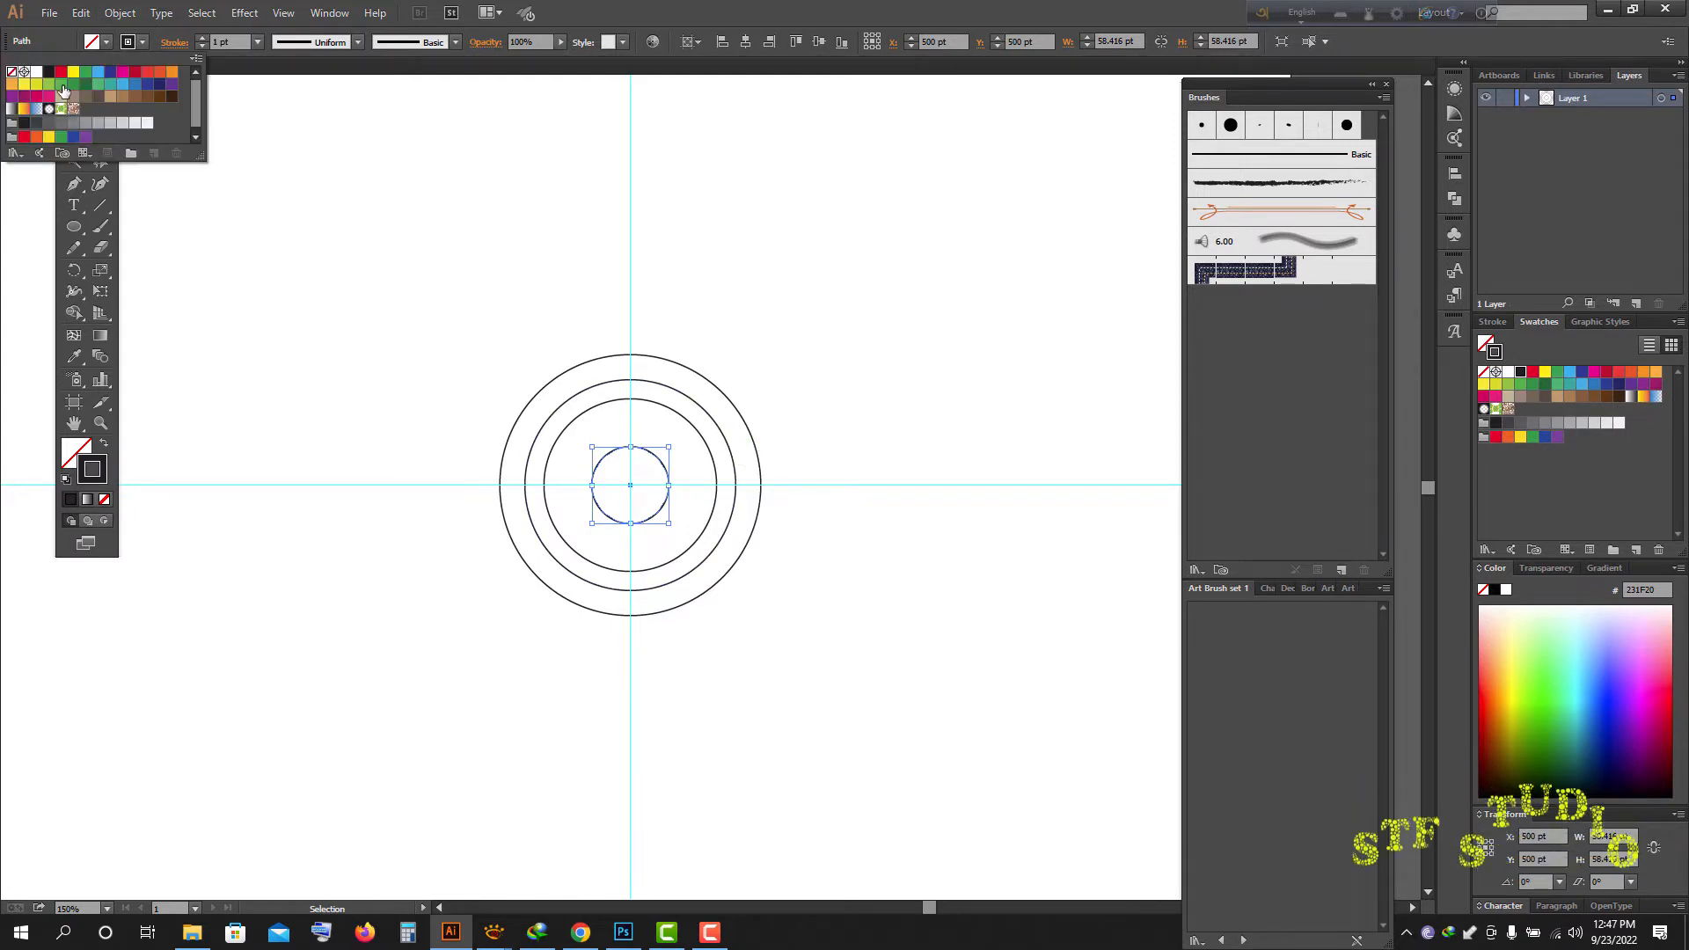
left_click(48, 72)
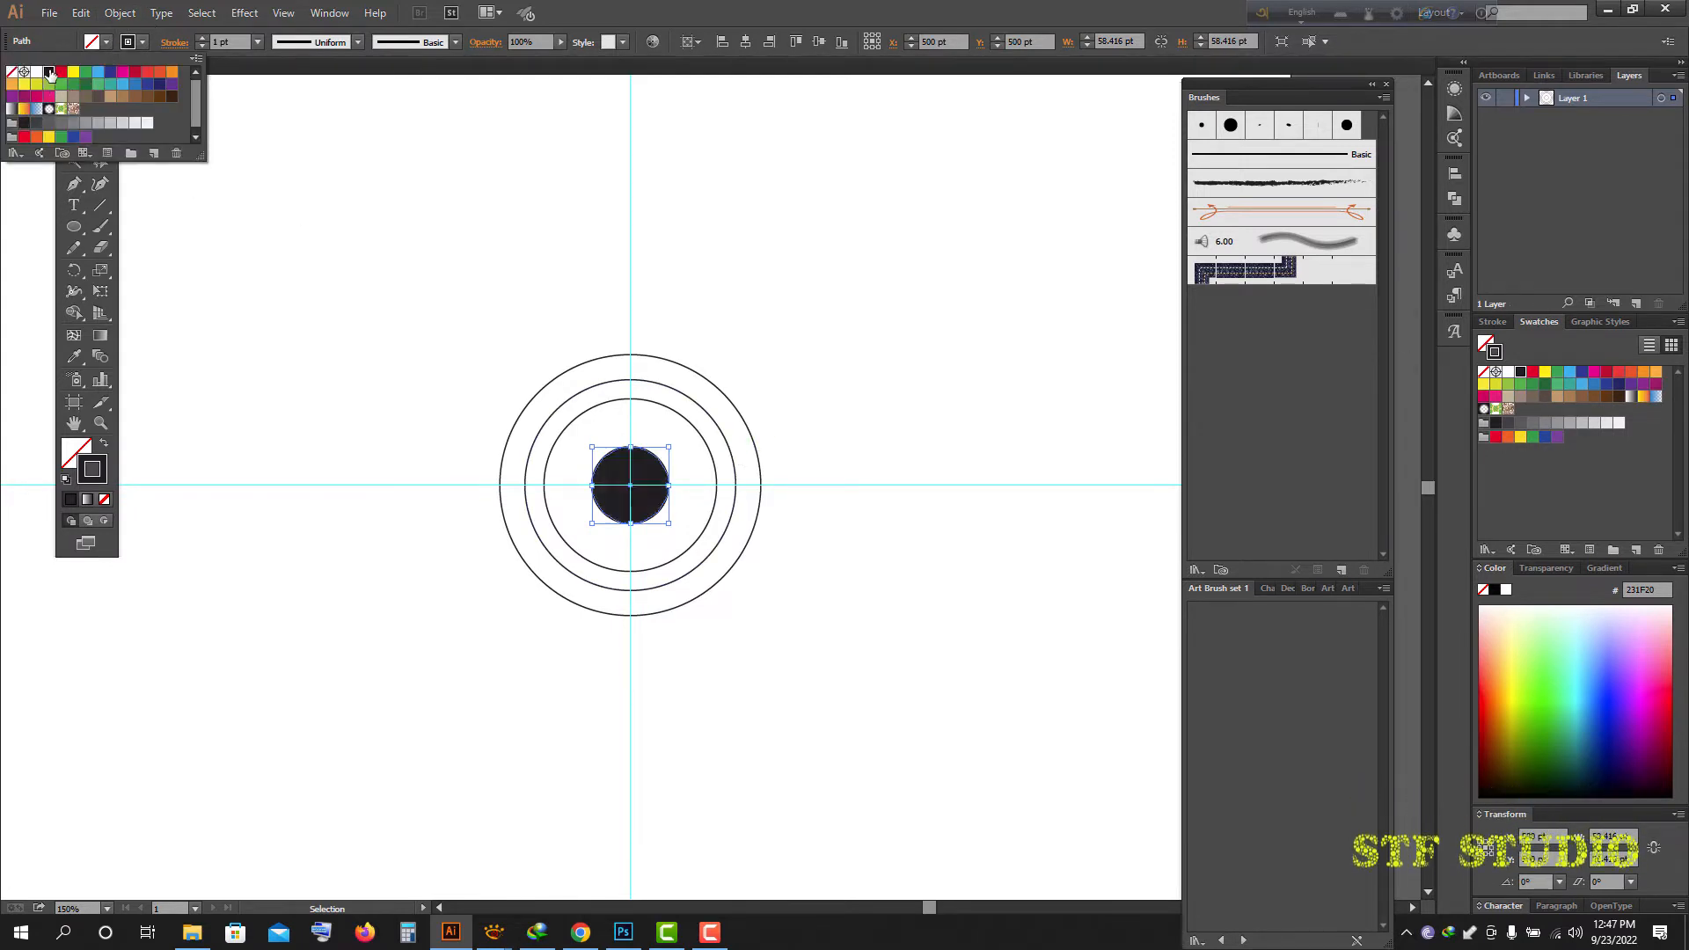
left_click(742, 341)
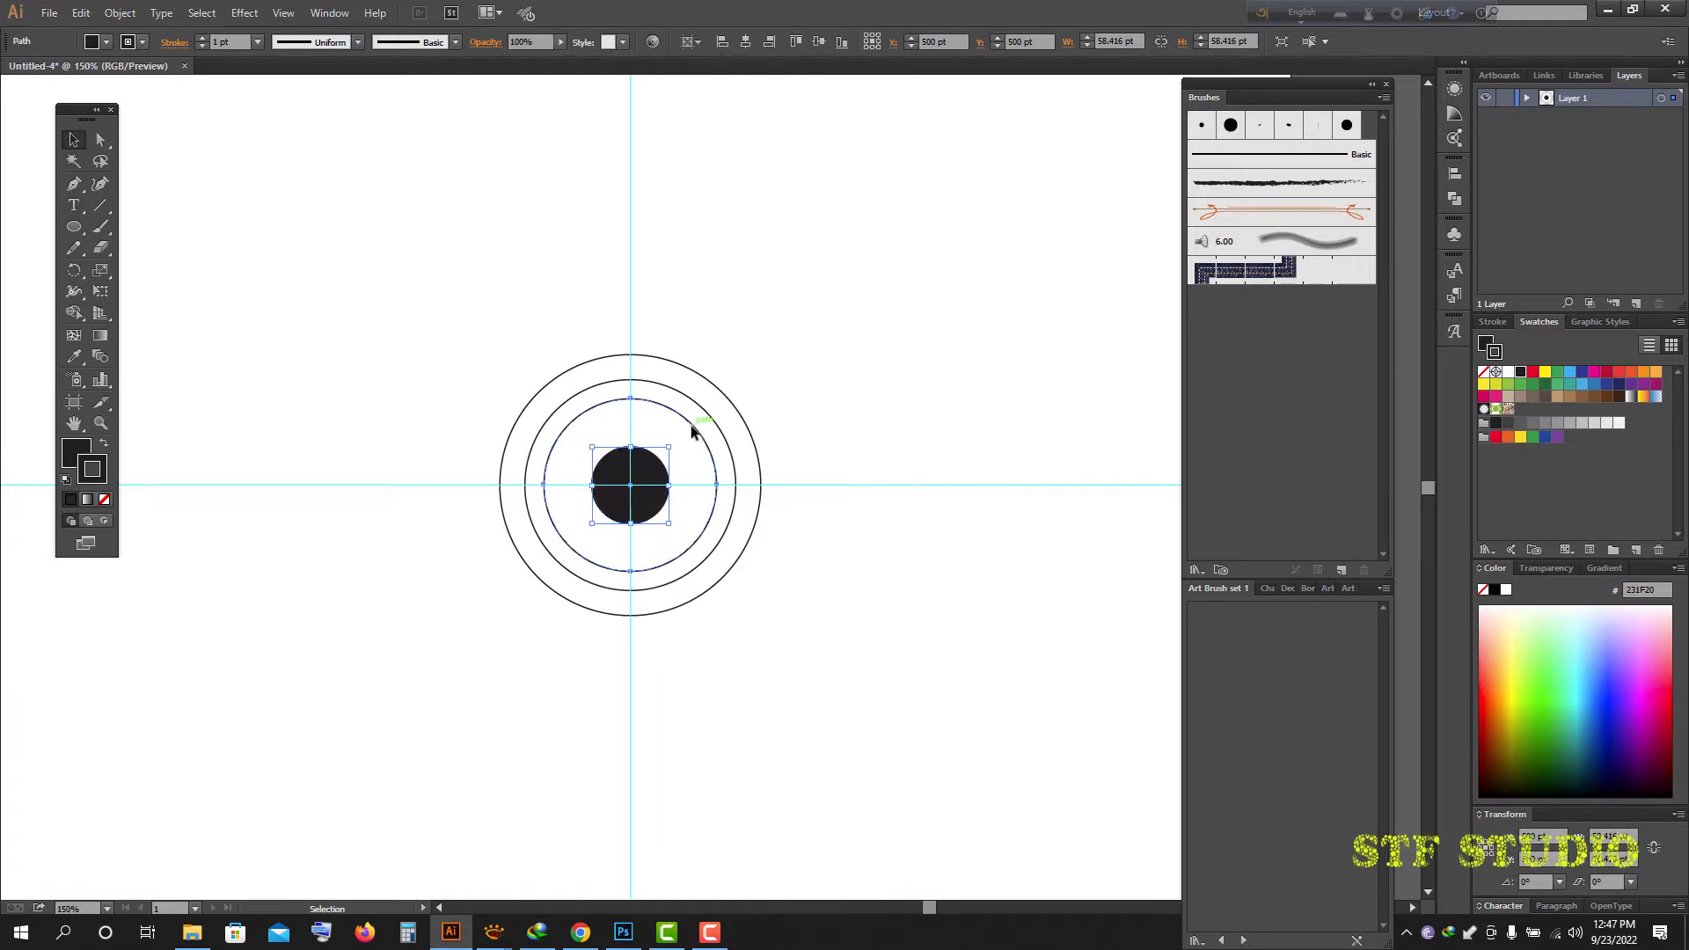
- Fill the circle directly around the black center circle with yellow
left_click(691, 426)
left_click(103, 43)
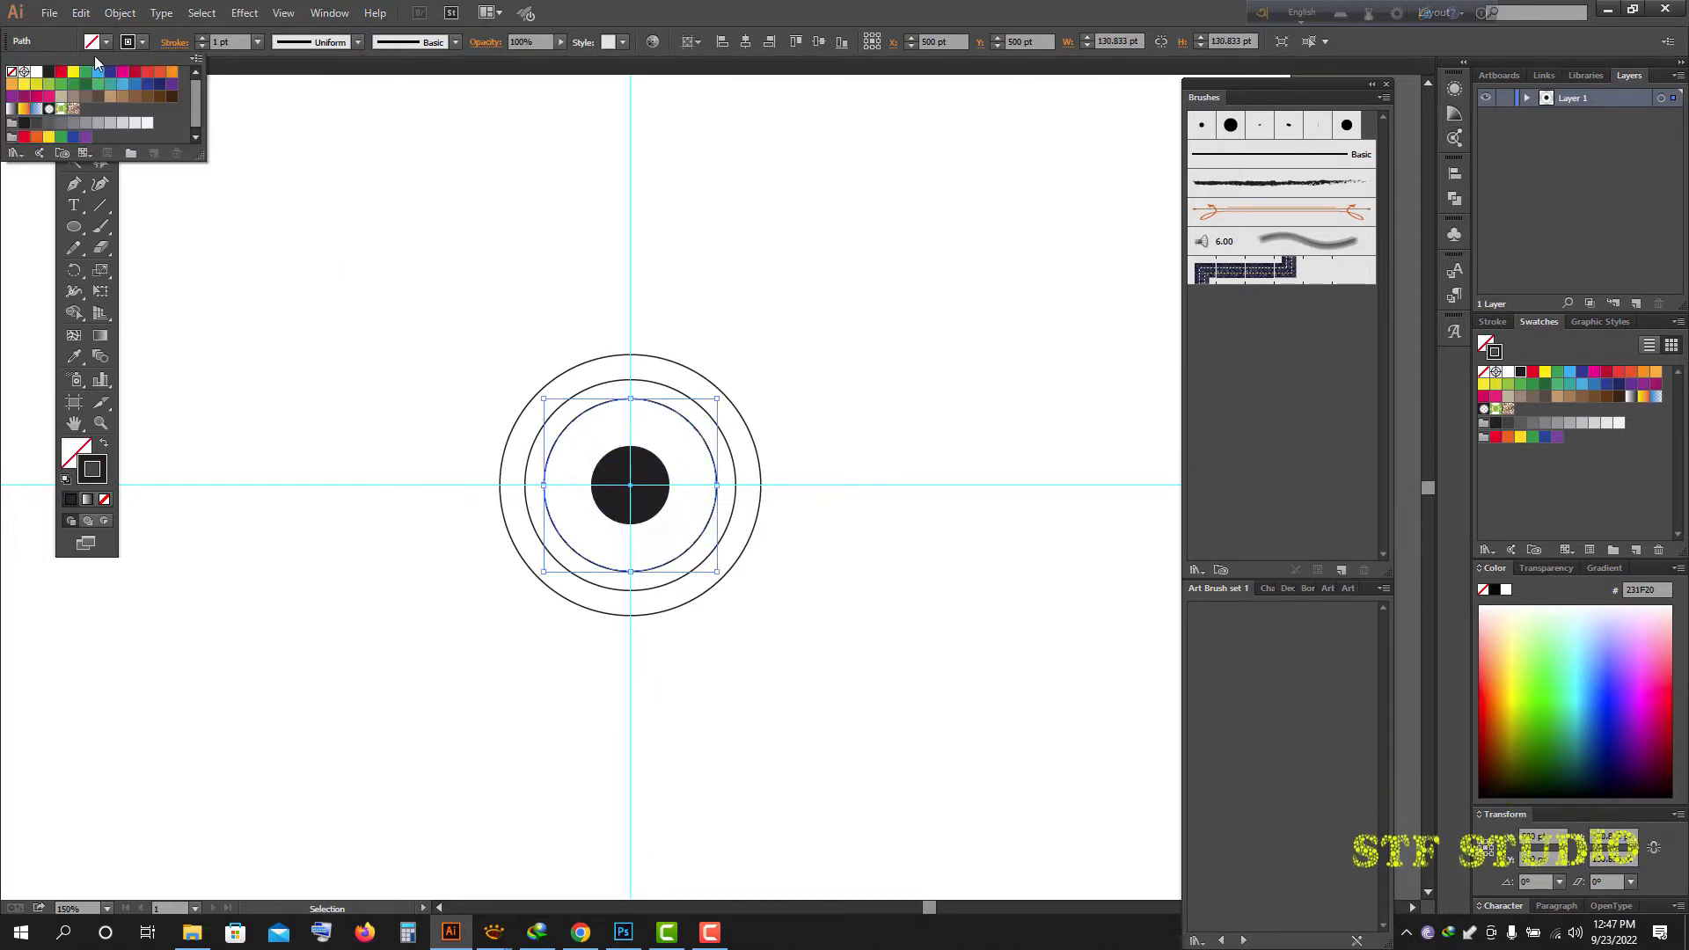
left_click(74, 74)
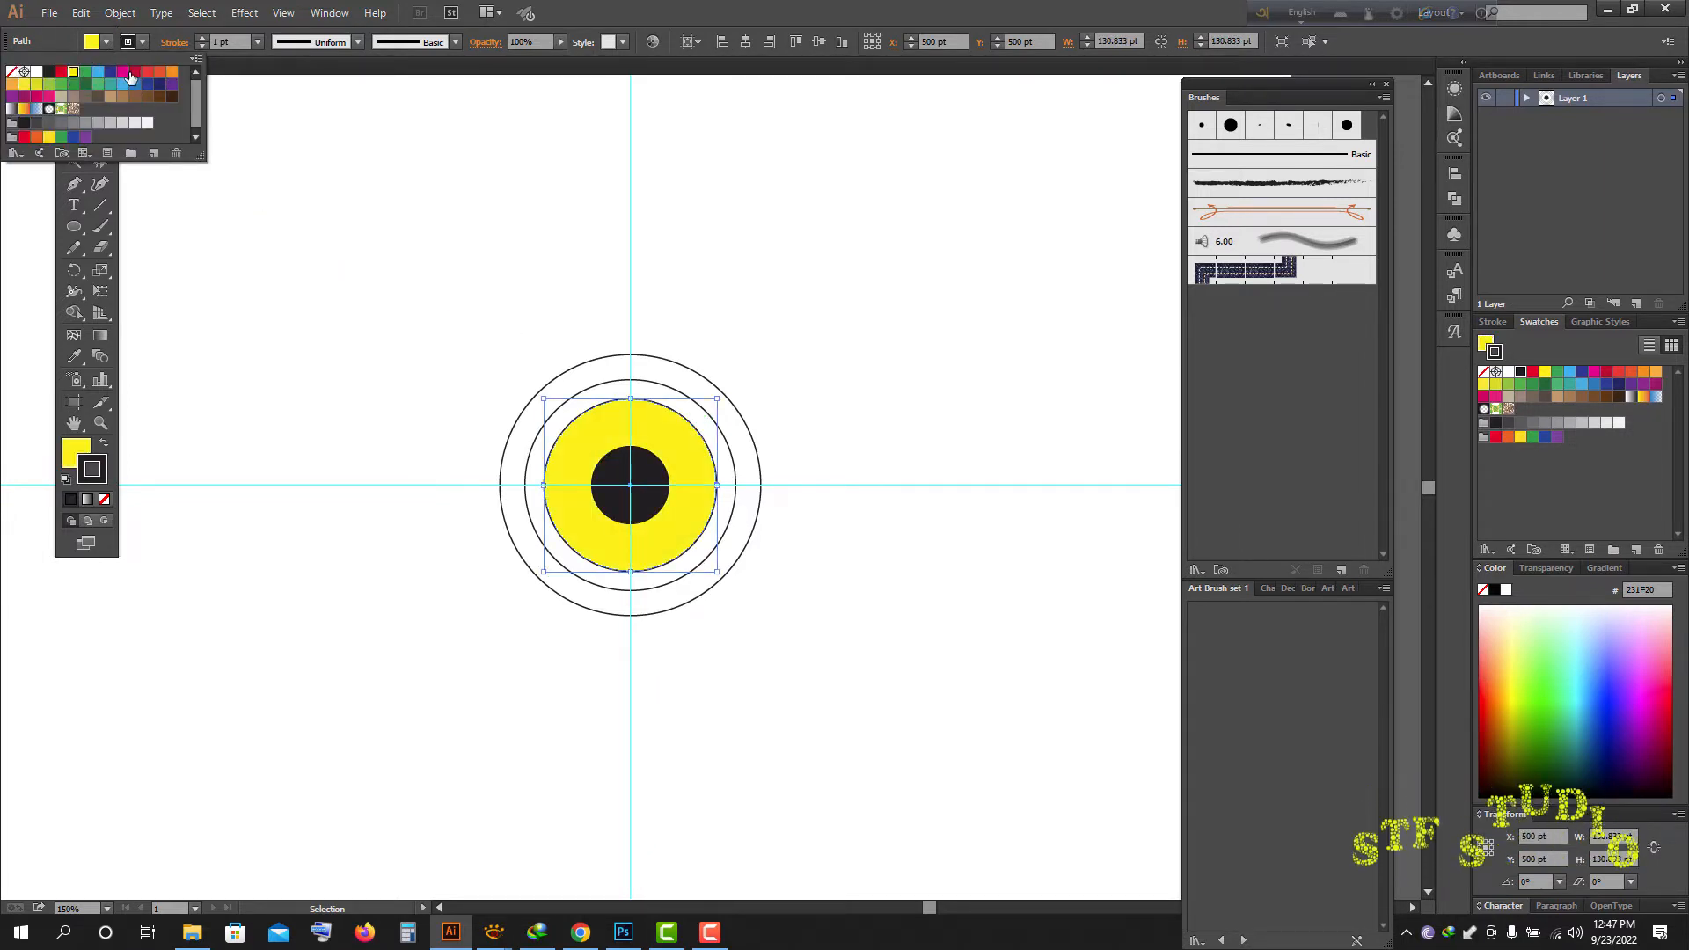
left_click(666, 387)
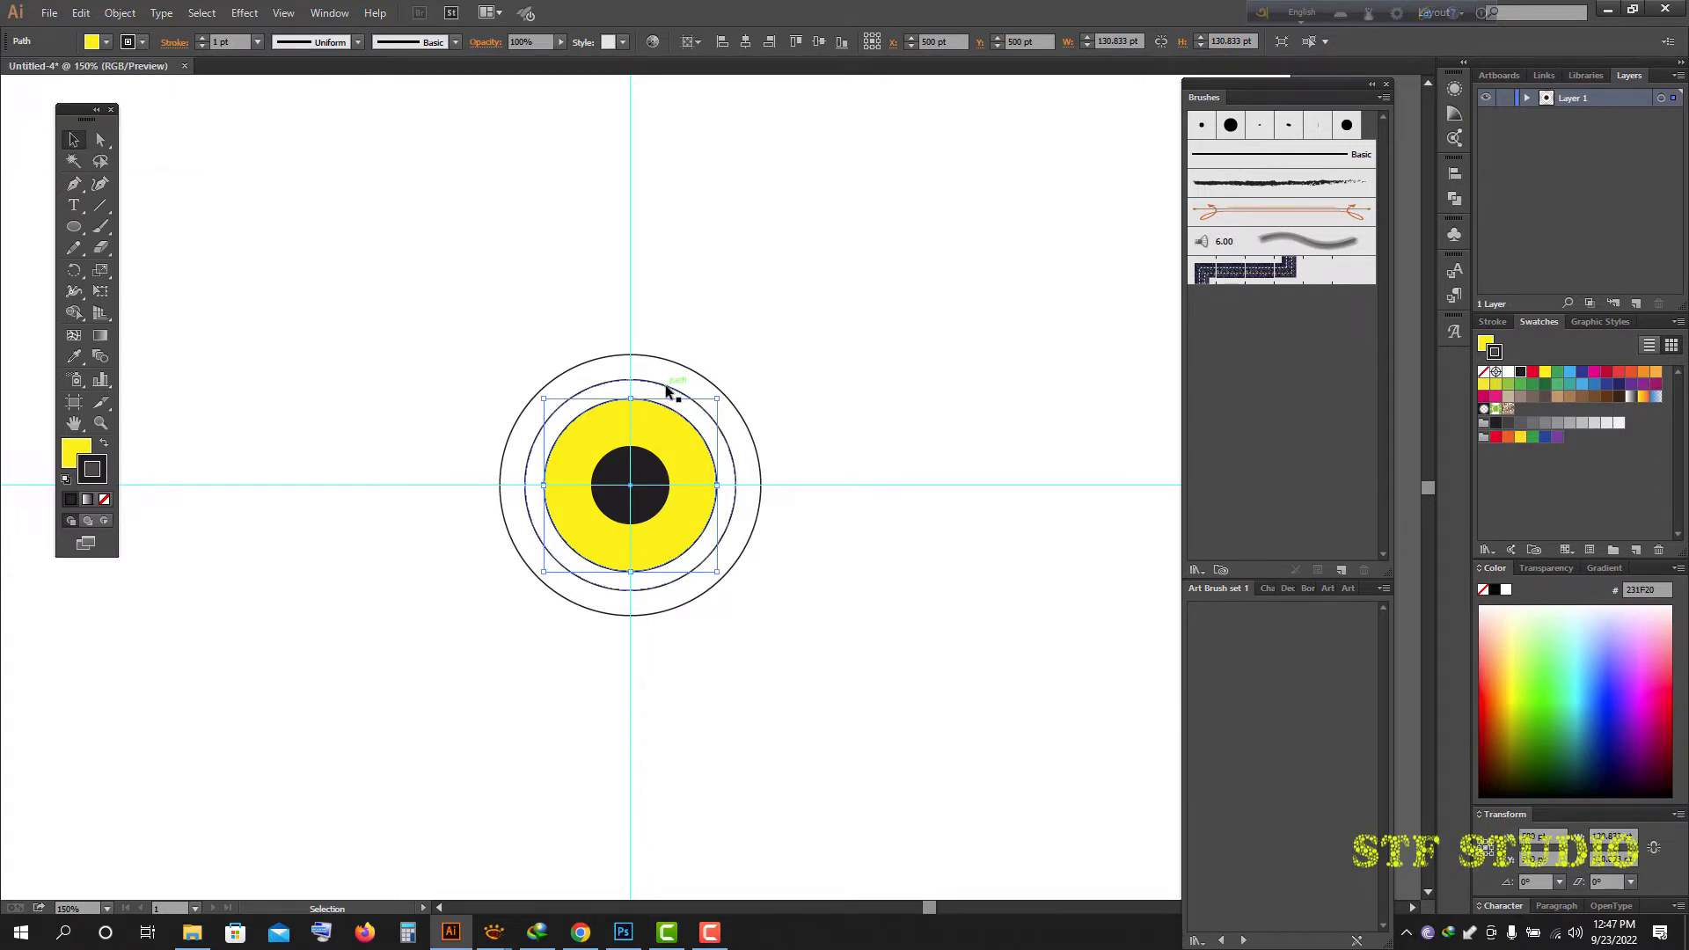
- Fill the circle directly around the yellow one with orange
left_click(105, 43)
left_click(135, 71)
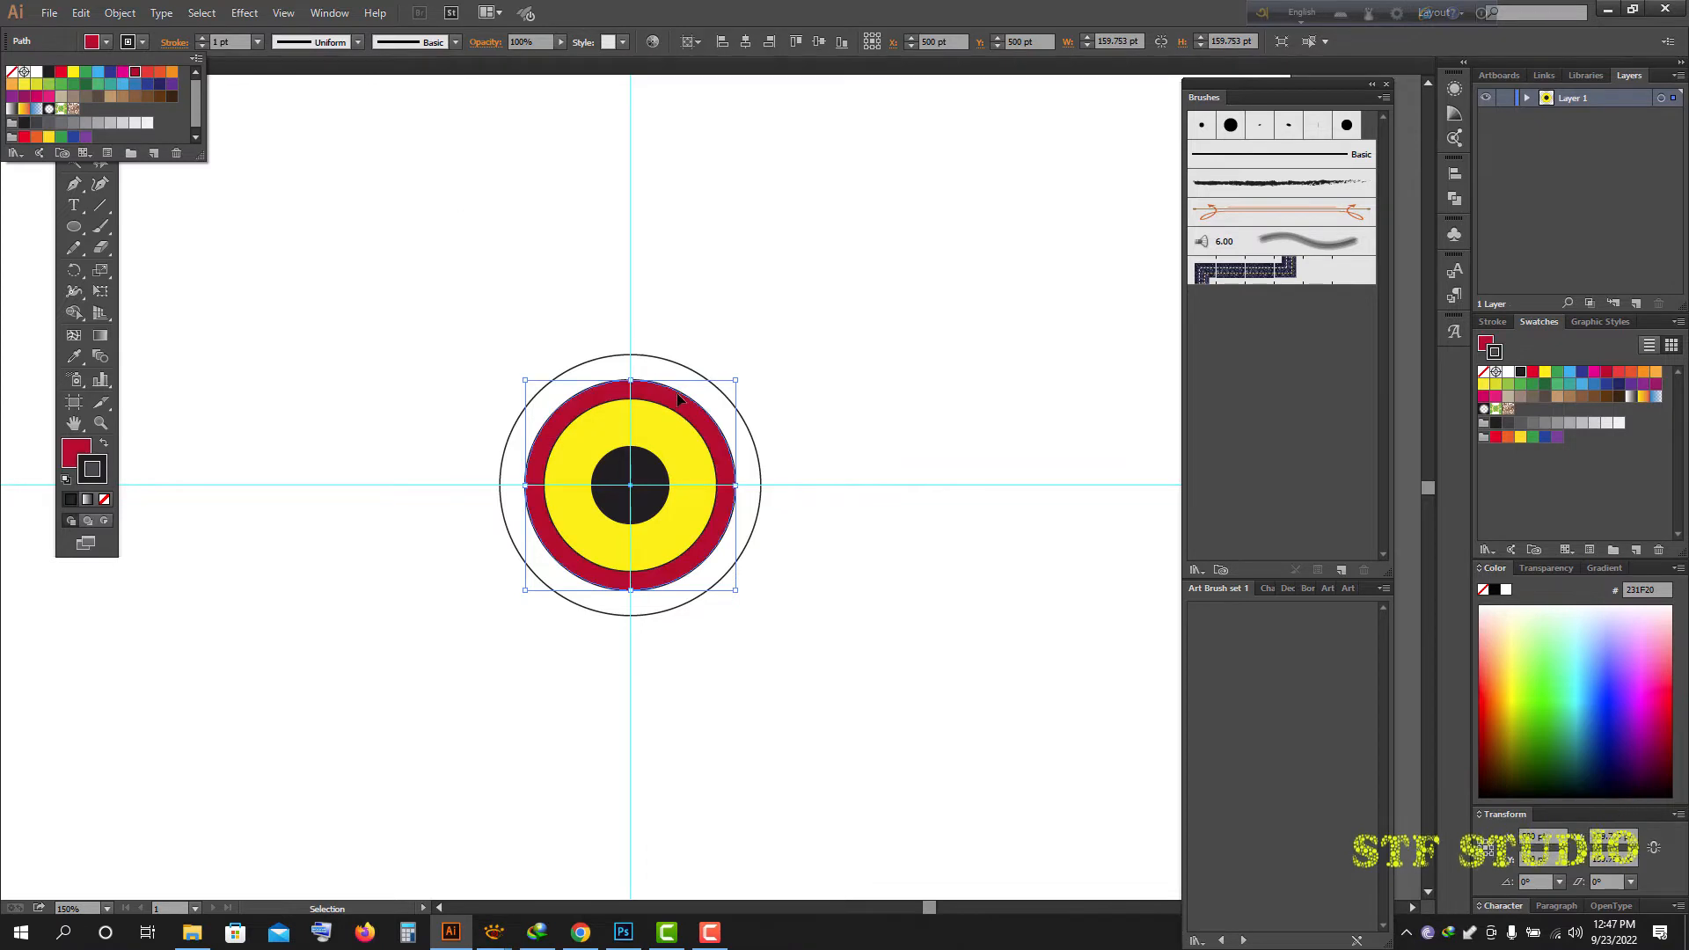
left_click(668, 364)
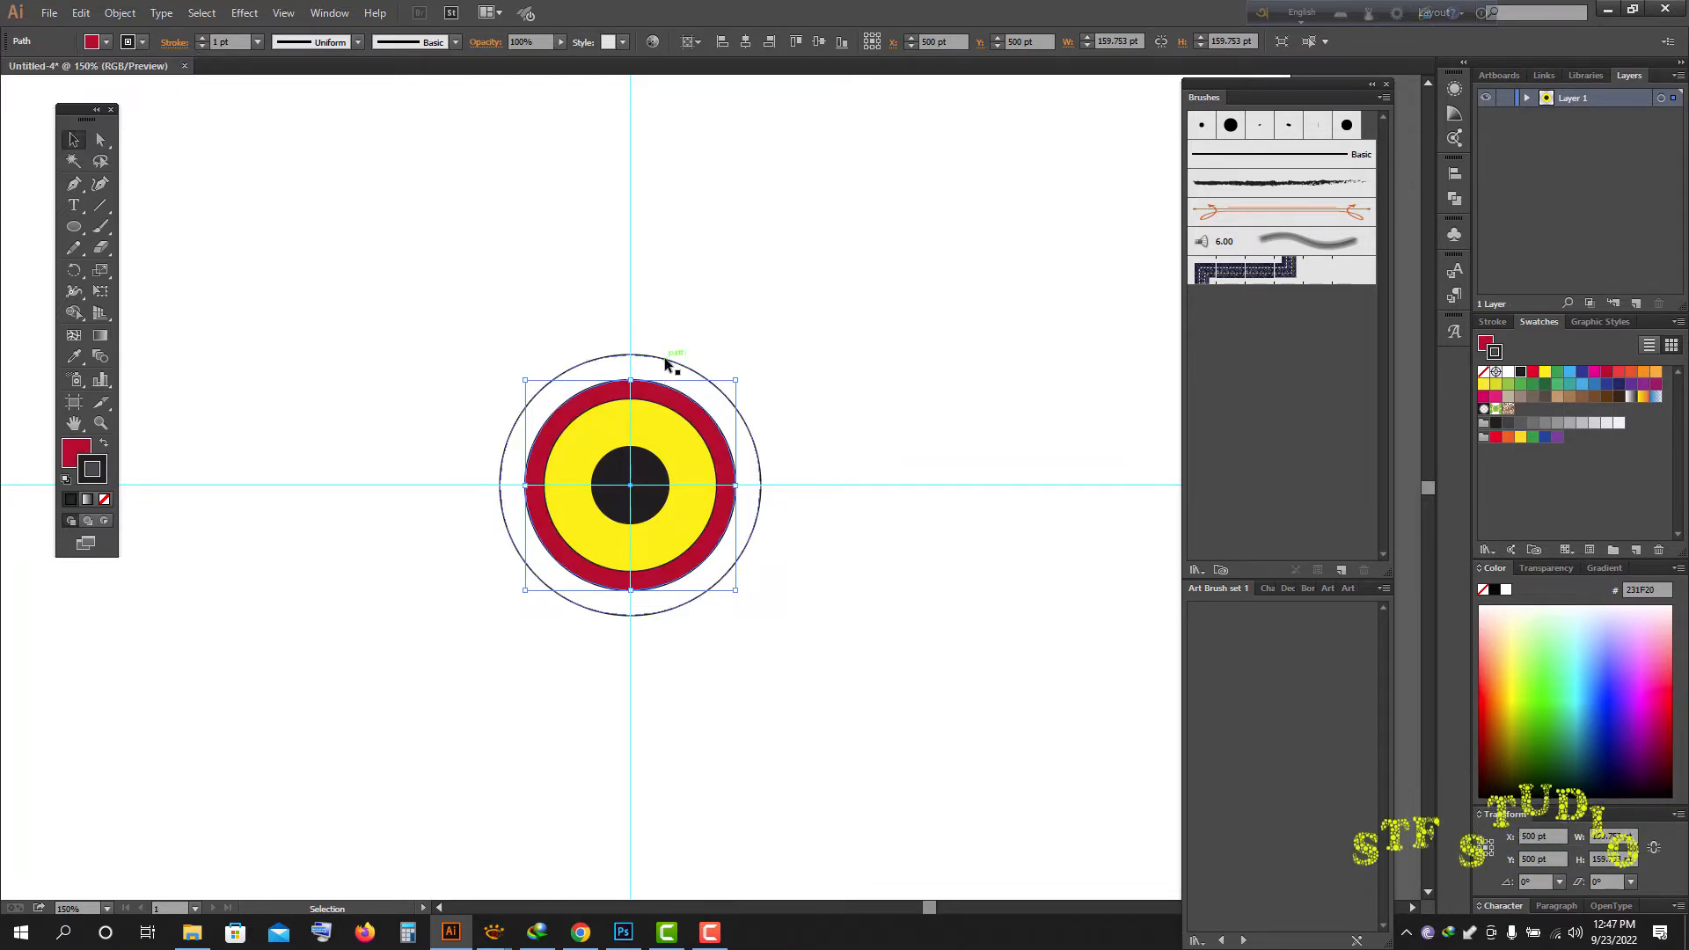
left_click(106, 43)
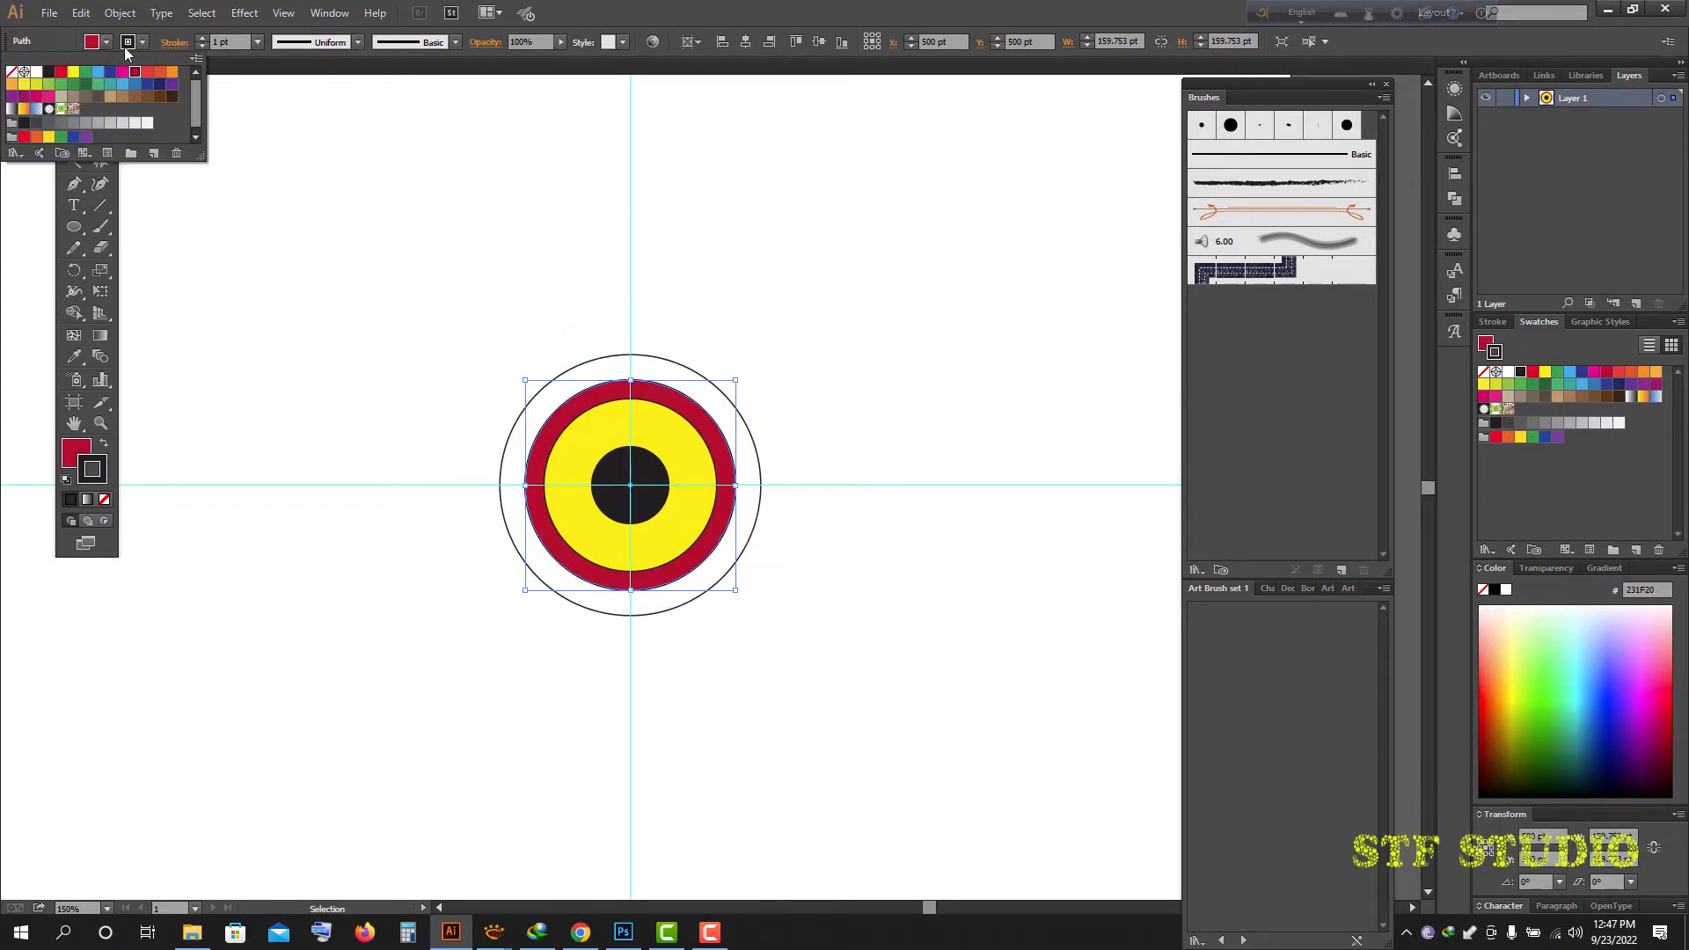
left_click(171, 72)
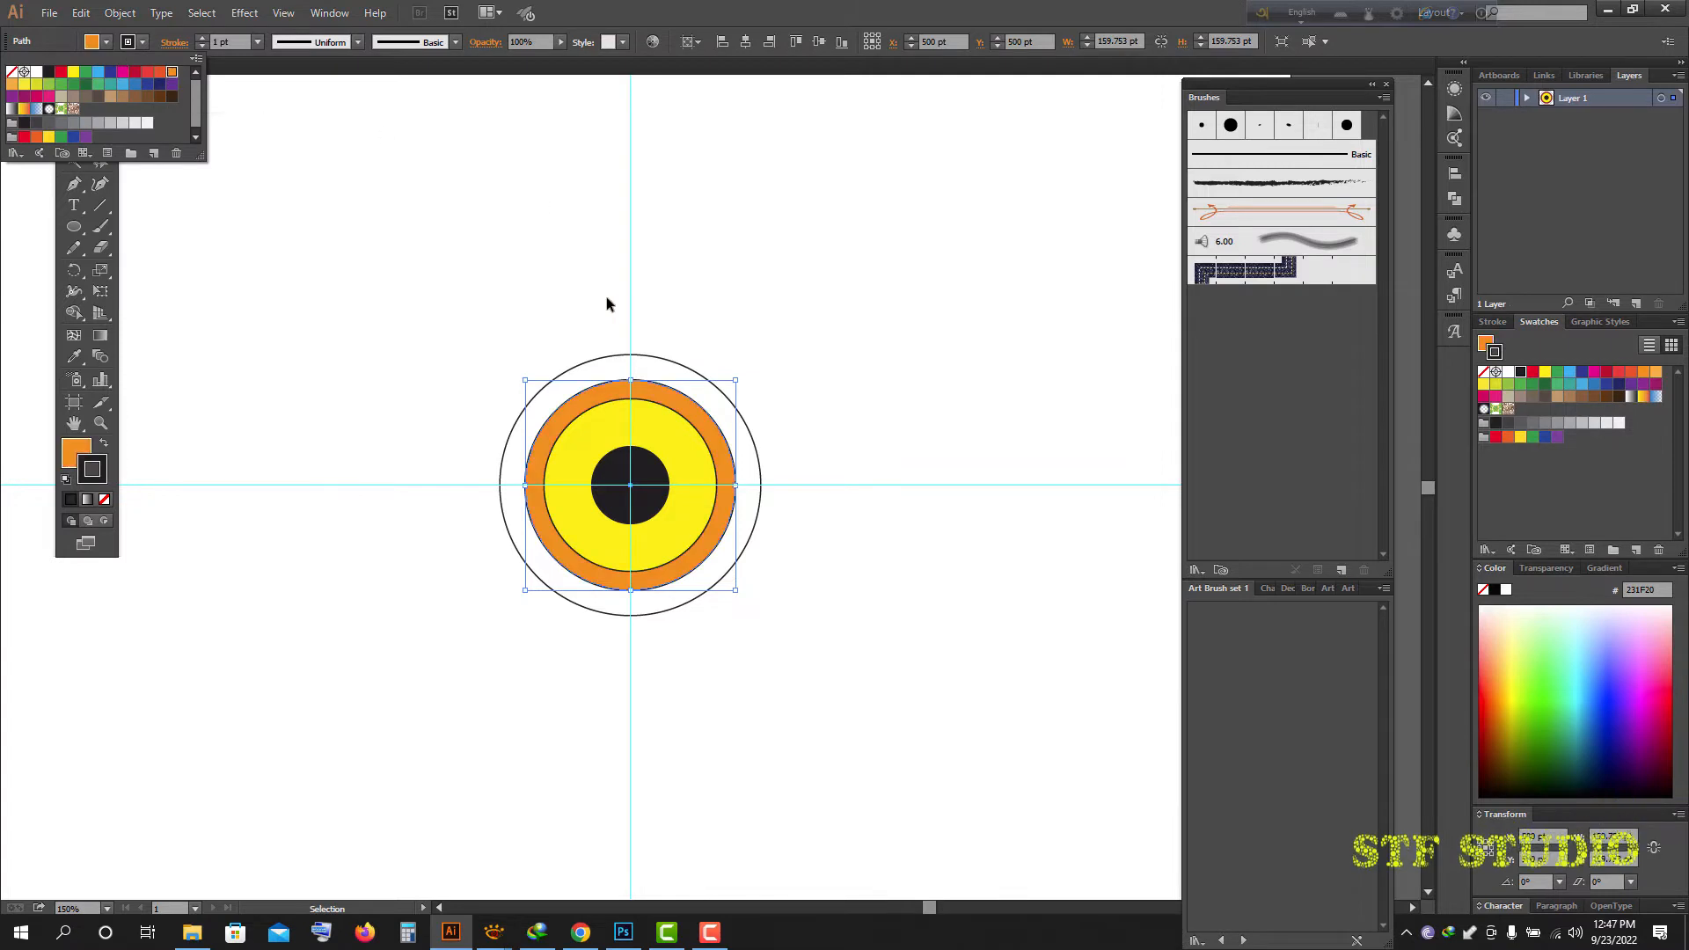
- Fill the outermost circle with deep magenta-pink and clear the selection
left_click(640, 359)
left_click(635, 356)
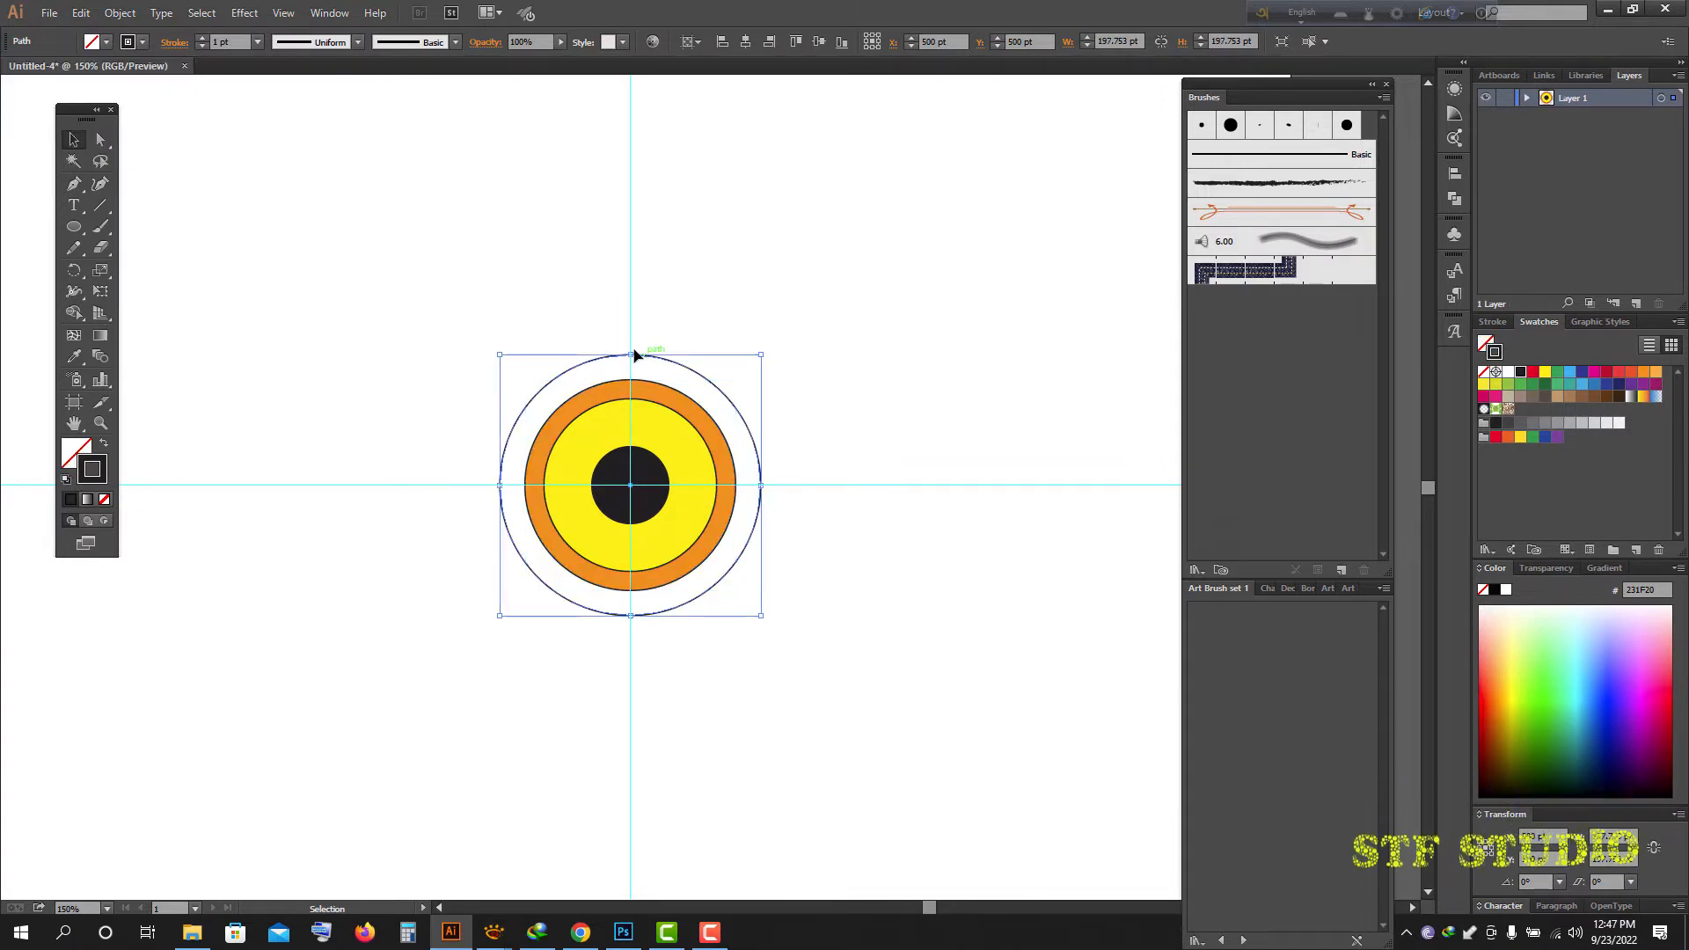
left_click(106, 42)
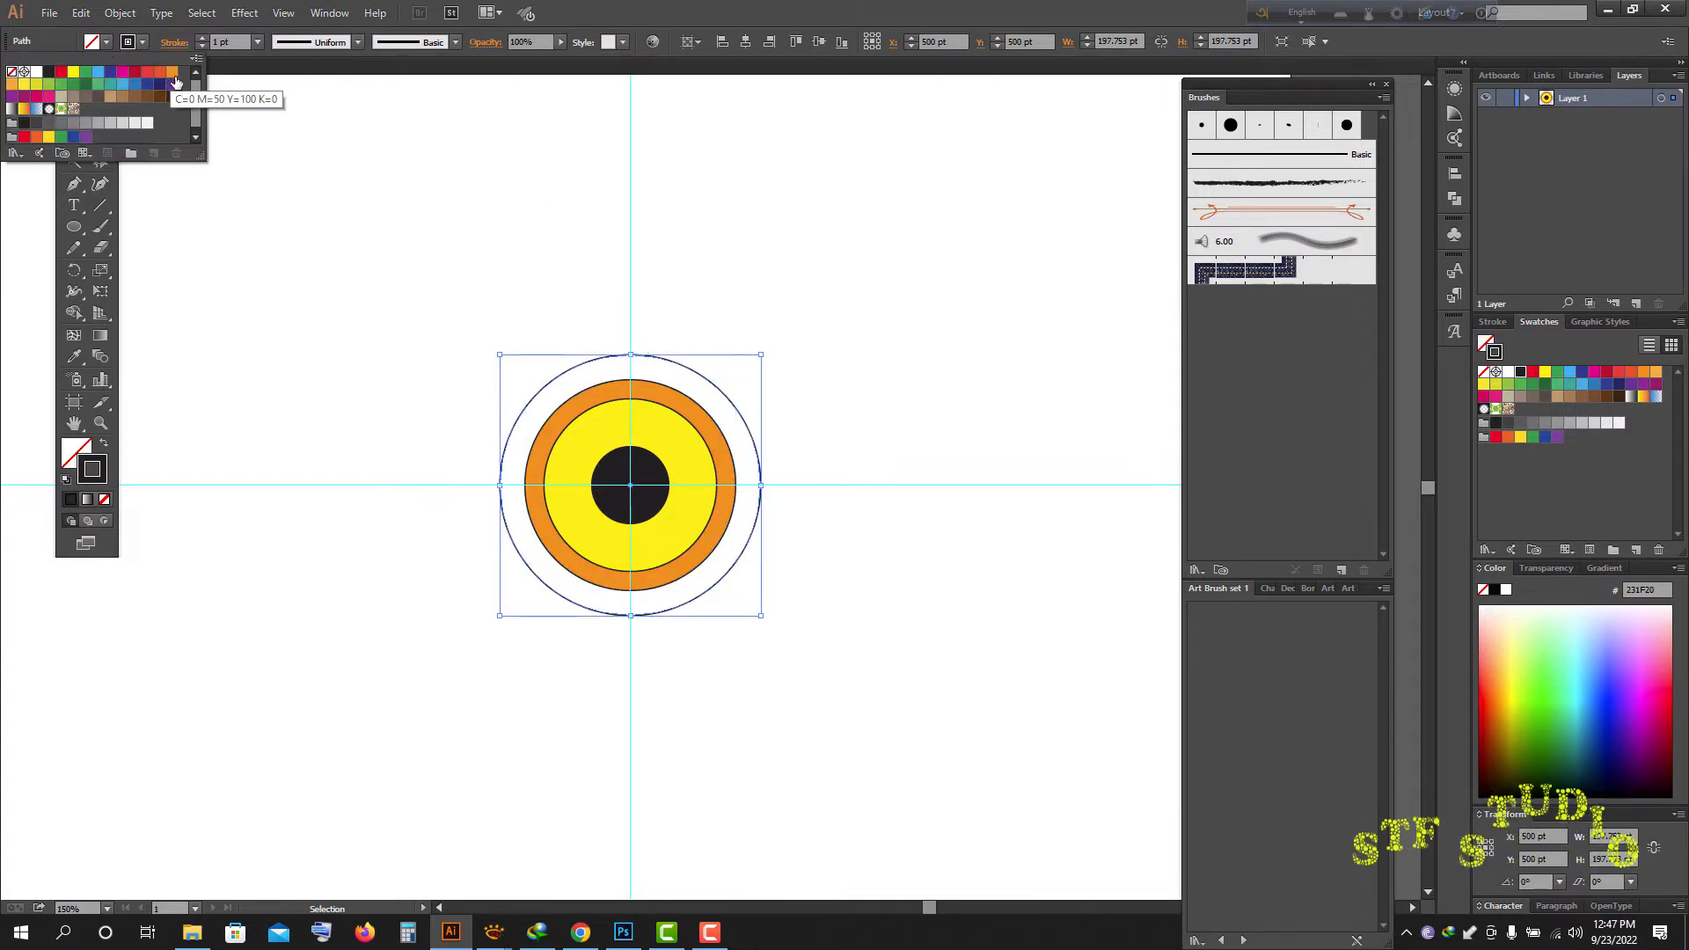
left_click(36, 97)
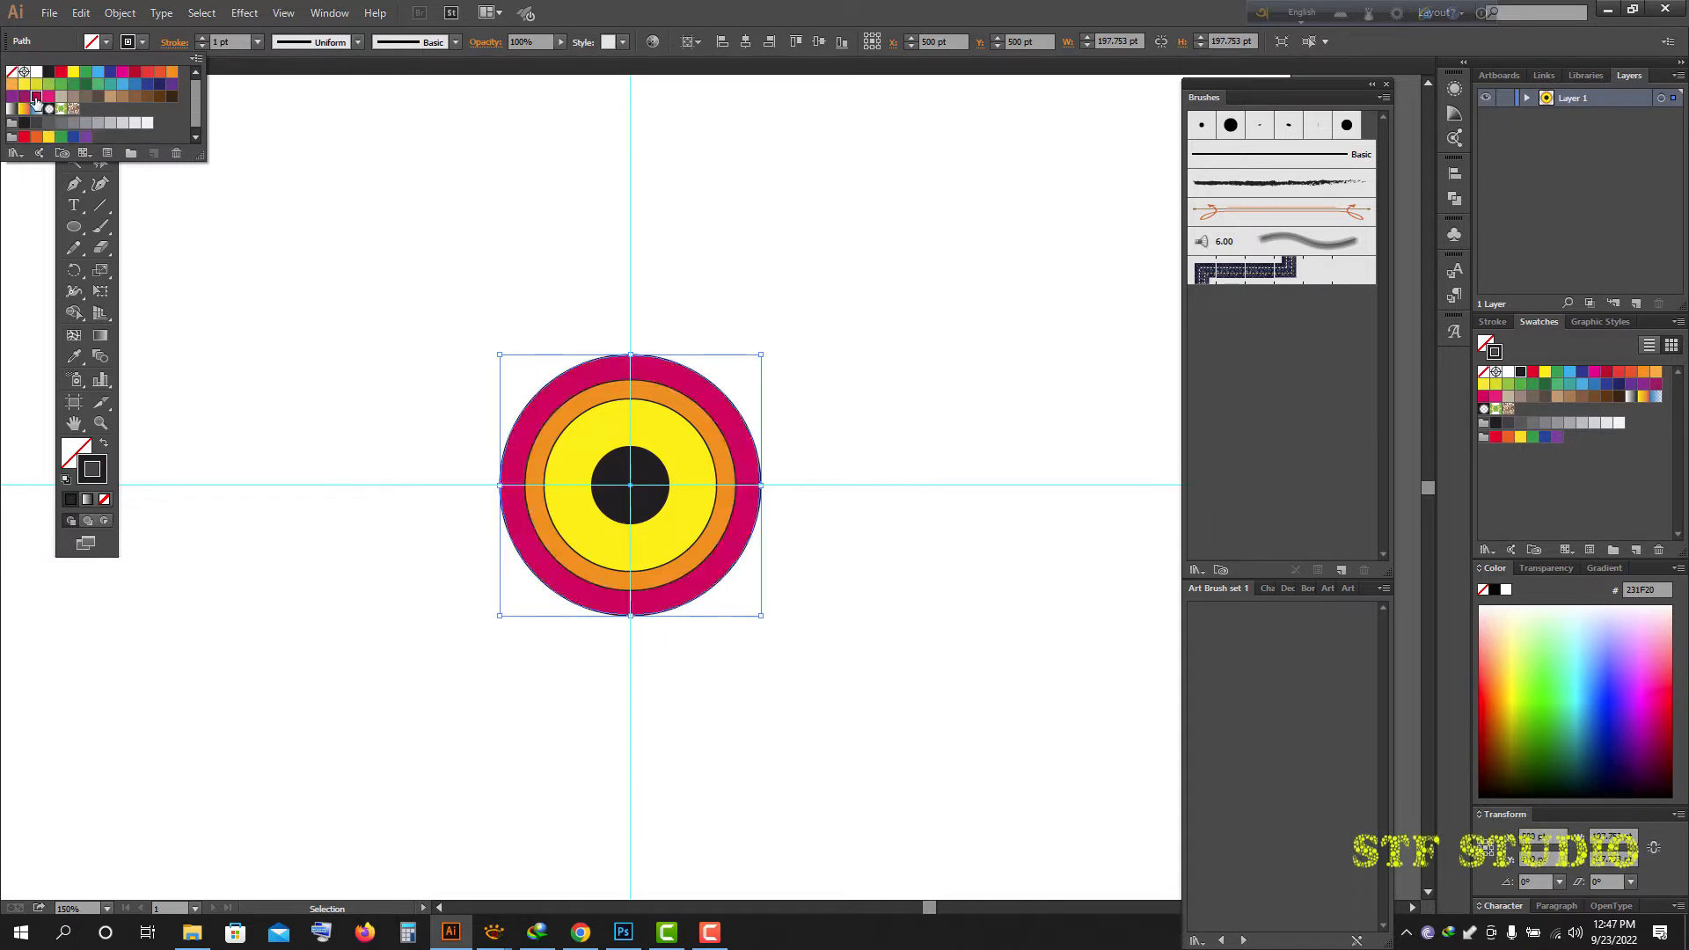
left_click(661, 154)
left_click(900, 397)
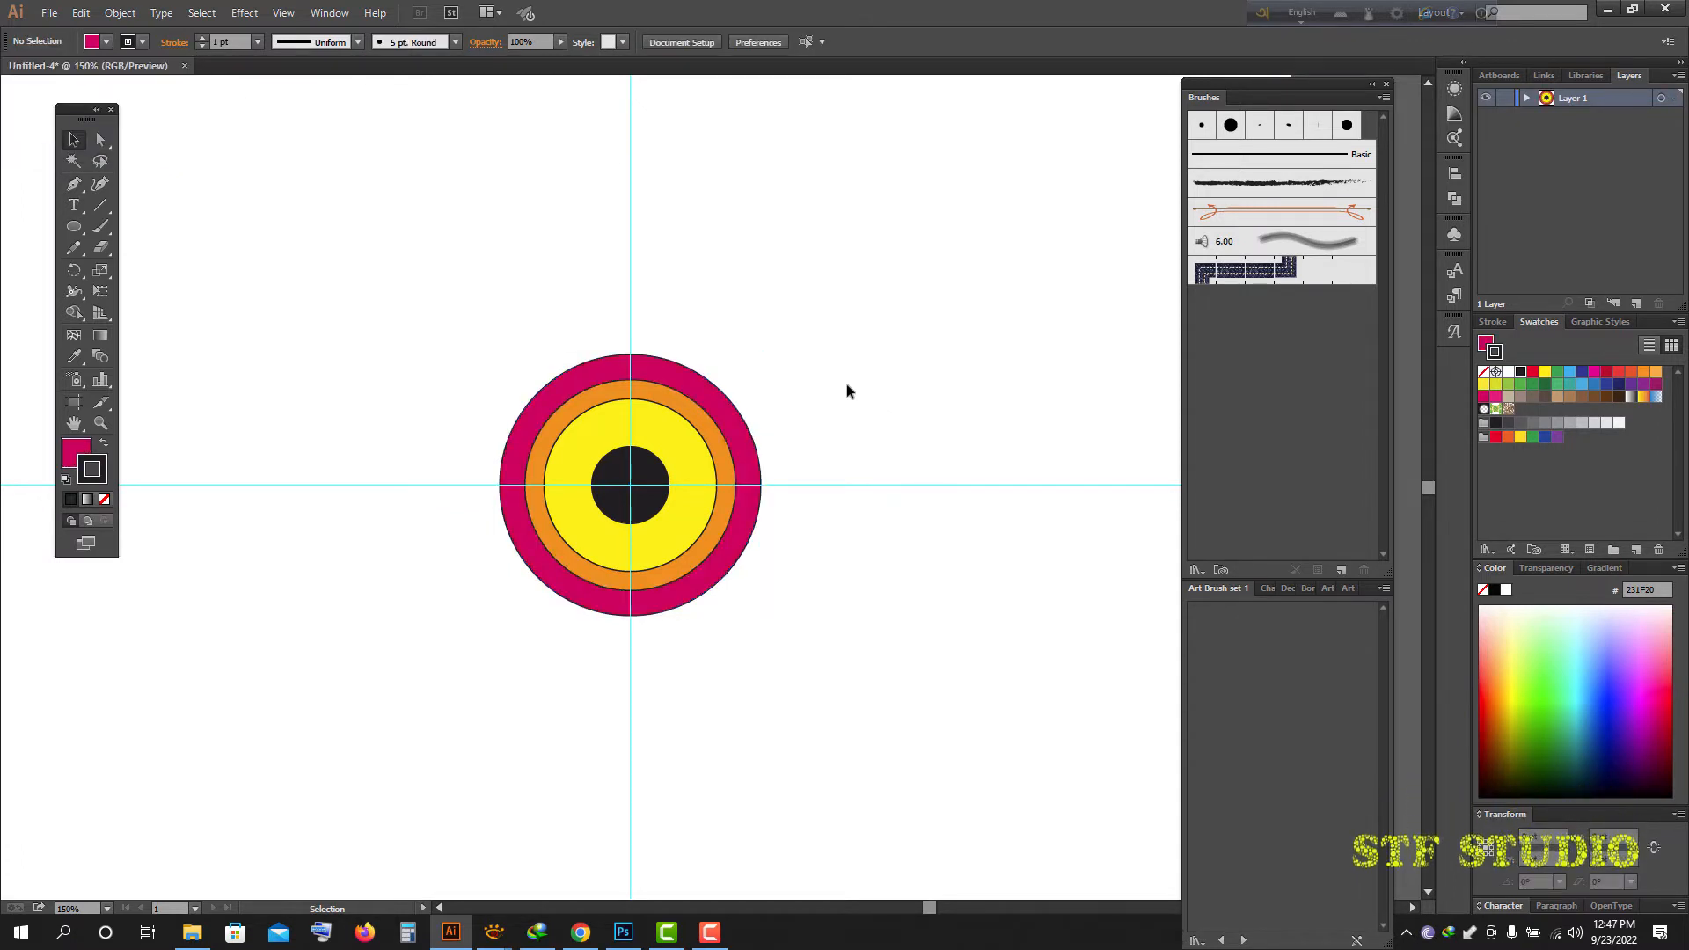
- Switch to XnView to view the reference image Mandala design_STF__1002.png, and return to the Illustrator document
scroll(741, 374, "up", 1)
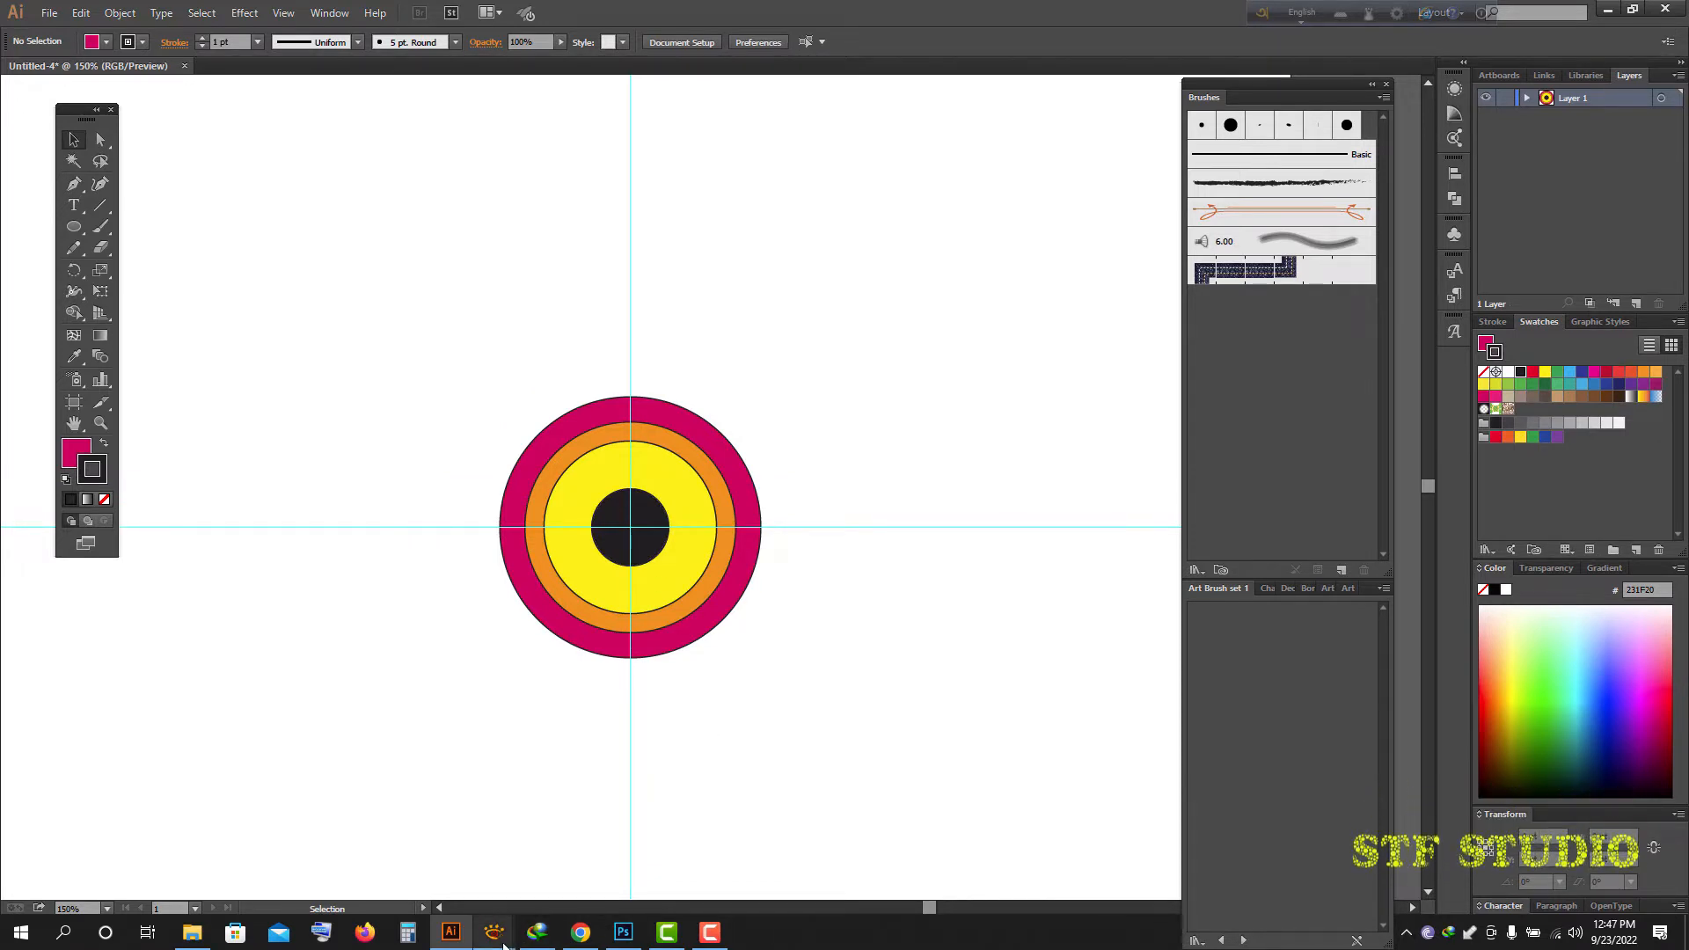
mouse_move(504, 943)
left_click(614, 789)
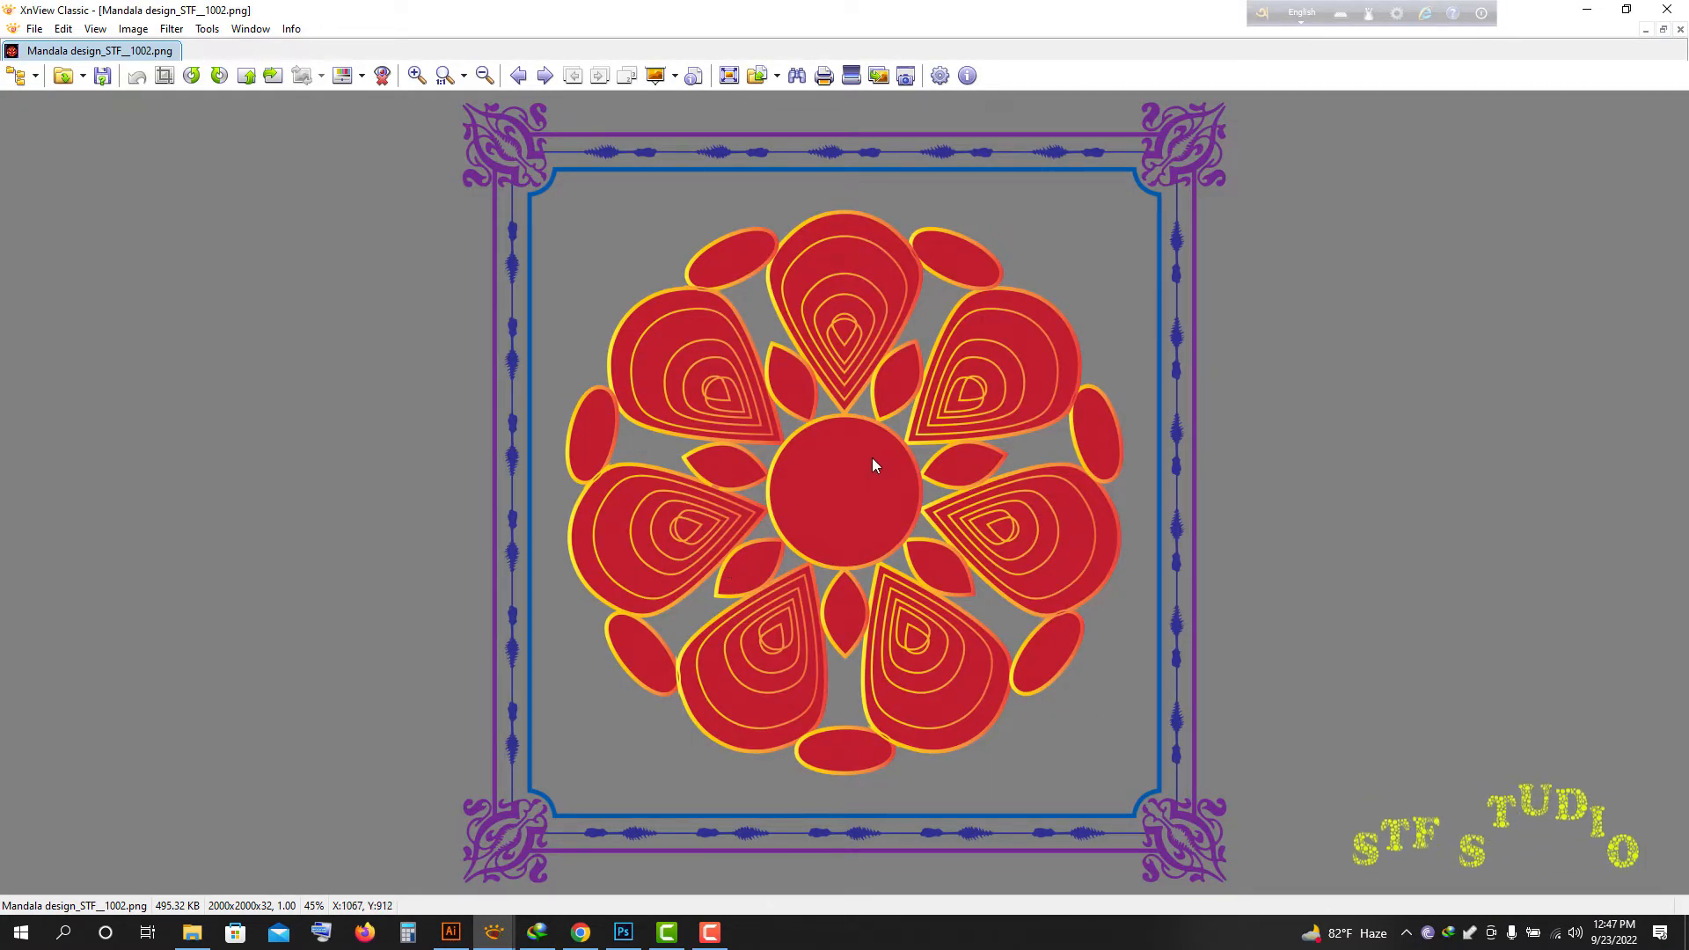
left_click(1588, 11)
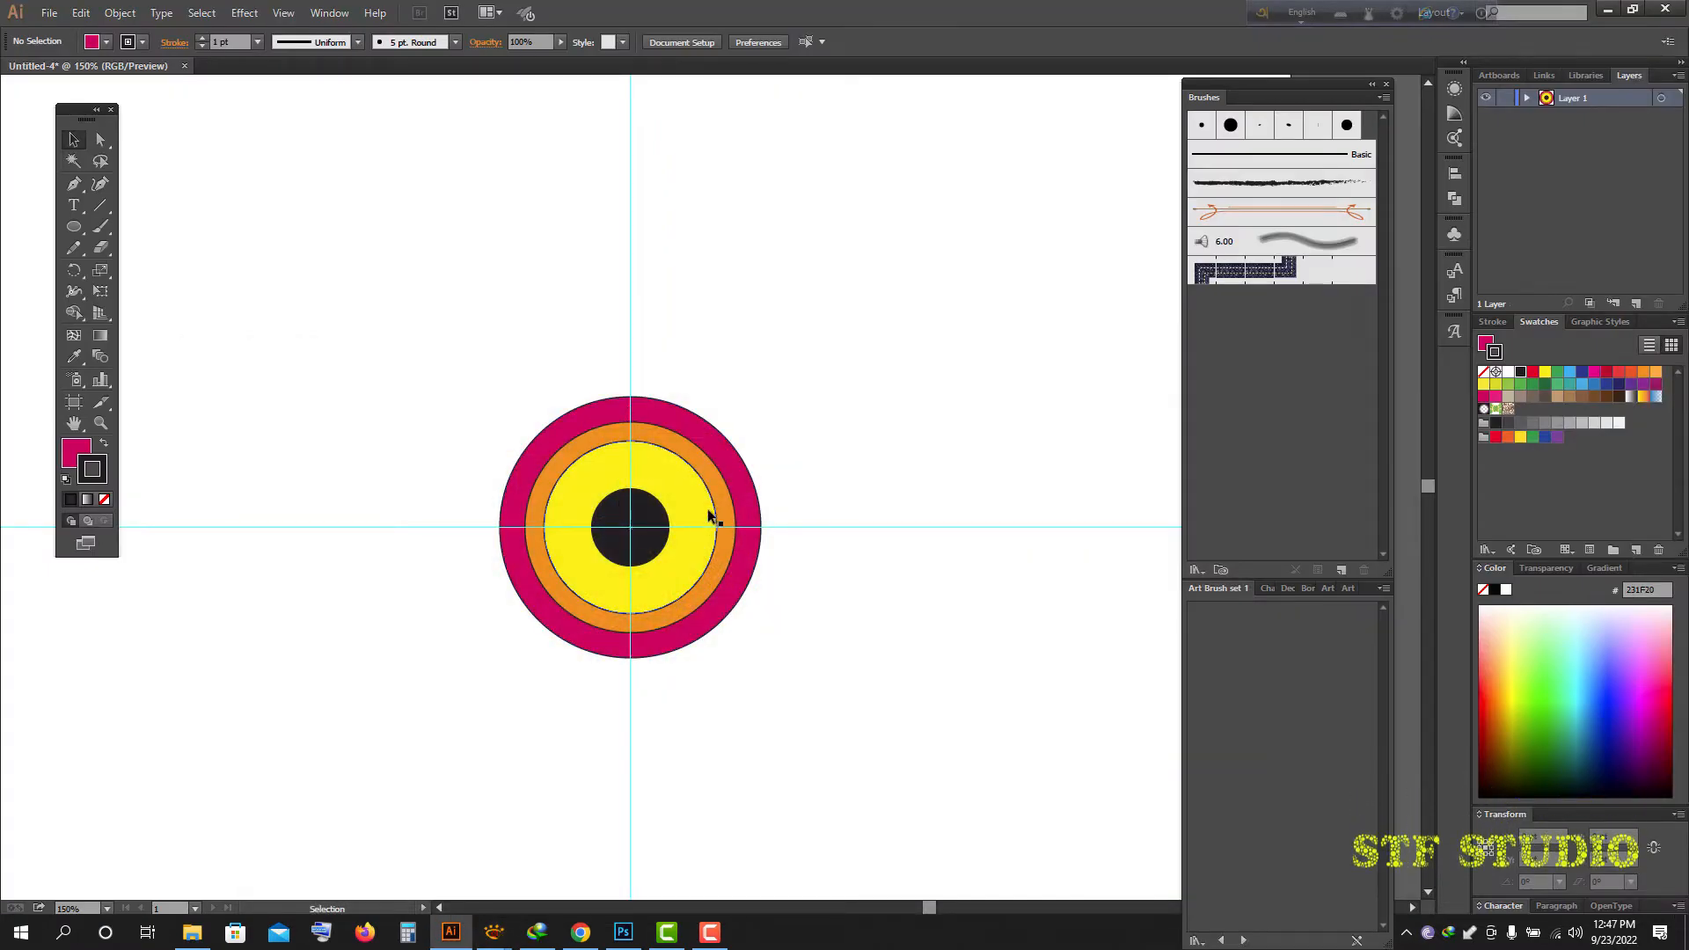
- Draw a 162 pt circle in the empty area above and beside the concentric circles, and narrow it to a 78 × 162 pt ellipse
left_click(73, 230)
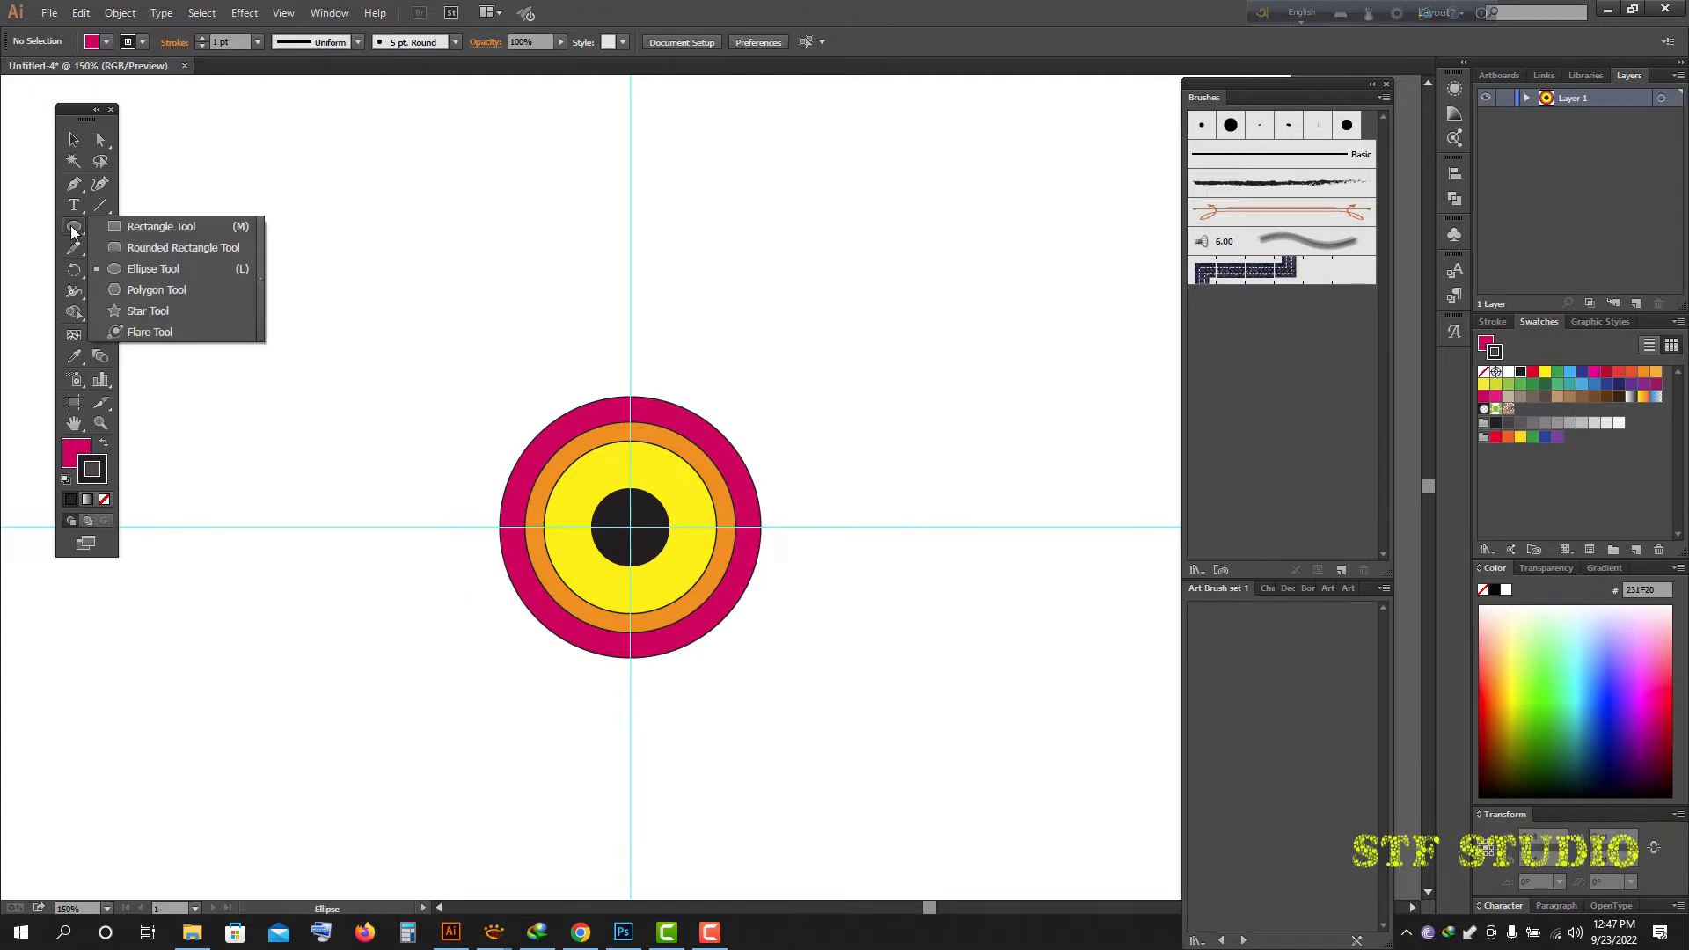
left_click(148, 268)
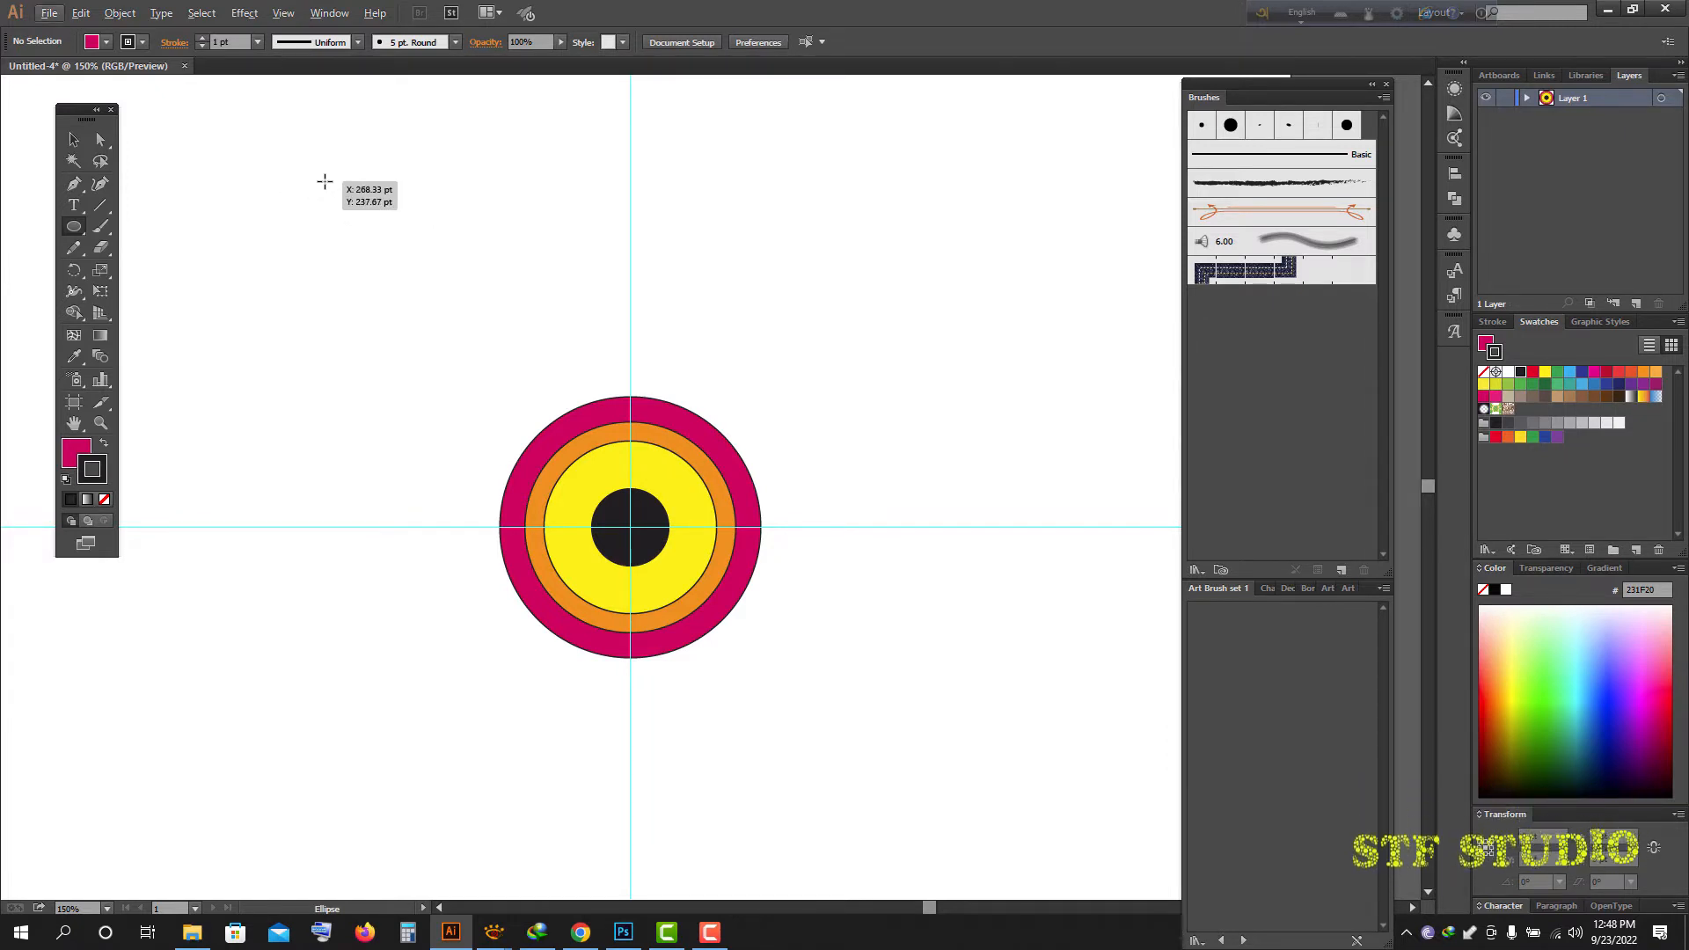
left_click_drag(311, 173, 400, 385)
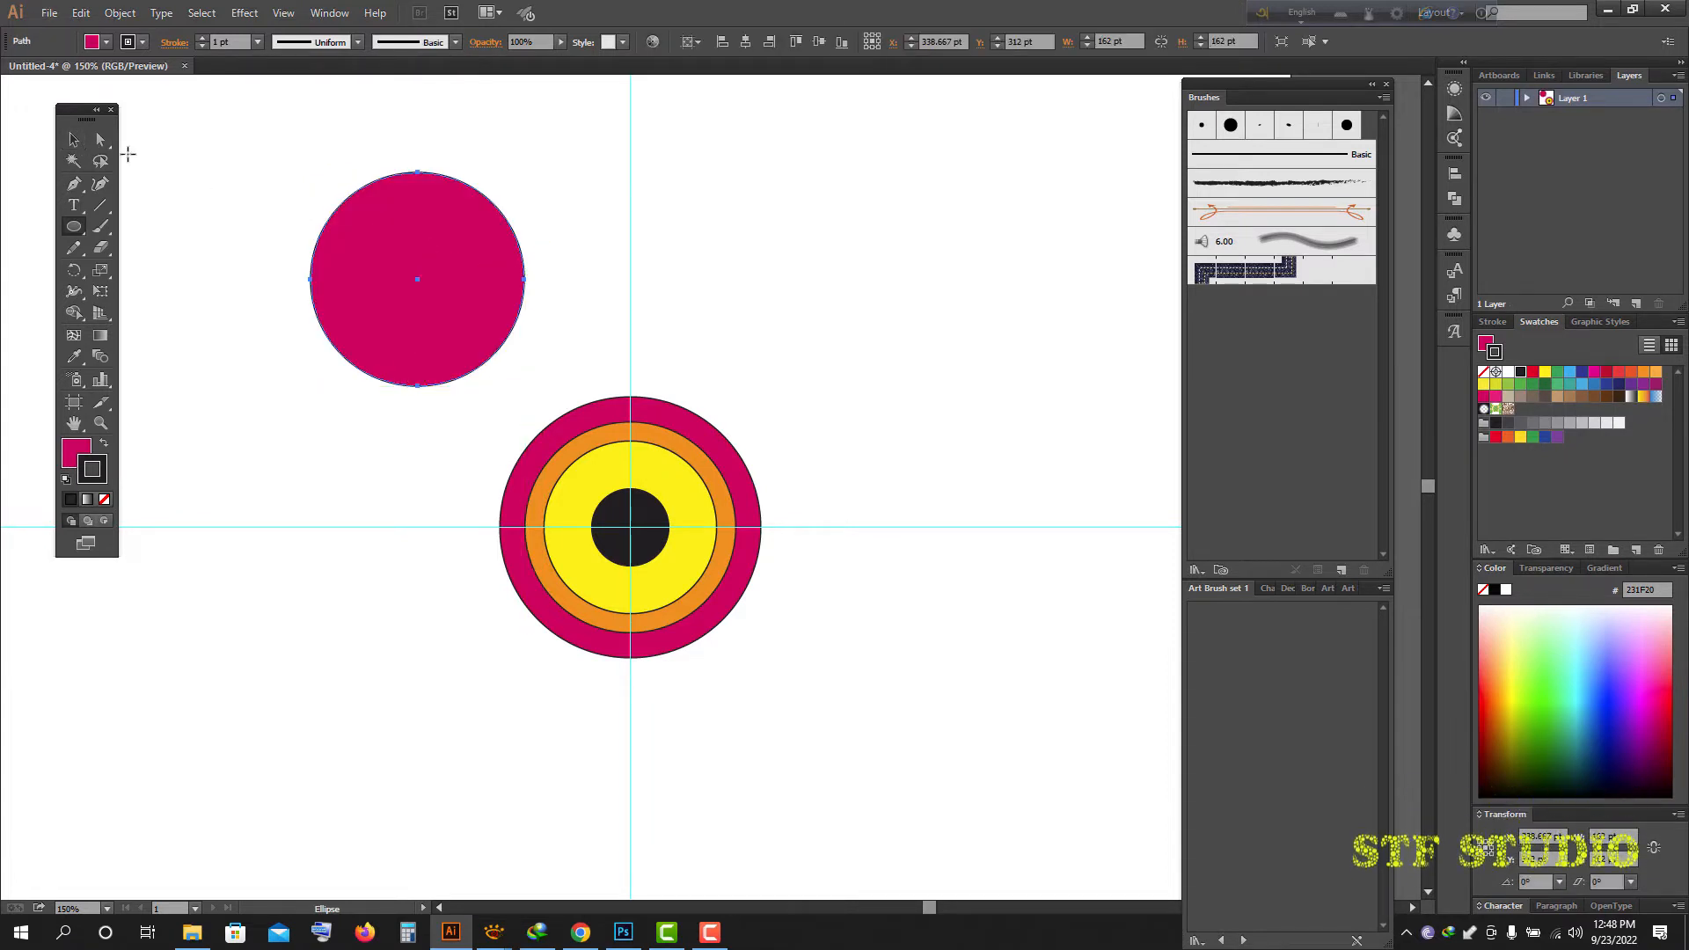
left_click(128, 154)
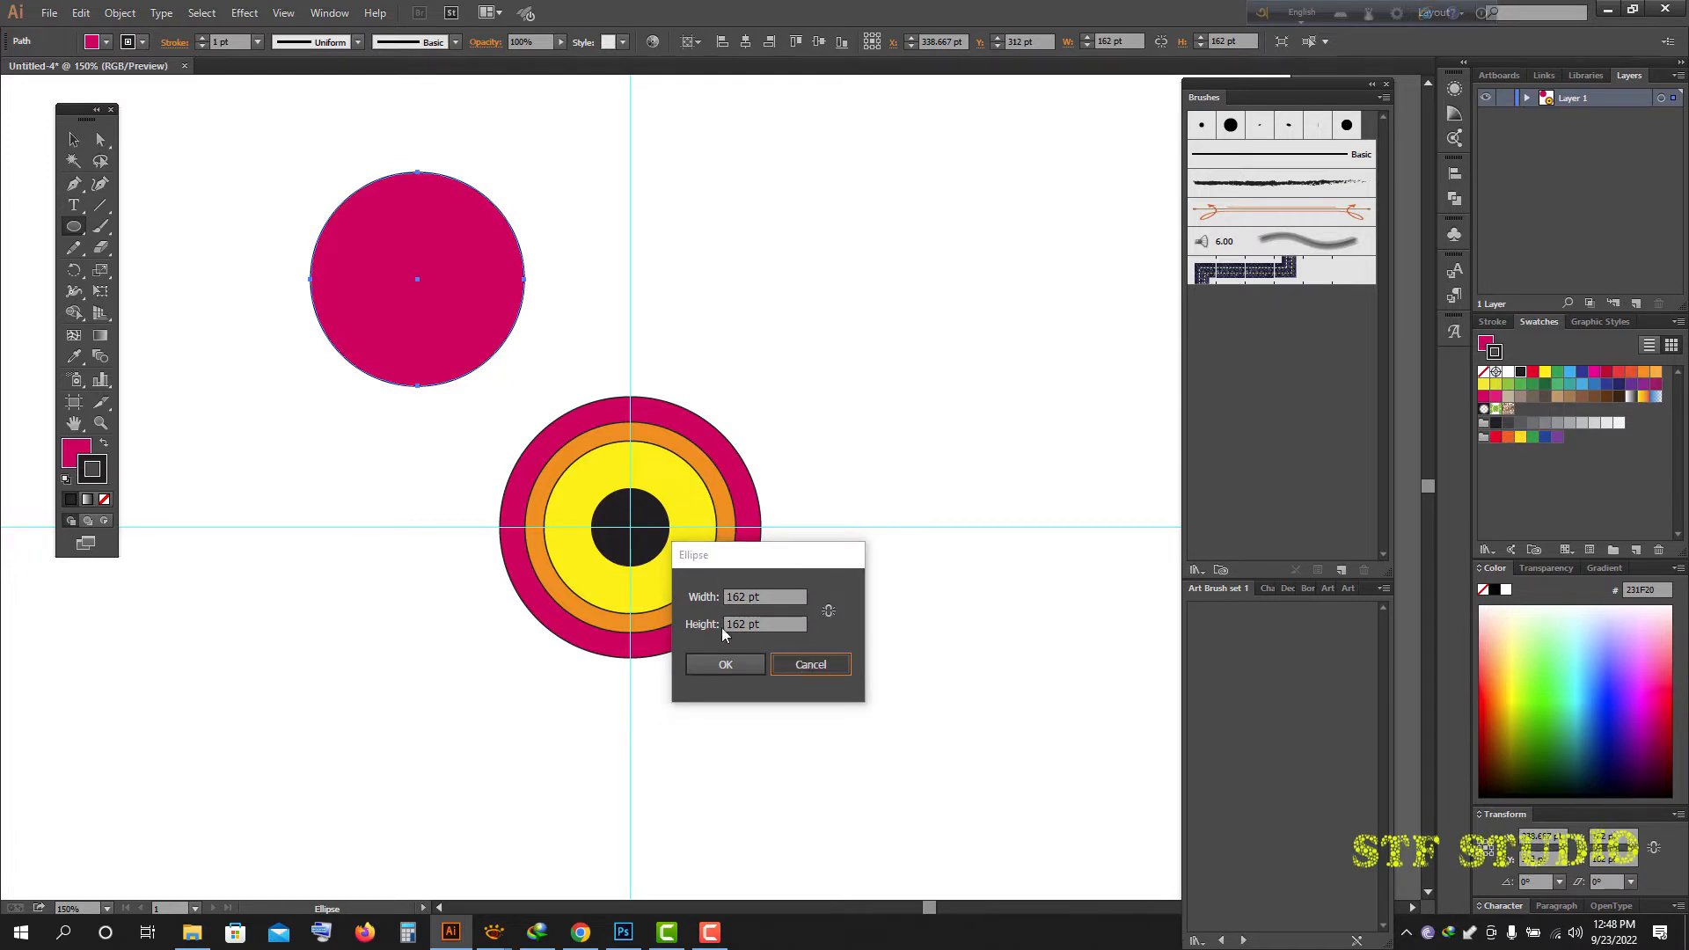
key("Escape")
left_click(66, 141)
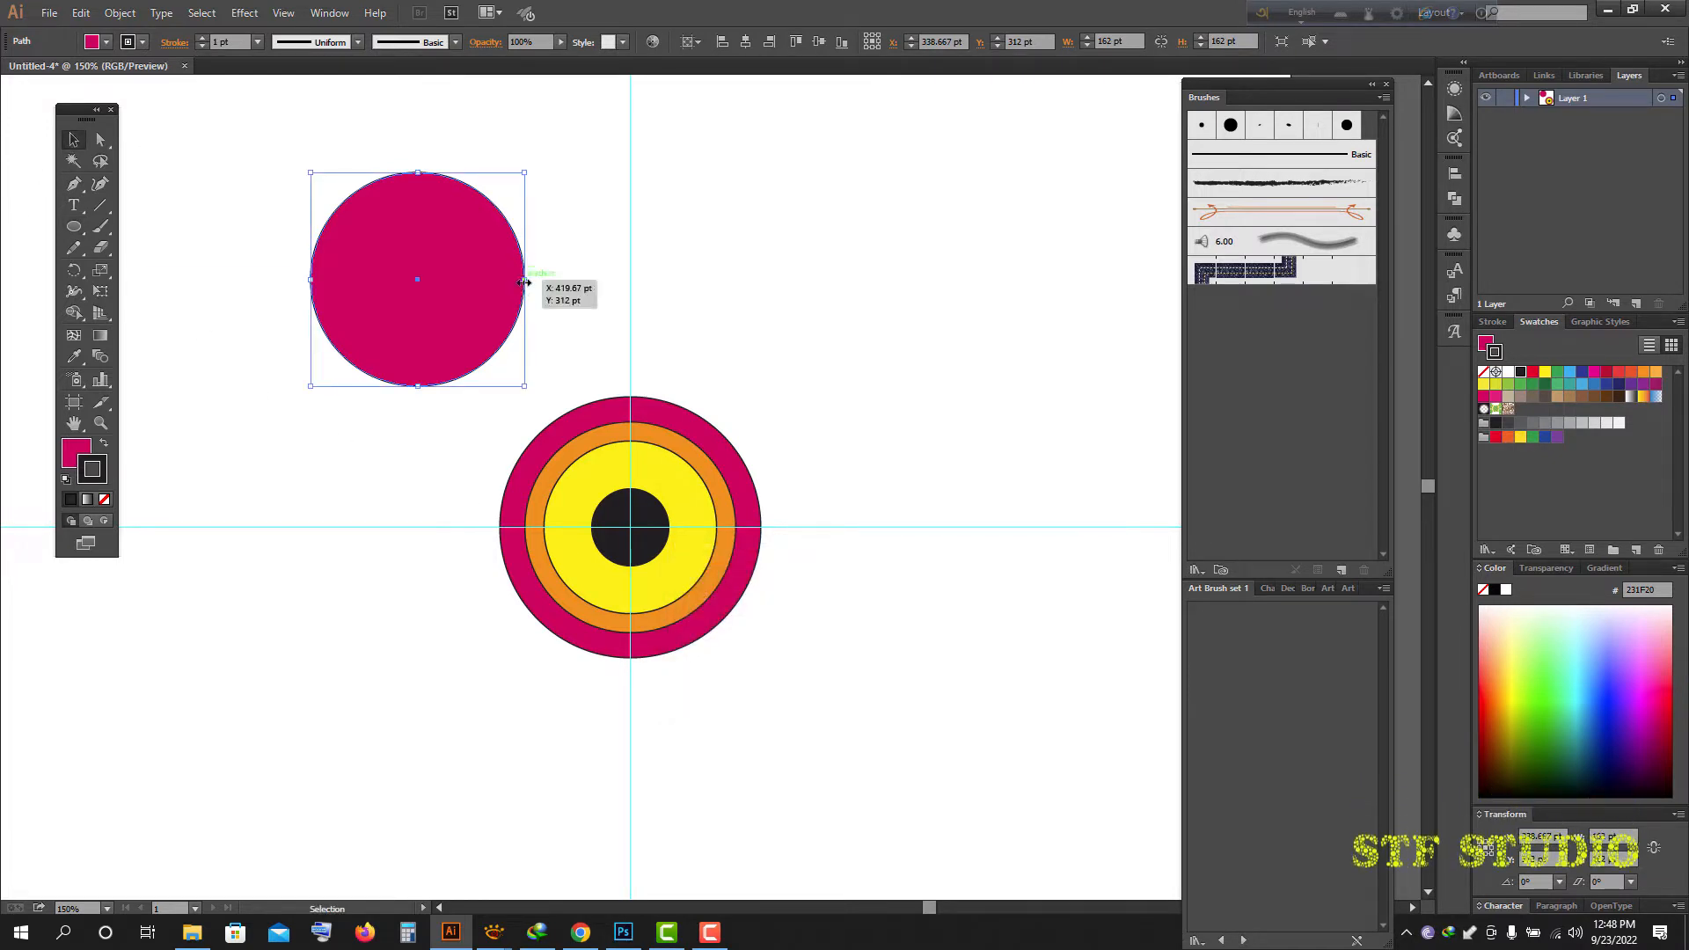
left_click_drag(524, 280, 413, 279)
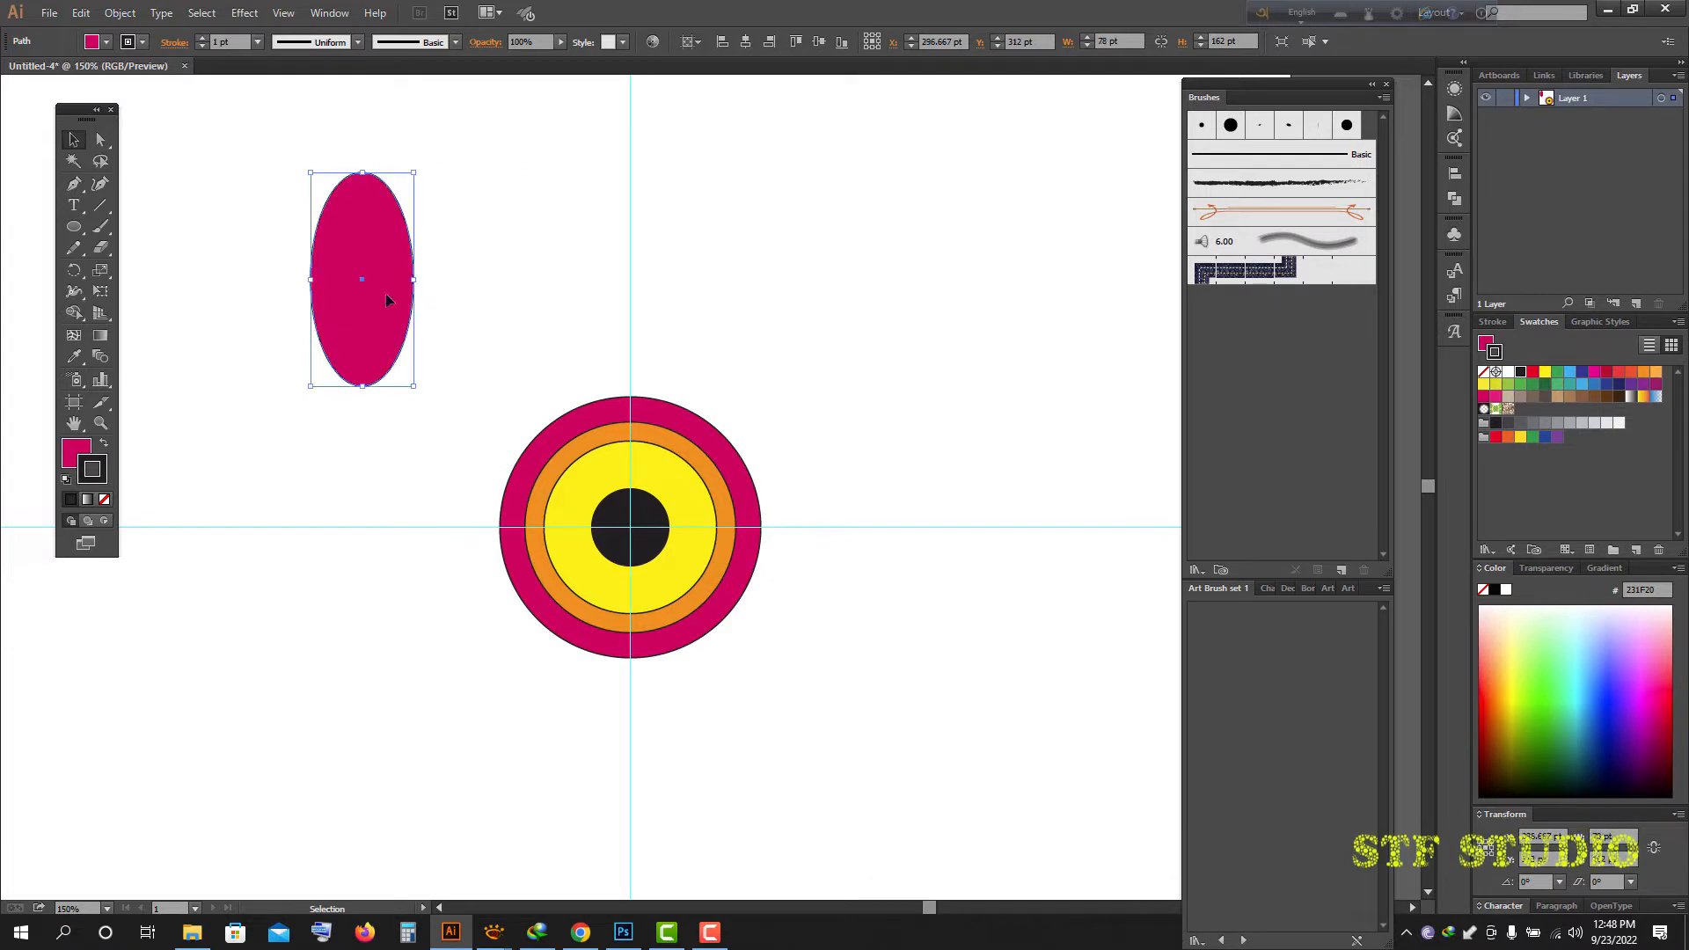
- Convert the ellipse's top anchor point to a sharp corner
left_click(75, 184)
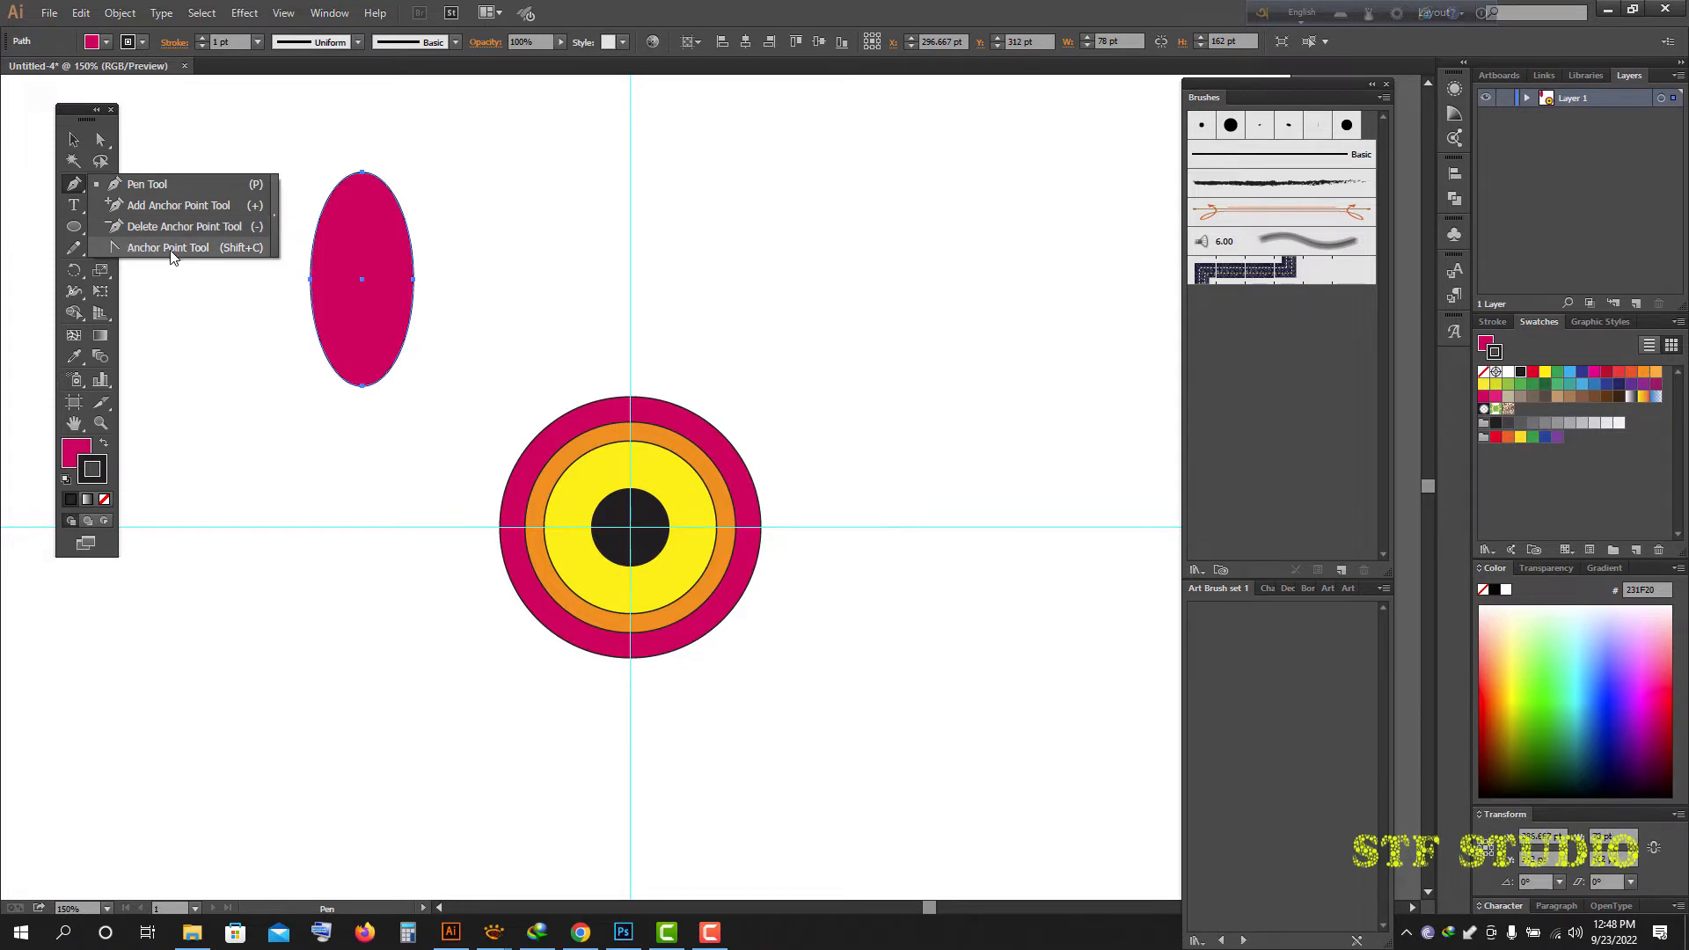
left_click(209, 253)
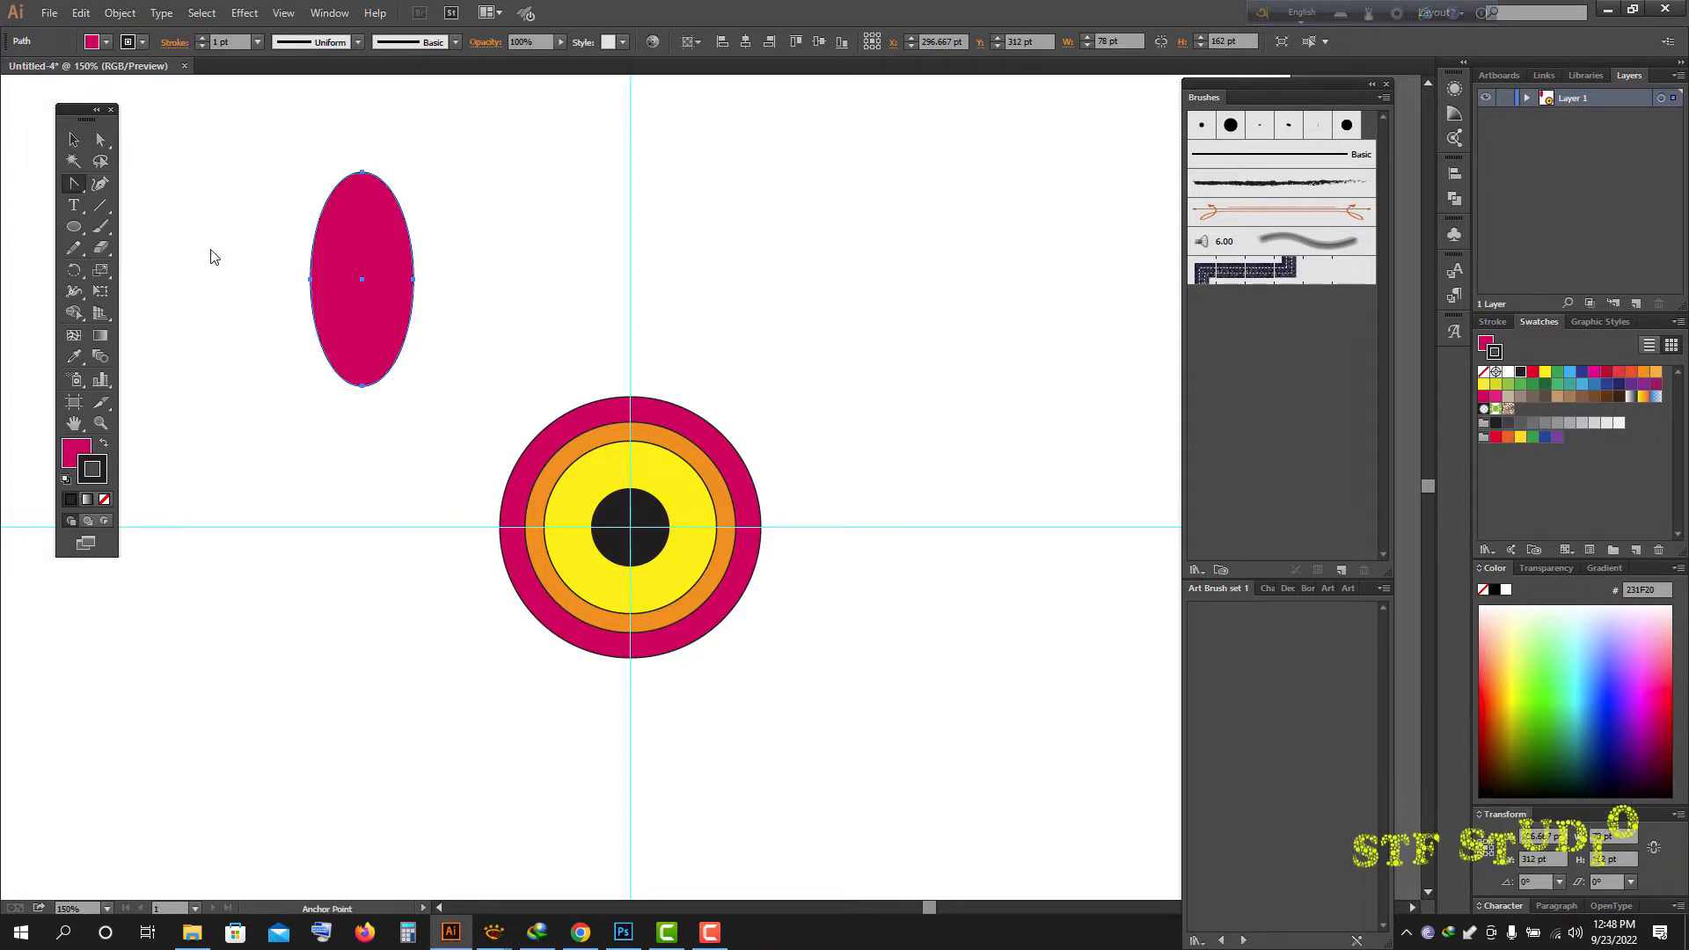
left_click(362, 386)
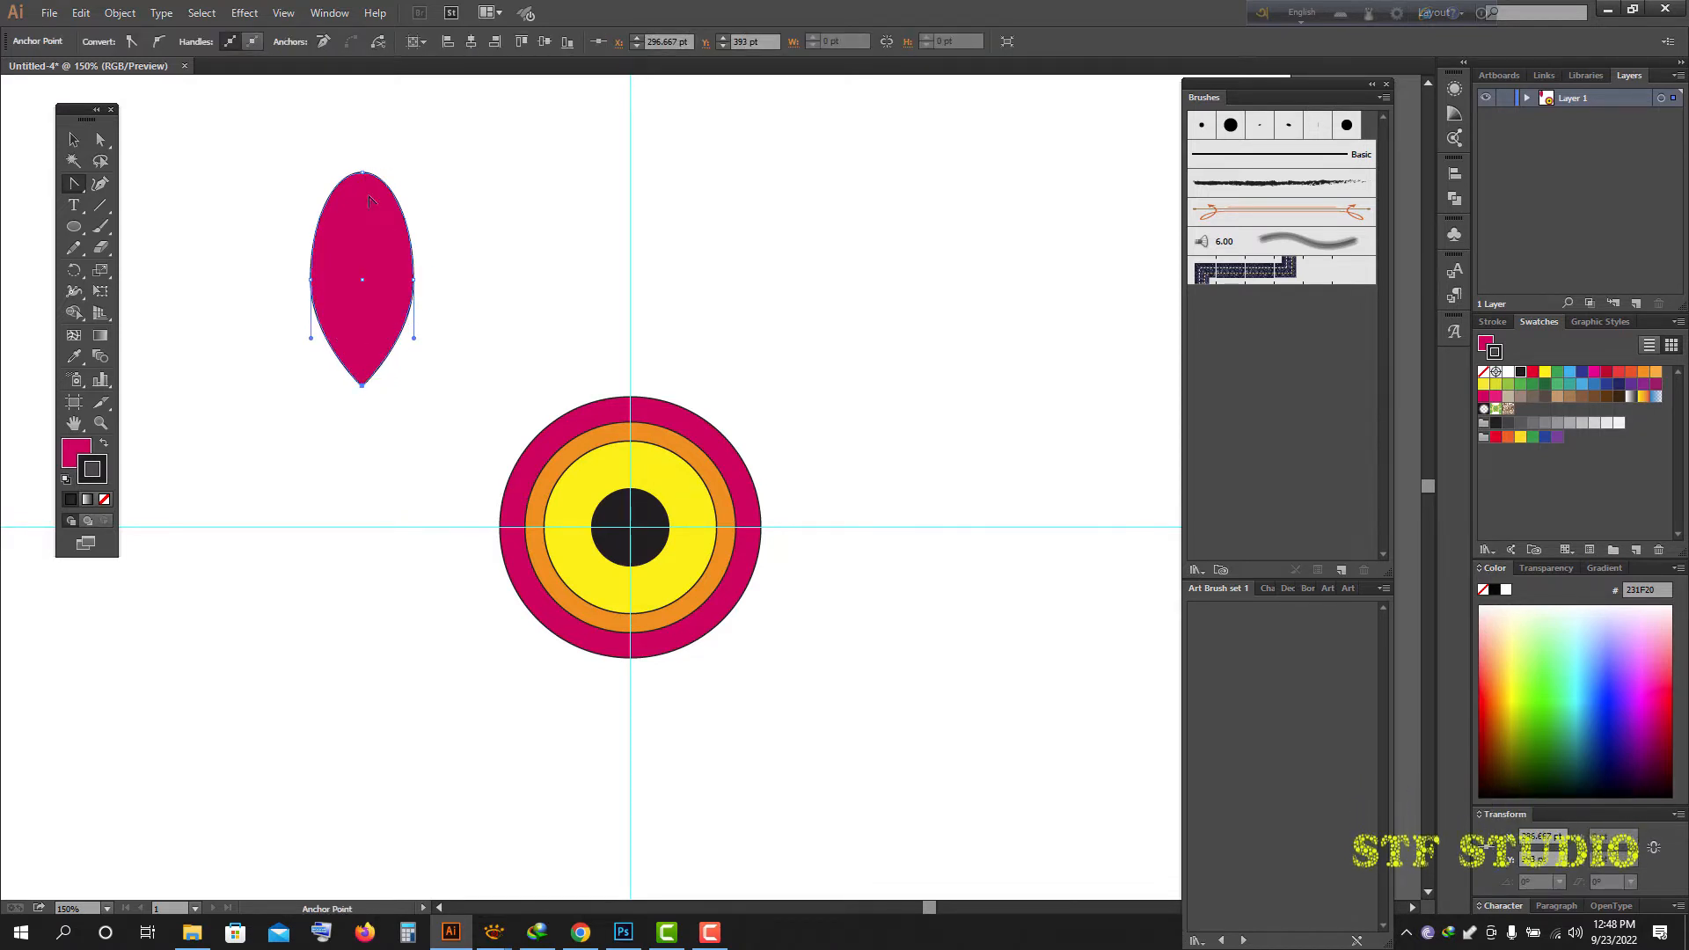
key("ctrl")
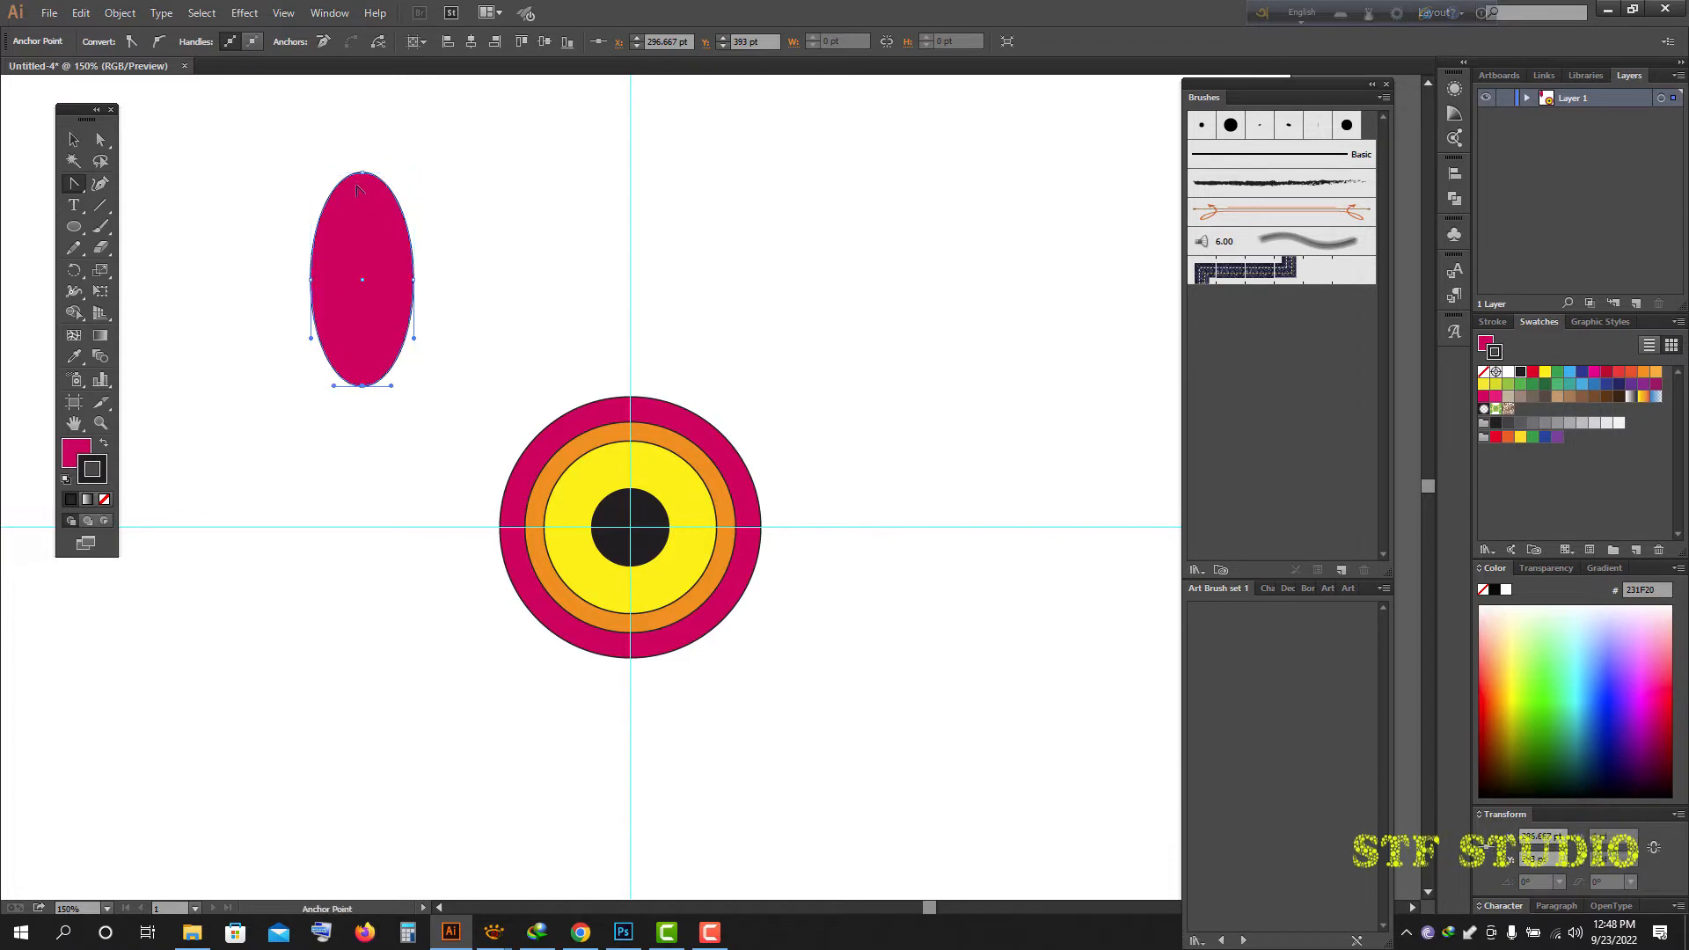
left_click(362, 173)
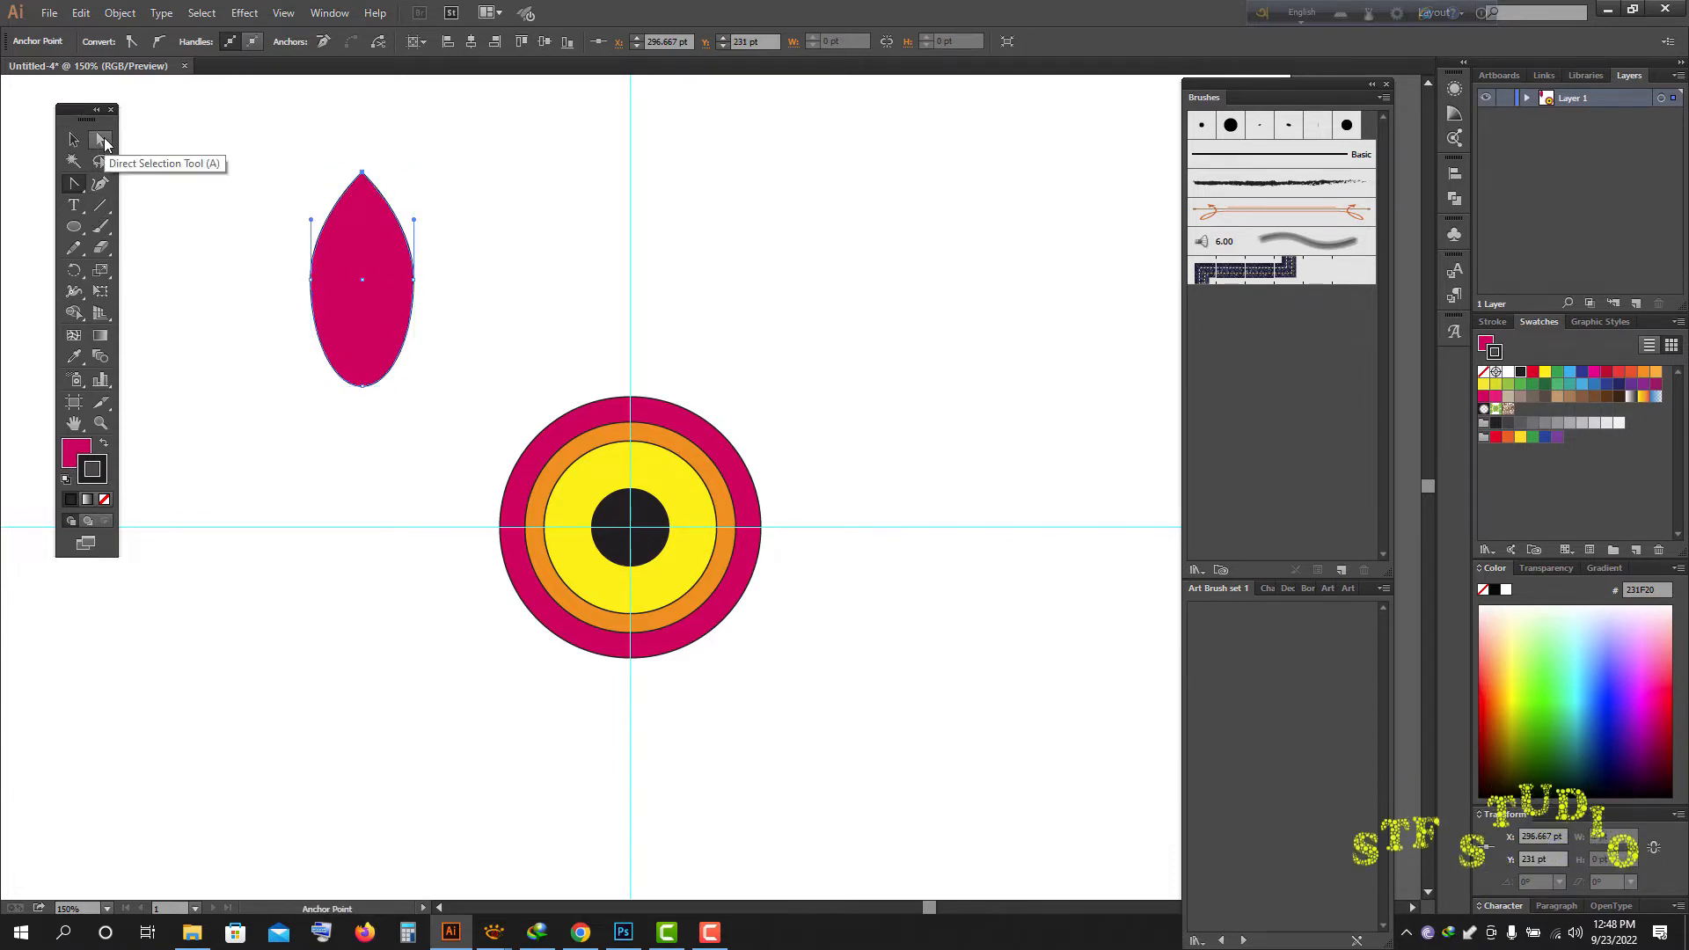
- Lower the shape's two side anchor points to form a petal about 181 pt tall with a notched base
left_click(99, 143)
left_click_drag(272, 259, 443, 309)
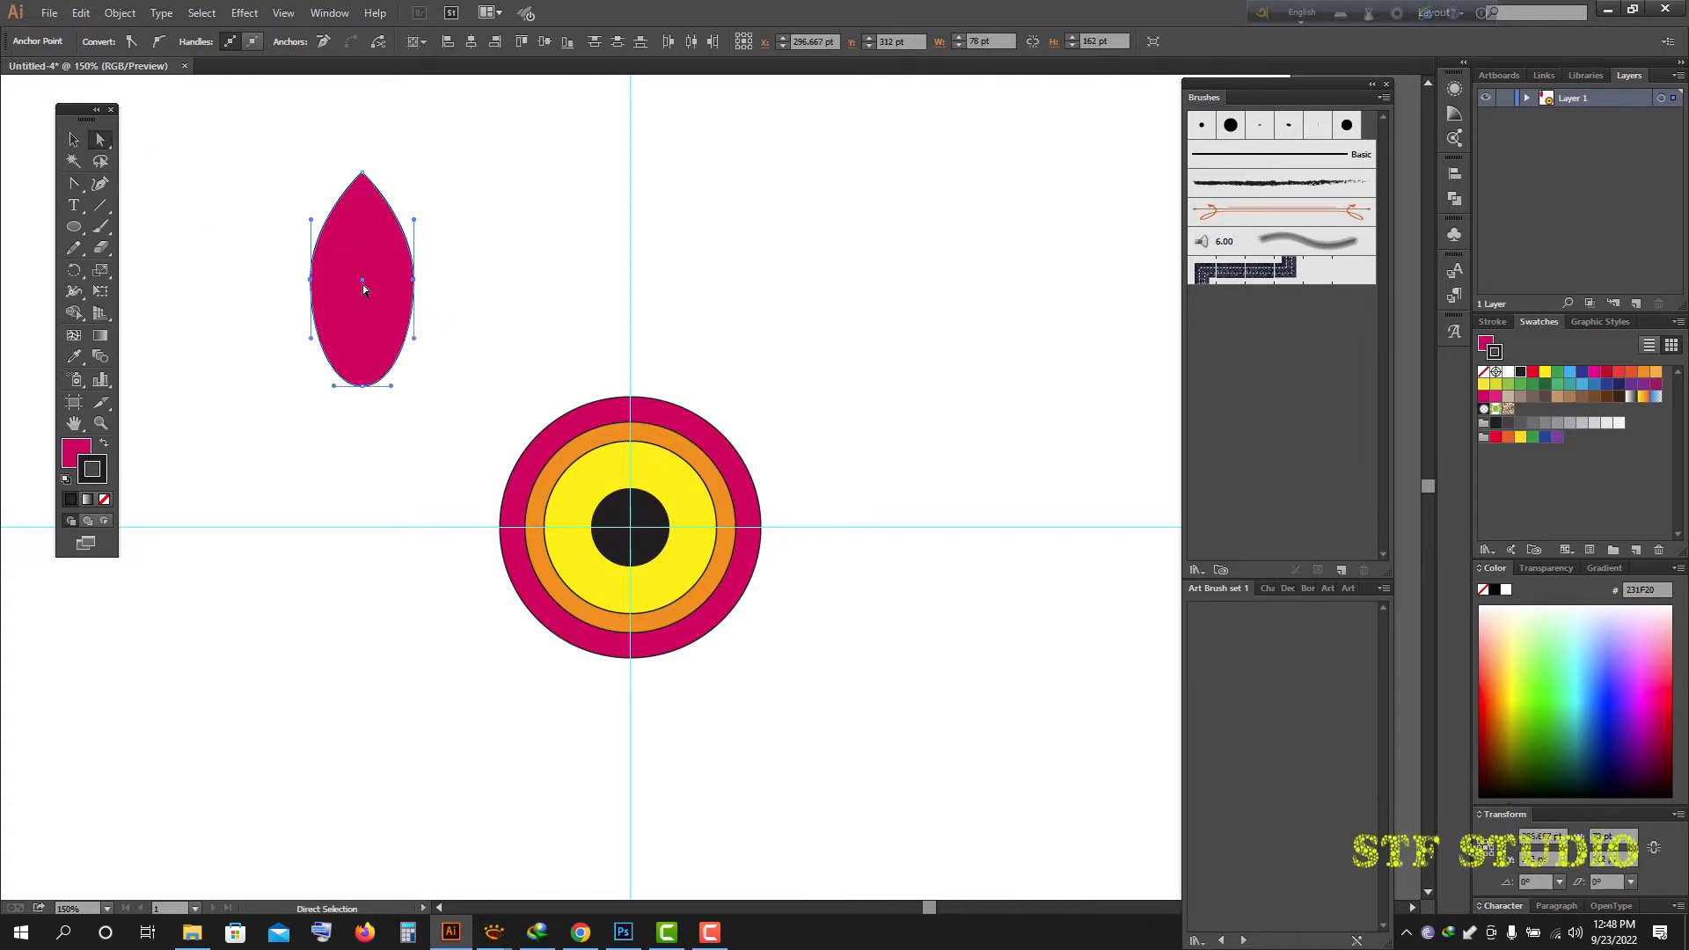
key("shift+Down")
key("shift+Down")
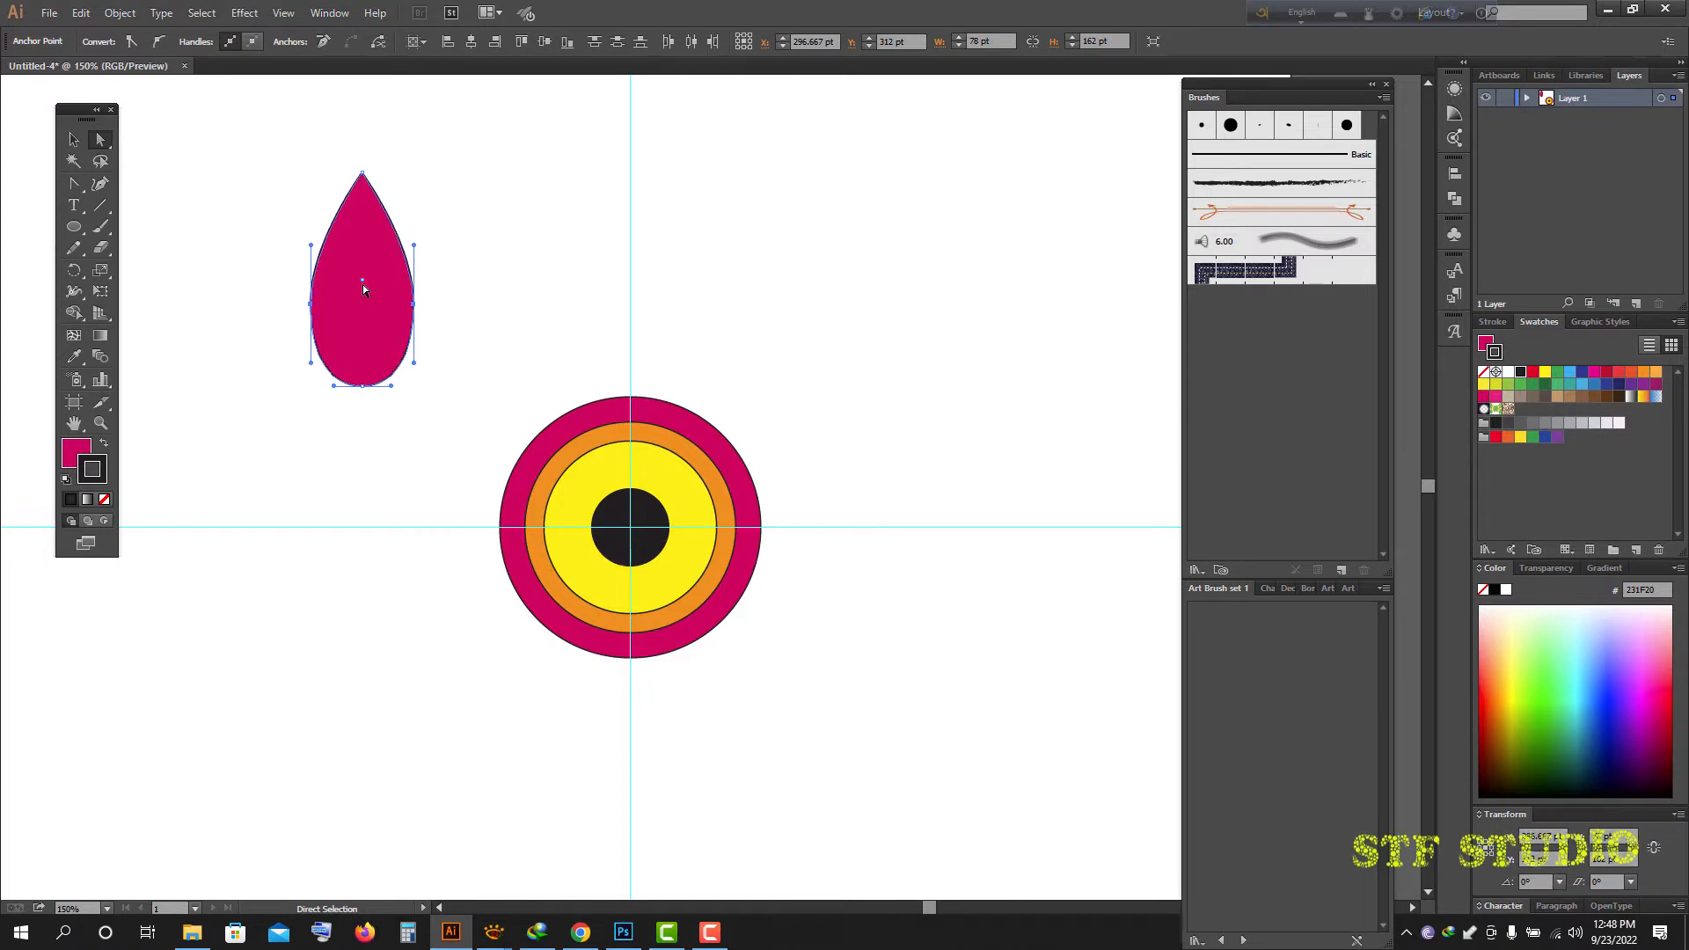
key("shift+Down")
key("shift+Down")
key("shift+Down")
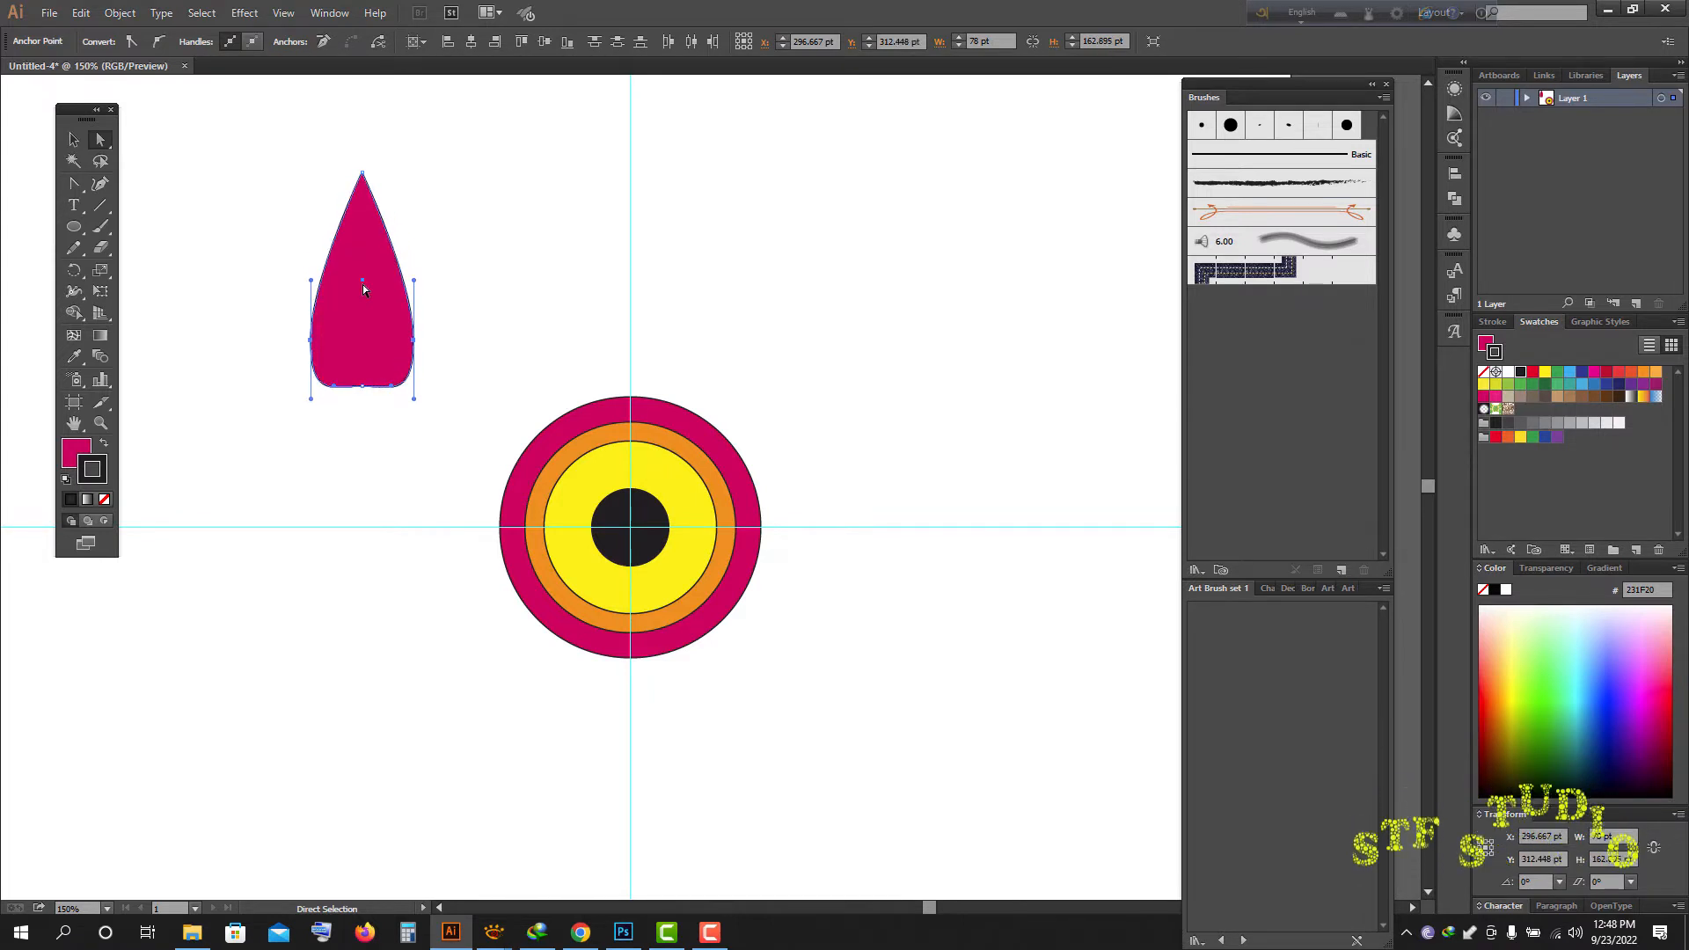
key("shift+Down")
key("shift+Down")
key("shift+Down")
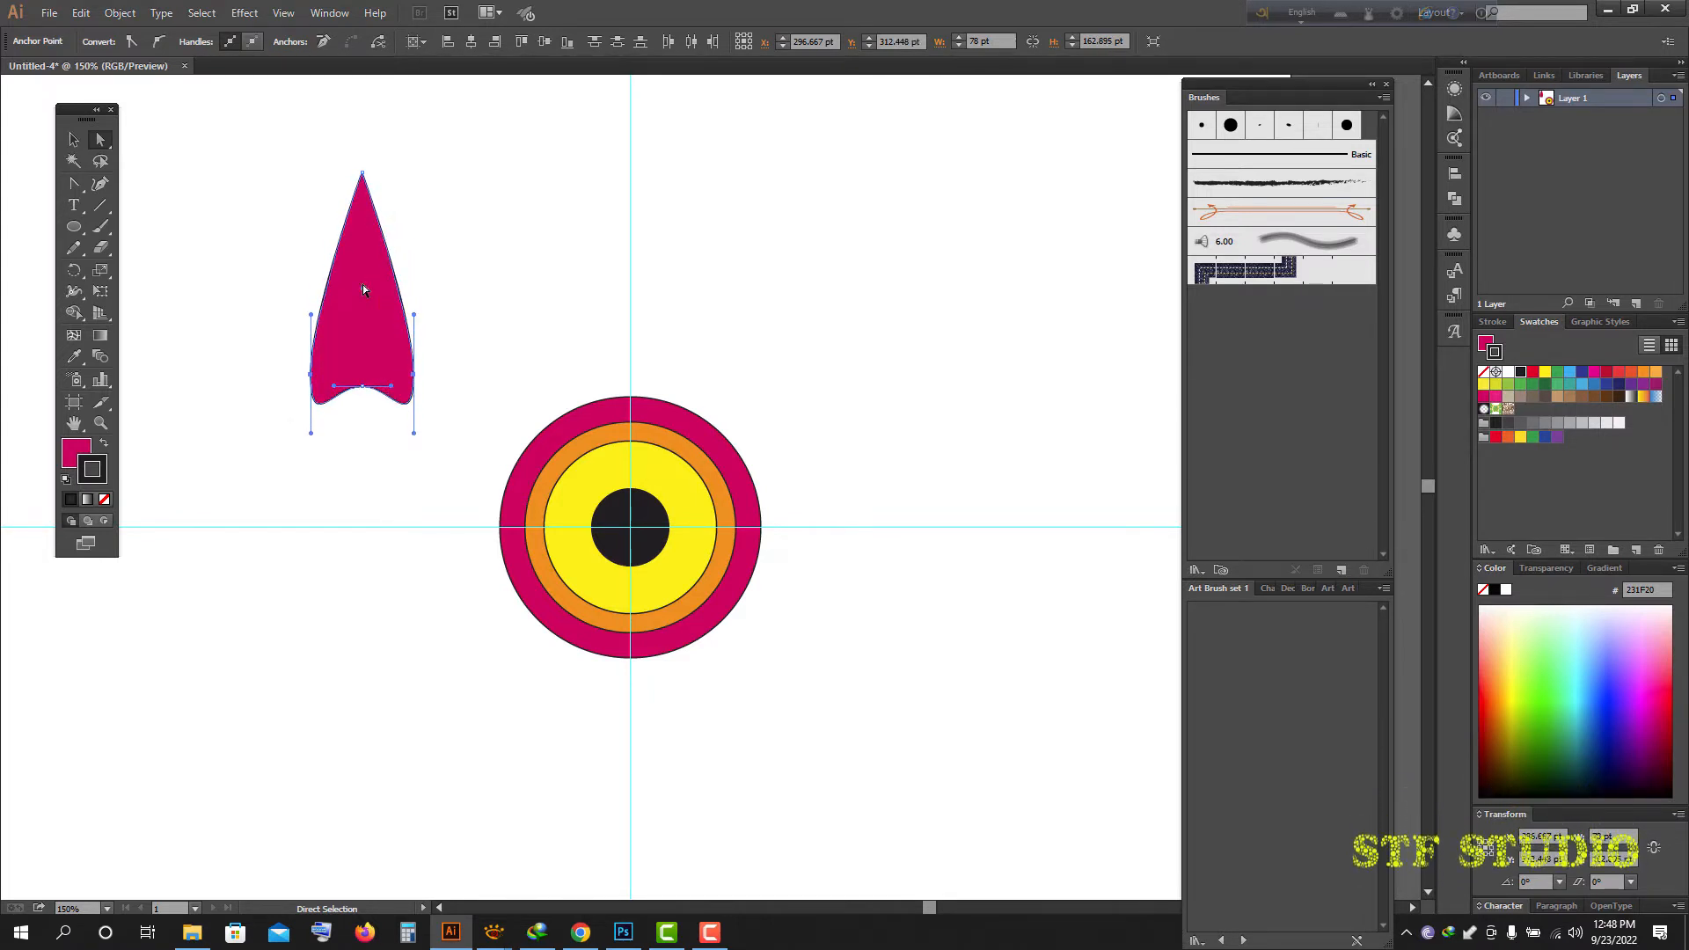
key("shift+Down")
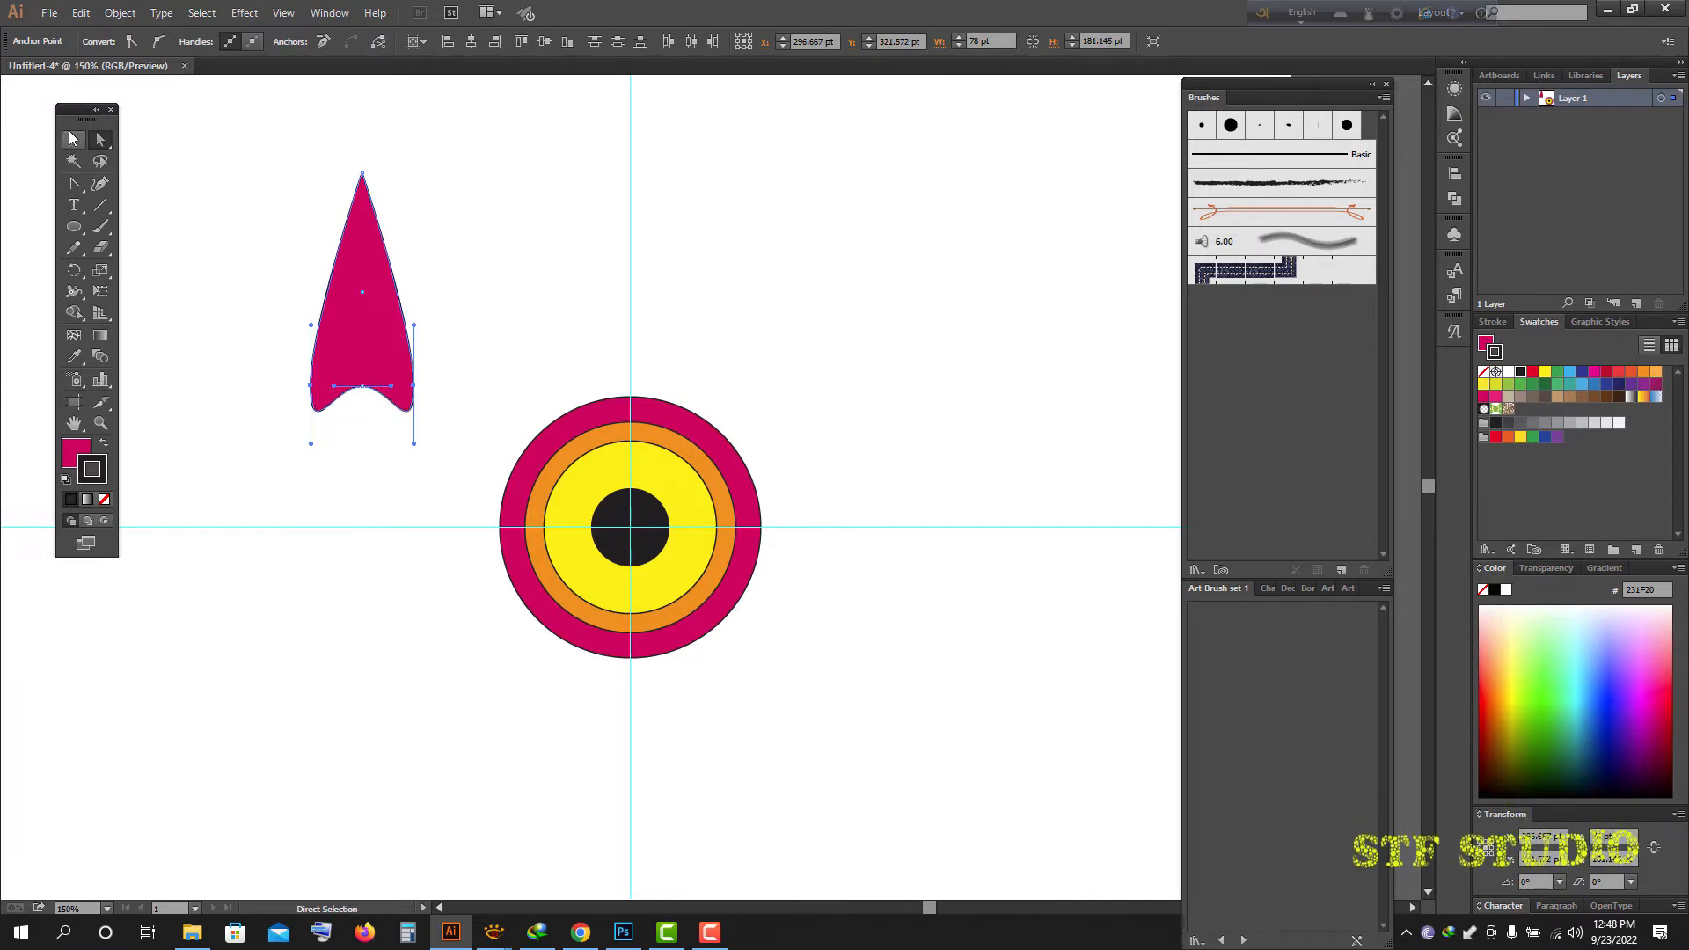
- Move the petal above the concentric circles, centered on the vertical guide at about X 500 pt, Y 294 pt
left_click_drag(351, 253, 630, 209)
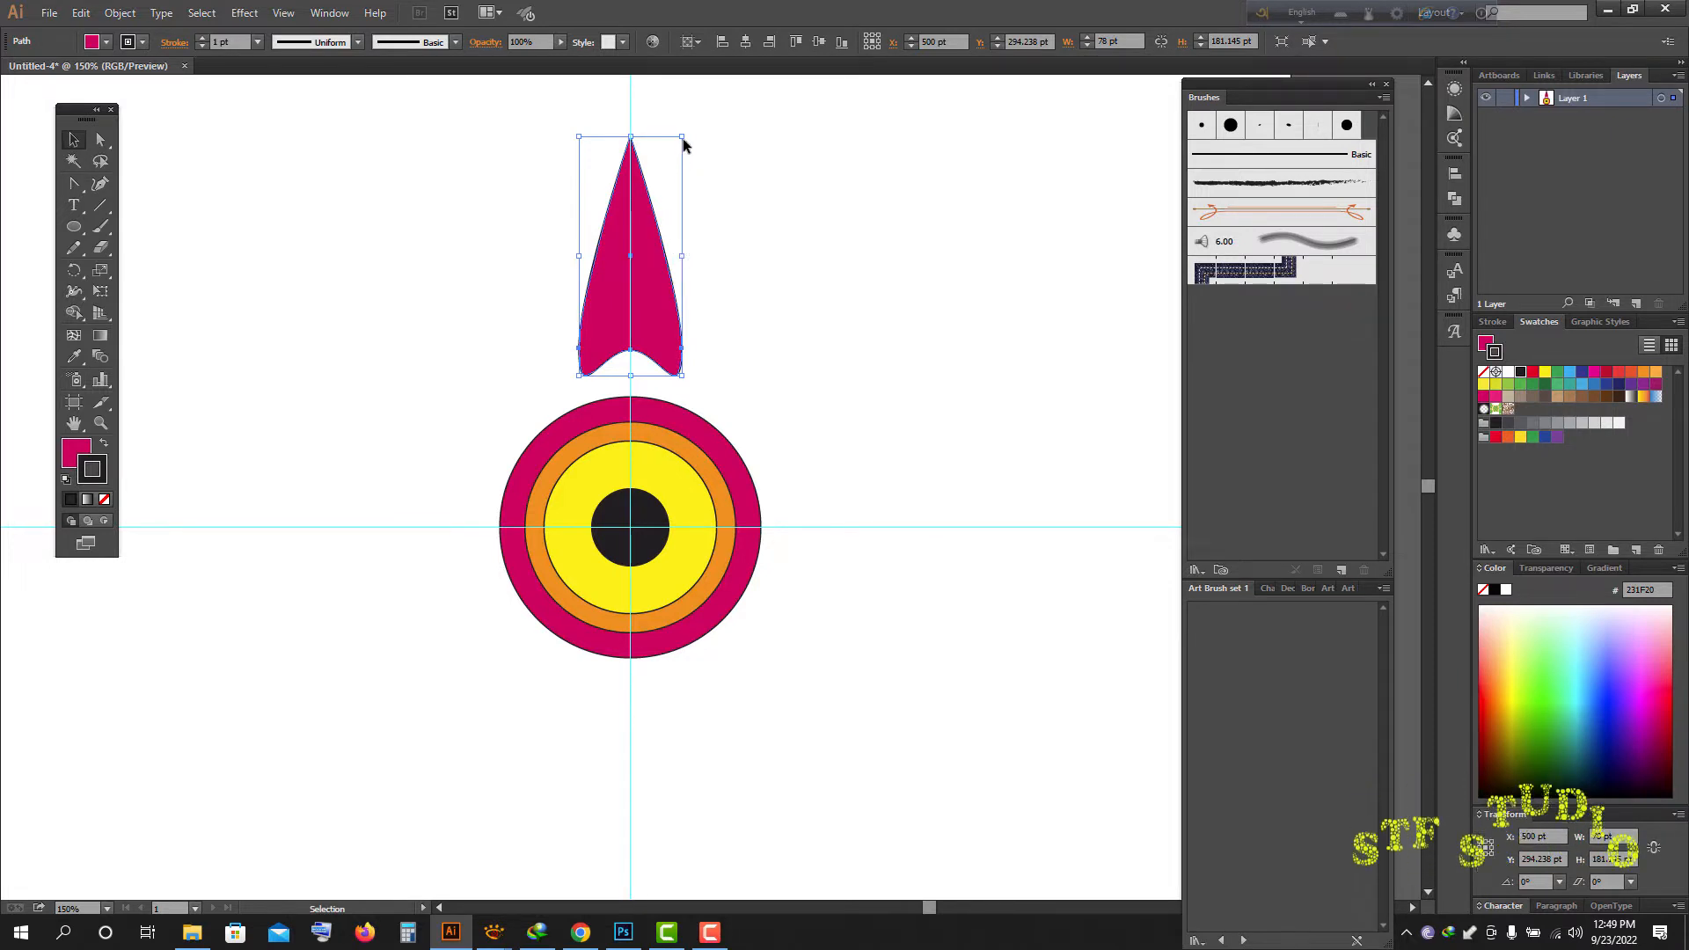
key("a")
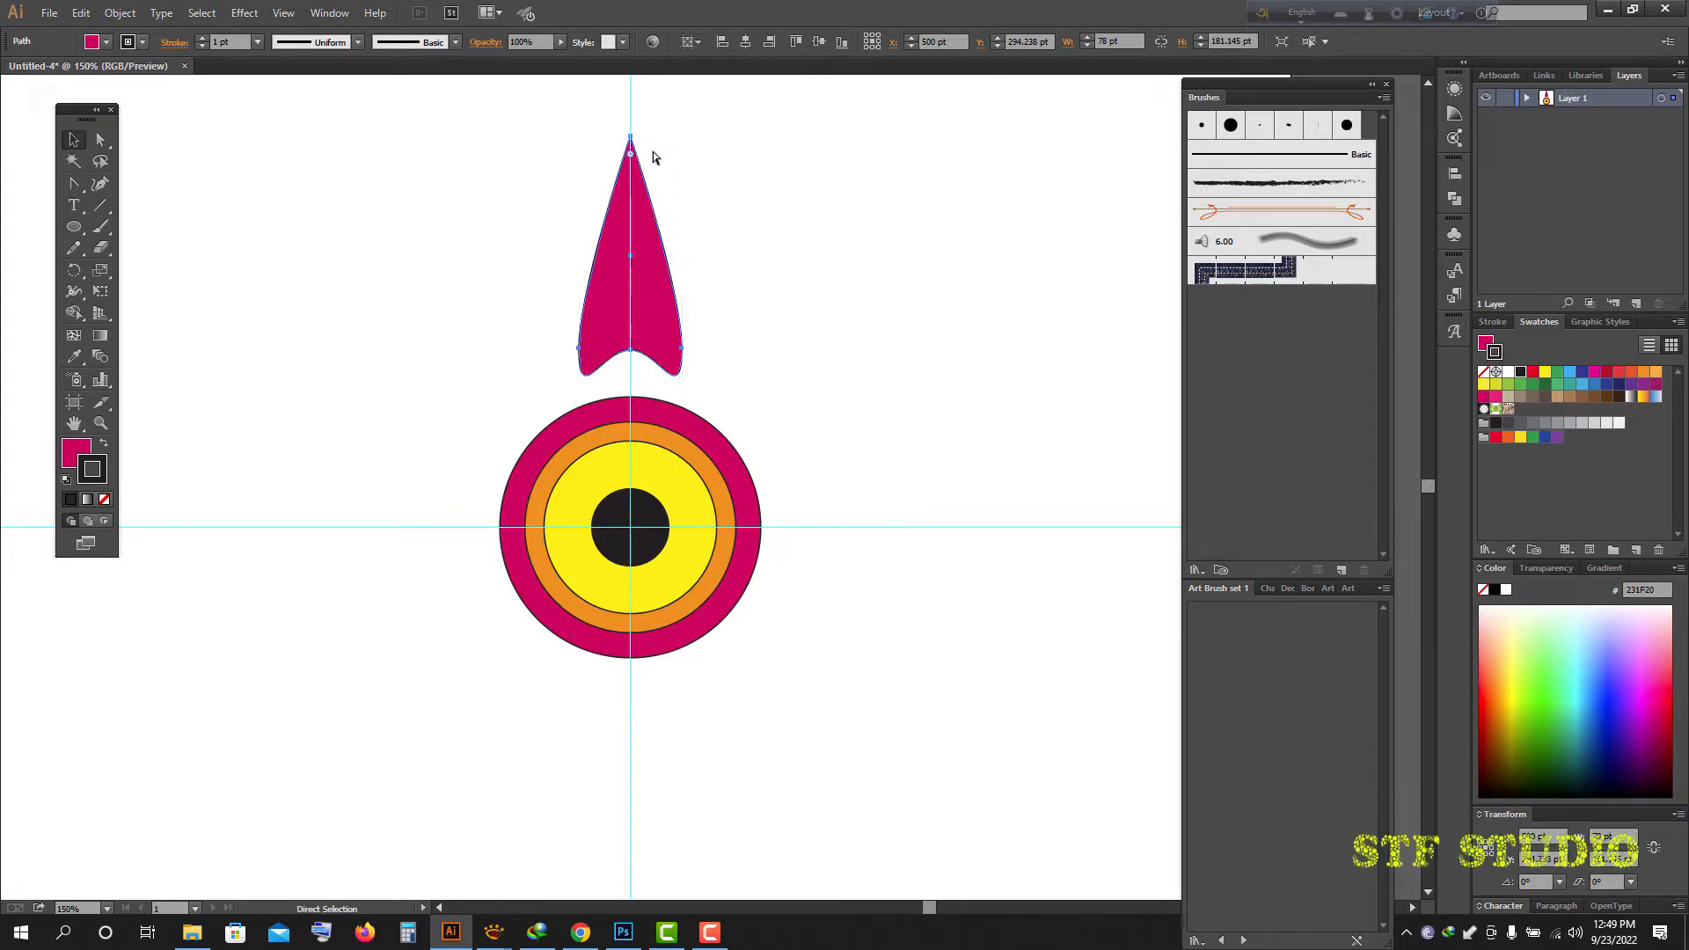
key("v")
- Create a CMYK Cyan copy of the petal, scaled to about 43 × 99 pt and centered horizontally at the original's base
left_click_drag(684, 136, 636, 245)
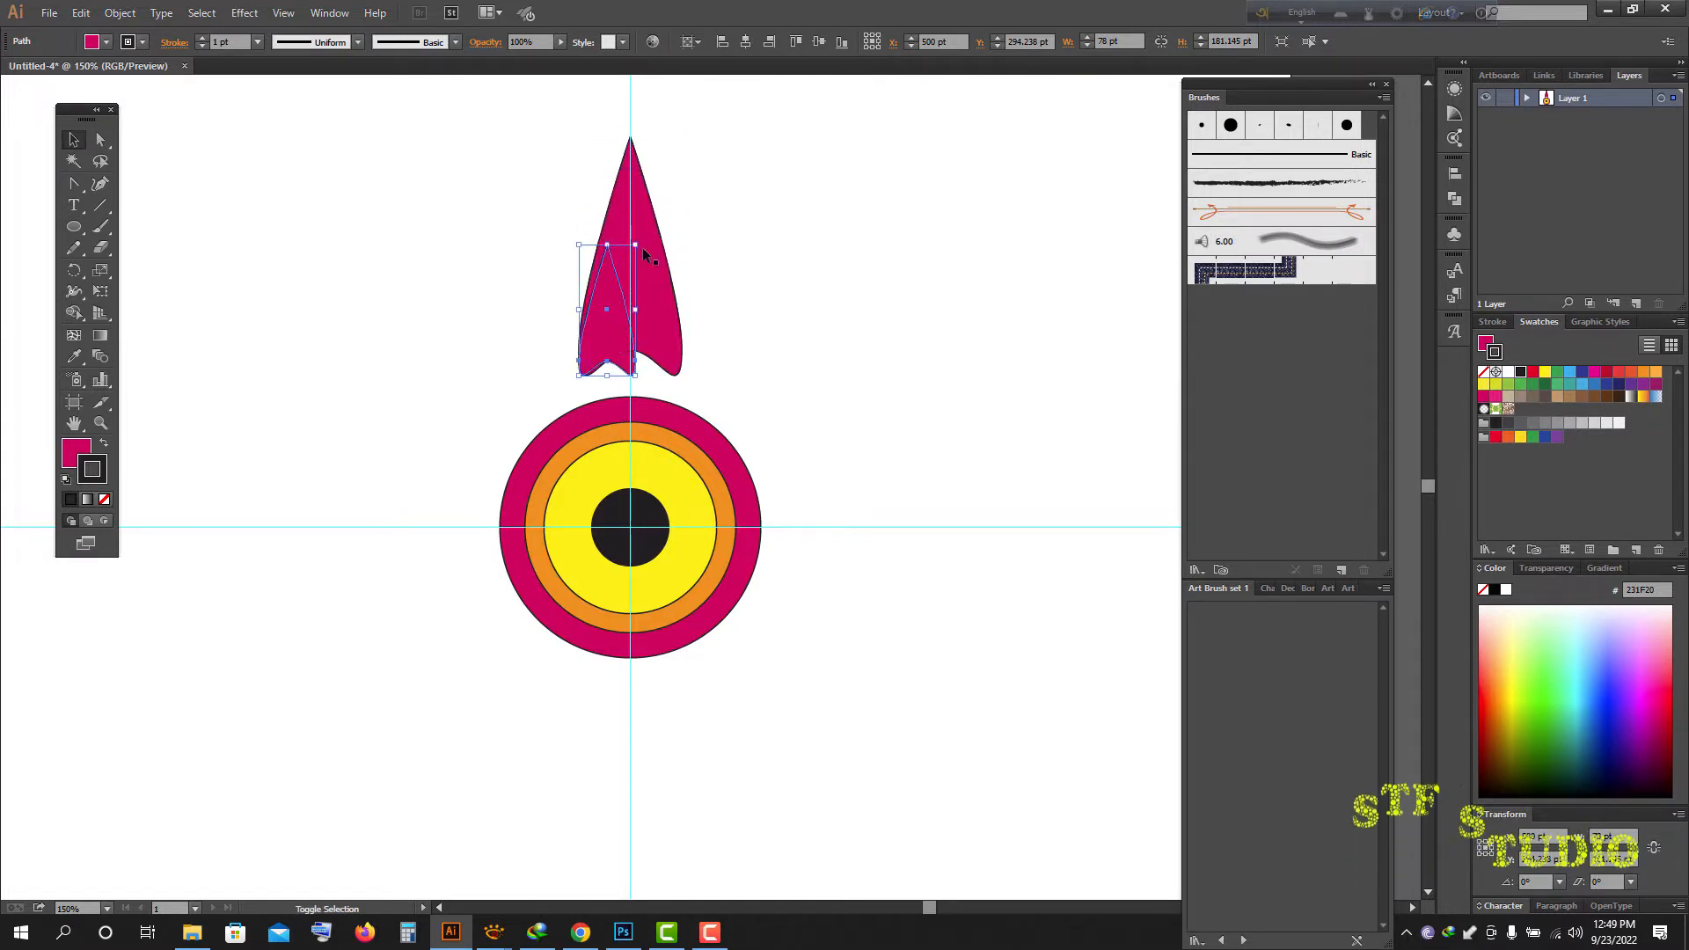
left_click(746, 42)
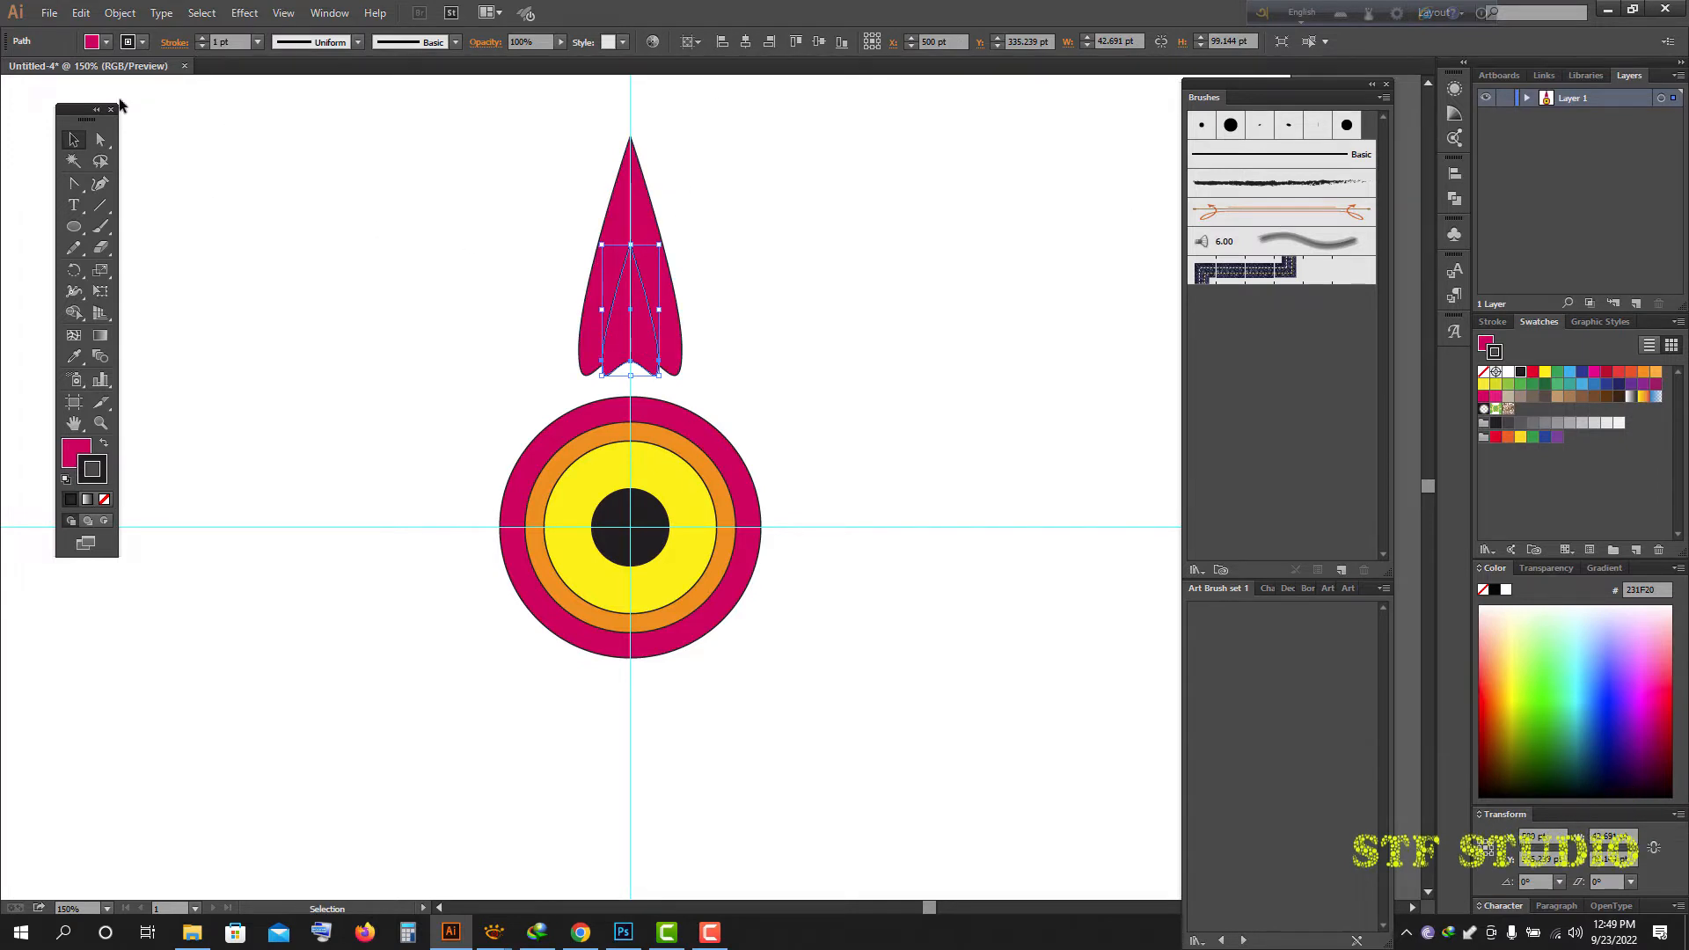
left_click(105, 43)
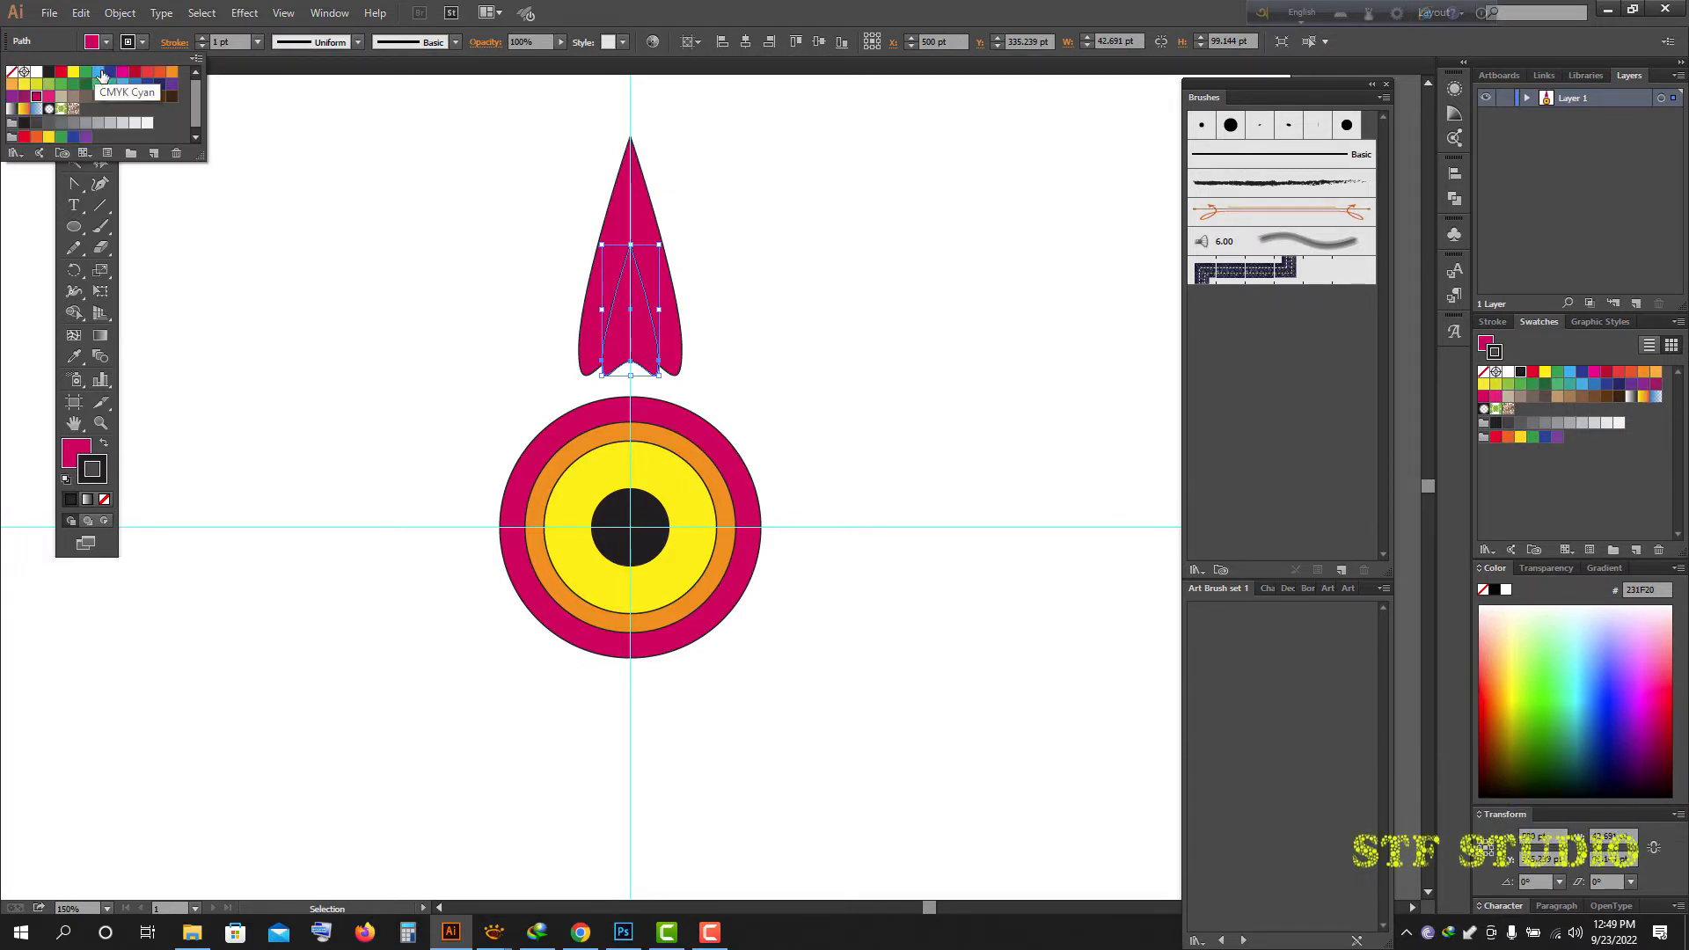
left_click(101, 74)
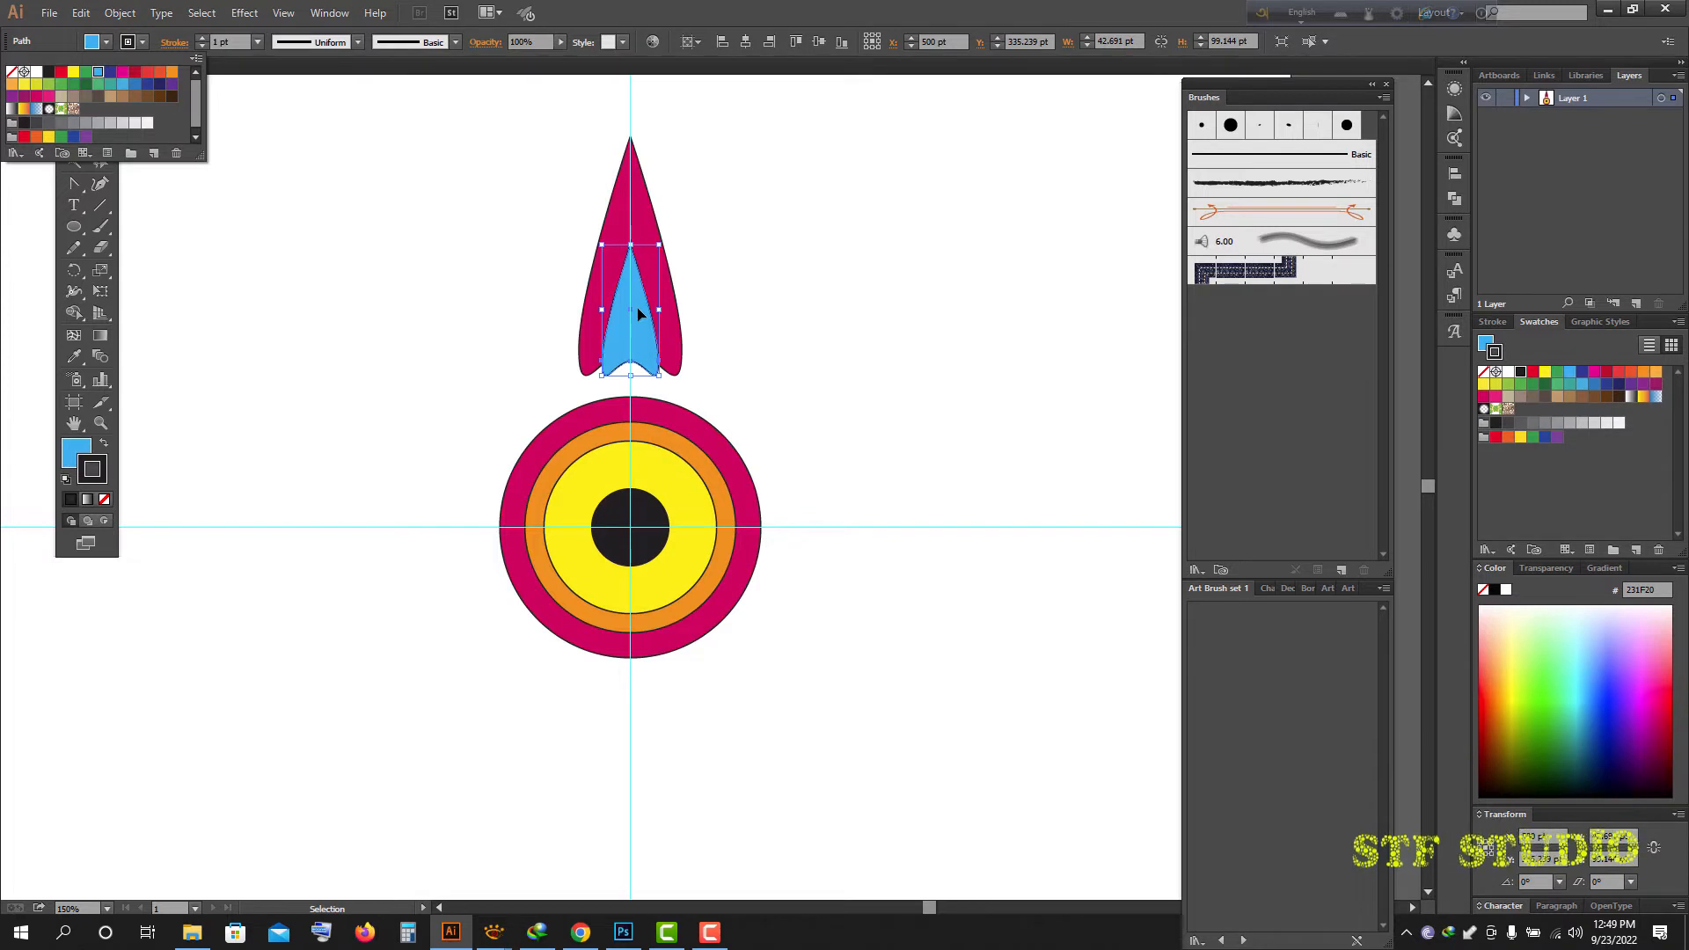
- Enlarge the cyan petal to about 48 × 110 pt, center it horizontally, and raise it to about Y 317 pt inside the magenta petal
left_click(667, 225, "shift")
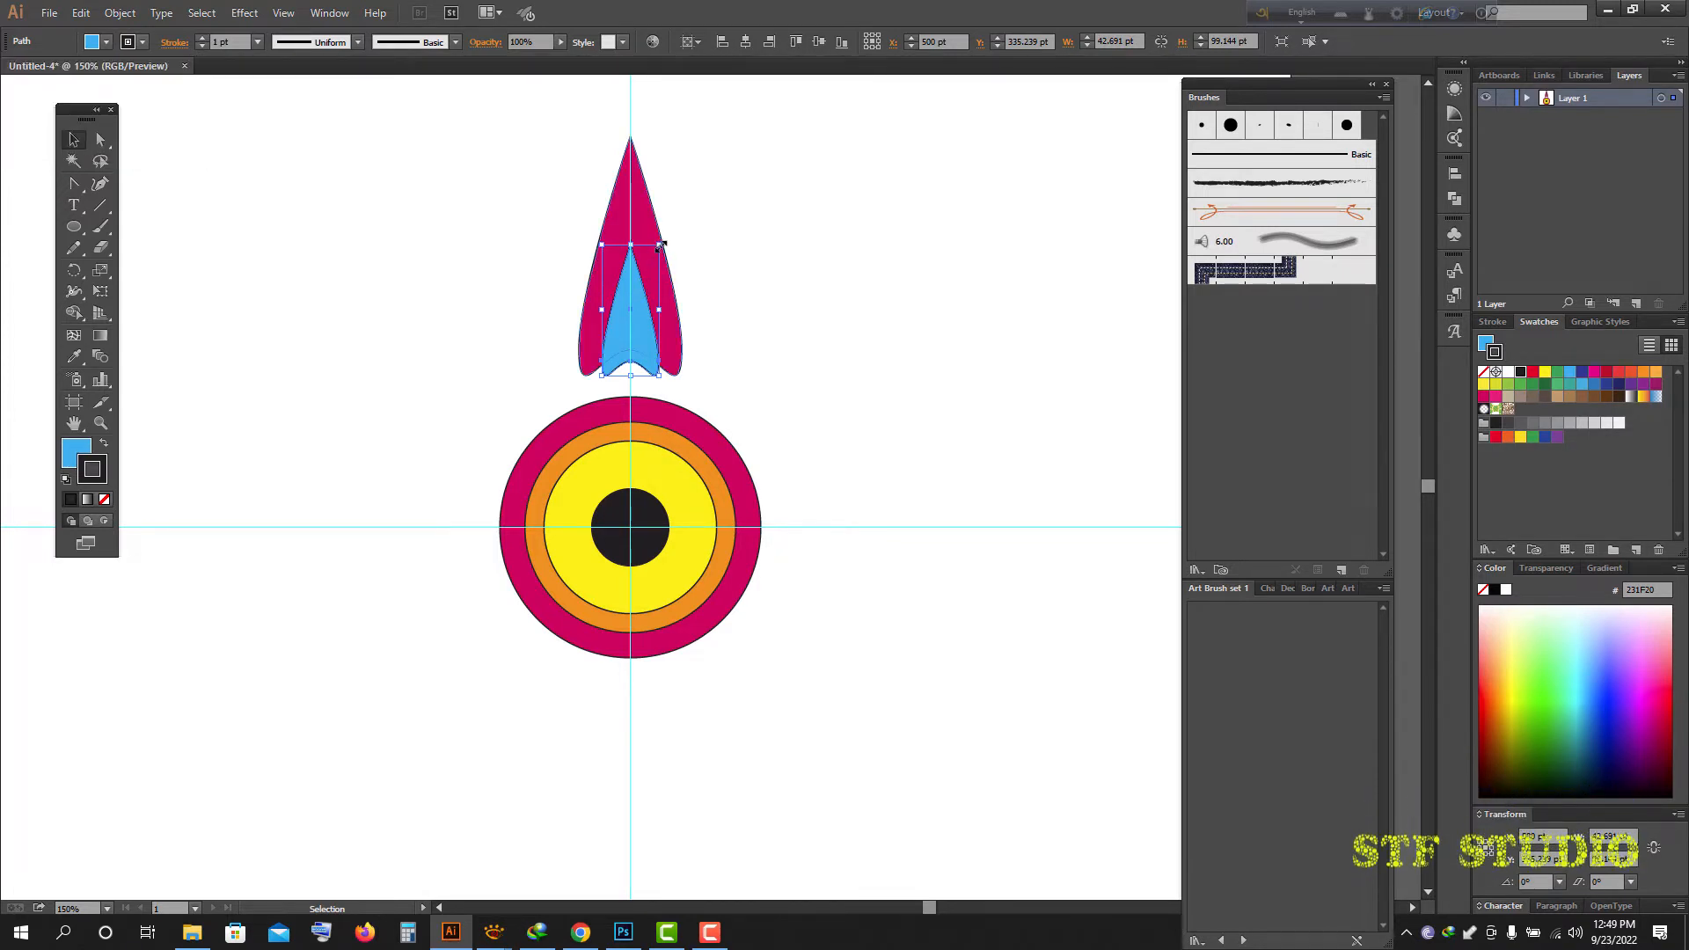
left_click_drag(659, 245, 674, 231)
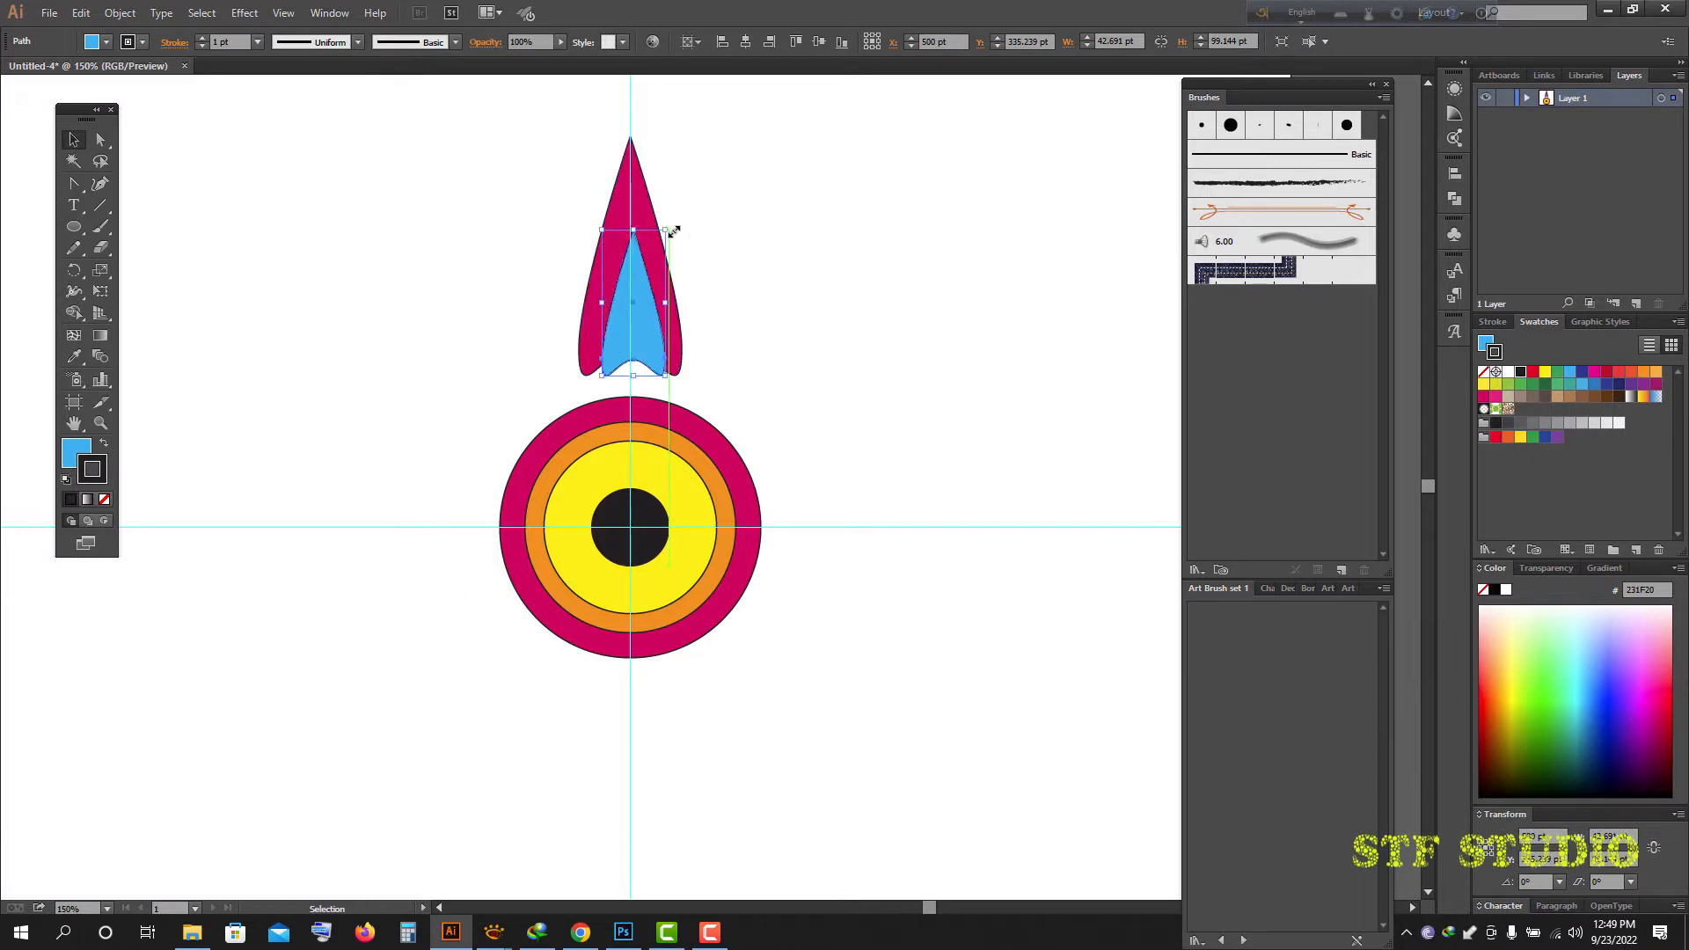
left_click(745, 41)
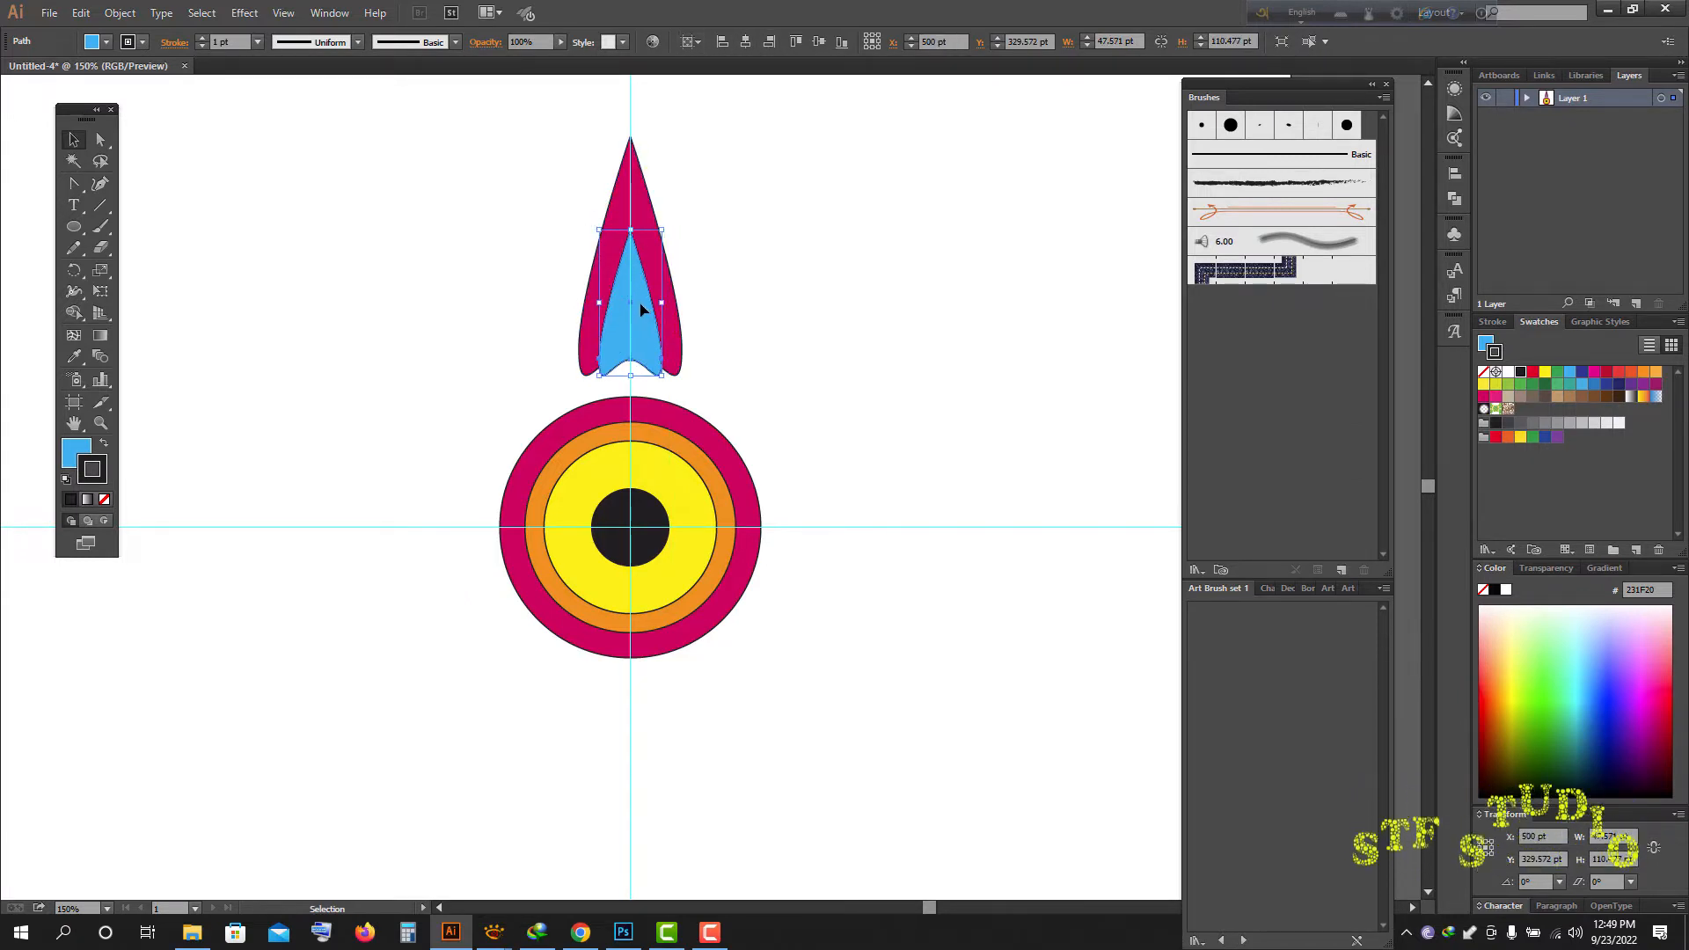
left_click_drag(648, 316, 649, 296)
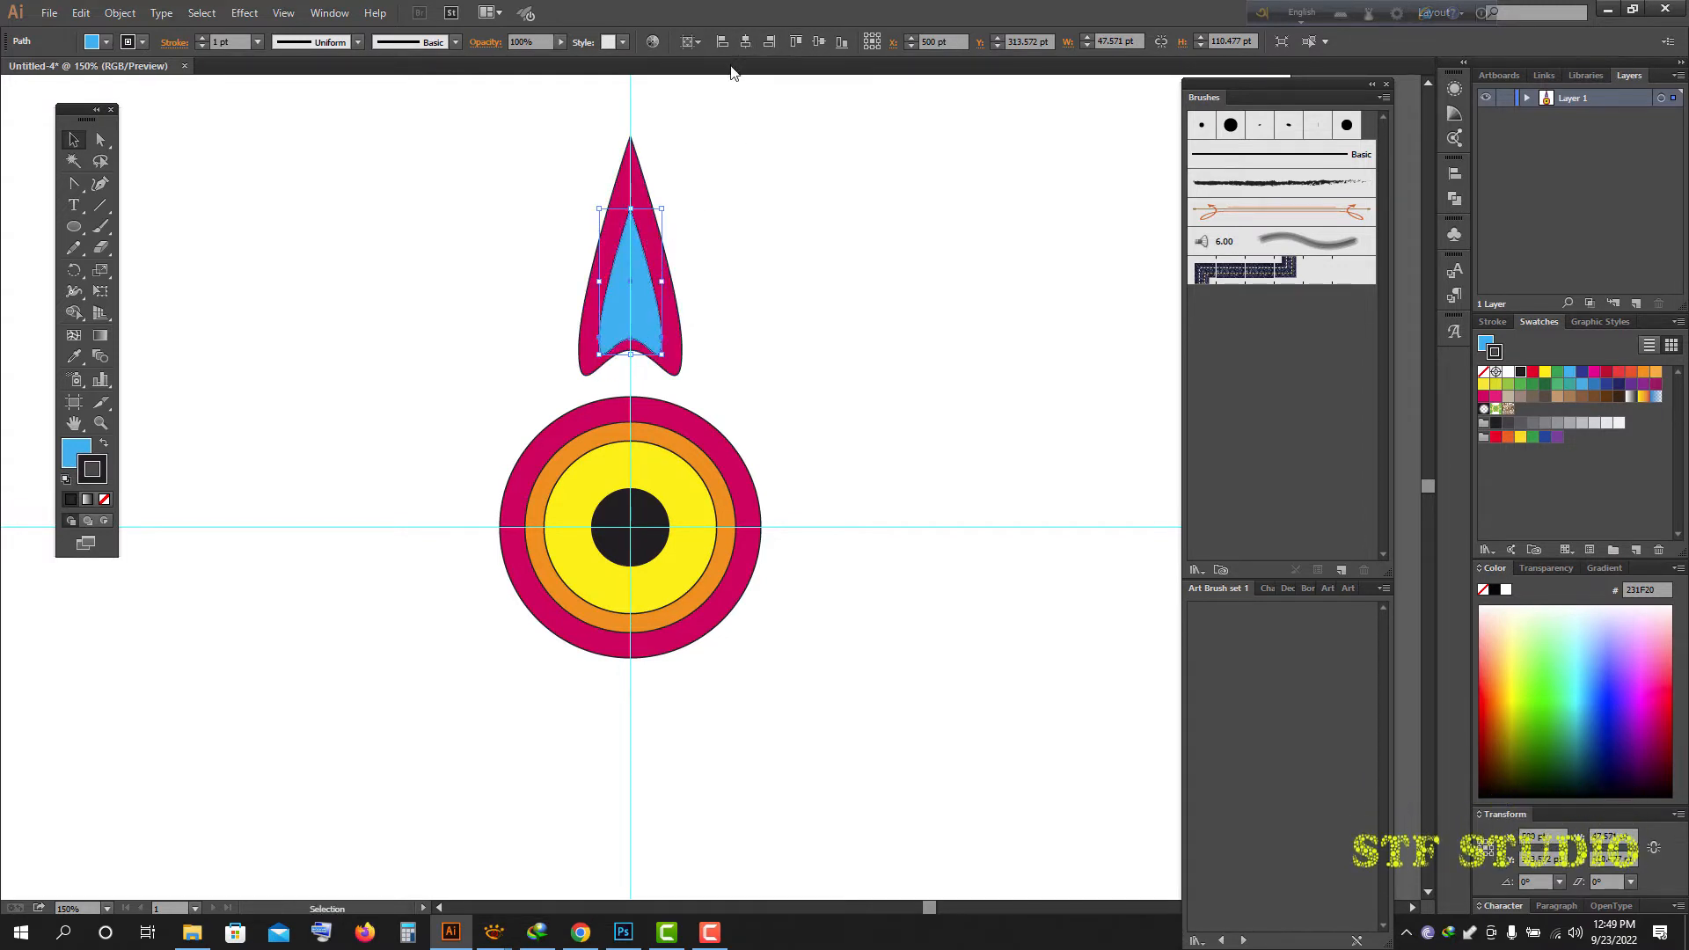
key("Down")
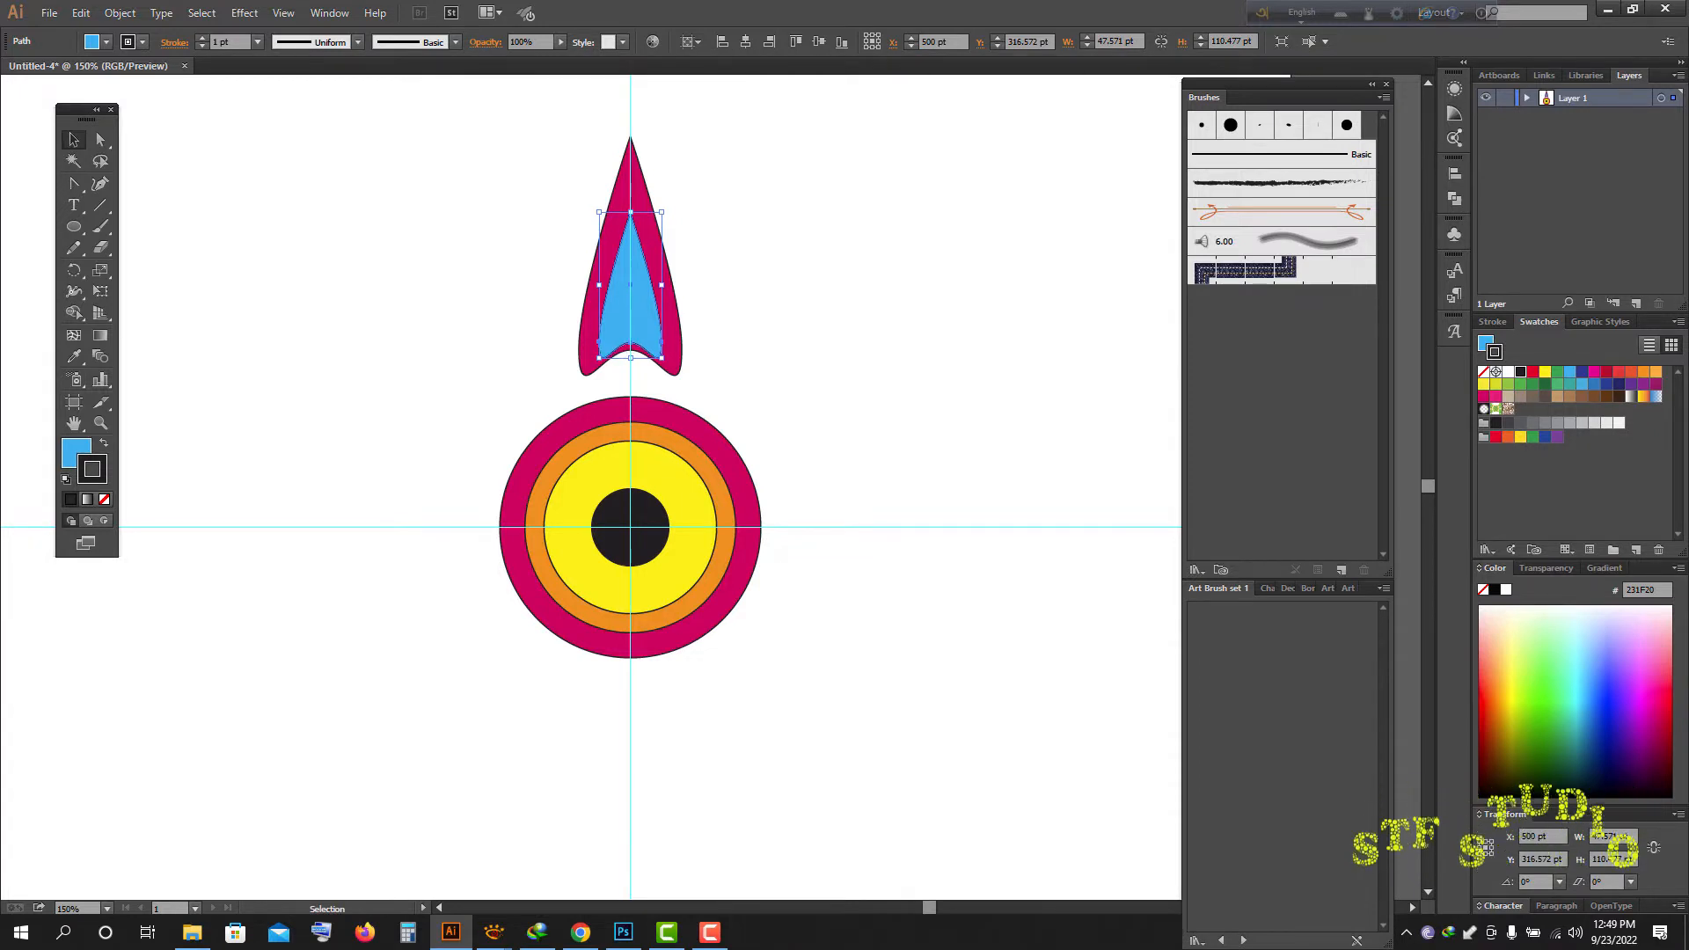
- Create a red-filled copy of the cyan petal, scaled to about 30 × 70 pt and centered on the vertical guide
key("a")
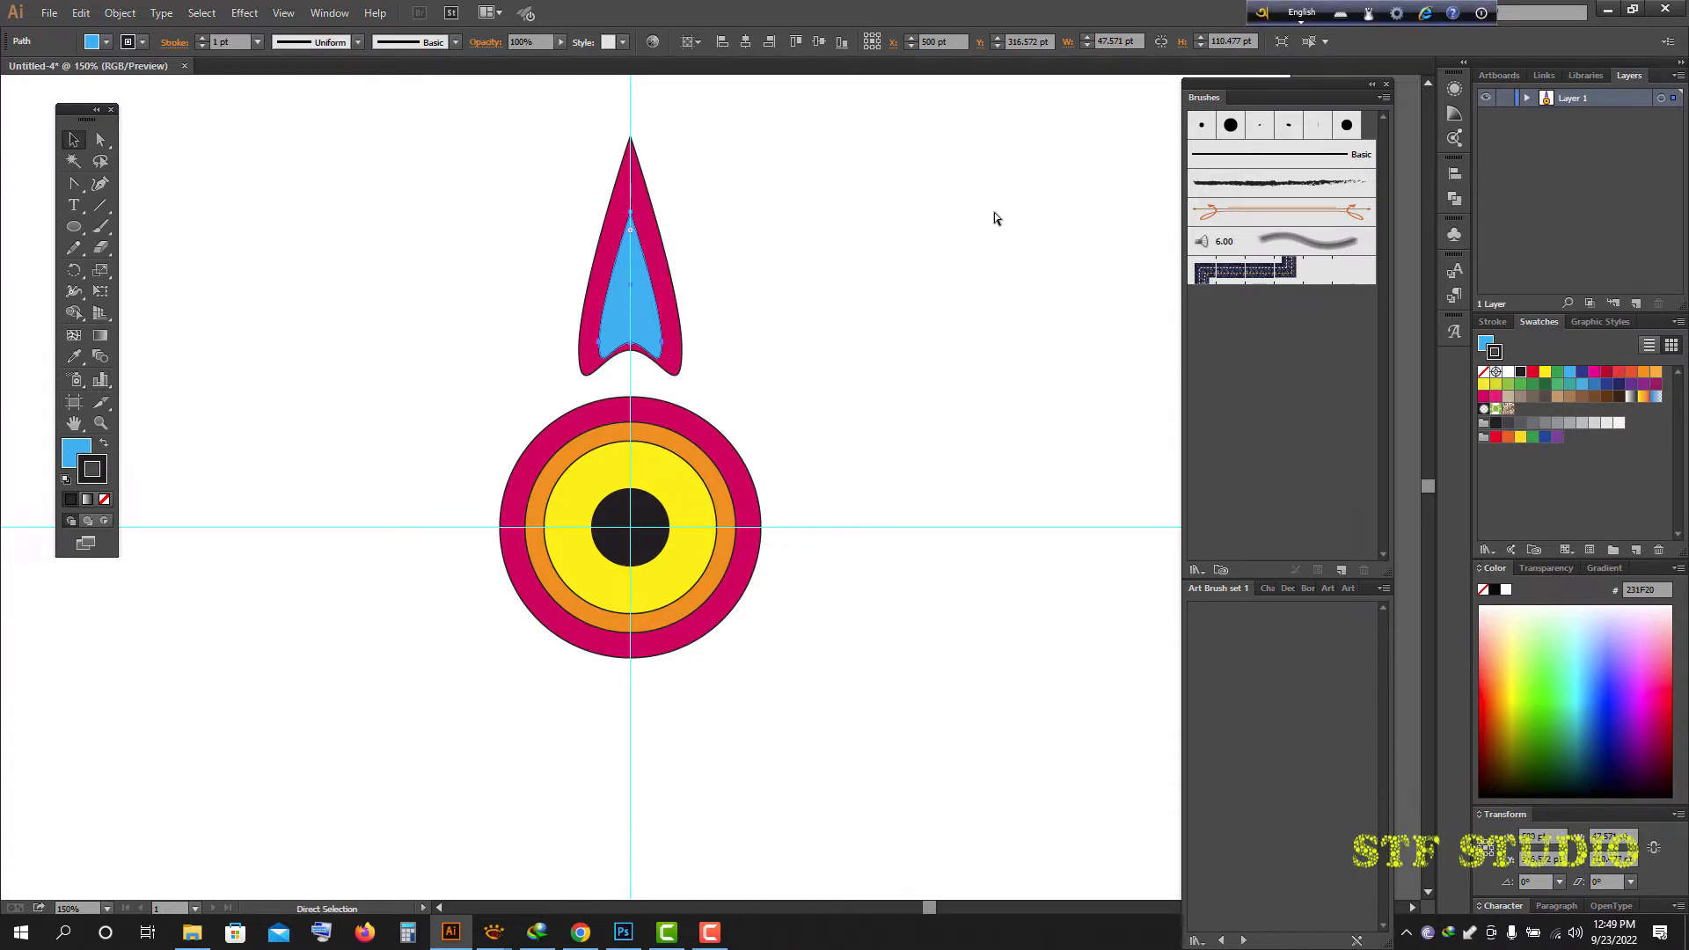
key("v")
left_click_drag(661, 211, 639, 265)
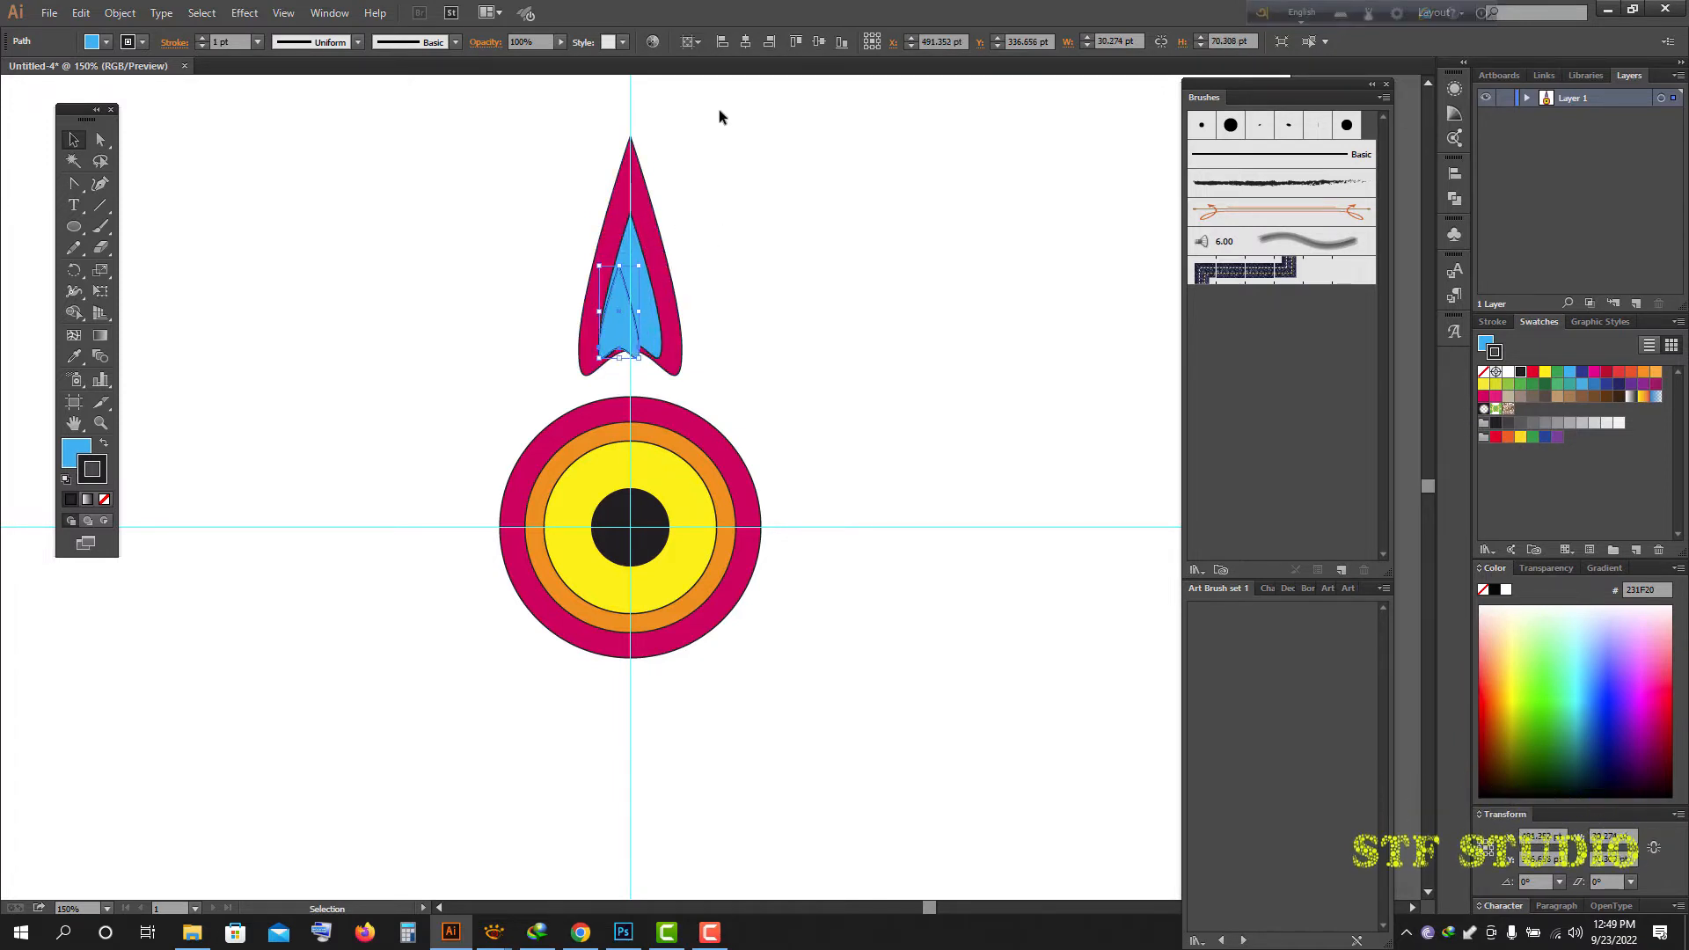
left_click(746, 41)
left_click(105, 41)
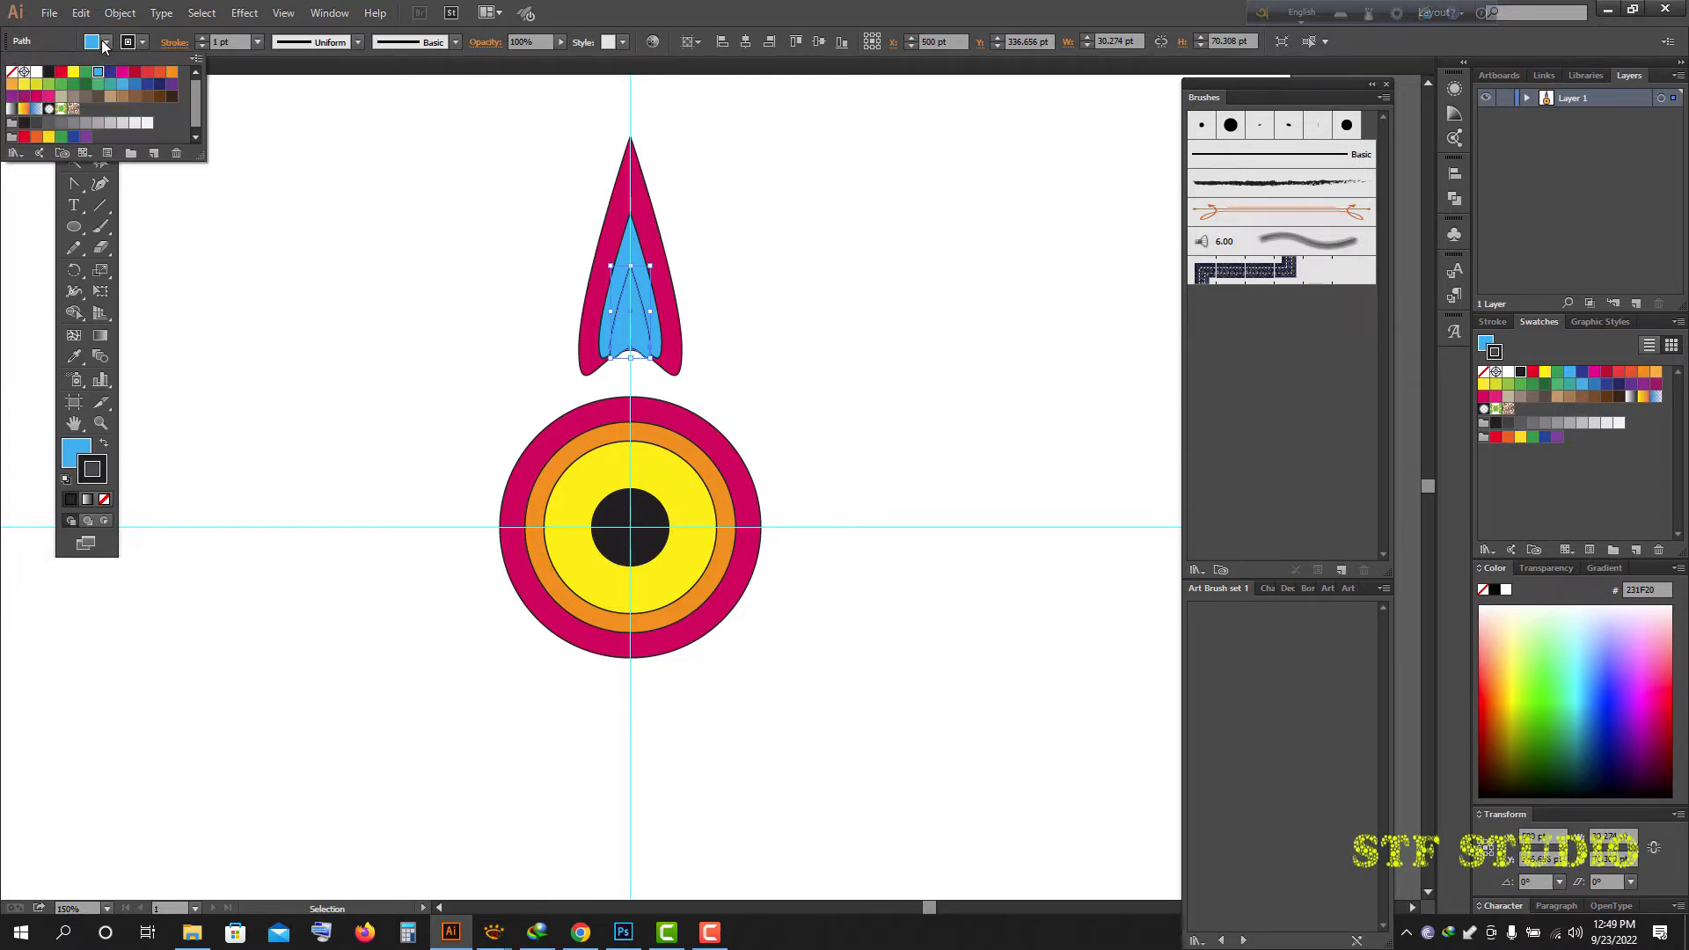
left_click(147, 73)
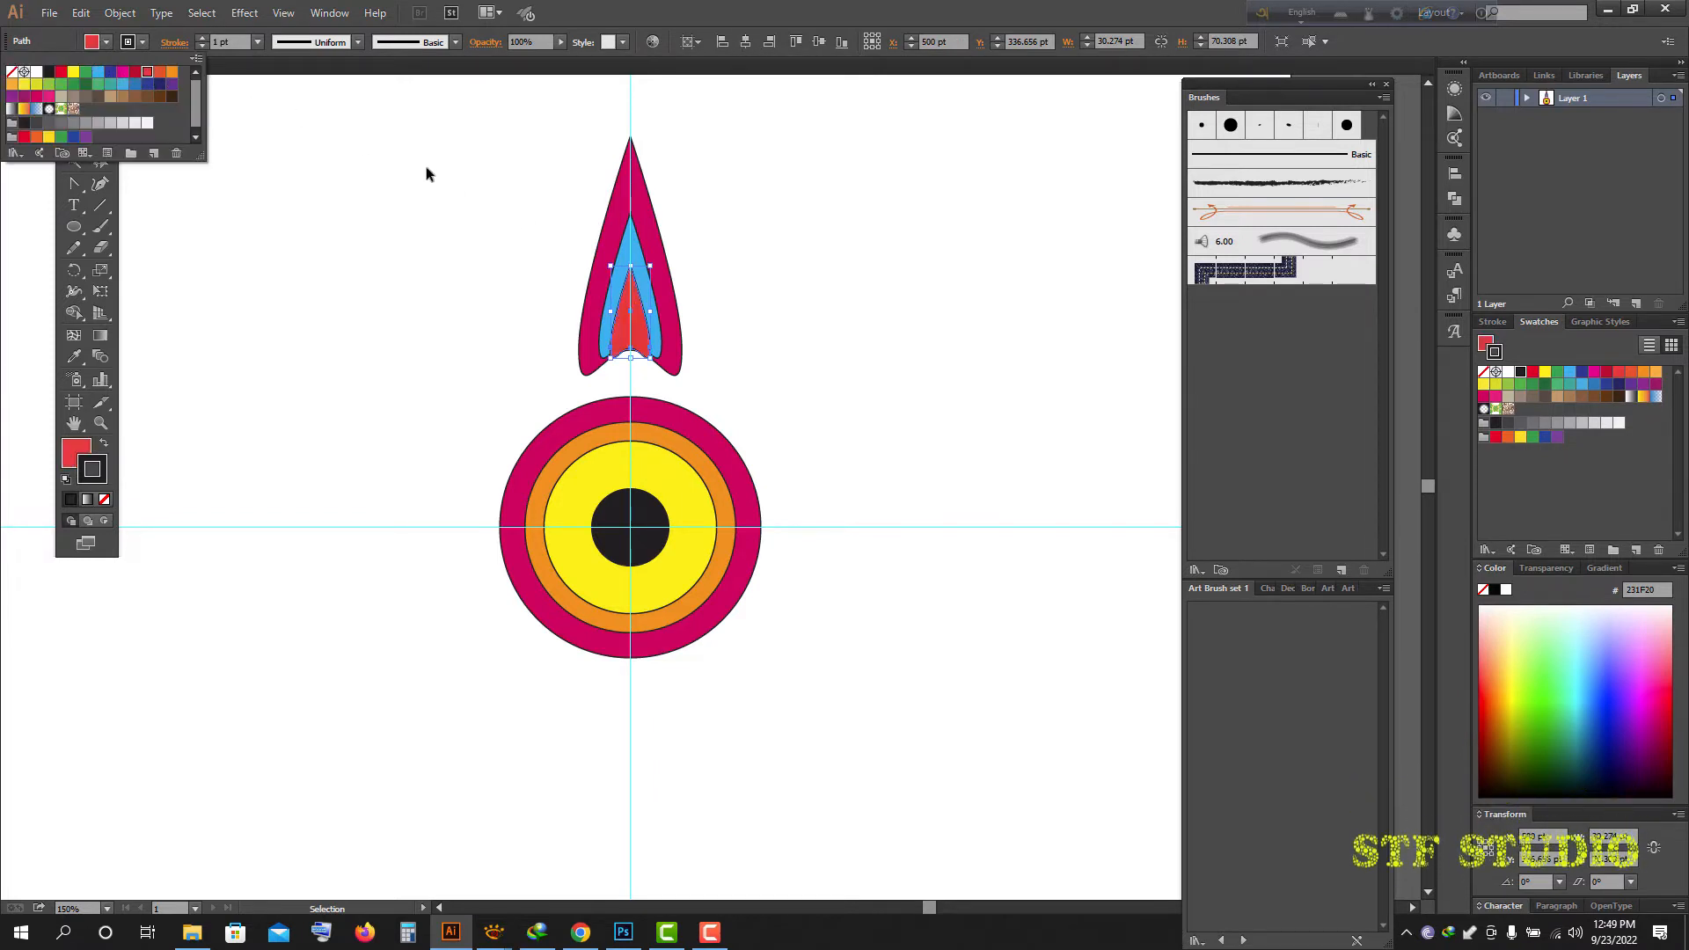
key("Escape")
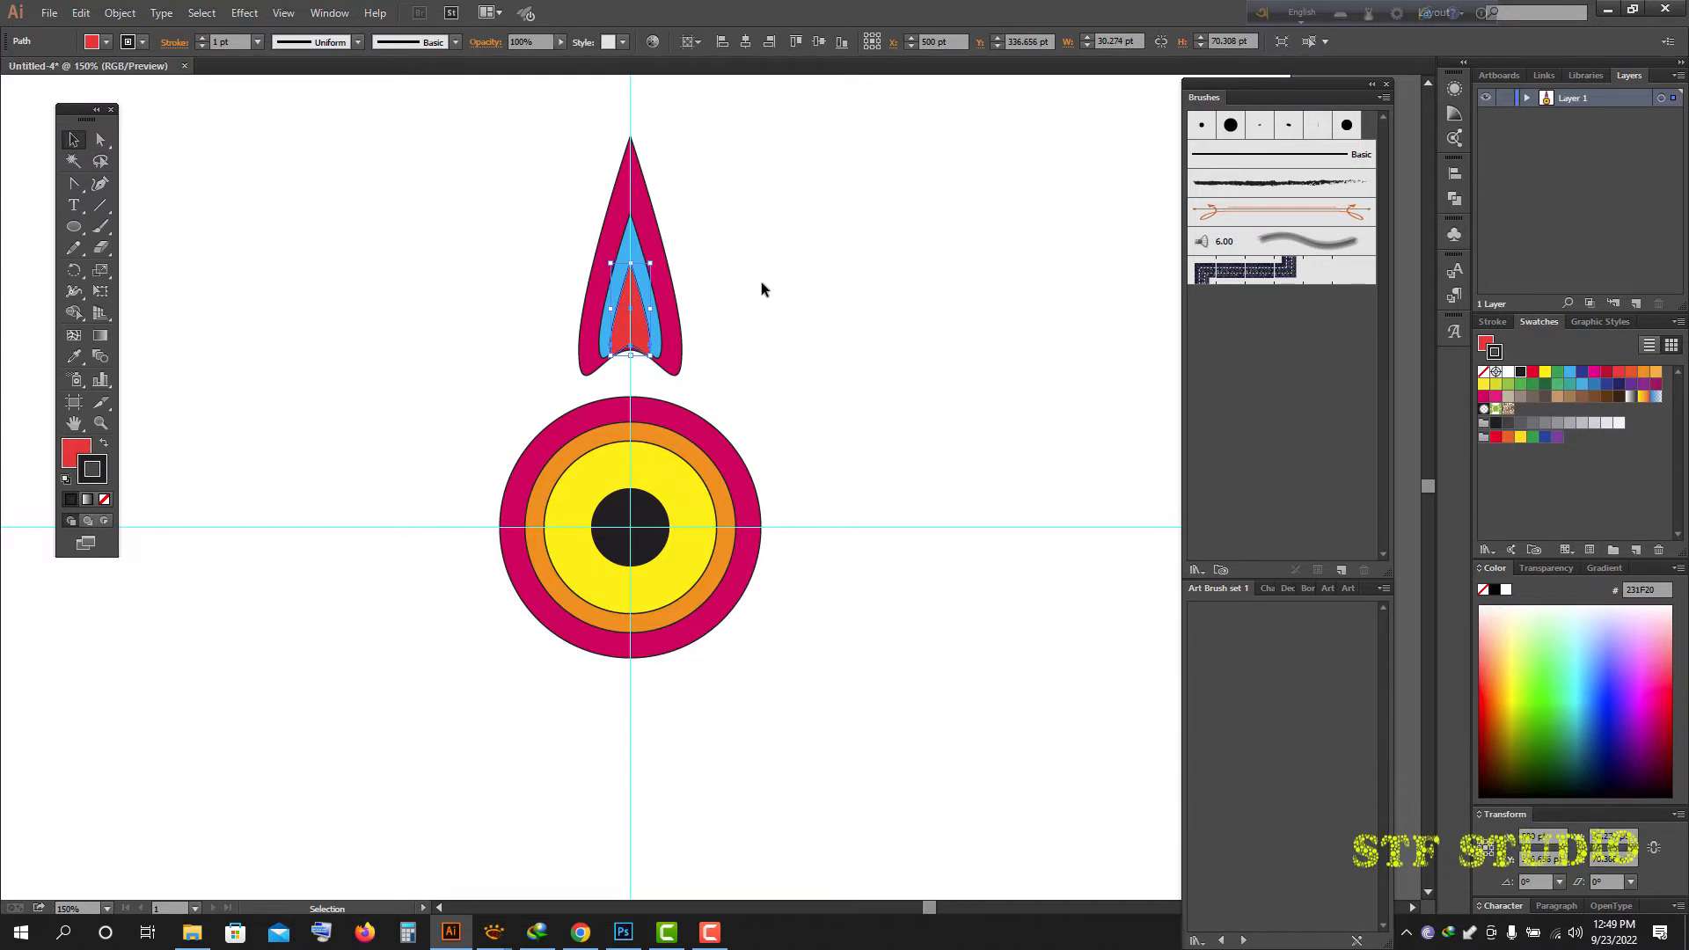
- Raise the red petal inside the cyan one to about Y 328 pt and deselect it
key("Up")
key("Up")
key("Up")
key("Up")
key("Up")
key("Up")
key("Up")
key("Up")
key("Up")
key("Up")
key("Up")
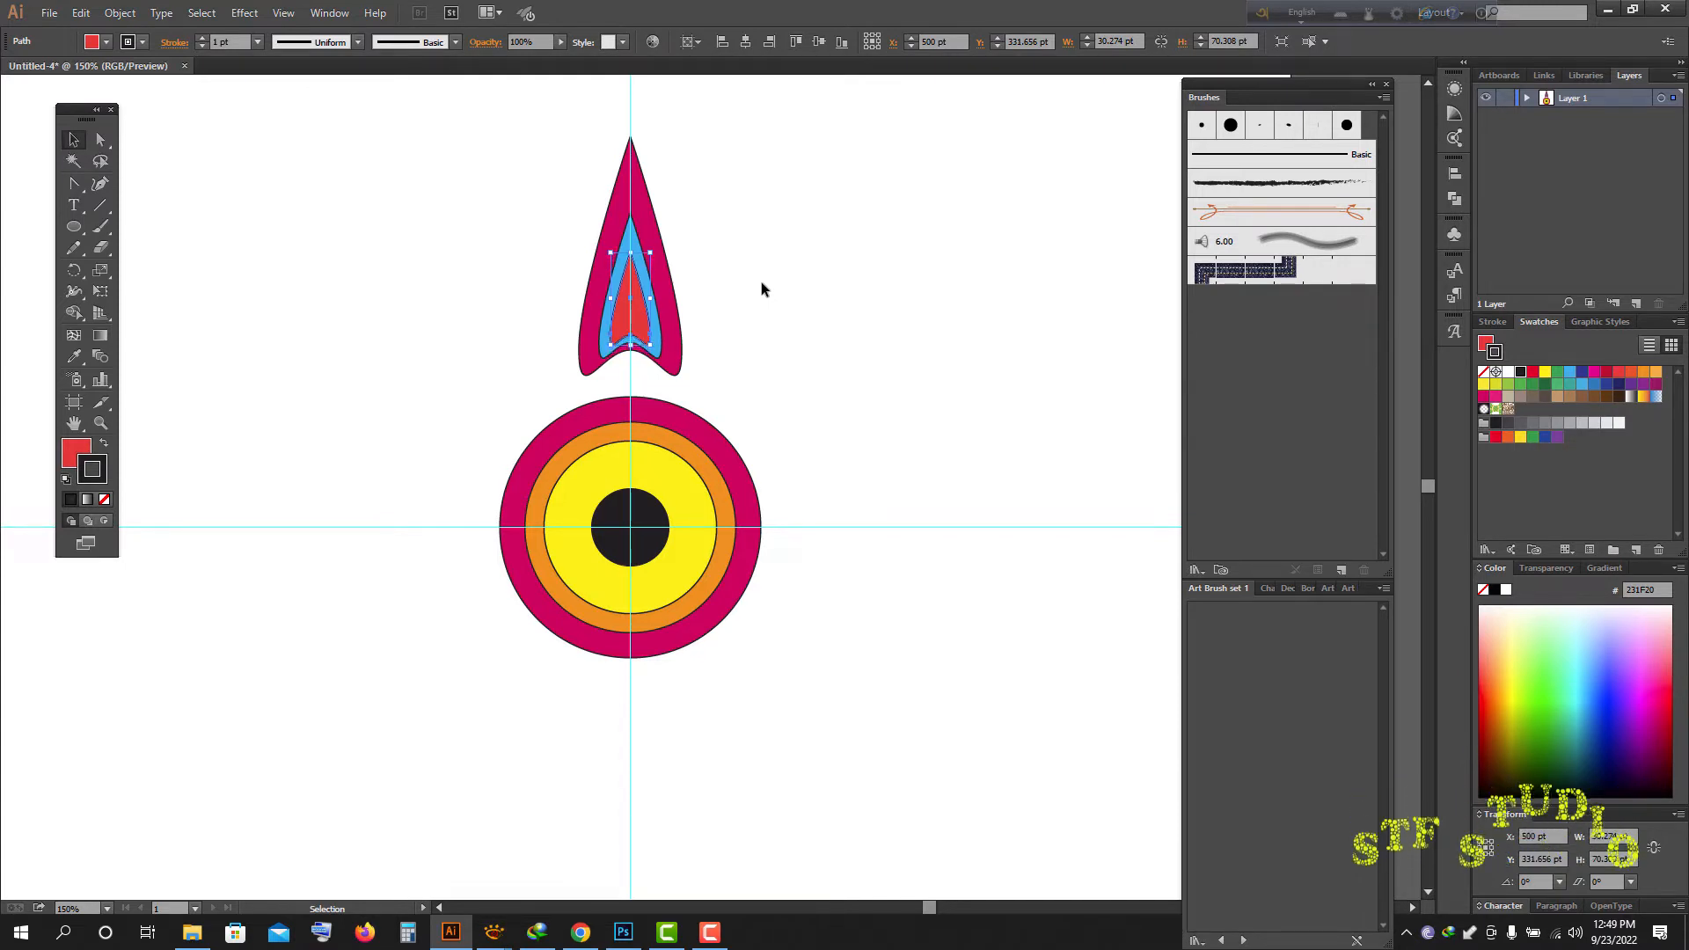
key("Down")
key("Down")
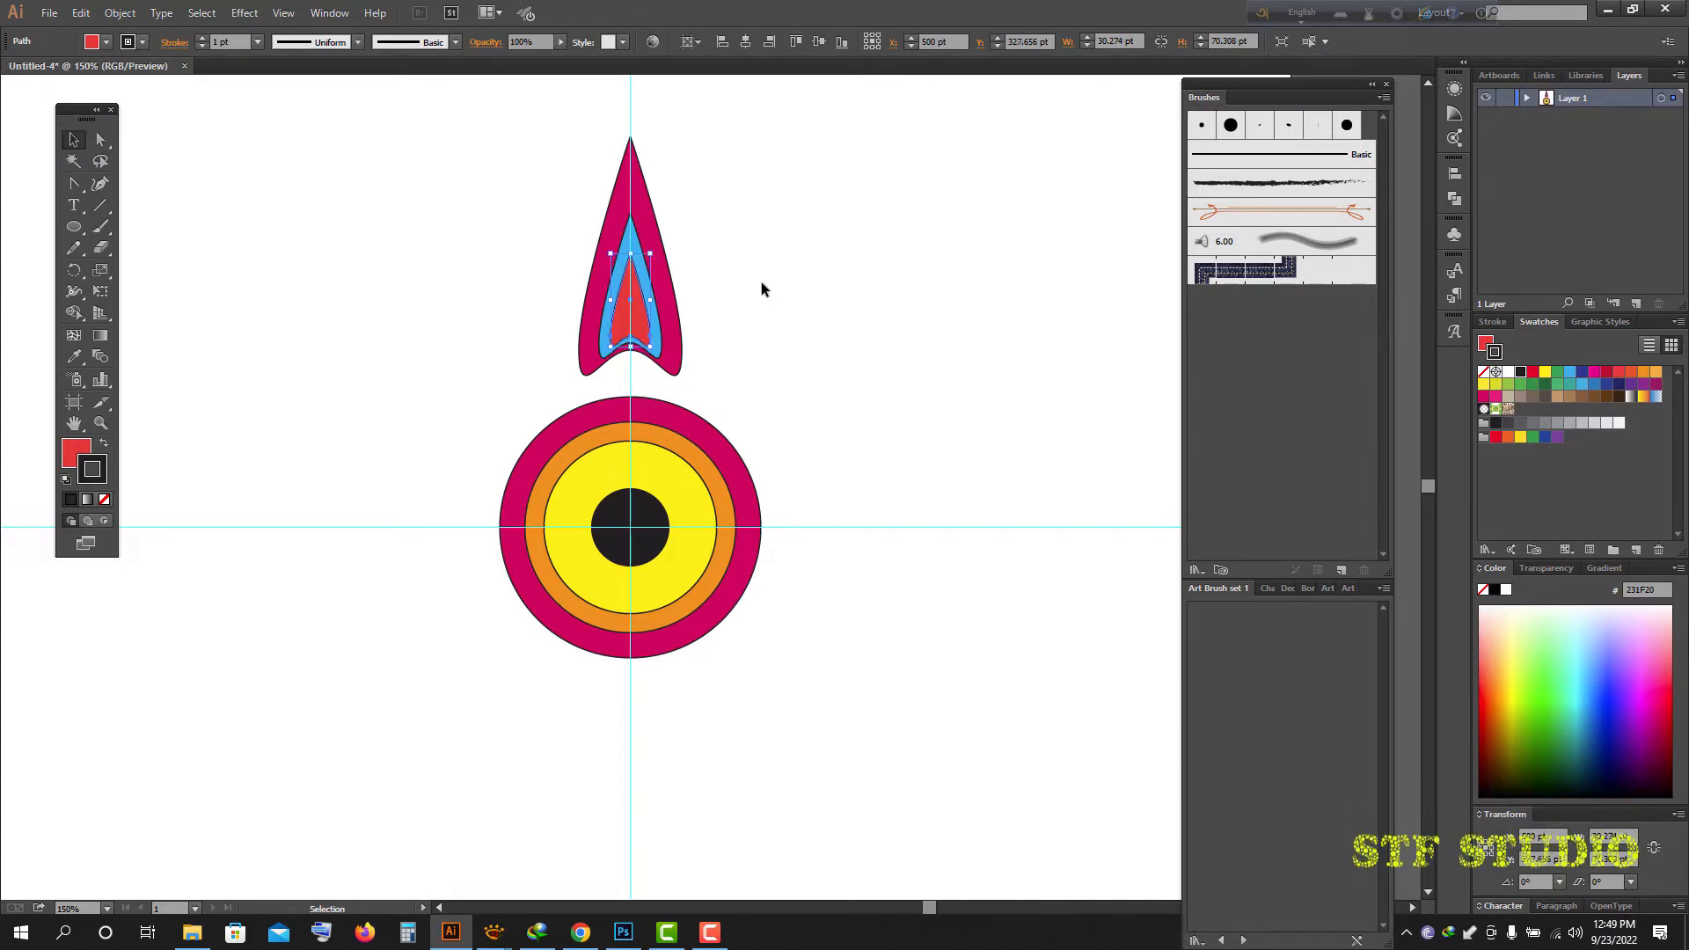
left_click(723, 271)
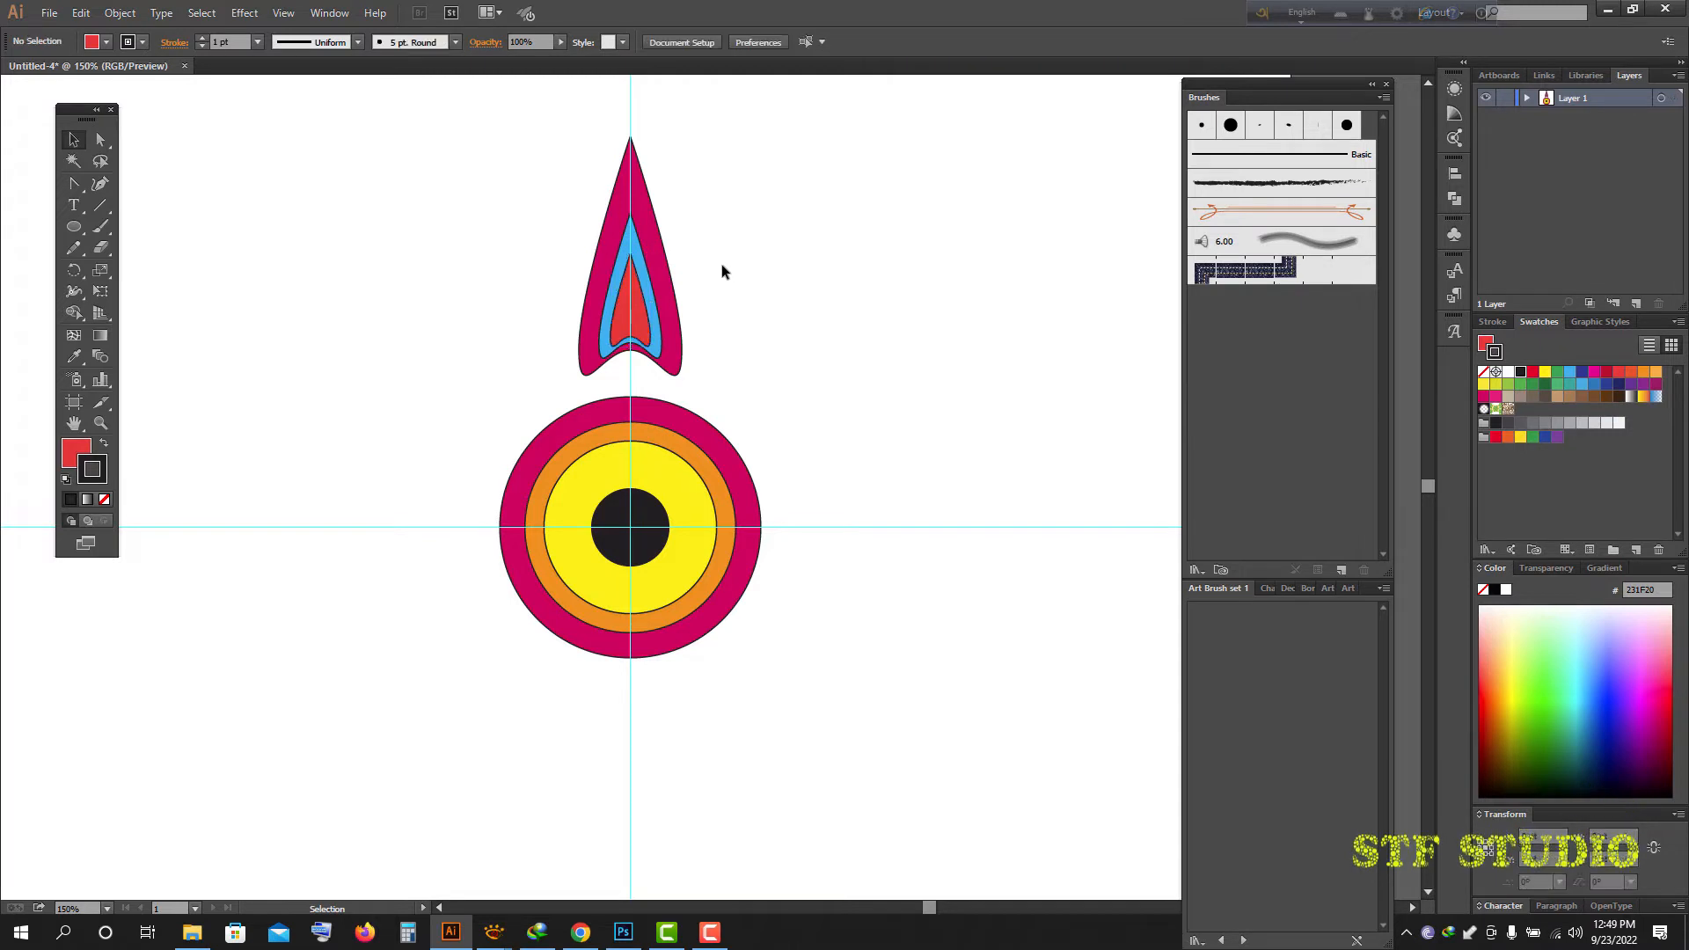
- Copy the red petal in front of itself, scale the copy to about 20 × 46 pt, and center it horizontally
left_click(639, 309)
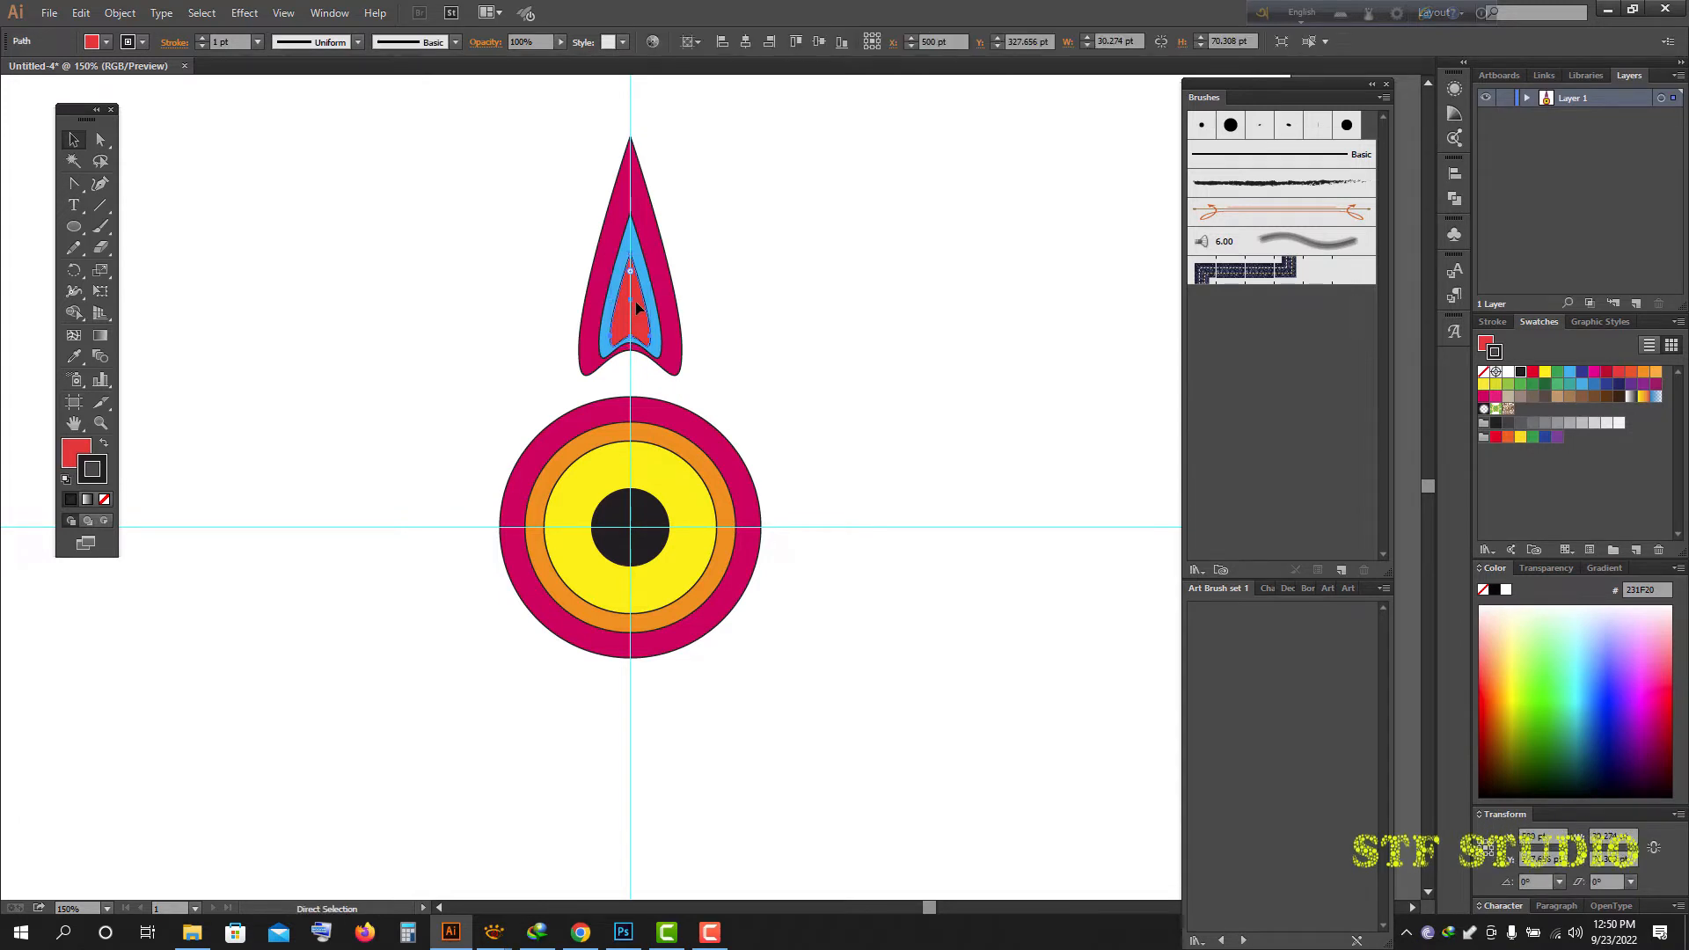
key("ctrl+c")
key("ctrl+f")
key("ctrl+plus")
key("ctrl+plus")
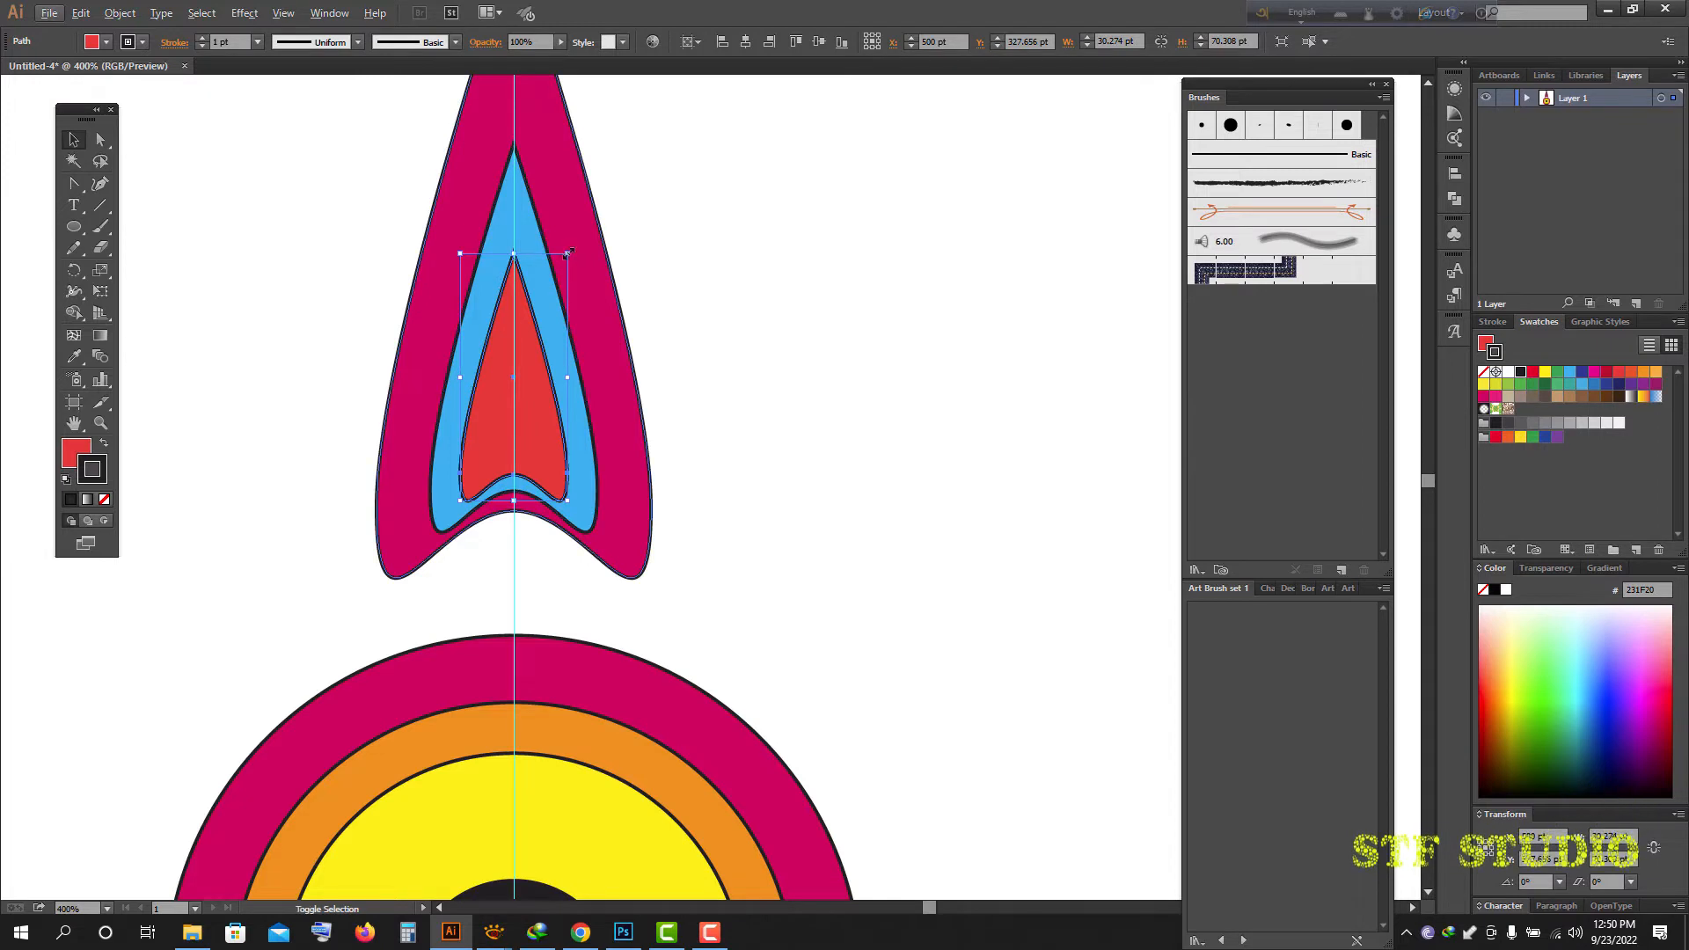
left_click_drag(566, 252, 531, 339)
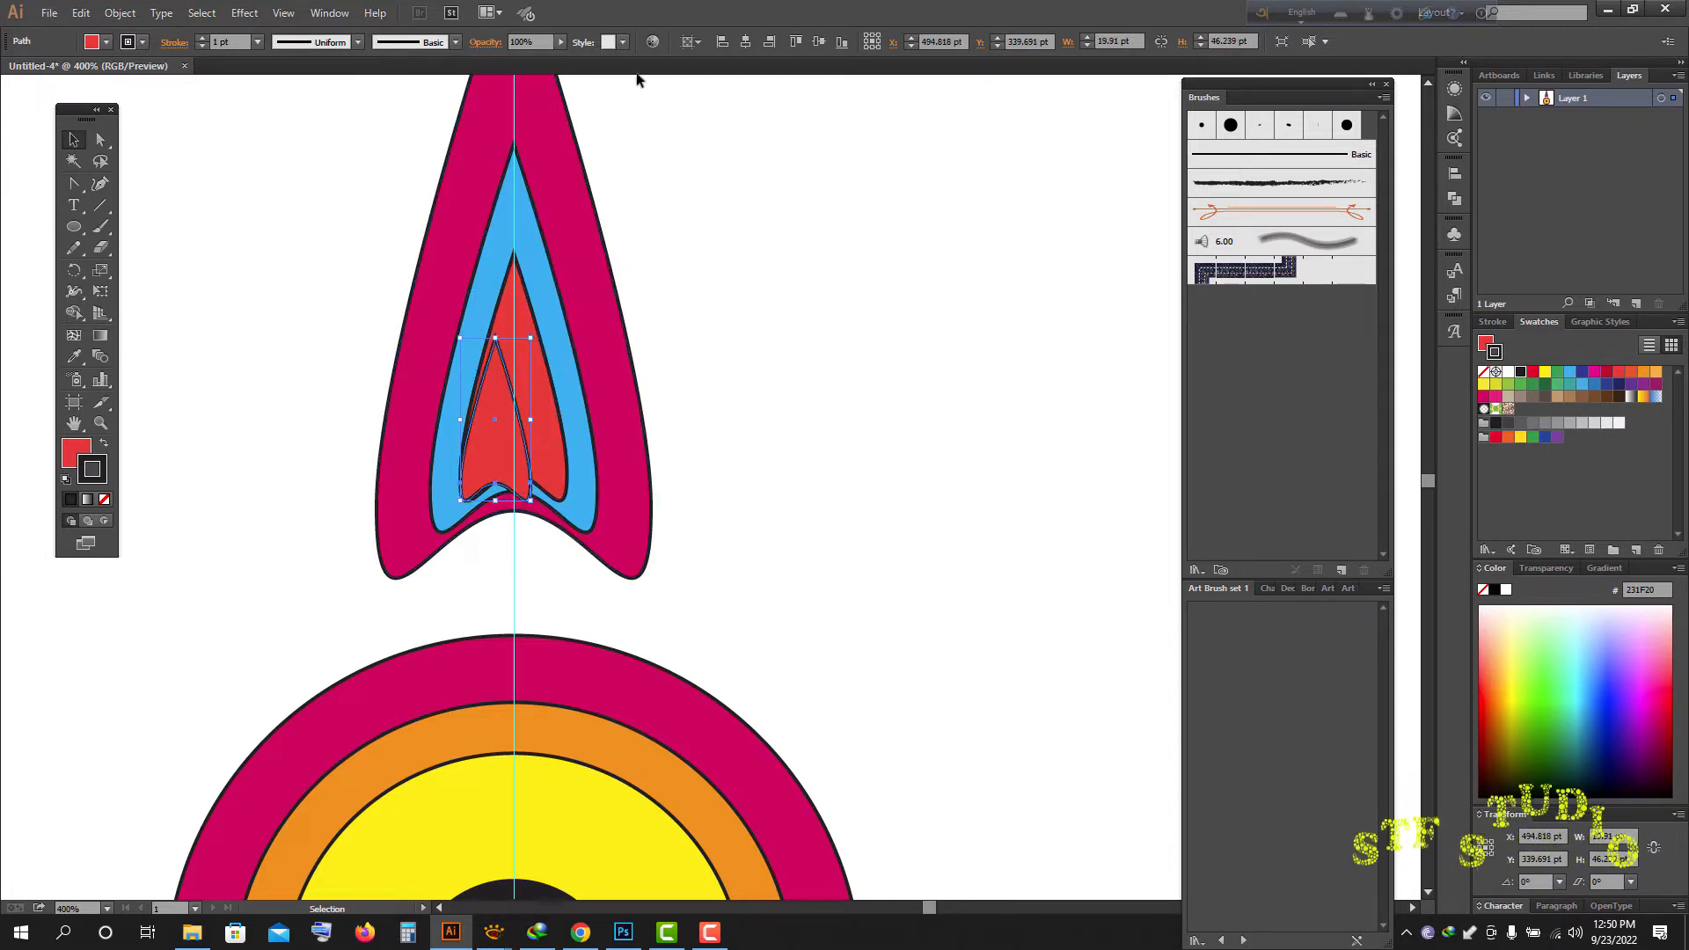
left_click(745, 42)
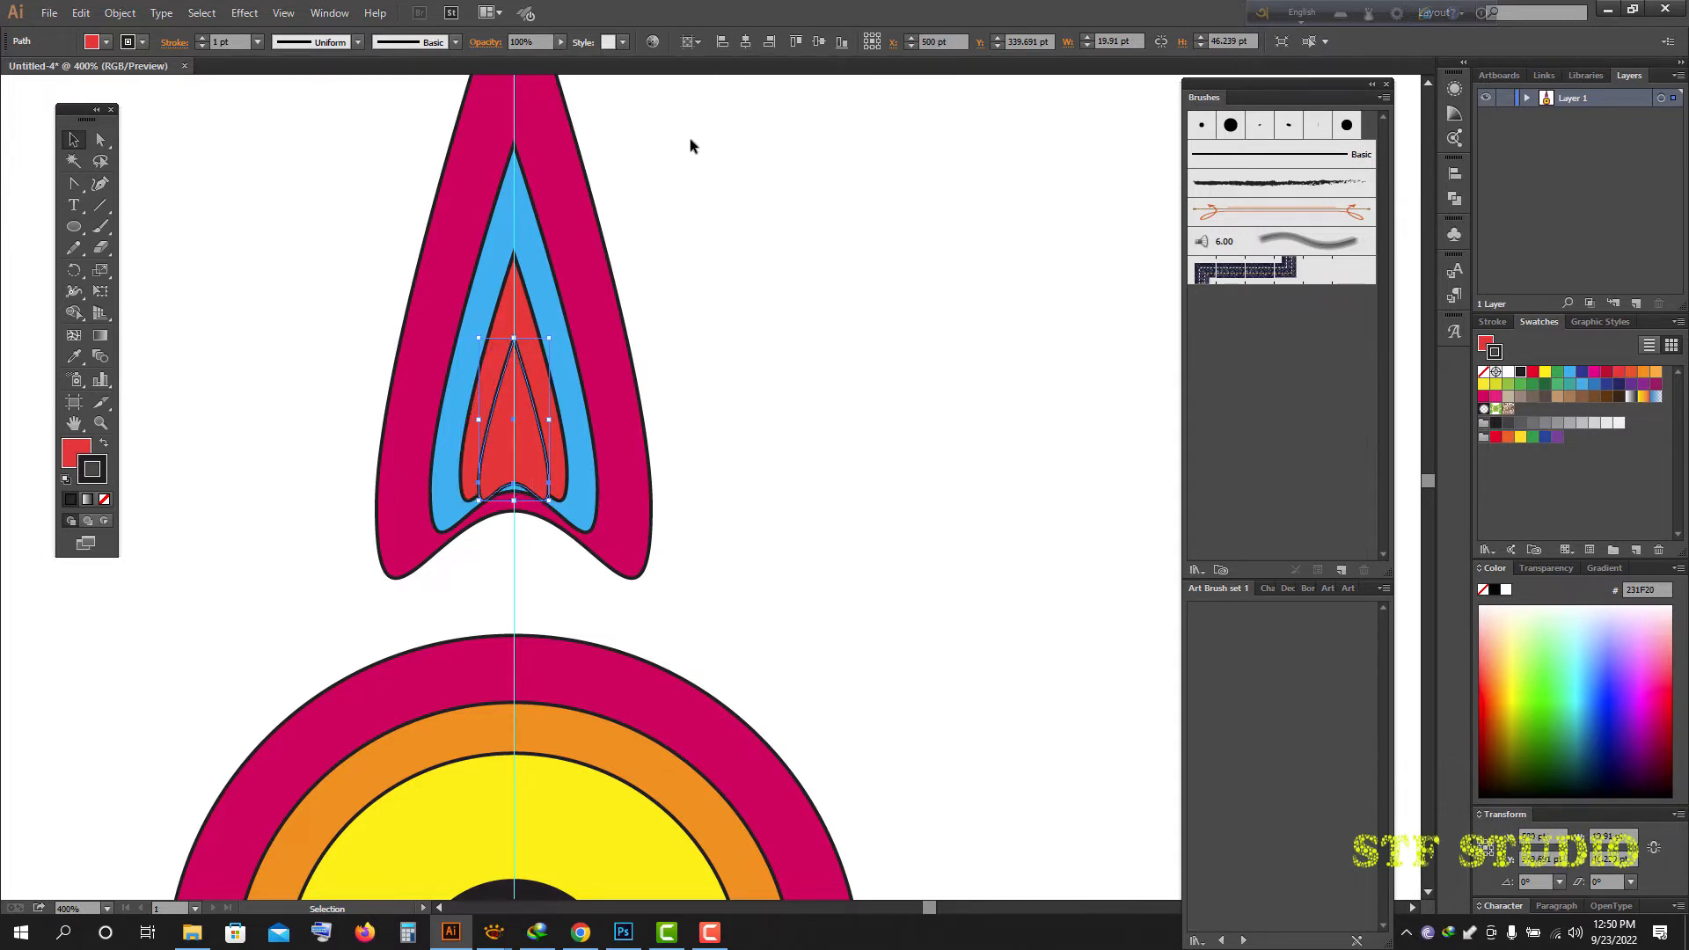
- Raise the smallest petal to about Y 332 pt within the red petal and fill it yellow
key("Up")
key("Up")
key("Up")
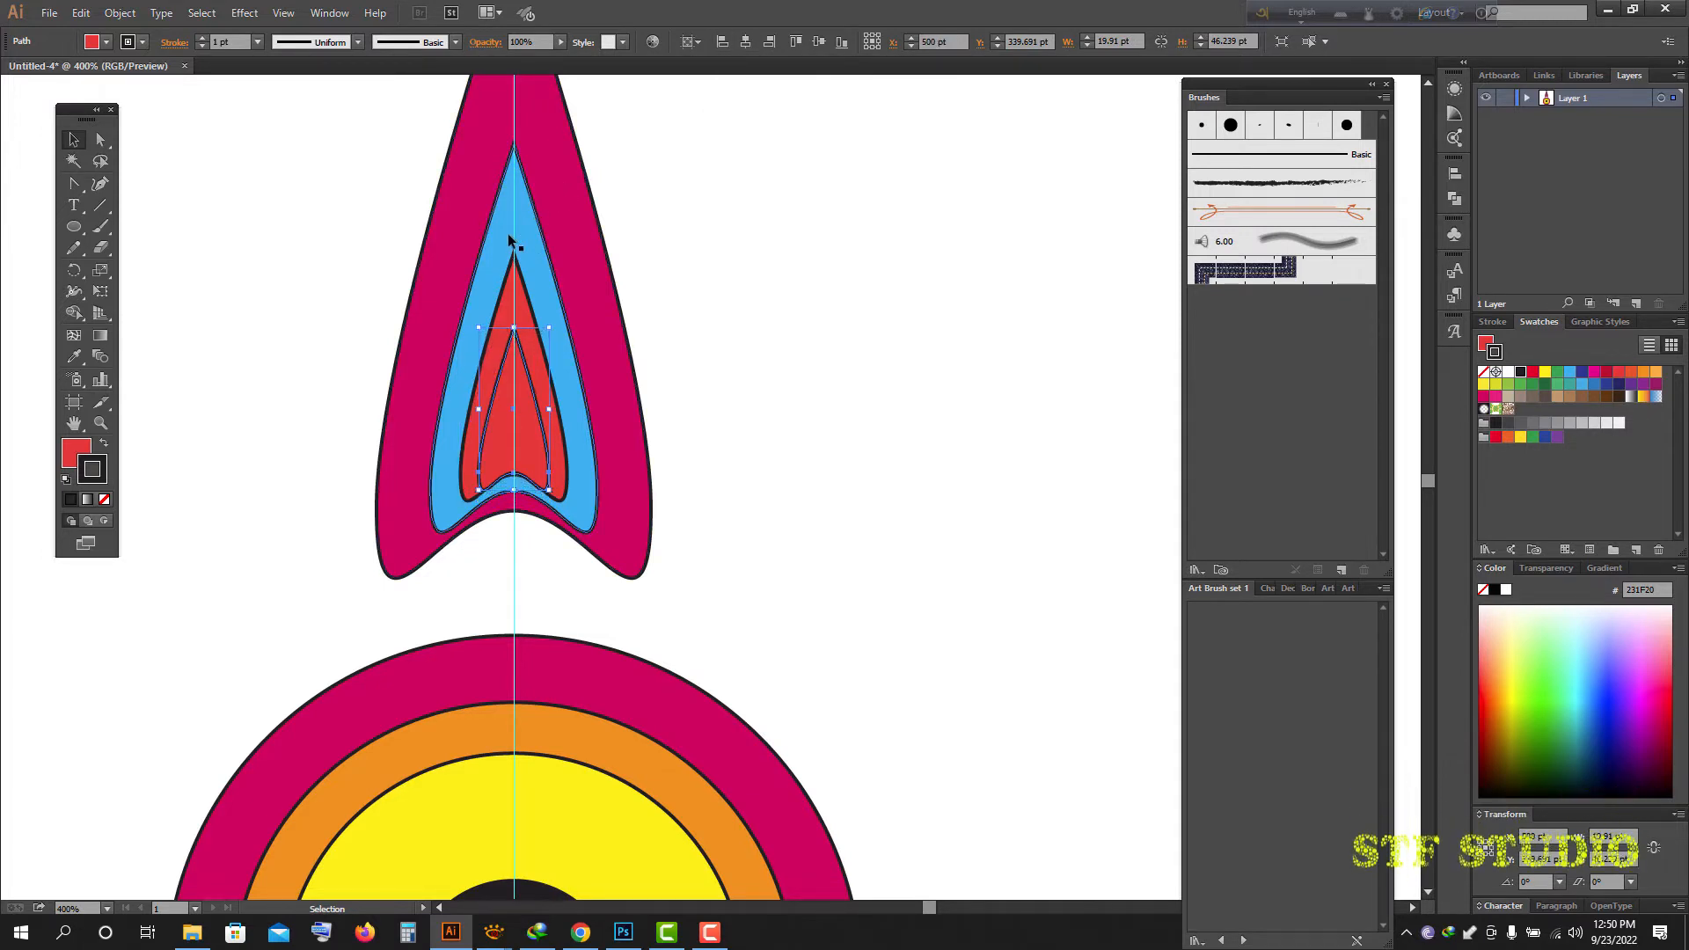
key("Up")
key("Up")
key("Up")
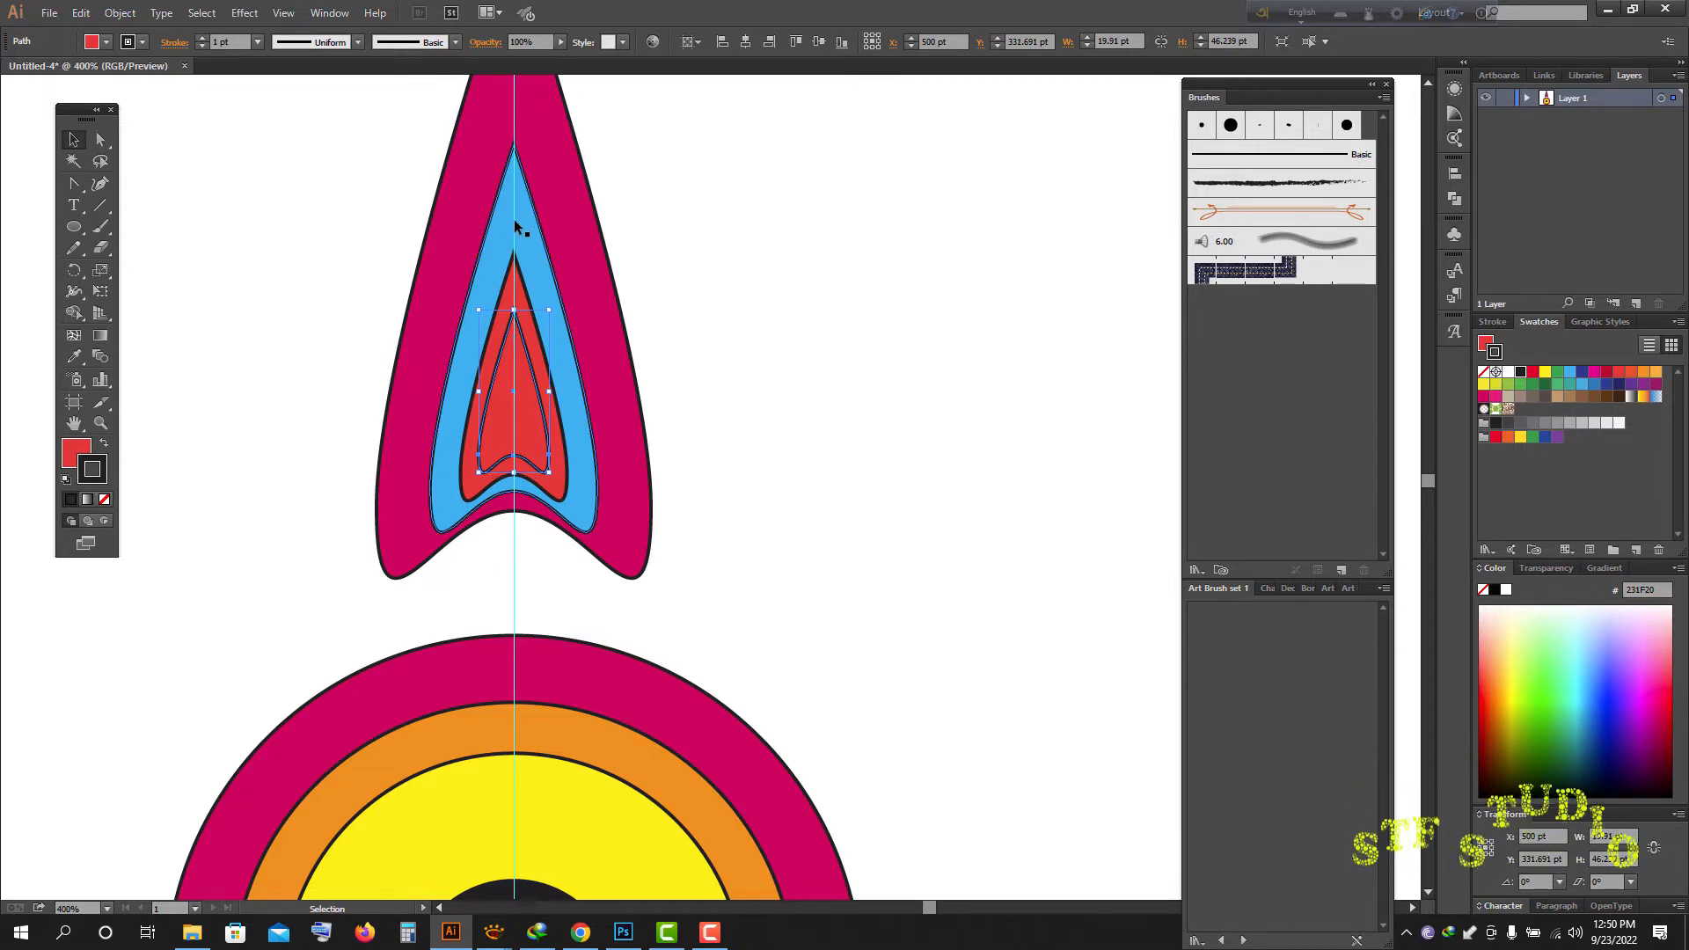
left_click(107, 42)
left_click(73, 72)
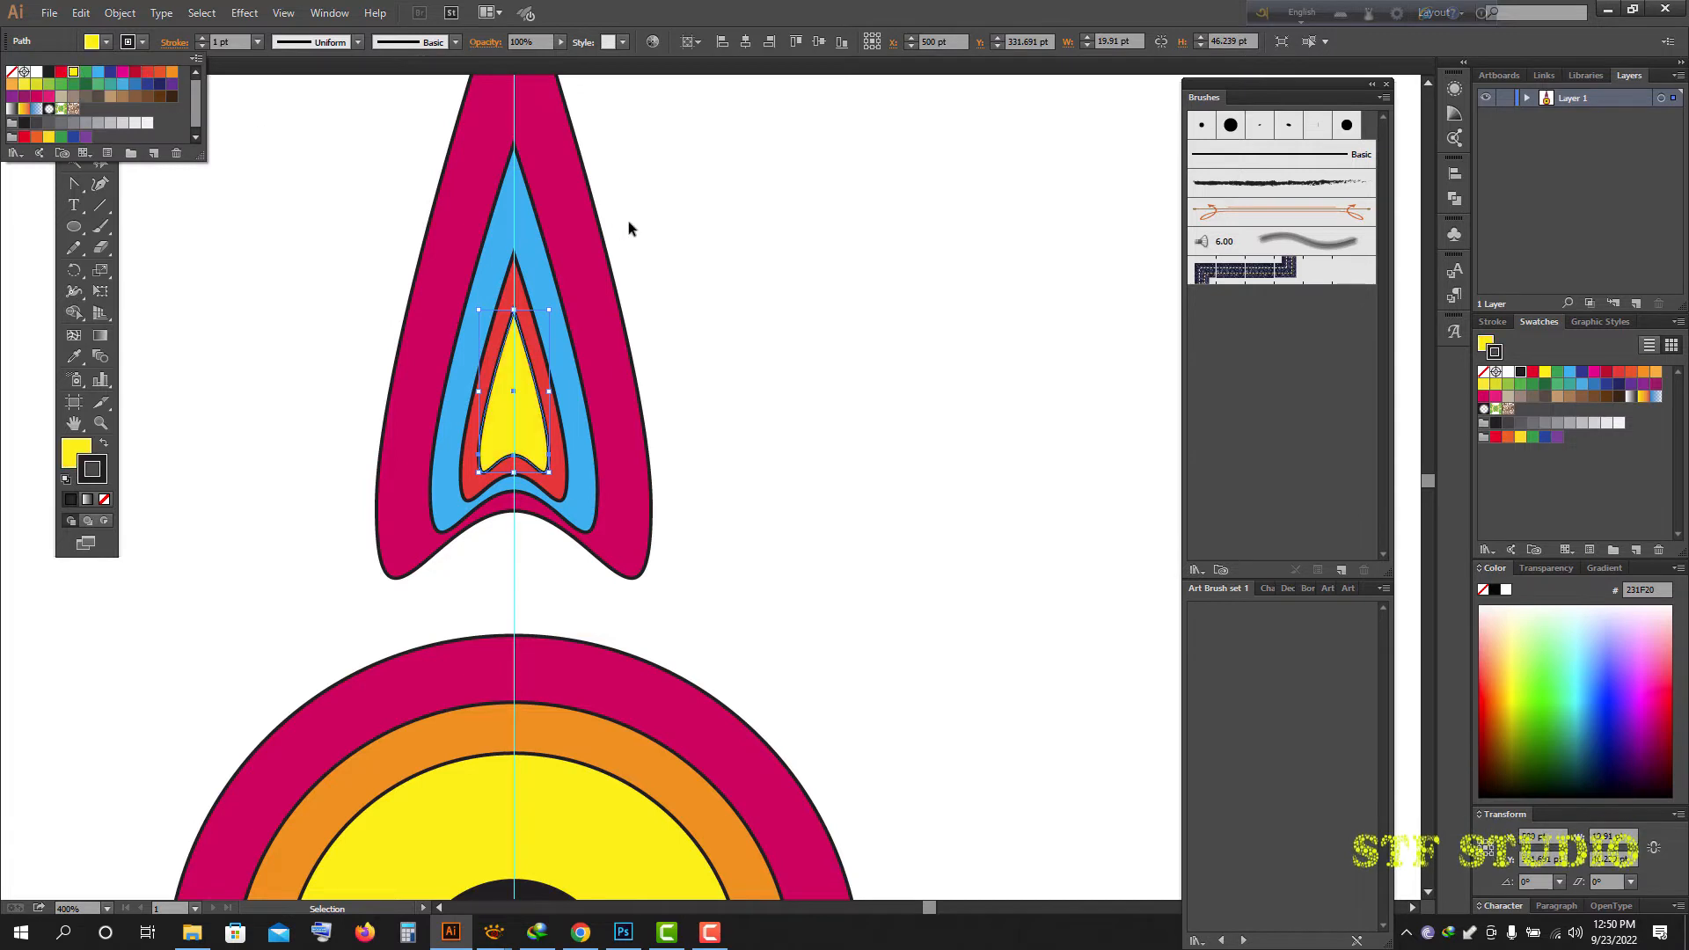
left_click(628, 229)
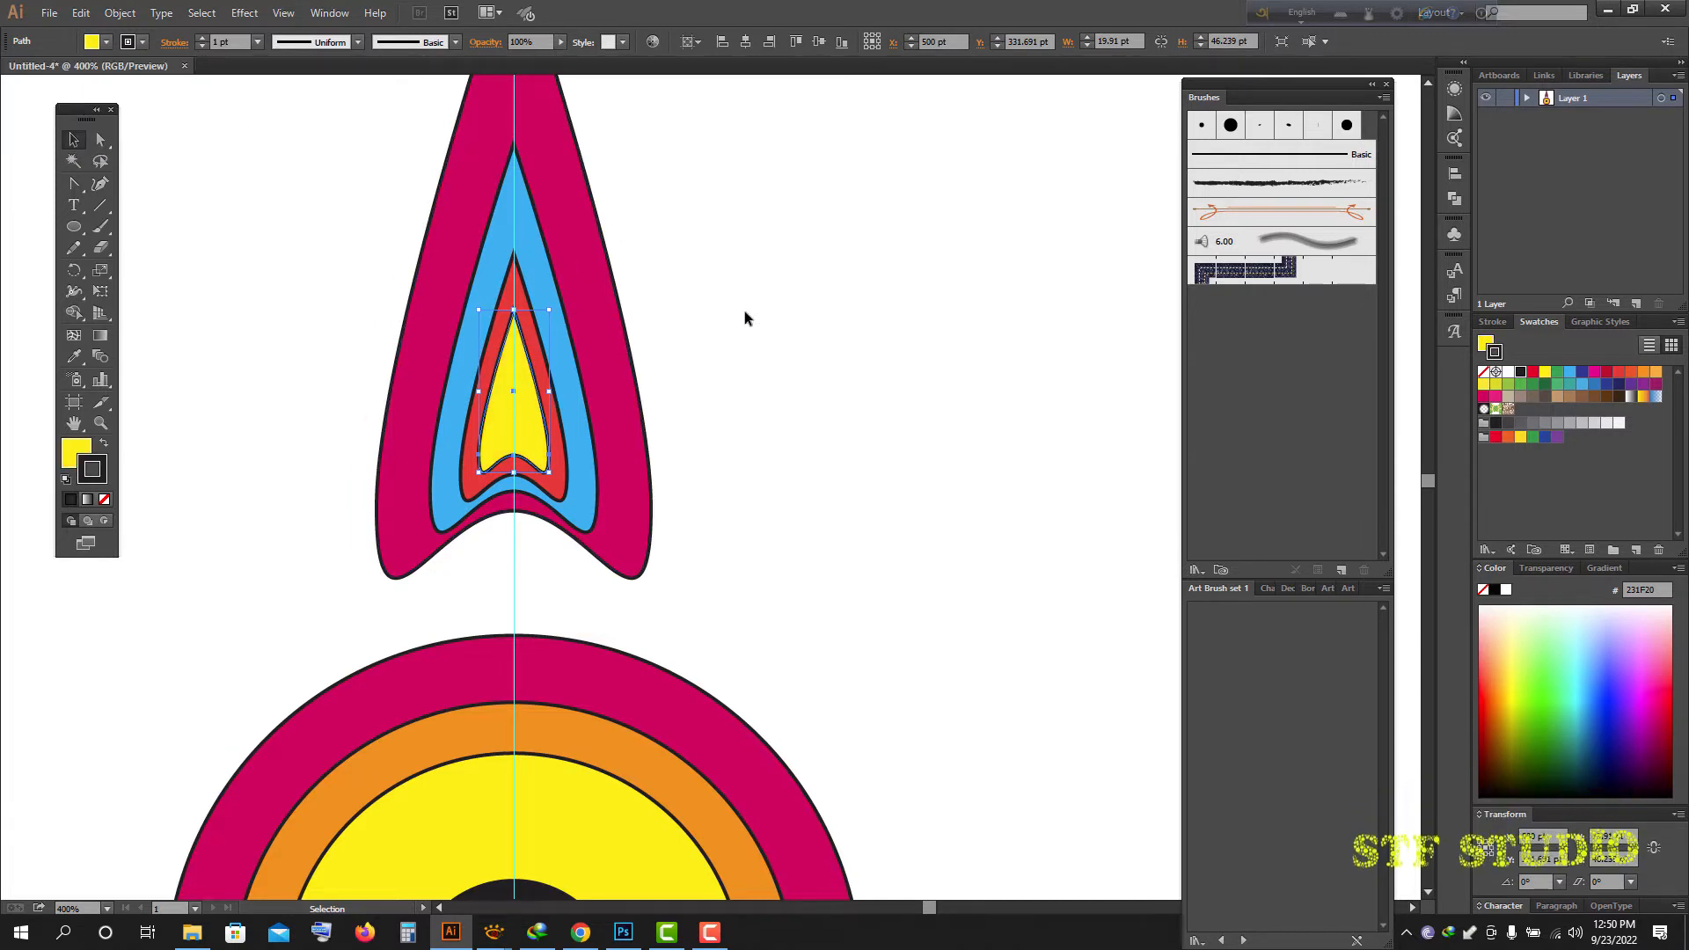
left_click(809, 287)
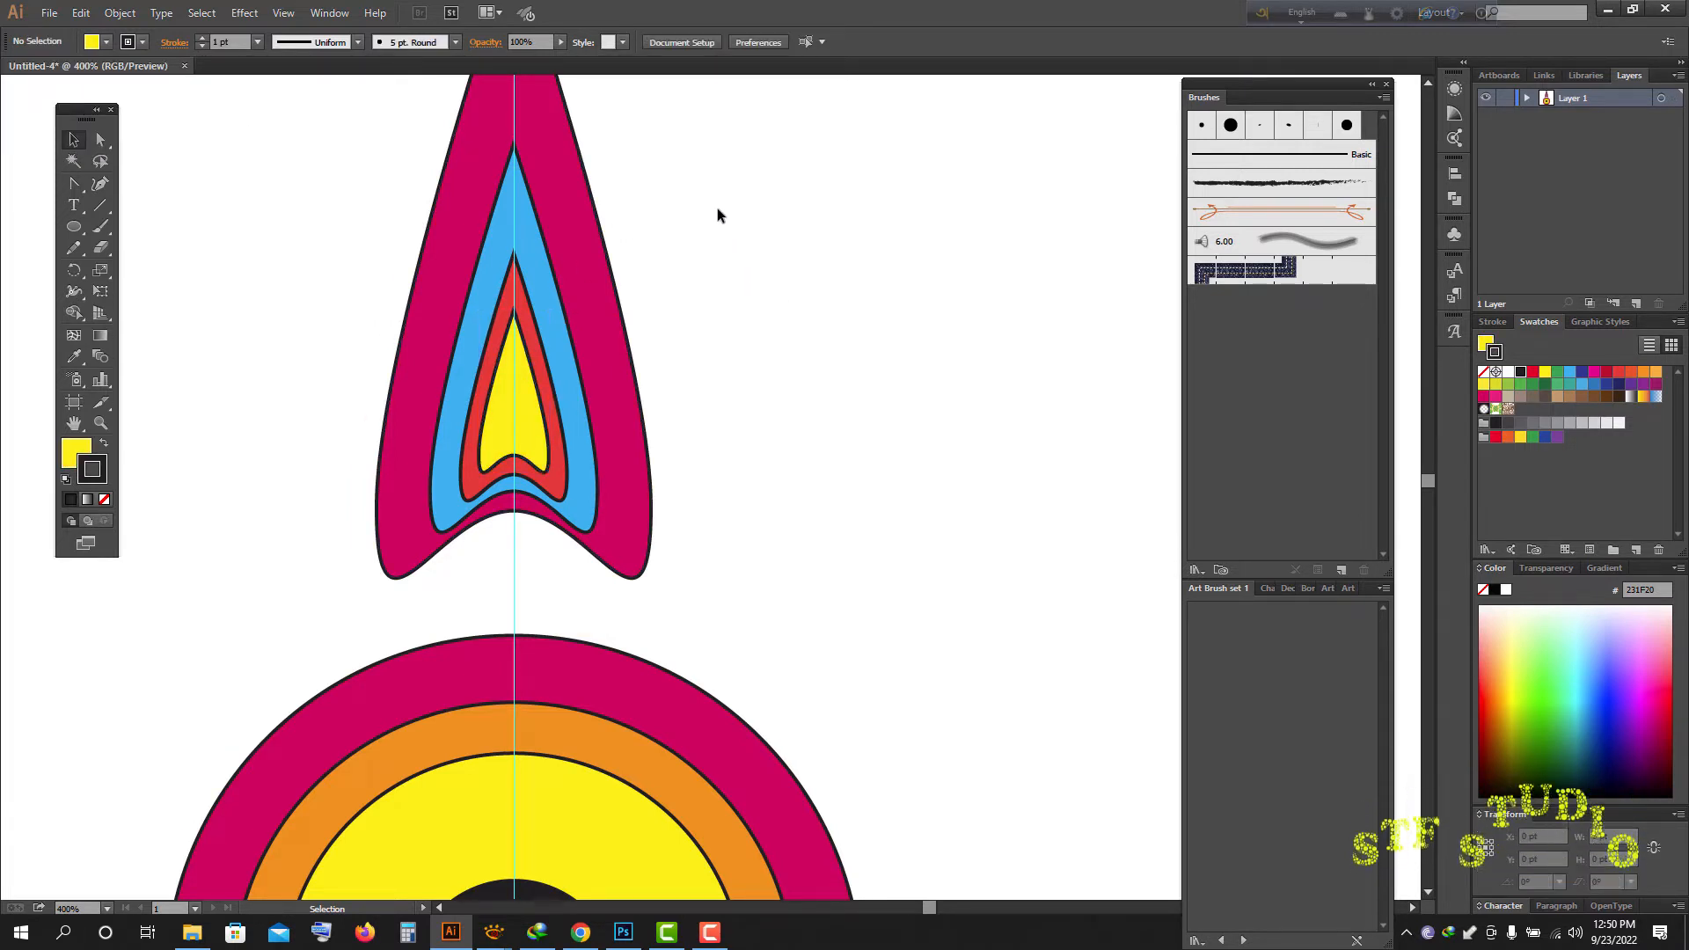
- Group the four nested petals and shorten the group from its tip to about 99 pt tall, keeping its base in place
scroll(677, 240, "up", 3)
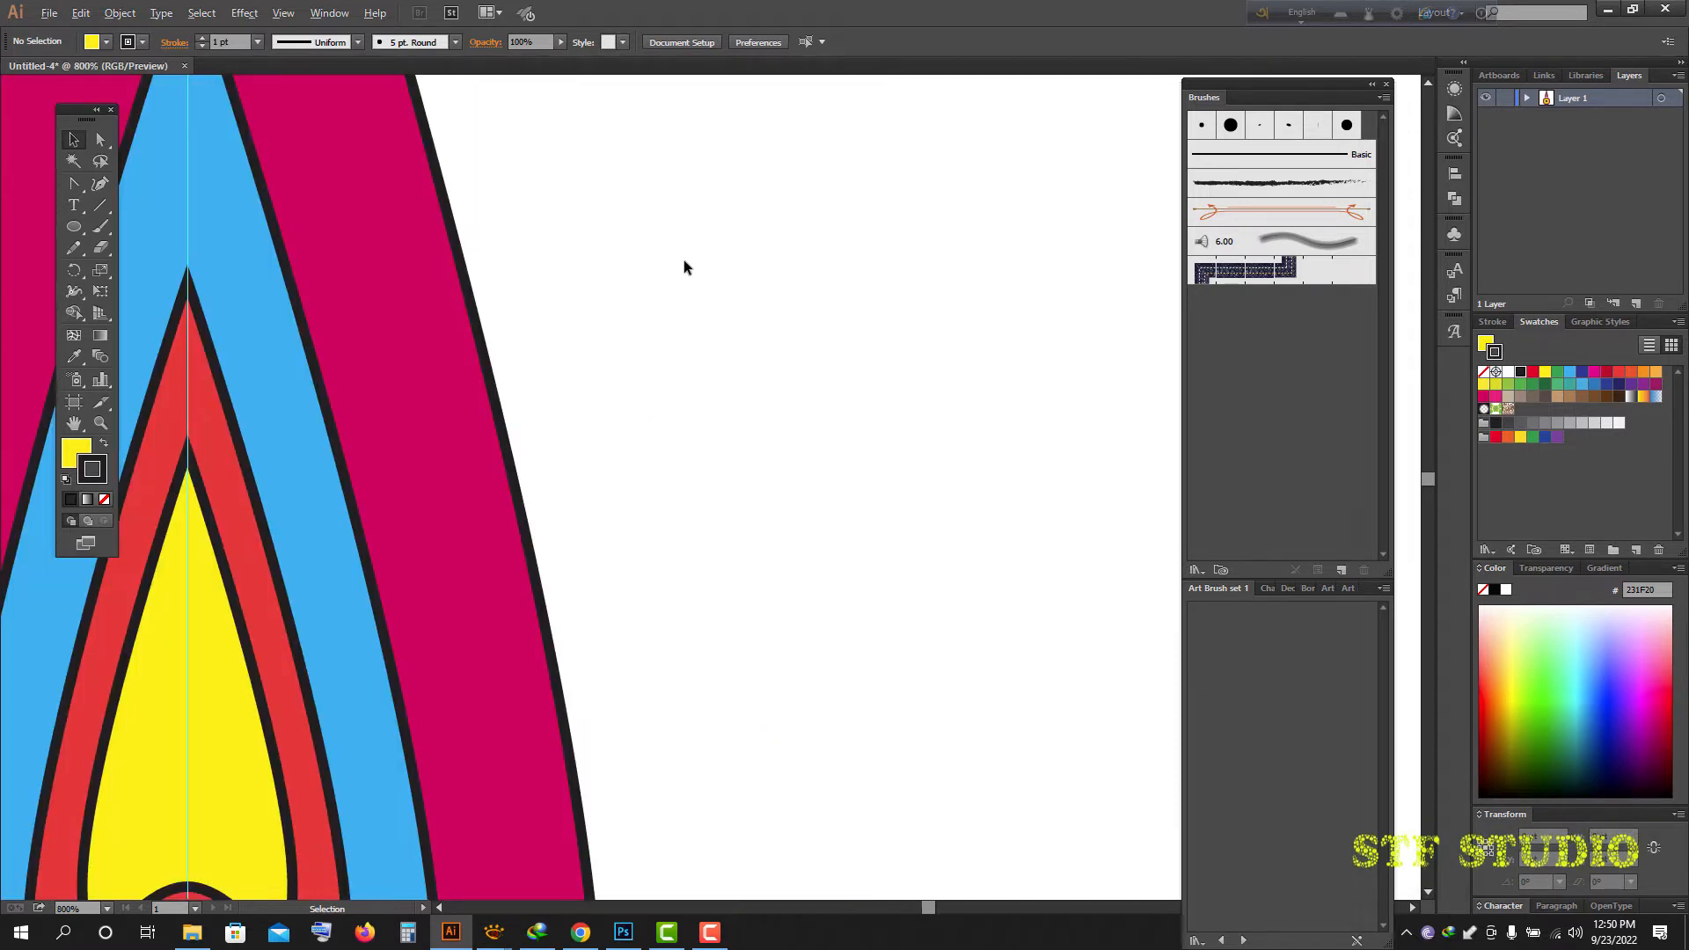
scroll(683, 260, "down", 3)
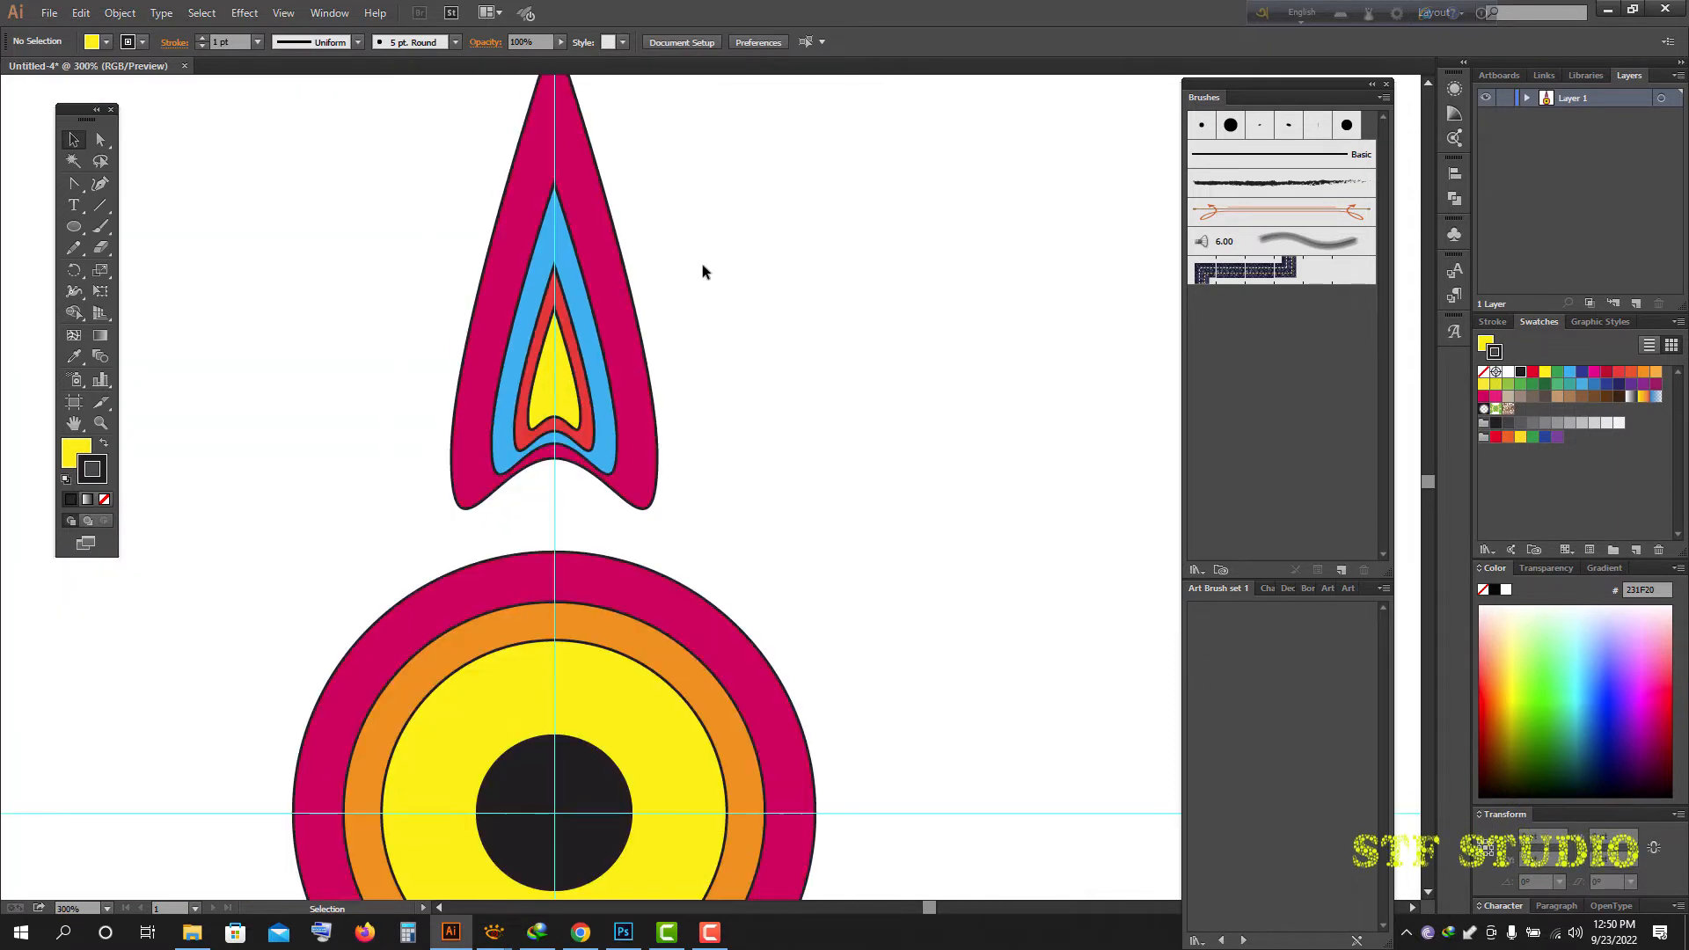
scroll(683, 257, "up", 2)
left_click_drag(810, 521, 535, 556)
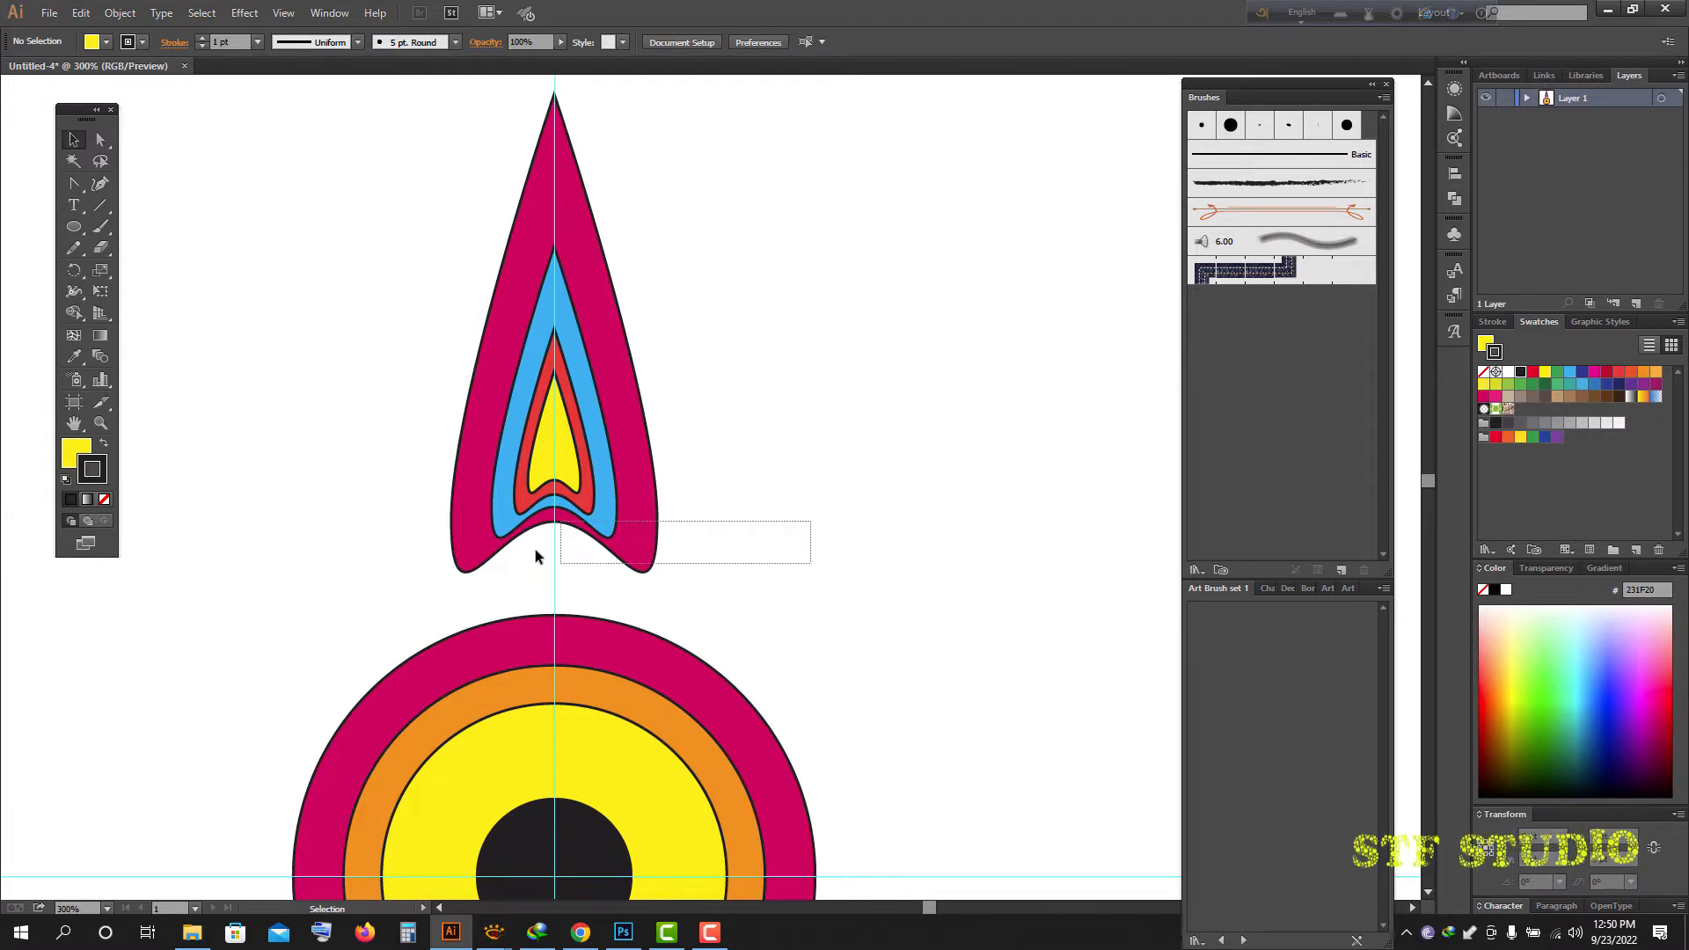
left_click_drag(392, 350, 393, 352)
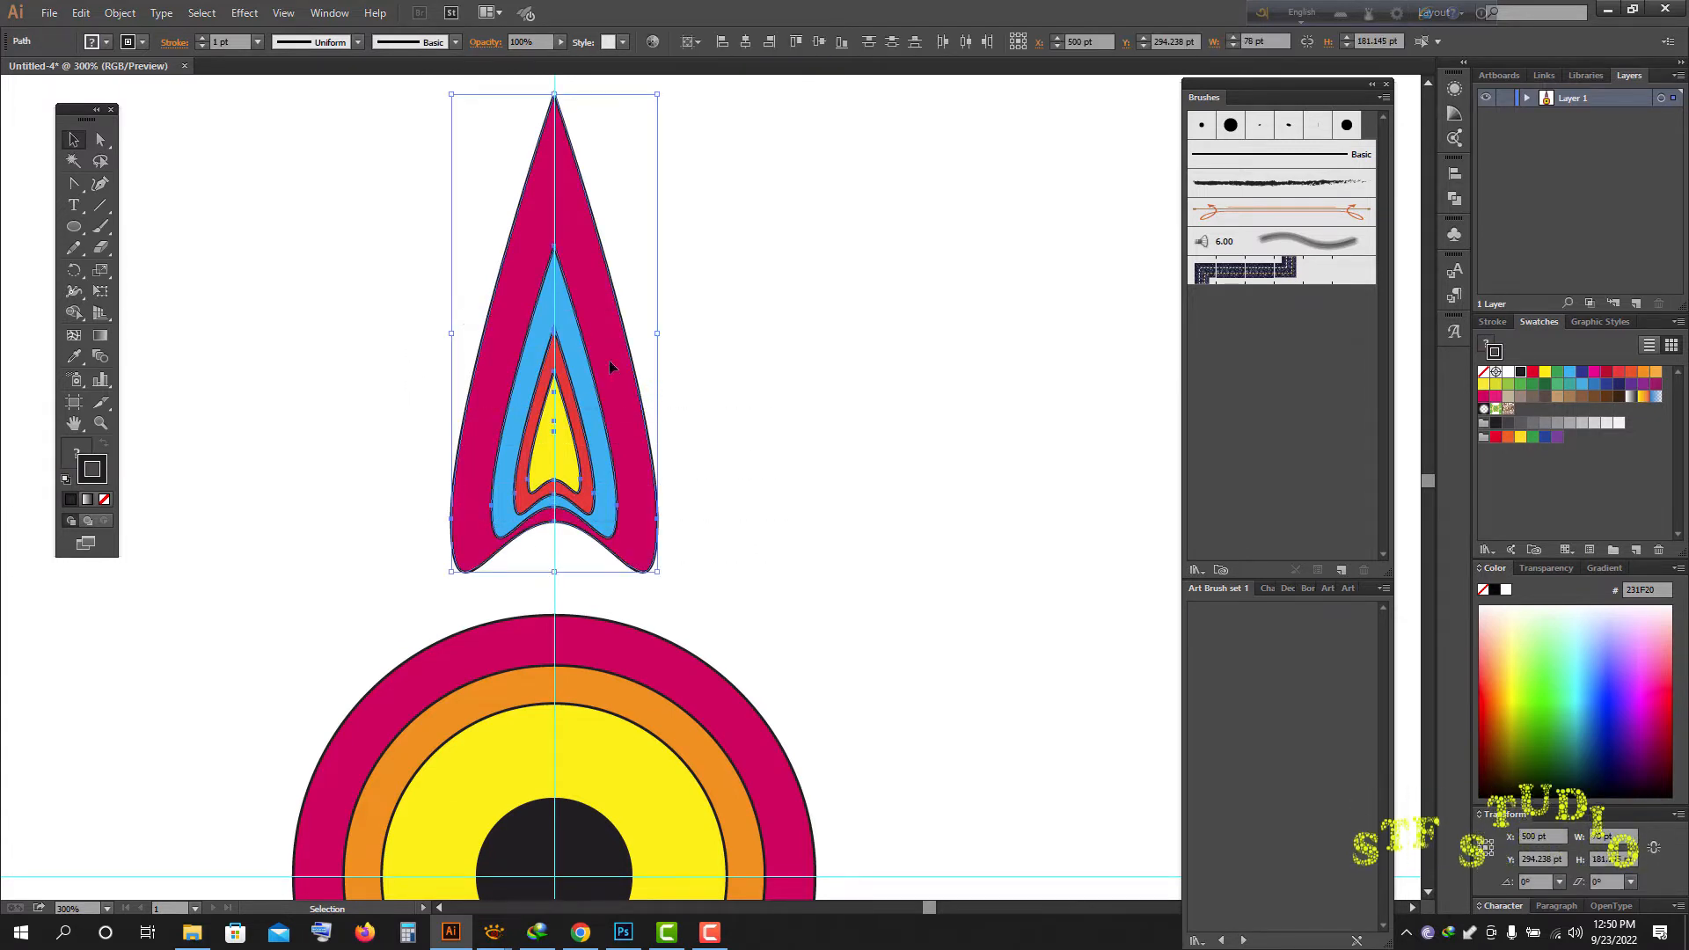
right_click(595, 331)
left_click(620, 409)
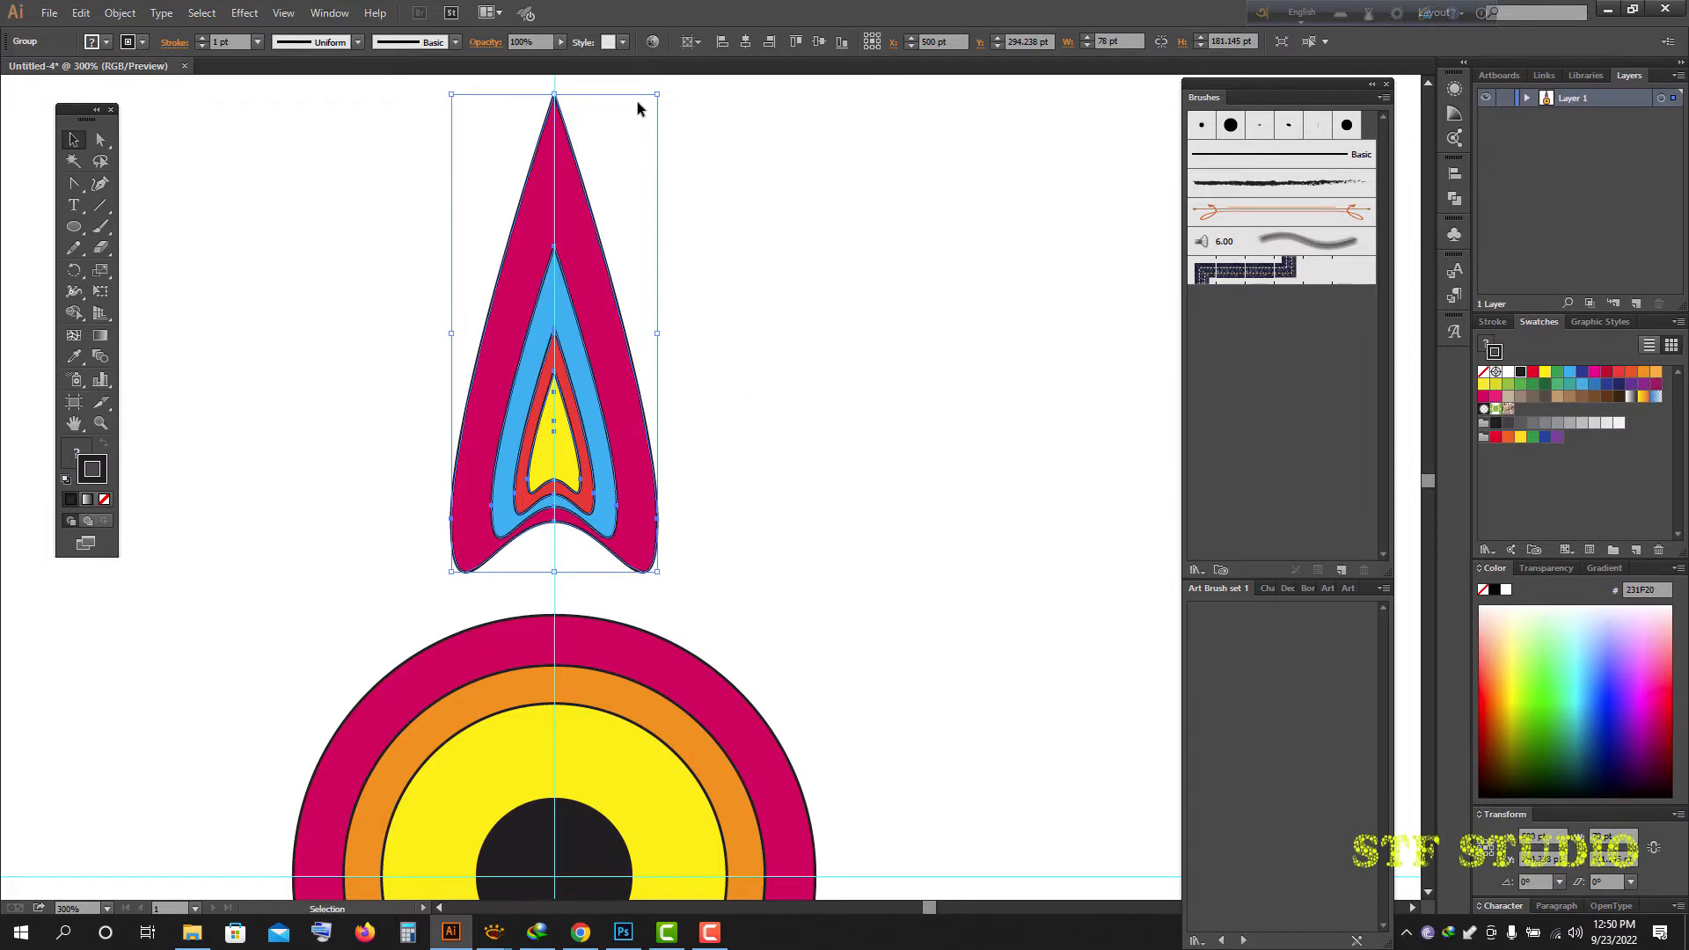
left_click_drag(555, 94, 555, 313)
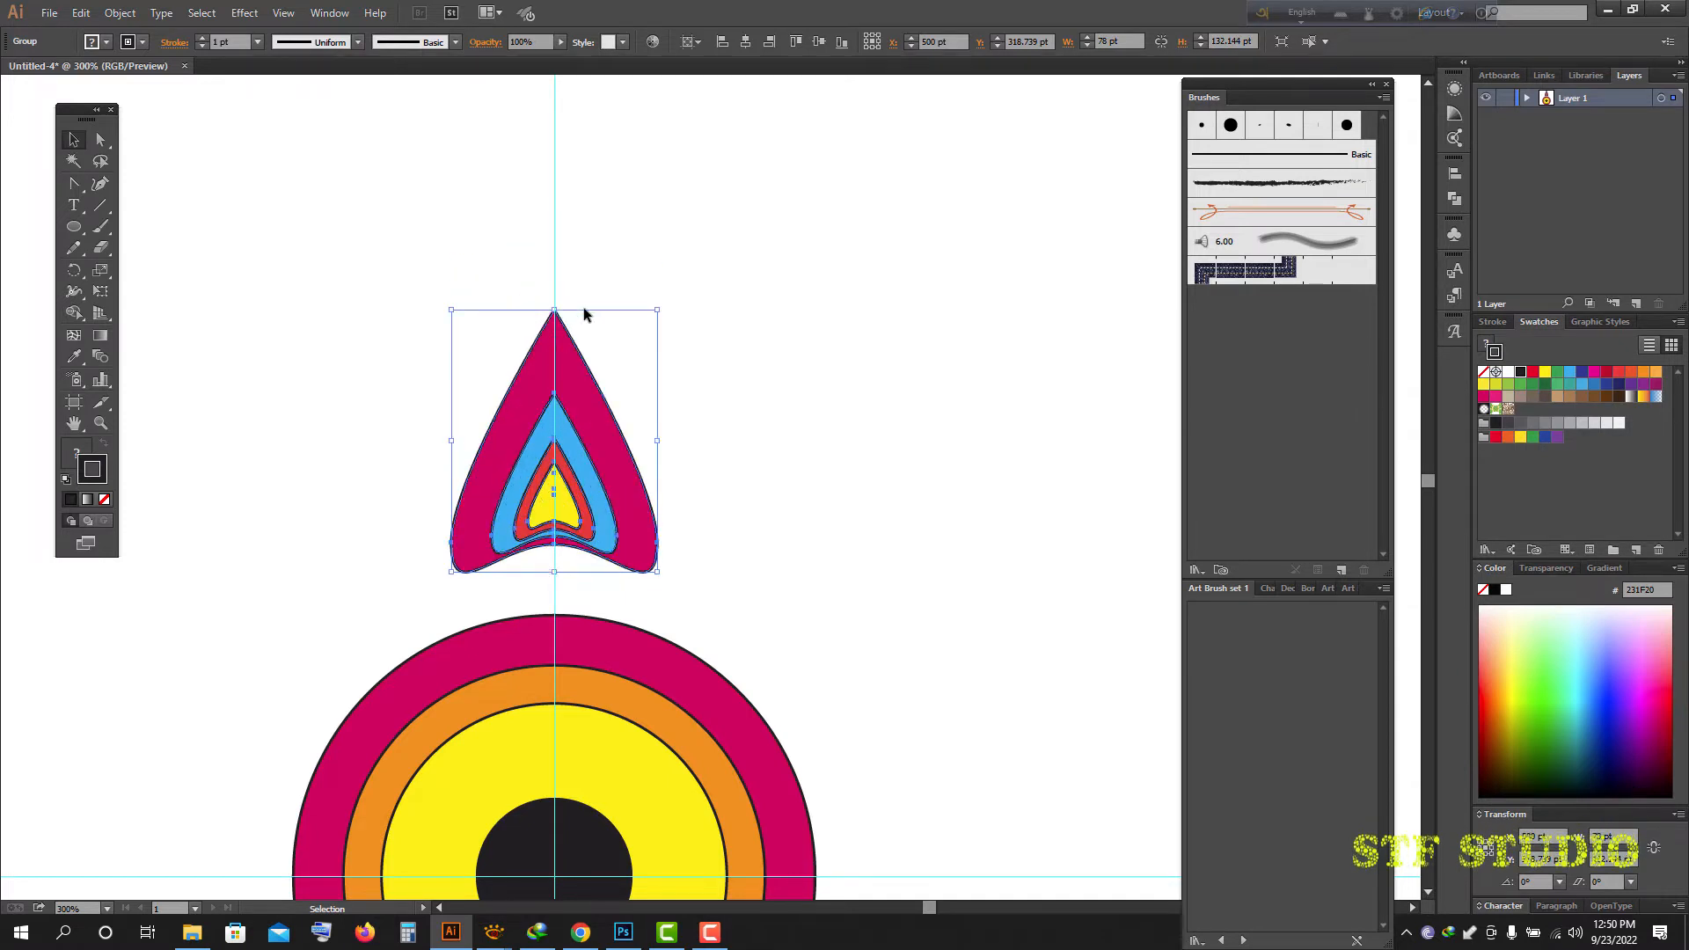
left_click(743, 341)
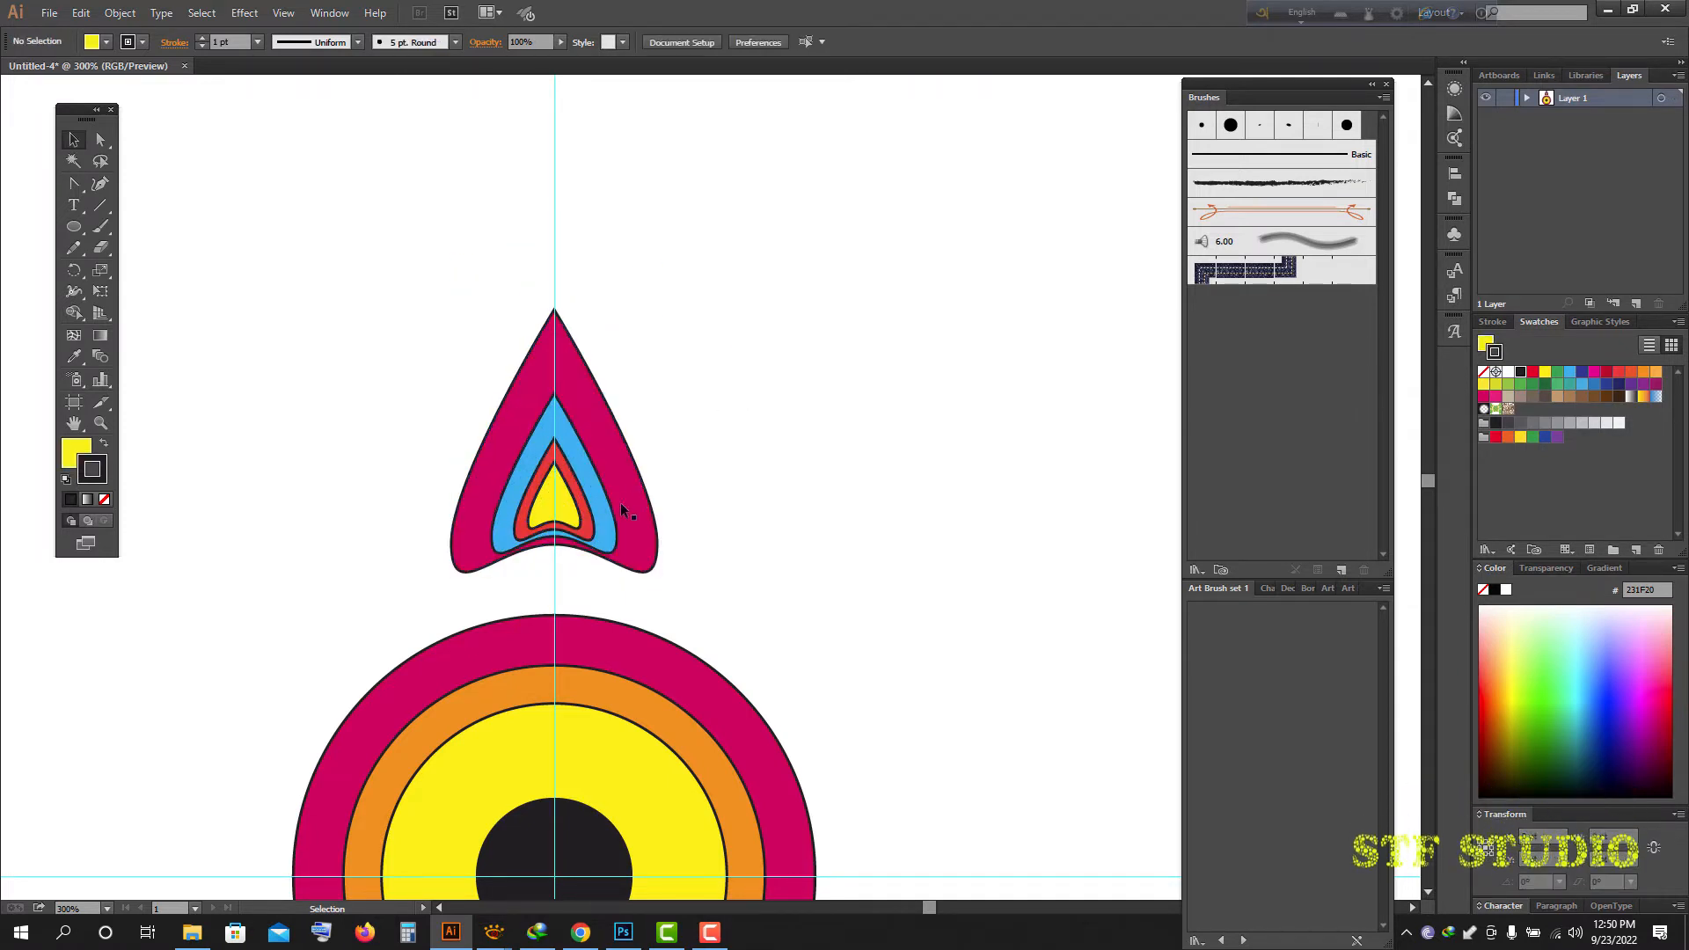
- Move the petal group down onto the outer circle's upper edge, centered horizontally at X 500 pt, Y about 356 pt
scroll(607, 413, "down", 1)
left_click(565, 302)
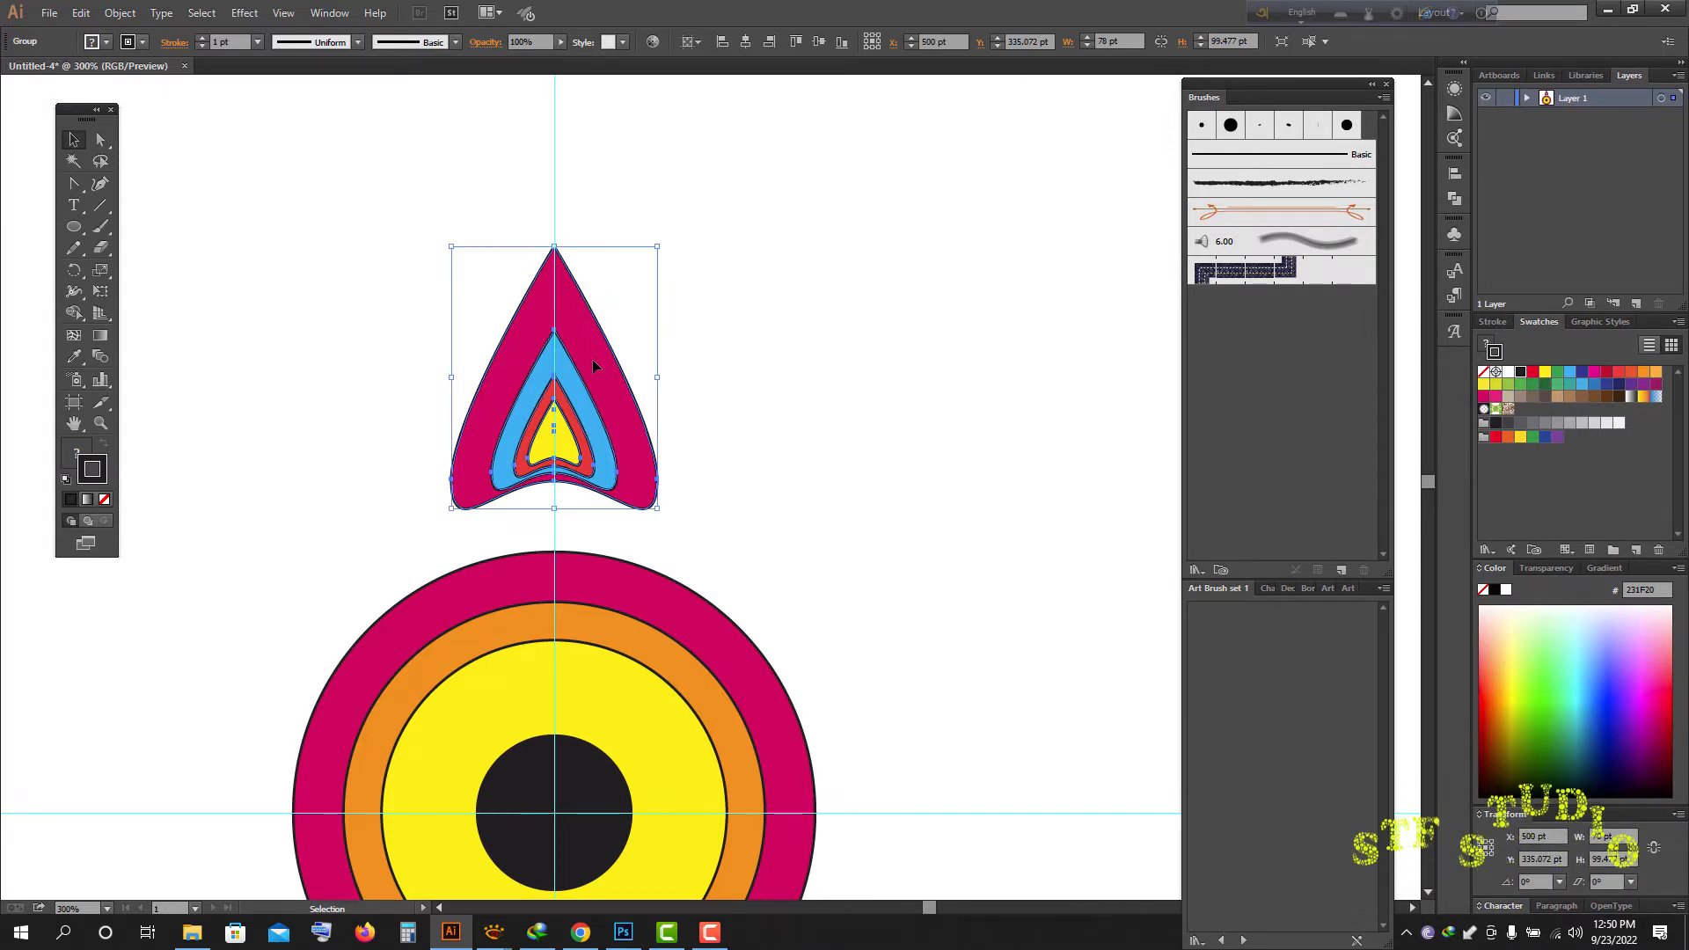
left_click_drag(593, 358, 598, 403)
scroll(737, 351, "down", 1)
scroll(738, 354, "down", 4)
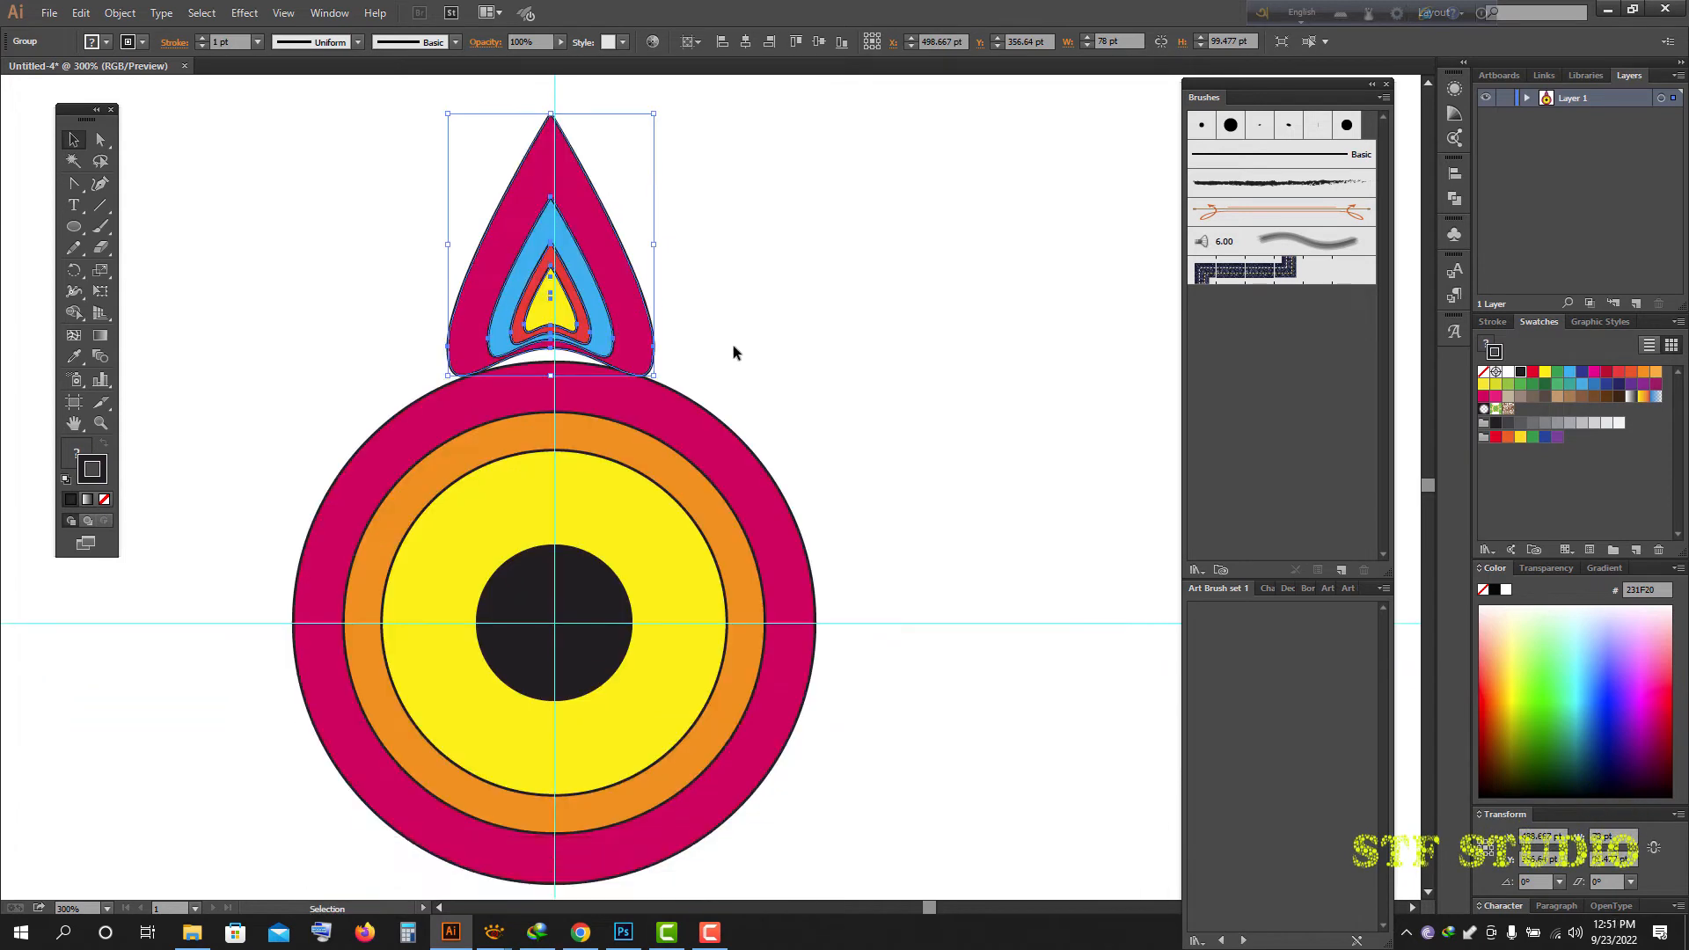
key("Up")
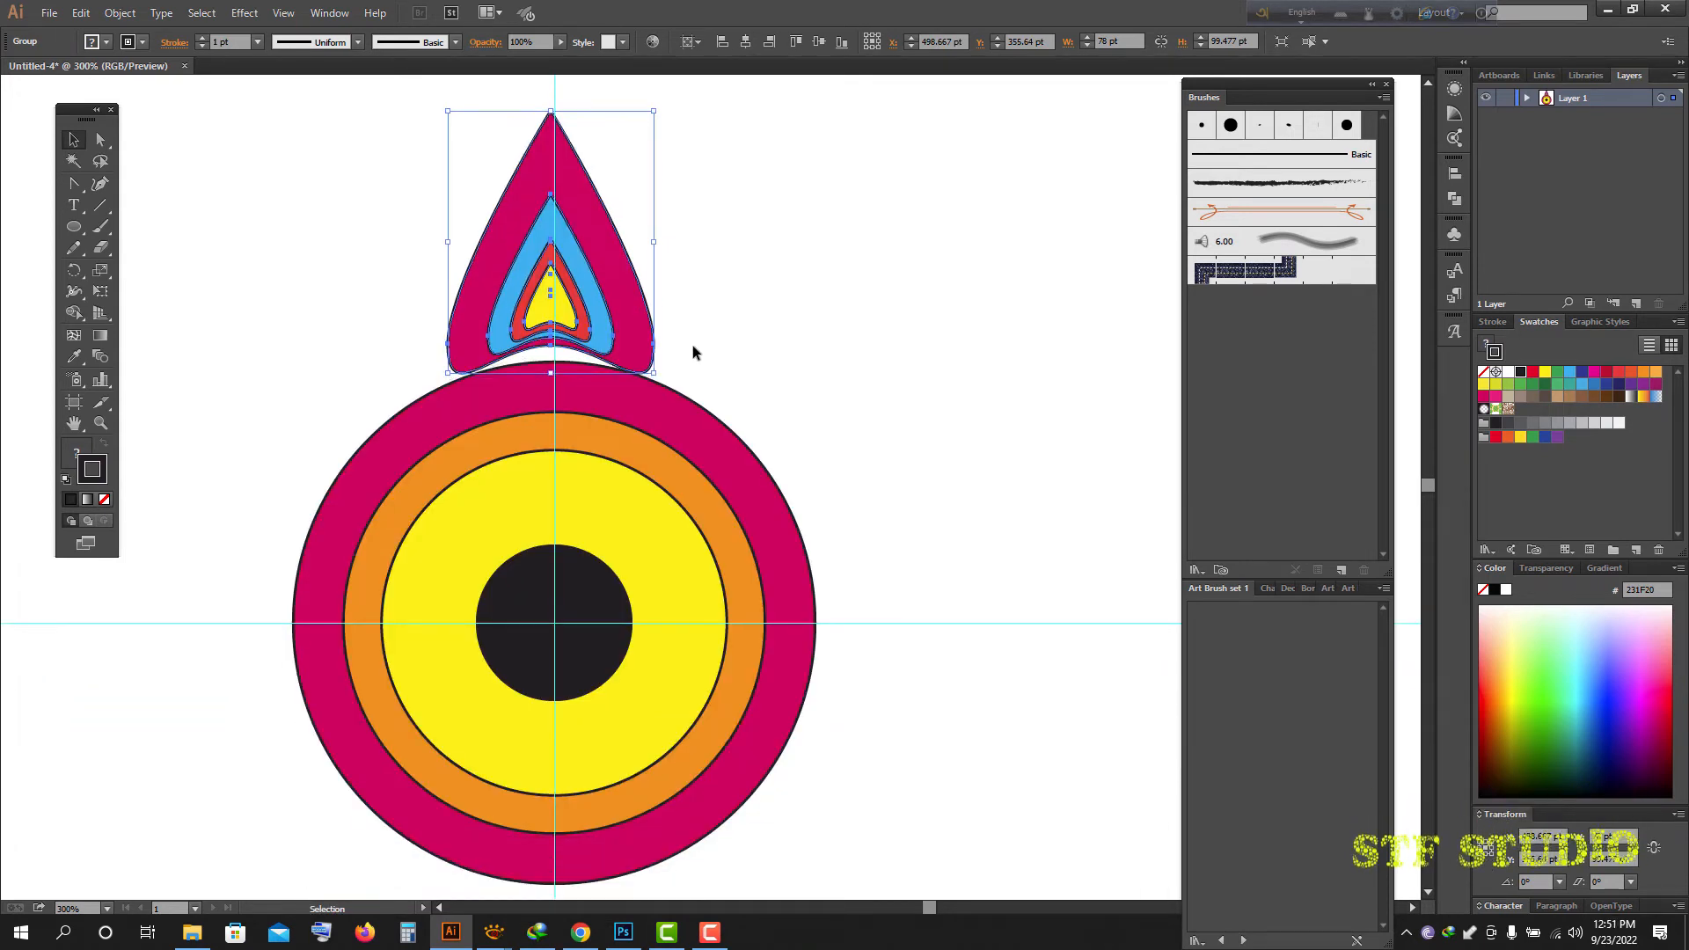
key("Up")
key("Up")
key("Up")
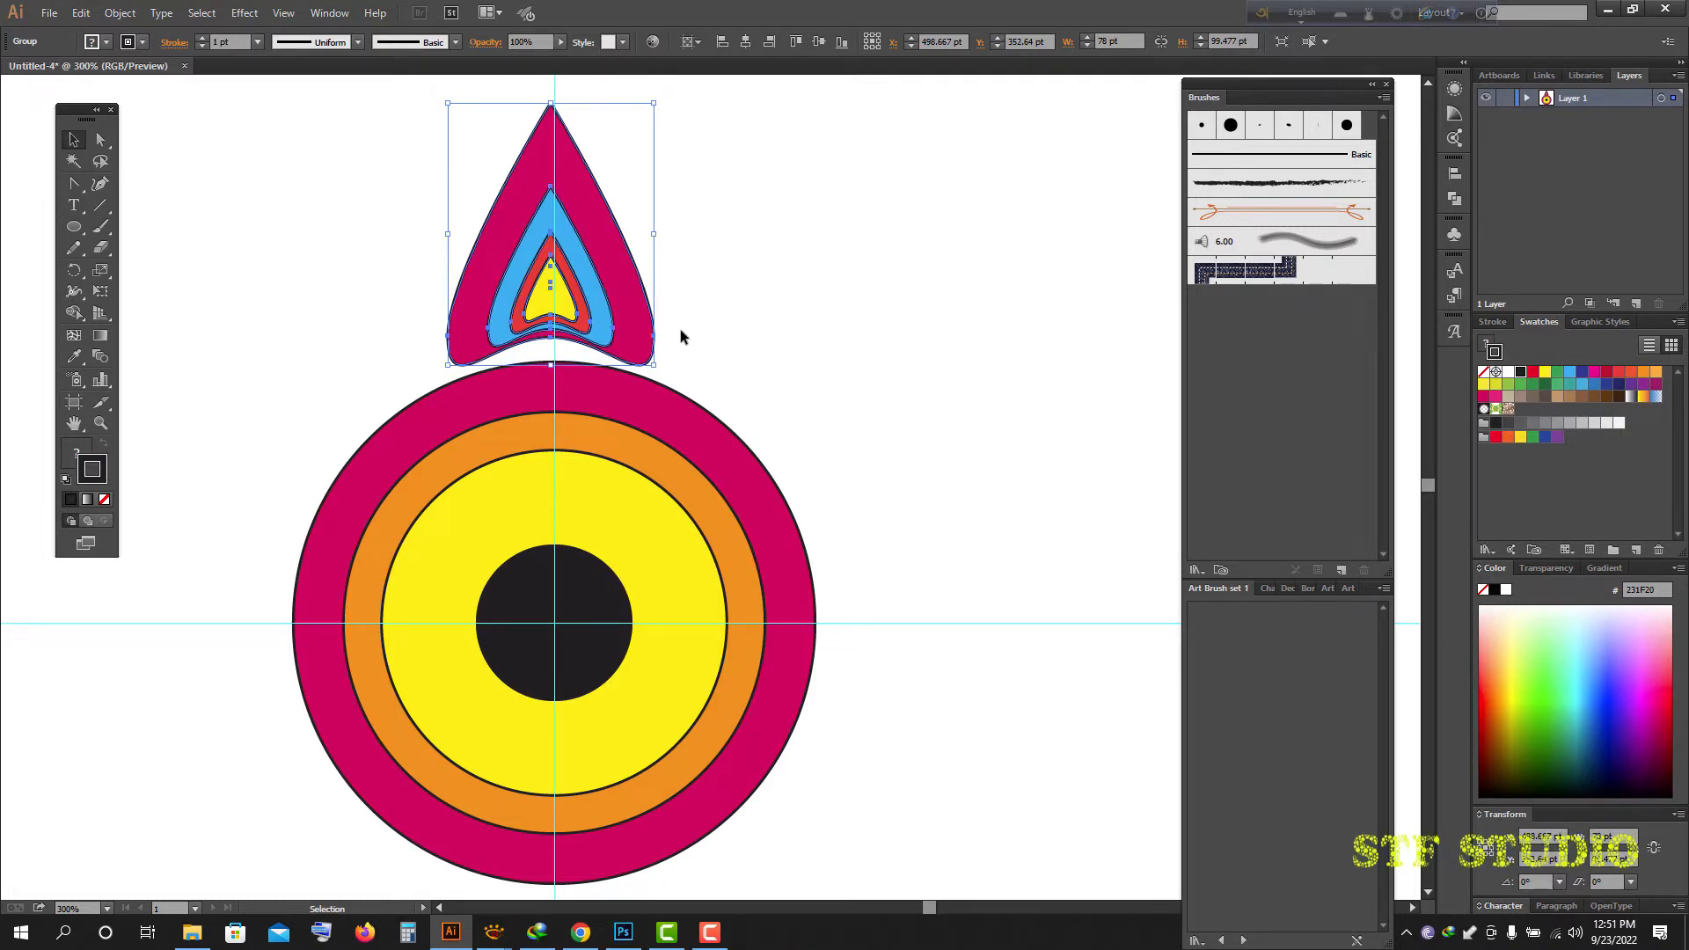
left_click(745, 42)
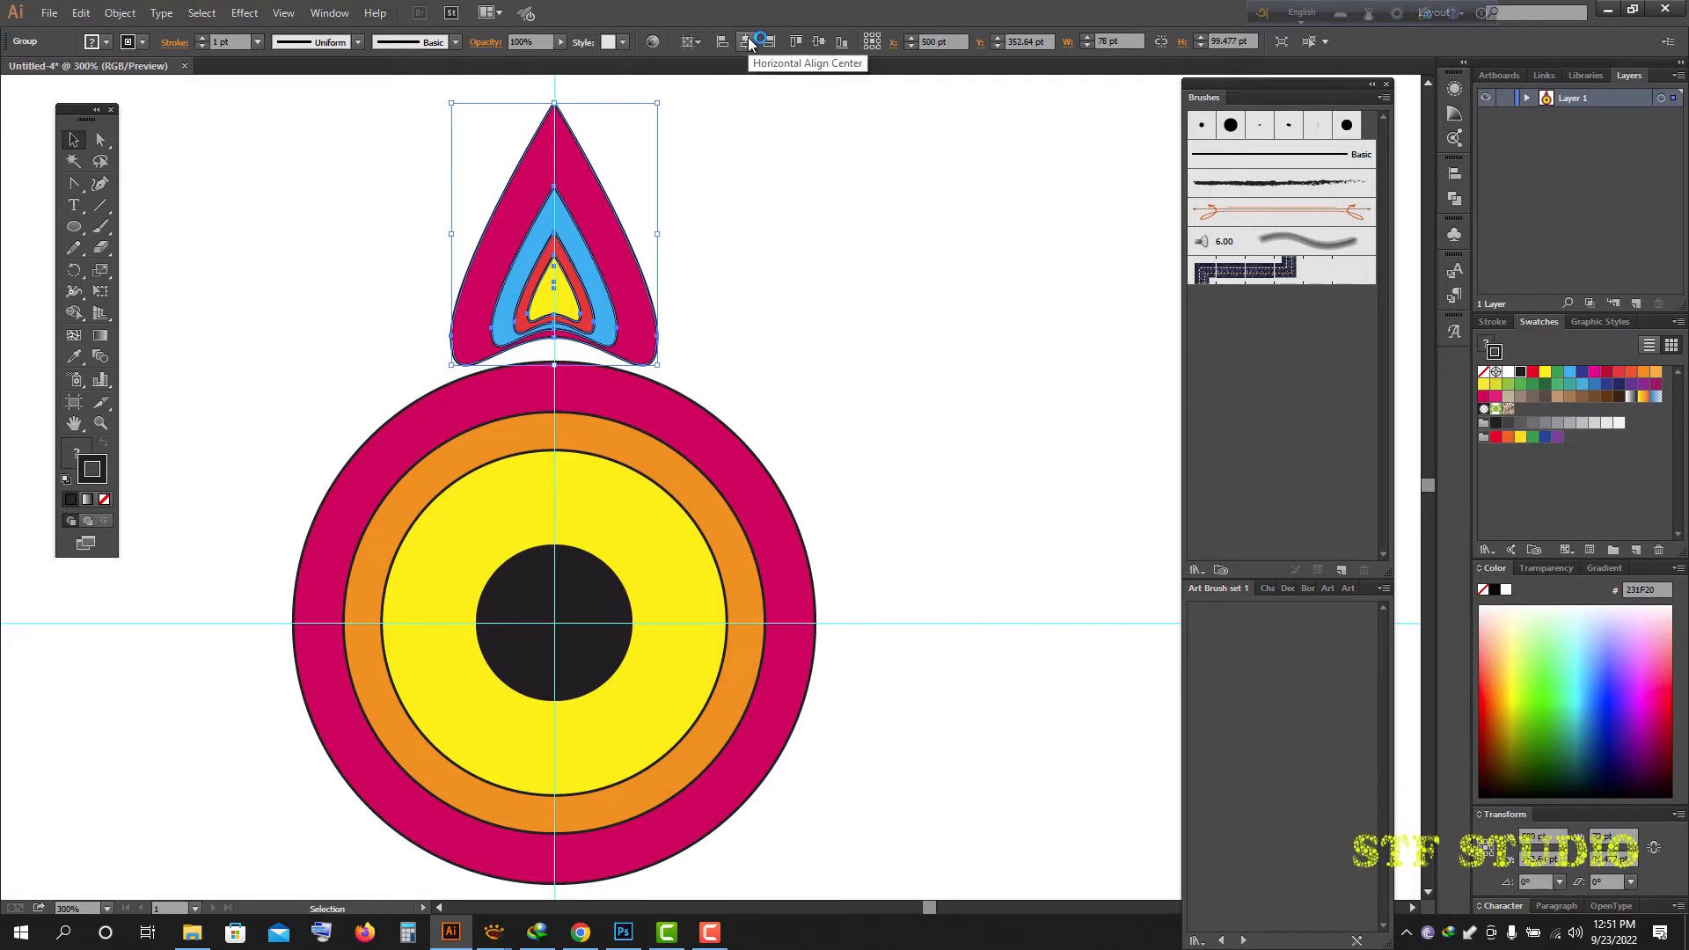
key("Down")
key("Down")
key("Down")
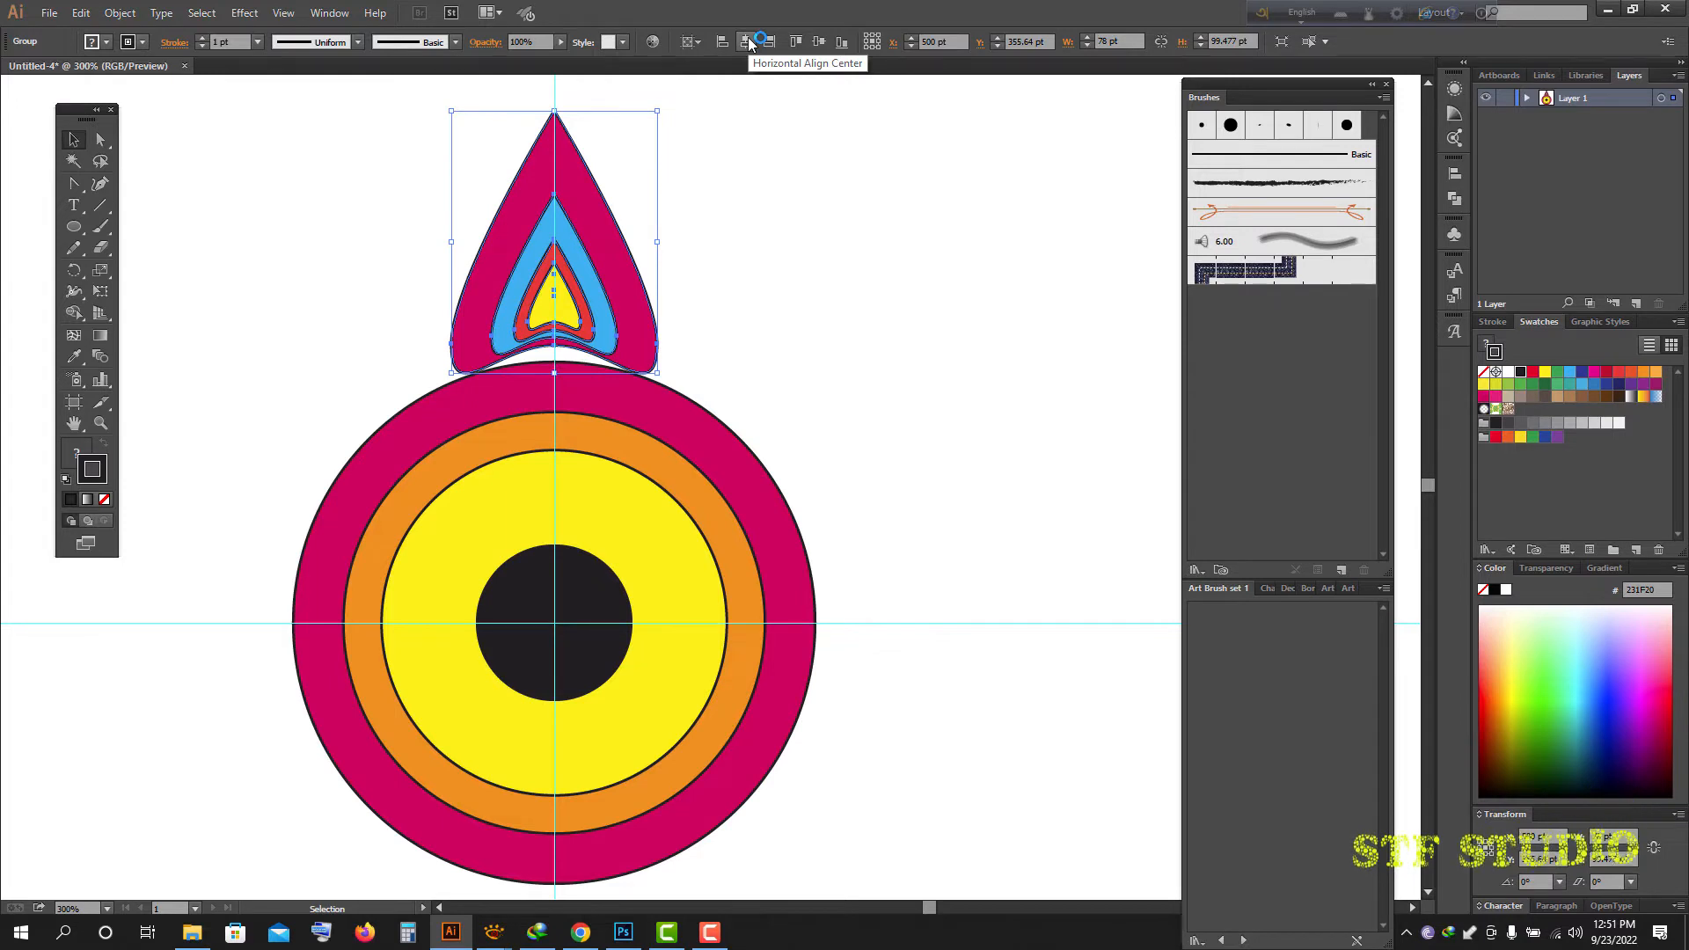
- Nudge the nested petal group up by 1 pt to Y about 354.64 pt and deselect it
left_click(727, 345)
left_click(568, 205)
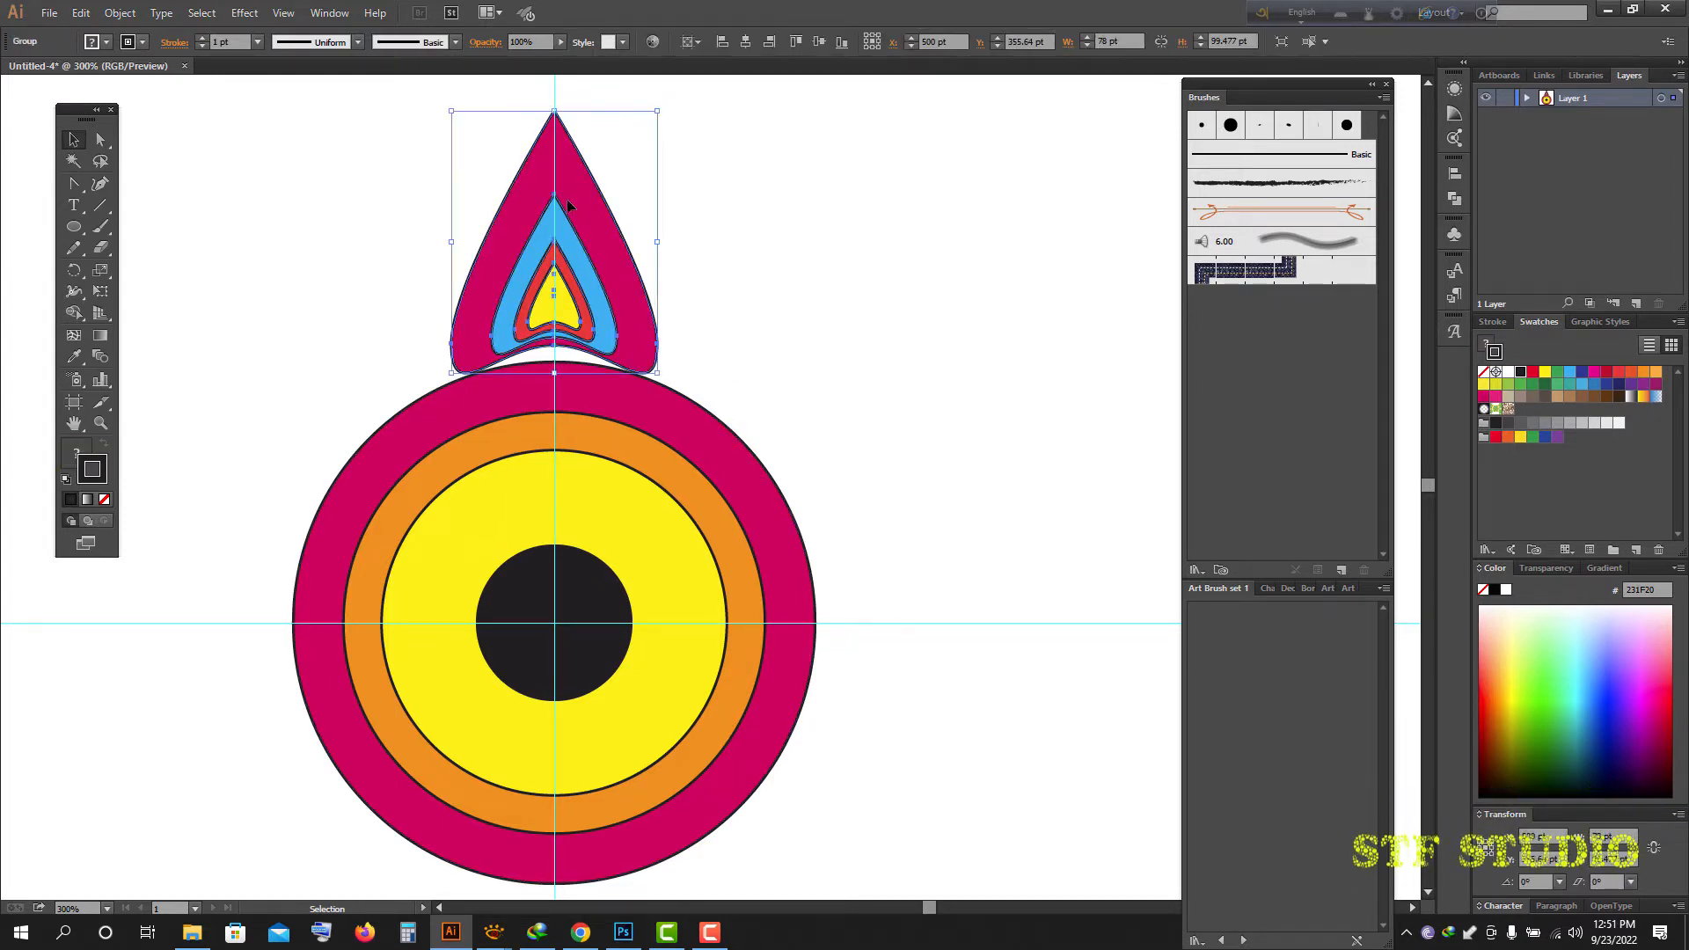
key("Up")
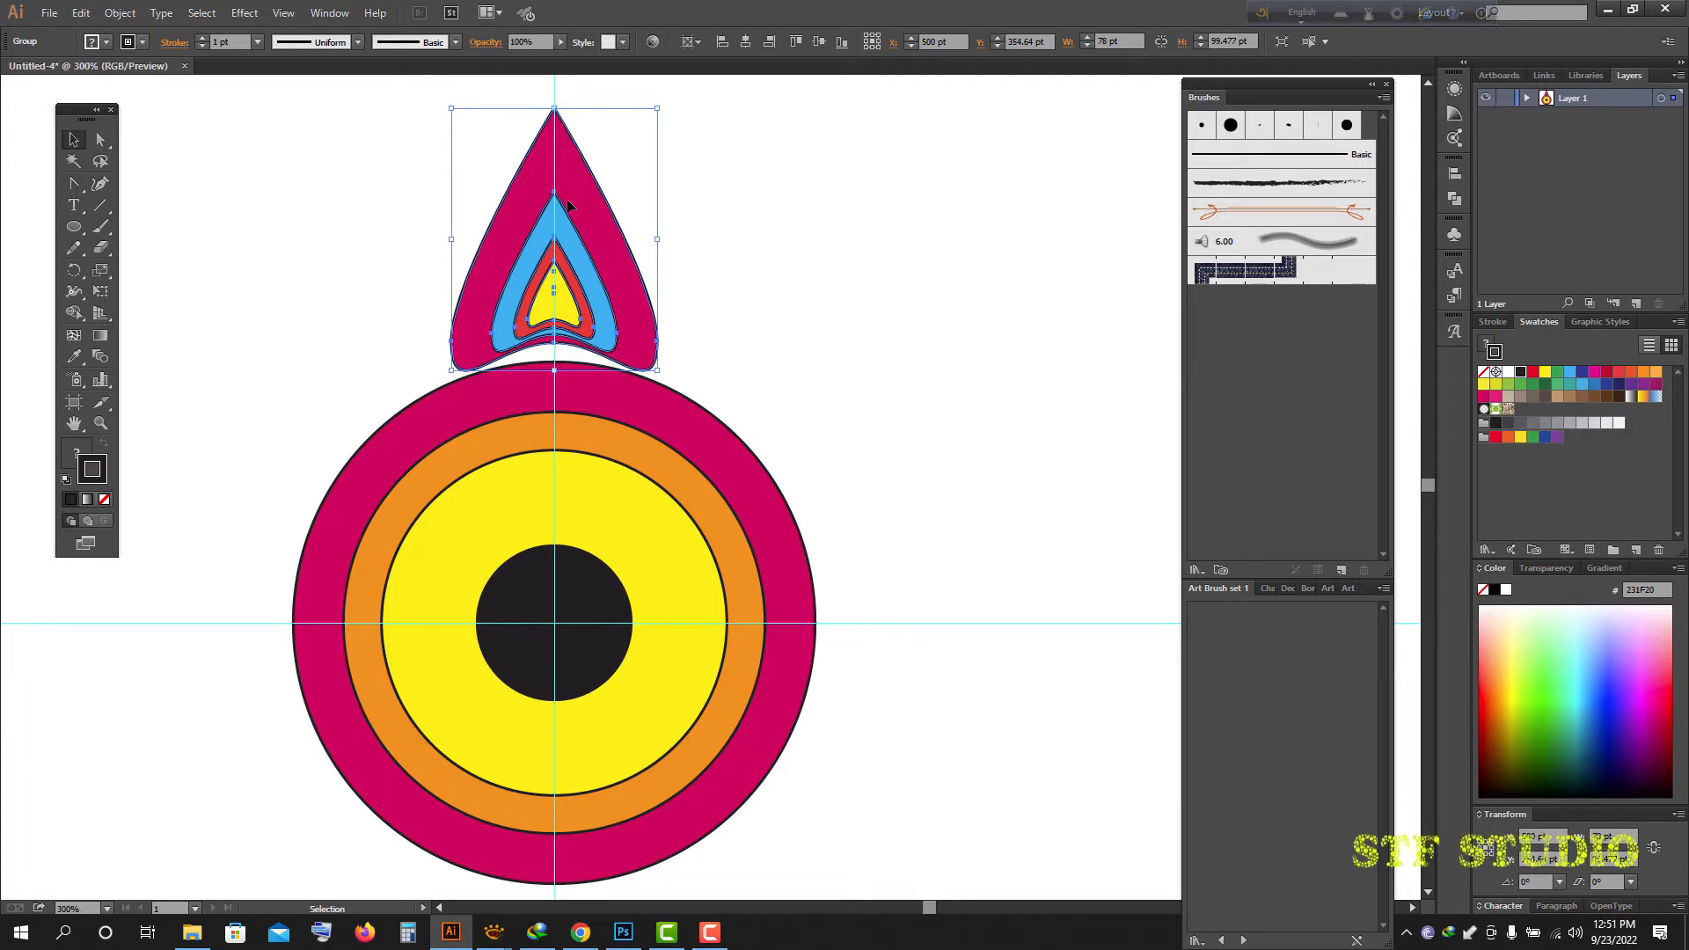
left_click(690, 238)
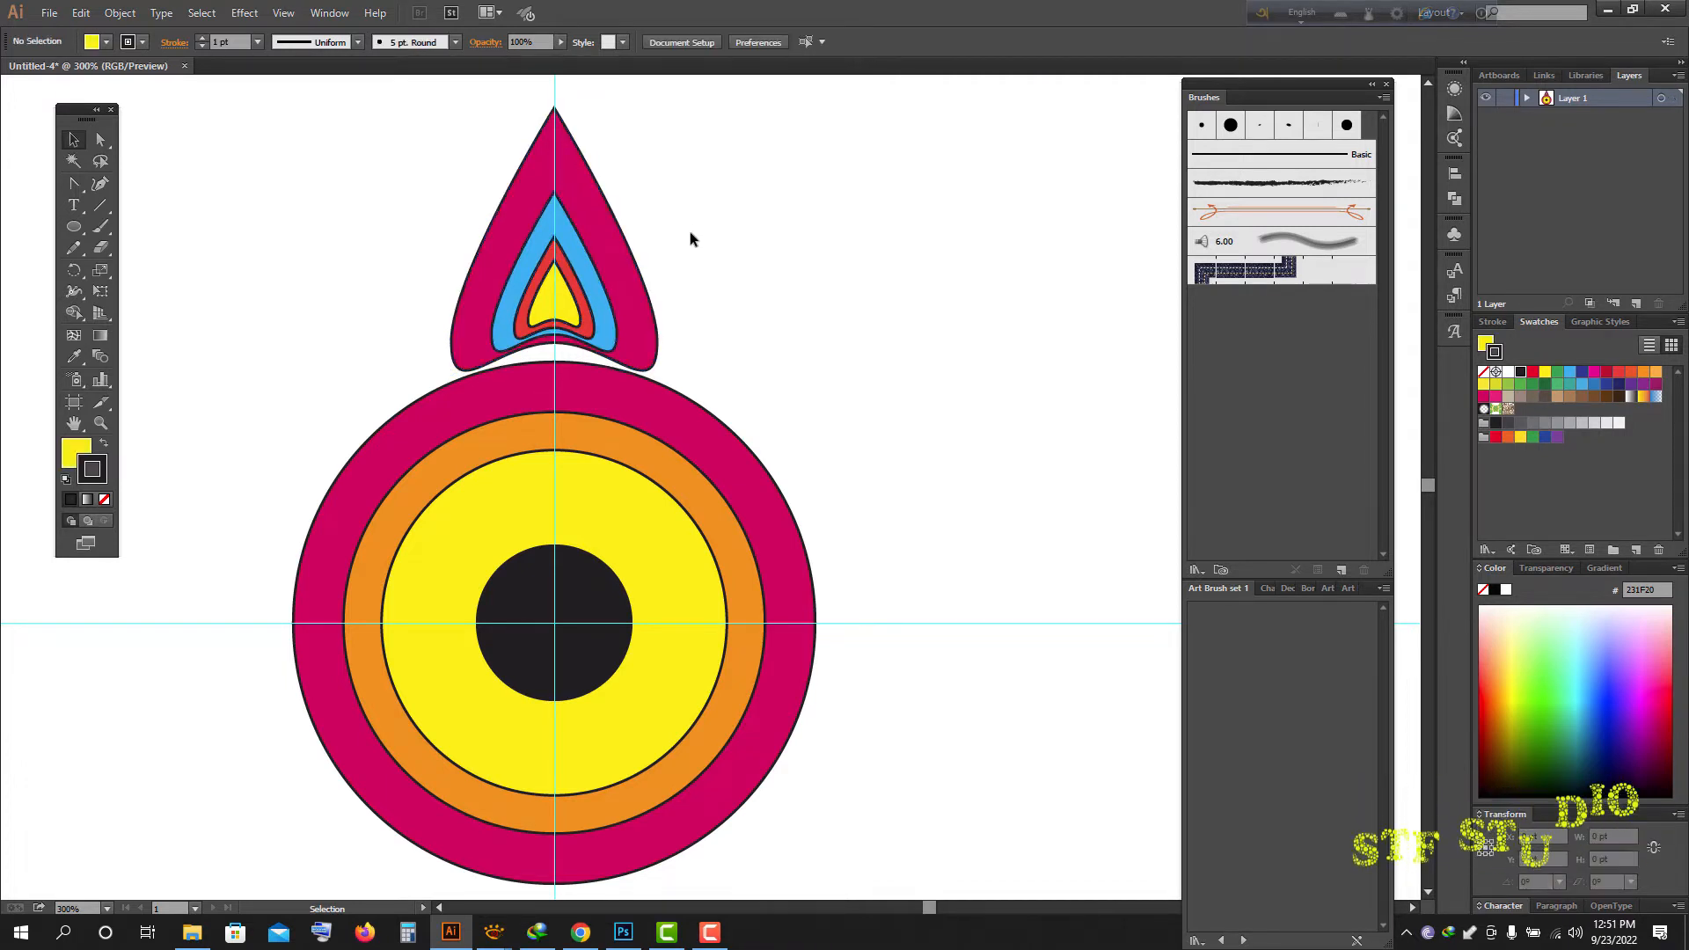
- Select the petal group and set its rotation origin at the shared center of the circles, opening the rotation options
left_click(579, 211)
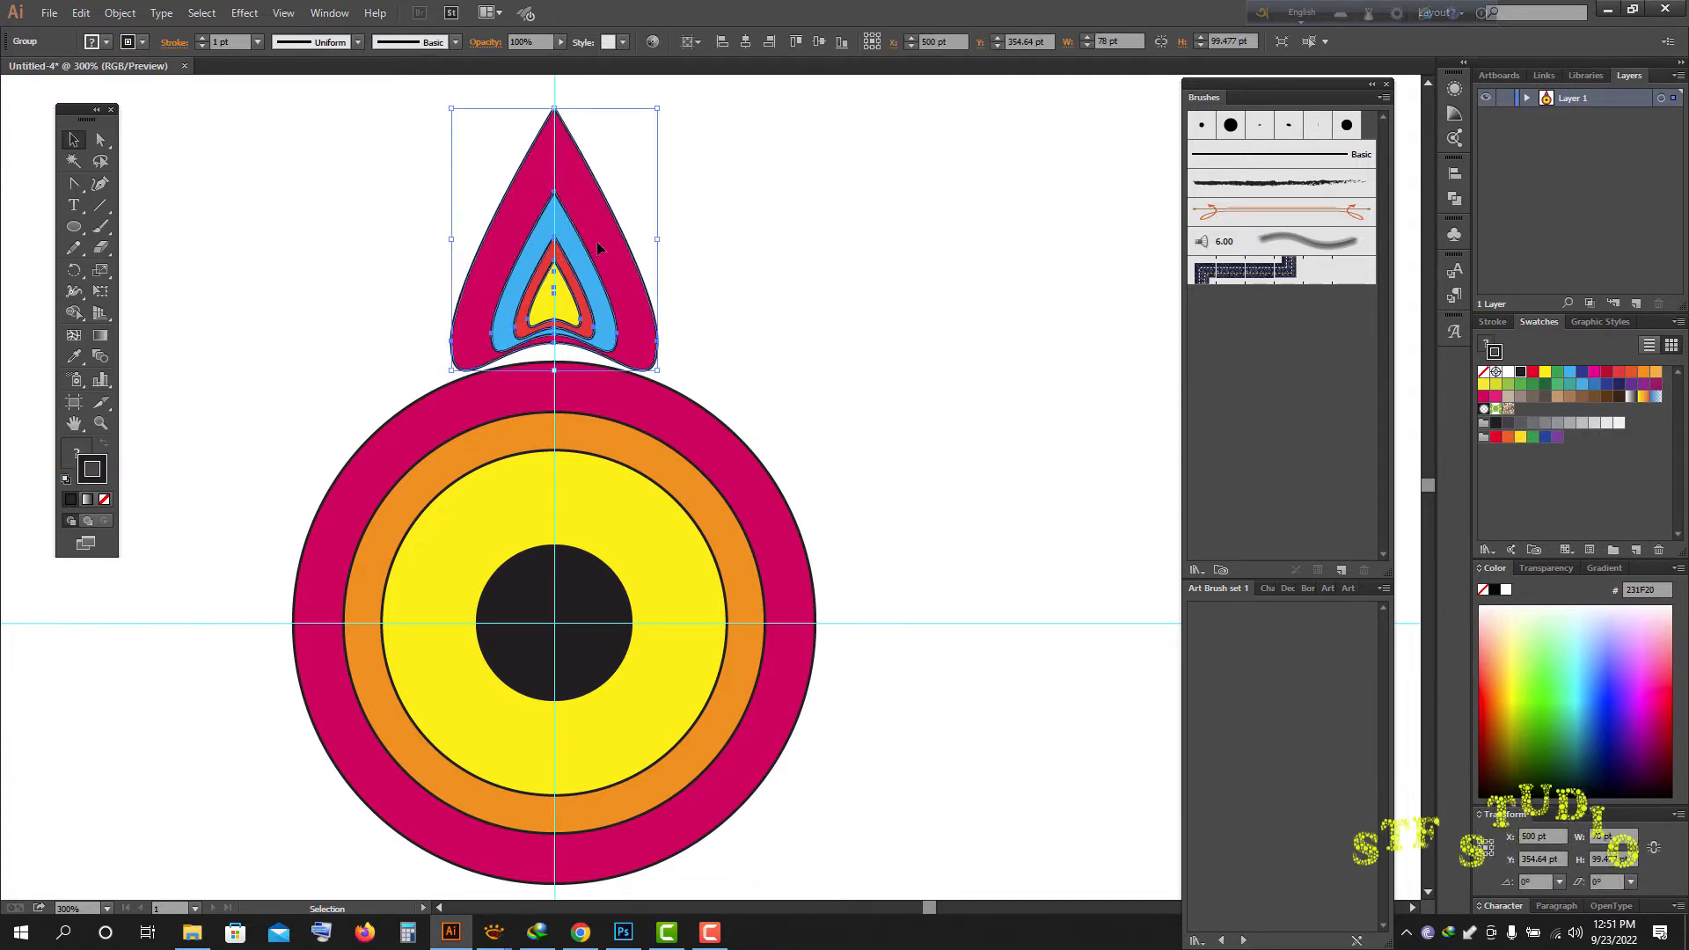
scroll(844, 563, "down", 1)
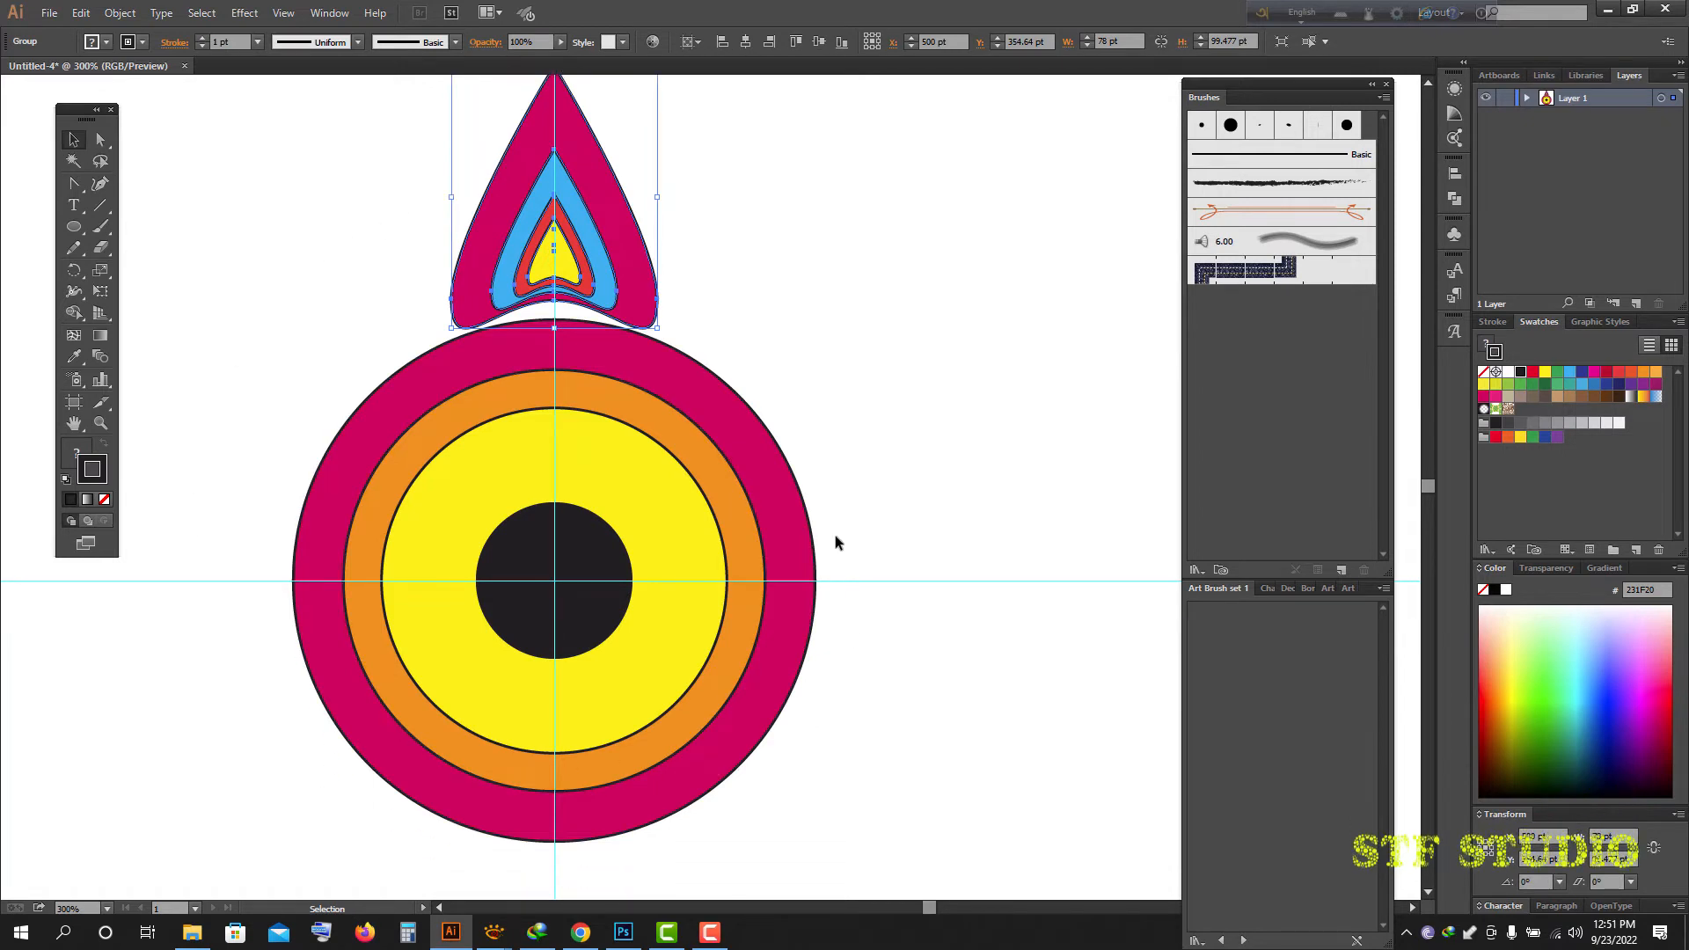
scroll(764, 525, "down", 1)
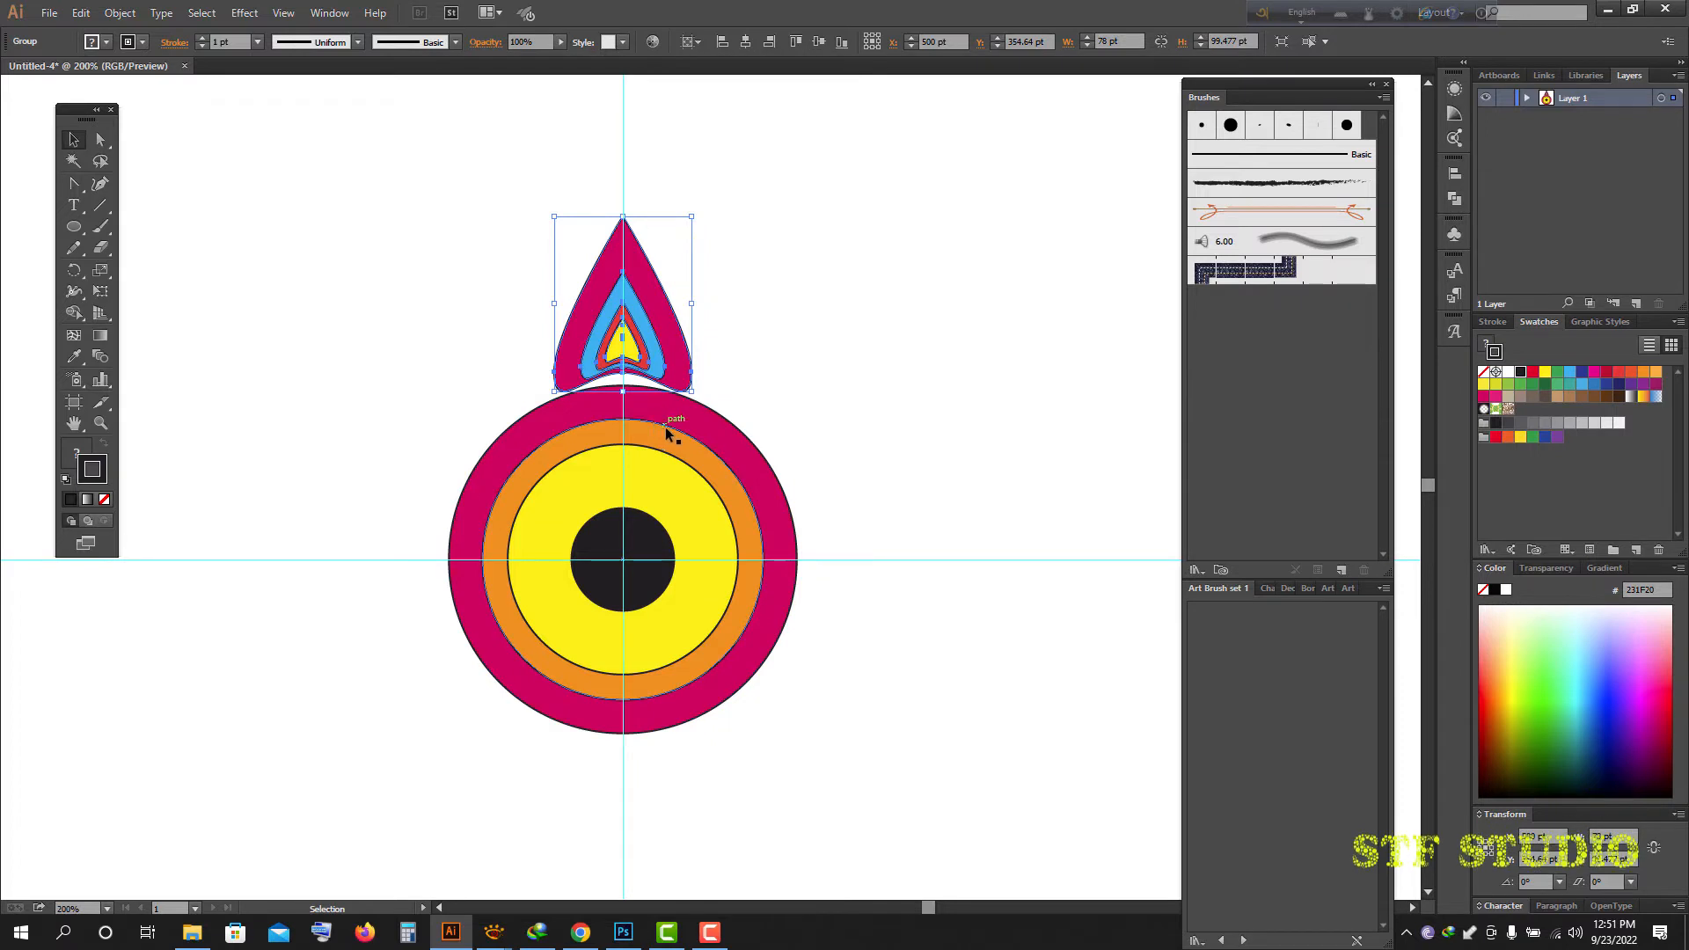
scroll(705, 424, "up", 1)
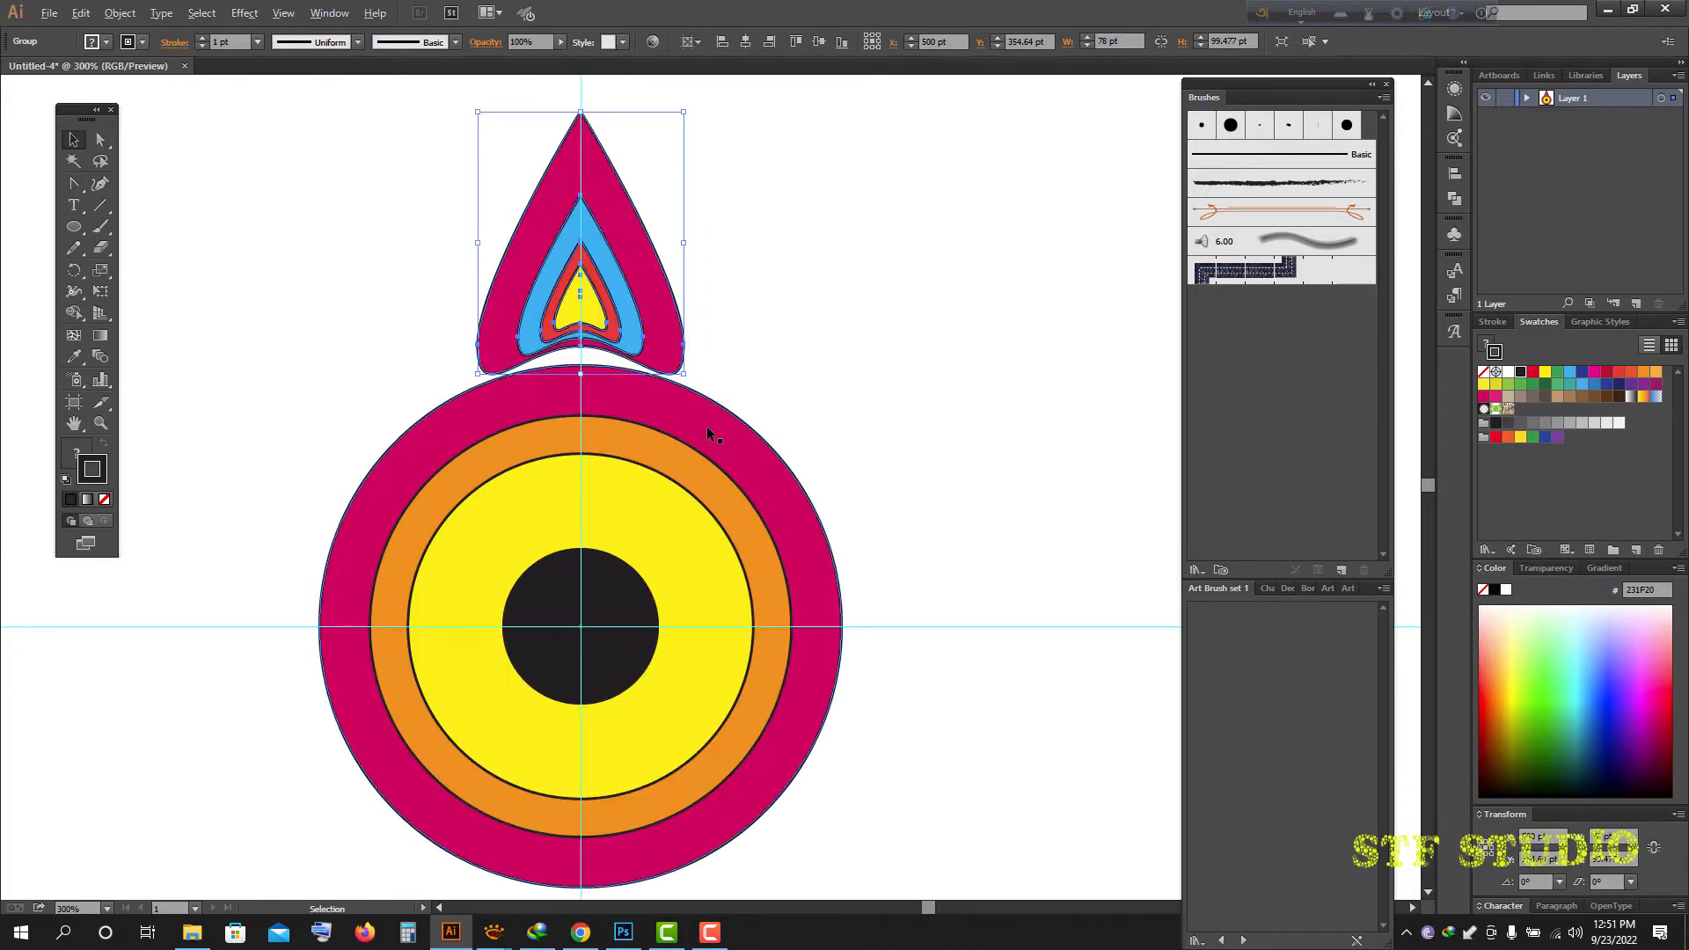
scroll(610, 516, "down", 1)
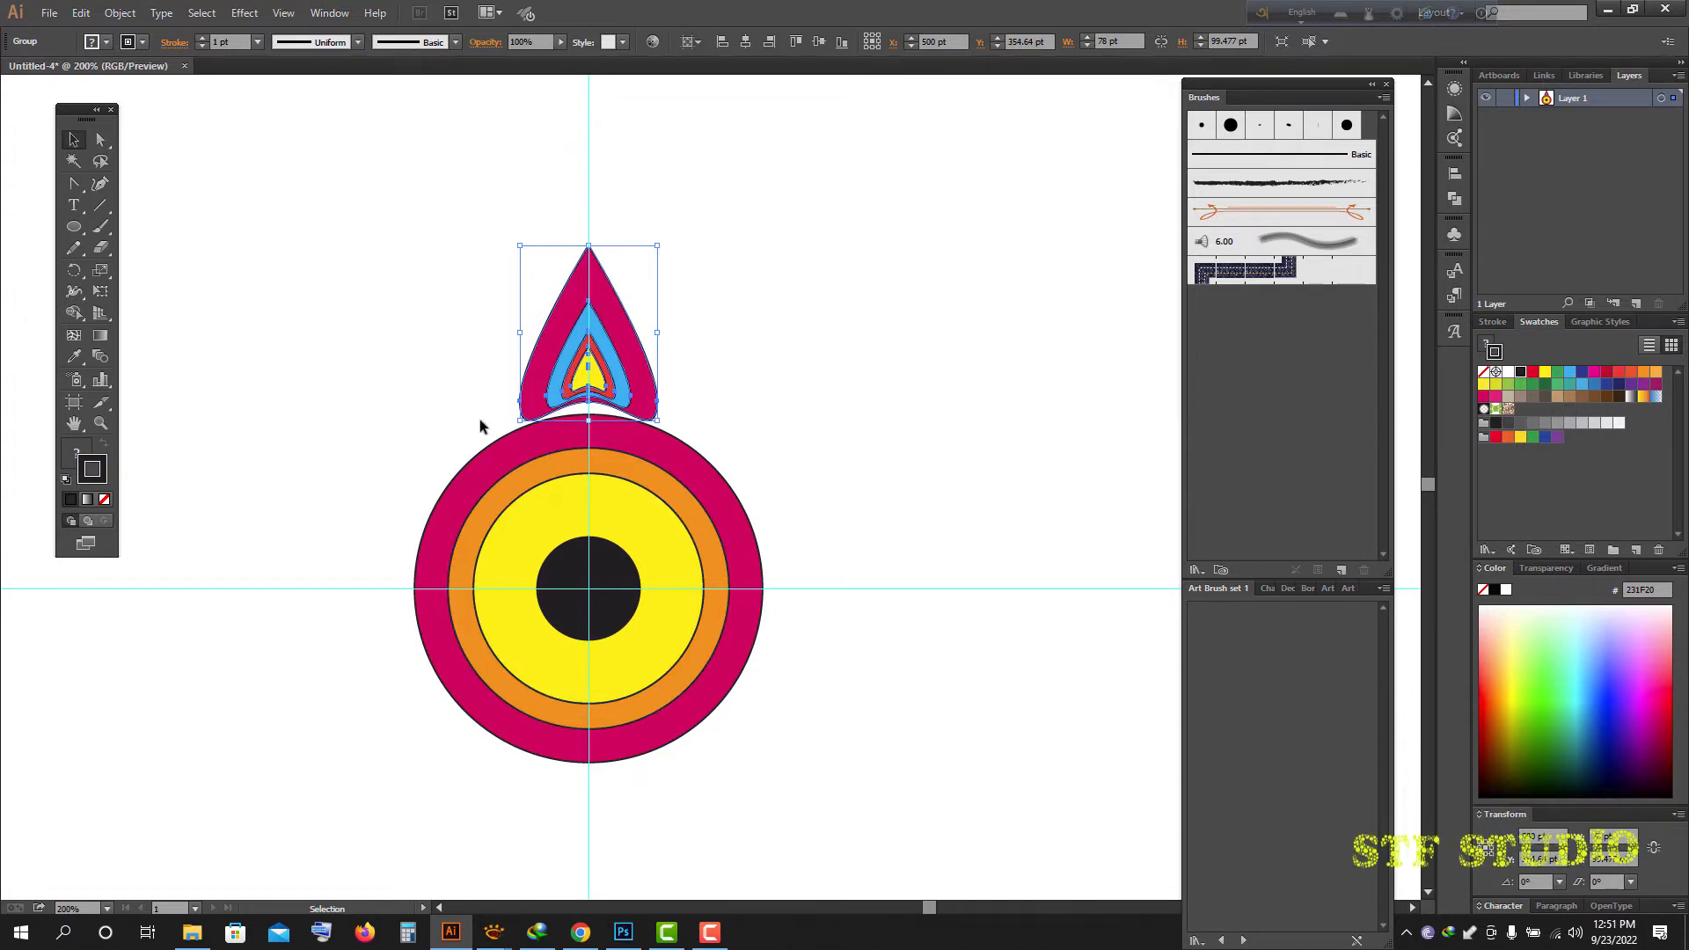
left_click(74, 271)
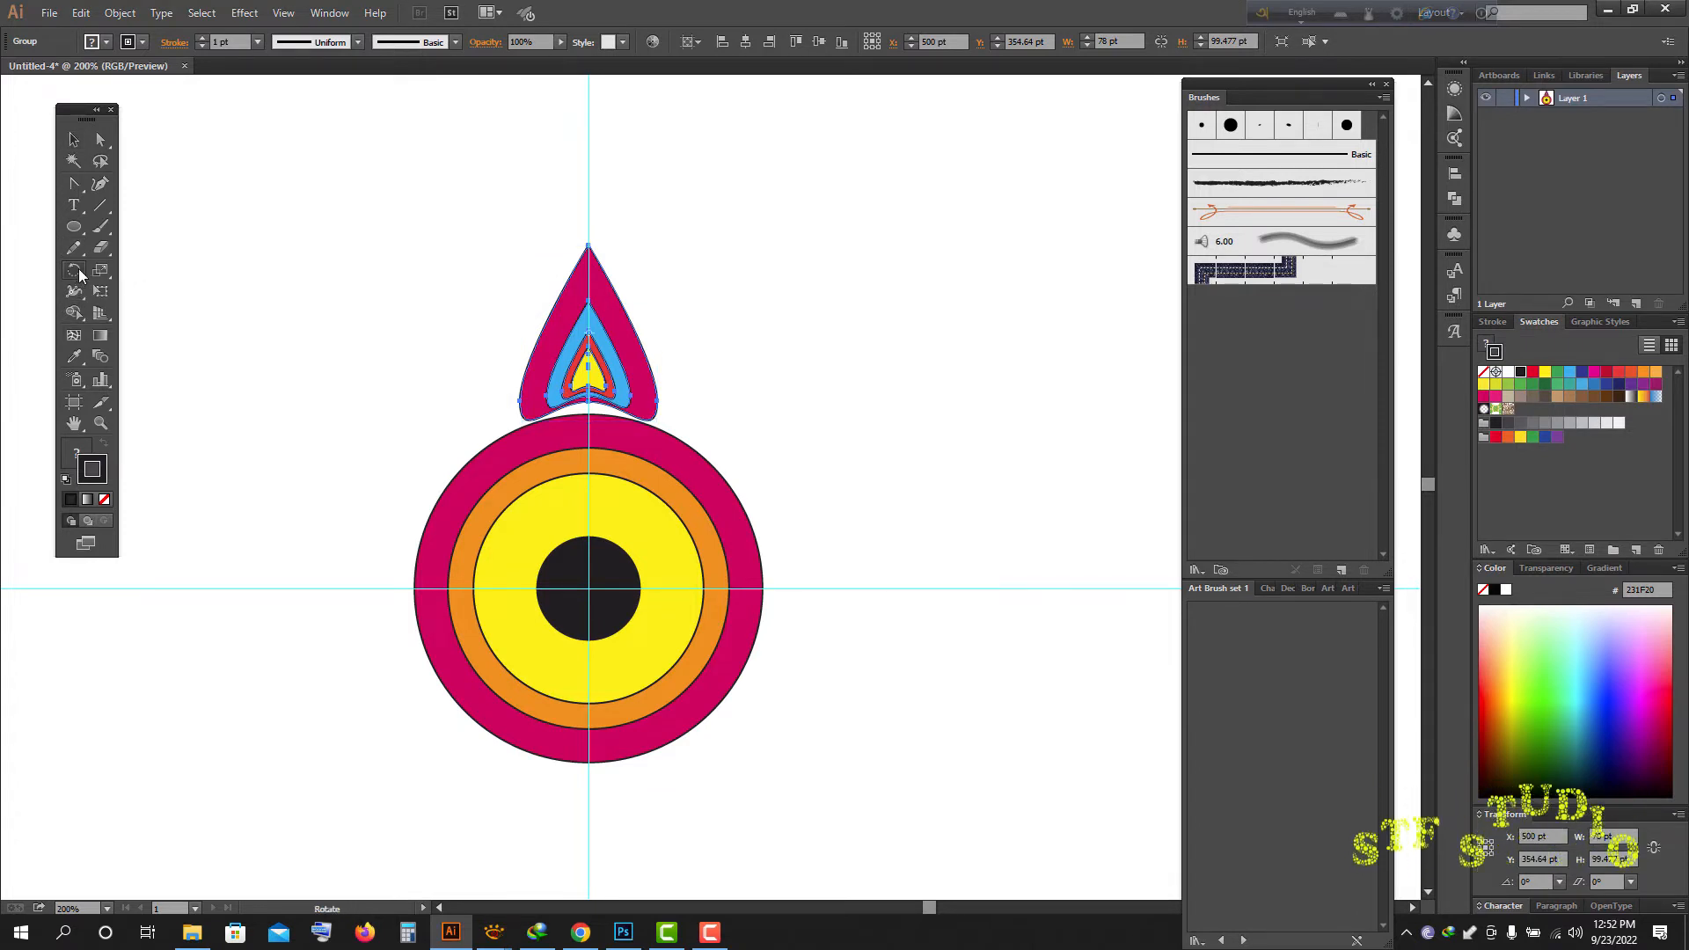
left_click(77, 268)
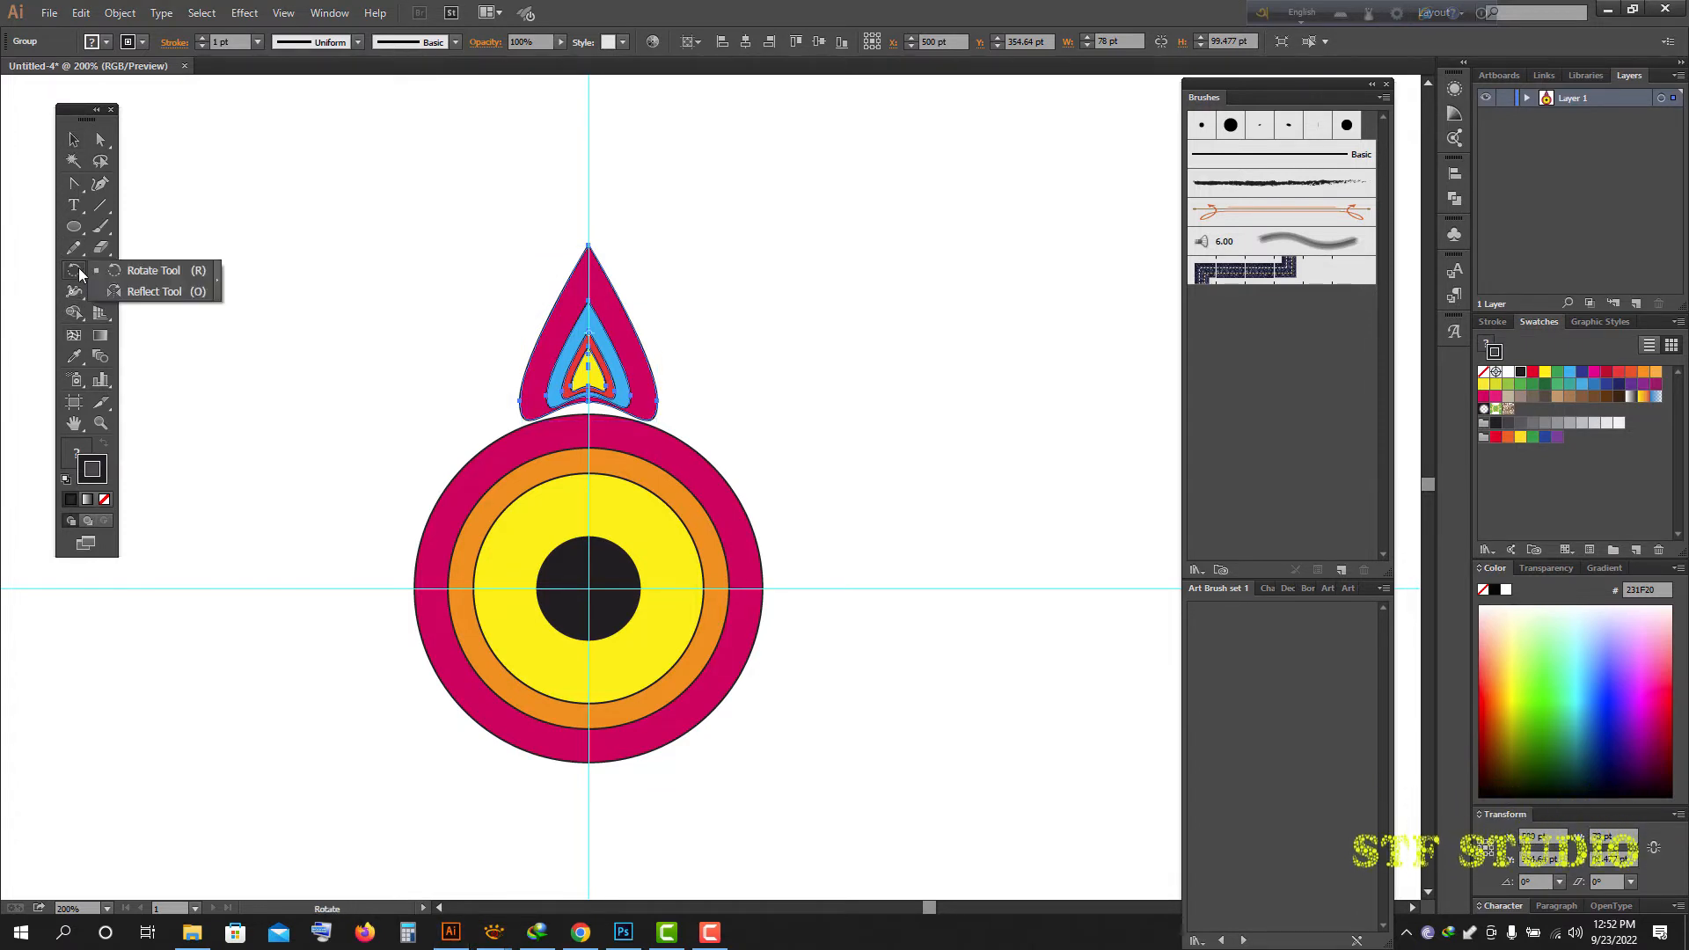
left_click(155, 271)
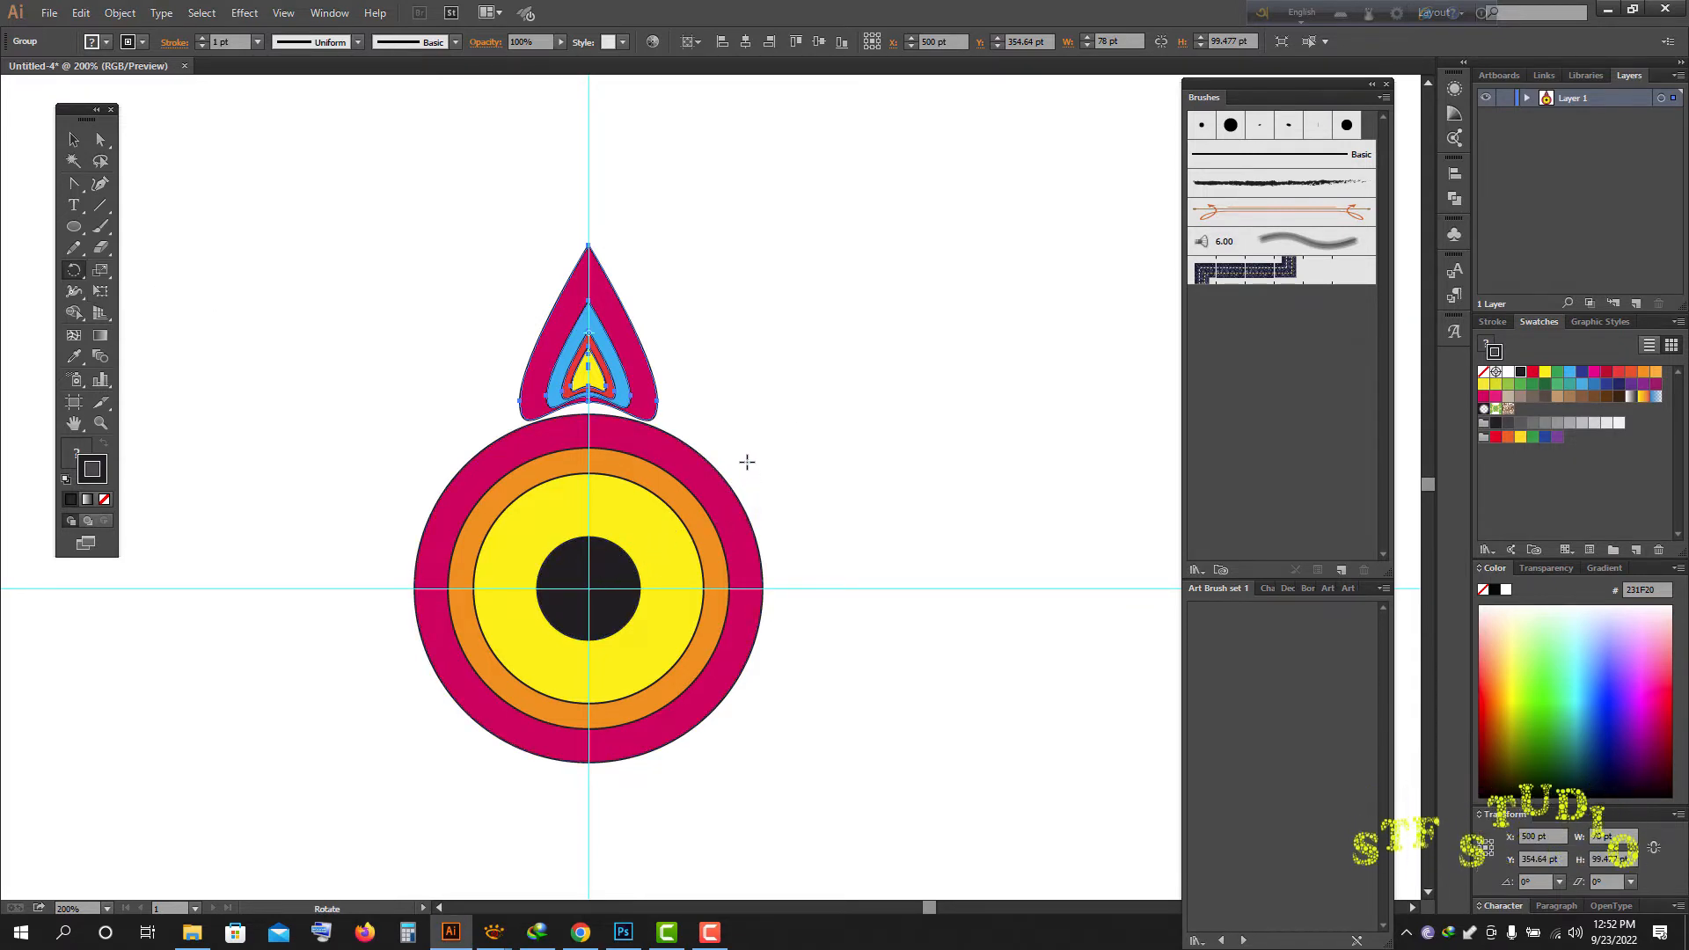
scroll(714, 473, "up", 3, "alt")
scroll(614, 482, "down", 1, "alt")
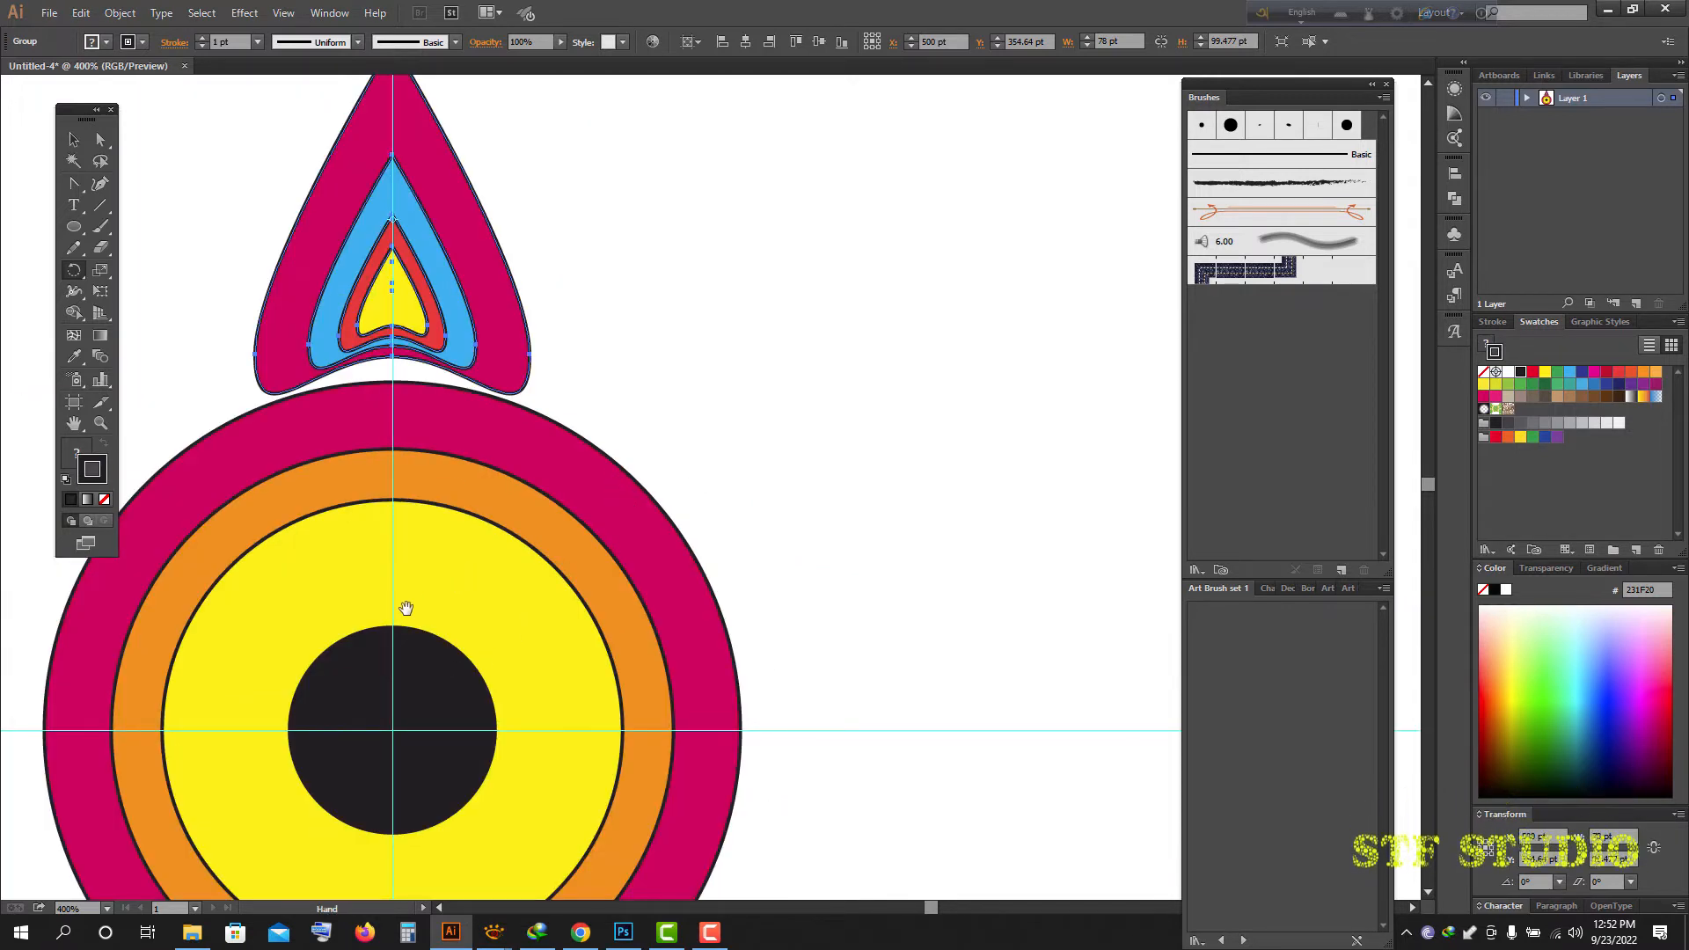
left_click_drag(406, 608, 633, 525)
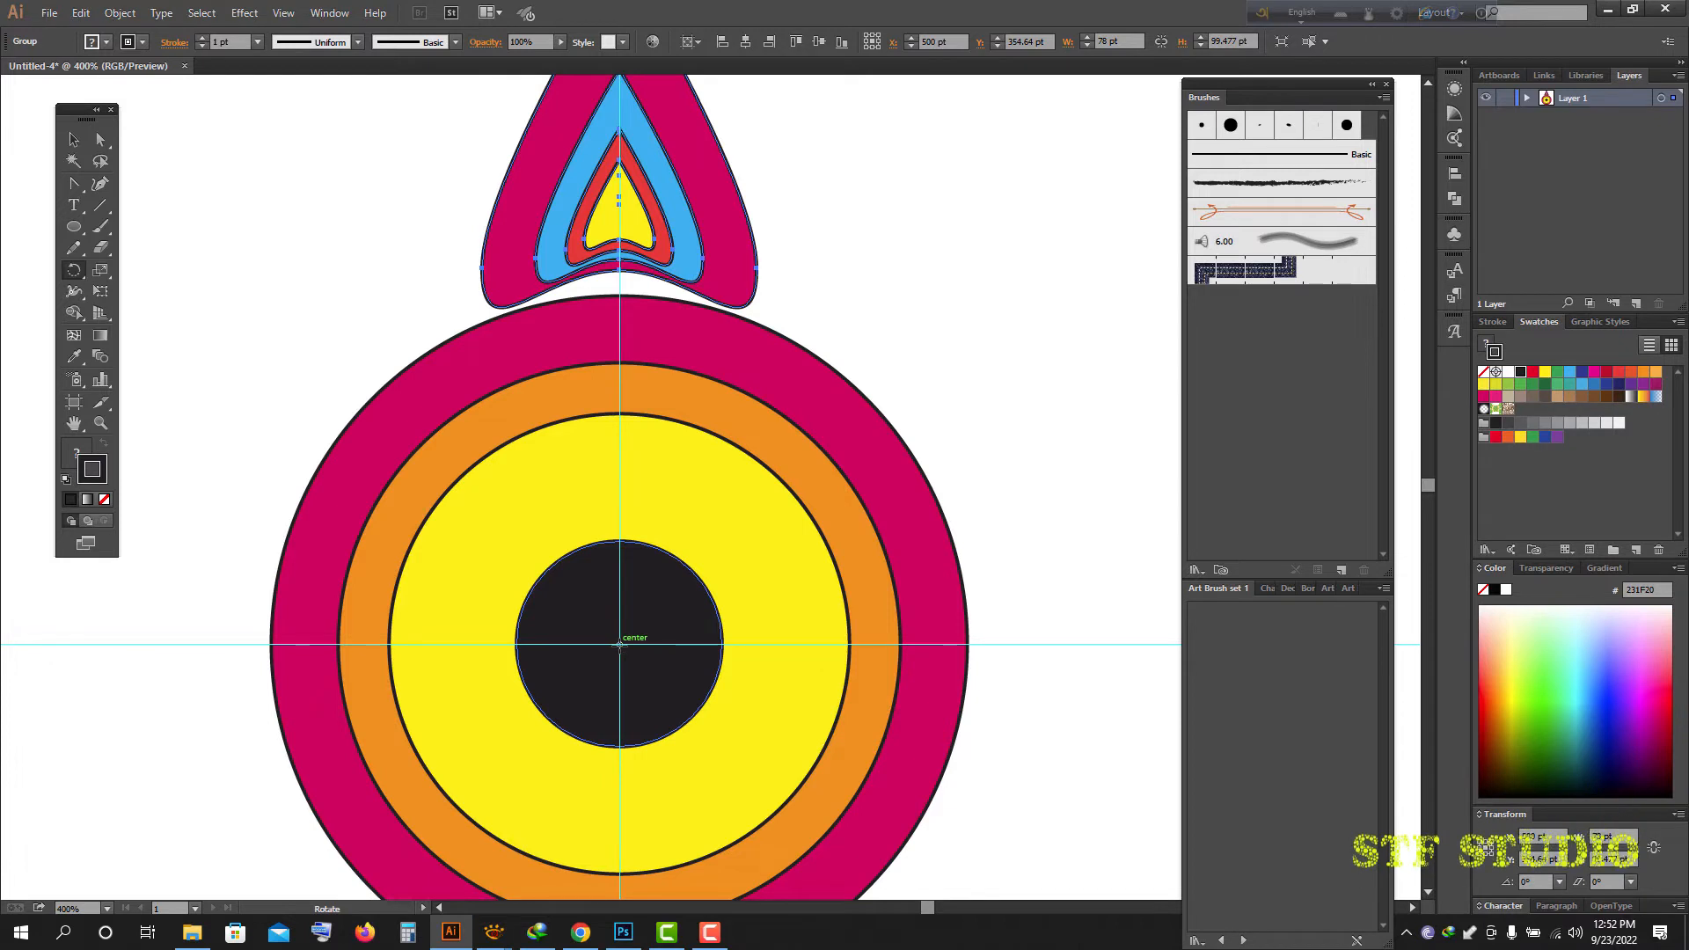
left_click(619, 645, "alt")
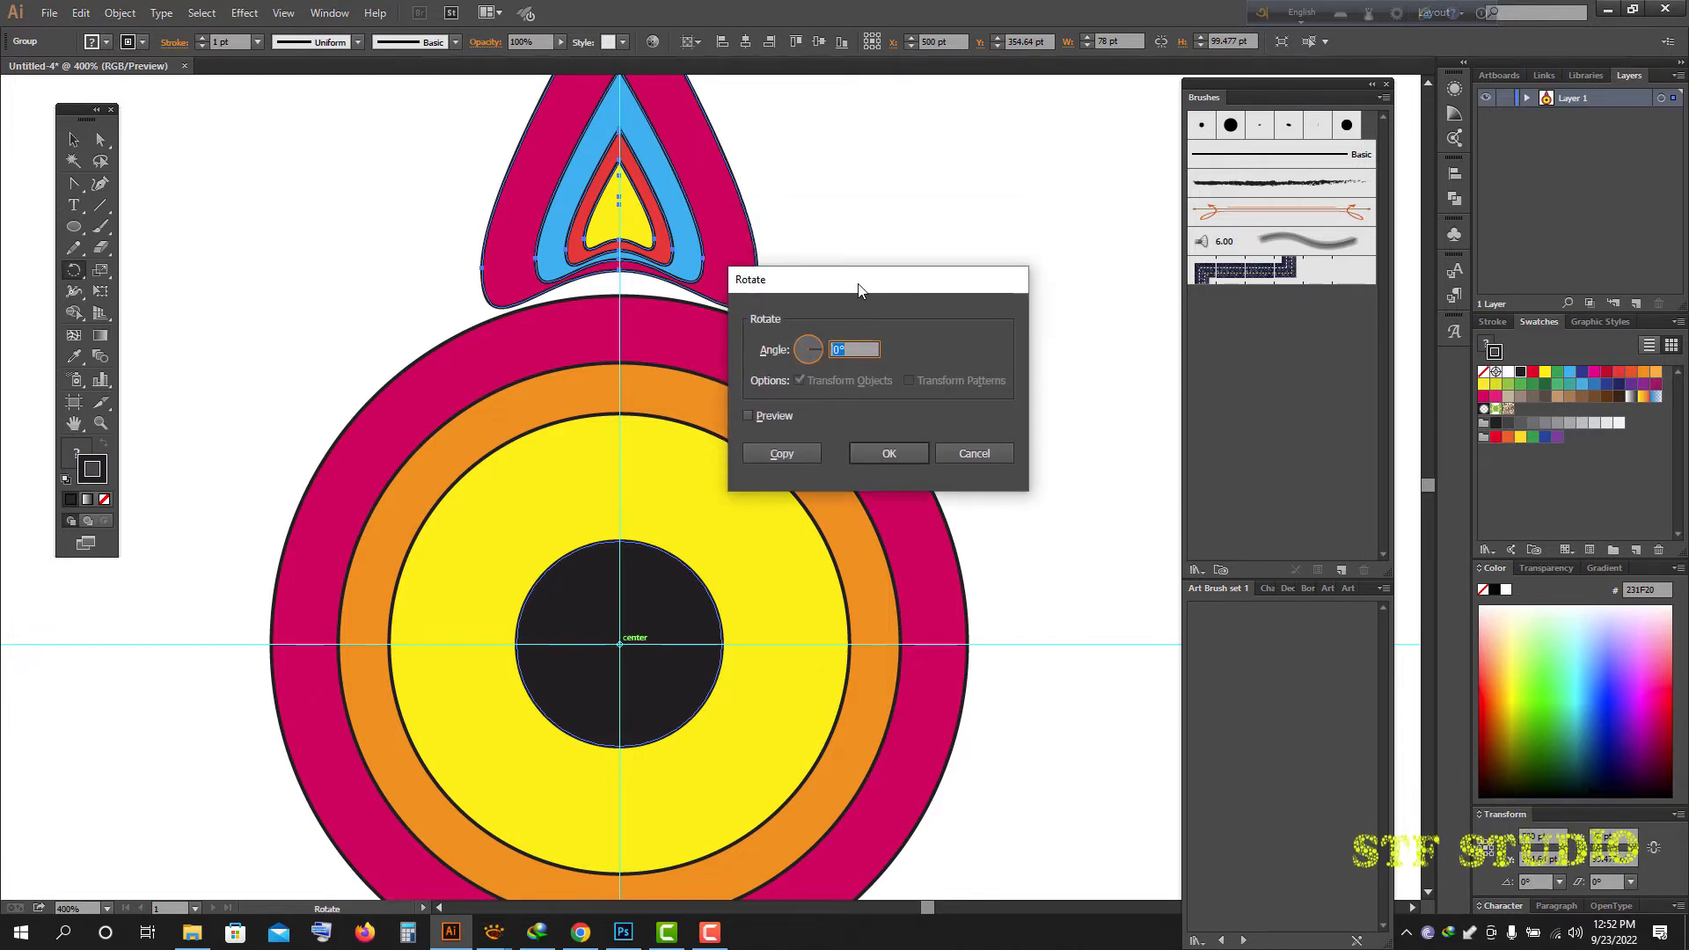
- Create a copy of the petal group rotated by 360/7 degrees, previewing the rotation
left_click_drag(859, 289, 868, 264)
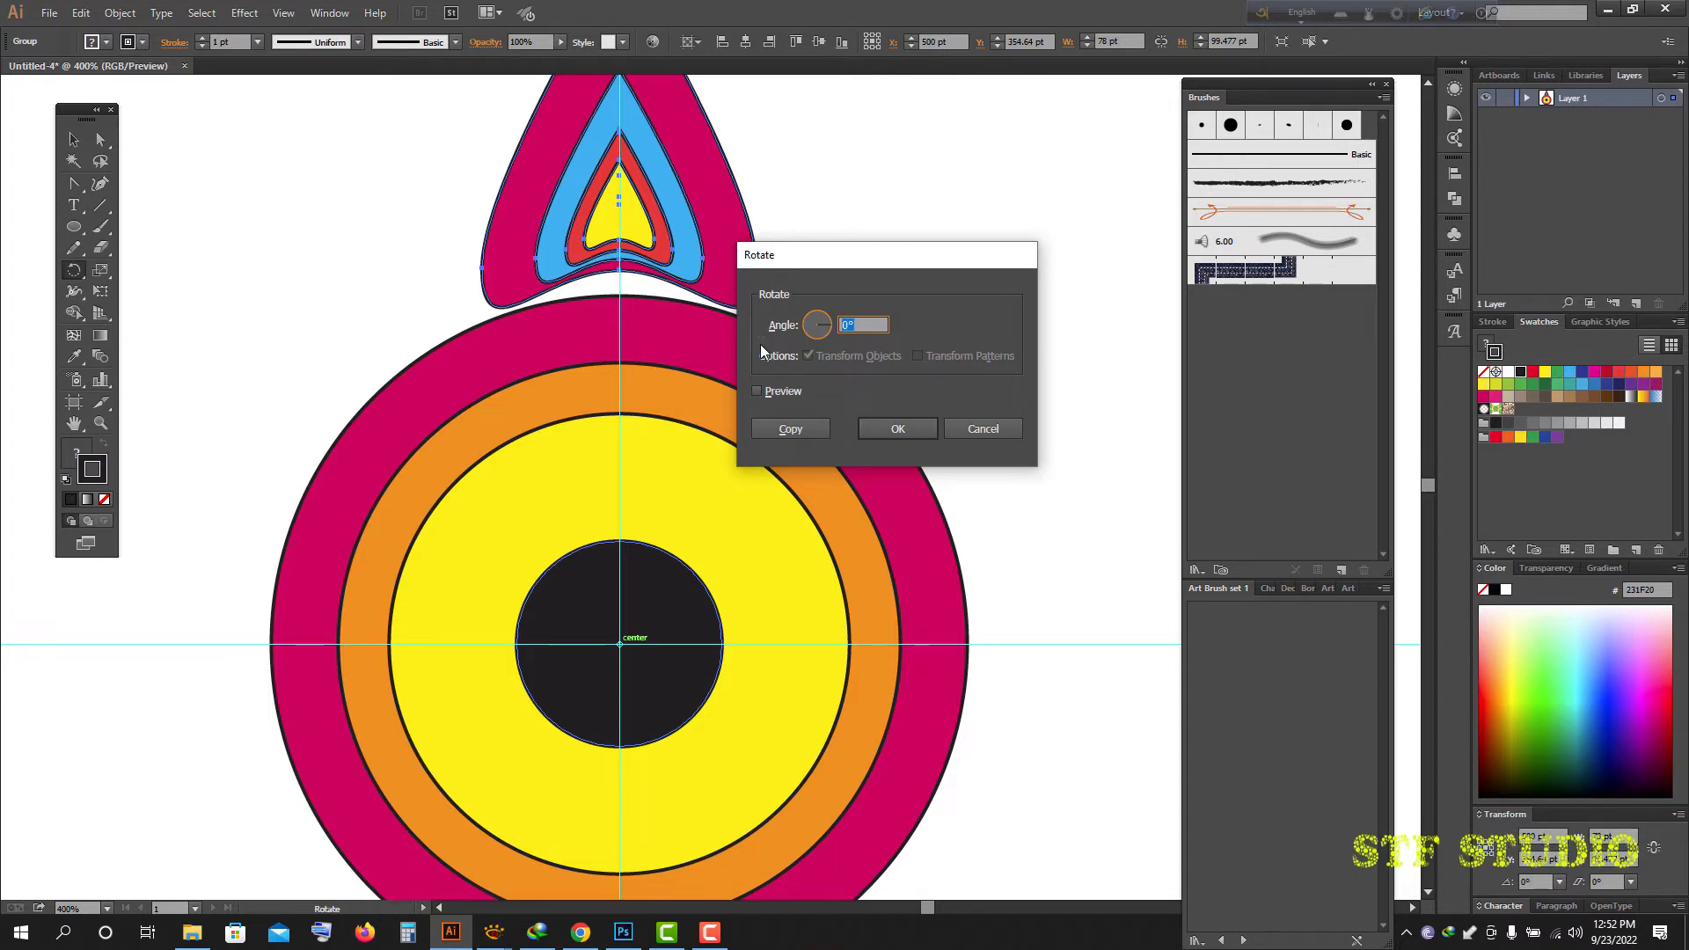
type("360/")
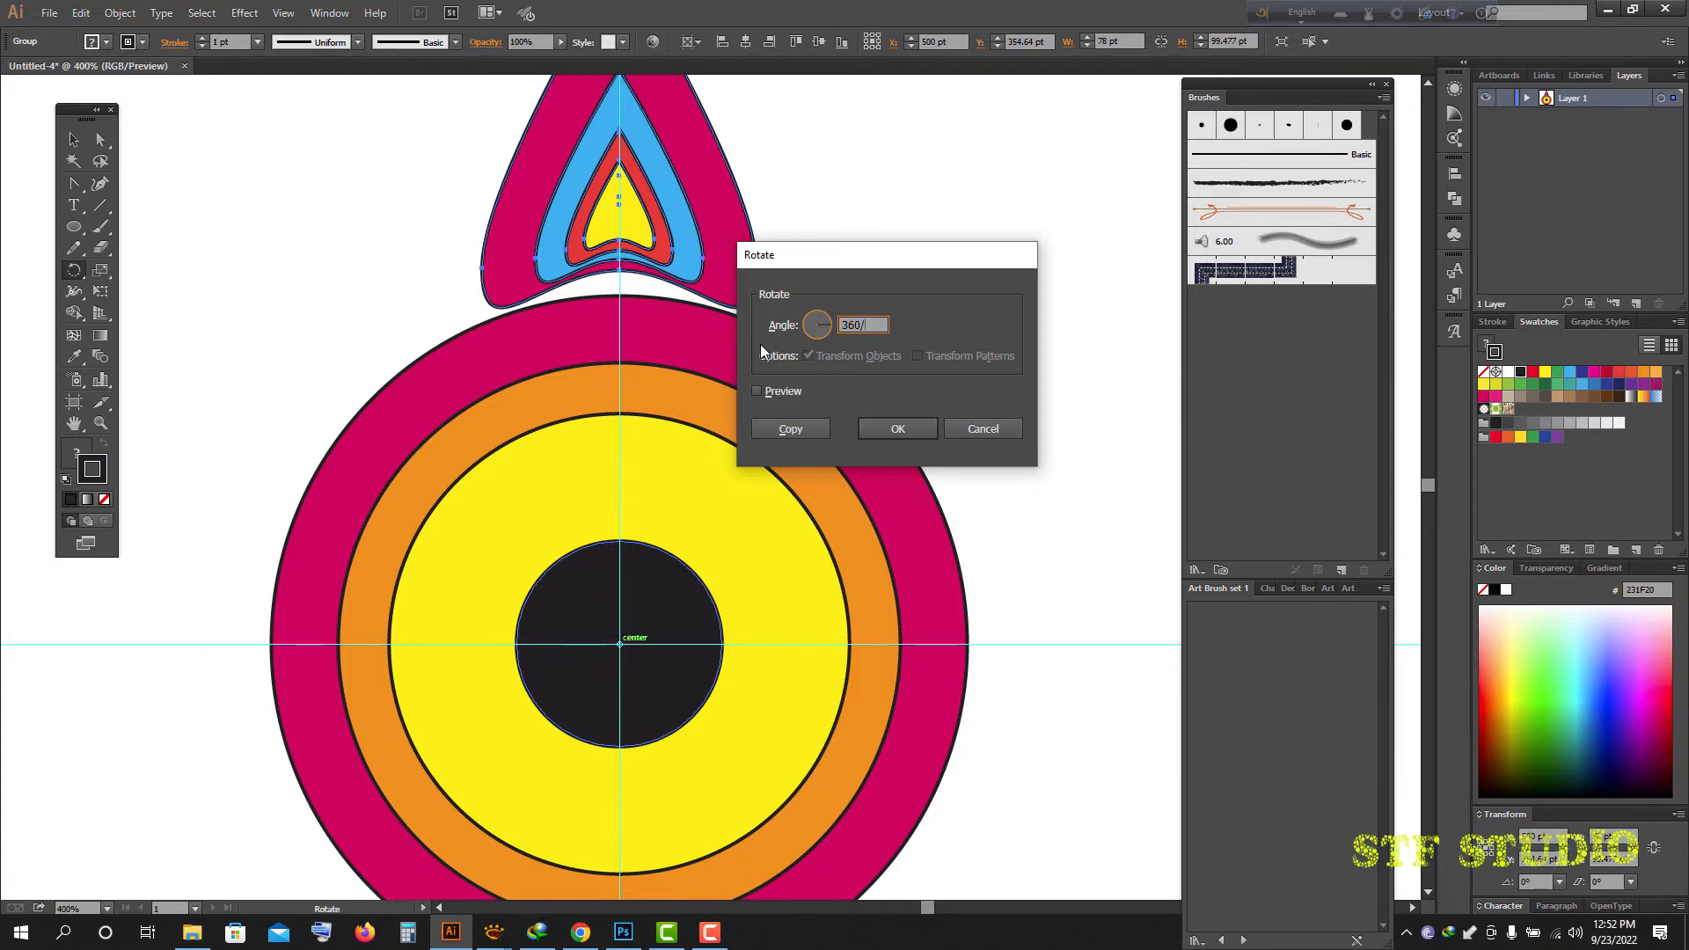
type("7")
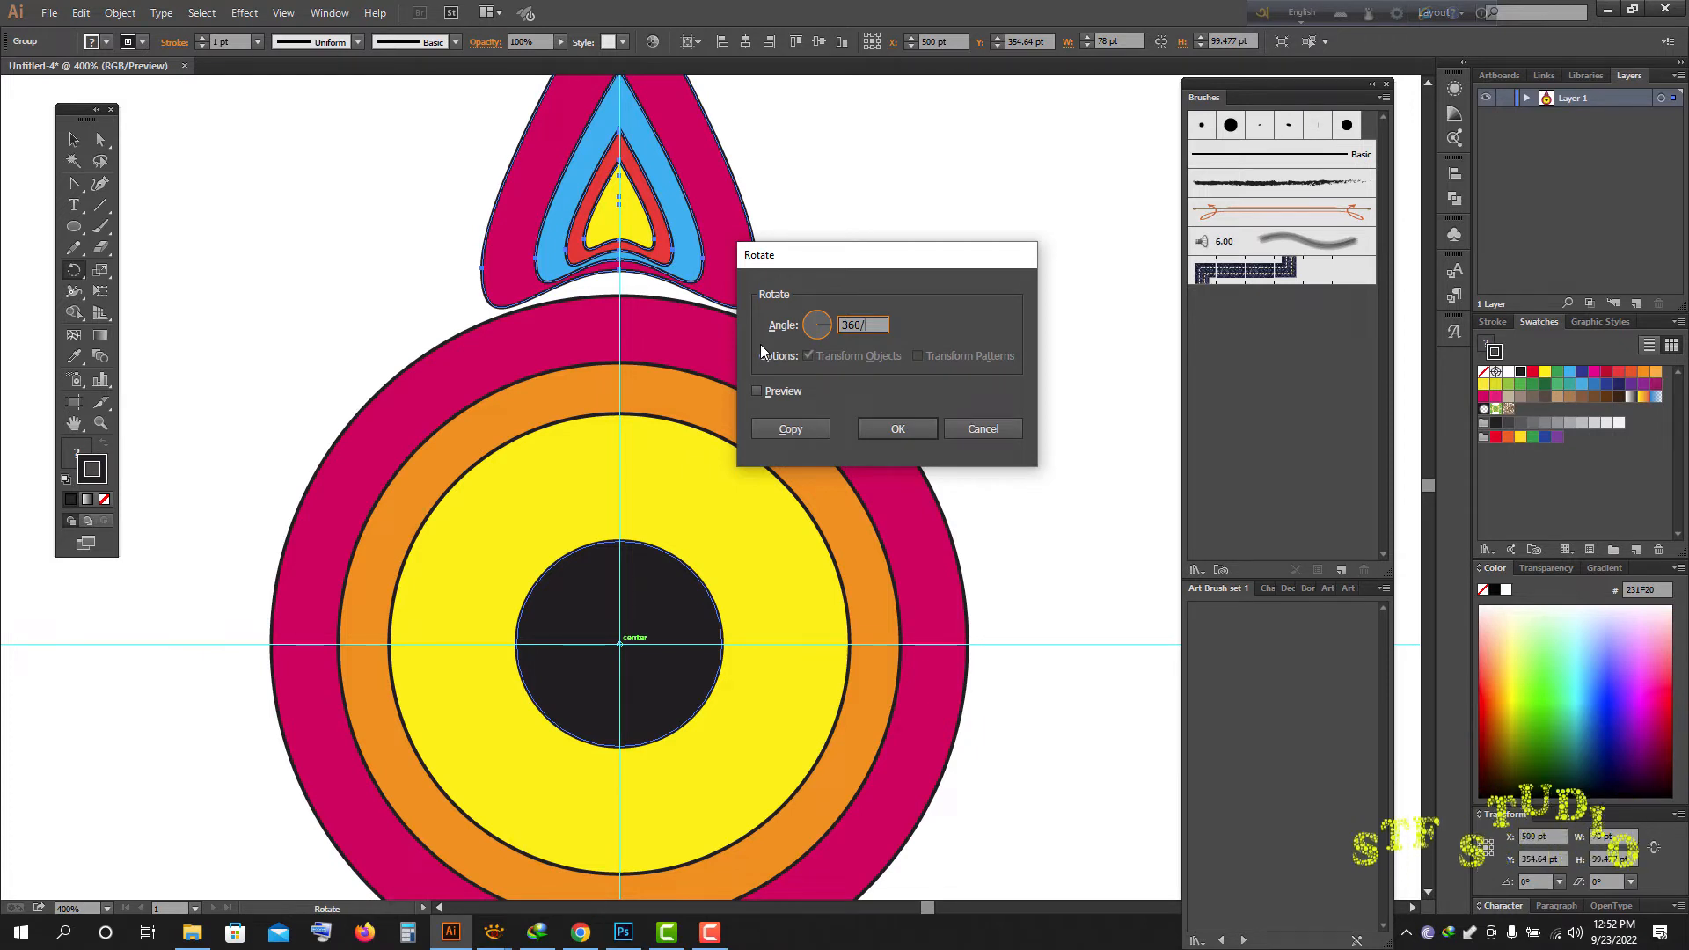
left_click(763, 392)
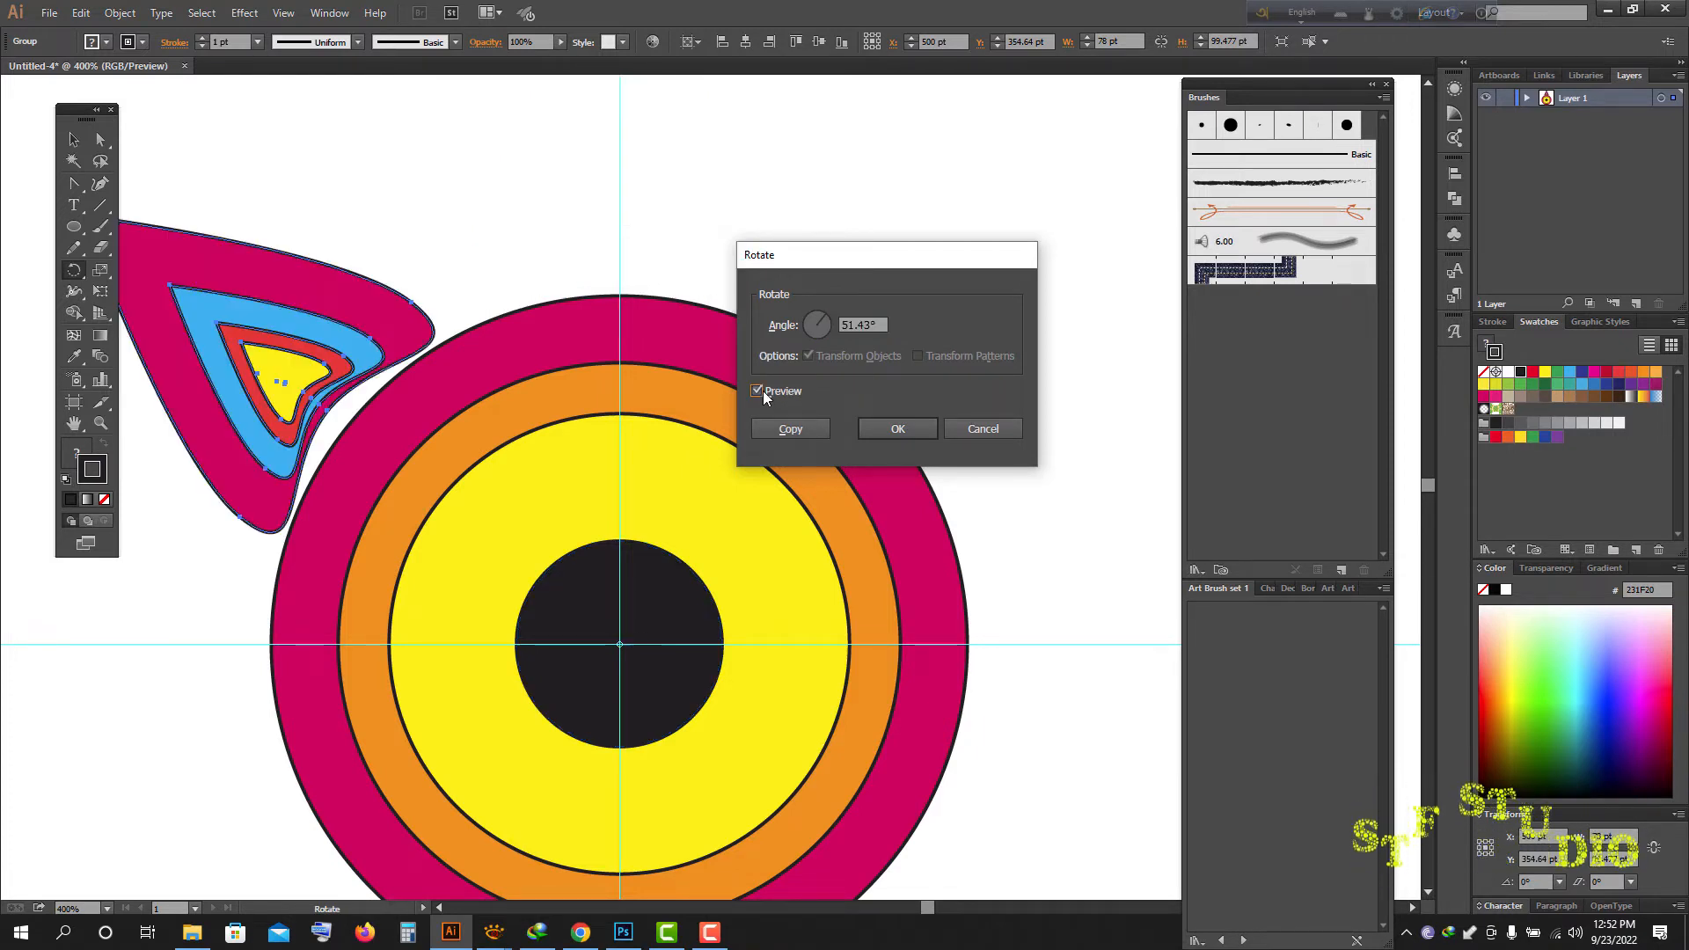
left_click(791, 430)
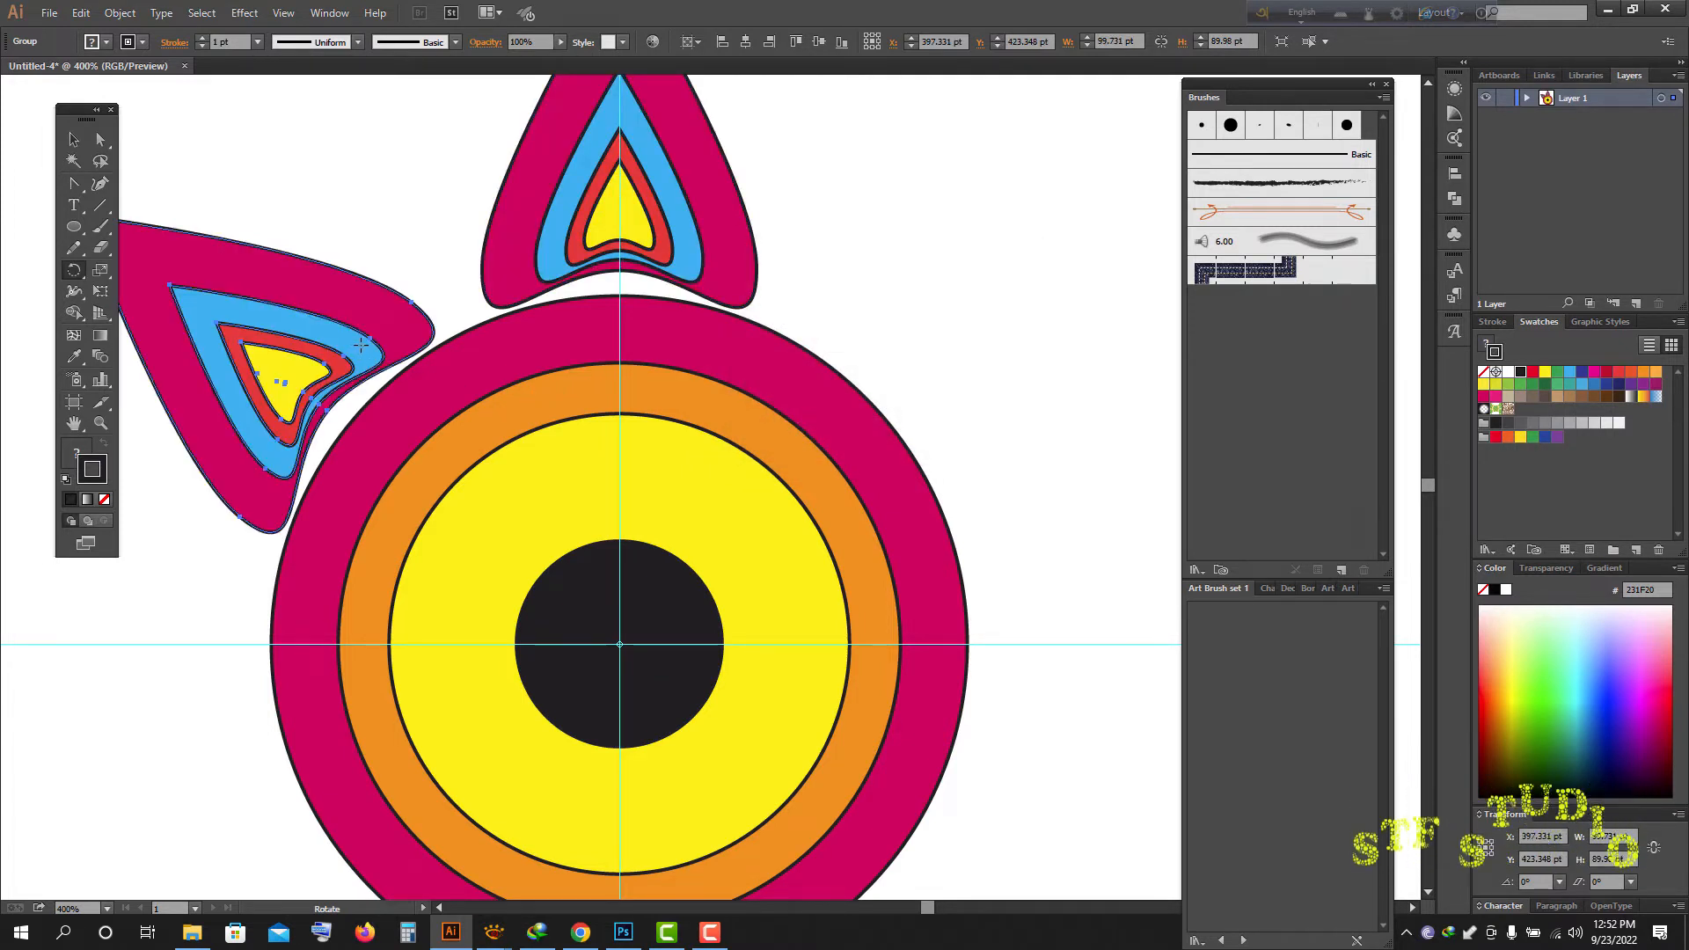
- Repeat the rotated copy until seven petal groups surround the outer circle, and clear the selection
key("ctrl+d")
key("ctrl+d")
key("ctrl+d")
key("ctrl+d")
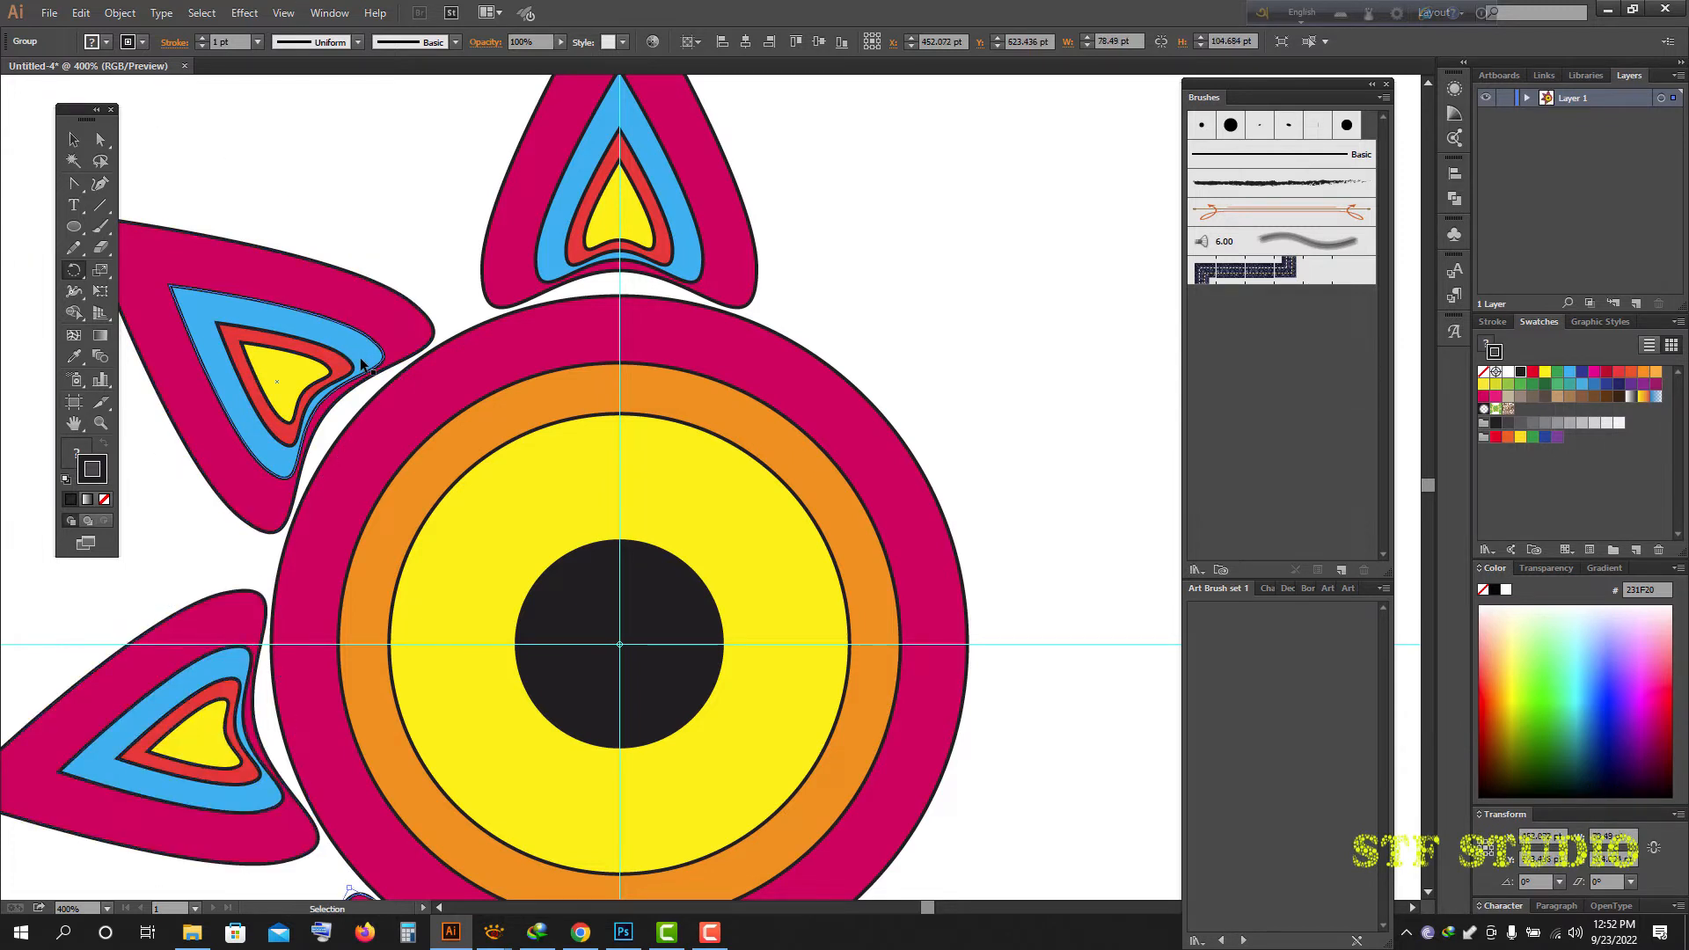
key("r")
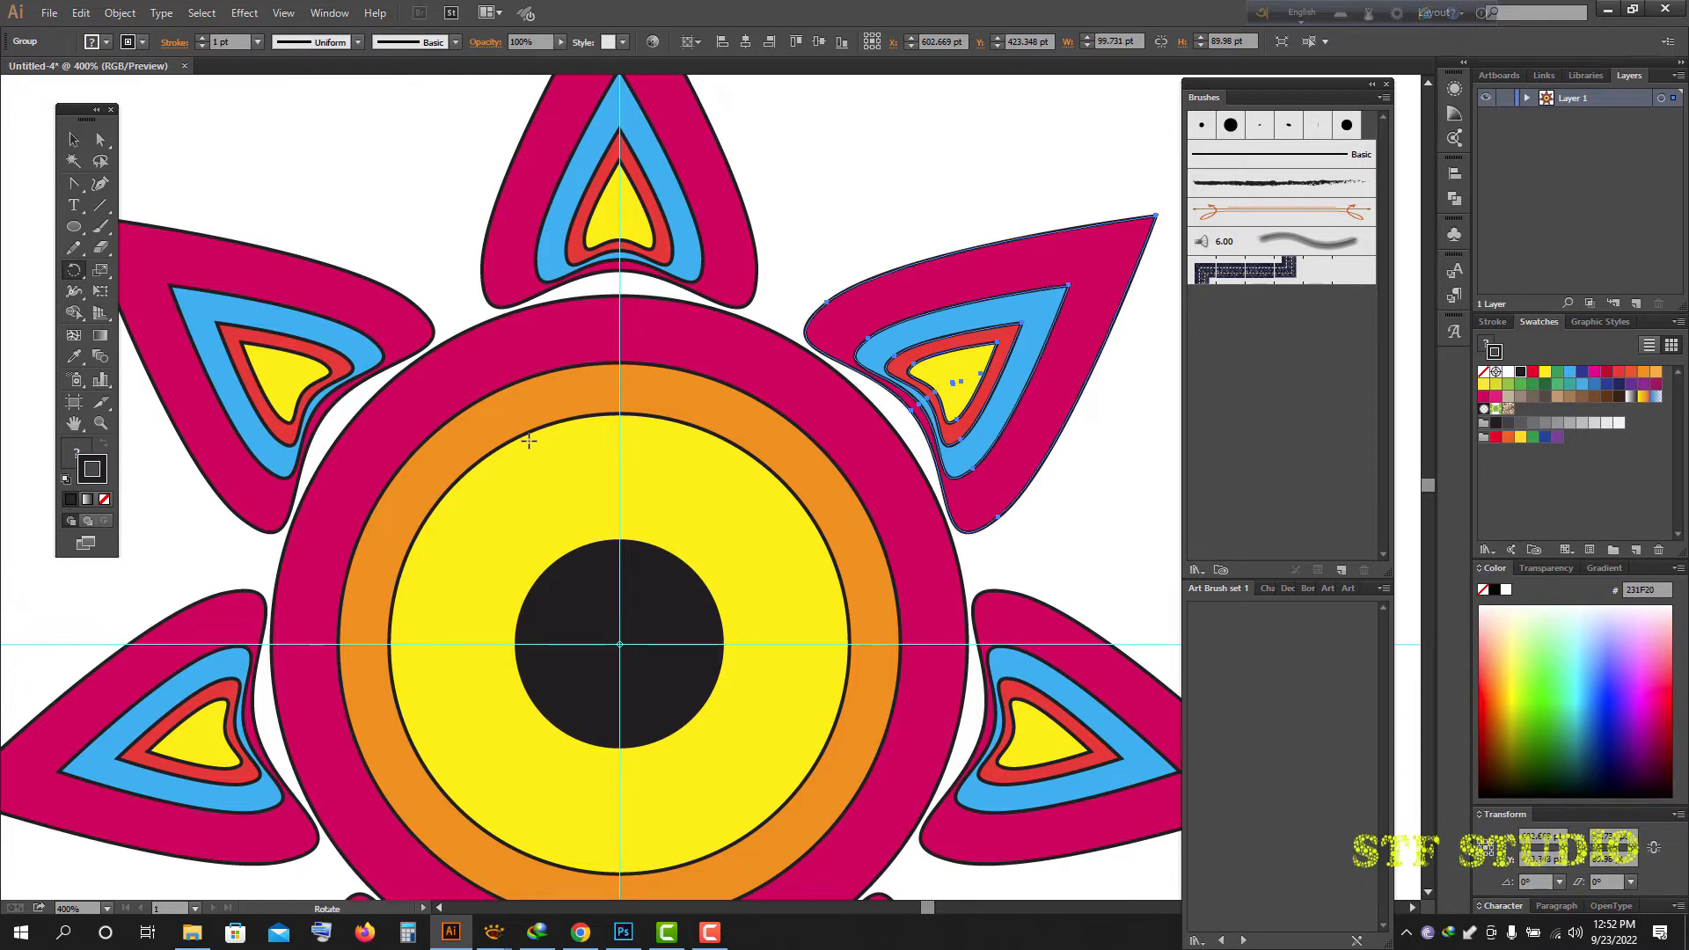
scroll(528, 440, "down", 2)
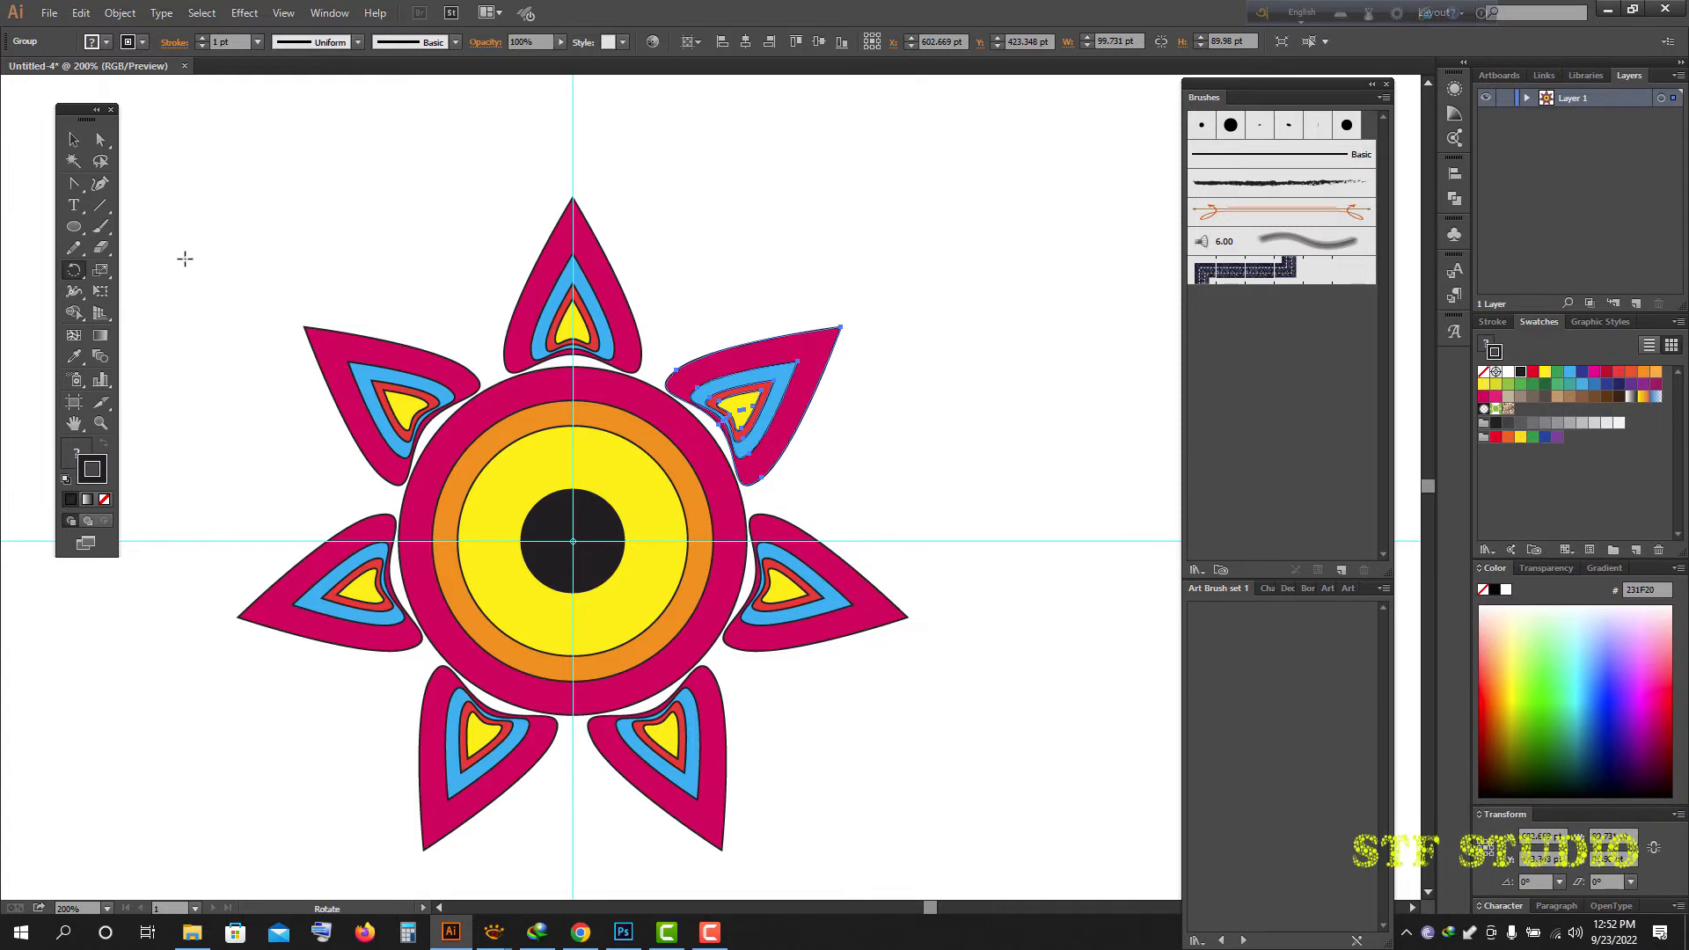
left_click(965, 360)
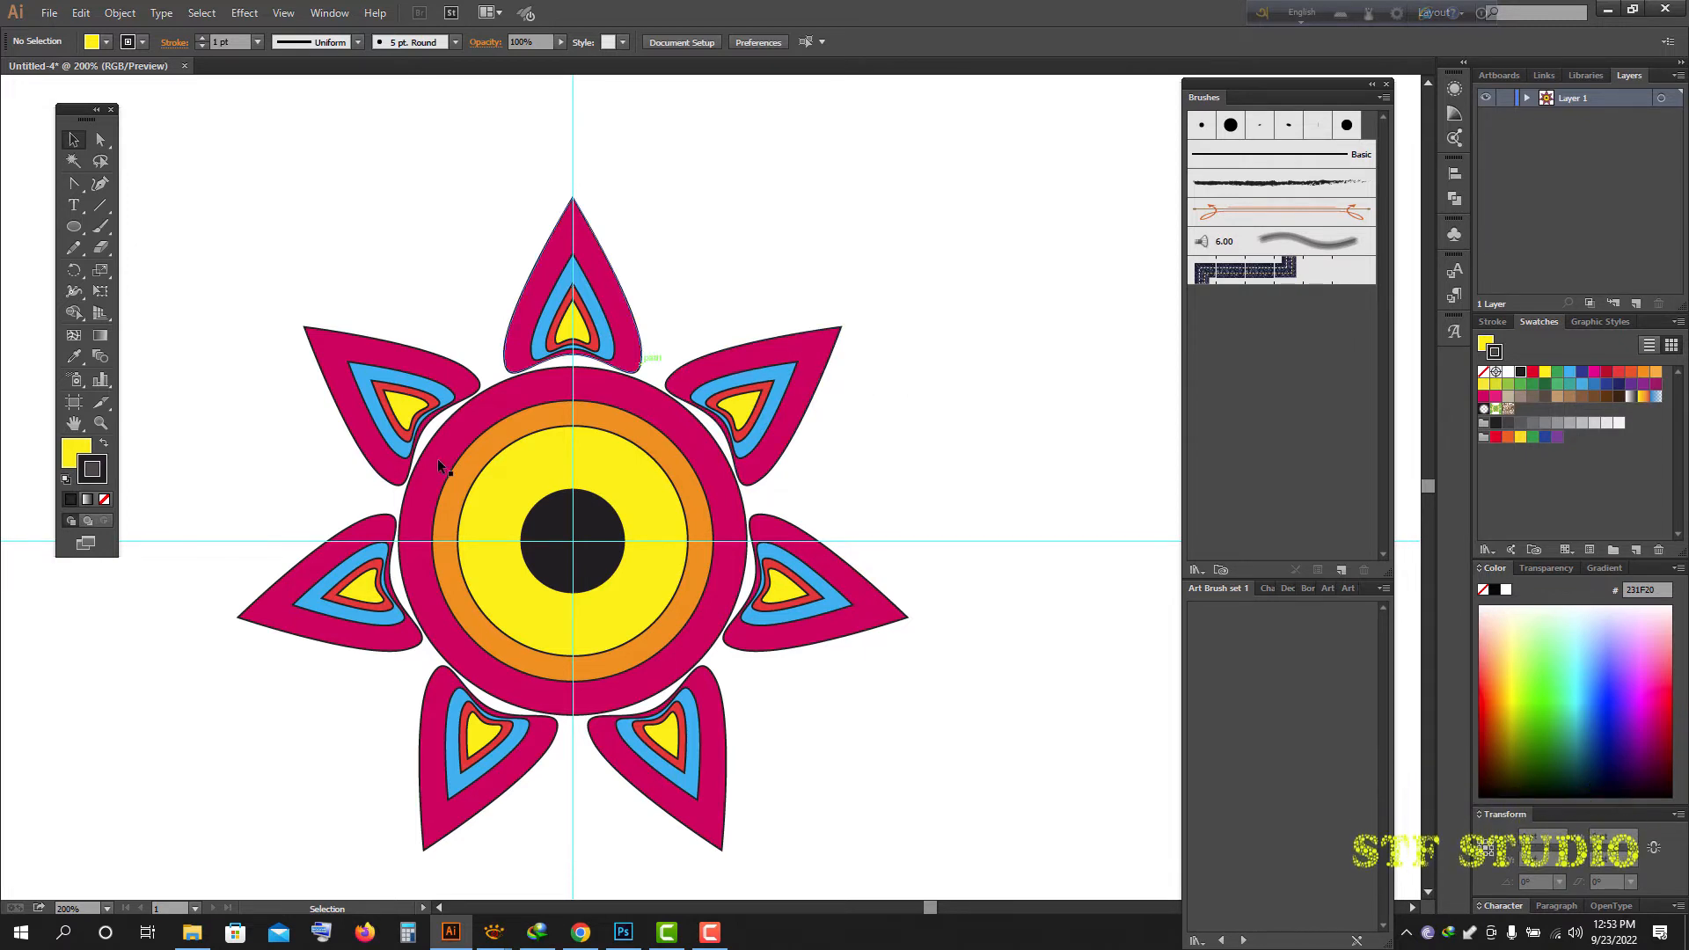
- Draw a yellow rectangle about 94 × 57 pt on the empty area above the upper-left petal
left_click(75, 228)
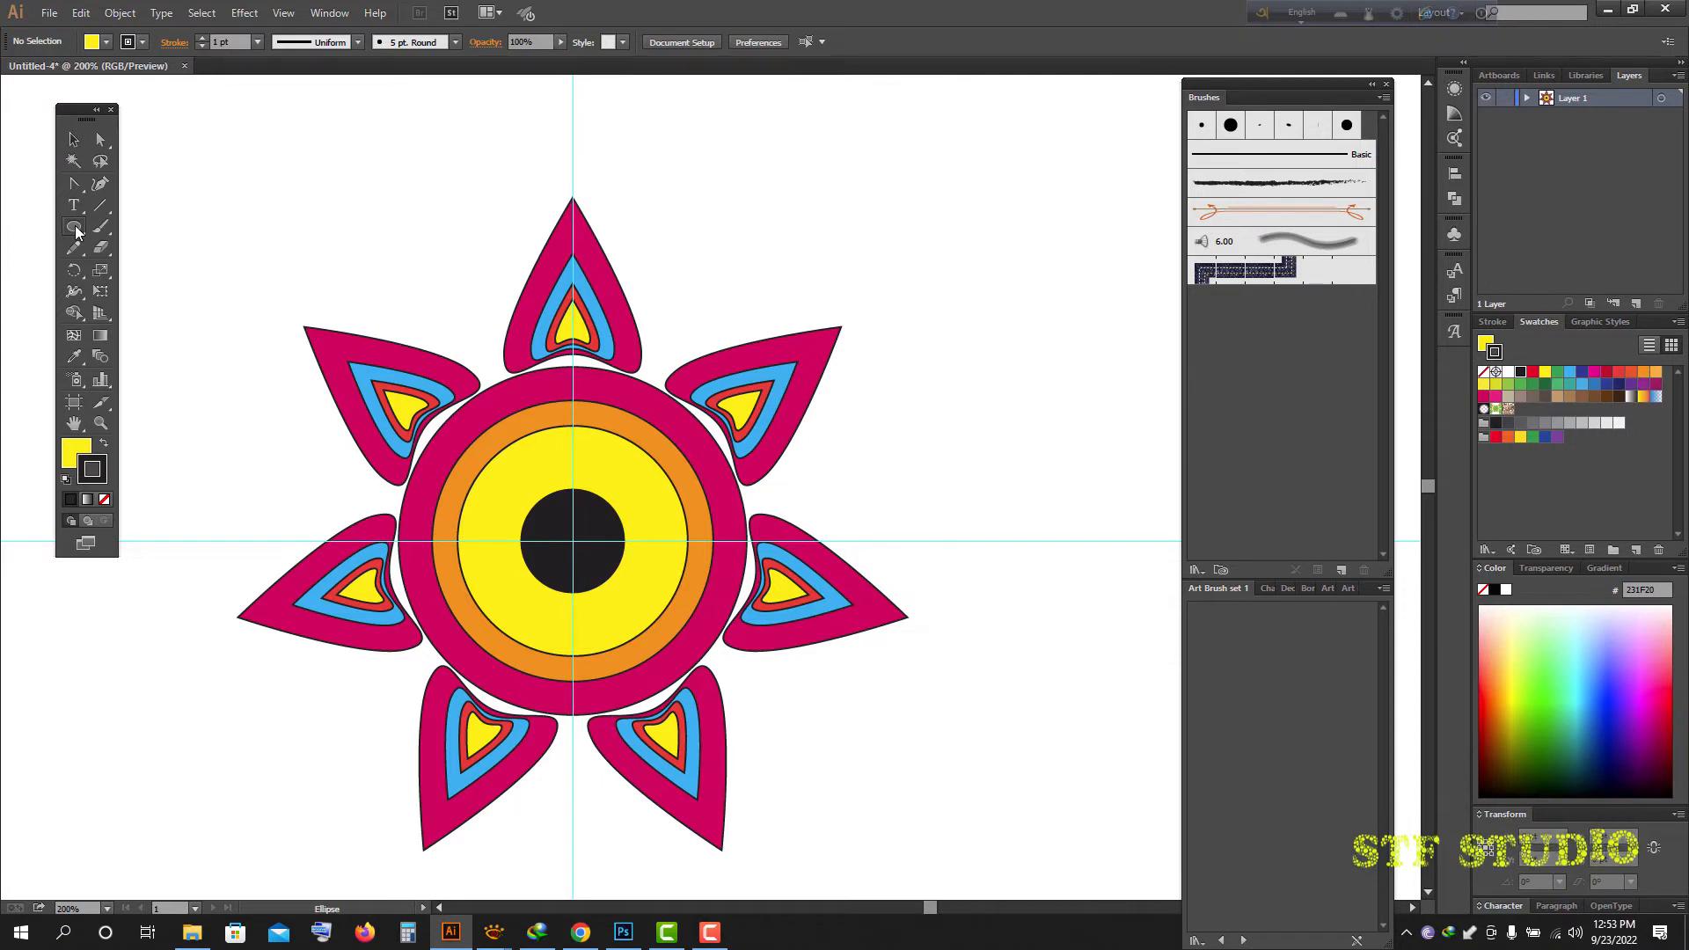
left_click_drag(76, 229, 159, 229)
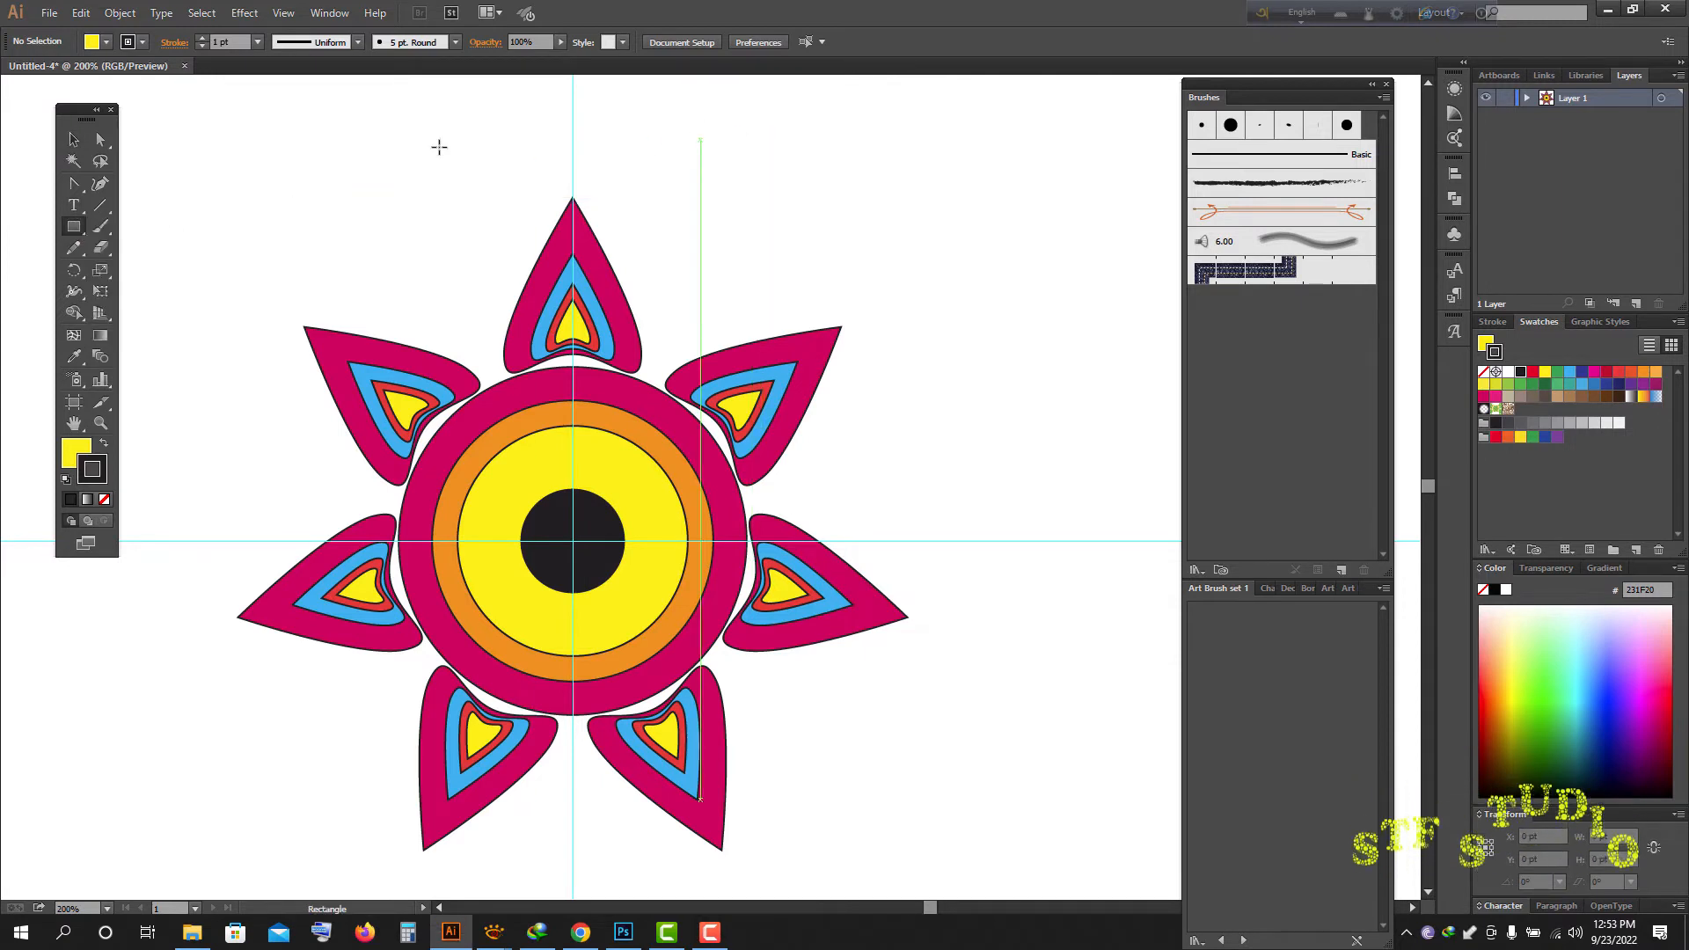
left_click_drag(280, 136, 445, 235)
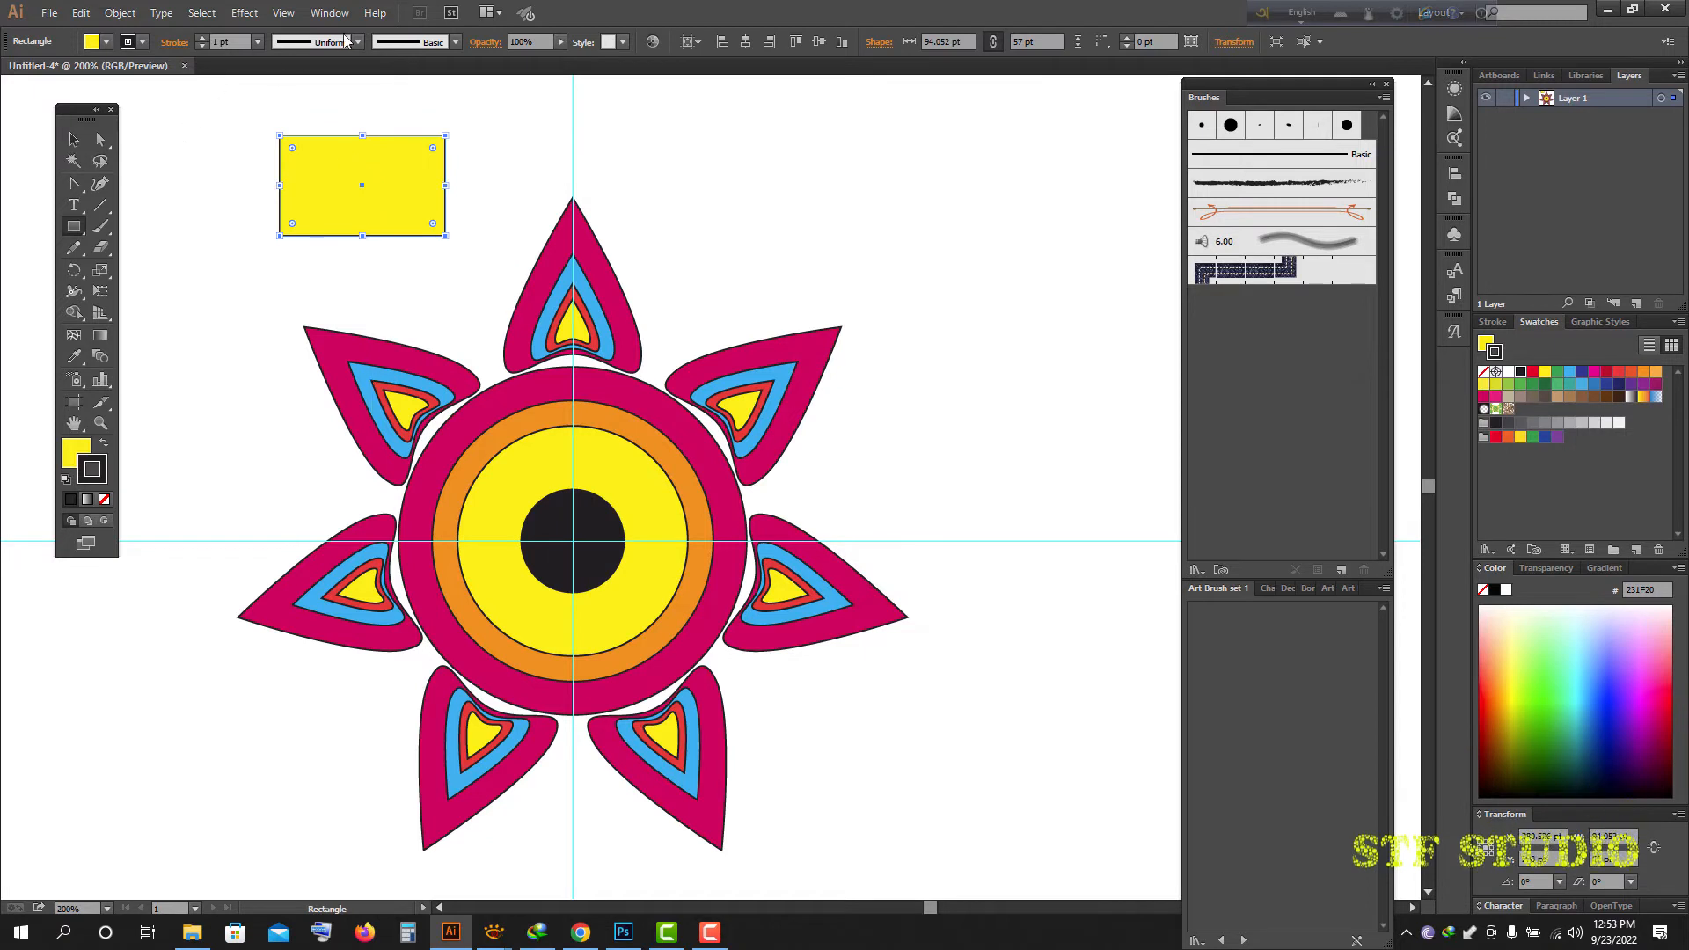
left_click(245, 12)
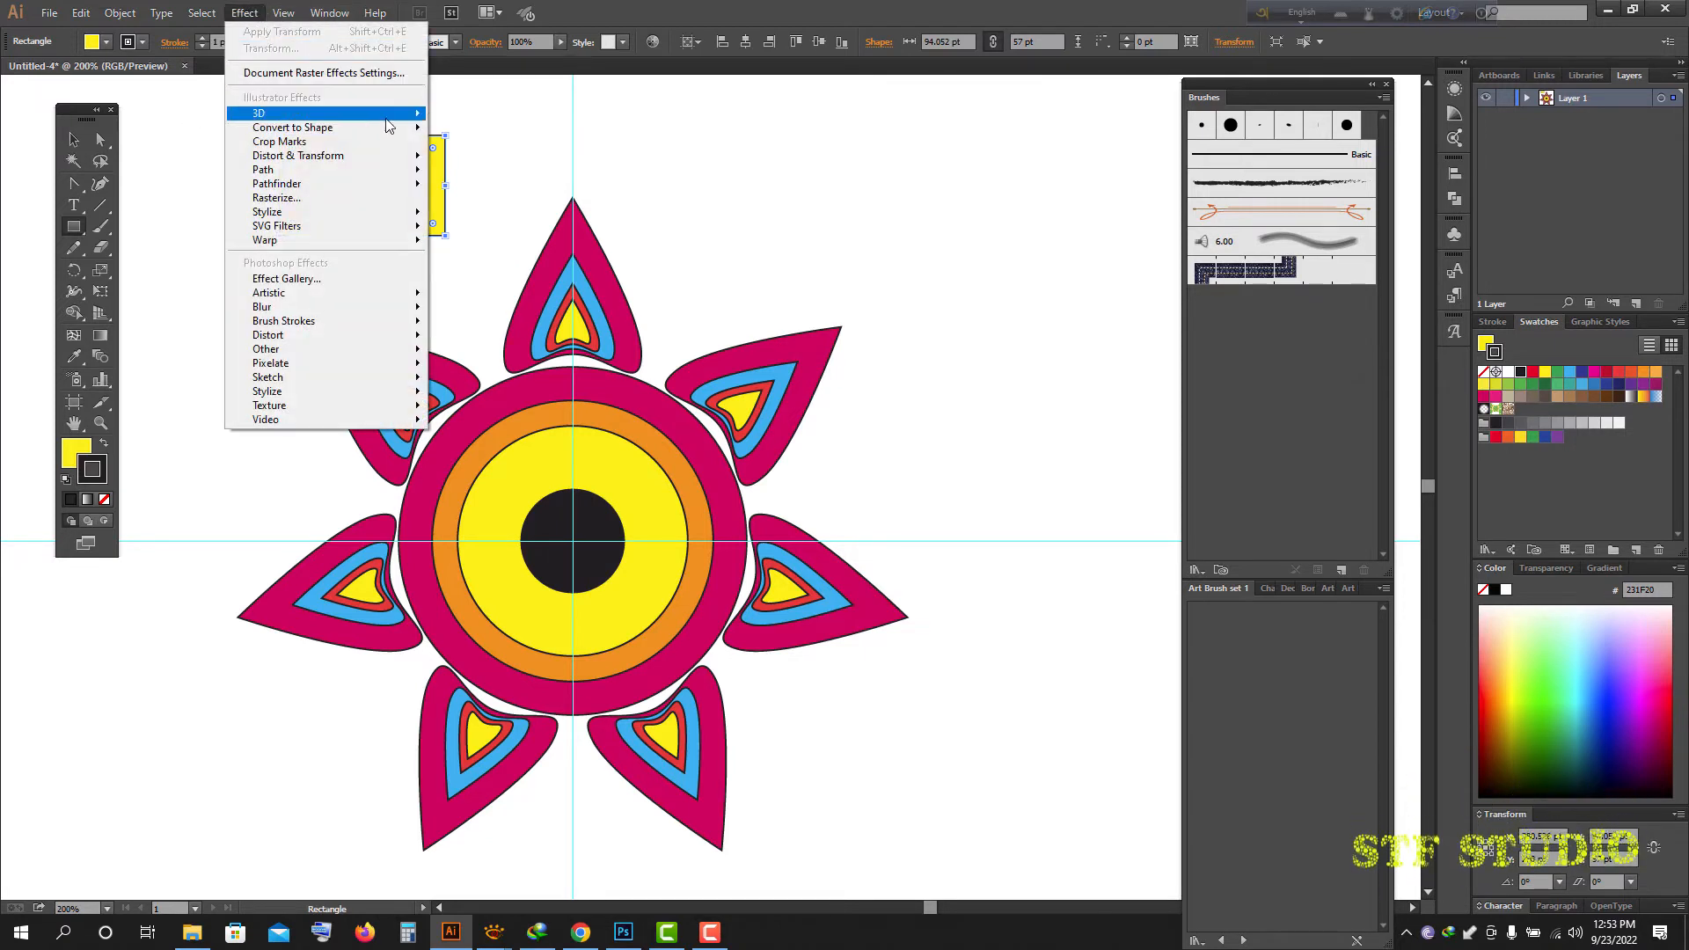
left_click(519, 157)
left_click(513, 158)
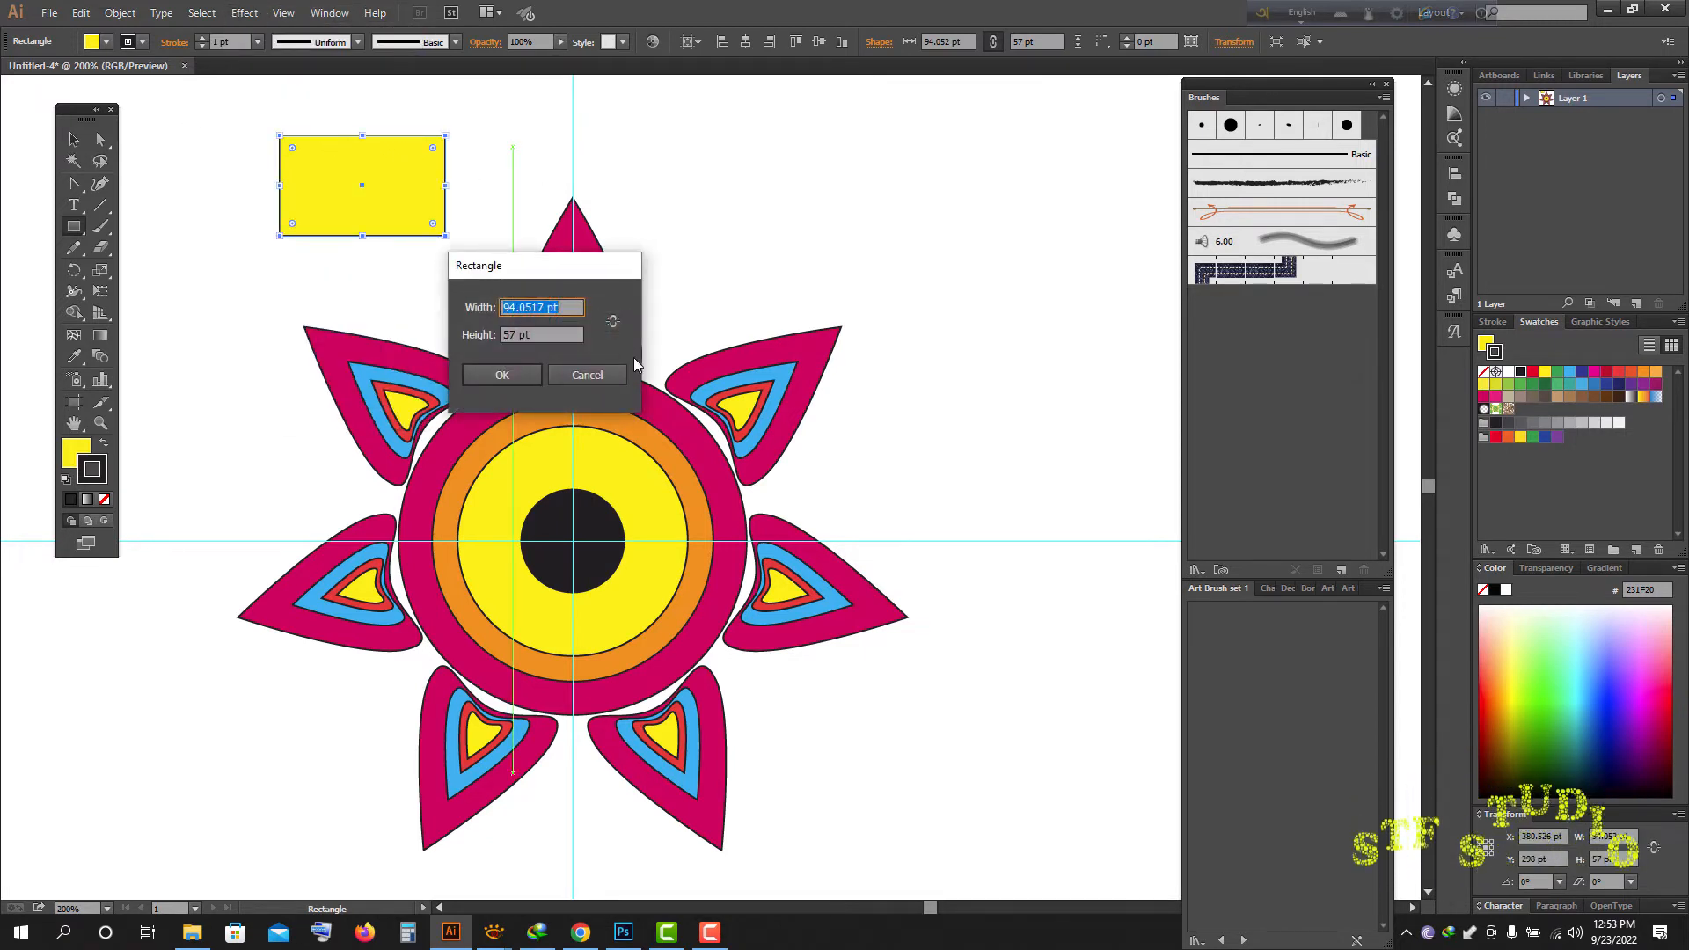
left_click(588, 375)
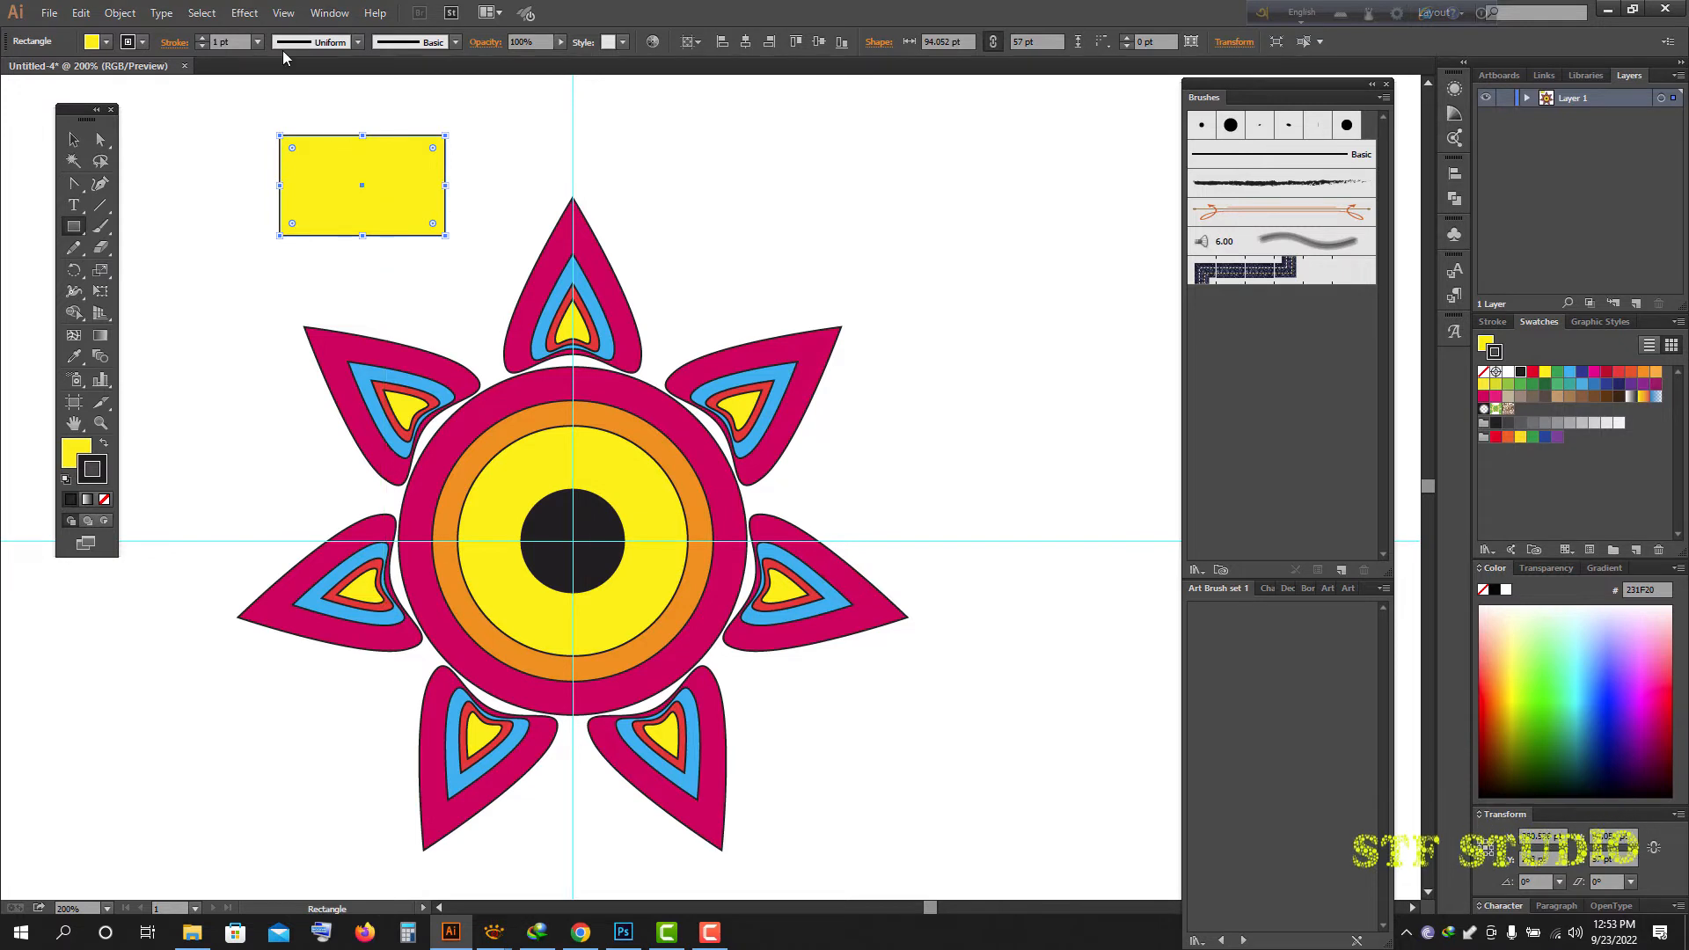
- Apply a Pucker & Bloat effect with 128% bloat to the yellow rectangle, turning it into a four-petal flower
left_click(257, 14)
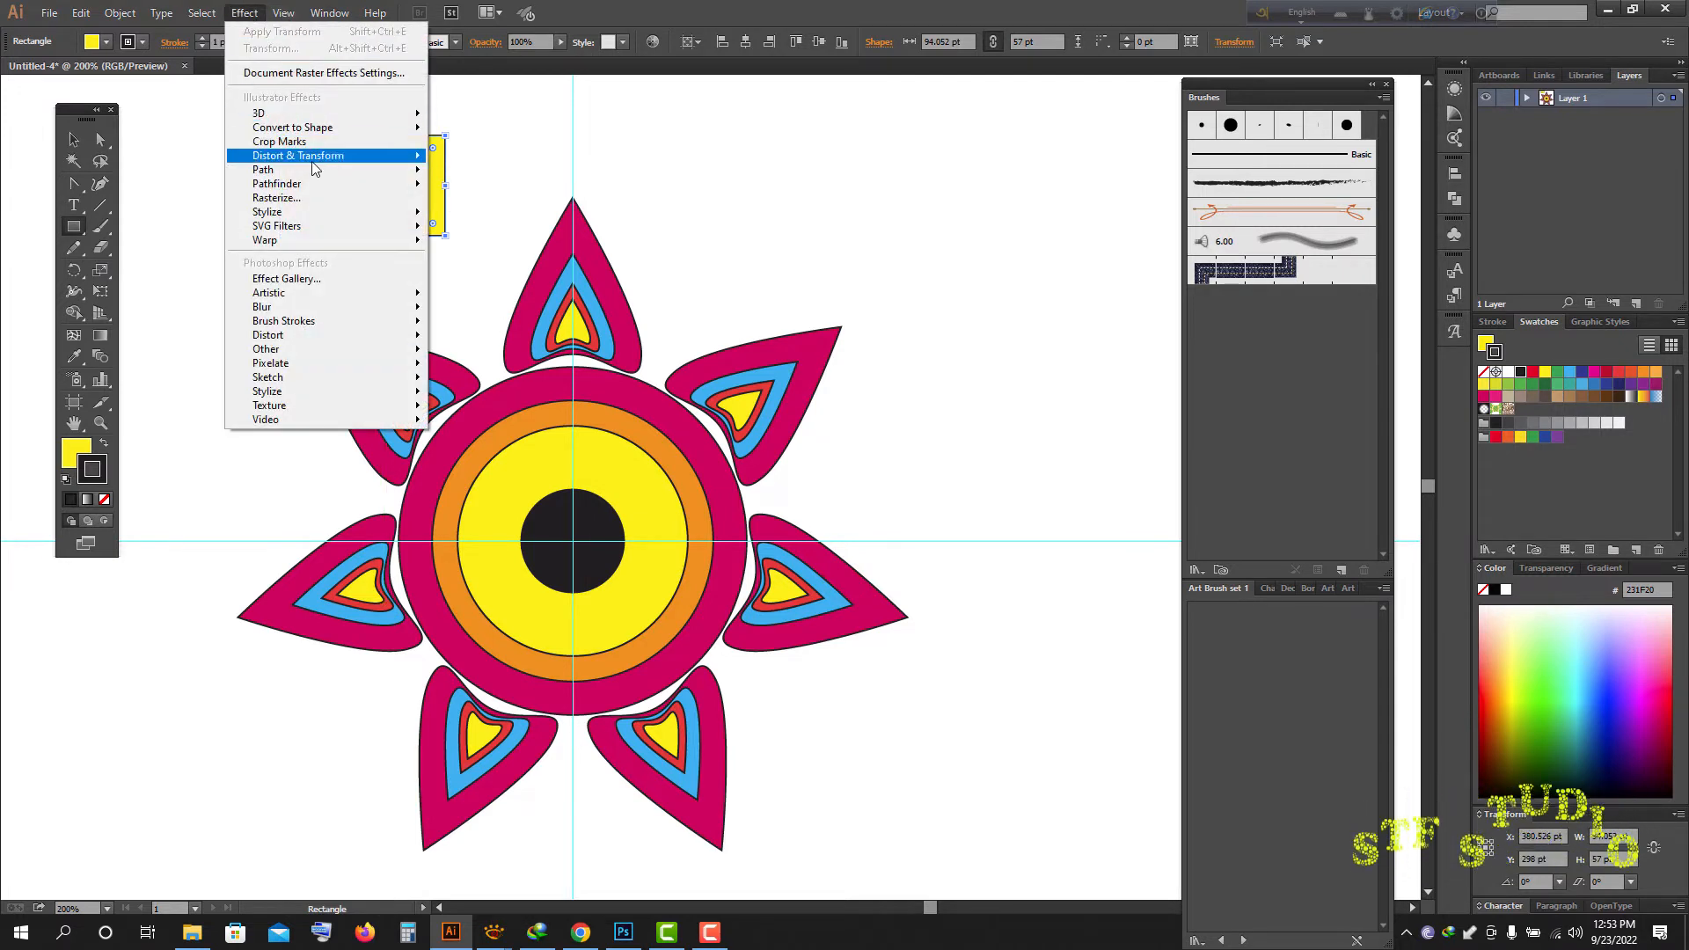
mouse_move(348, 169)
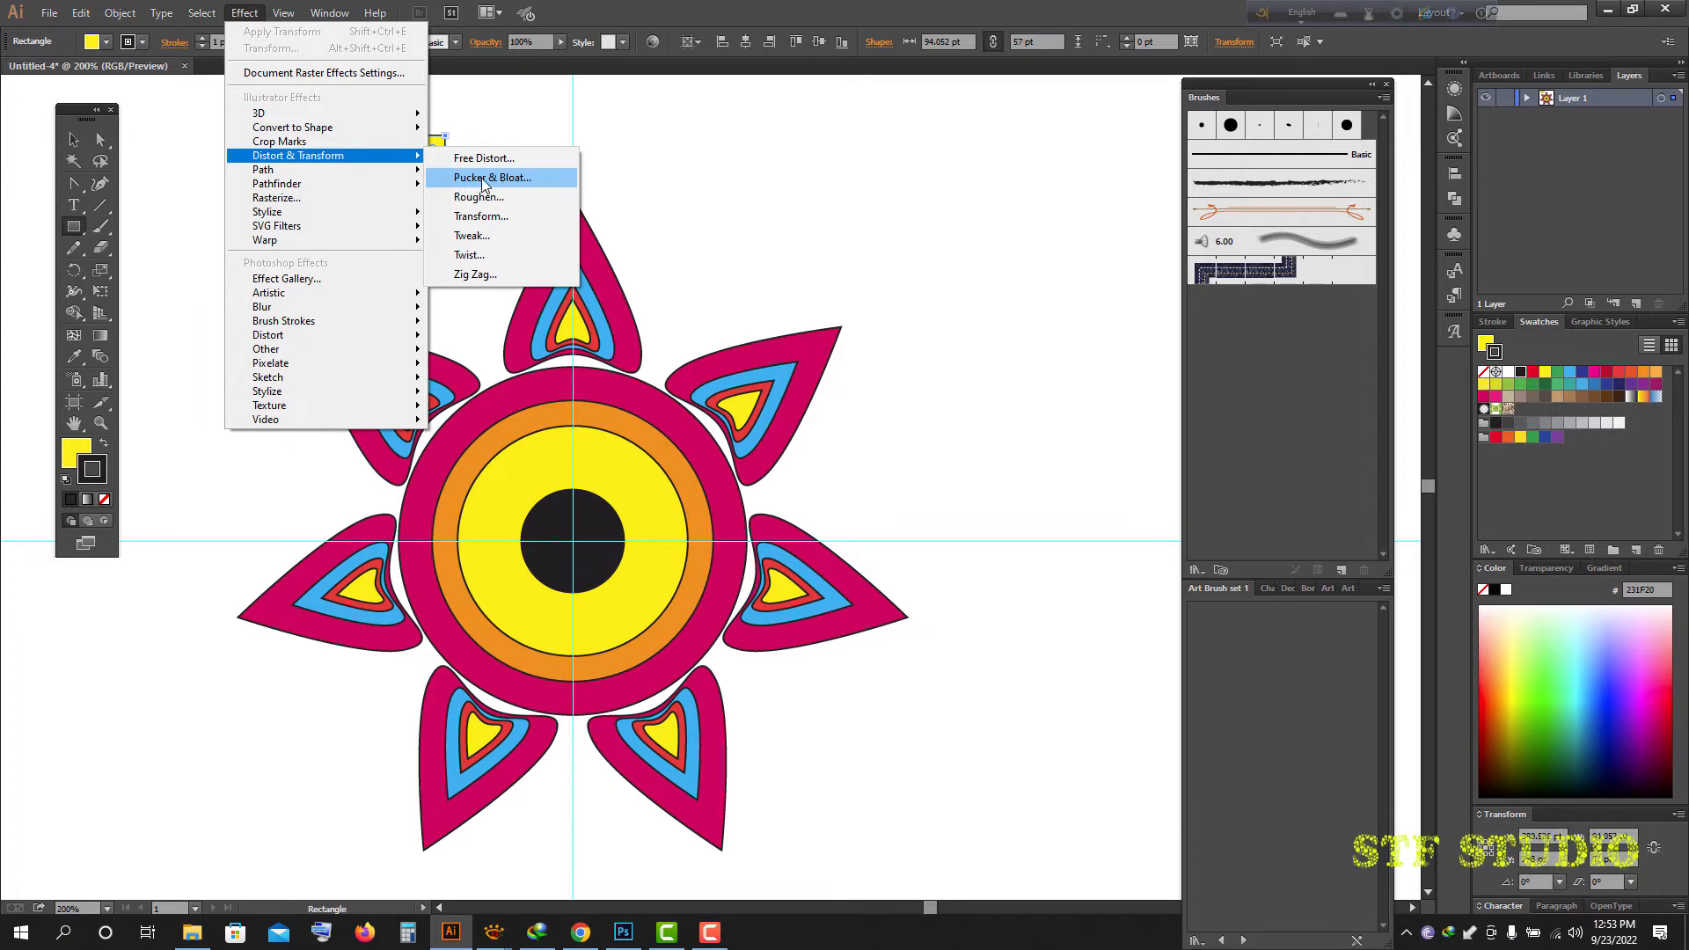
left_click(483, 179)
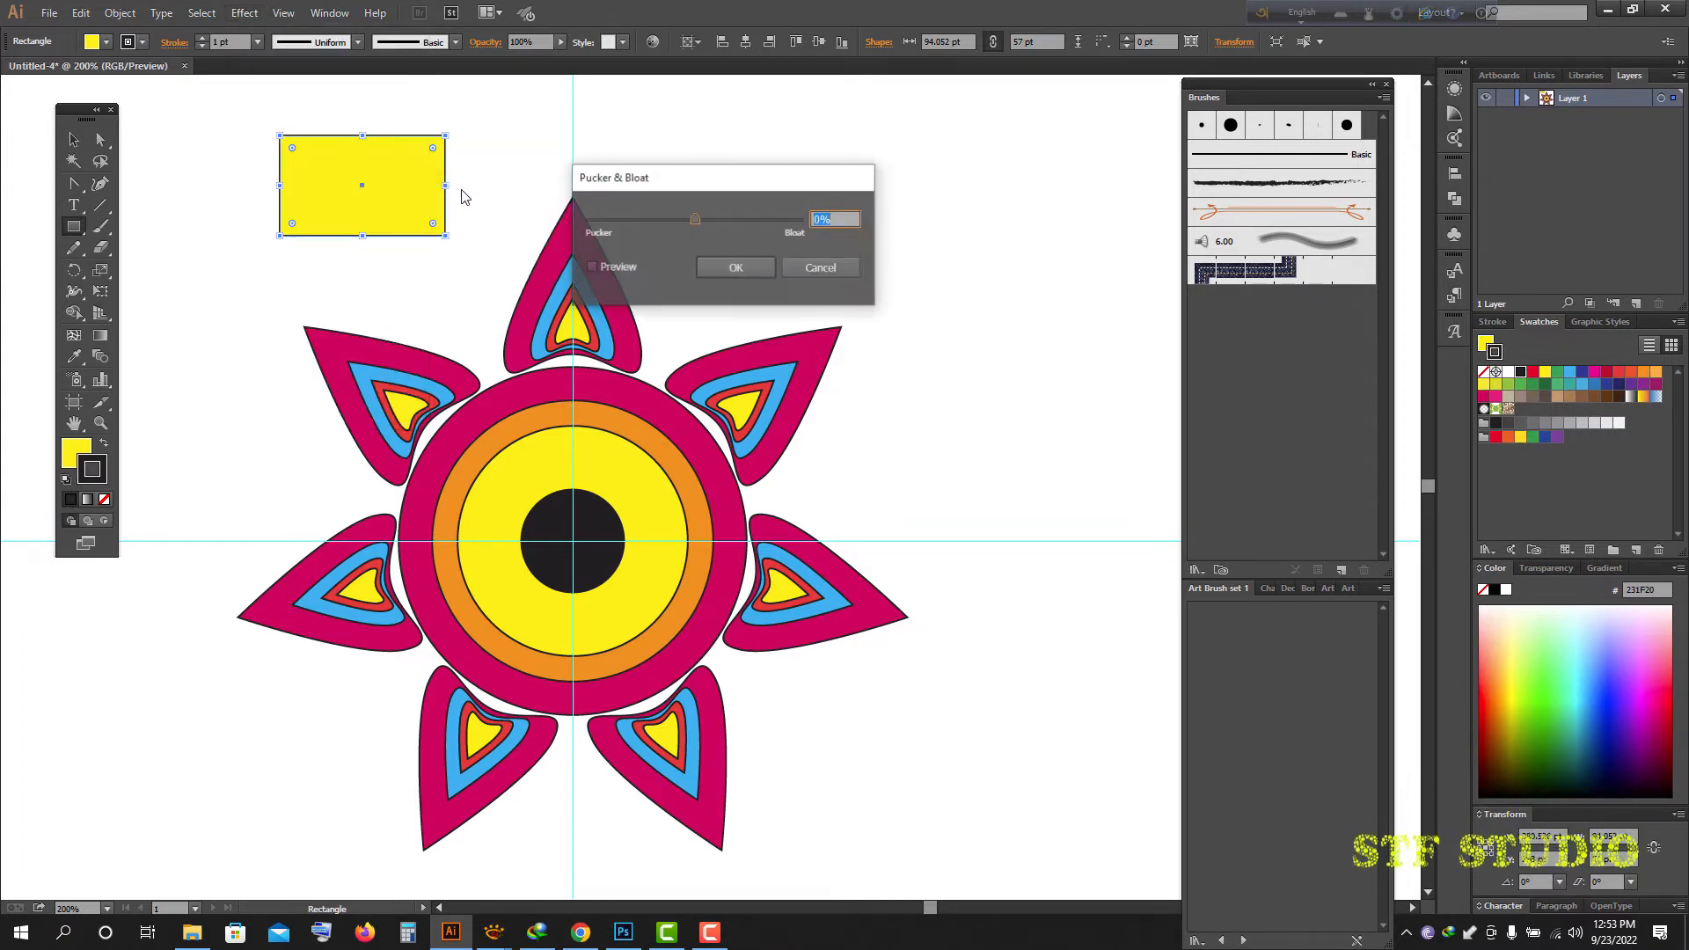
left_click(590, 266)
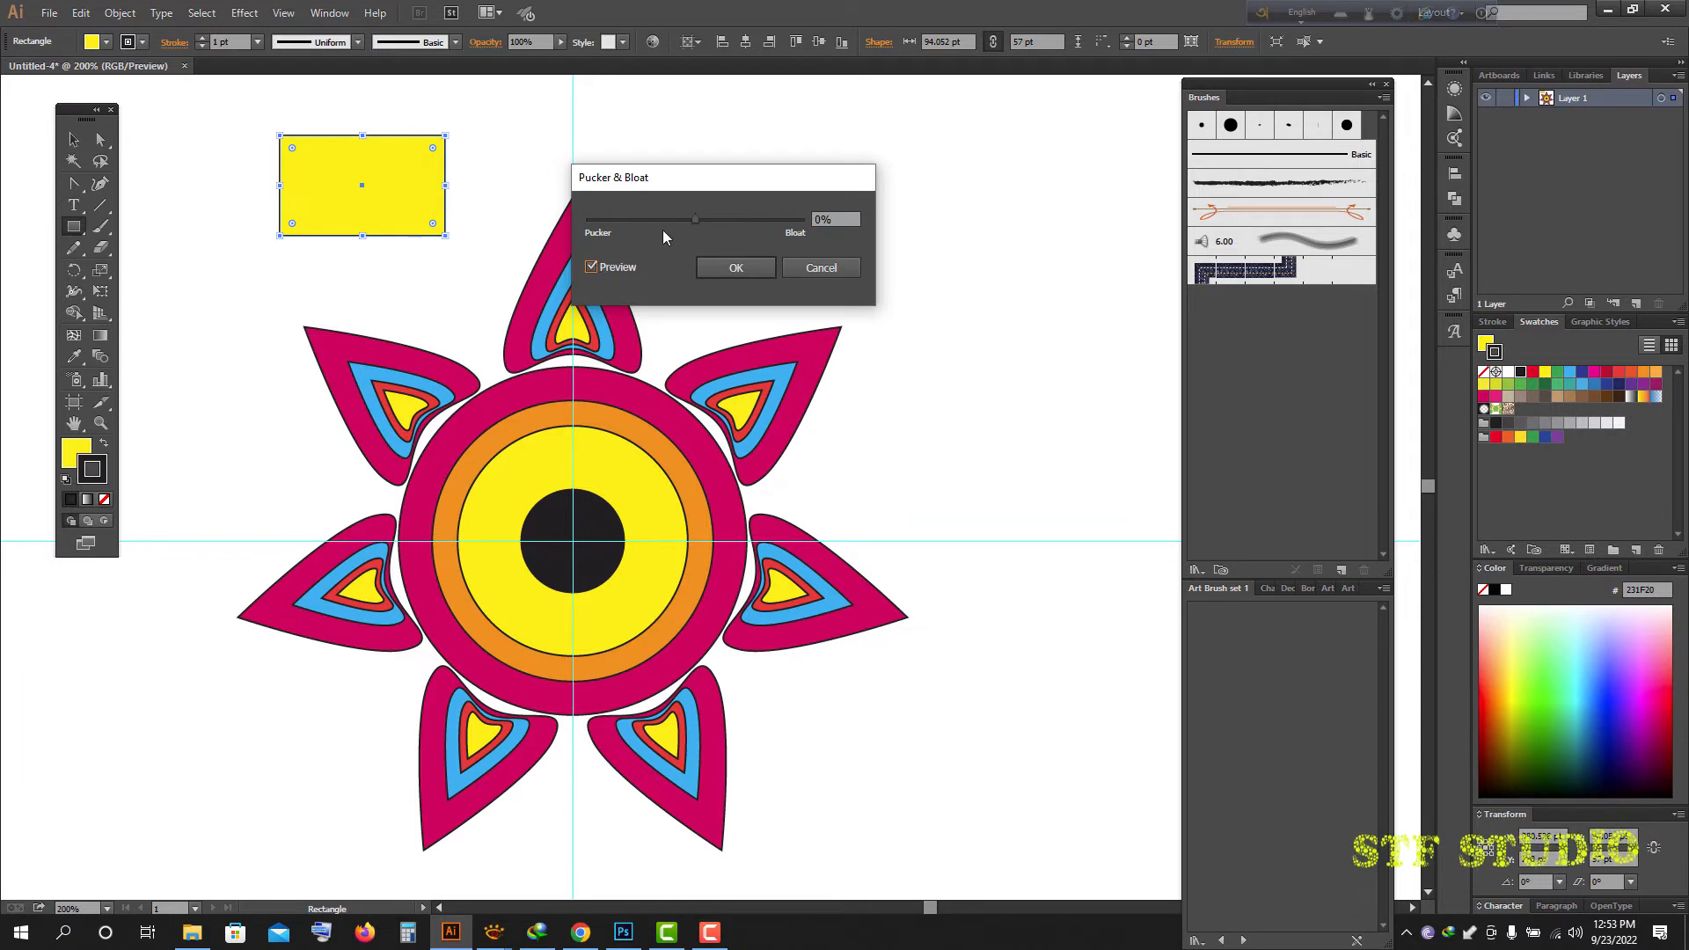
left_click_drag(697, 219, 786, 227)
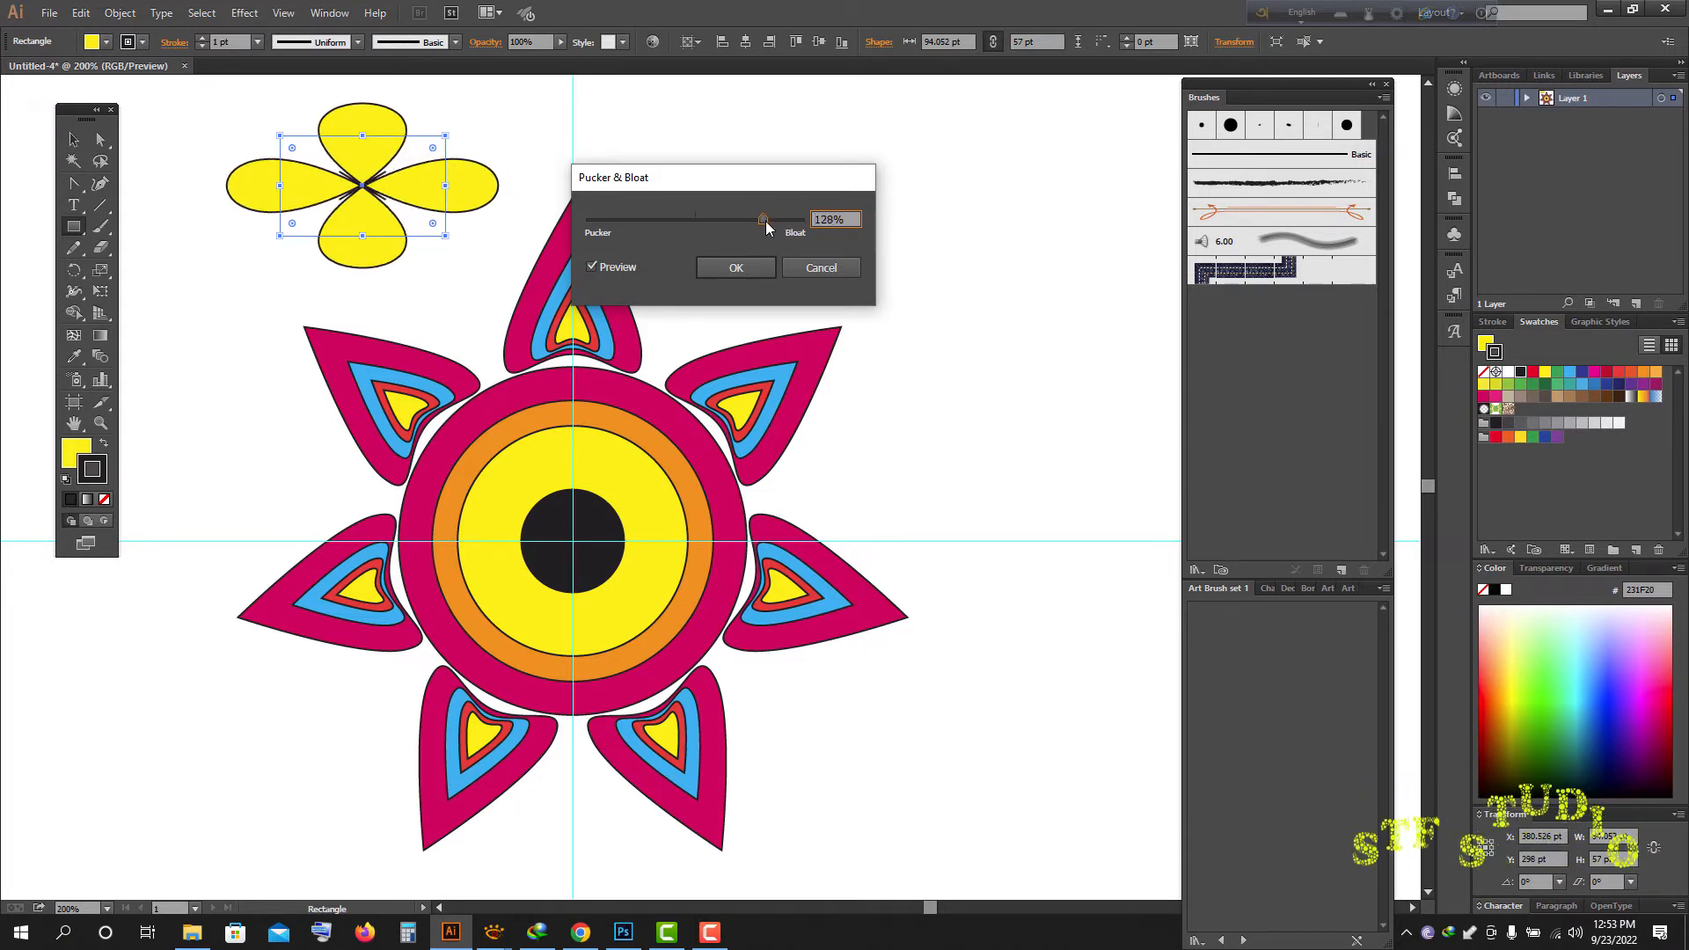
left_click(733, 268)
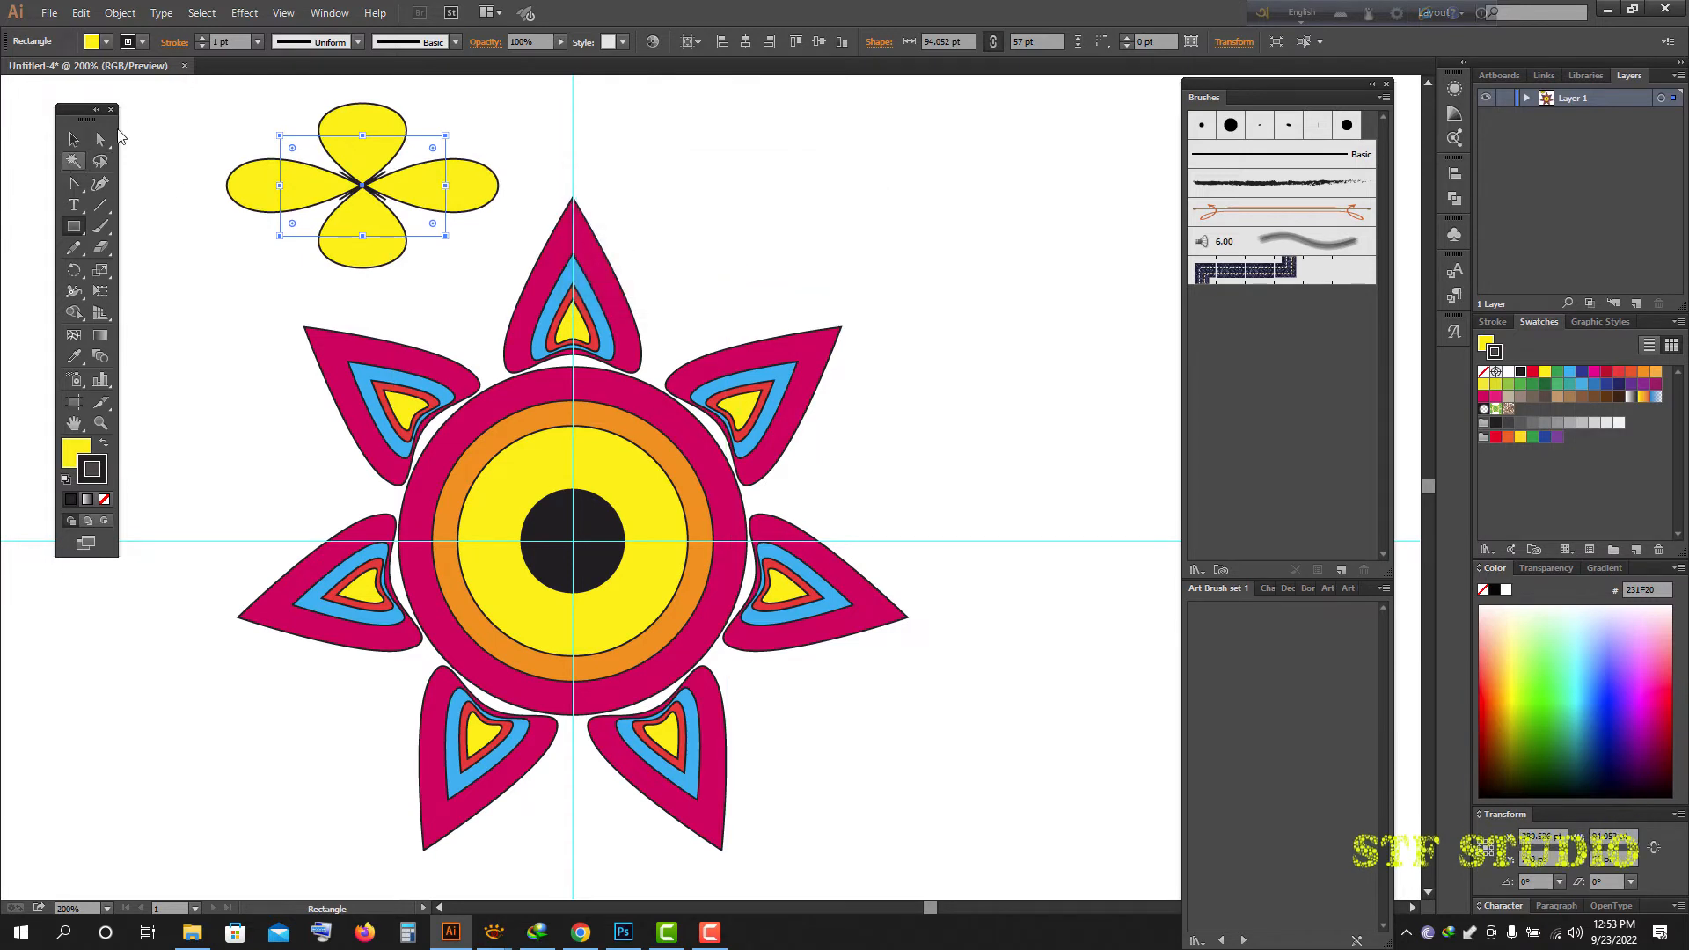
- Fill the four-petal flower with the yellow-orange-red linear gradient swatch
left_click(106, 42)
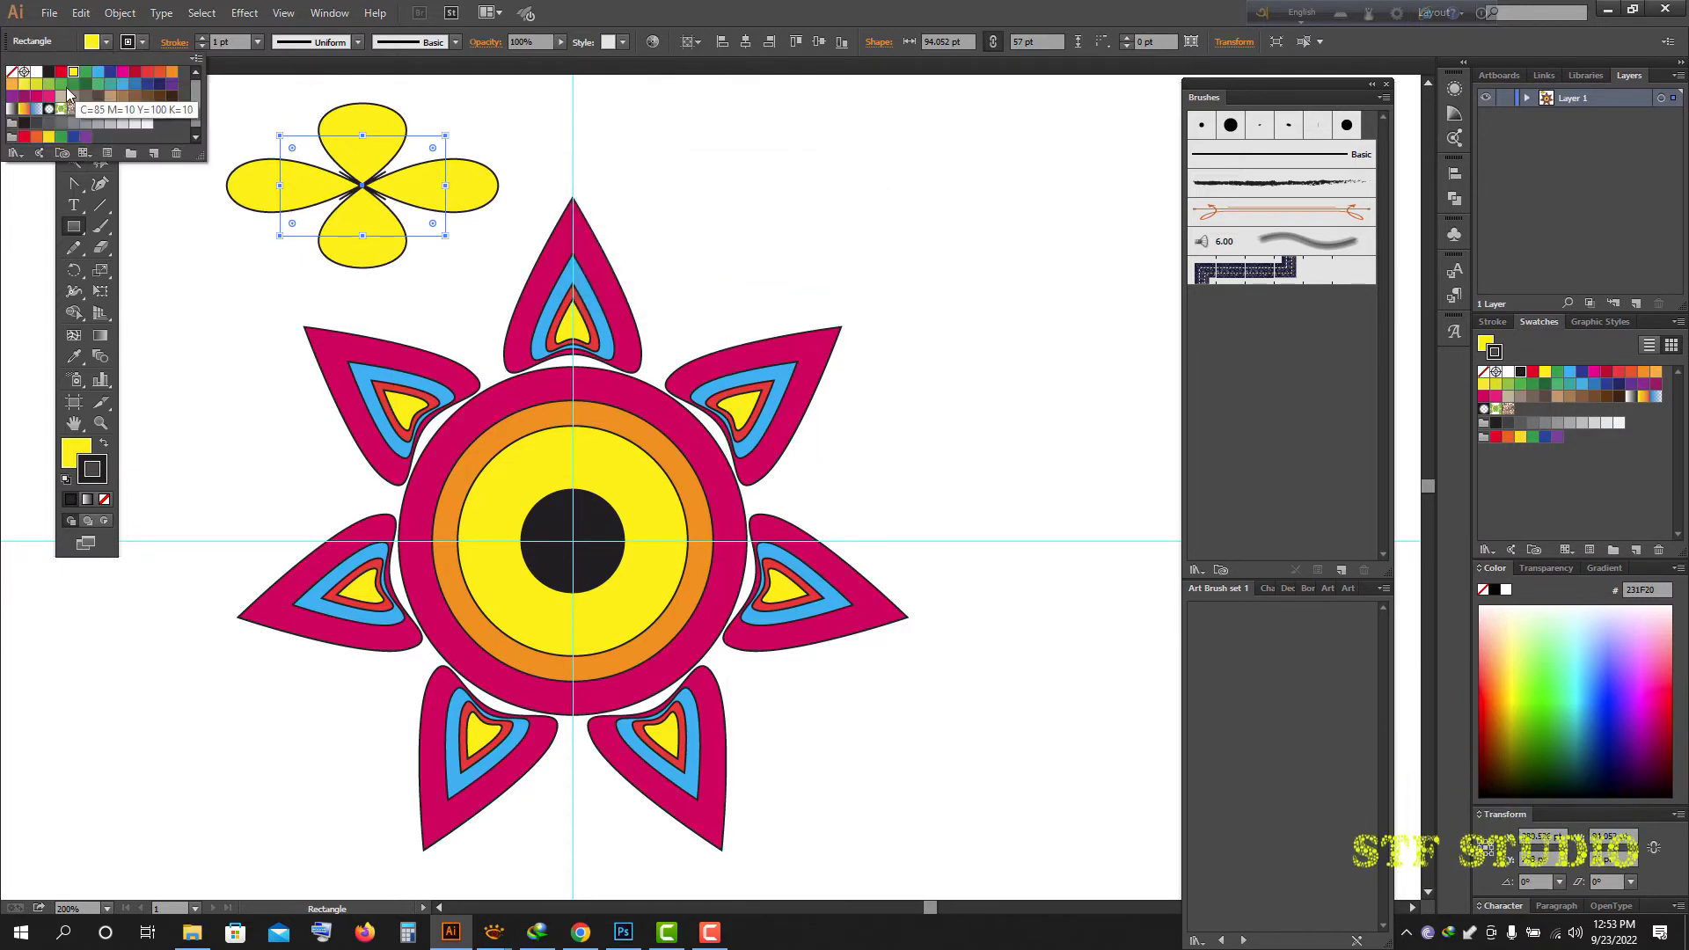
left_click(23, 109)
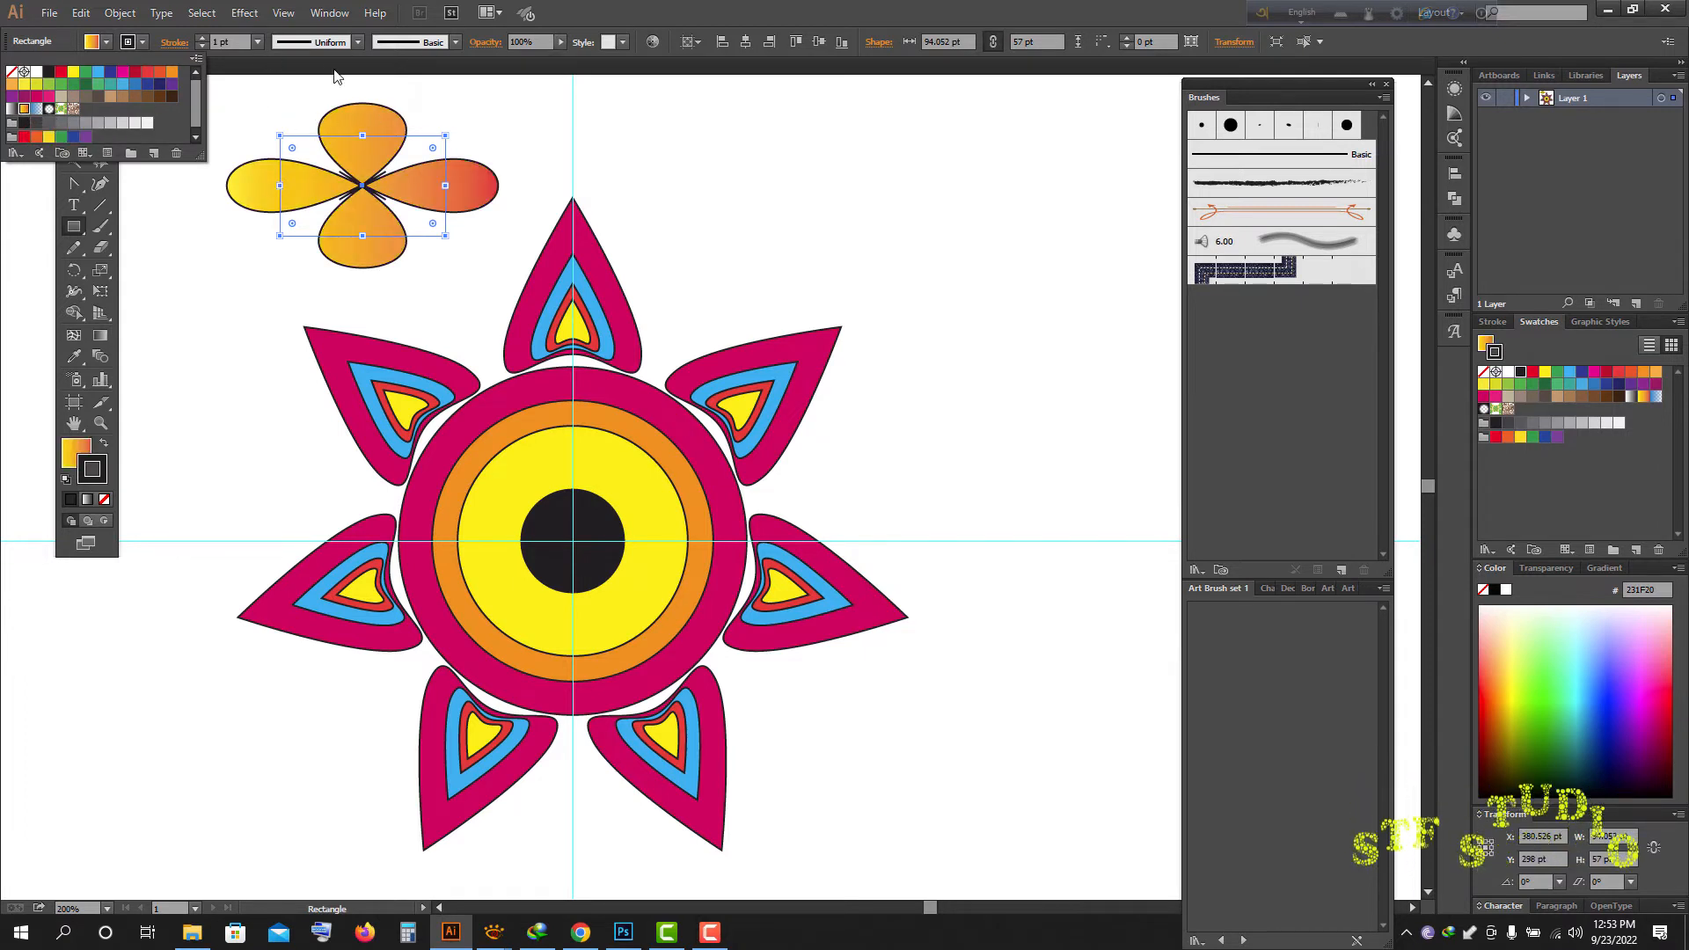
left_click(106, 42)
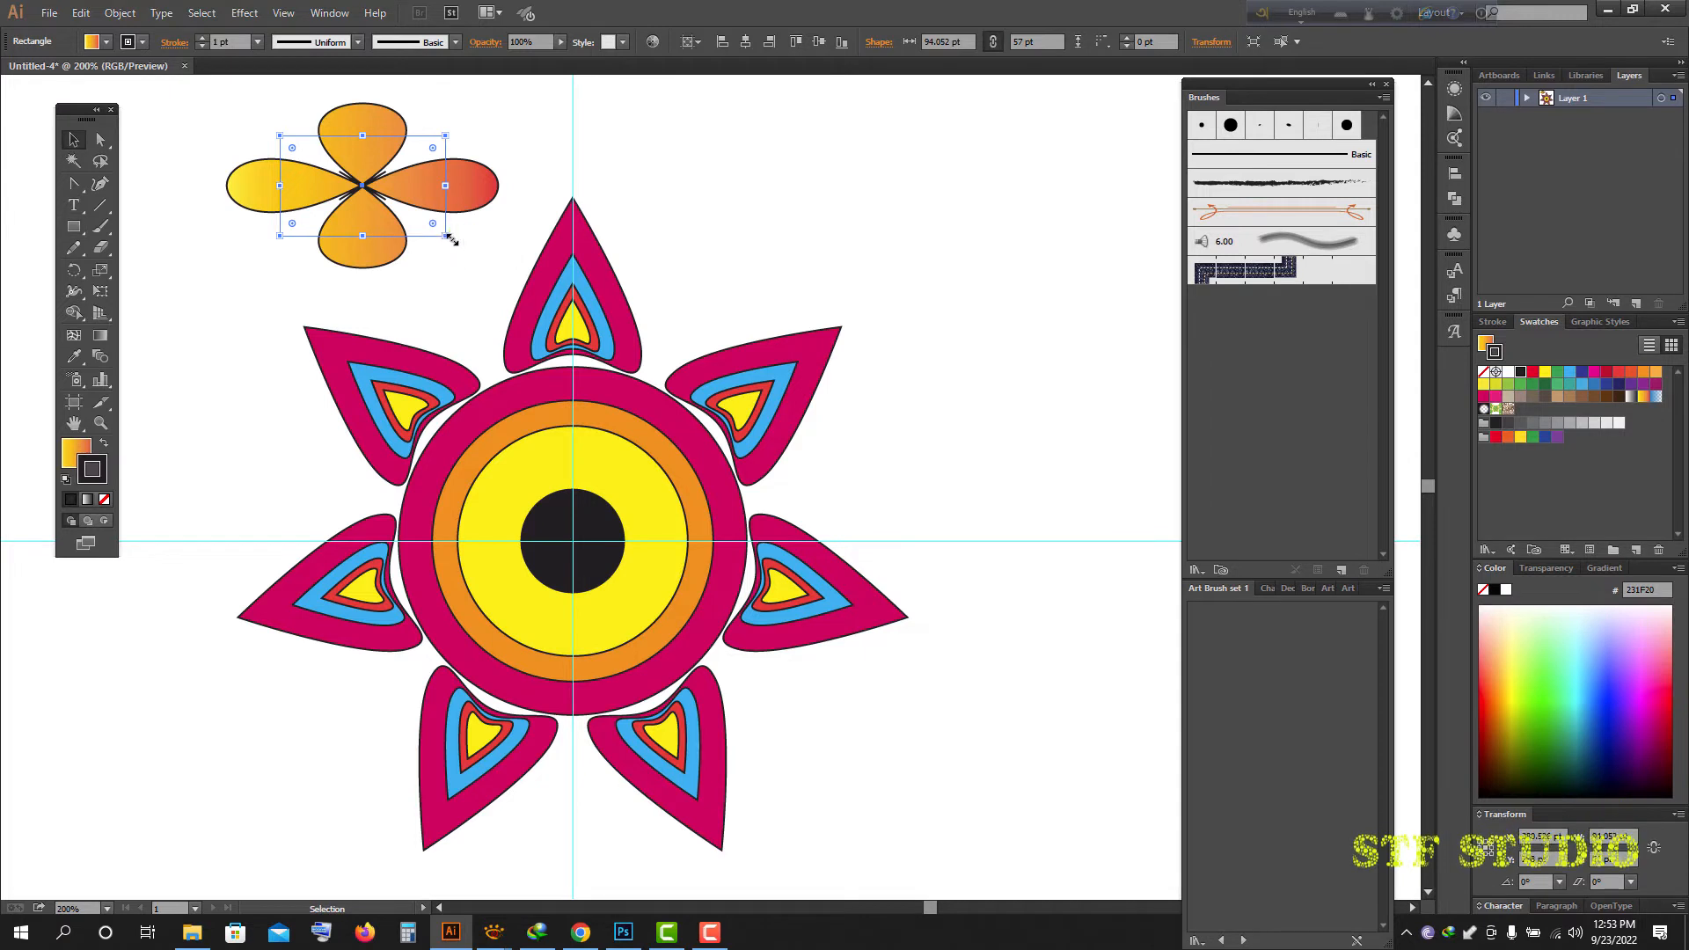
- Rotate the flower diagonally and position it between the top petal and the upper-left petal, with its red petal near the outer circle
left_click_drag(447, 246, 445, 303)
key("Up")
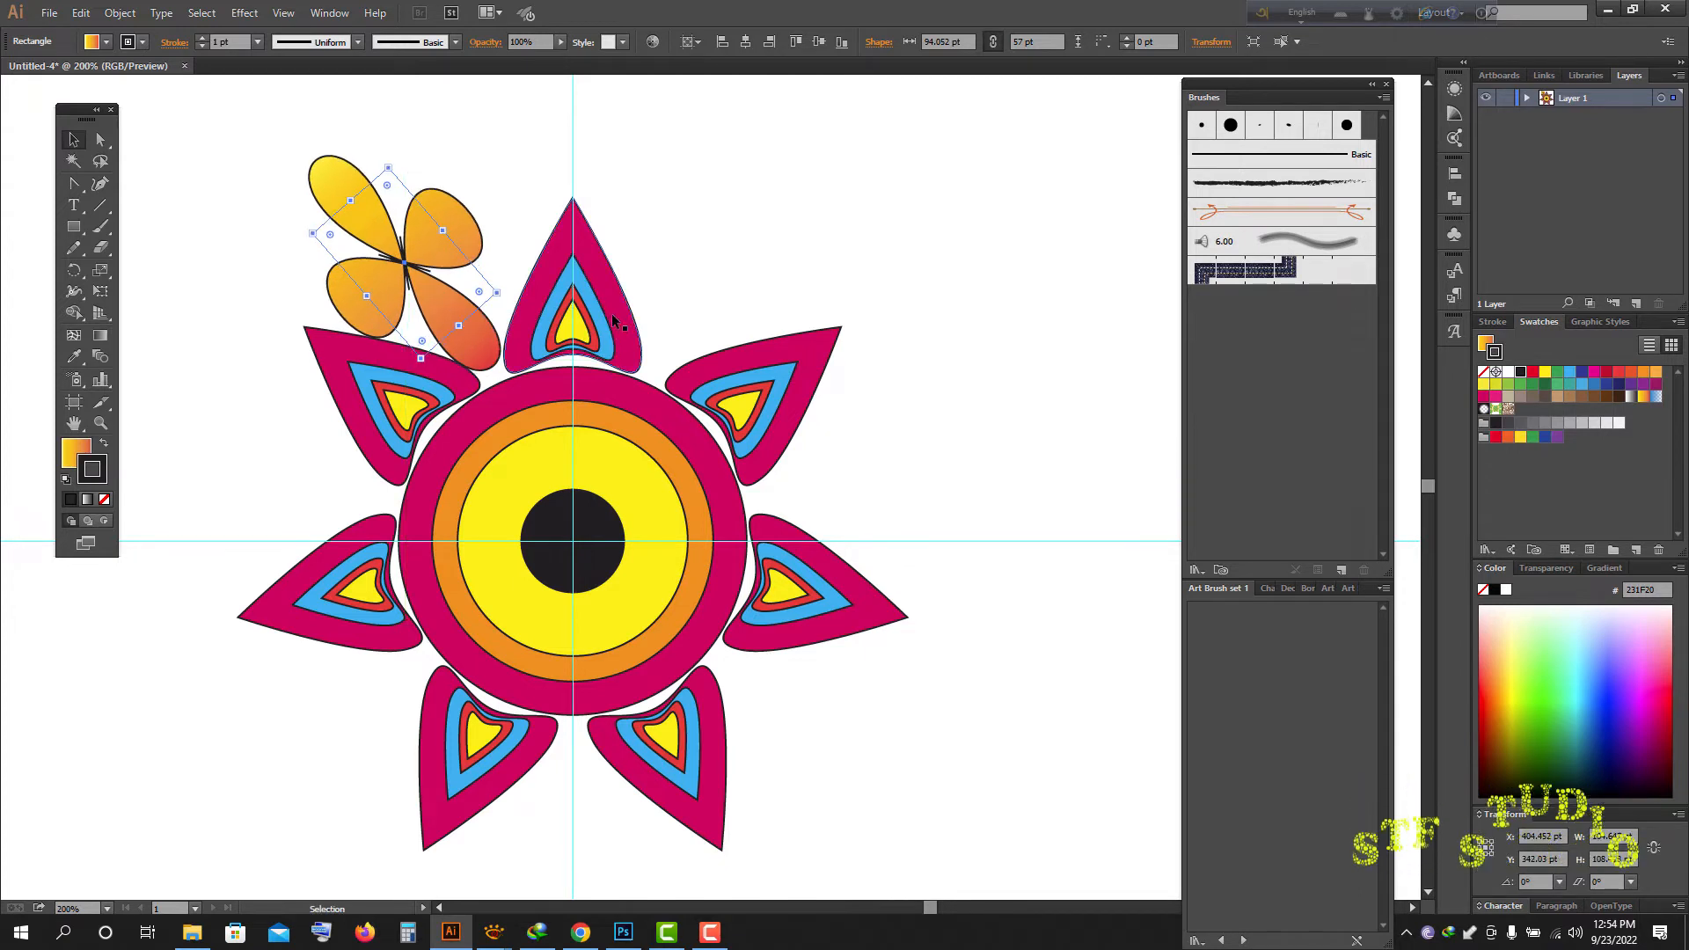
key("Right")
key("Up")
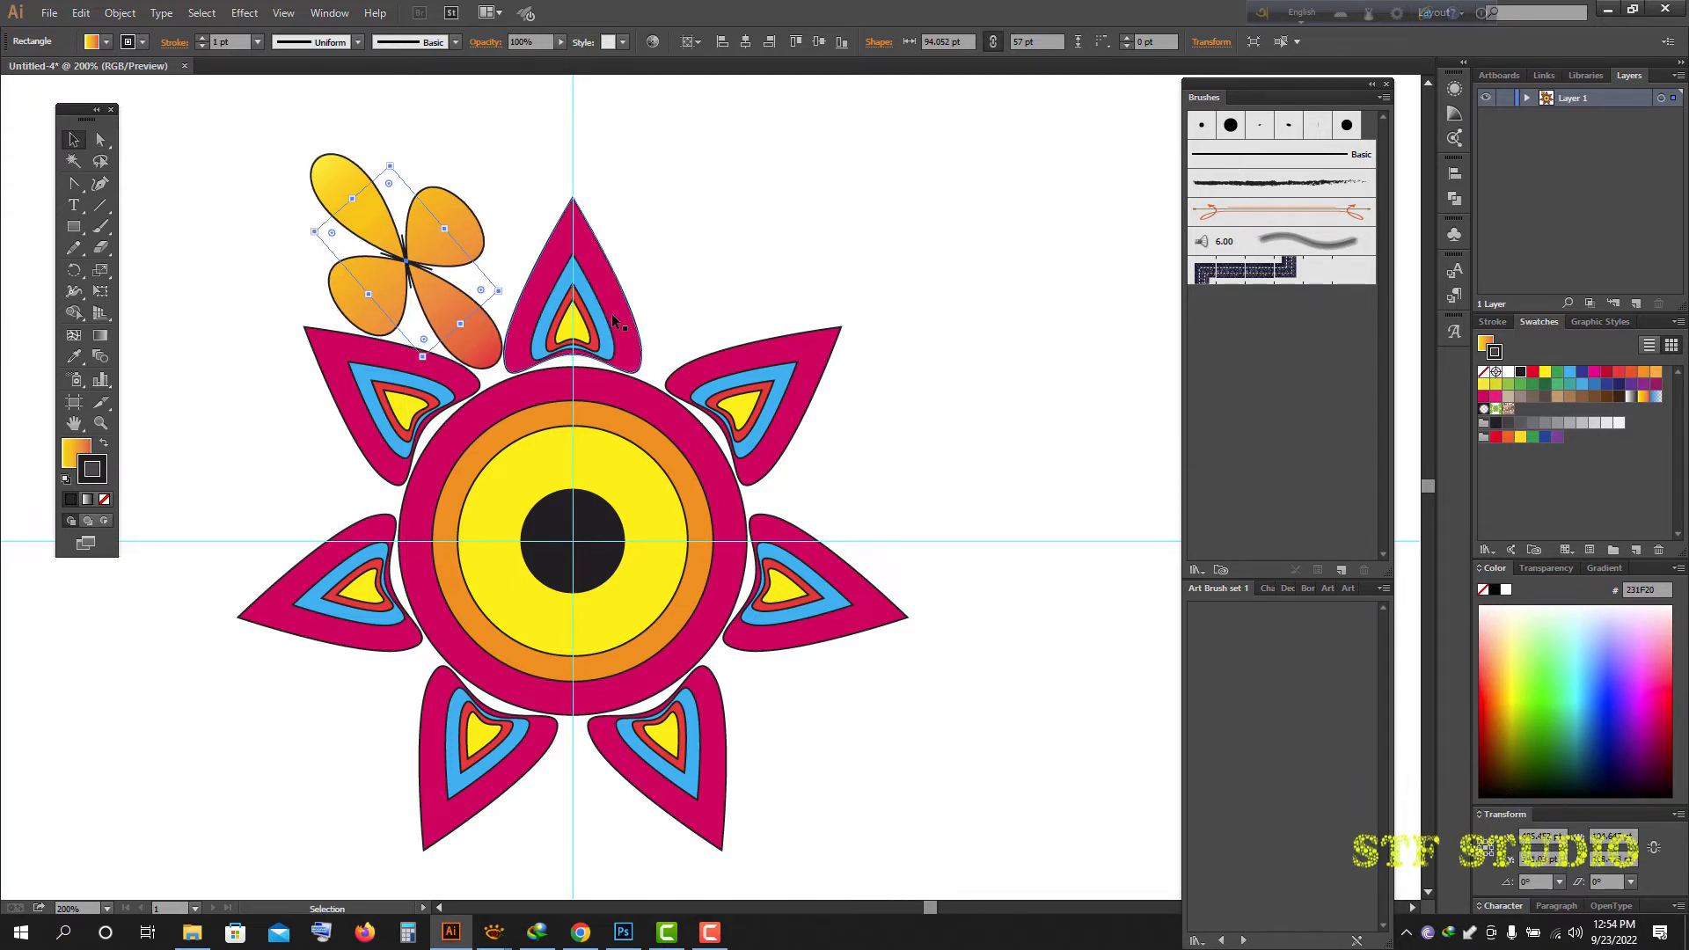
key("Left")
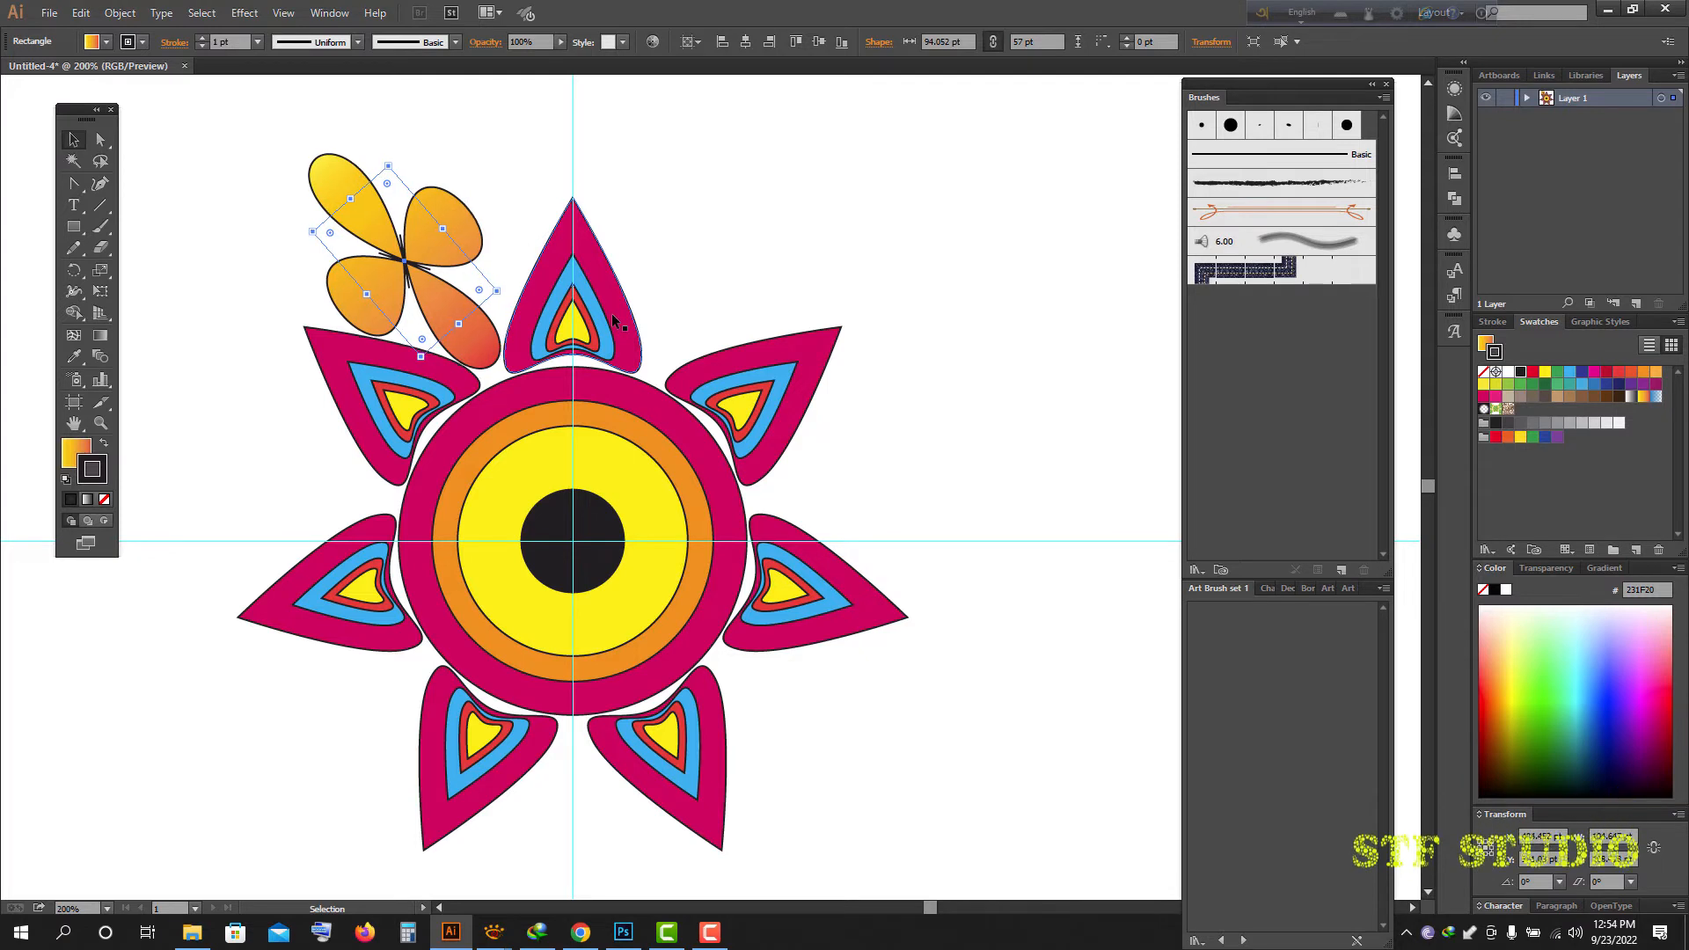
key("Up")
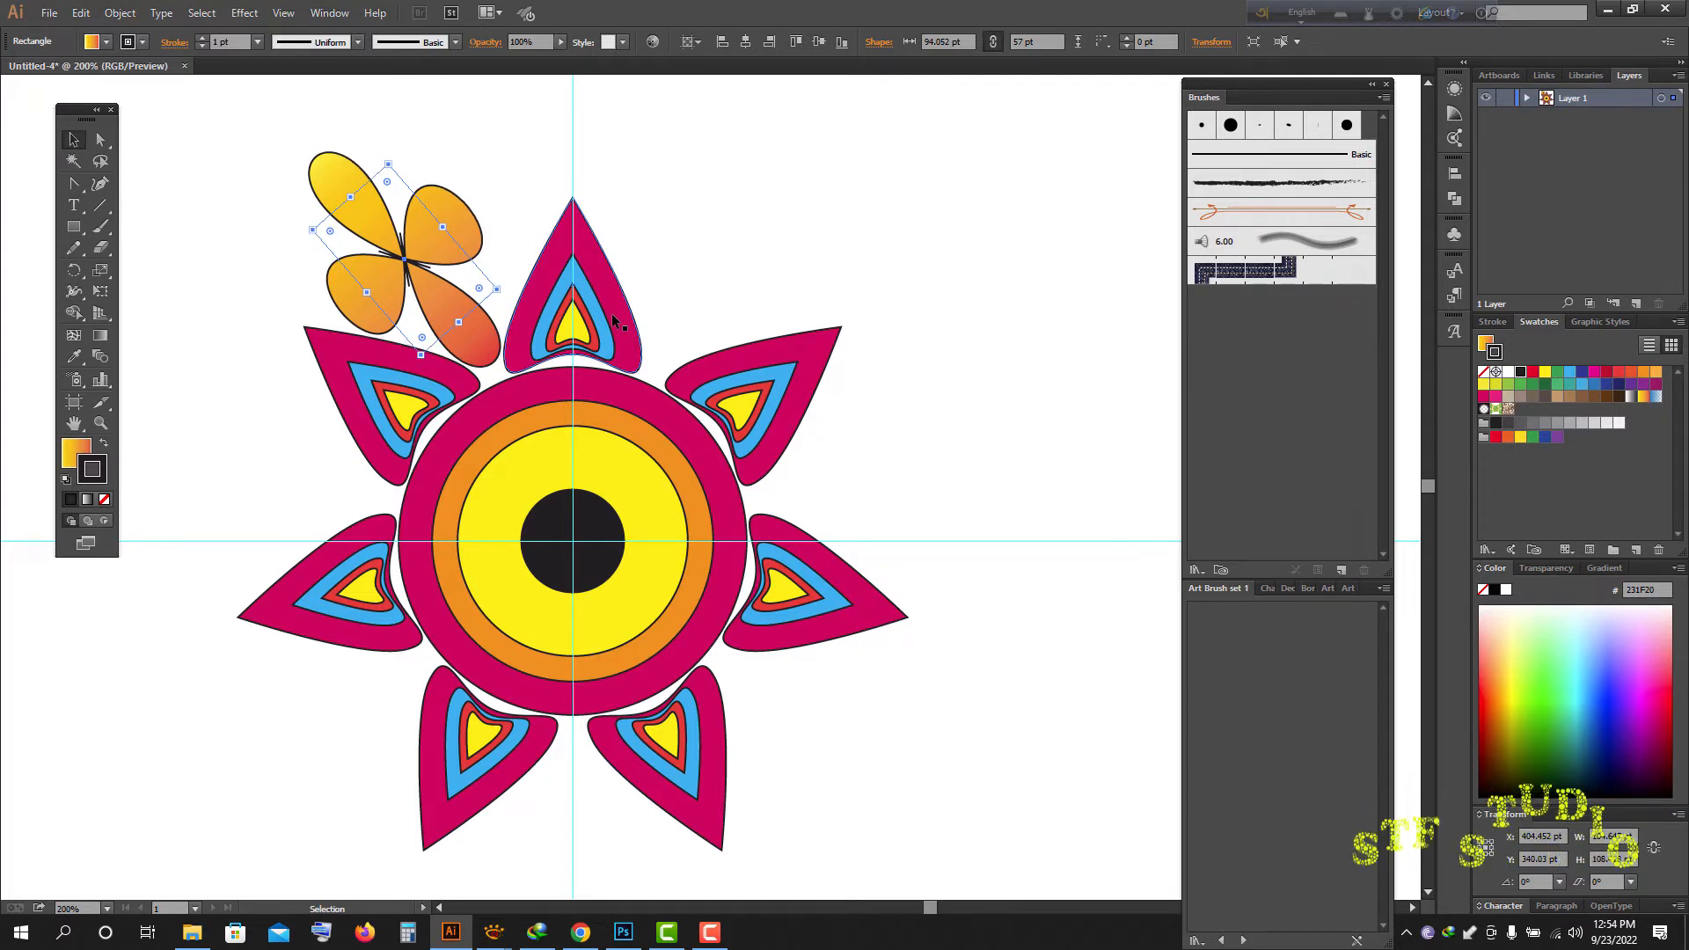
key("Down")
key("Right")
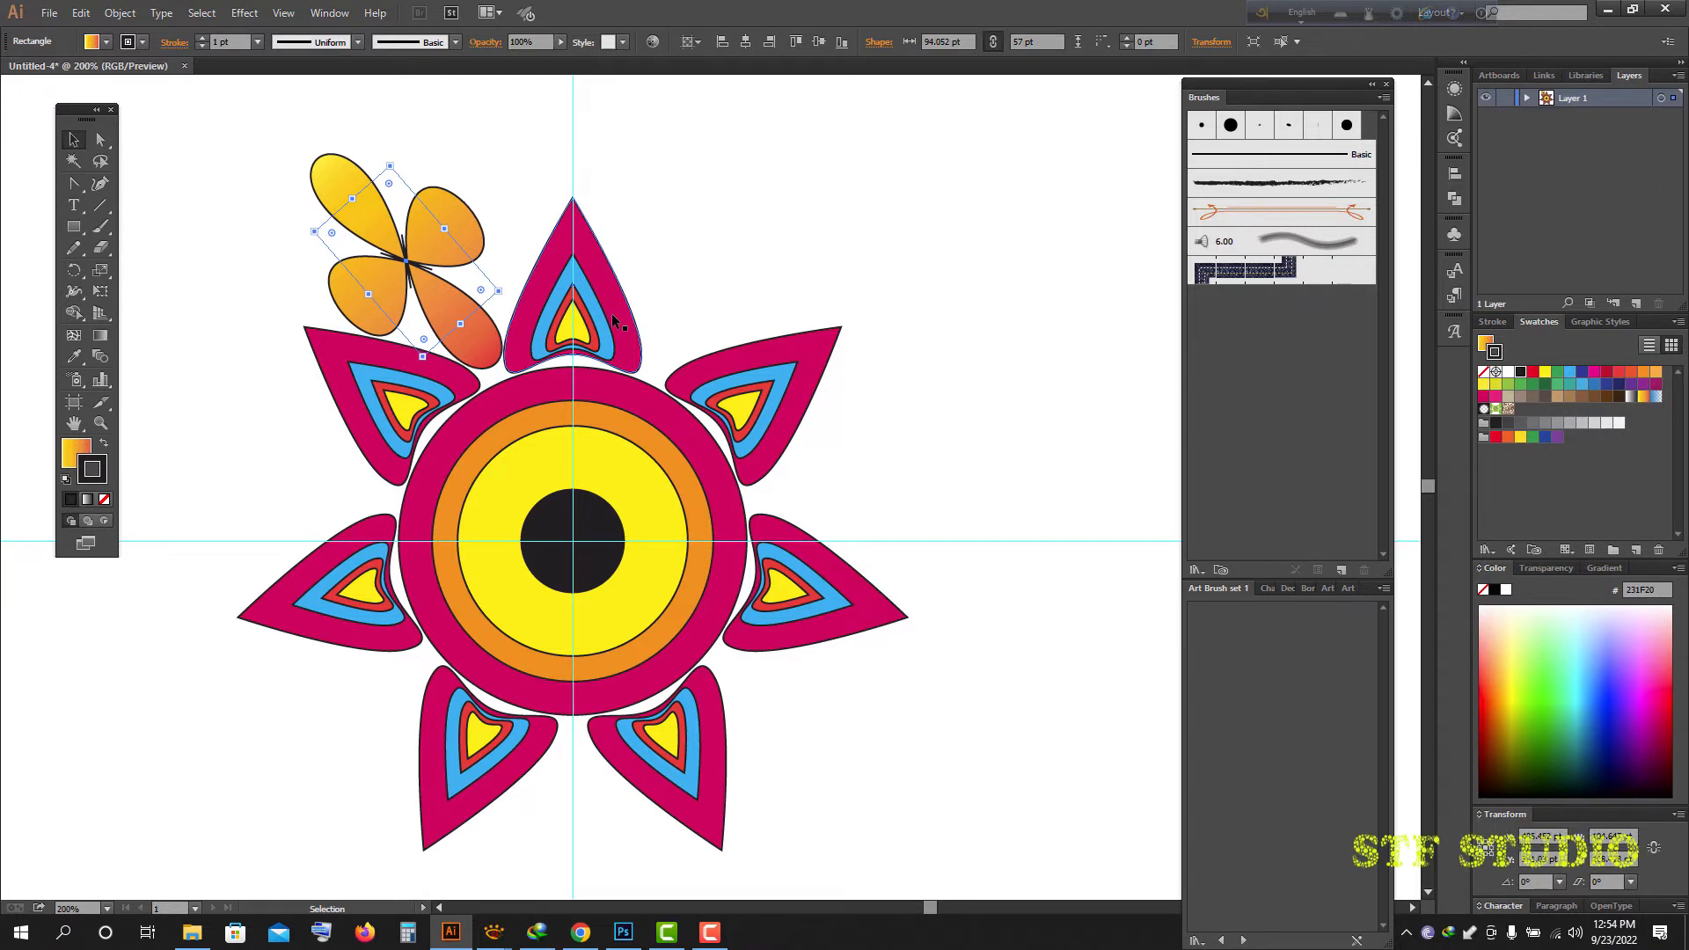
key("Left")
key("Right")
- Shorten the flower to about 74 pt along its long side and reposition it in the gap beside the top petal
left_click_drag(352, 200, 393, 231)
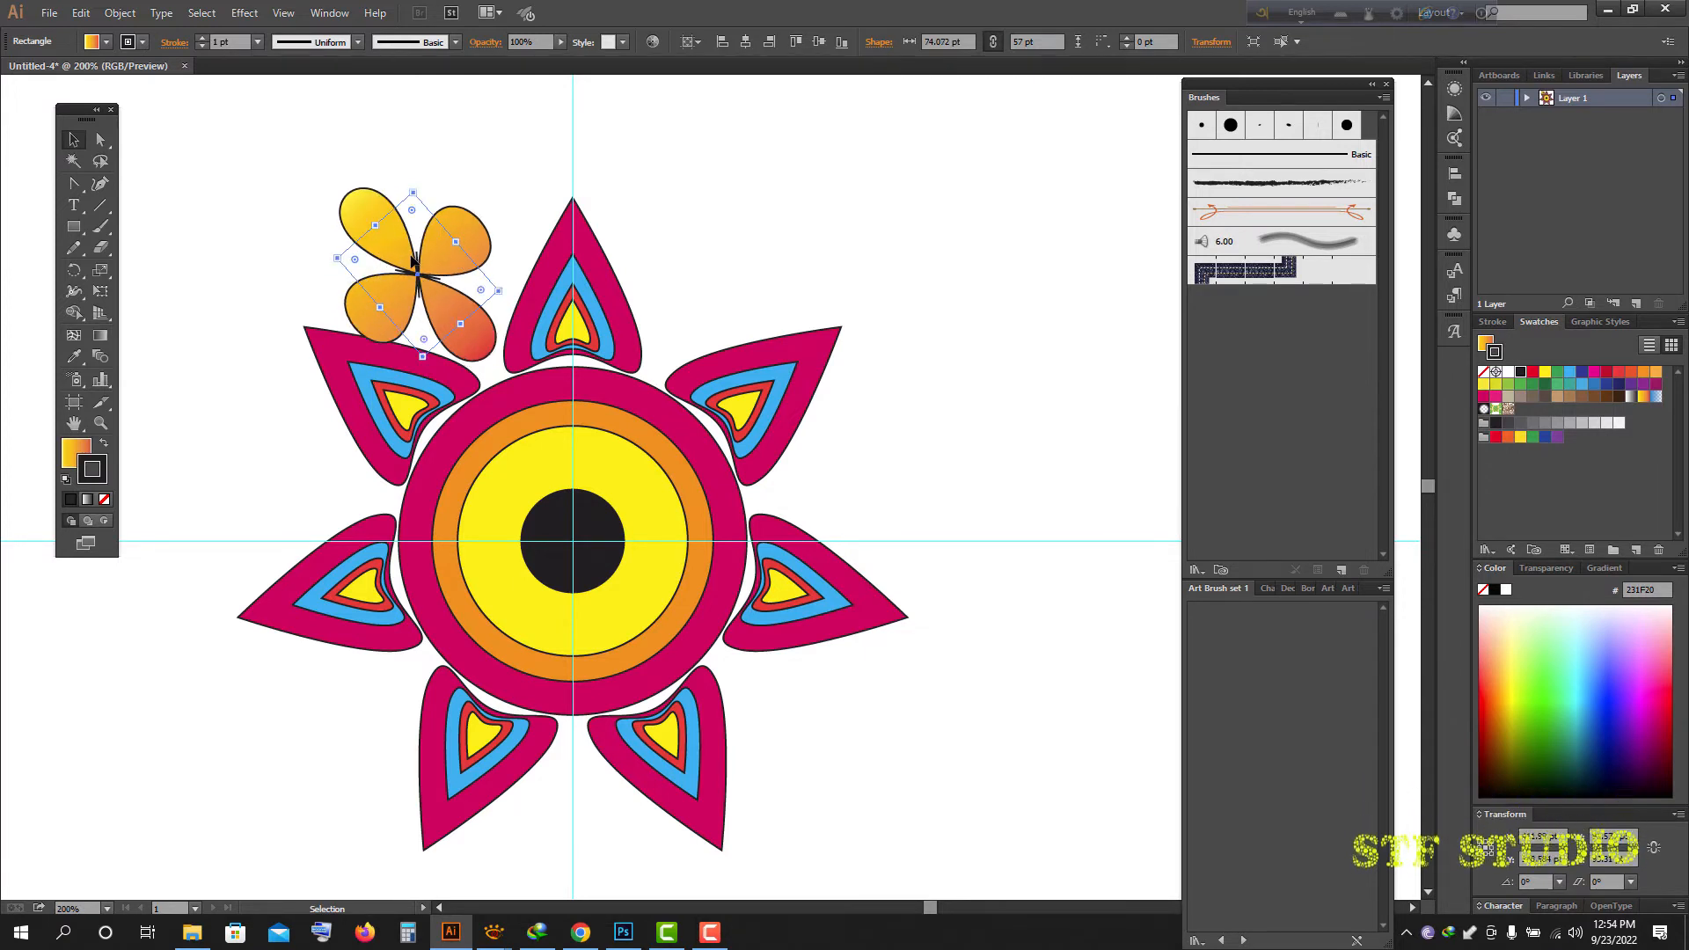
left_click_drag(399, 249, 403, 252)
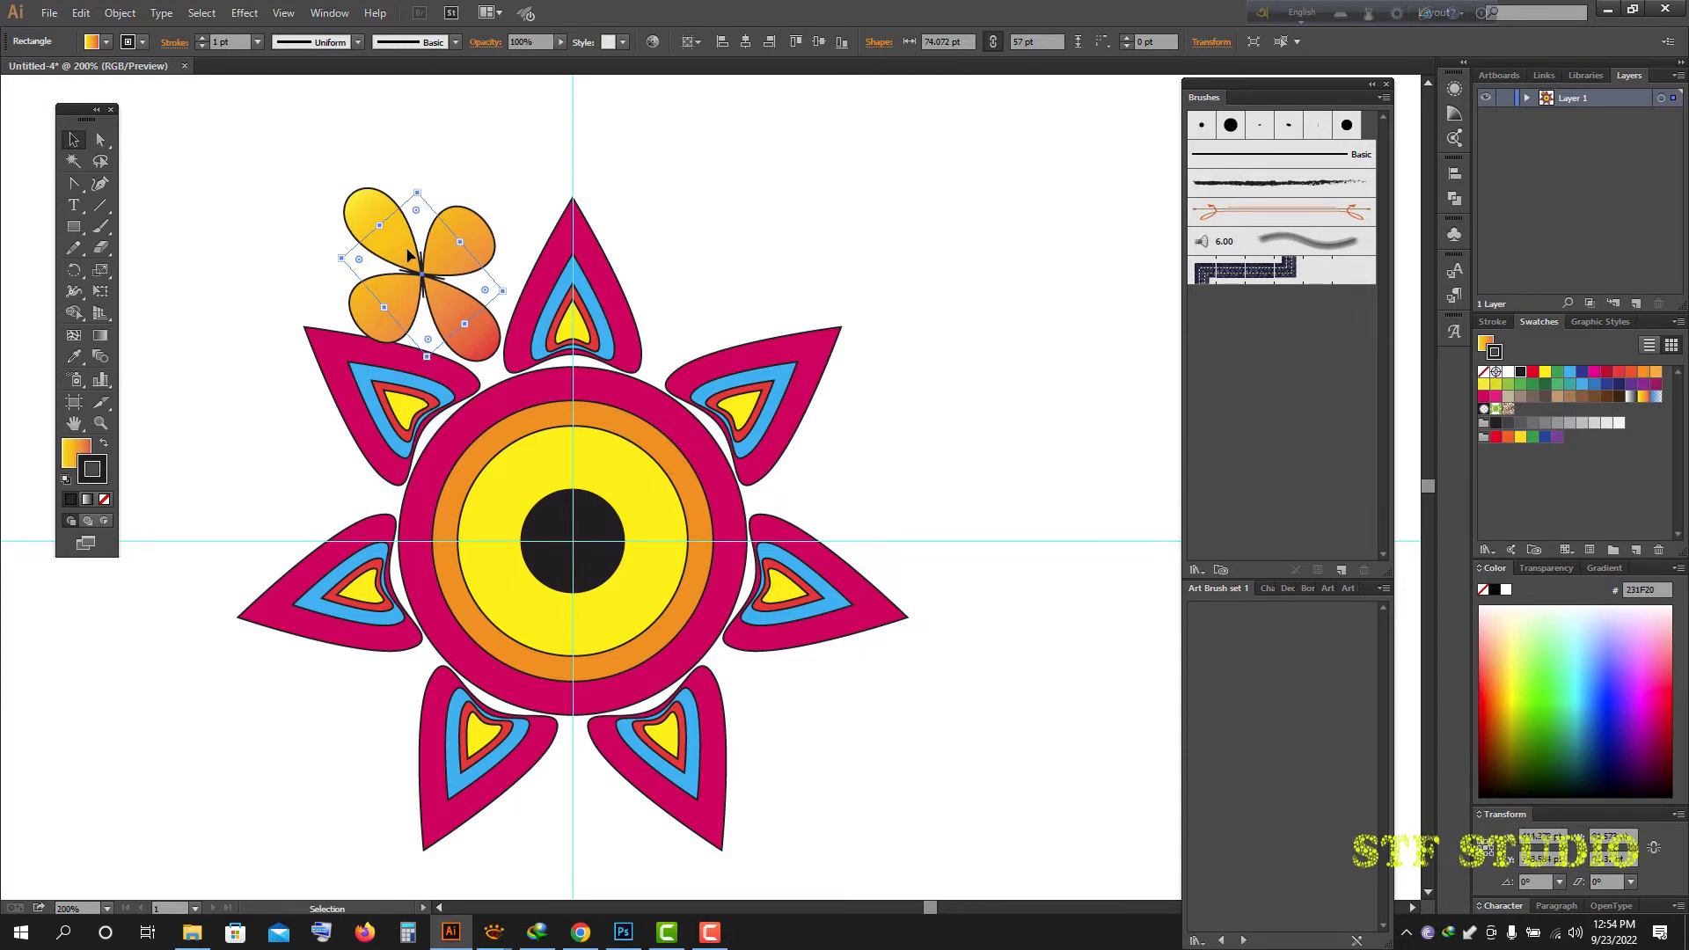
key("Down")
key("Down")
key("Down")
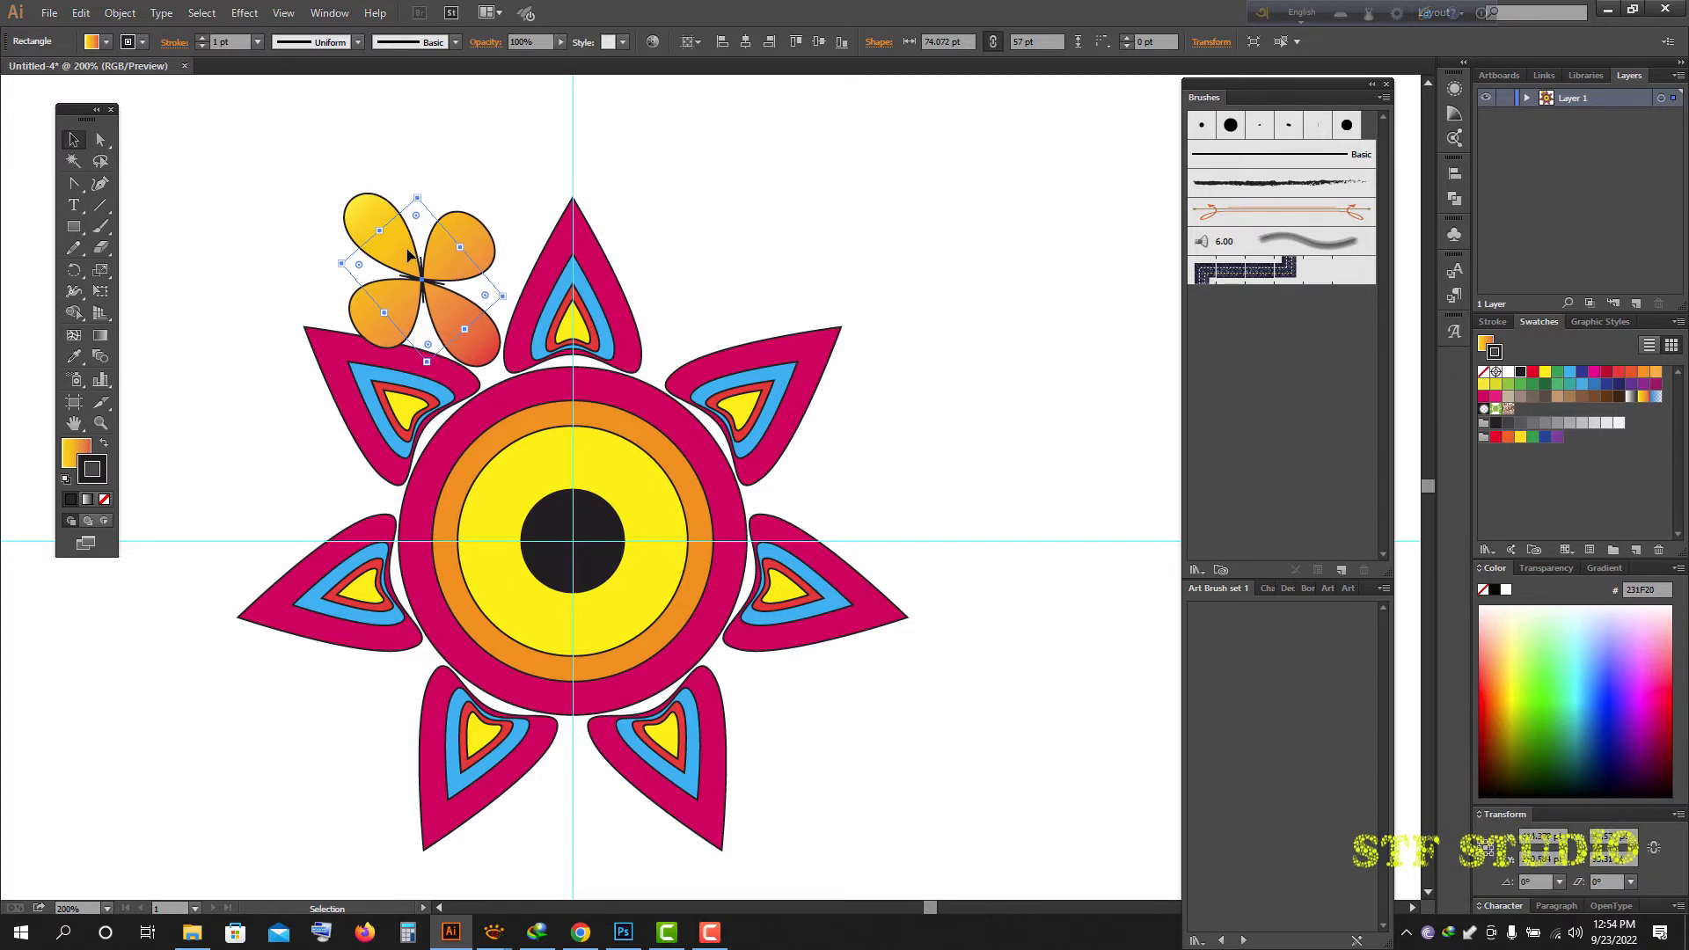
key("Right")
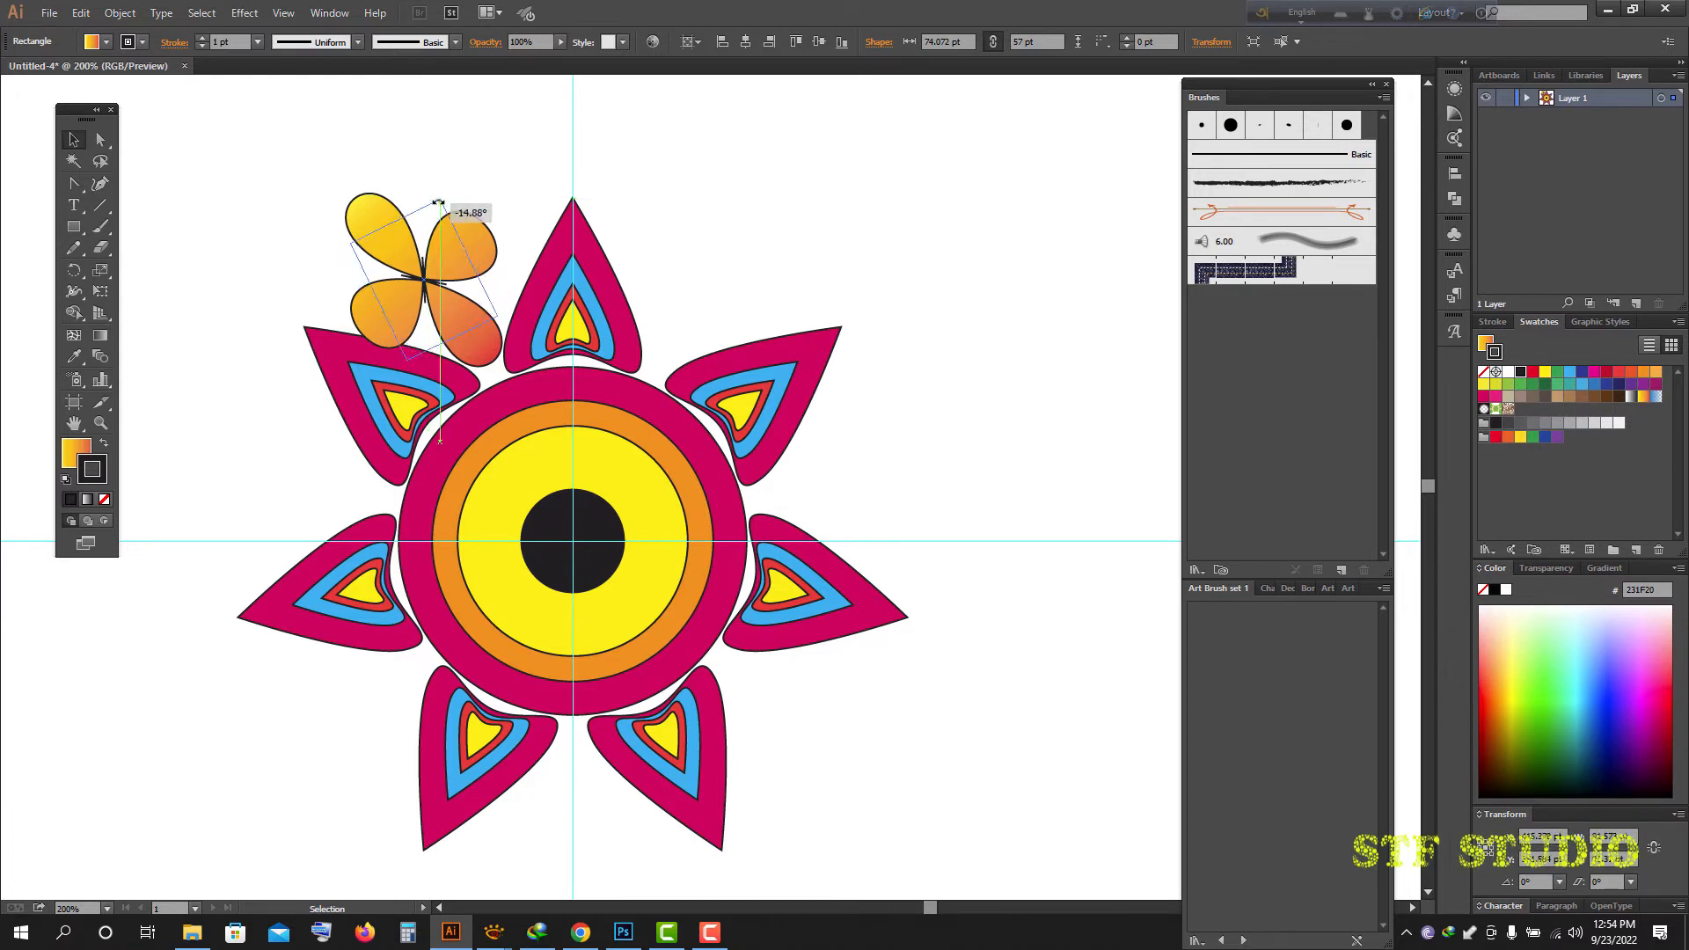
- Rotate the flower slightly clockwise and nudge it until its red petal fits between the top and upper-left petals
left_click_drag(439, 203, 461, 252)
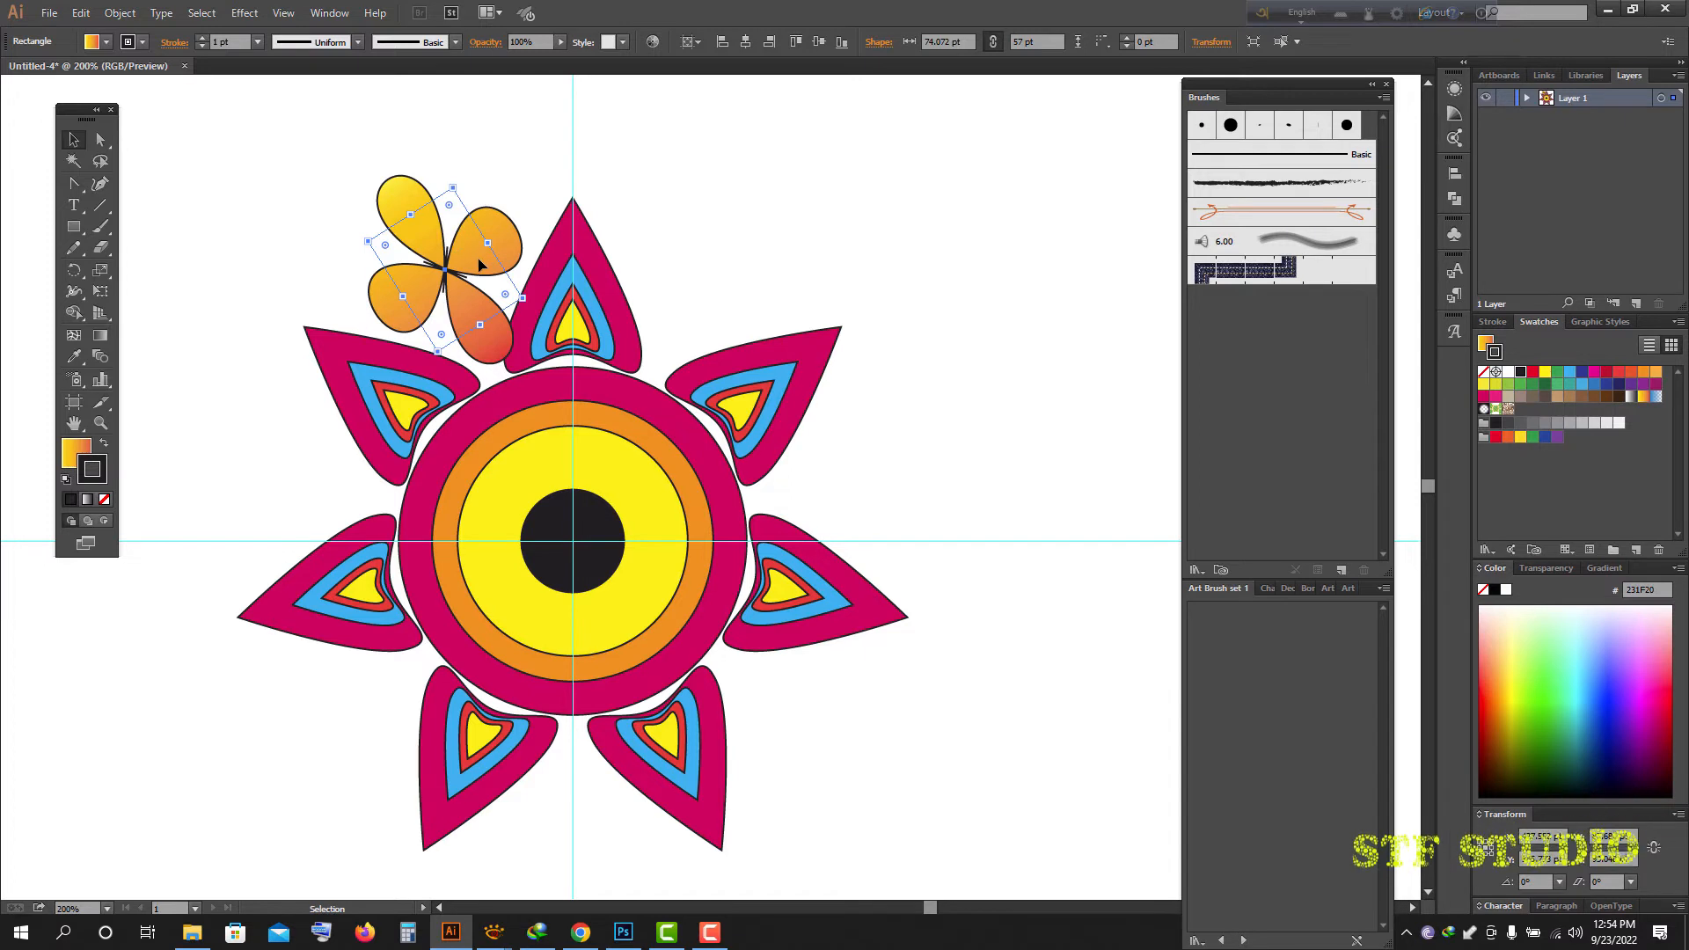
key("Down")
key("Left")
key("Left")
key("Left")
key("Left")
key("Left")
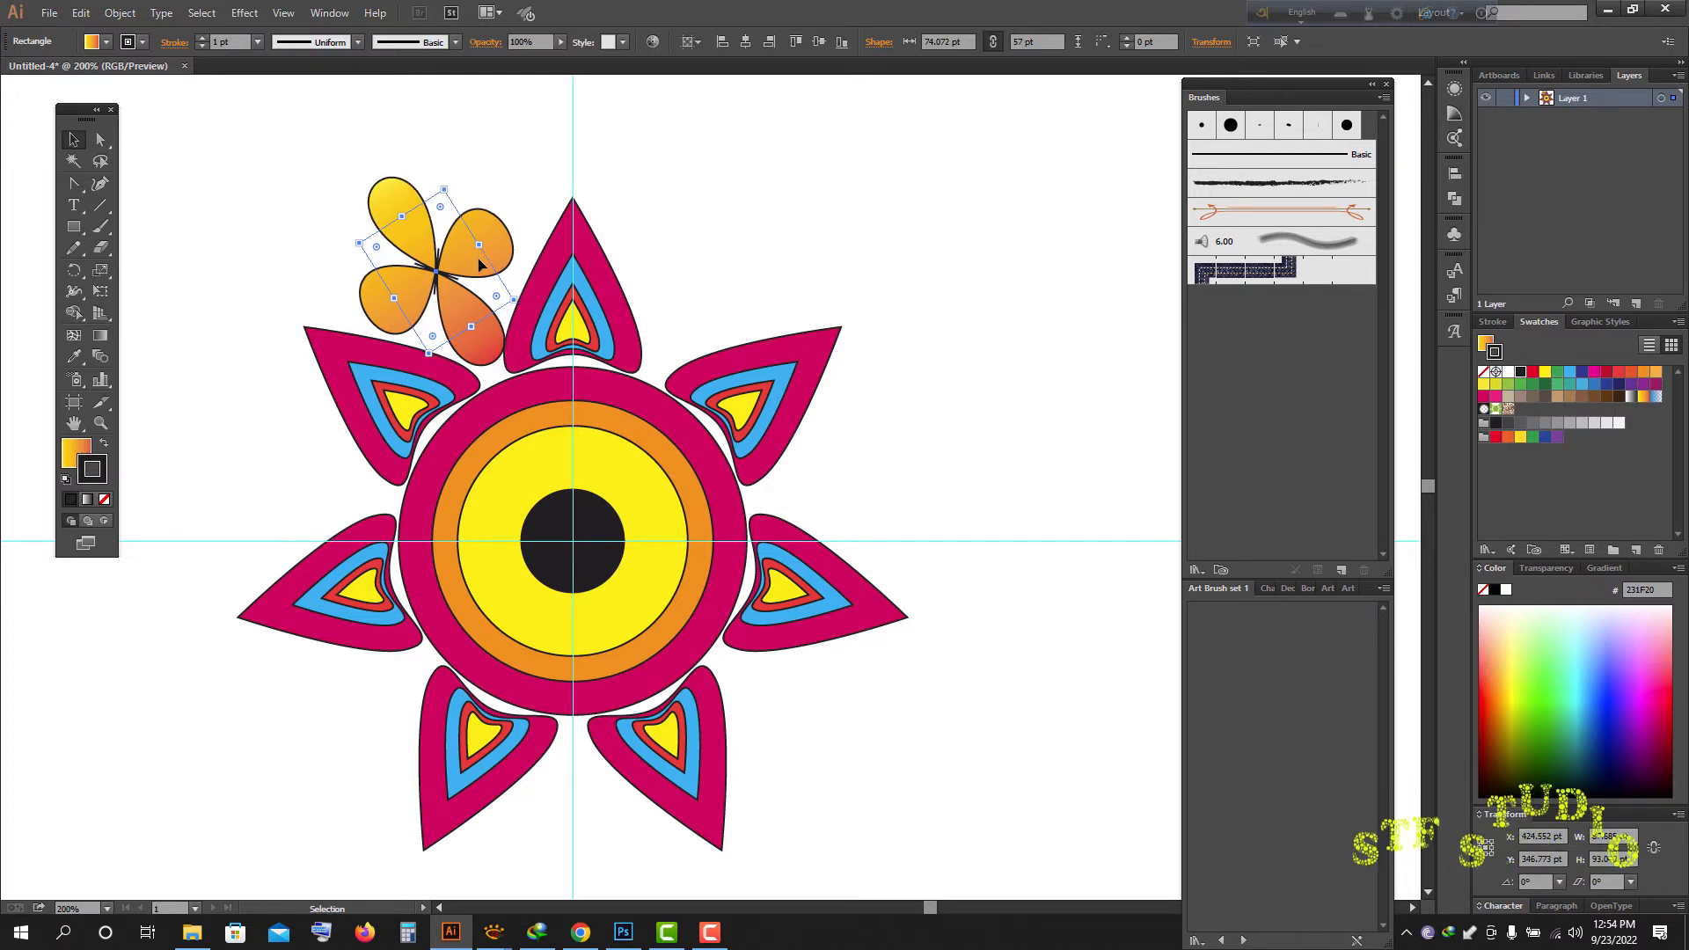
key("Down")
key("Down")
key("Left")
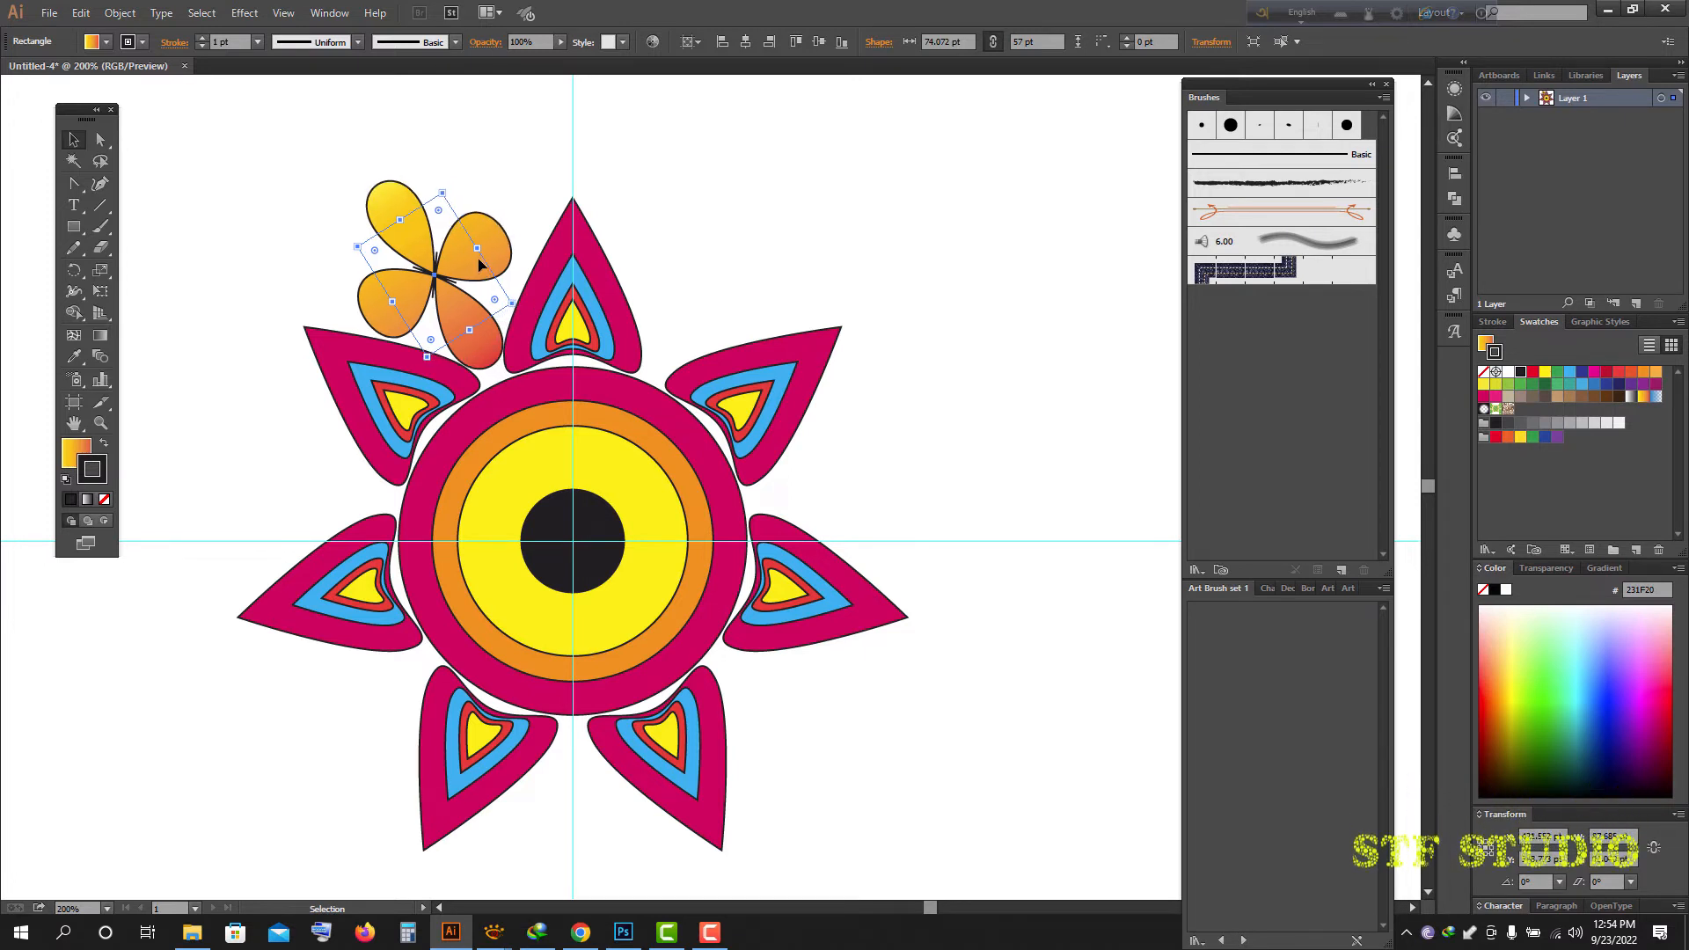
key("Up")
key("Left")
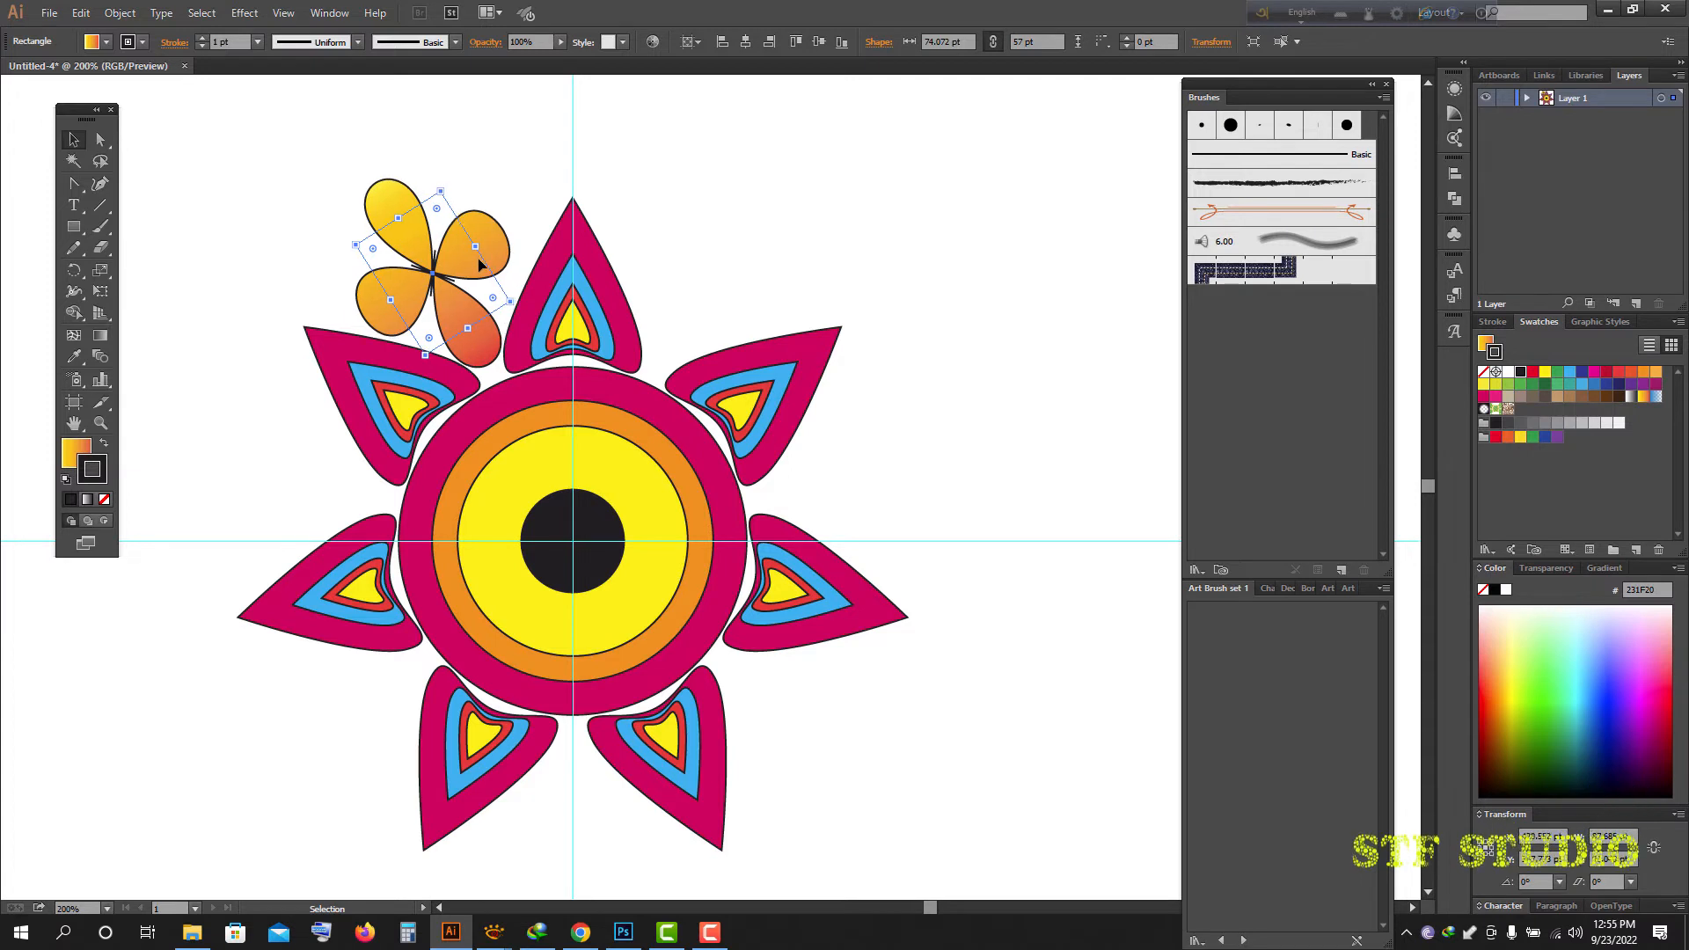
- Create a copy of the flower rotated by 51.43° around the centre of the circles
left_click(74, 271)
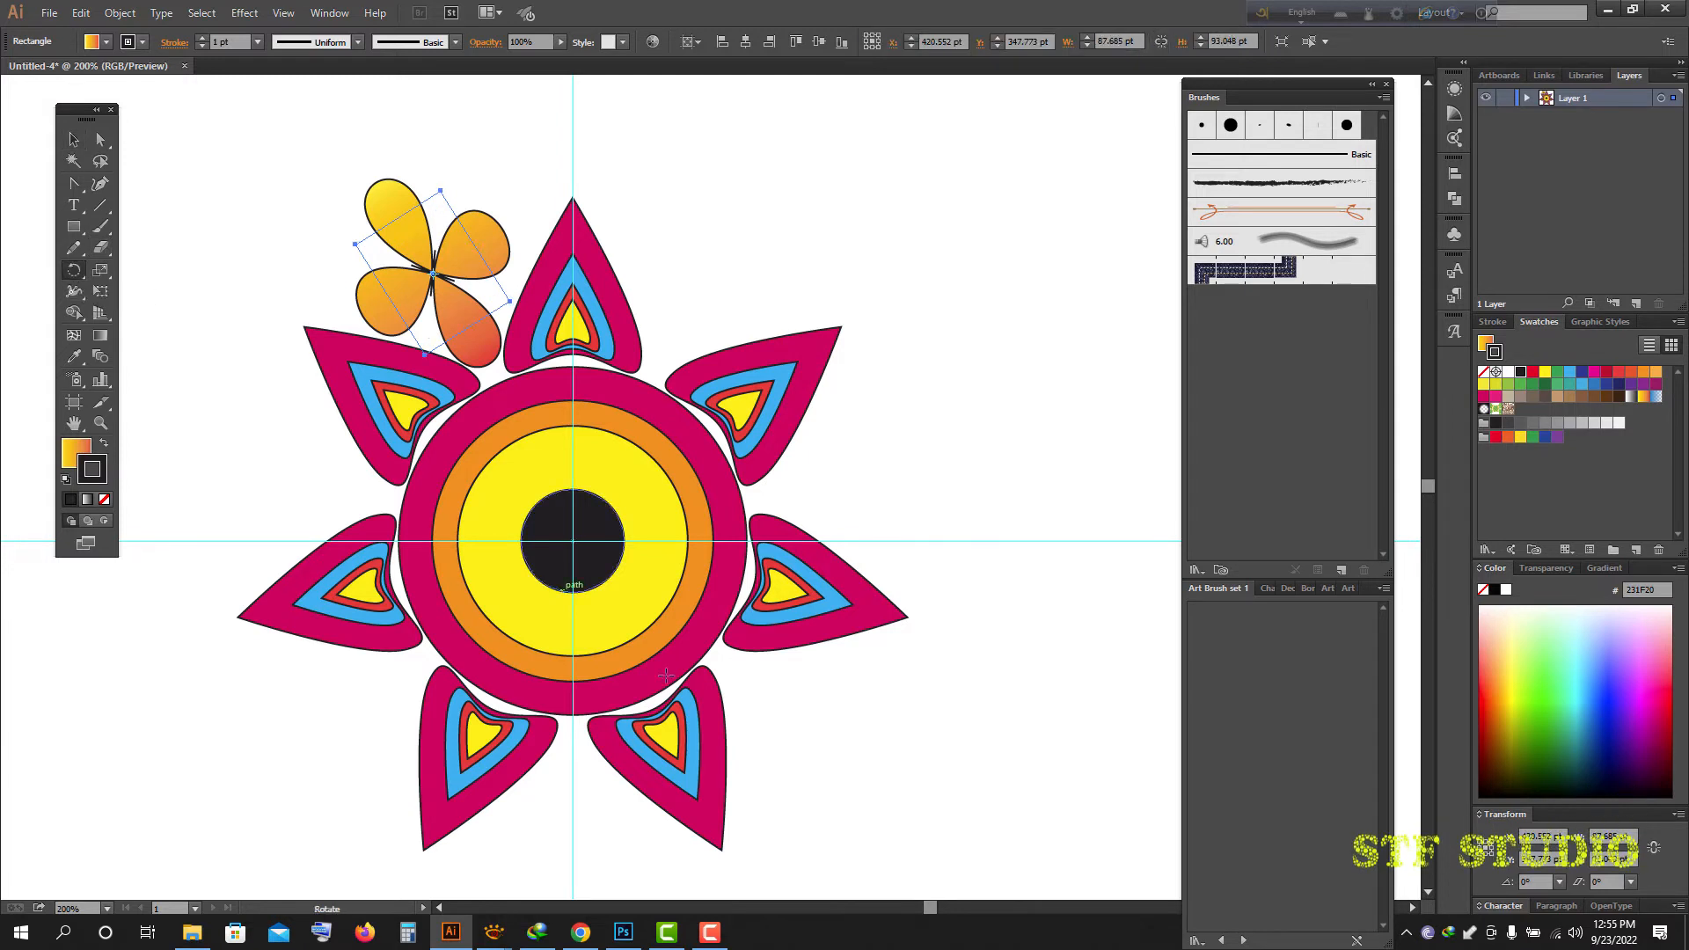
left_click(572, 540, "alt")
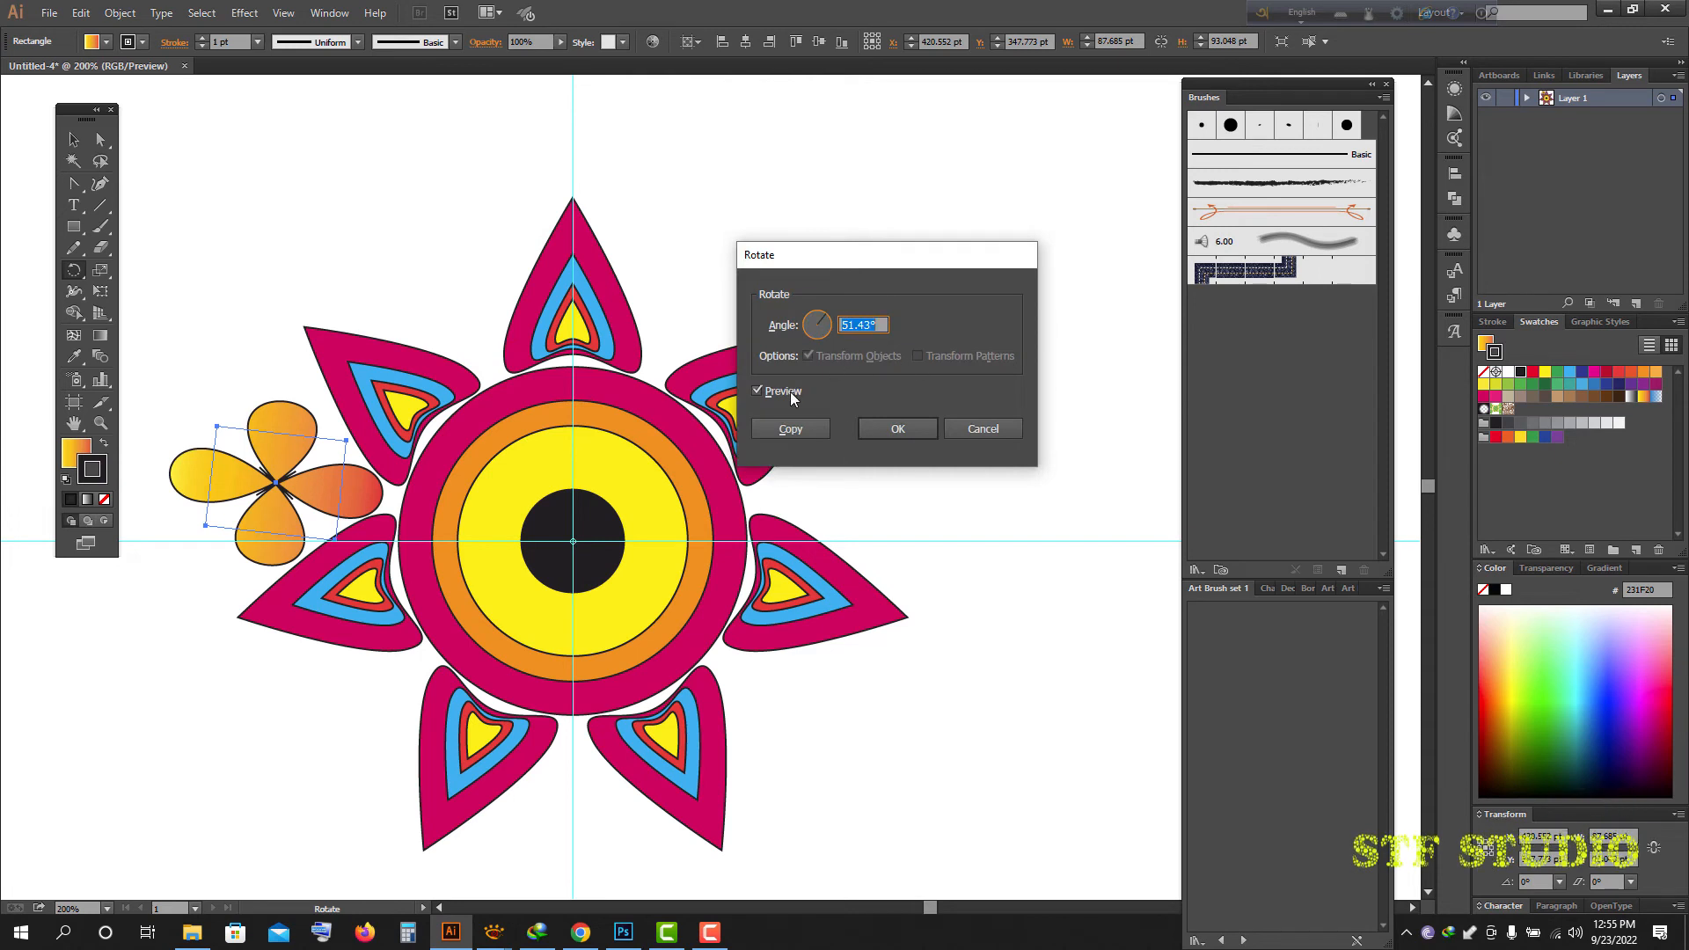
left_click(788, 430)
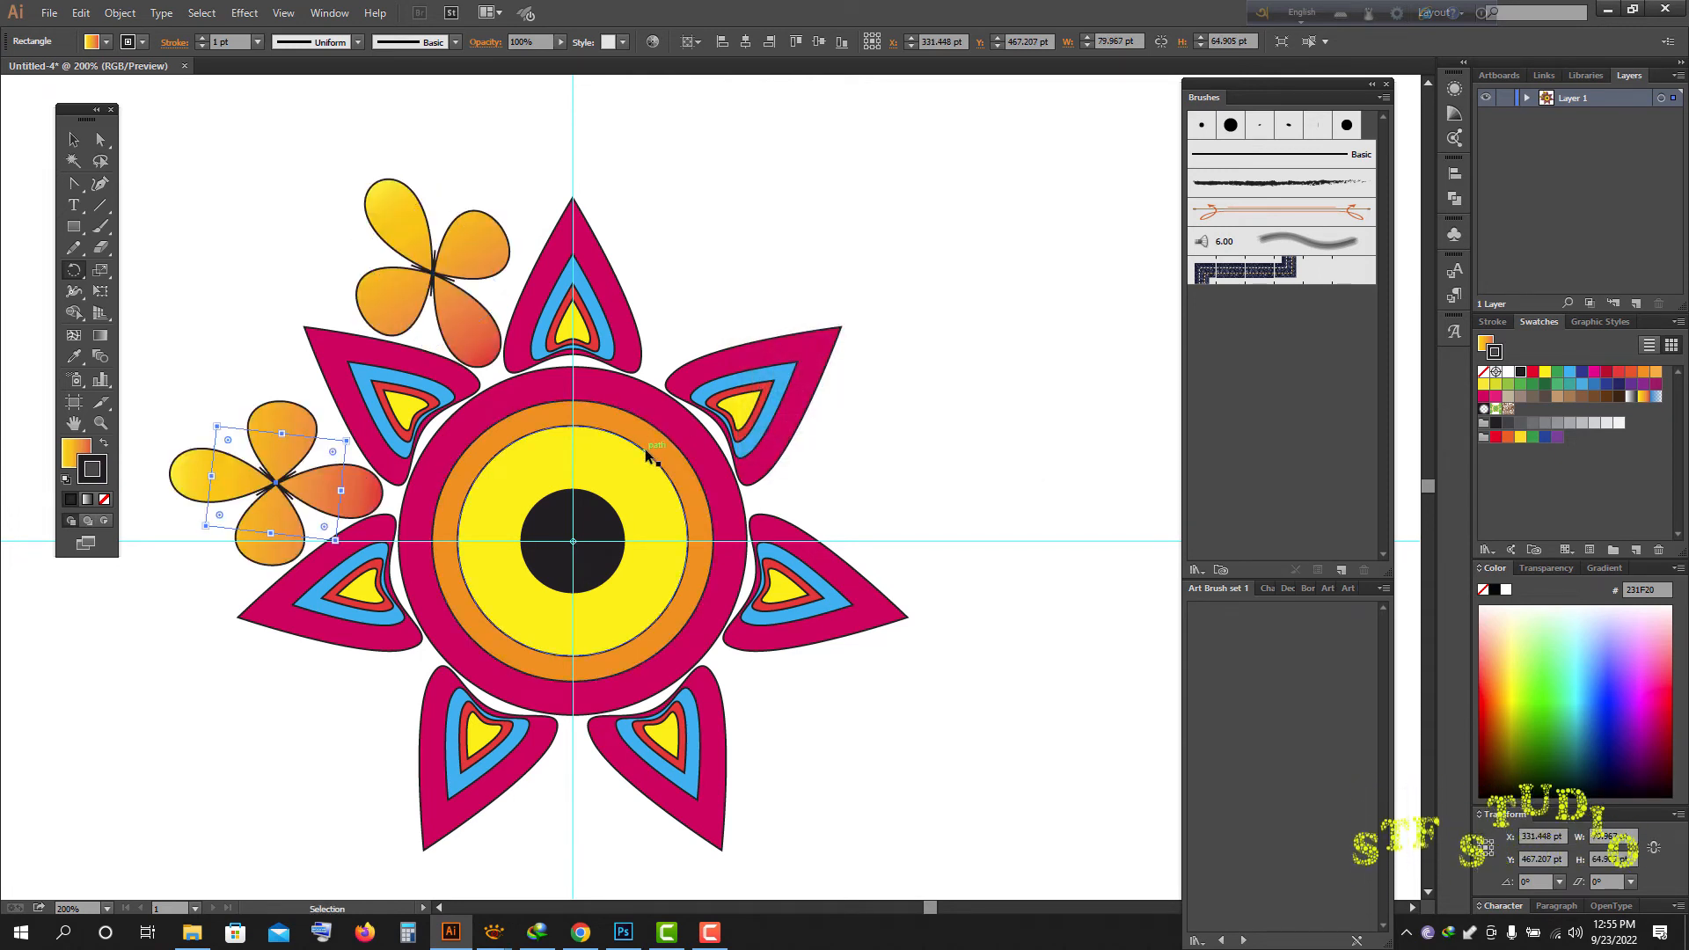
- Repeat the rotated copy until seven flowers fill the gaps between the petals
key("ctrl+d")
key("ctrl+d")
key("ctrl+d")
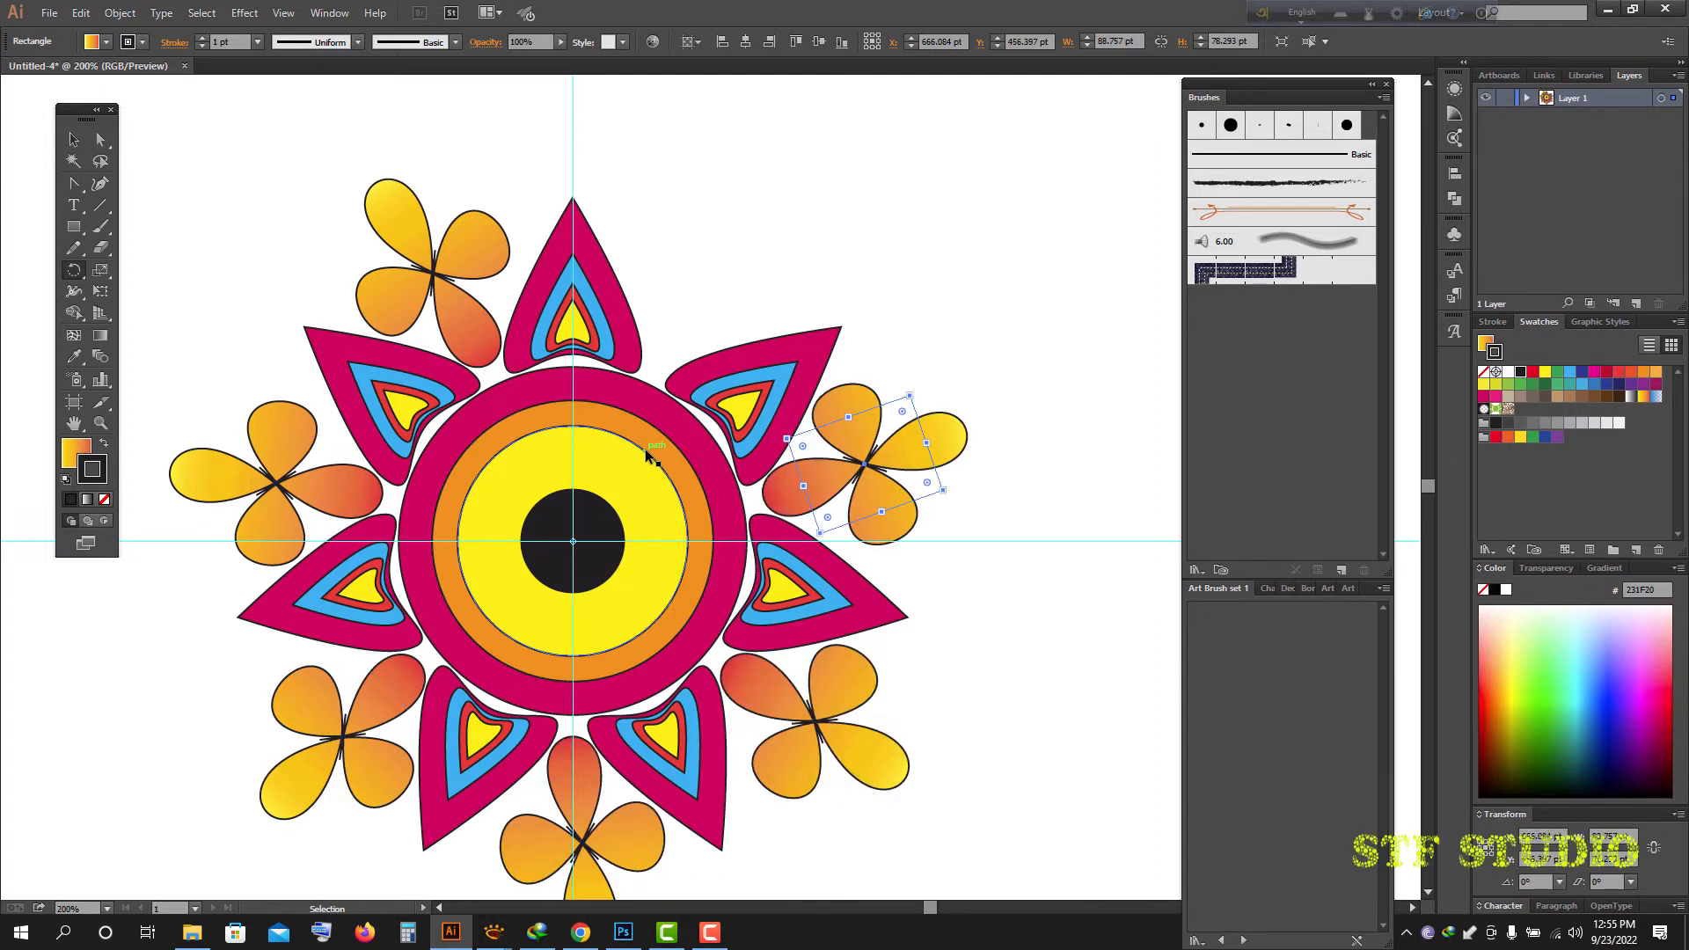
key("ctrl+d")
key("ctrl+d")
scroll(543, 431, "down", 2)
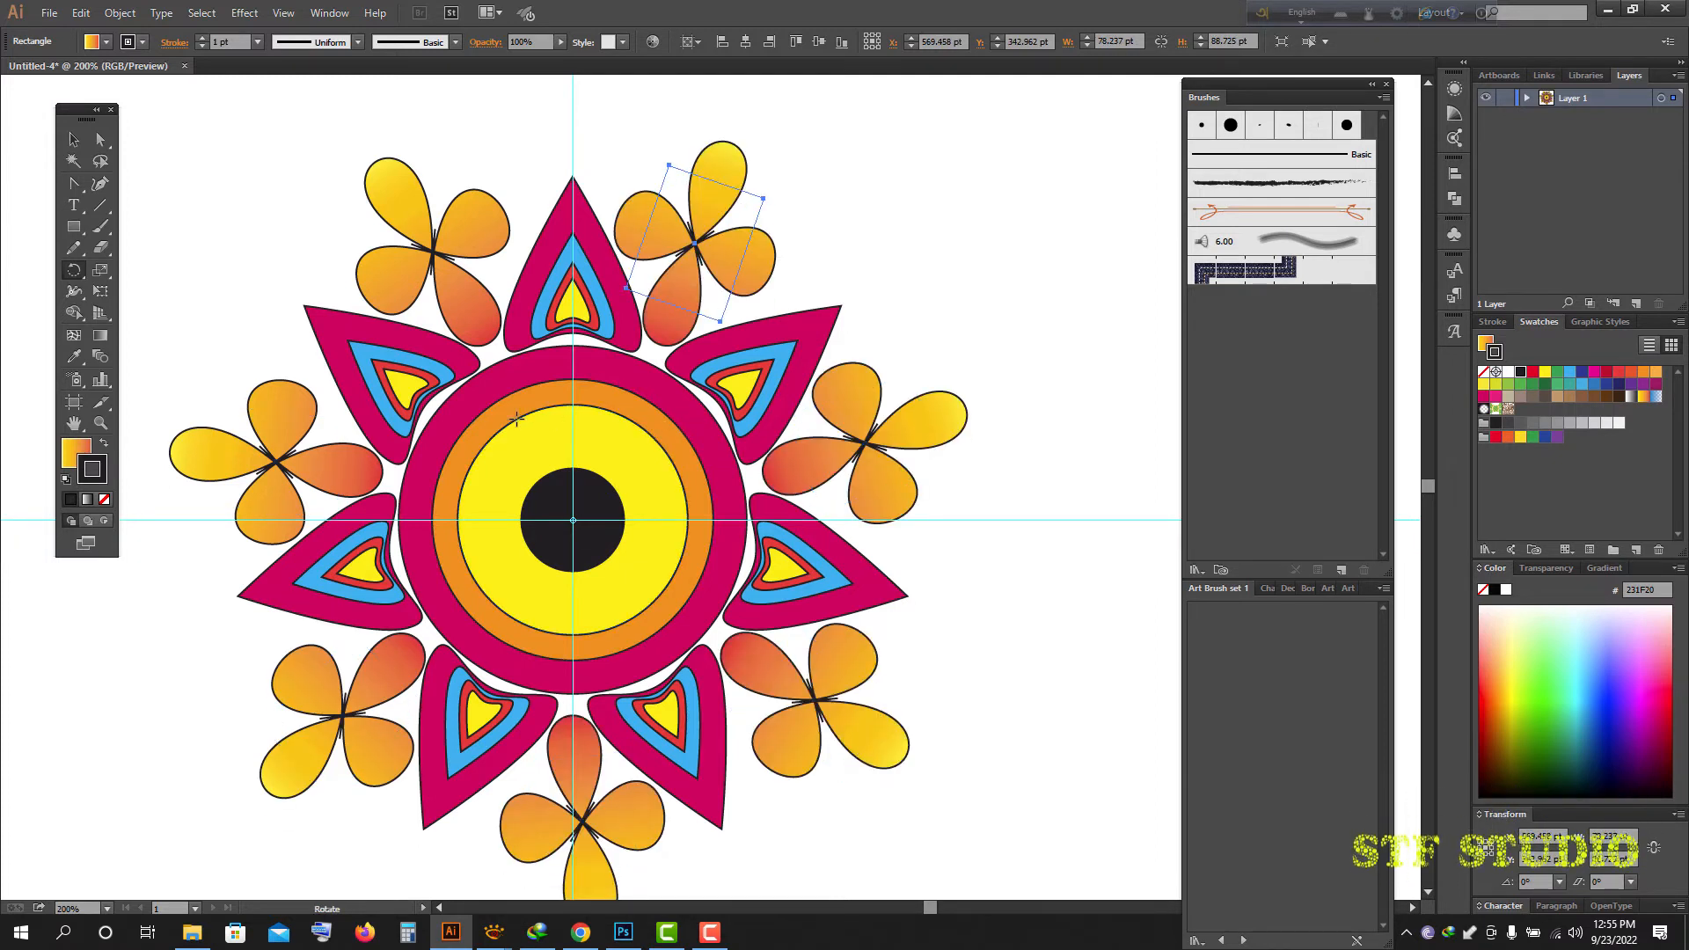
scroll(535, 415, "down", 1)
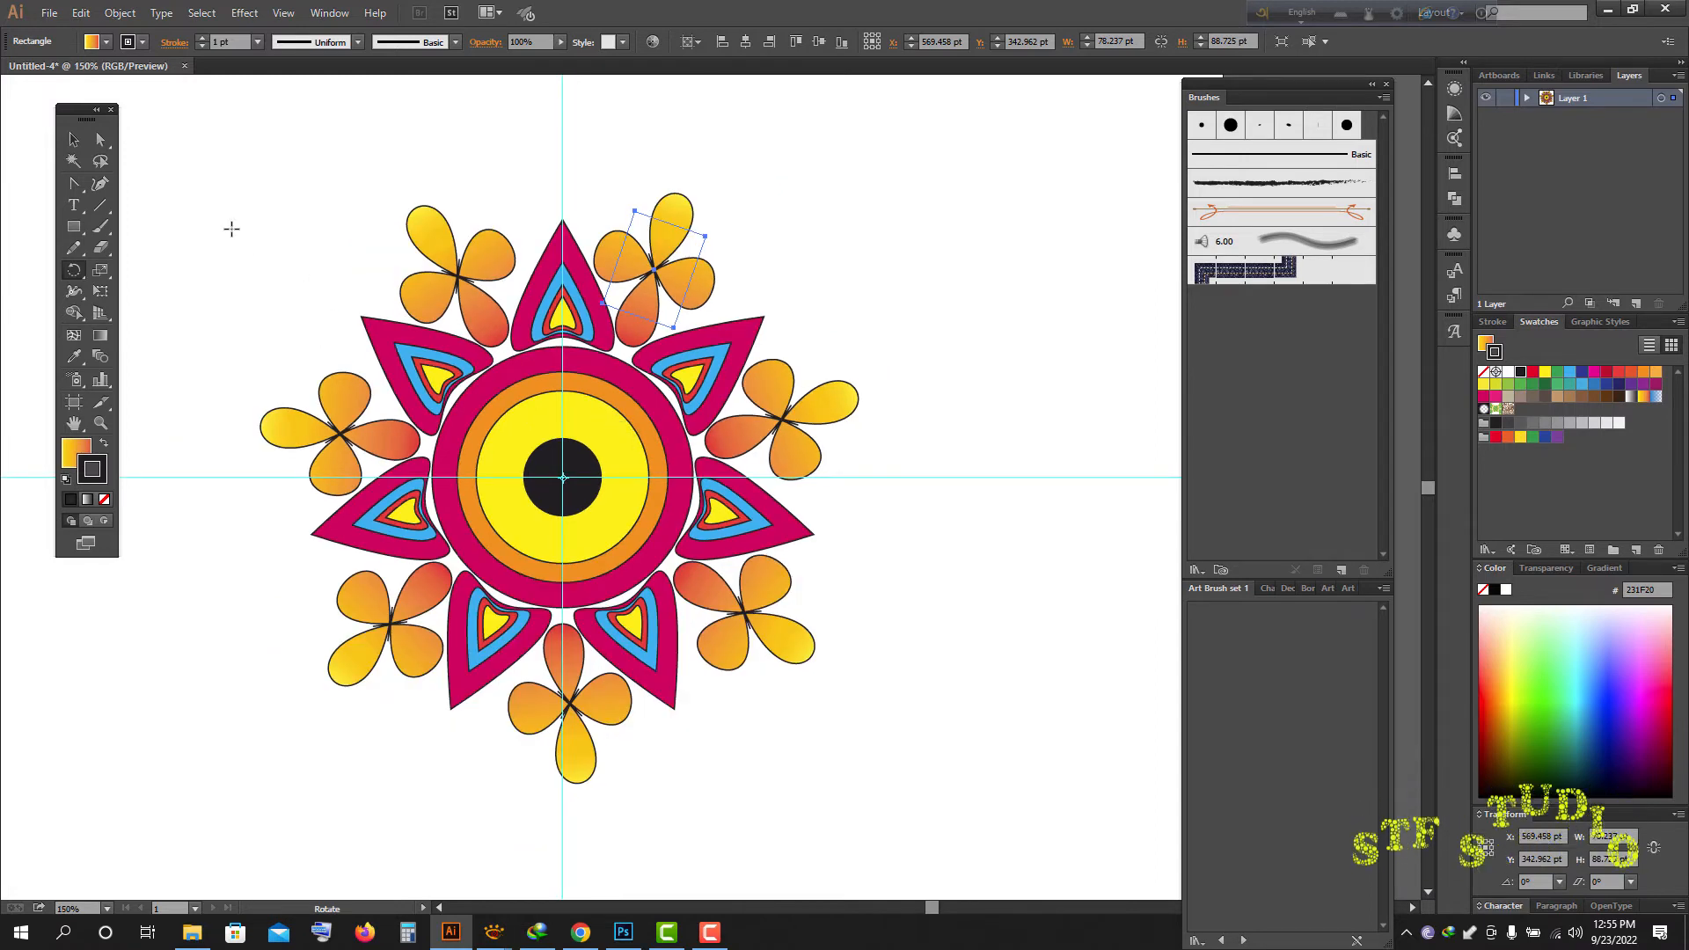
left_click(73, 227)
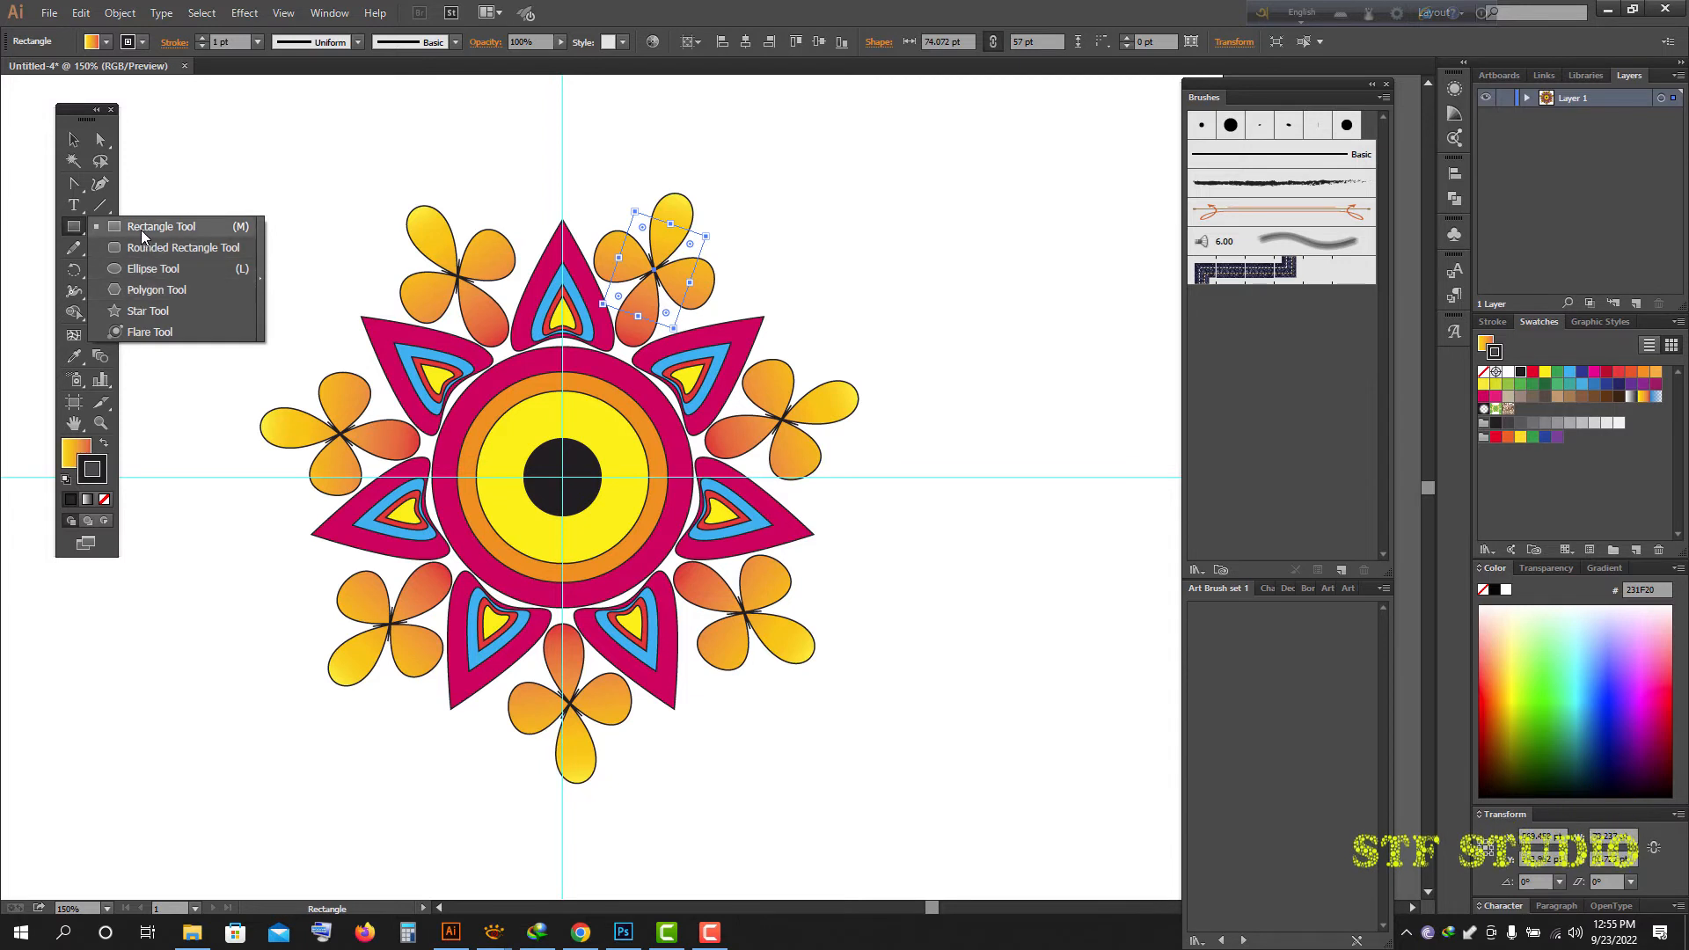
left_click(72, 138)
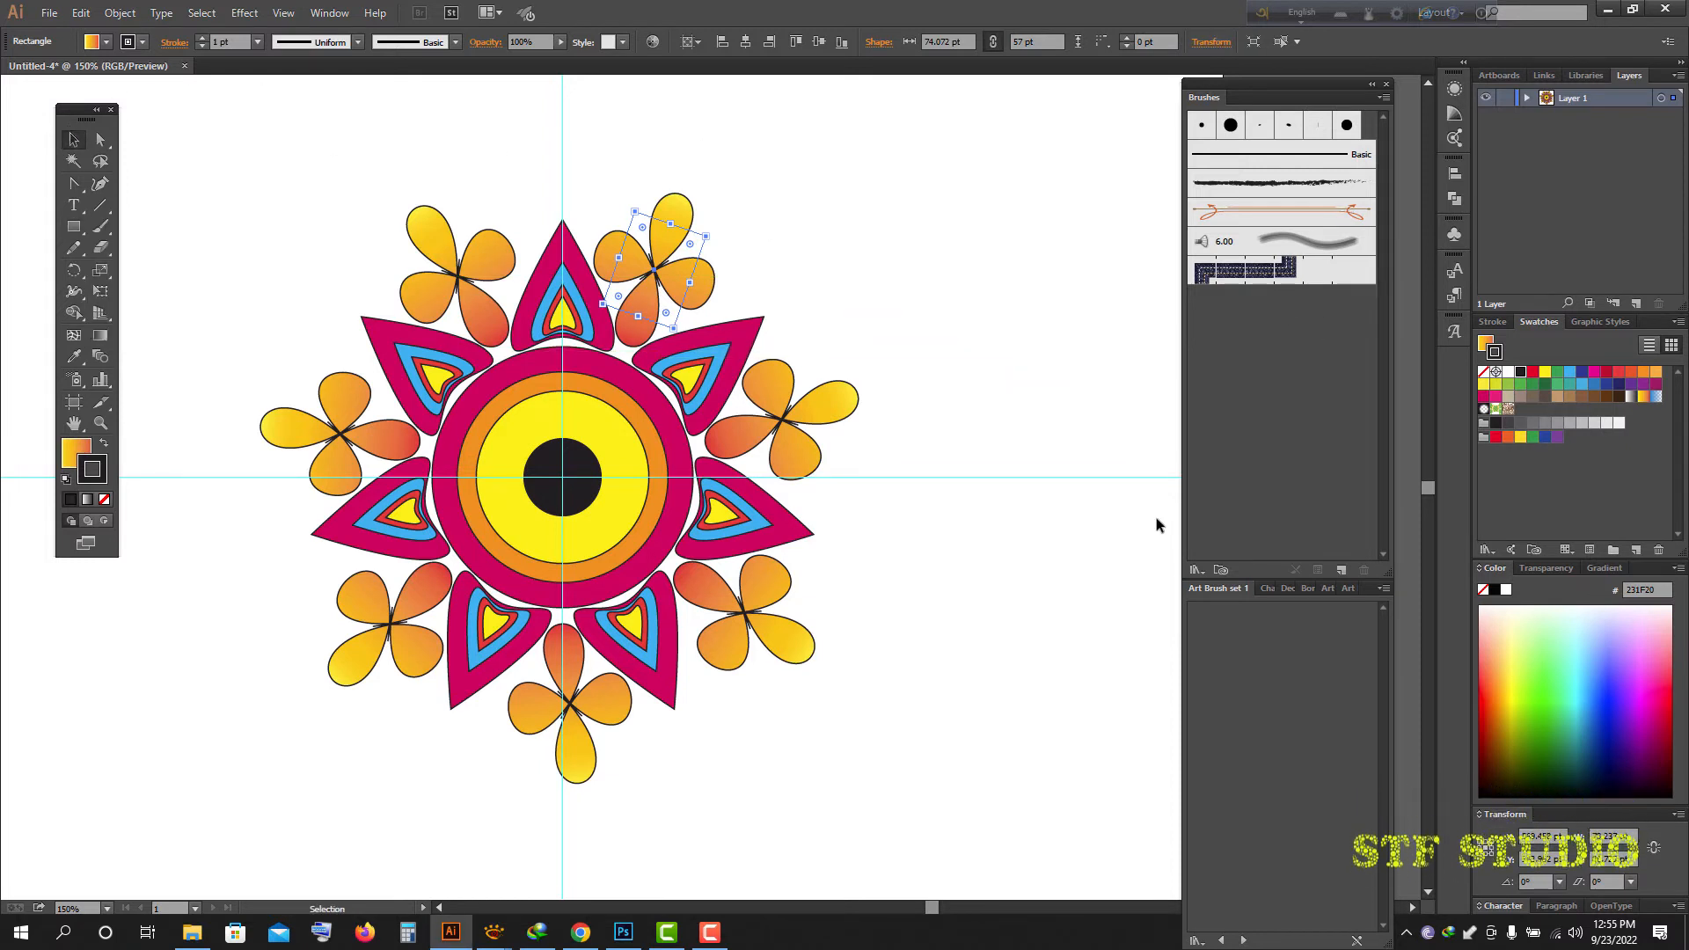
left_click(1196, 569)
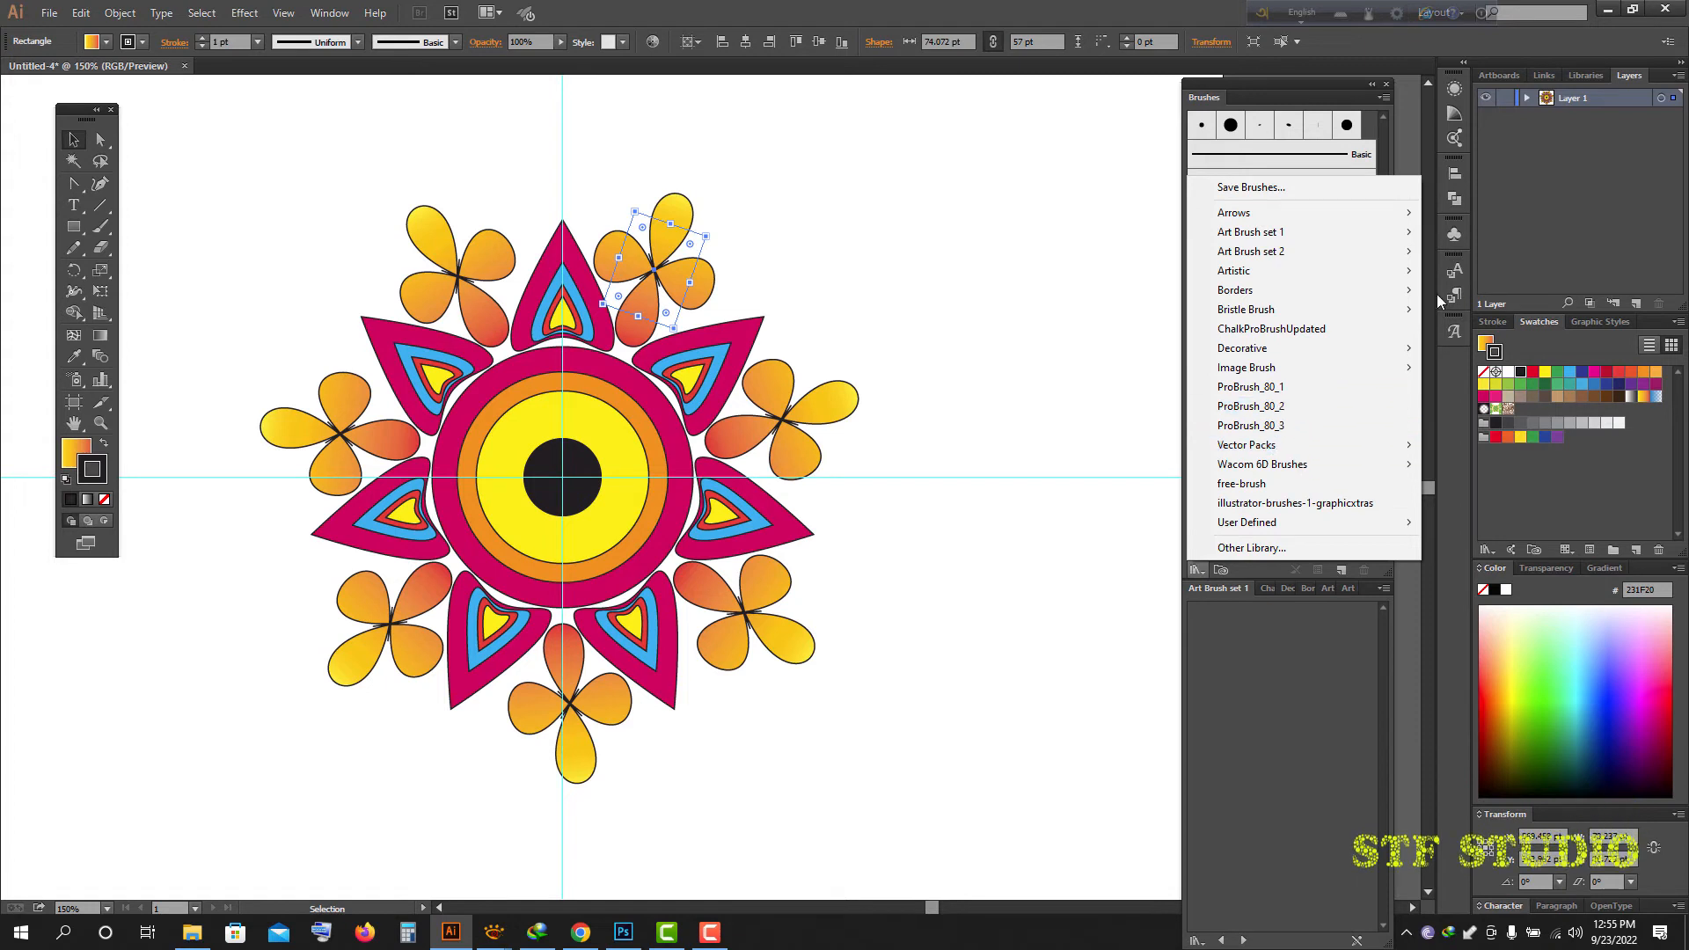
left_click(1507, 229)
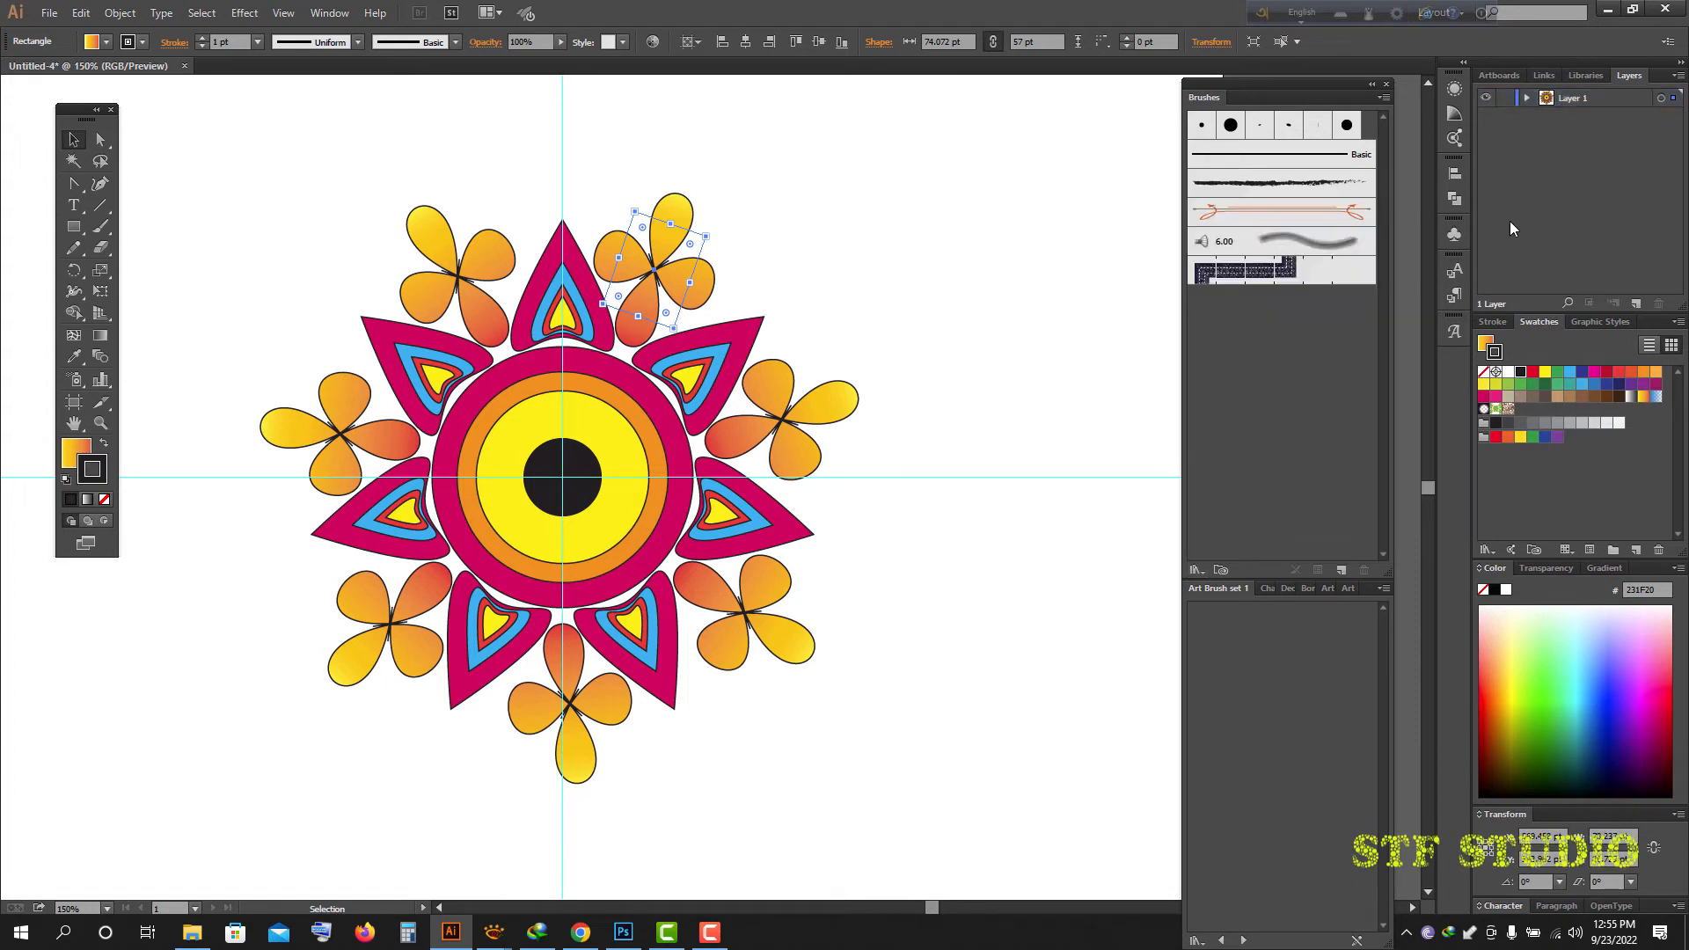
- Open the Flowers symbol library beside the artwork and enlarge it to show all of its symbols
left_click(1455, 237)
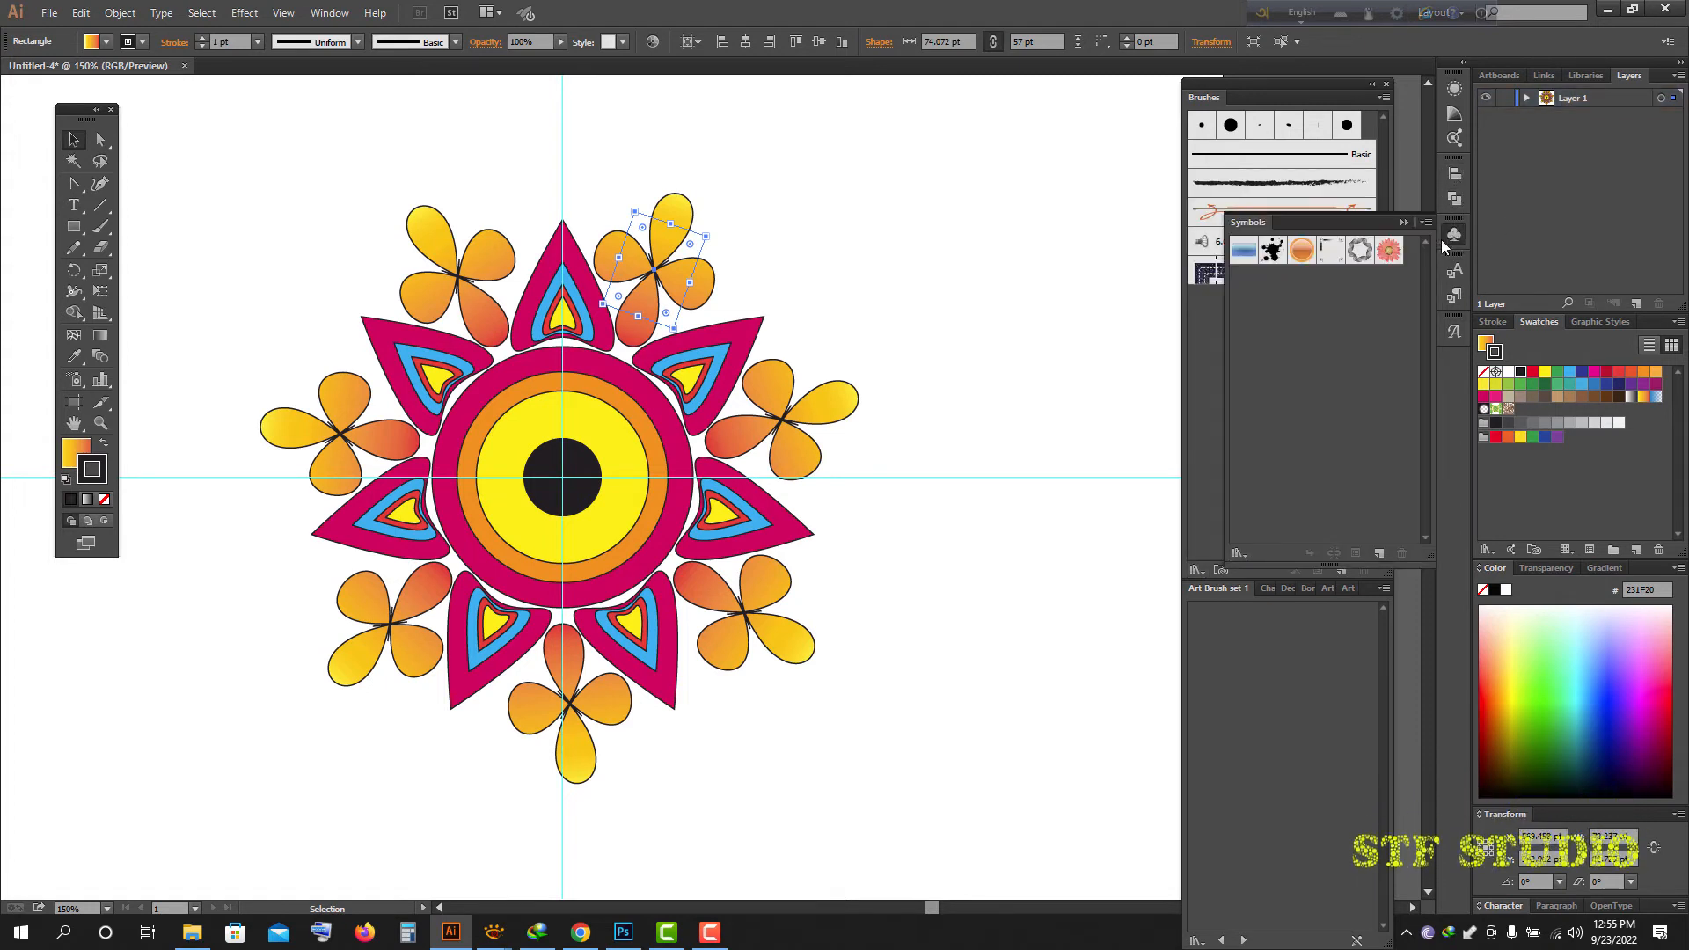
left_click(1238, 553)
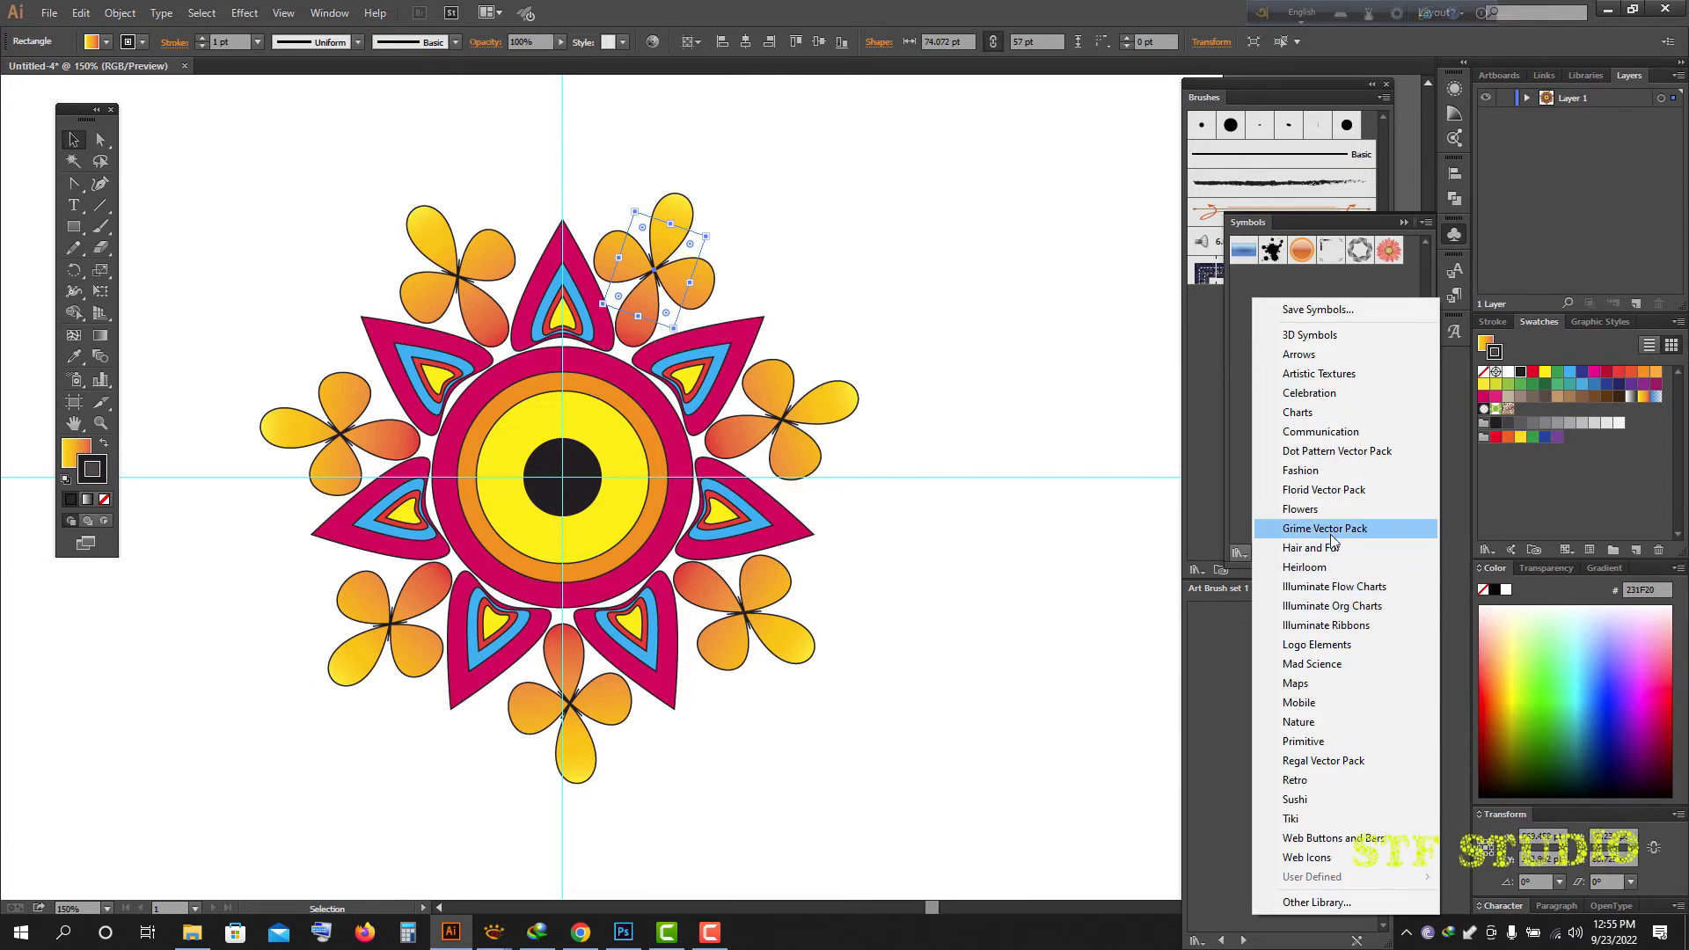
left_click(1301, 508)
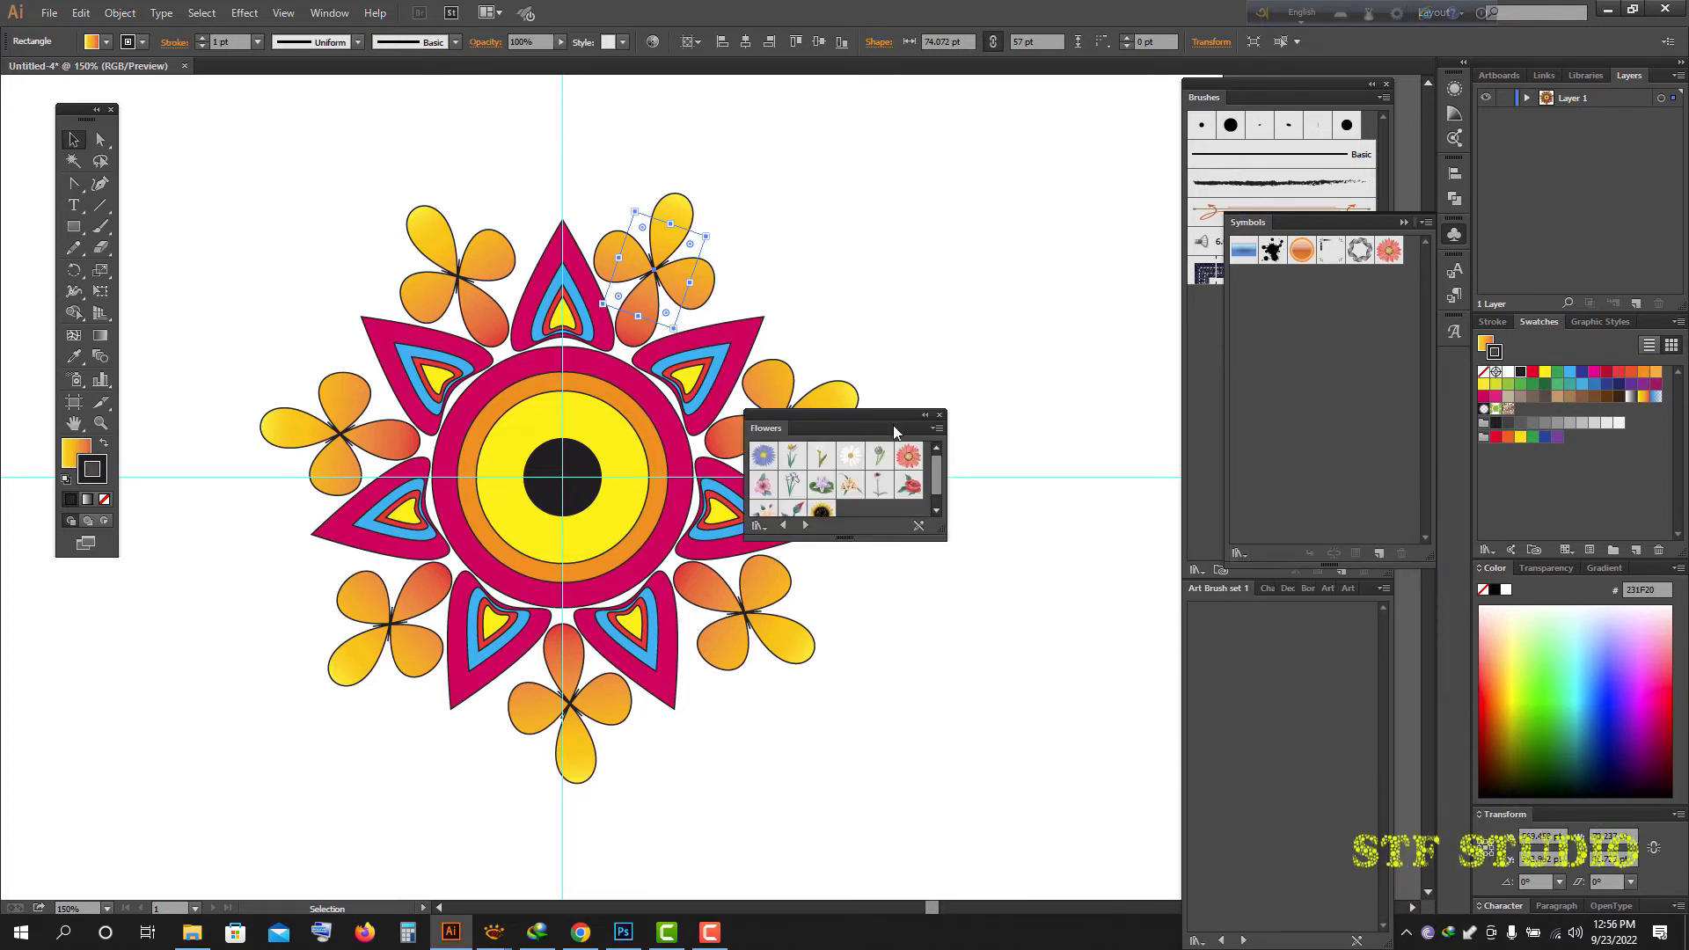
left_click_drag(894, 431, 1053, 289)
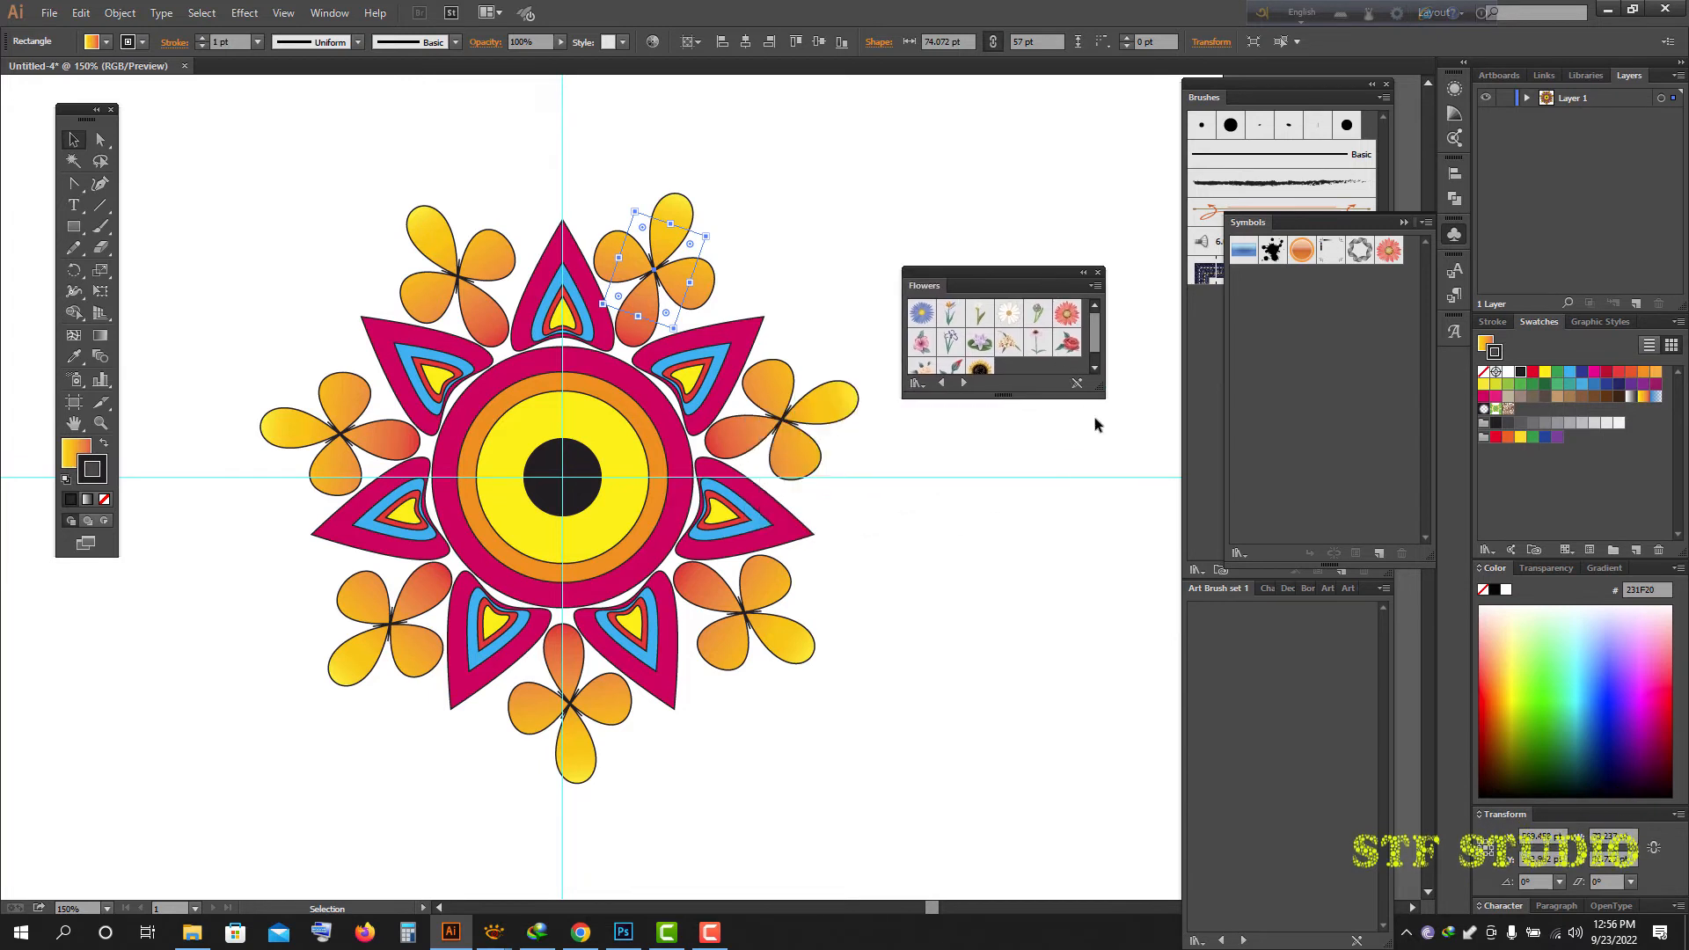
left_click_drag(1102, 392, 1111, 580)
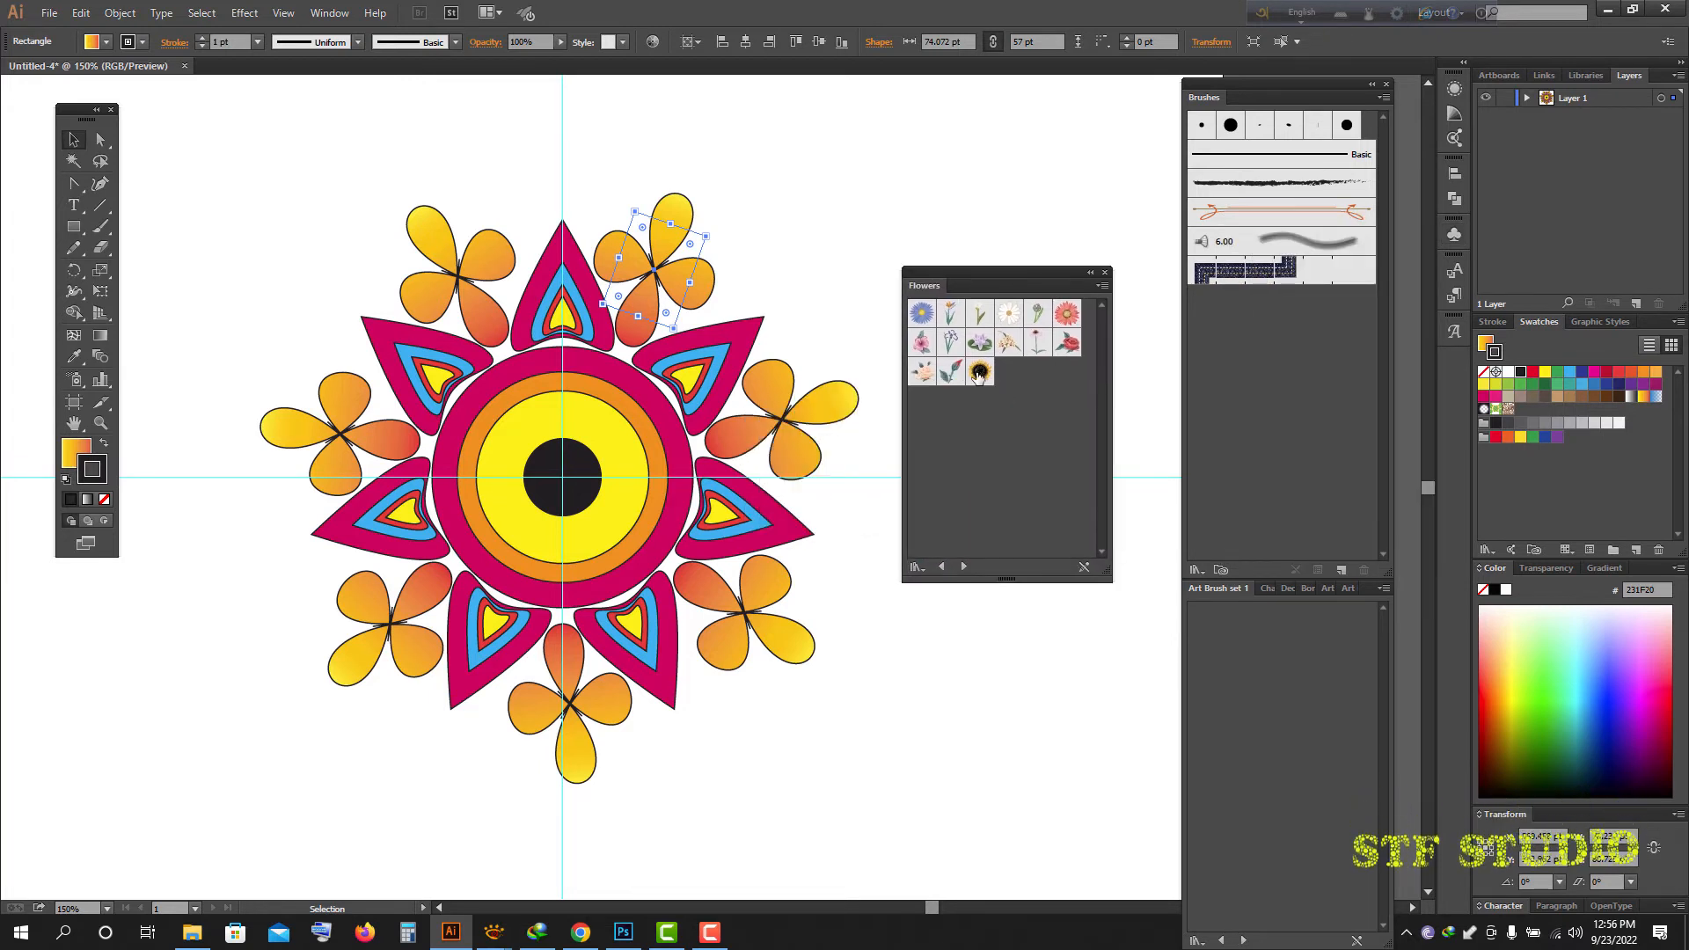
left_click_drag(924, 378, 544, 165)
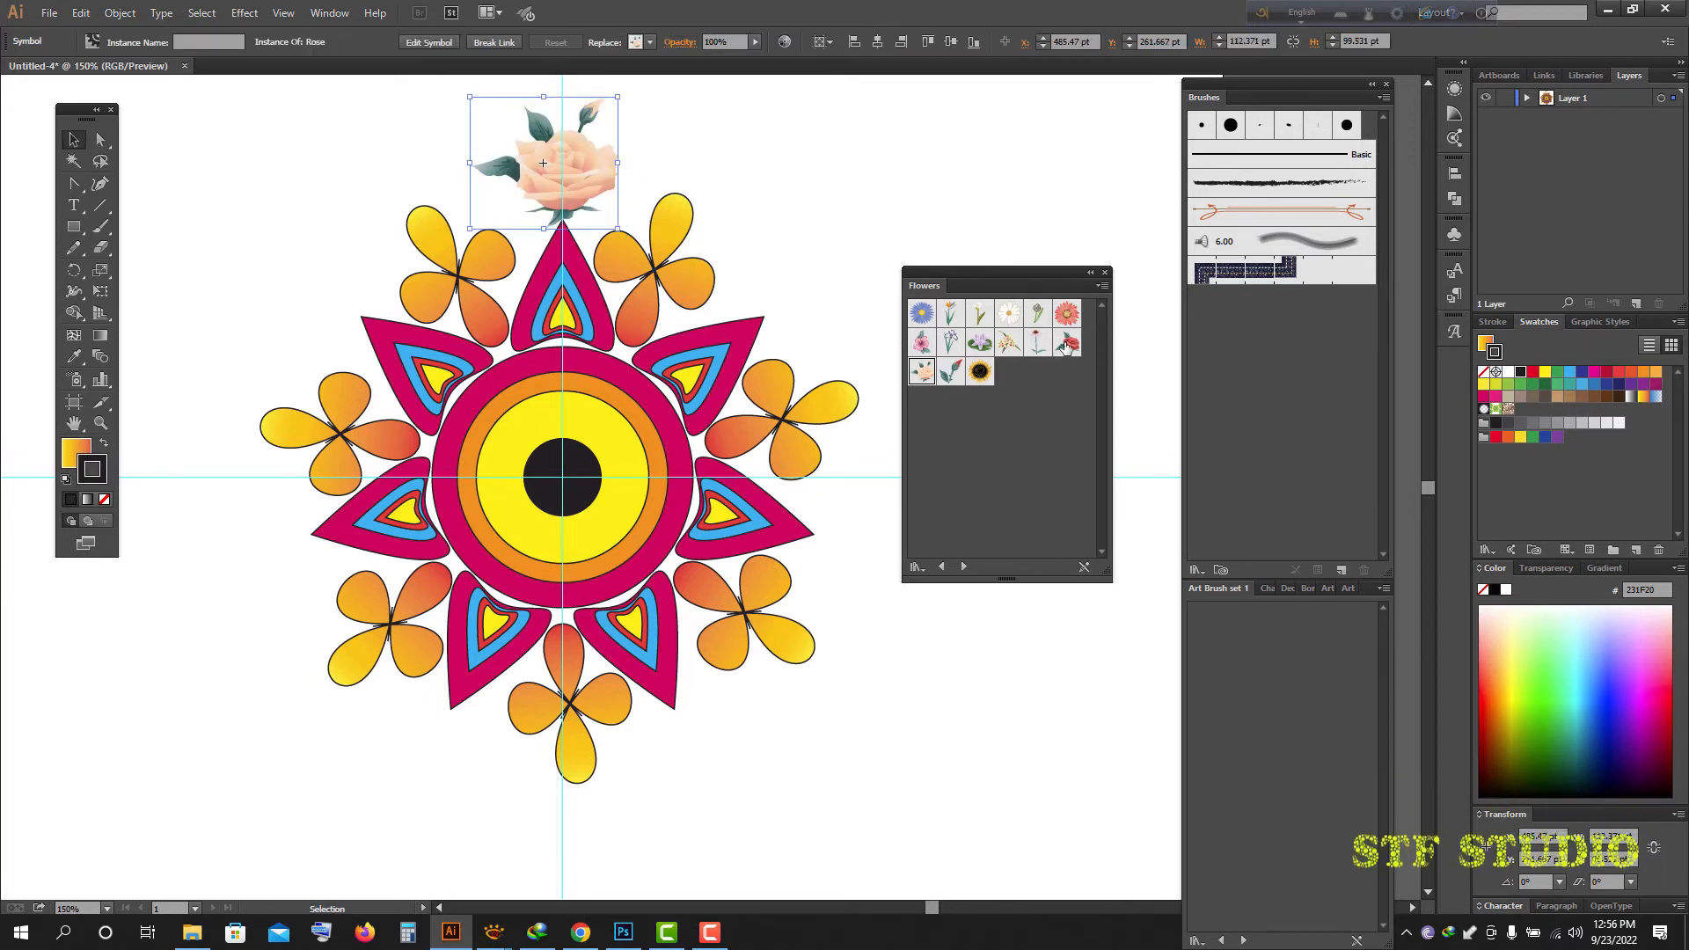
key("Delete")
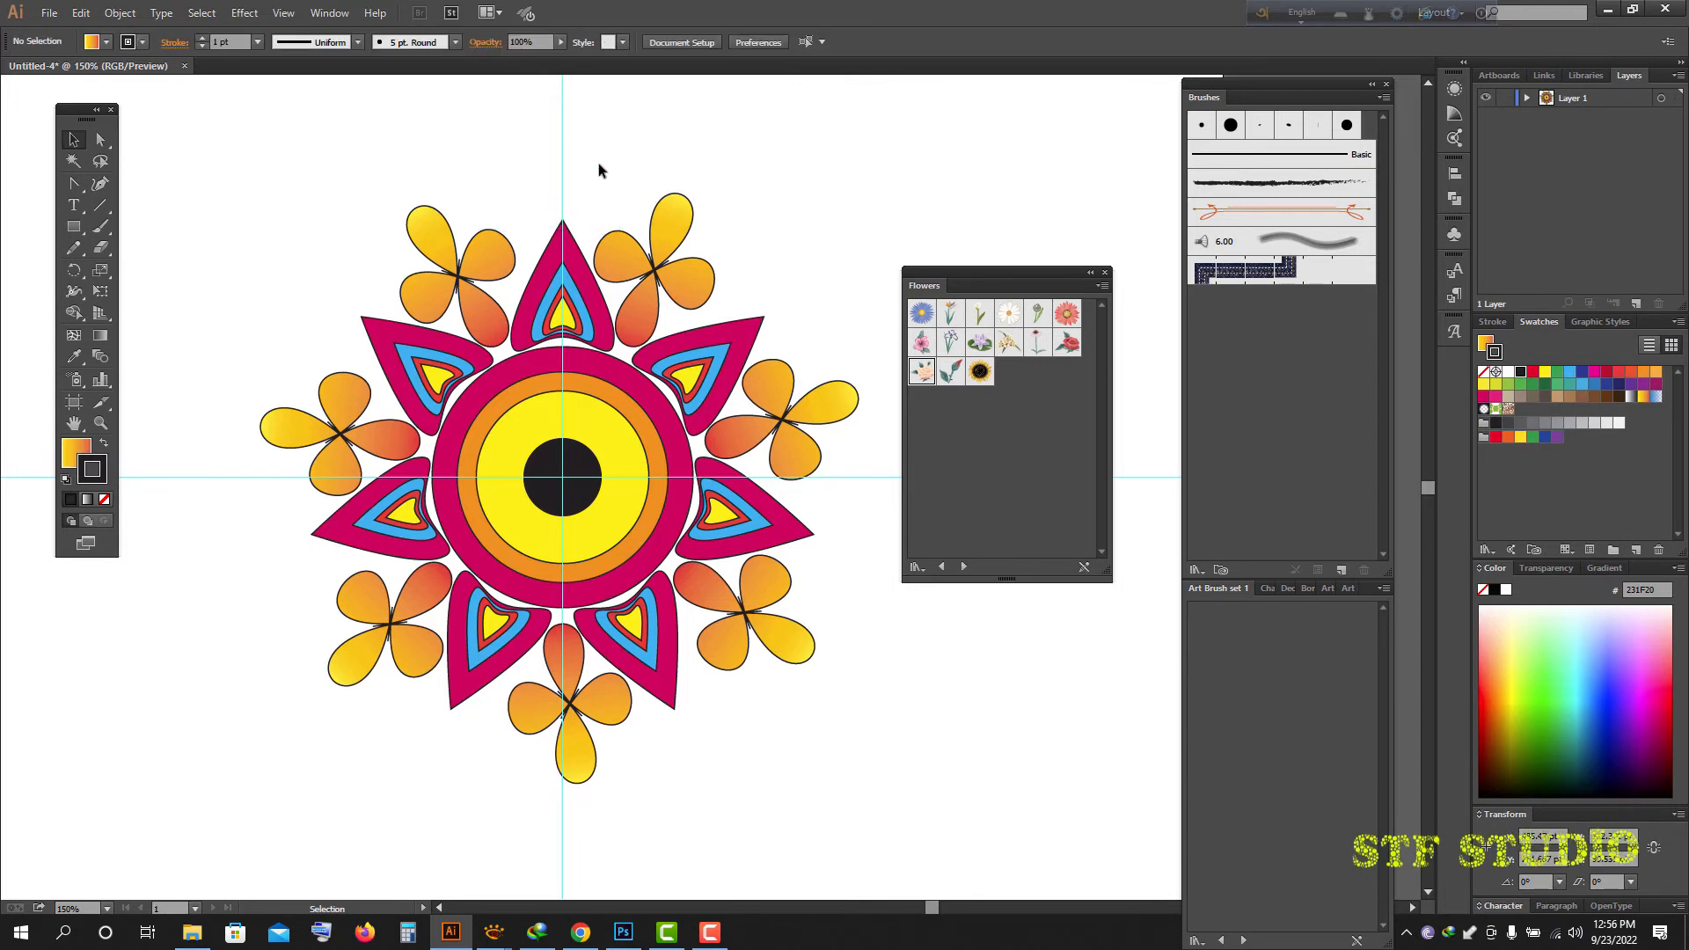
left_click_drag(1061, 312, 554, 157)
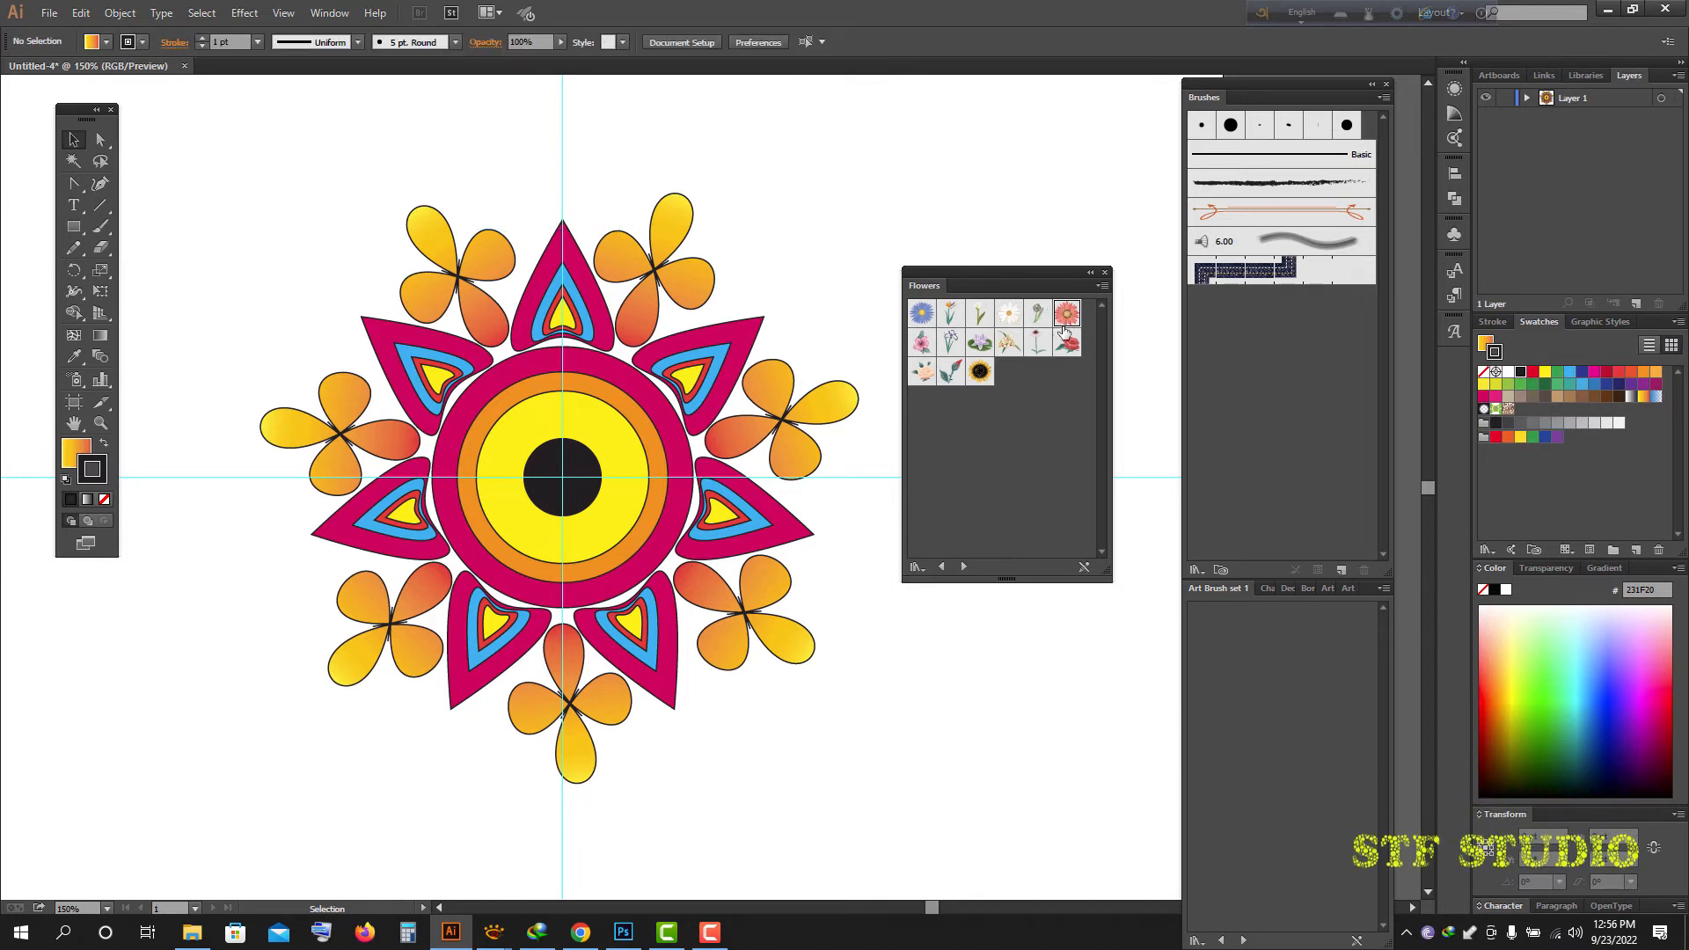
- Place a Red Rose symbol about 66 × 60 pt just above the tip of the top petal
left_click_drag(1067, 342, 583, 194)
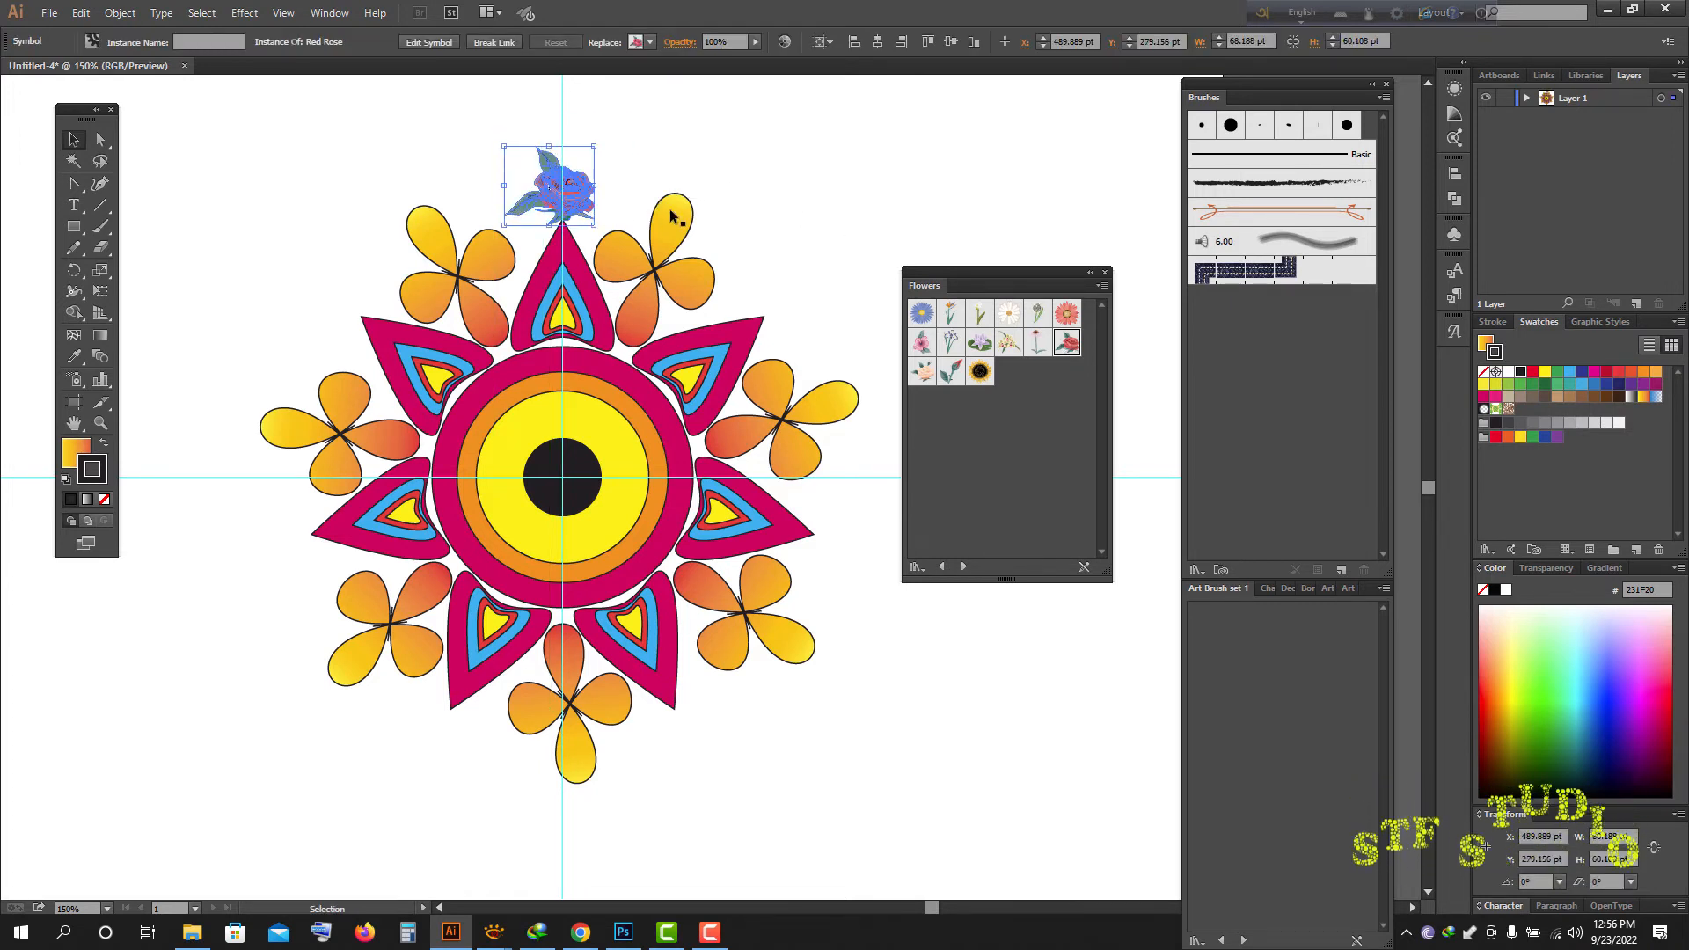
- Send the rose above the top petal to the back of the stacking order
right_click(567, 188)
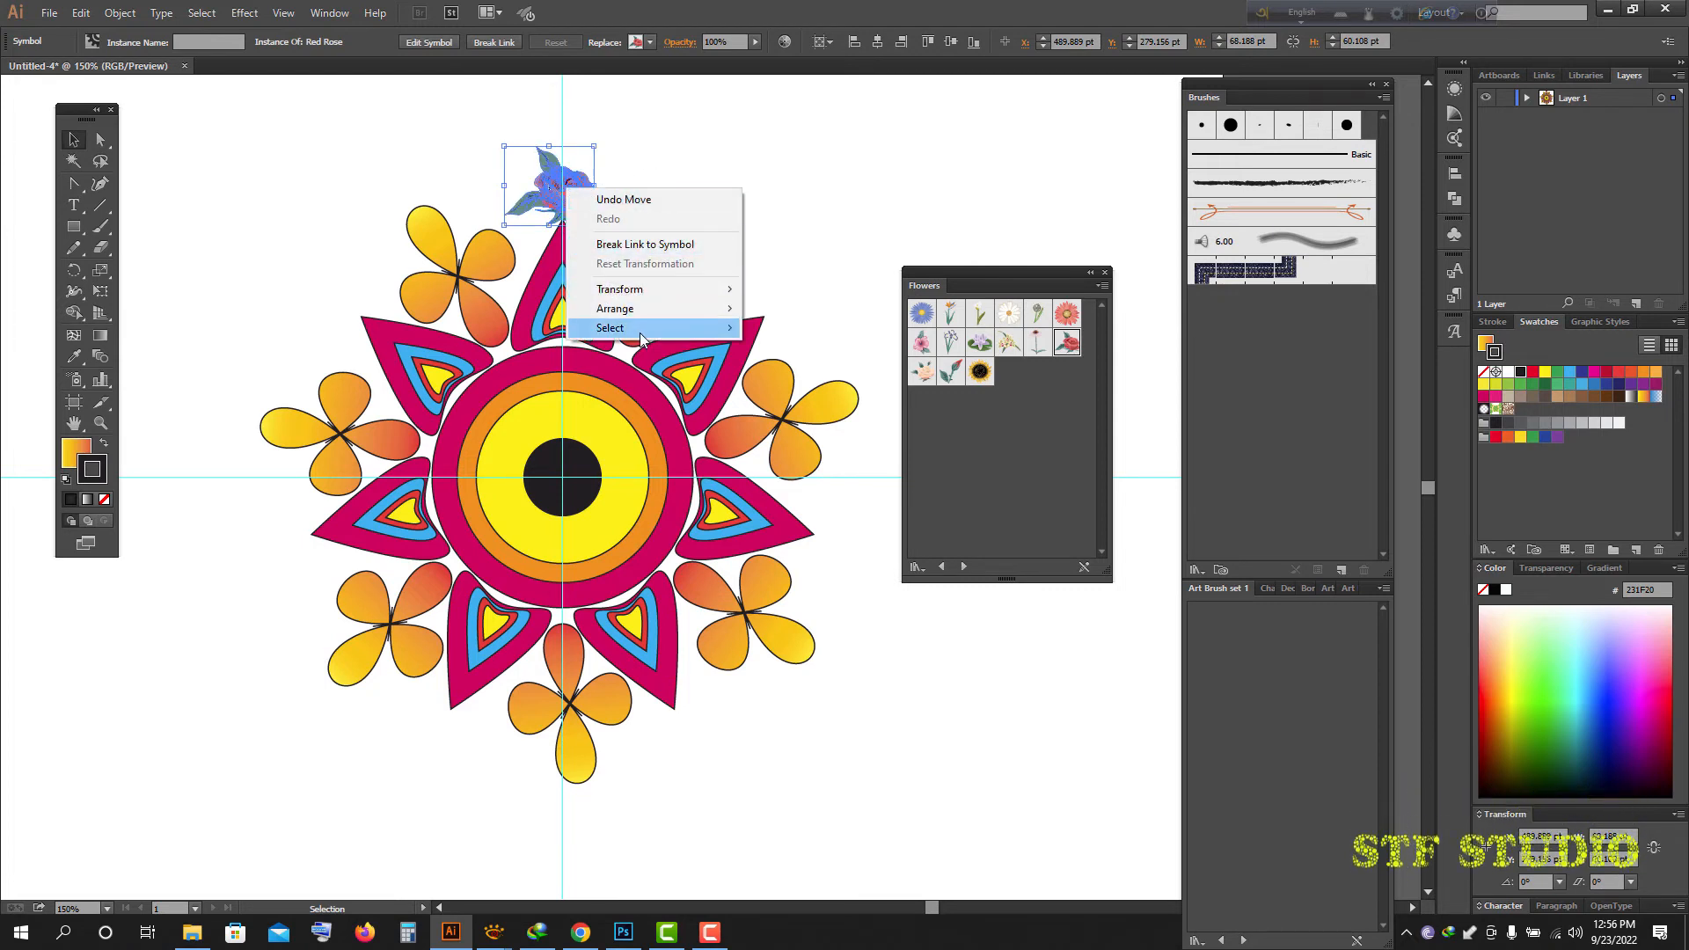
mouse_move(616, 308)
left_click(818, 366)
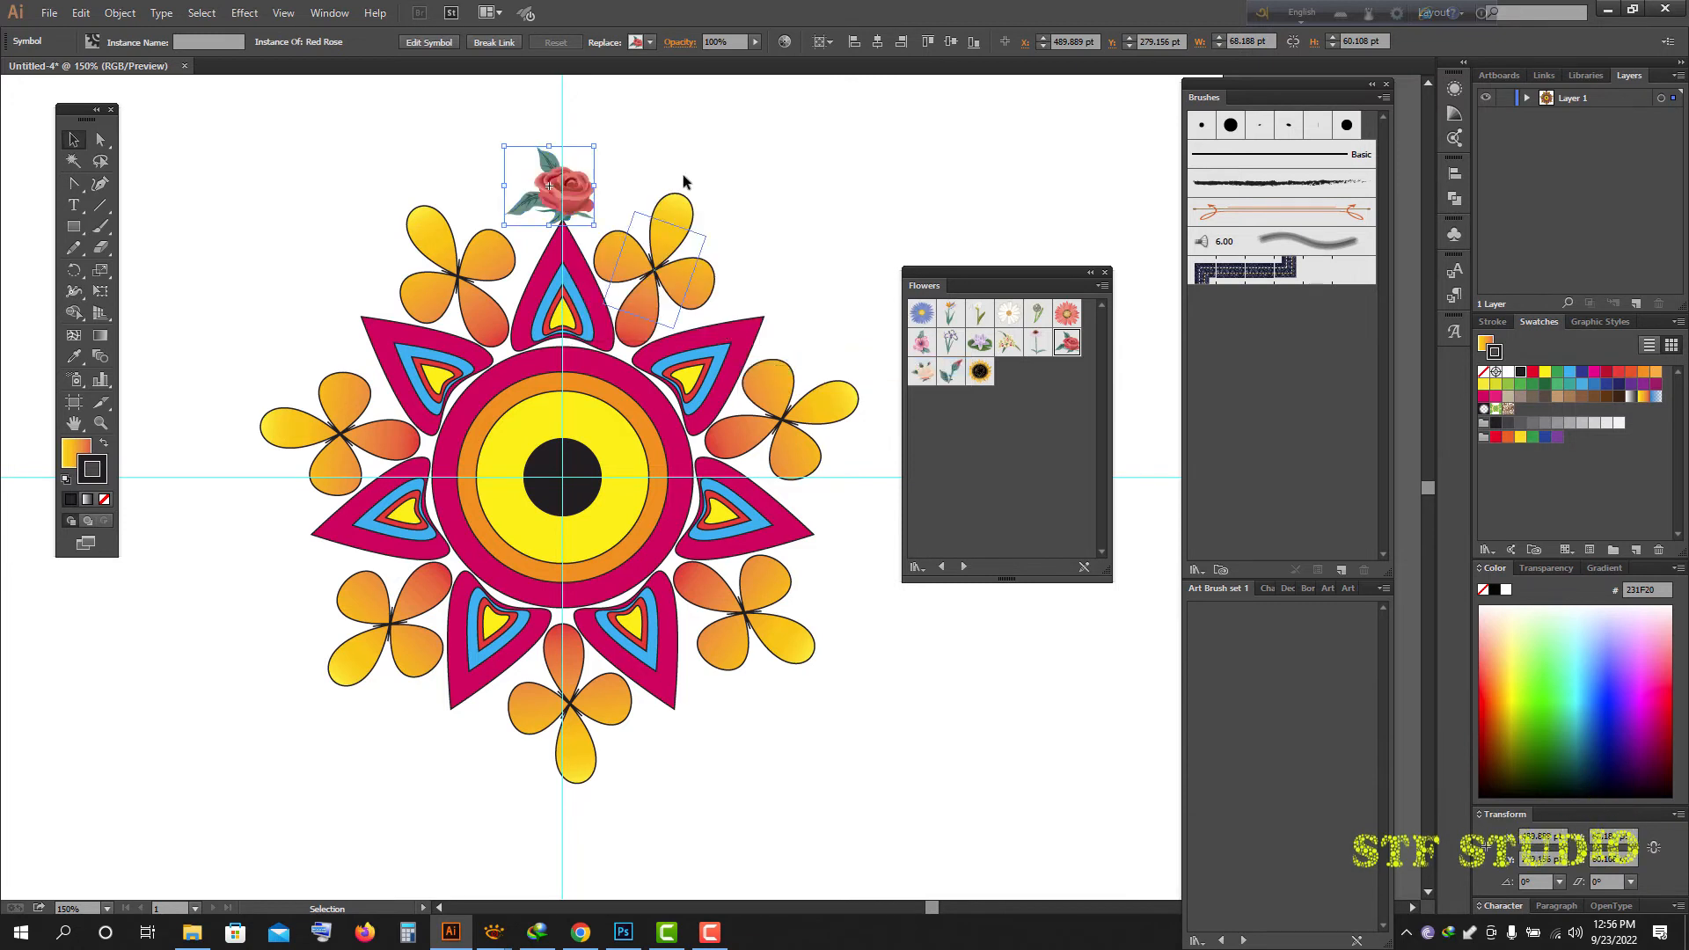
- Nudge the rose down 7 pt onto the tip of the top petal and close the Flowers symbol library
left_click(620, 180)
left_click(561, 192)
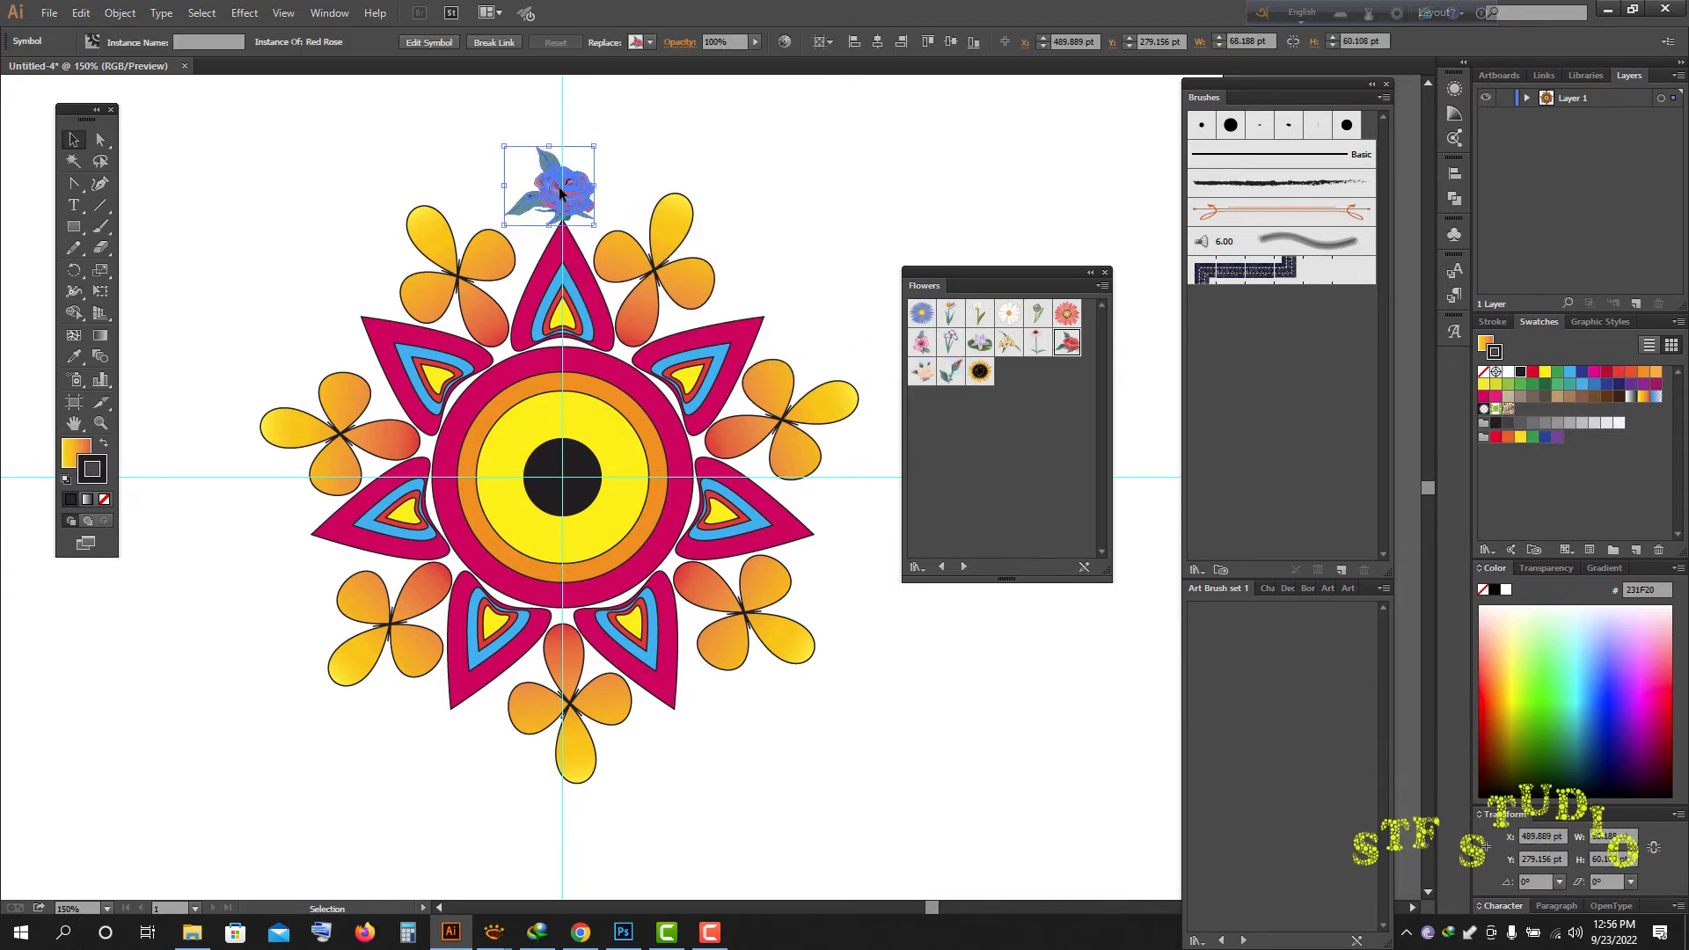
key("Down")
key("Down")
key("Down")
key("Down")
key("Down")
key("Down")
key("Down")
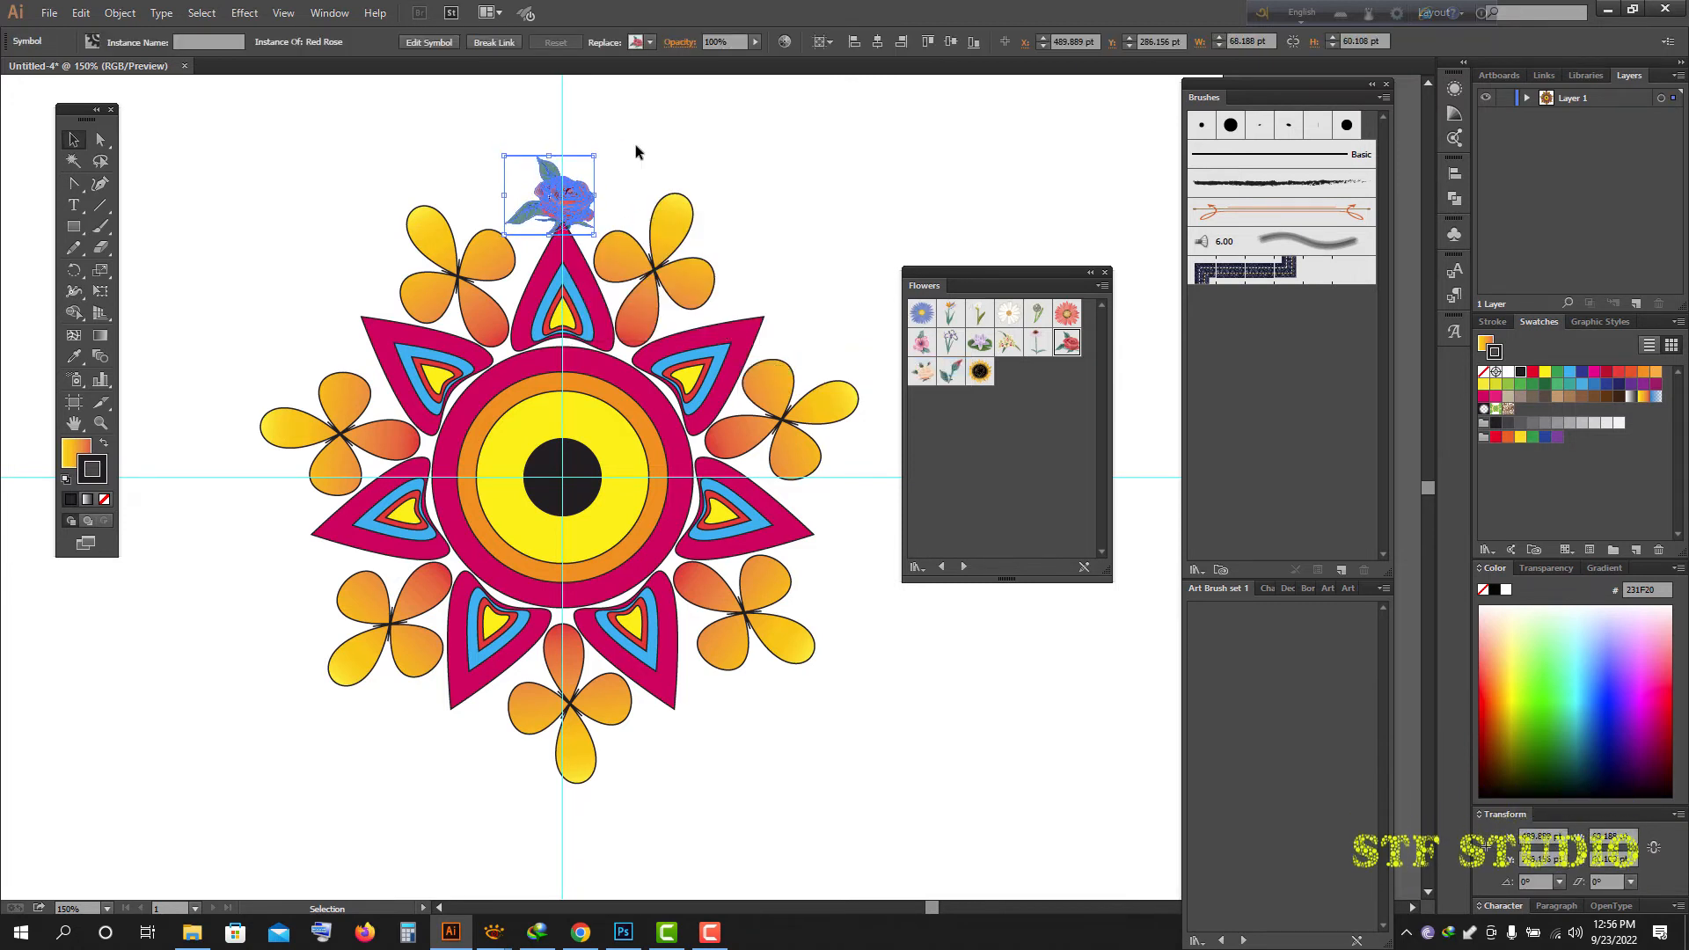
left_click(637, 151)
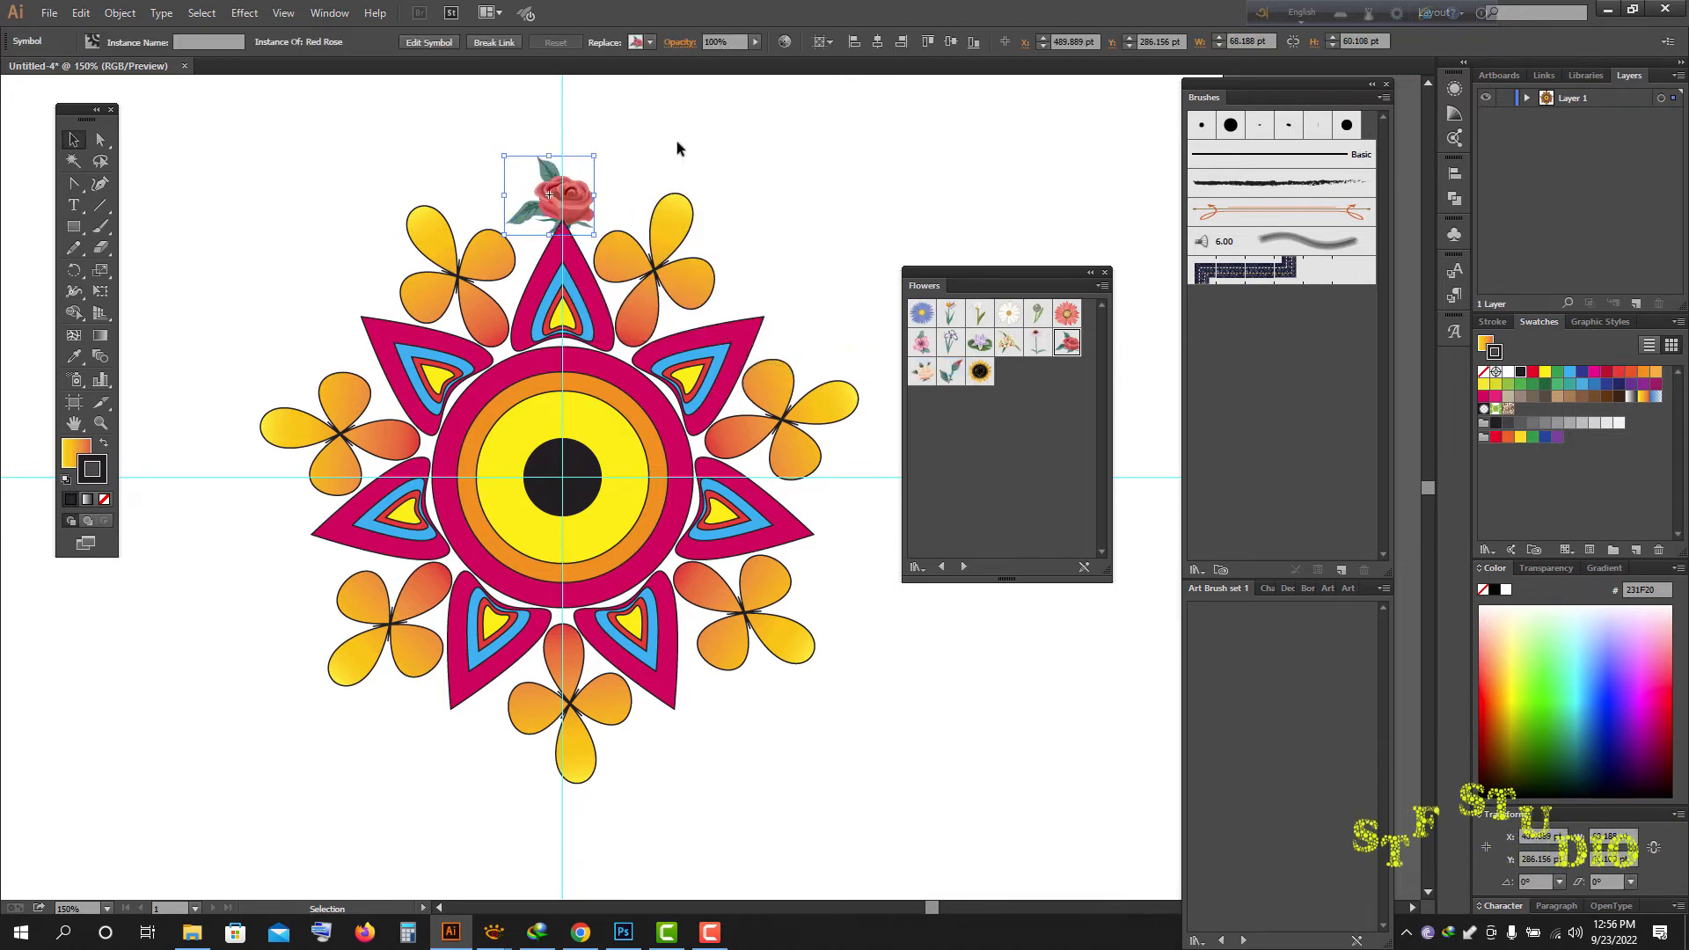
left_click(1107, 273)
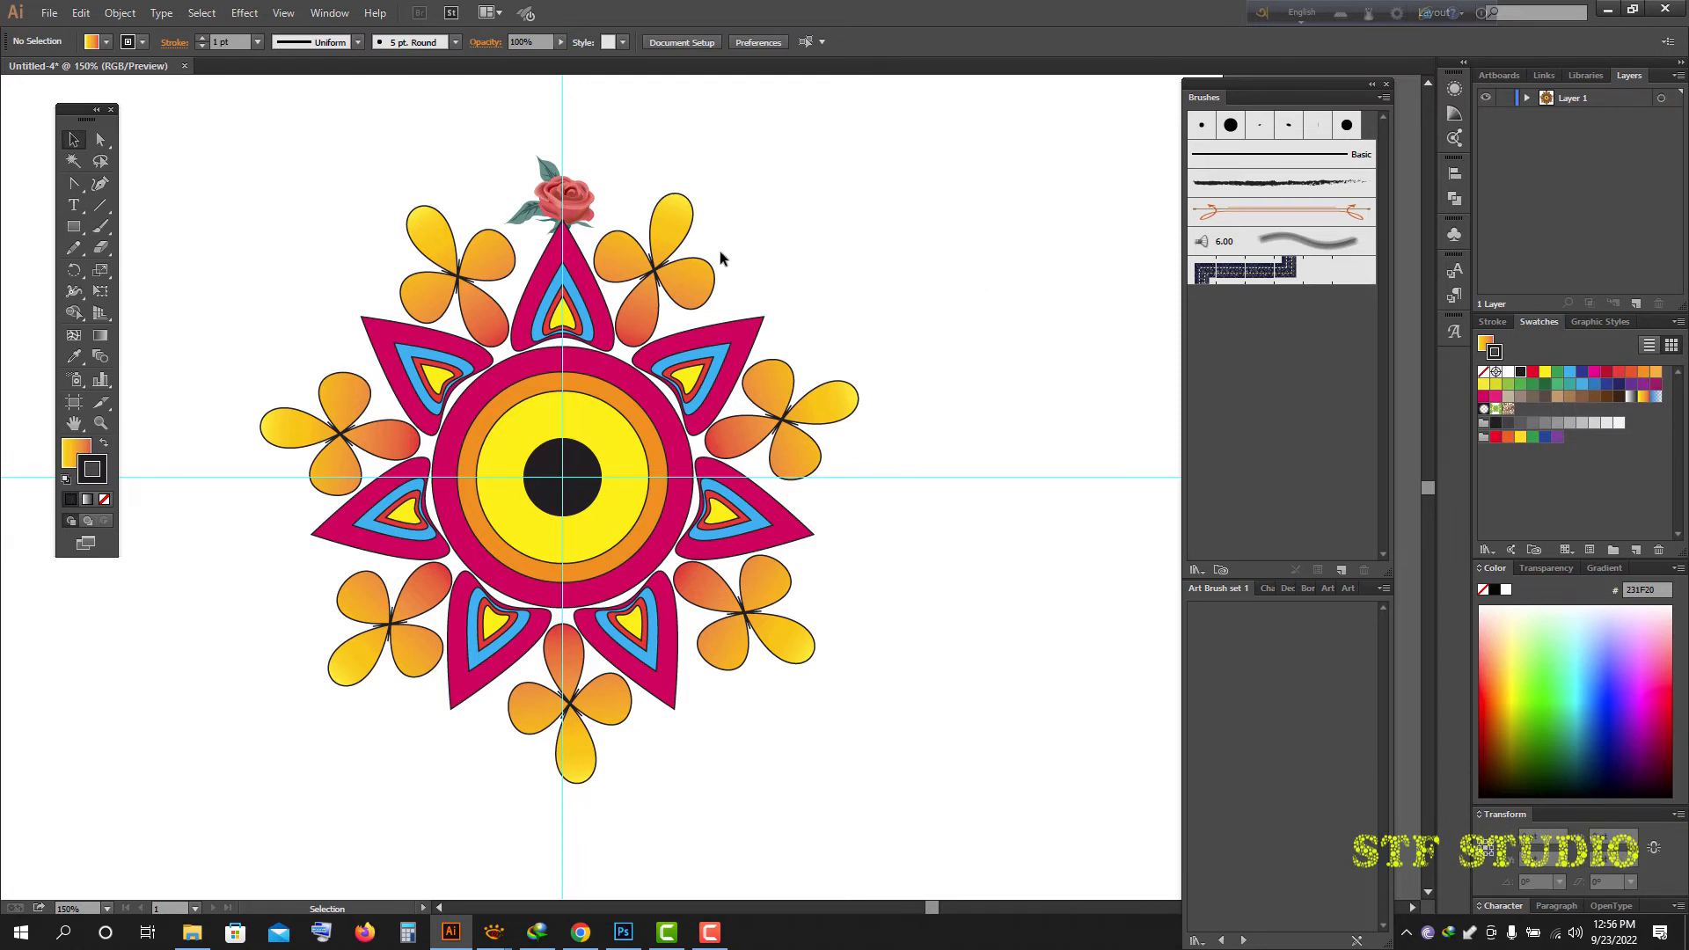
- Create a copy of the rose rotated by 51.43° around the centre of the circles
left_click(576, 214)
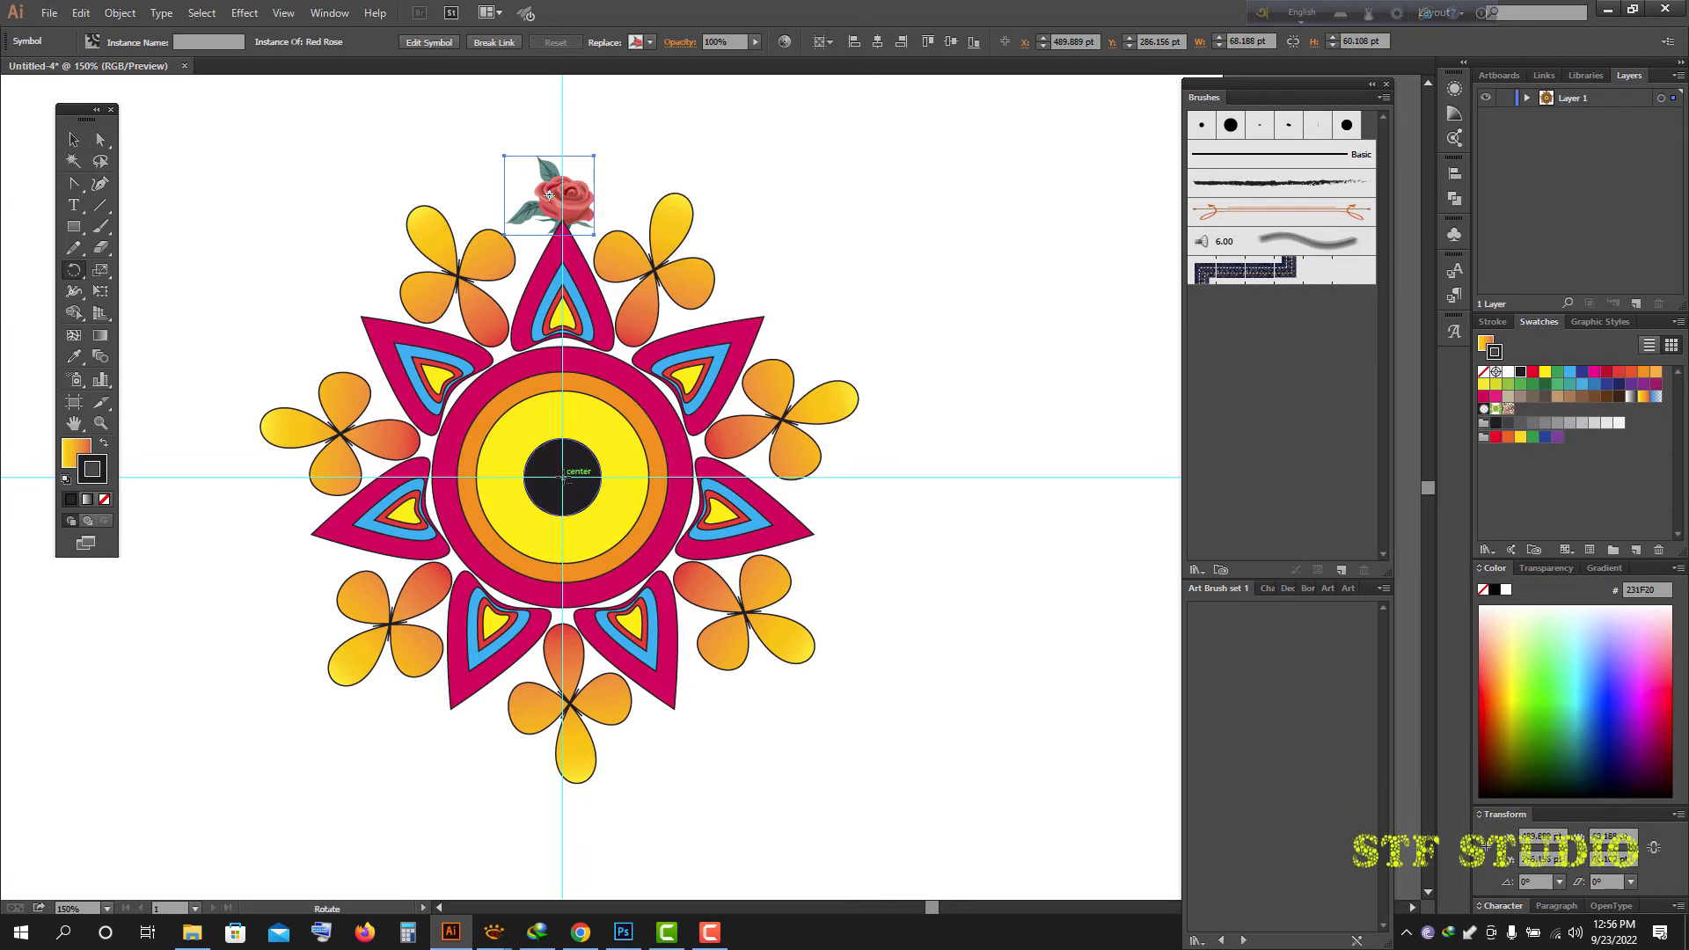
left_click(563, 477, "alt")
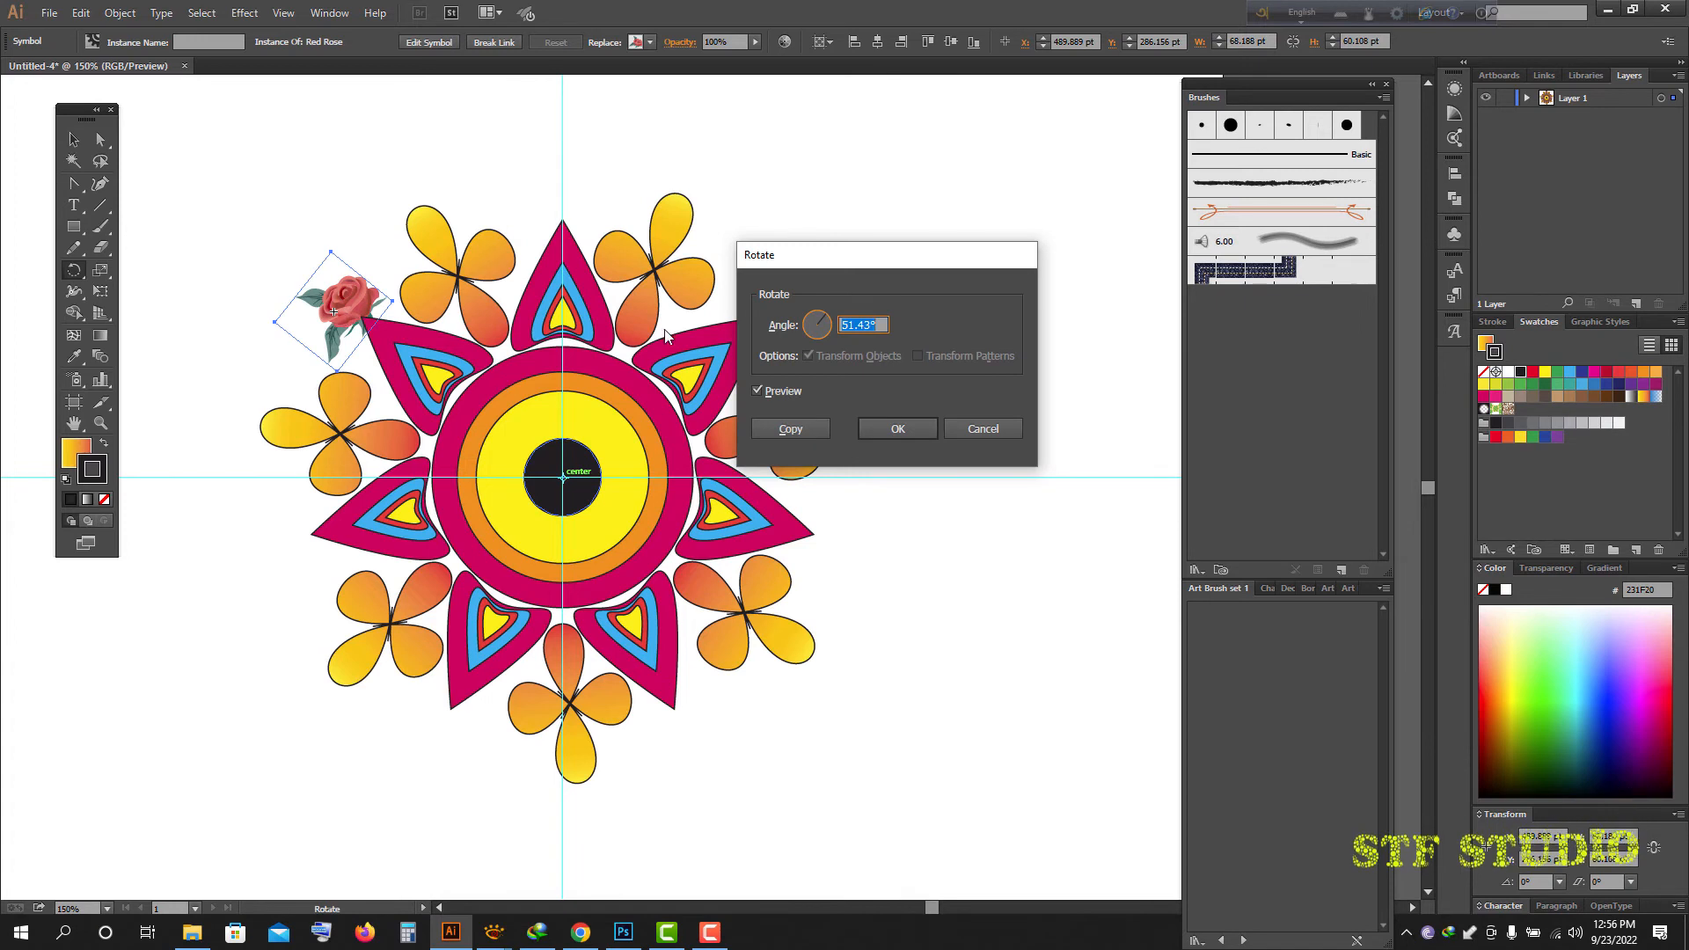
left_click(789, 429)
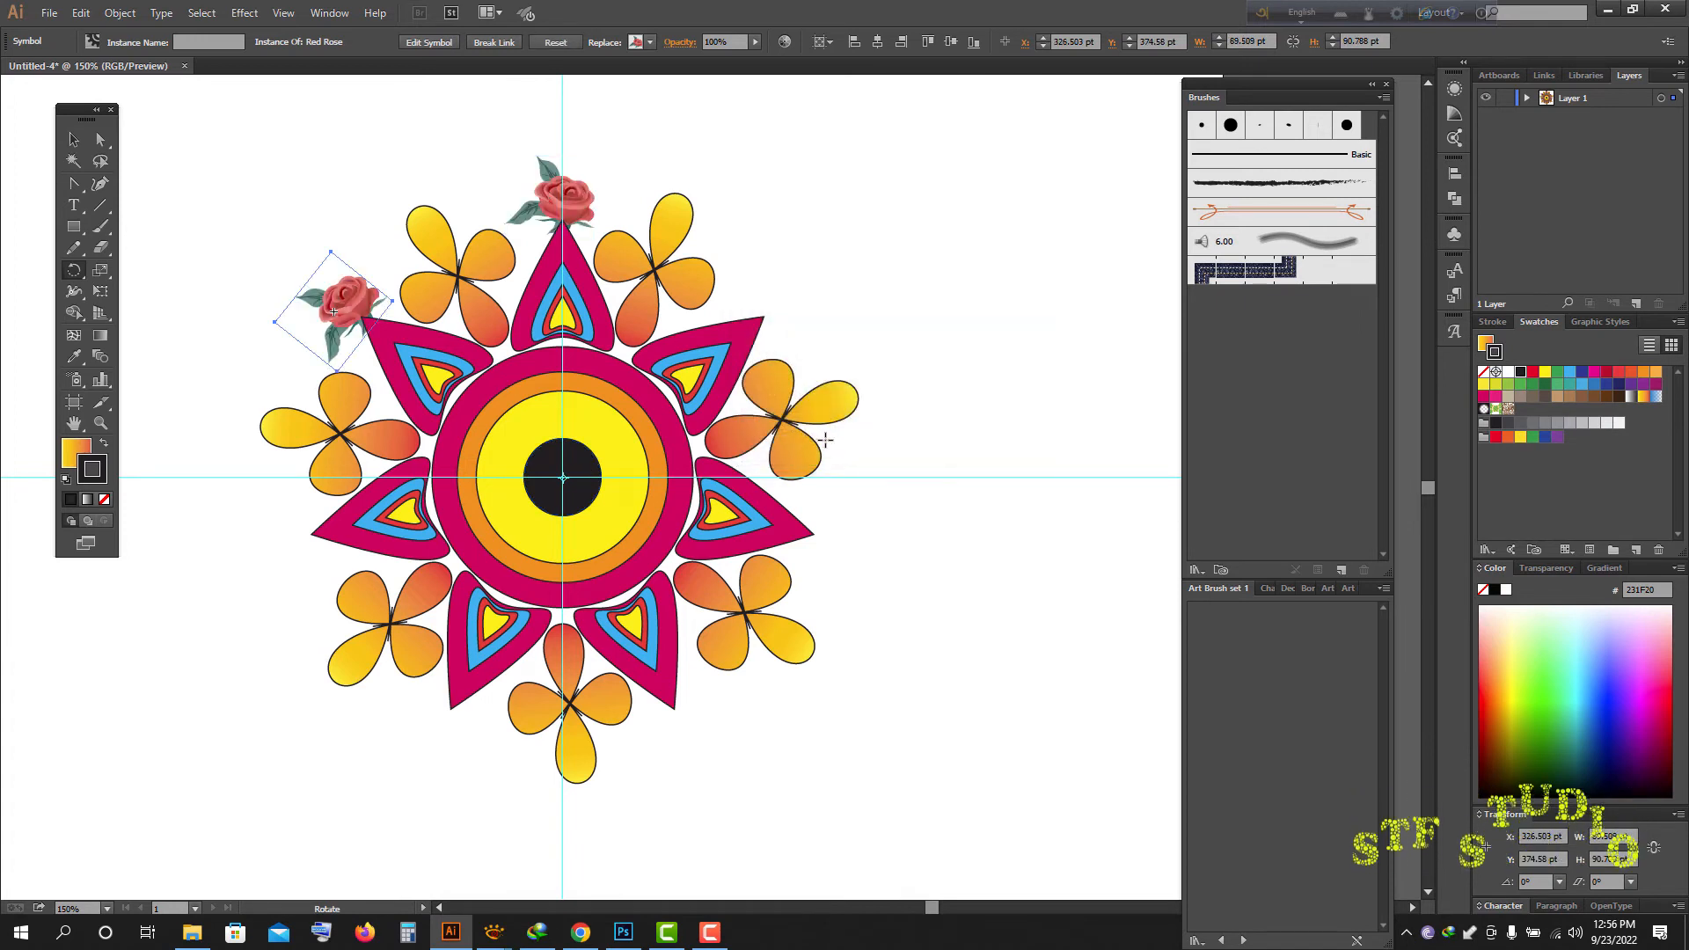
- Repeat the rotated rose copy until each of the seven petals has a rose at its tip
key("ctrl+d")
key("ctrl+d")
key("ctrl+d")
key("ctrl+d")
key("ctrl+d")
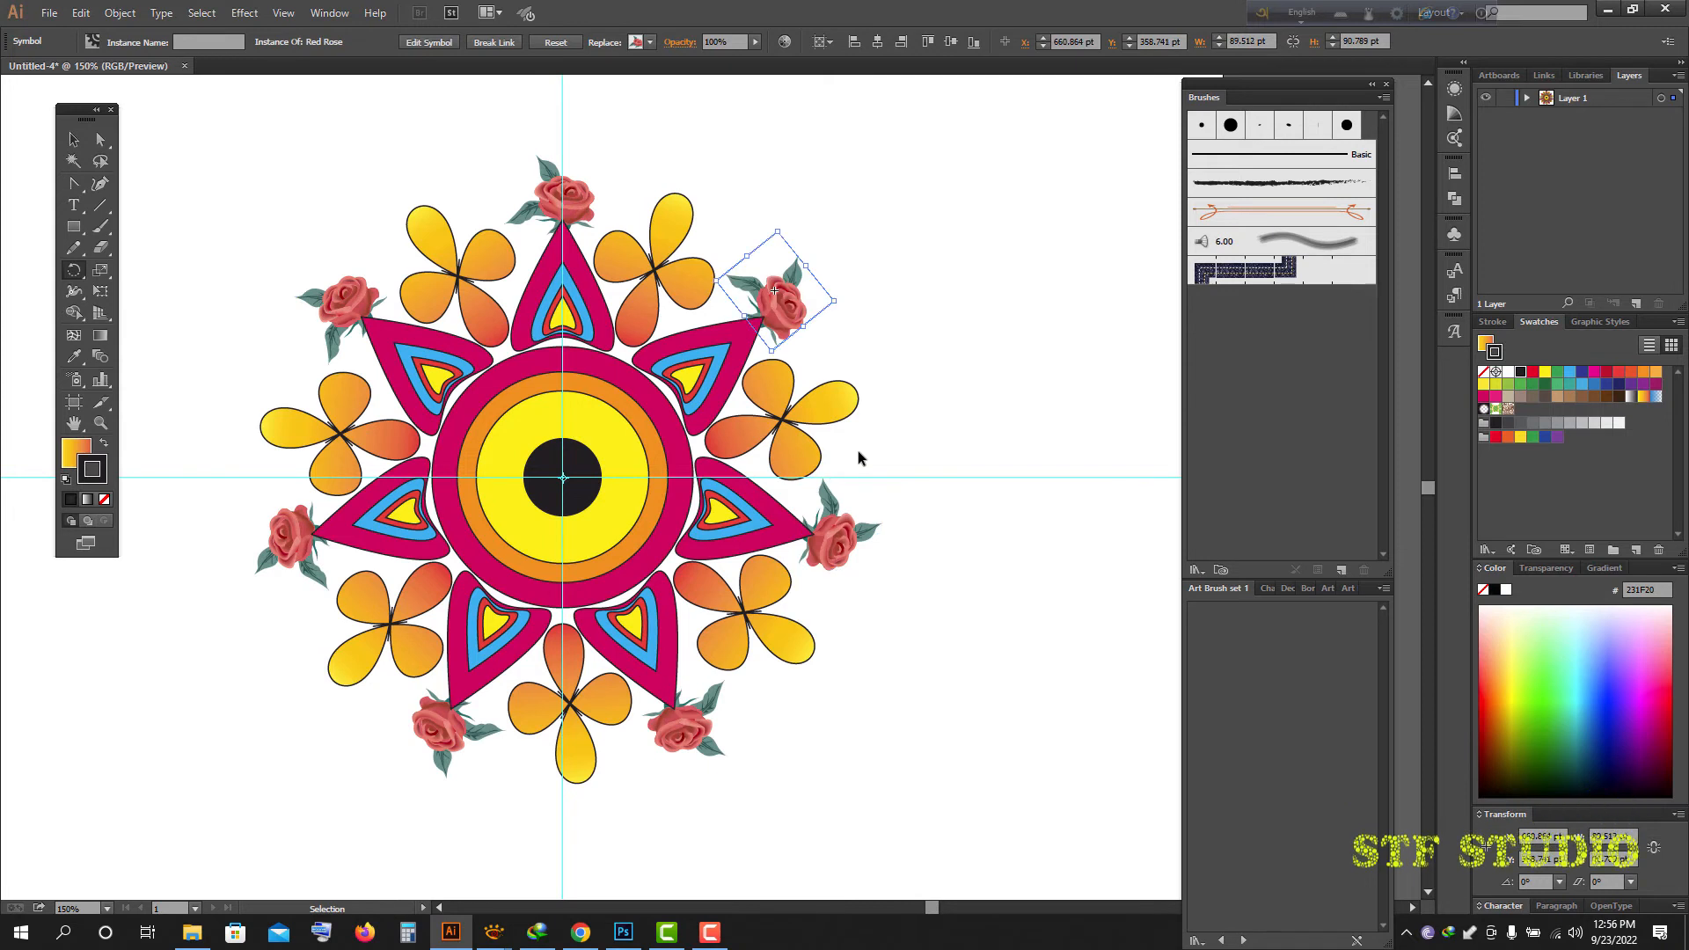
- Draw a tilted gradient rectangle about 95 × 92 pt beside the mandala, discarding the stray thin rectangle
left_click(74, 226)
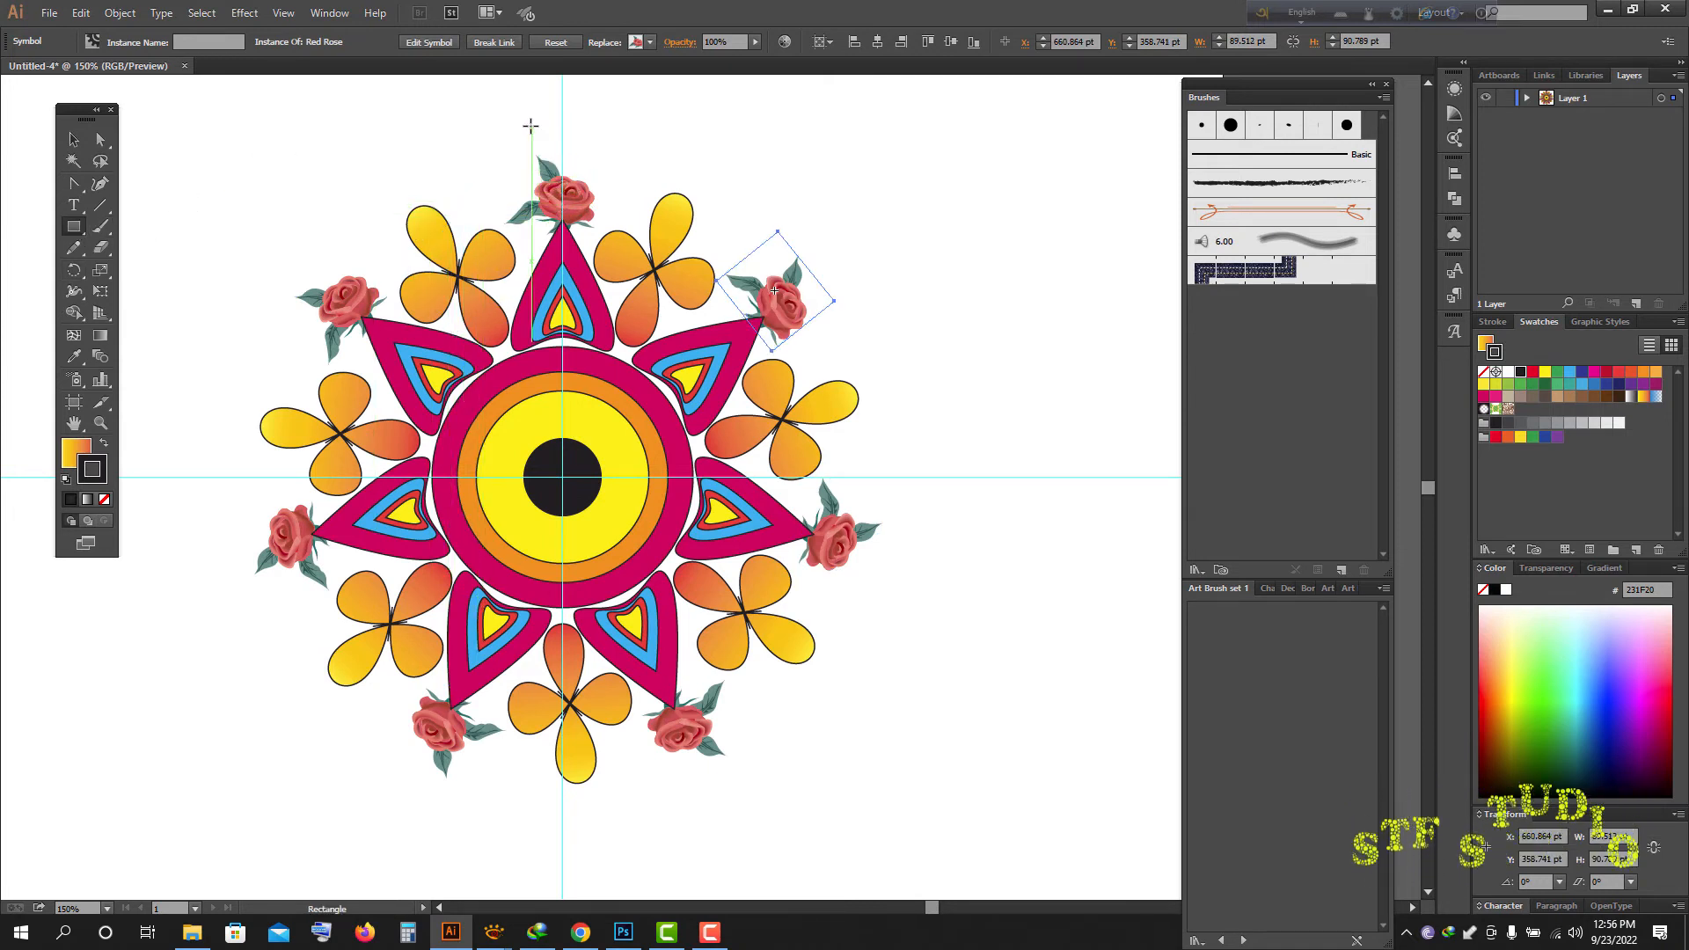
left_click_drag(218, 129, 614, 174)
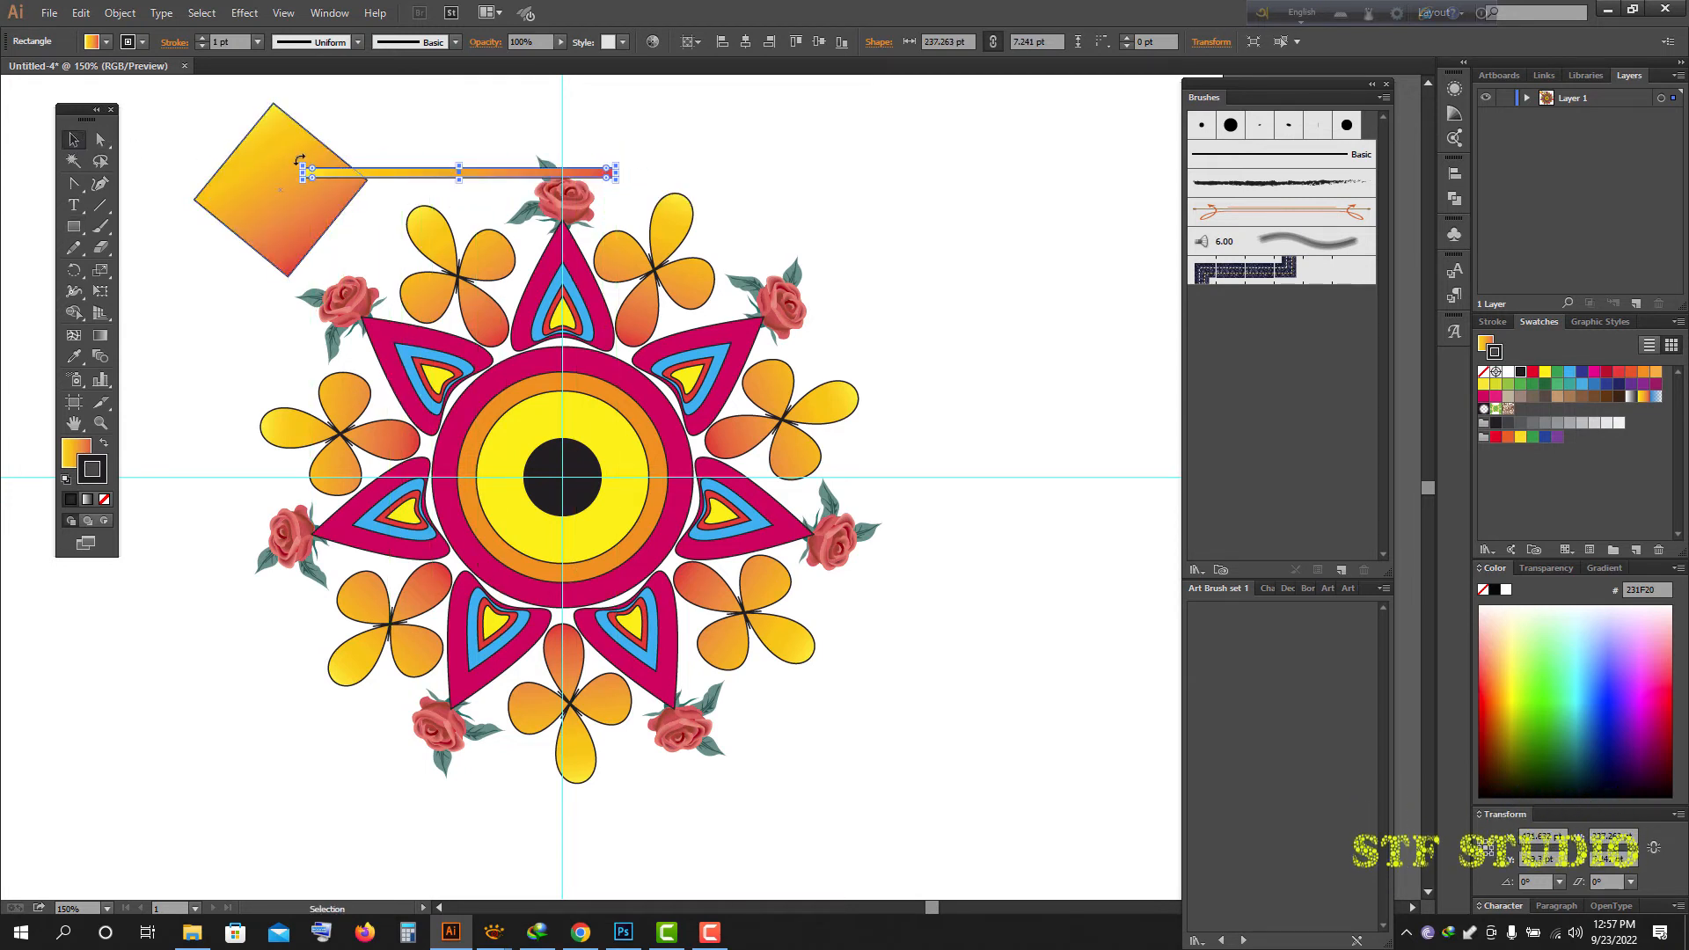
key("ctrl+z")
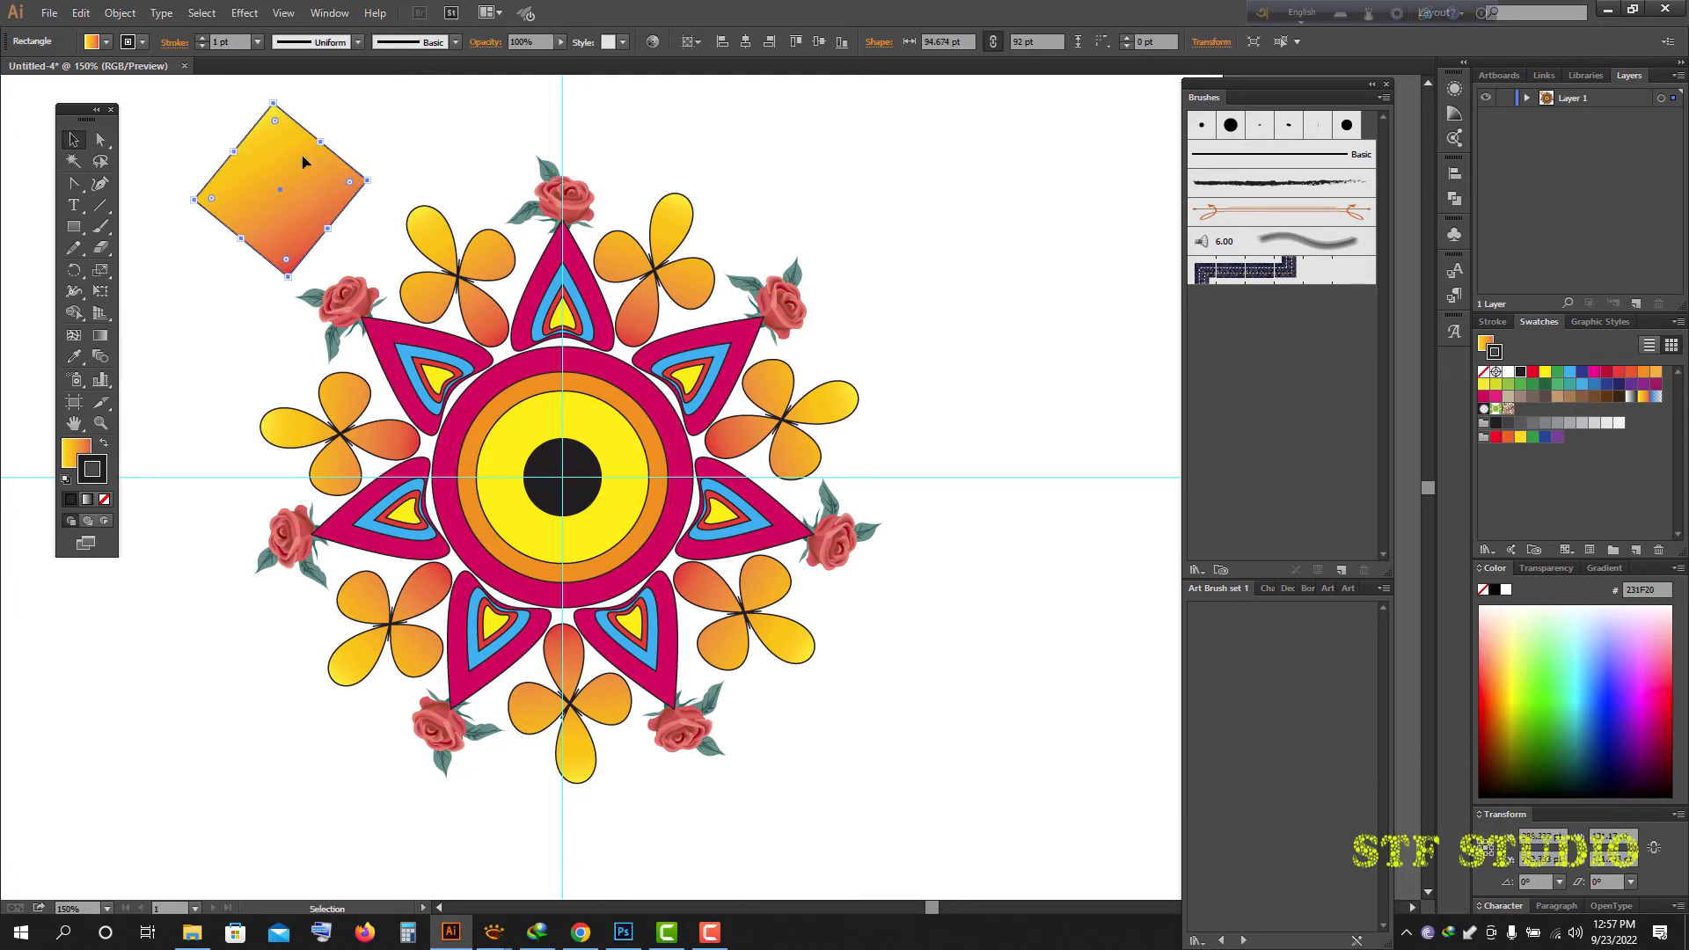
- Move the tilted rectangle over the top rose, centre it horizontally on the artboard and send it to the back
left_click_drag(284, 155, 568, 130)
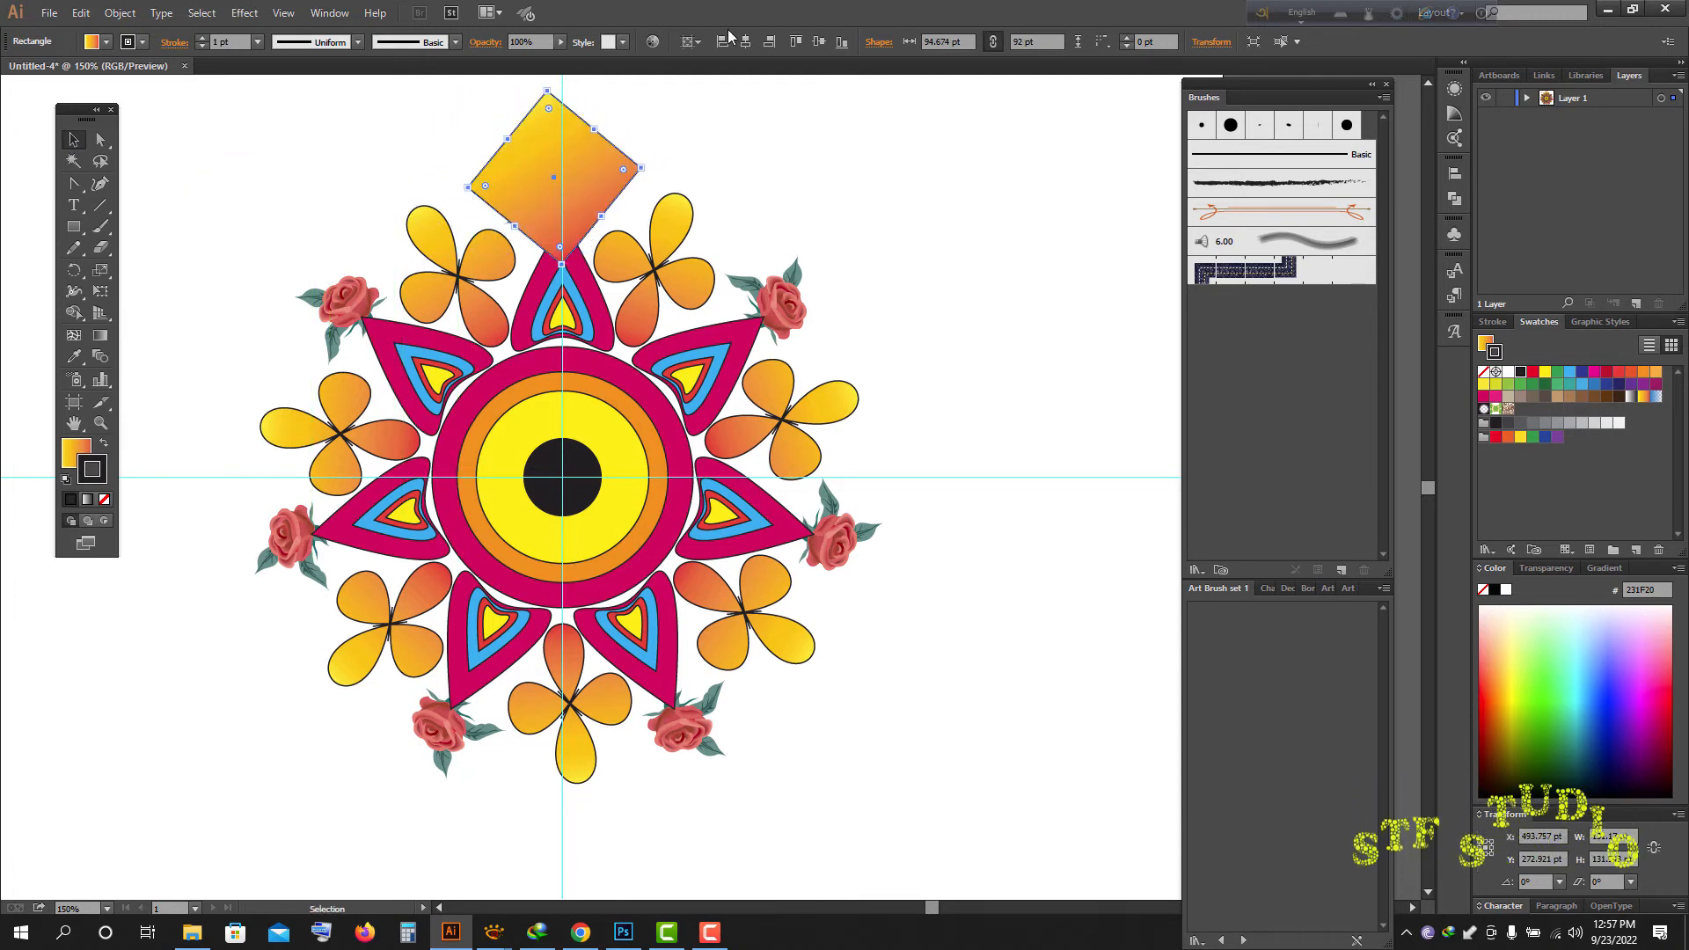
left_click(745, 41)
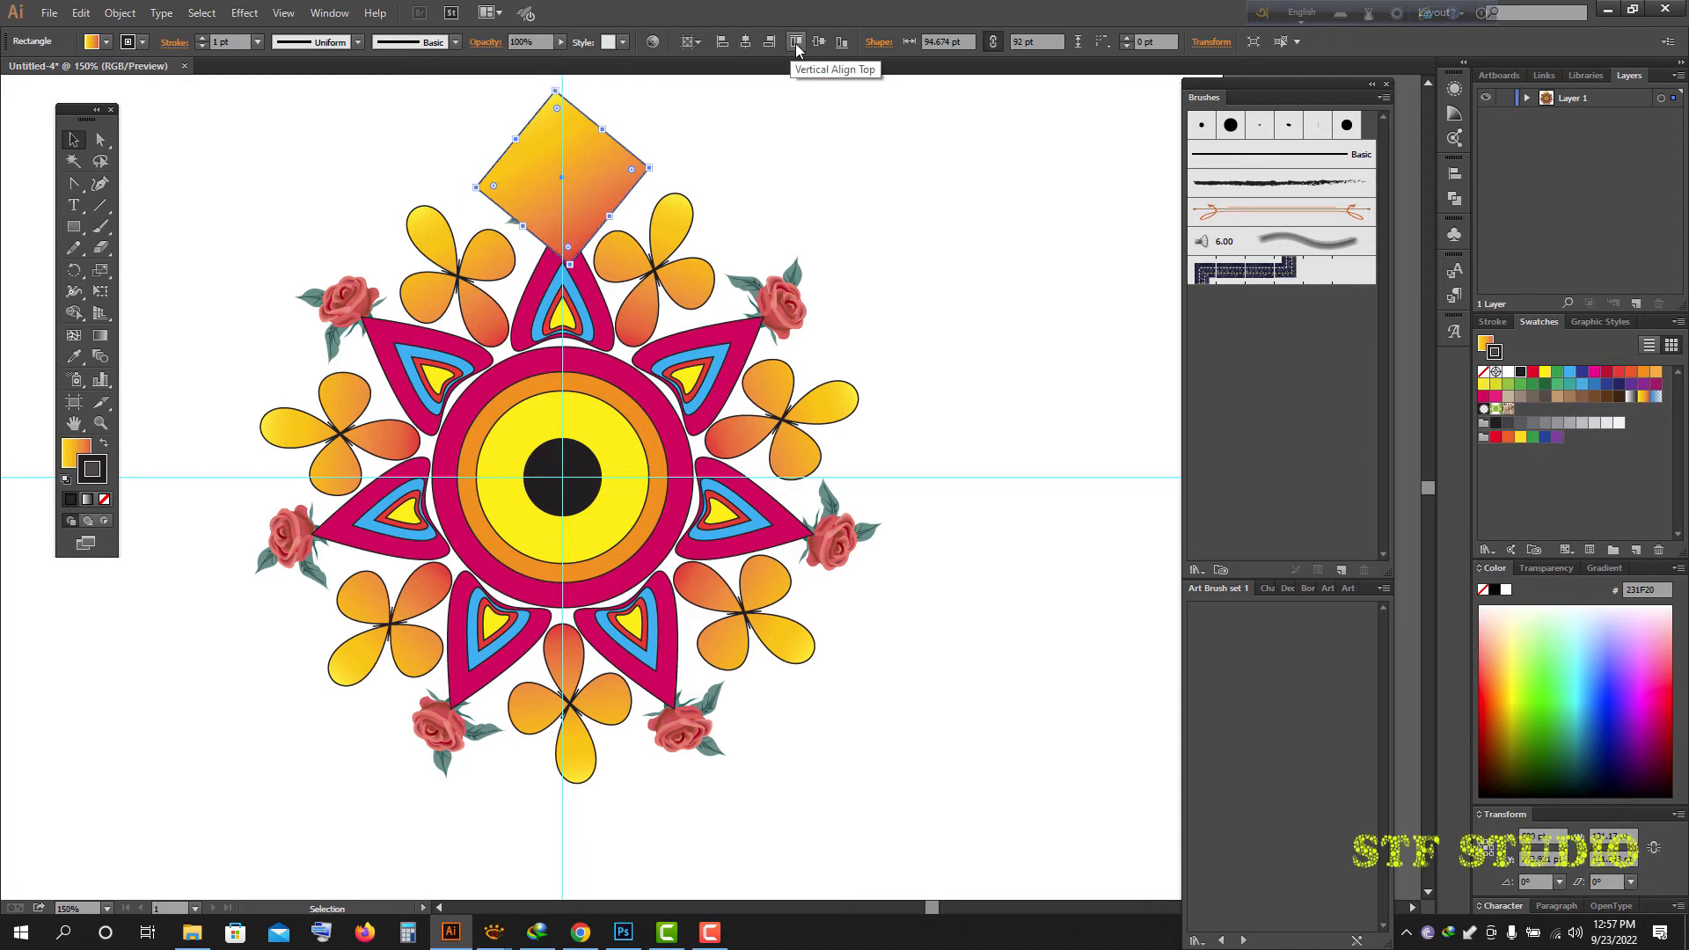
right_click(600, 153)
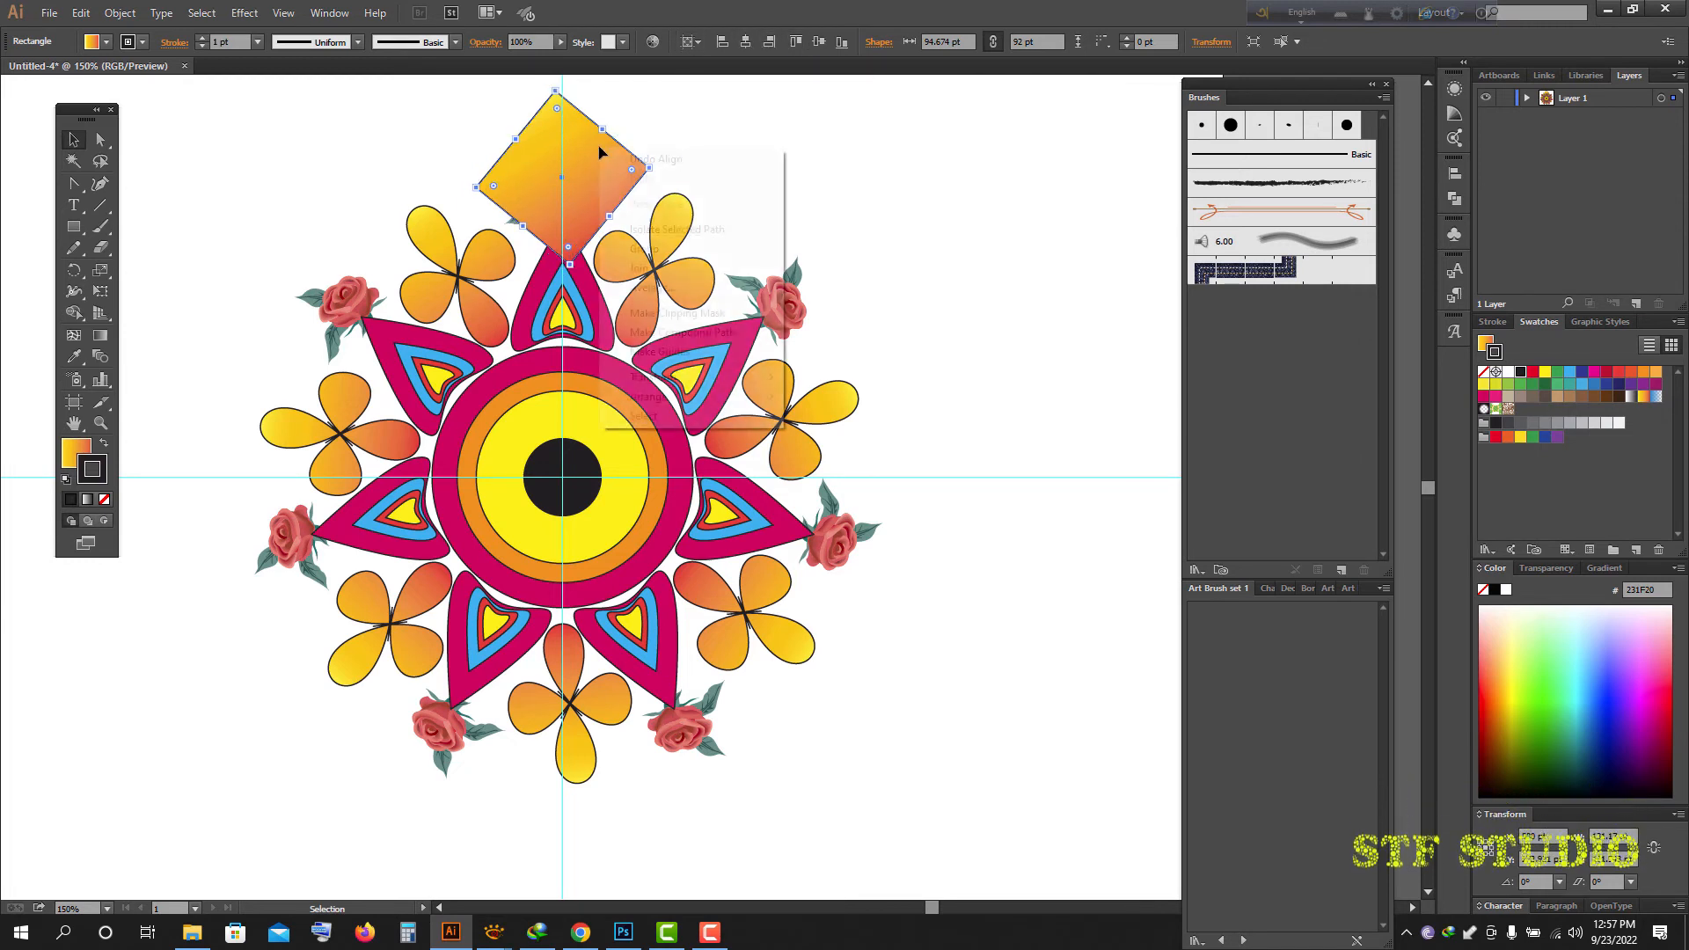
mouse_move(703, 402)
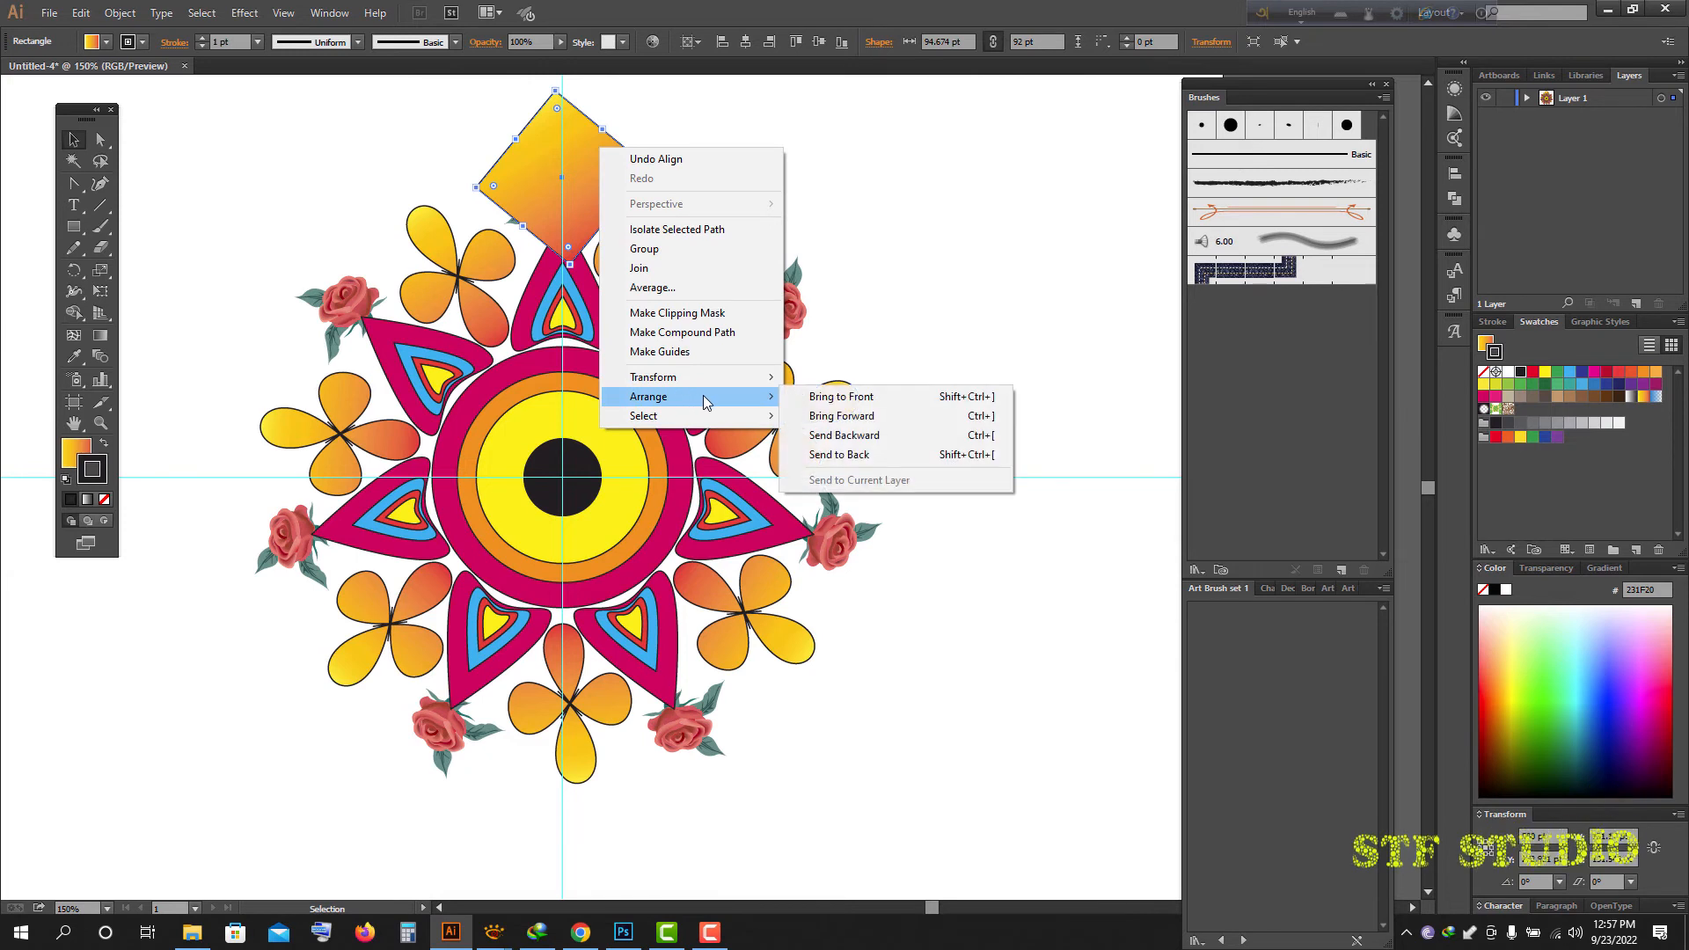
left_click(840, 454)
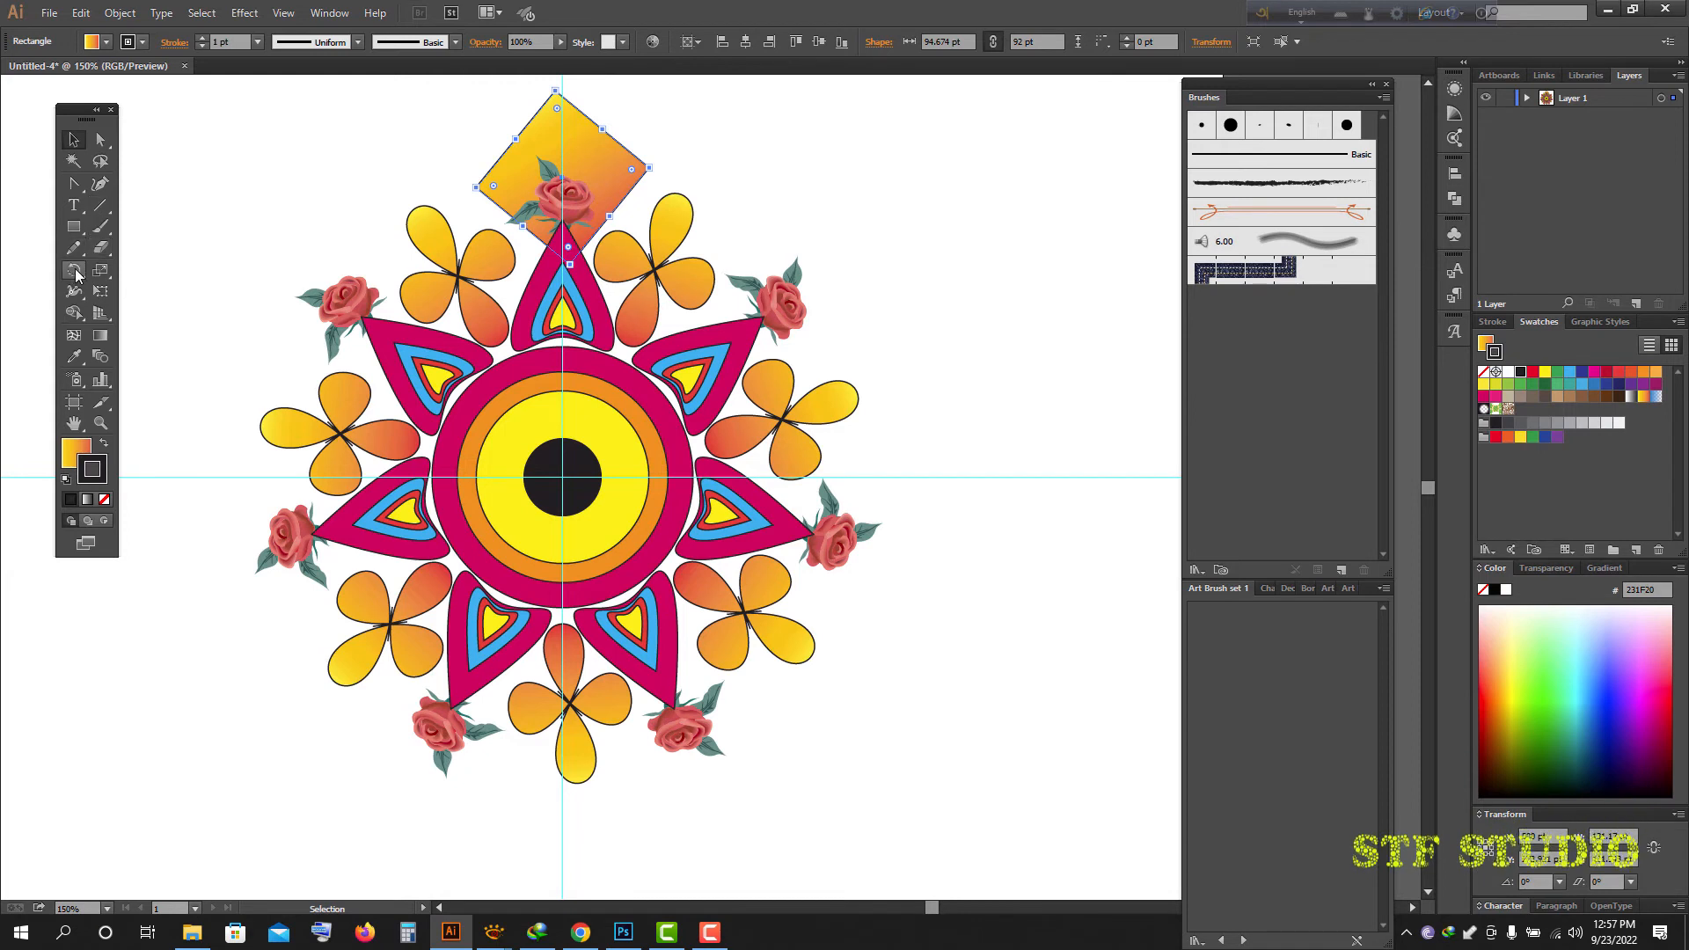
- Create a copy of the tilted rectangle rotated by 51.43° around the centre of the circles
left_click(75, 270)
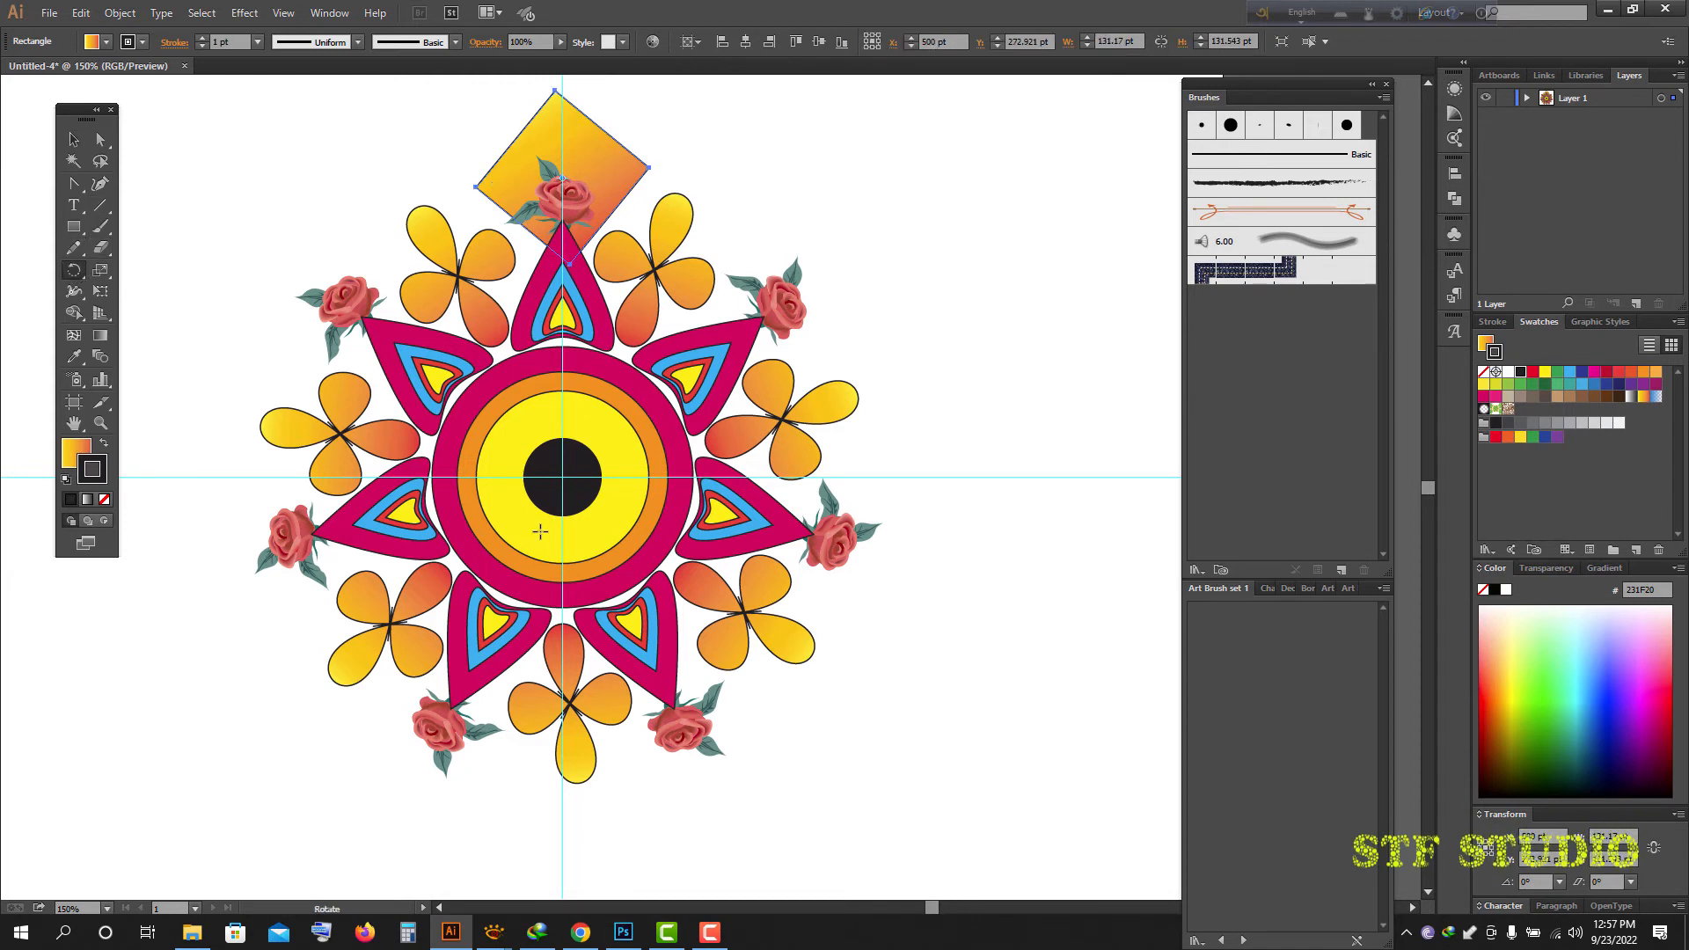
left_click(563, 477, "alt")
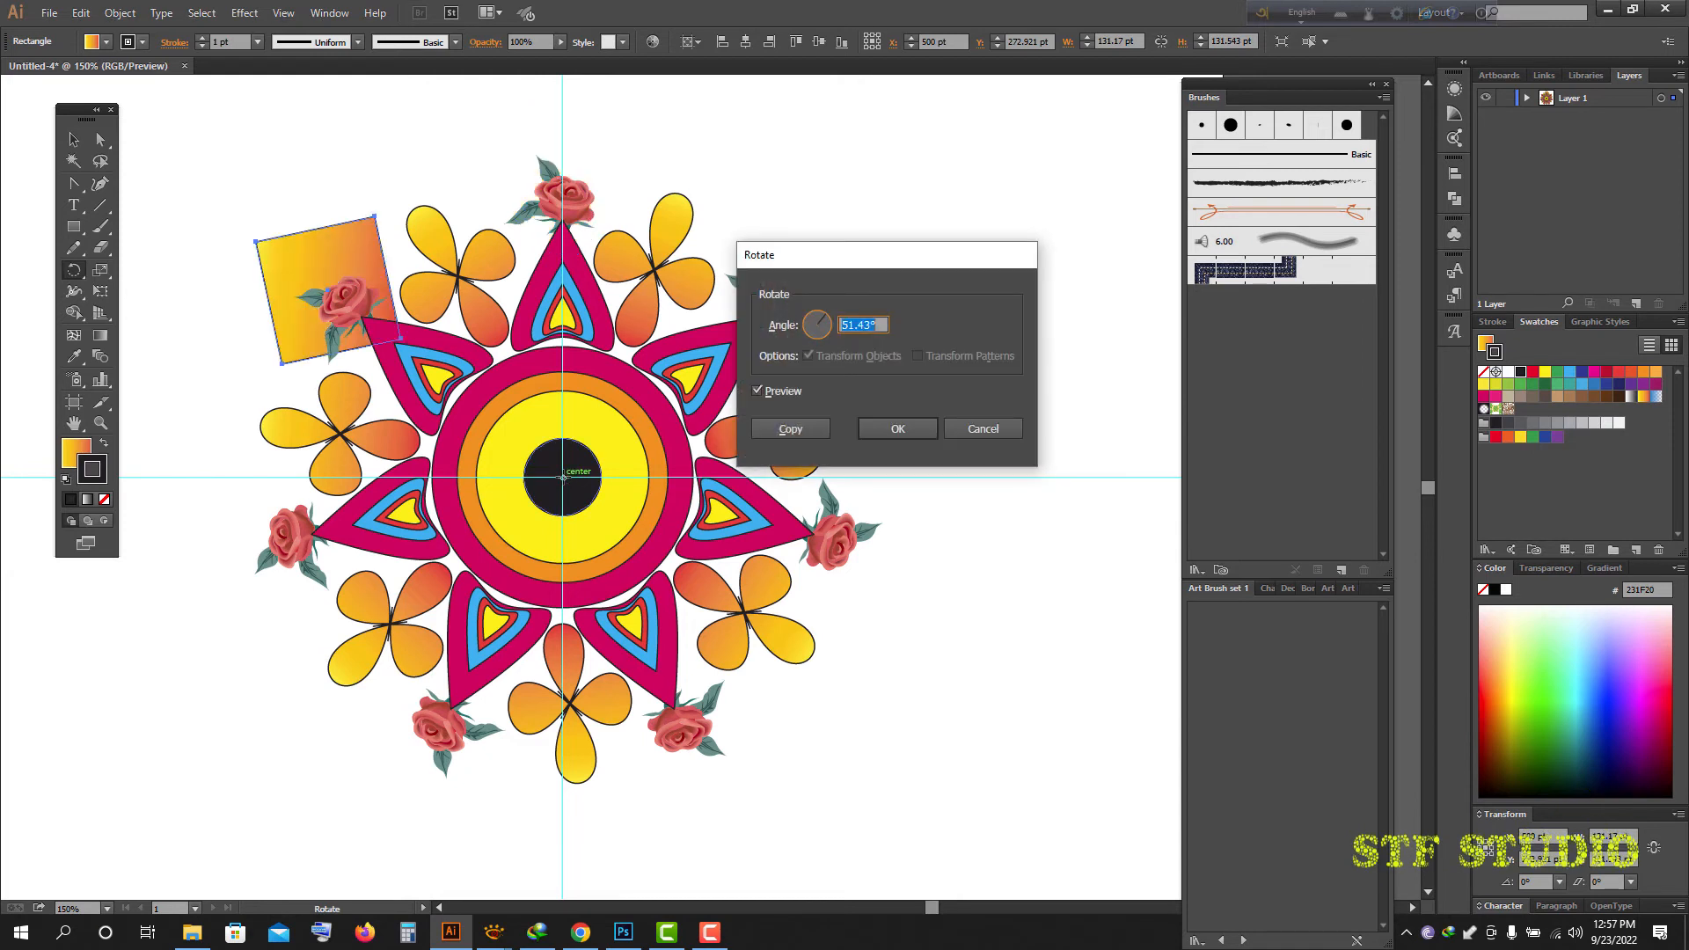
left_click(790, 429)
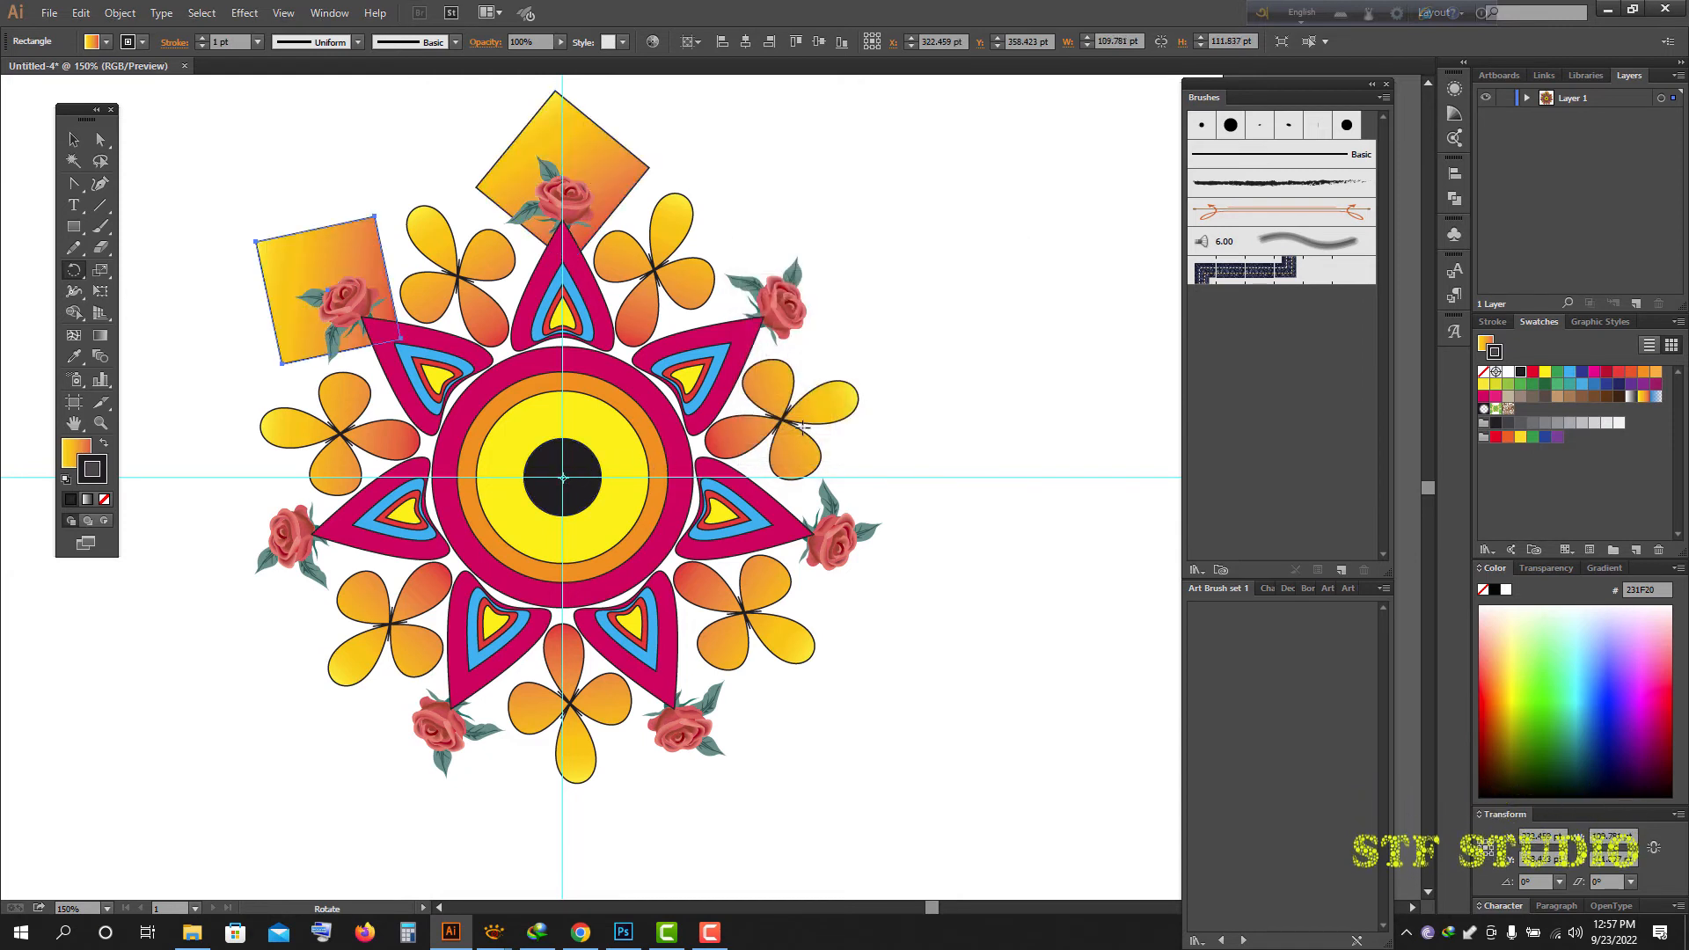
- Repeat the rotated rectangle copy until all seven roses have a gradient rectangle behind them
key("ctrl+d")
key("ctrl+d")
key("ctrl+d")
key("ctrl+d")
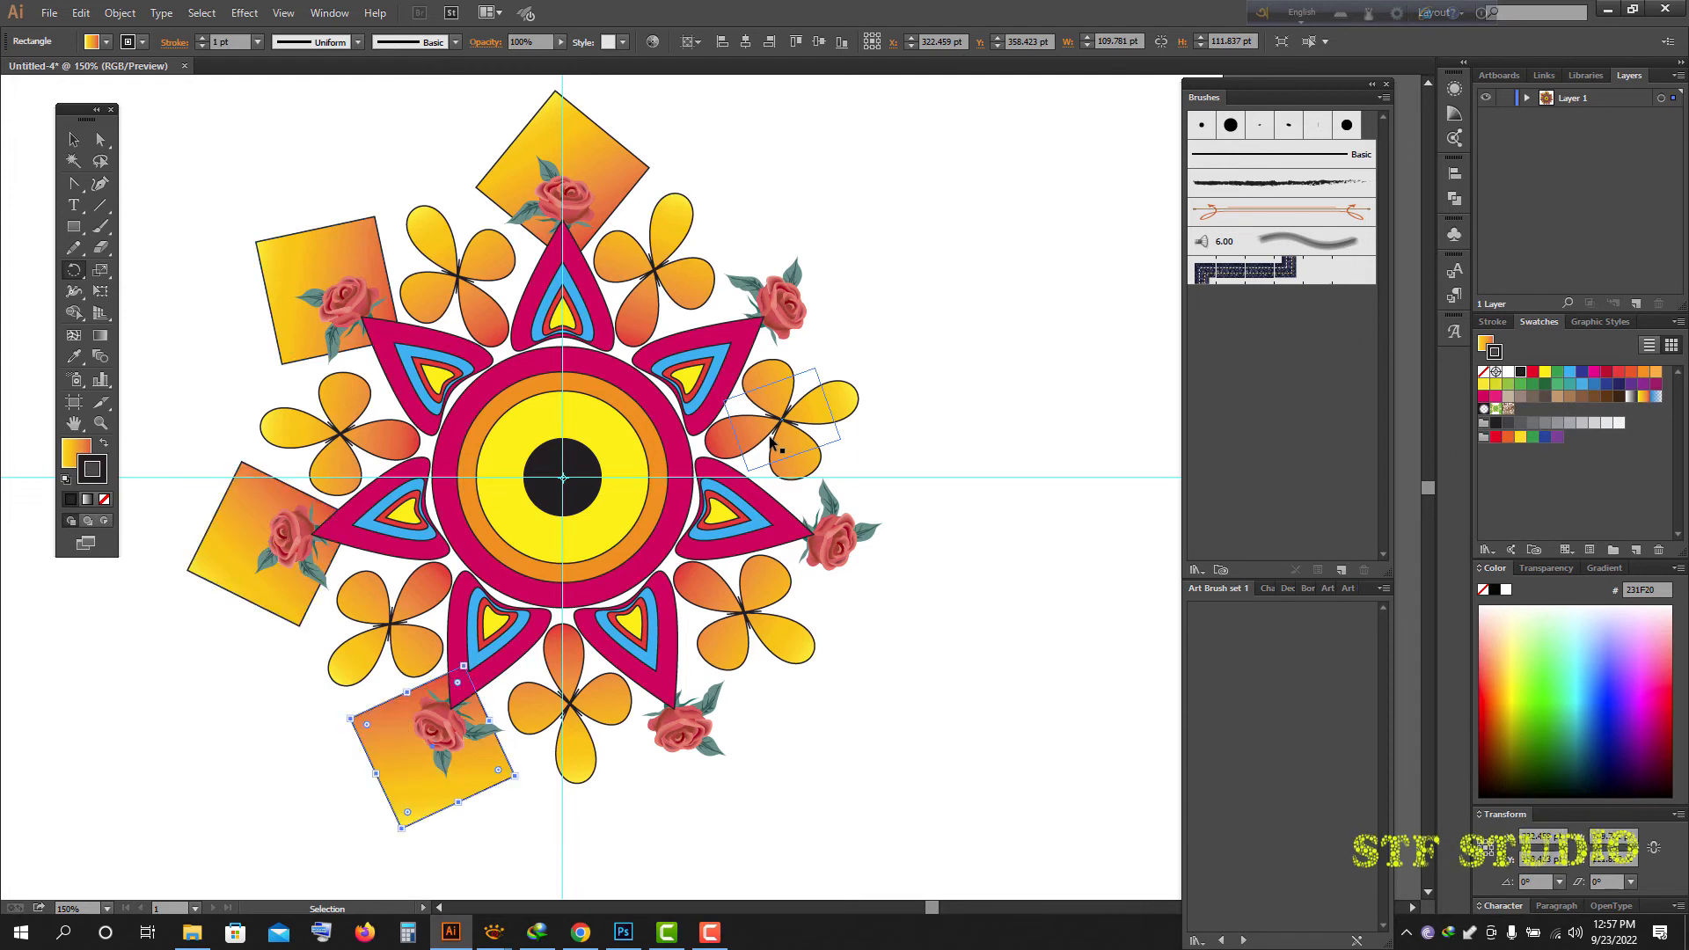
key("ctrl+d")
key("r")
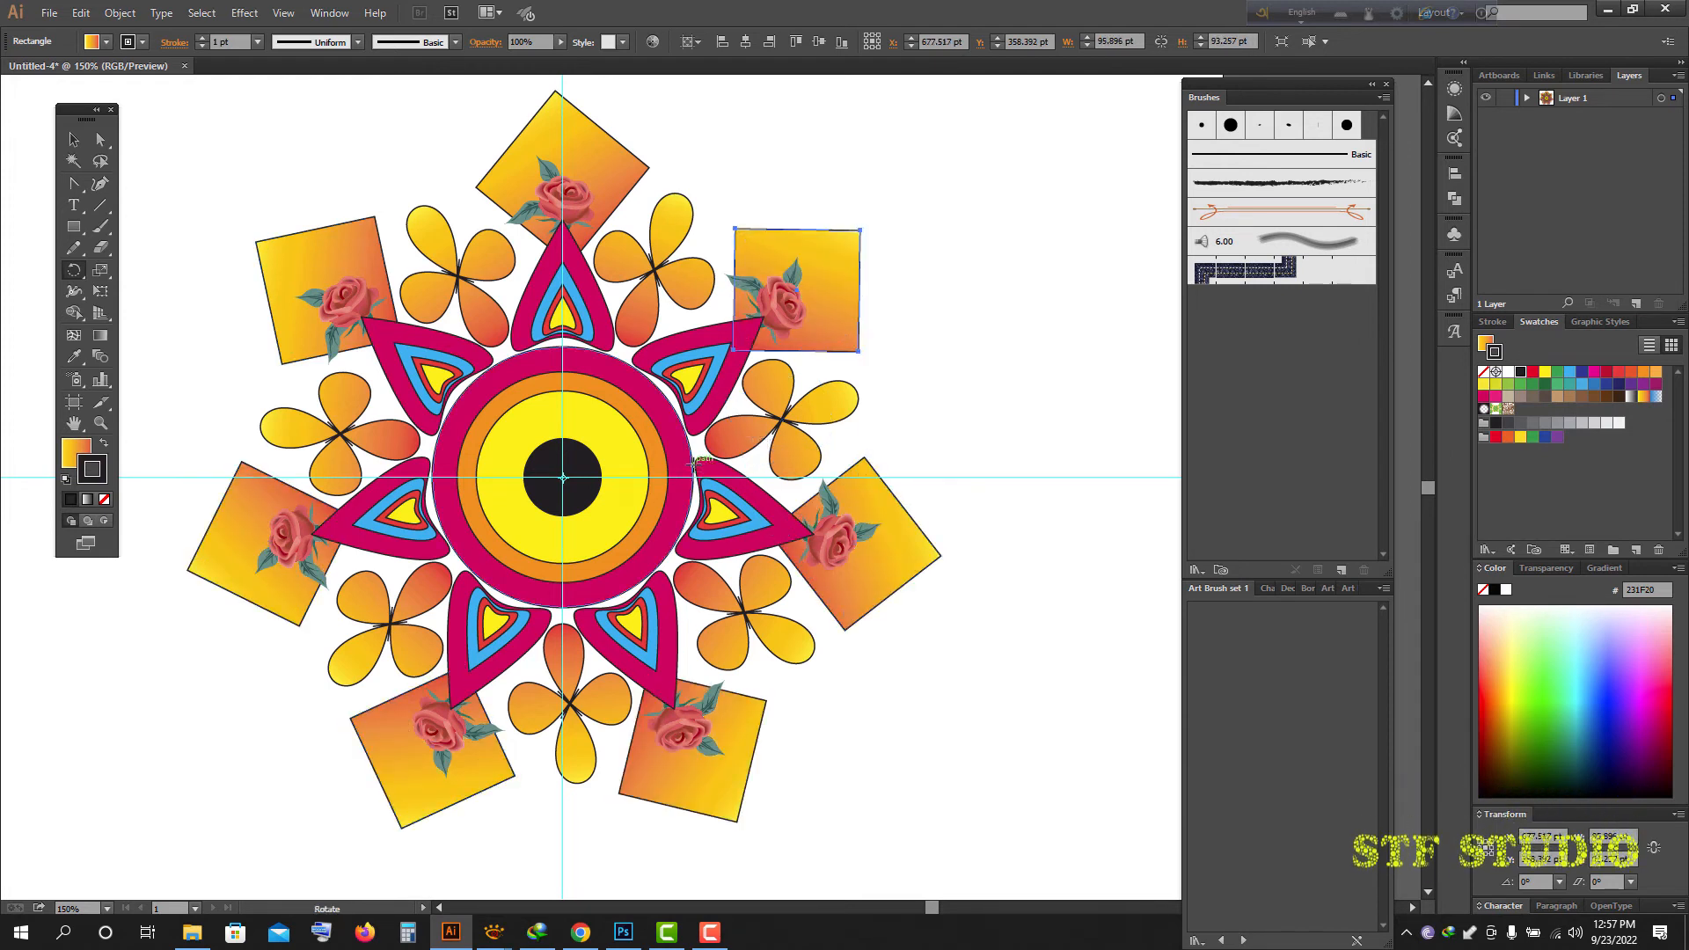
scroll(525, 434, "down", 2)
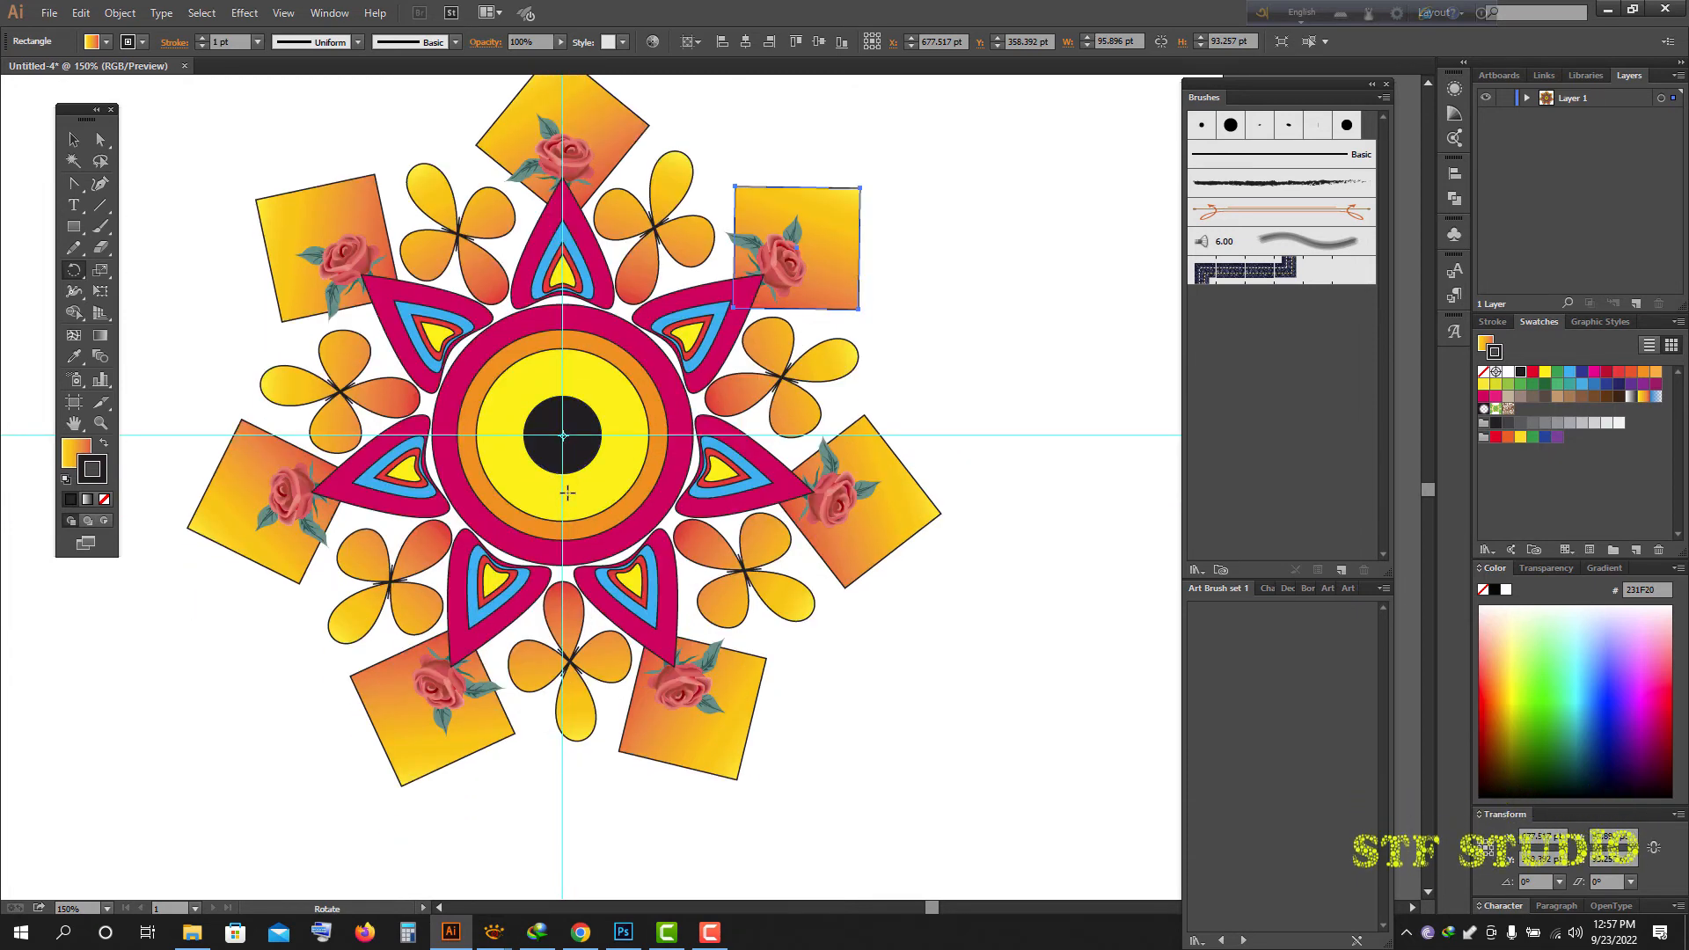
left_click(77, 231)
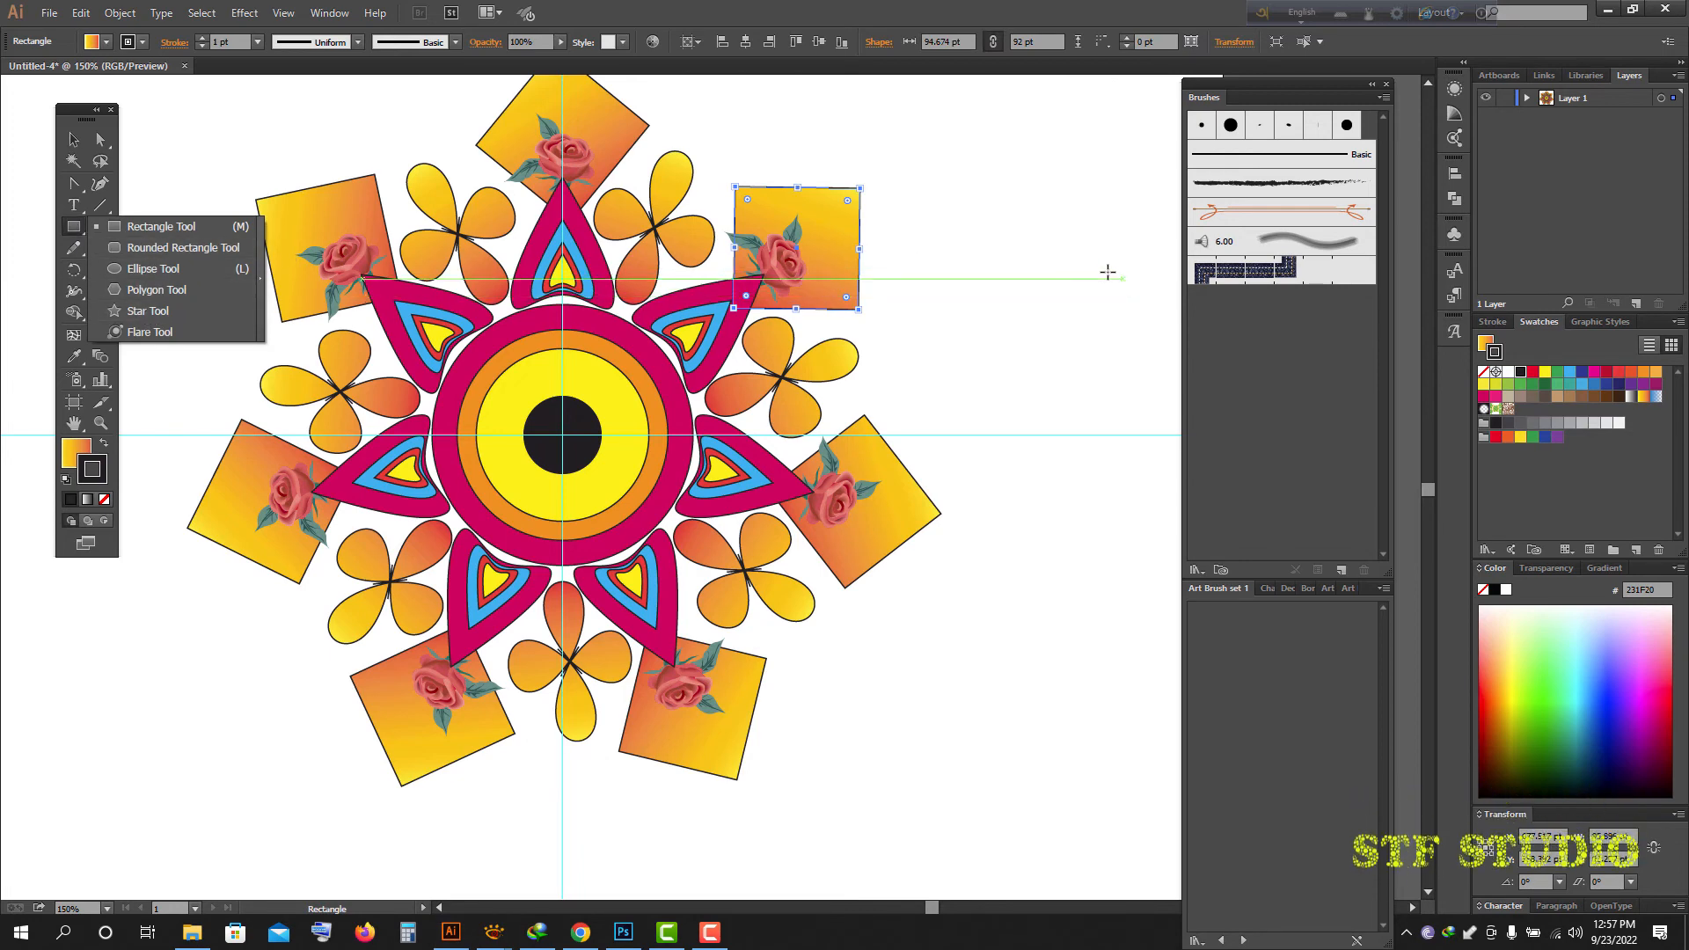
scroll(950, 325, "down", 1, "alt")
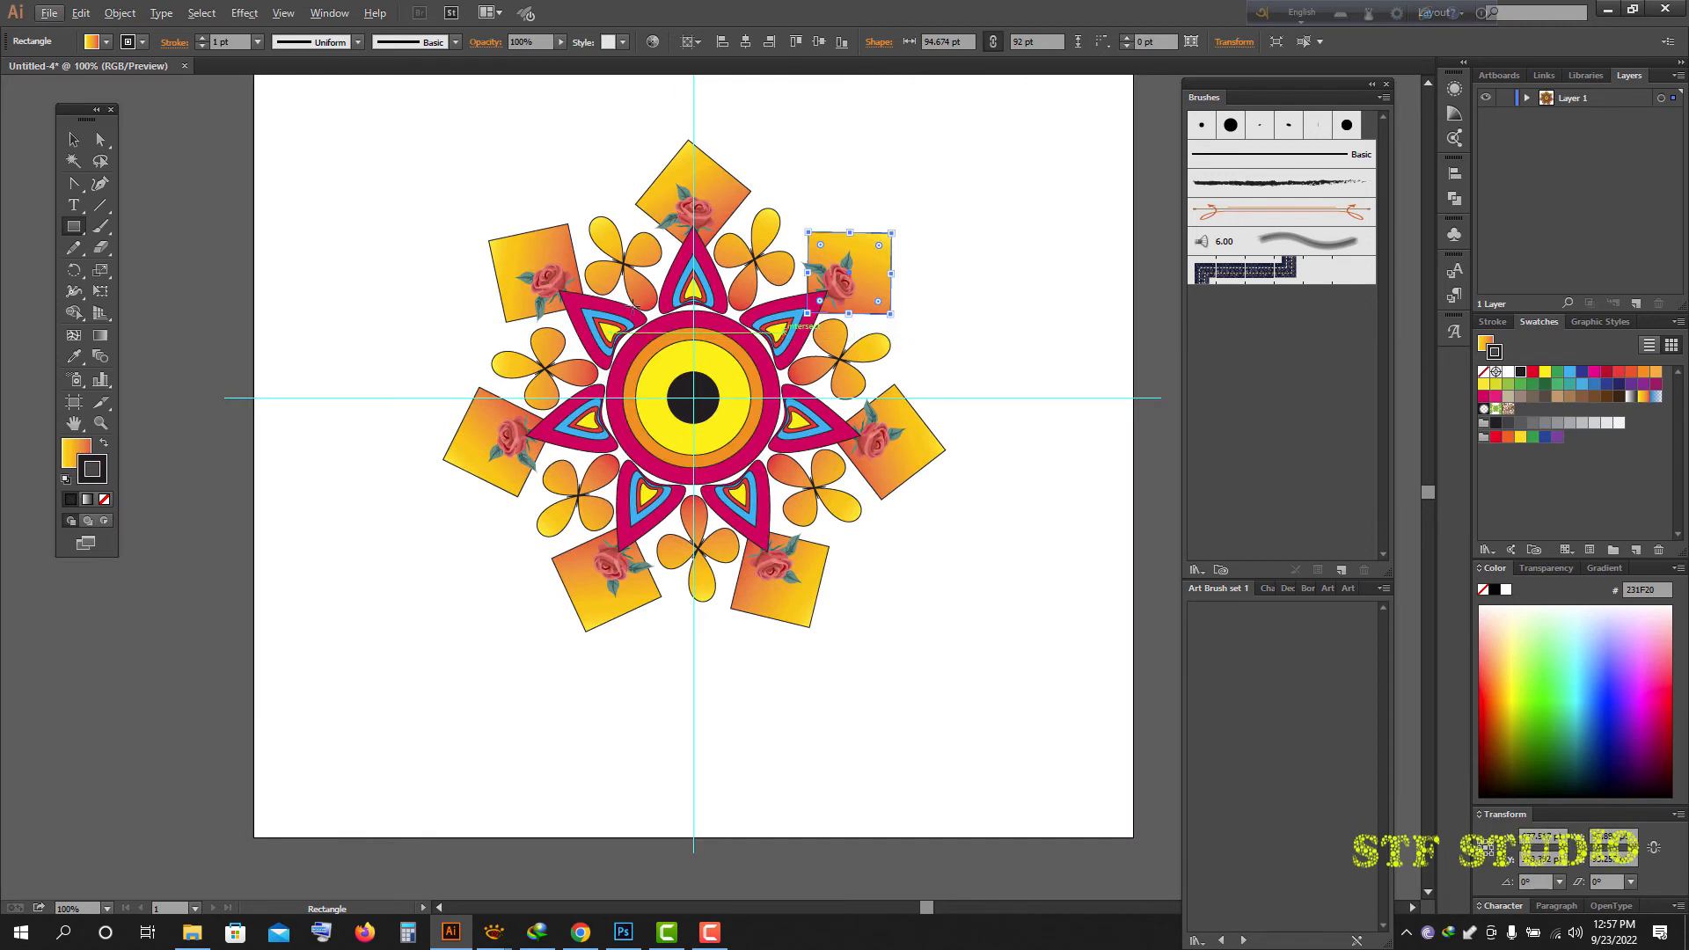
scroll(623, 324, "up", 2)
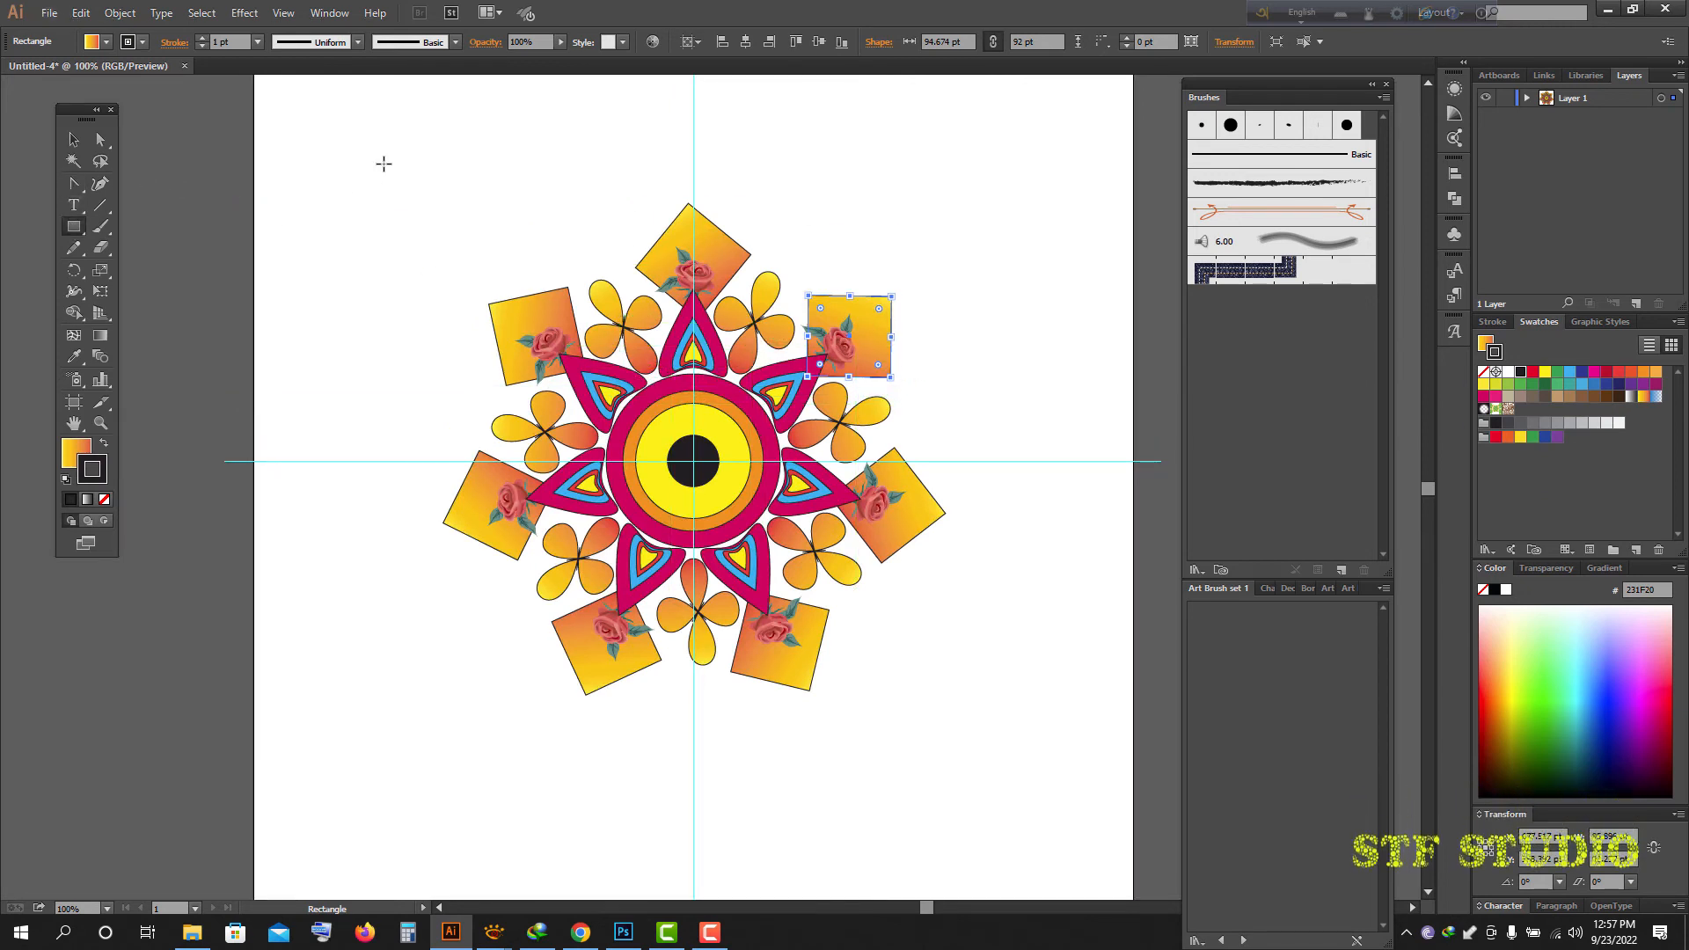
left_click_drag(388, 162, 1001, 759)
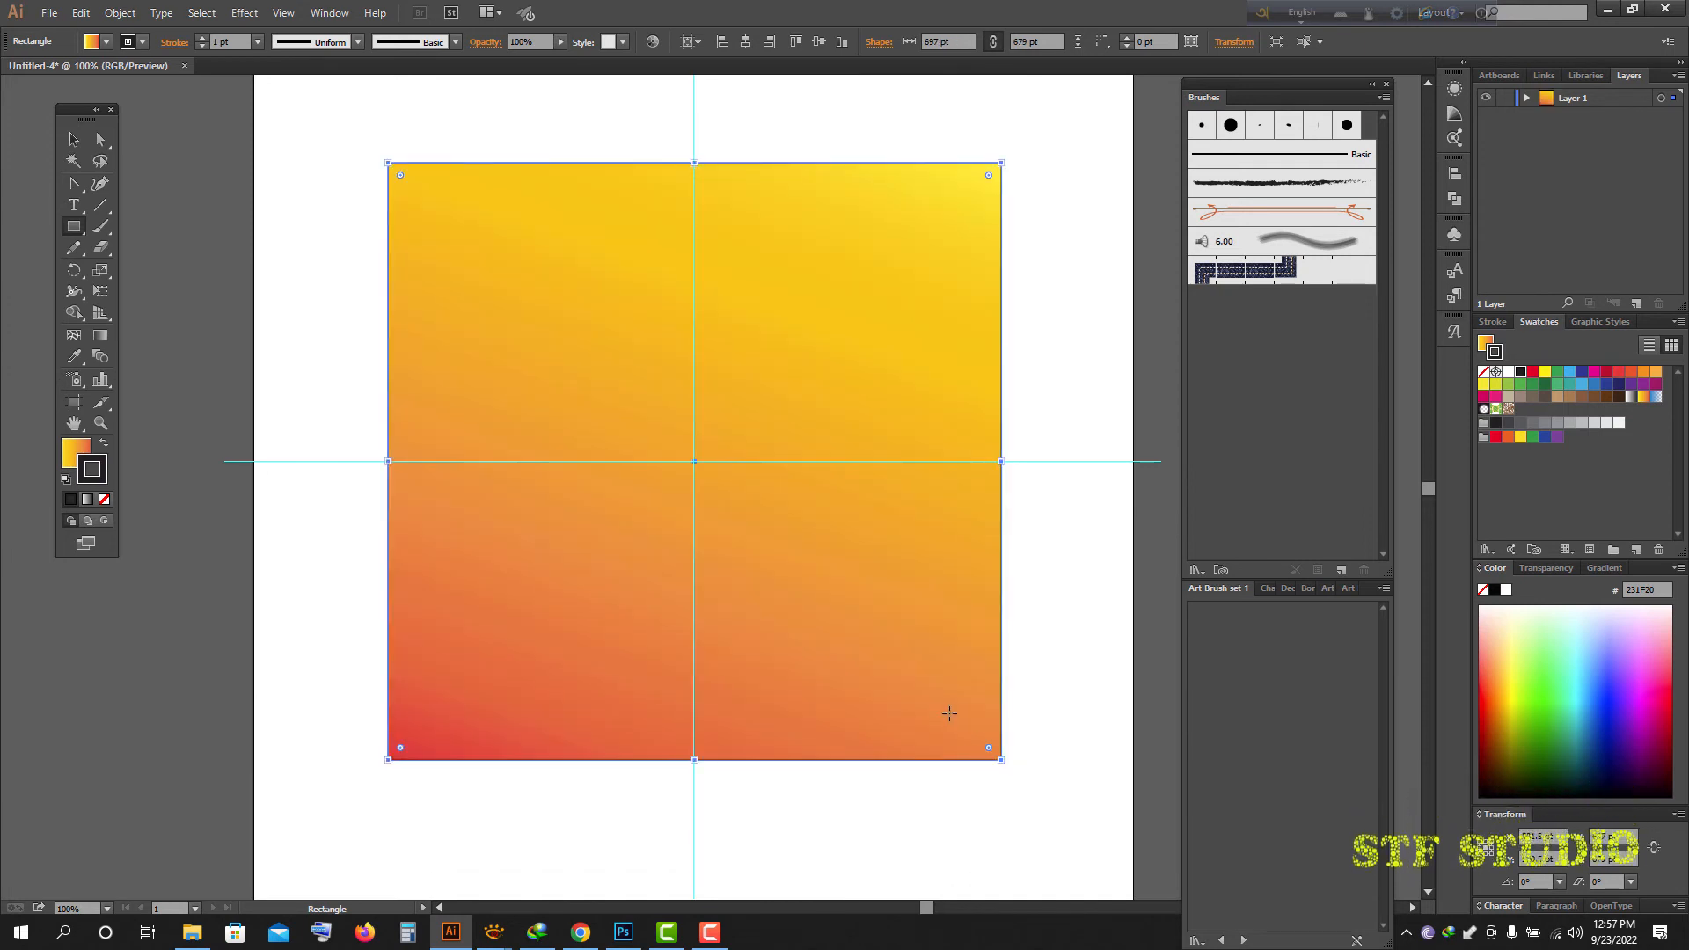
left_click(71, 142)
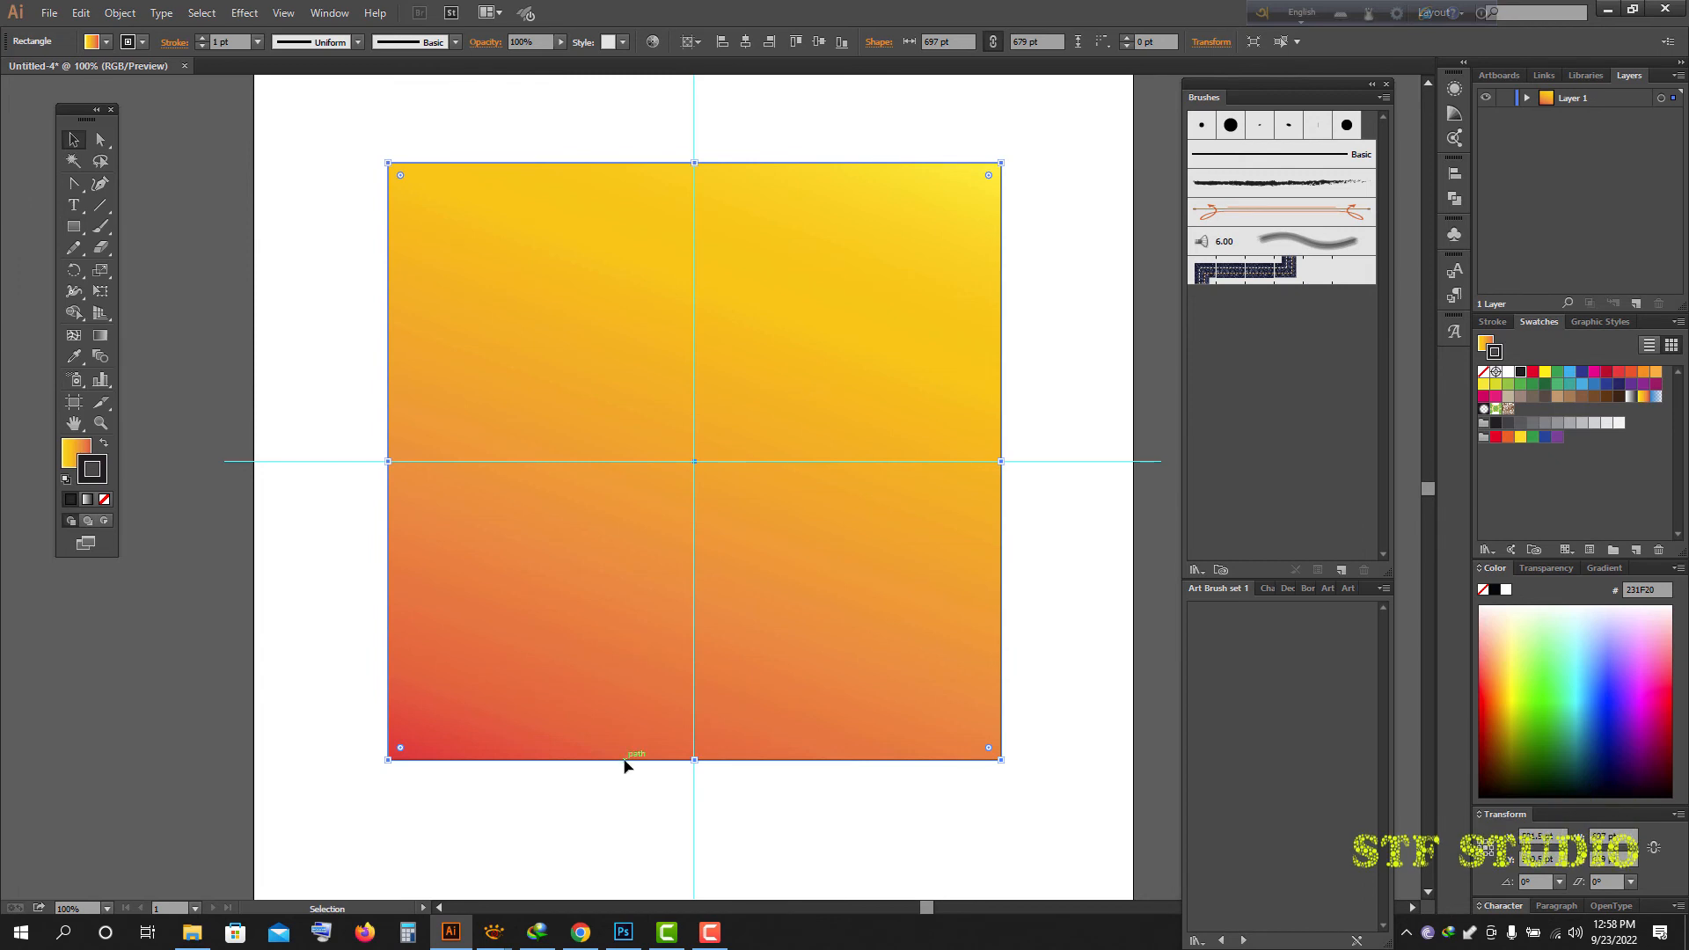
key("Delete")
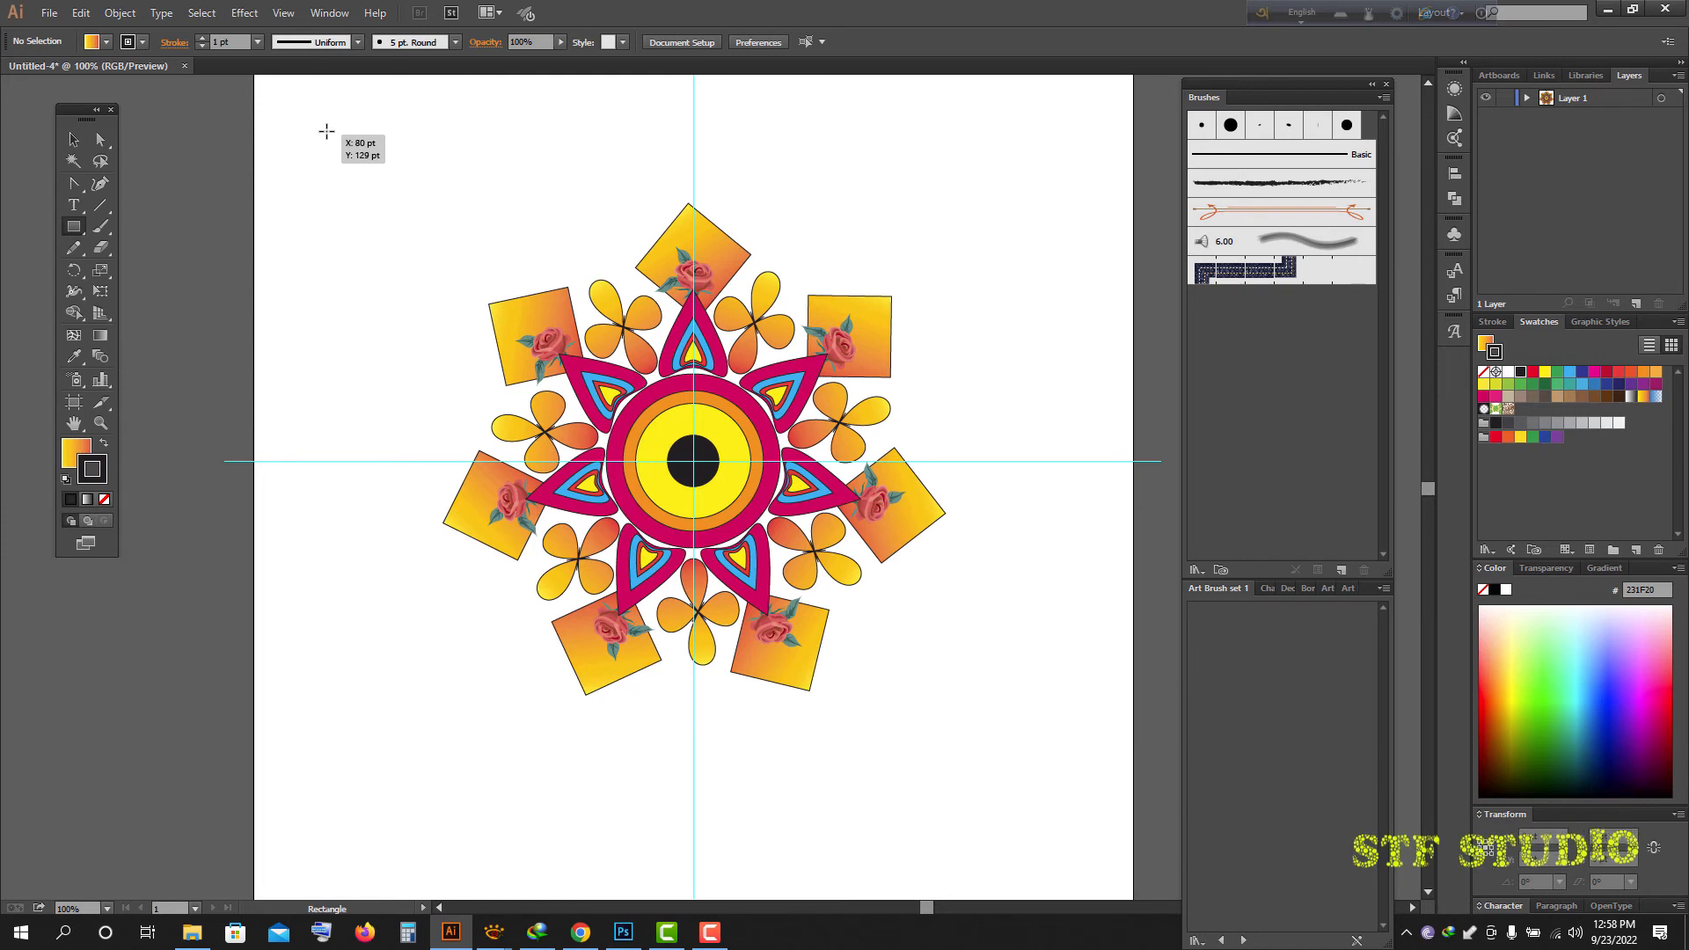
- Draw an 815 × 815 pt square around the whole mandala and set its fill to none
left_click_drag(533, 322, 1022, 750)
scroll(795, 694, "up", 5)
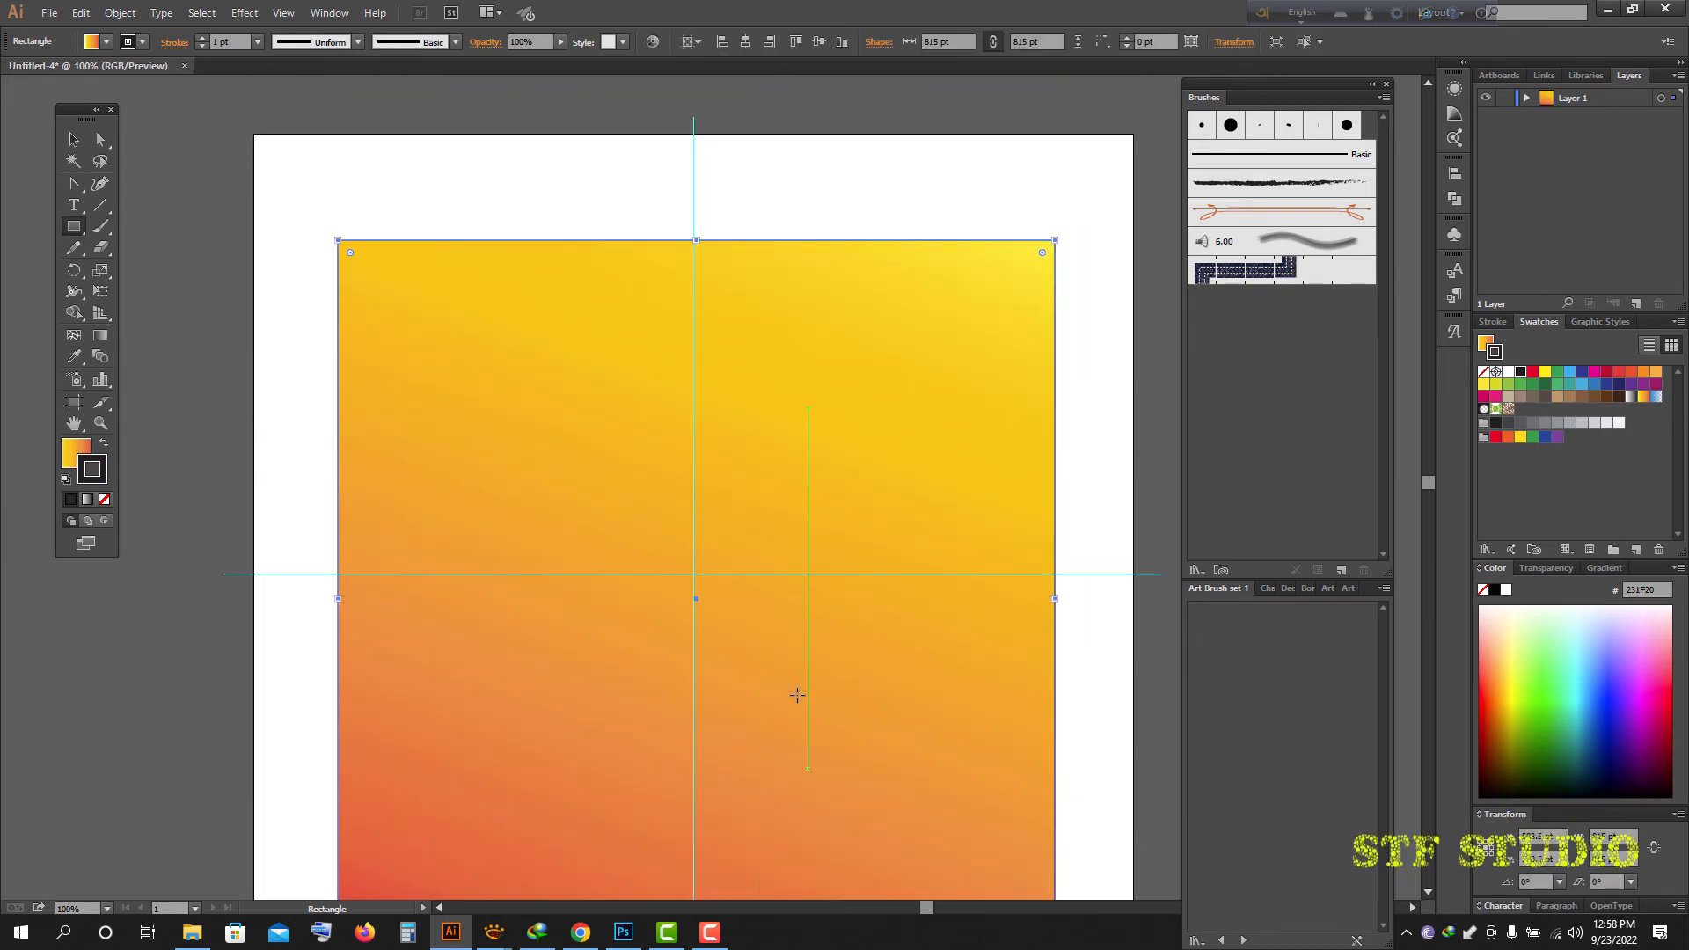
left_click(103, 43)
left_click(12, 72)
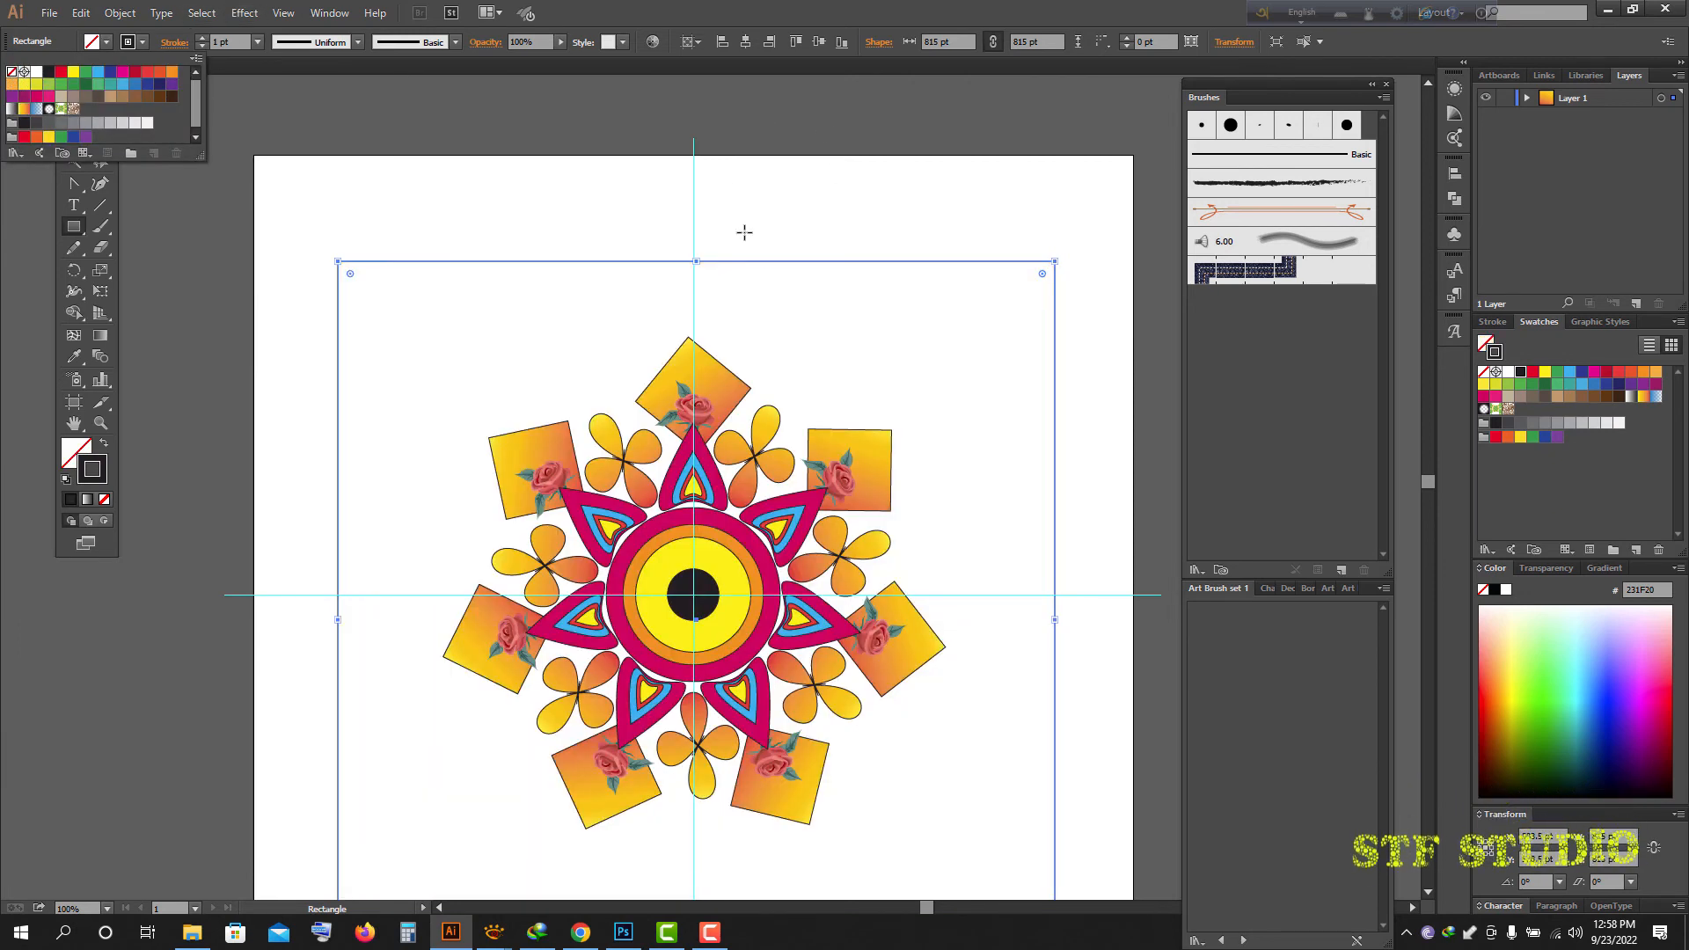
- Centre the unfilled square horizontally and vertically on the artboard, undoing the top alignment
left_click(746, 44)
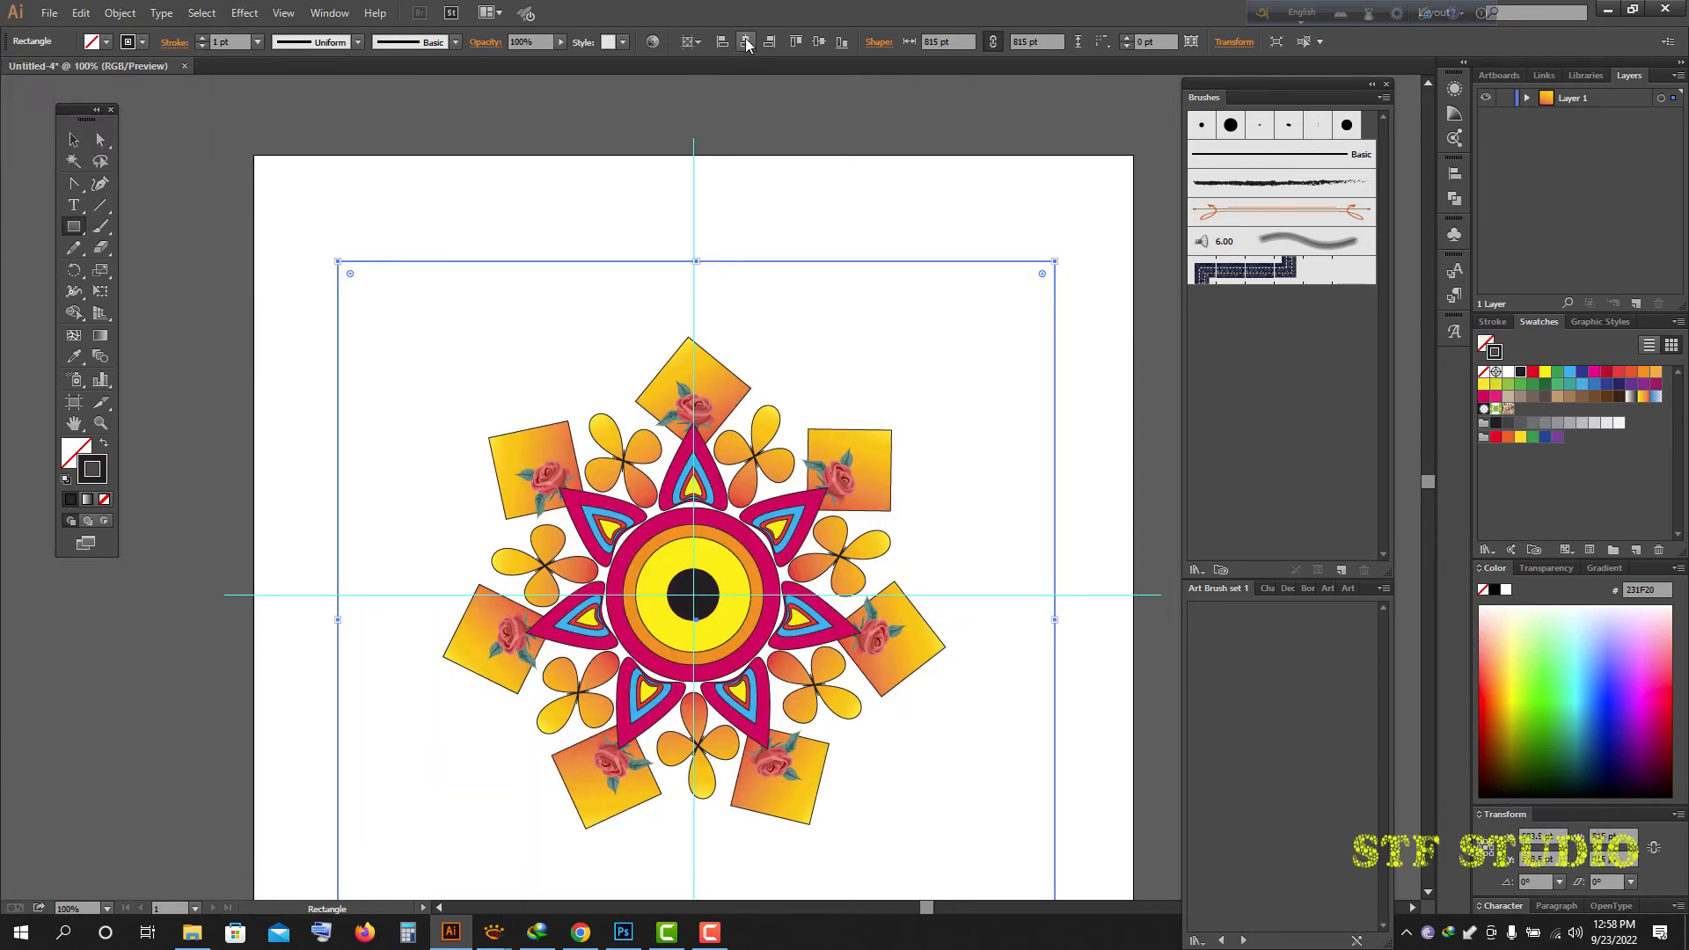
left_click(794, 44)
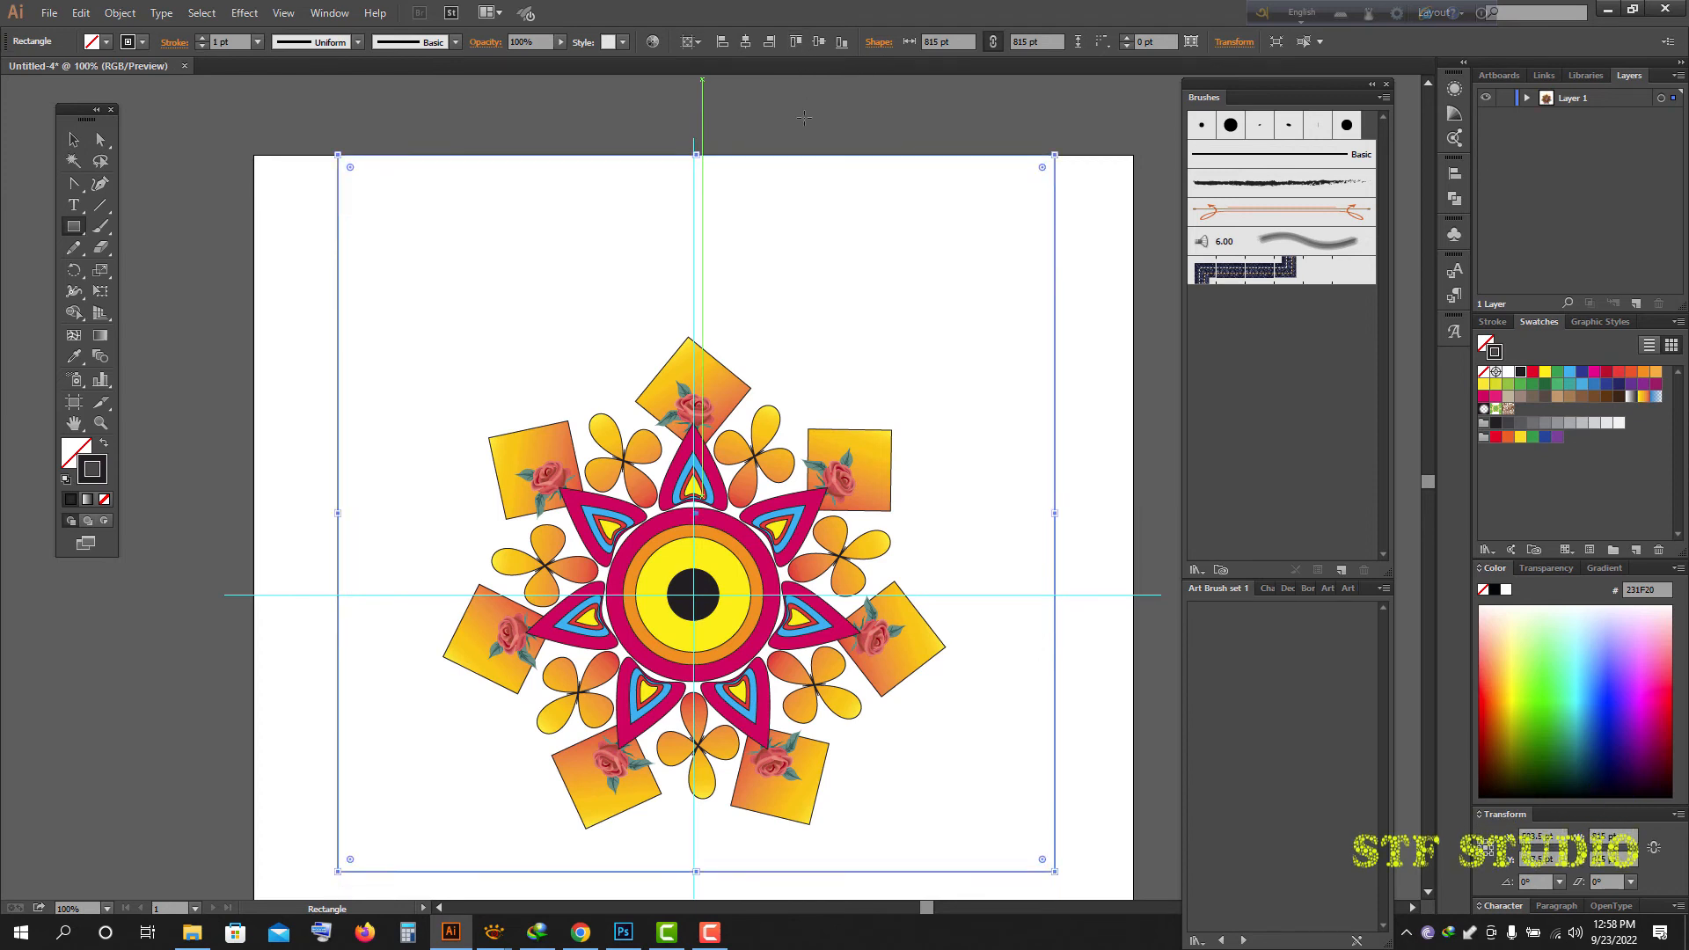
key("ctrl+z")
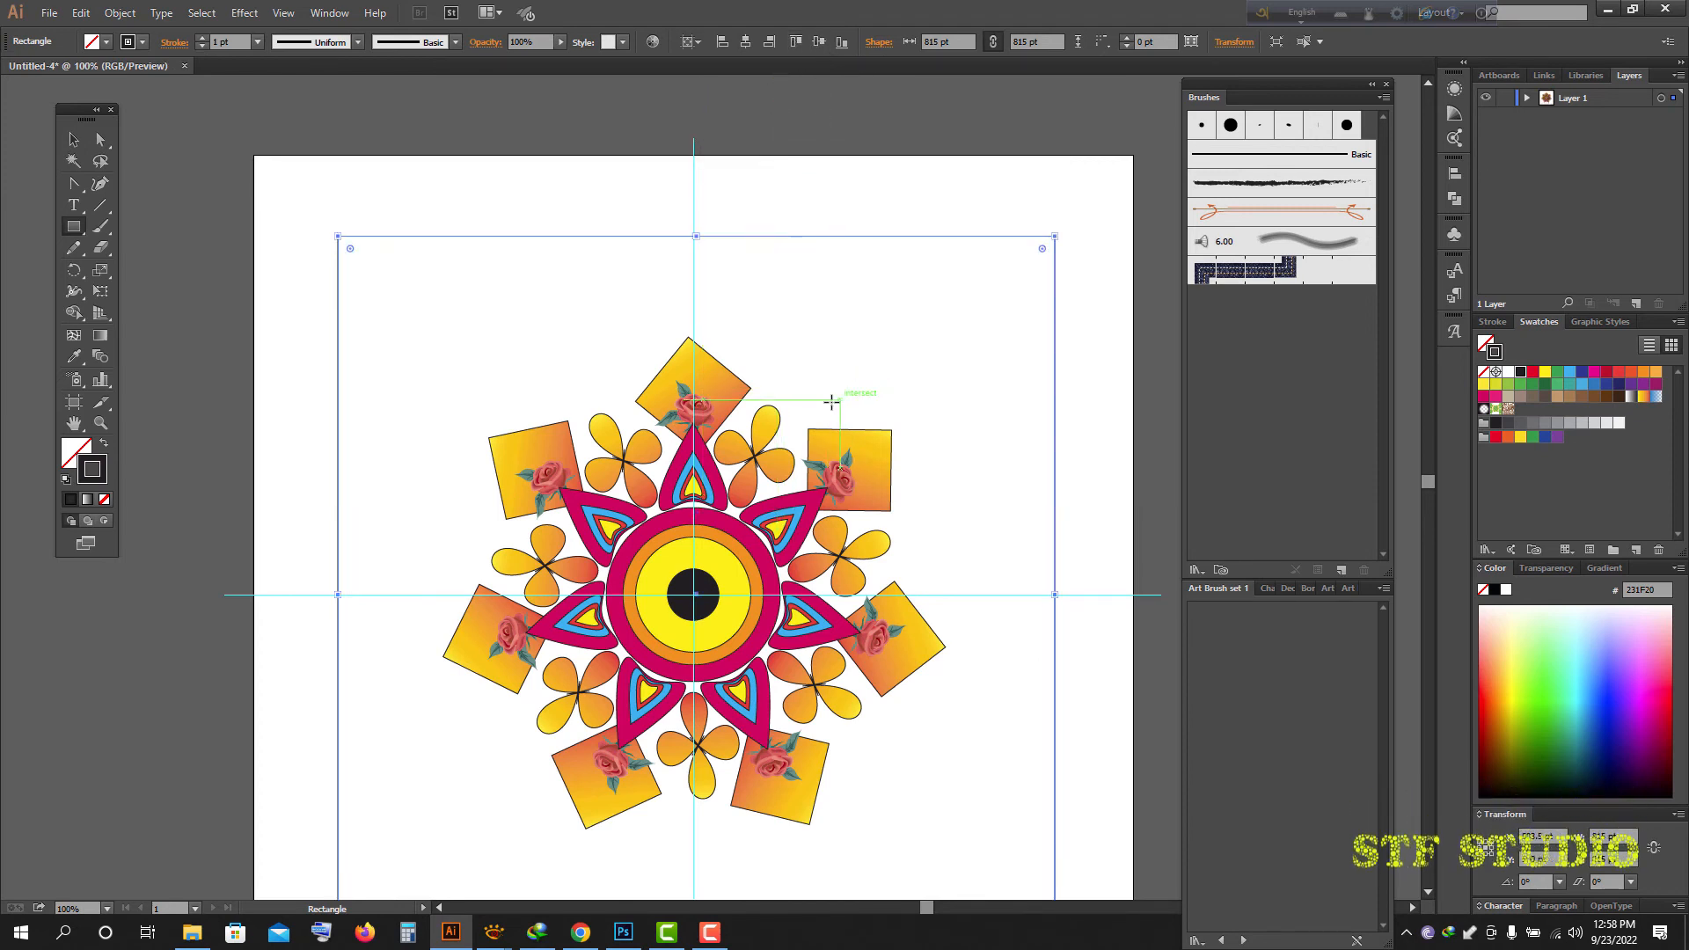
- Try the yellow-black checkered, green and scissors-dashed Borders_Dashed brushes on the square frame's stroke
scroll(831, 399, "down", 1)
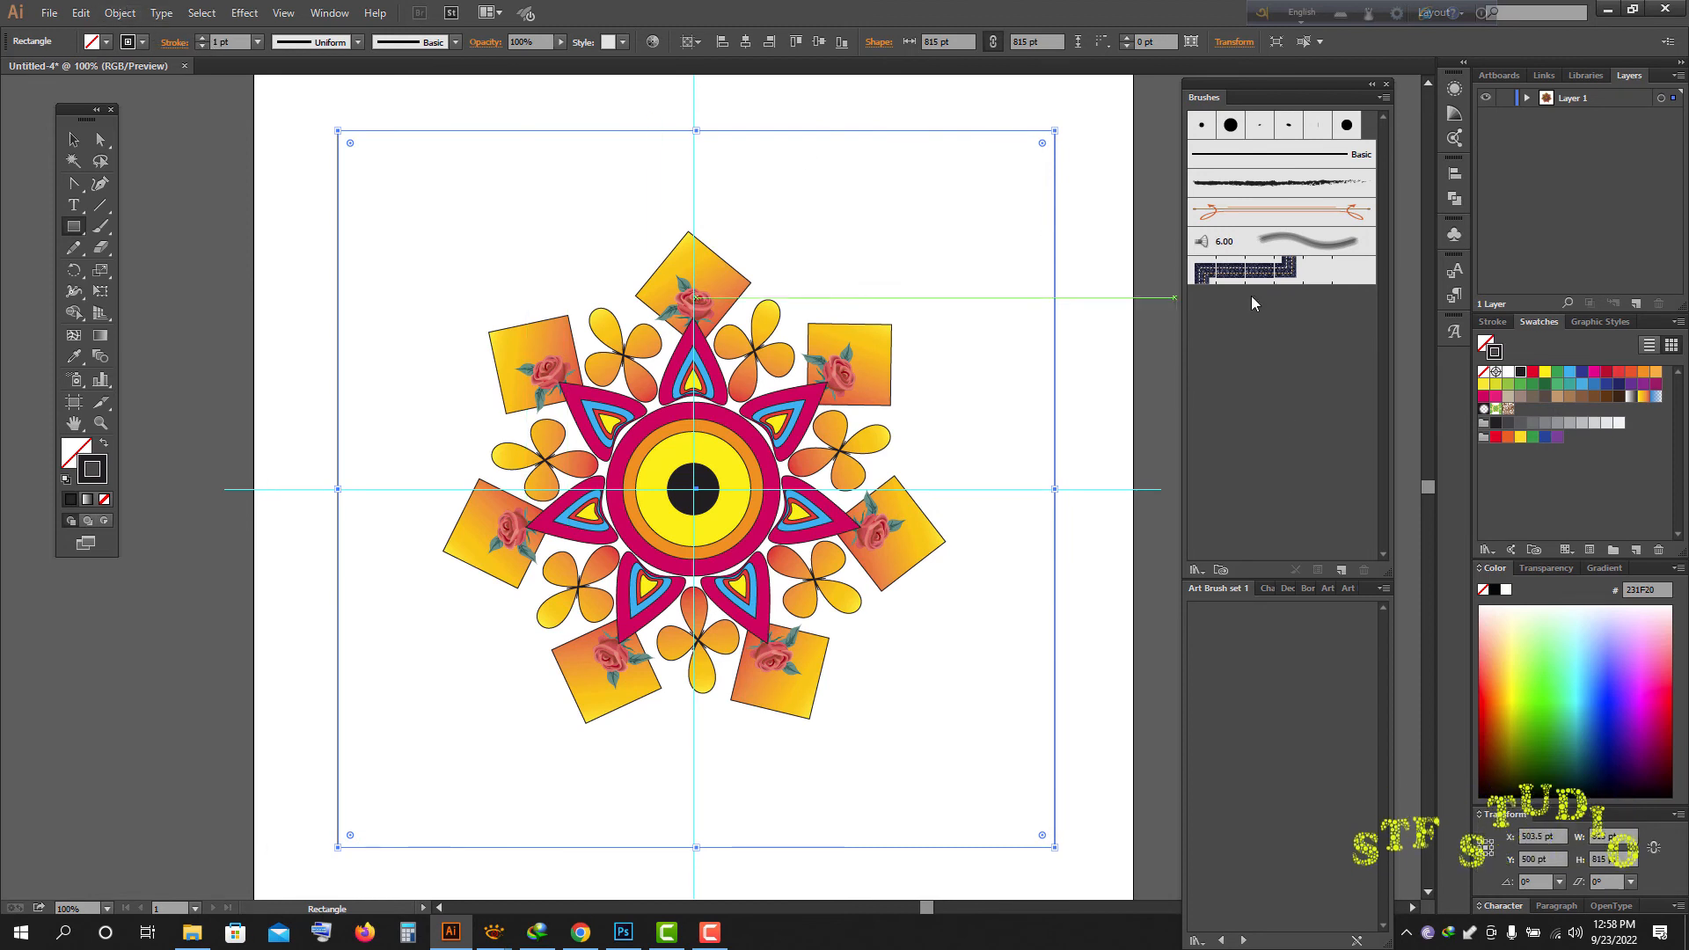
left_click(1205, 568)
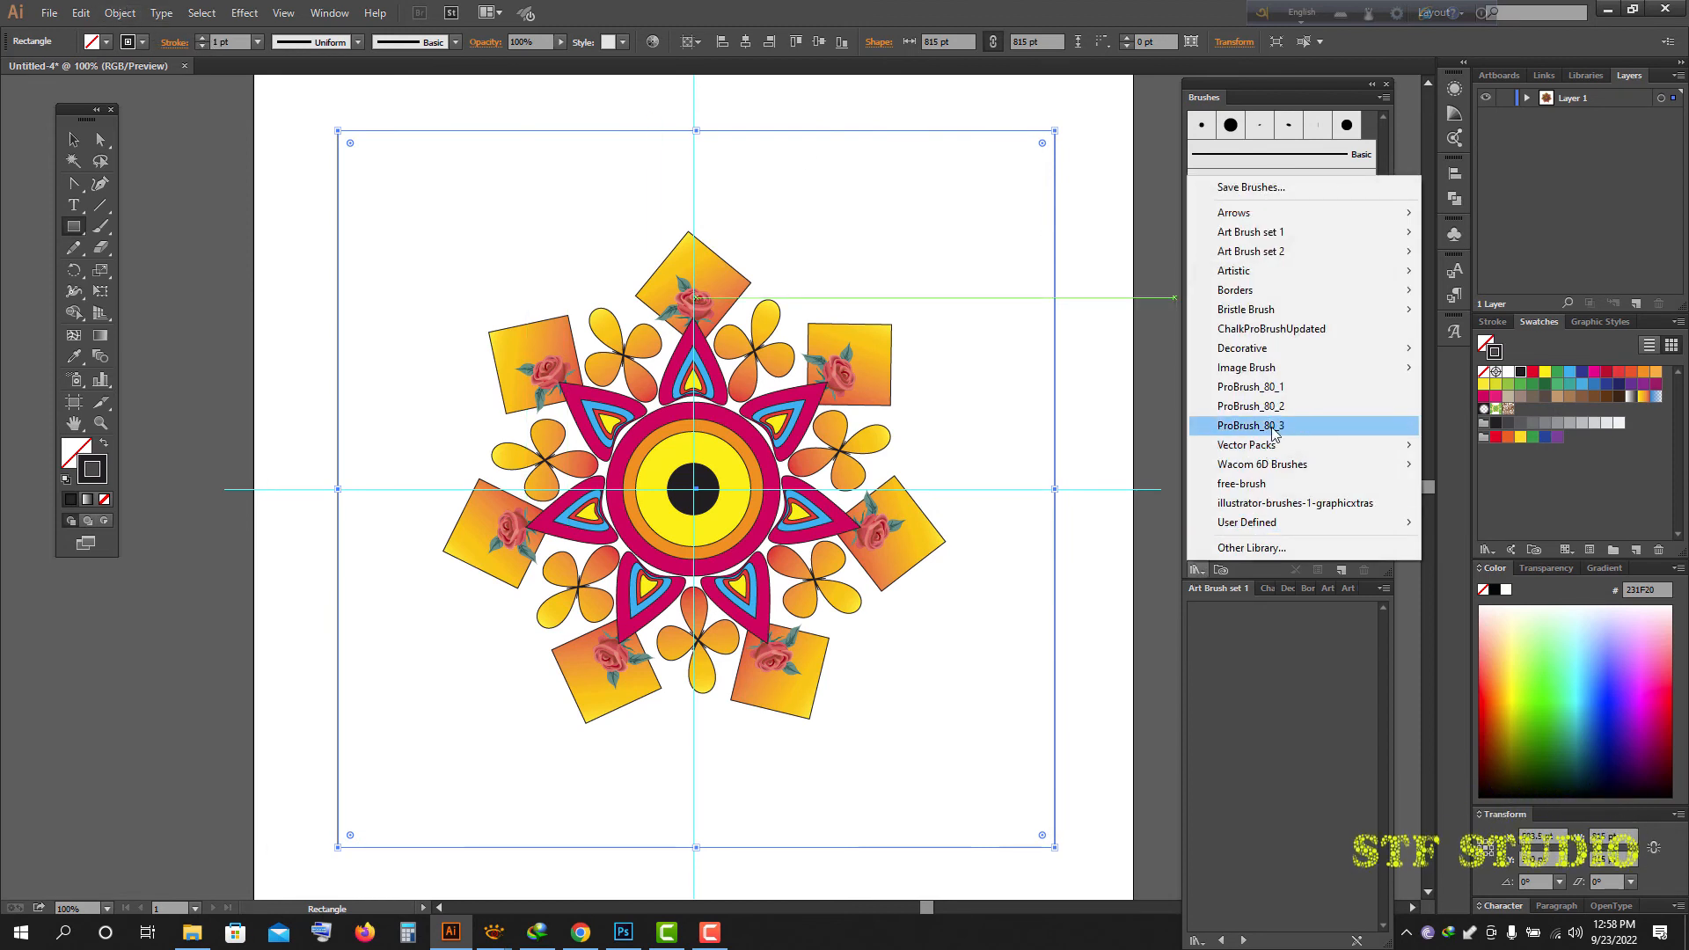
mouse_move(1292, 301)
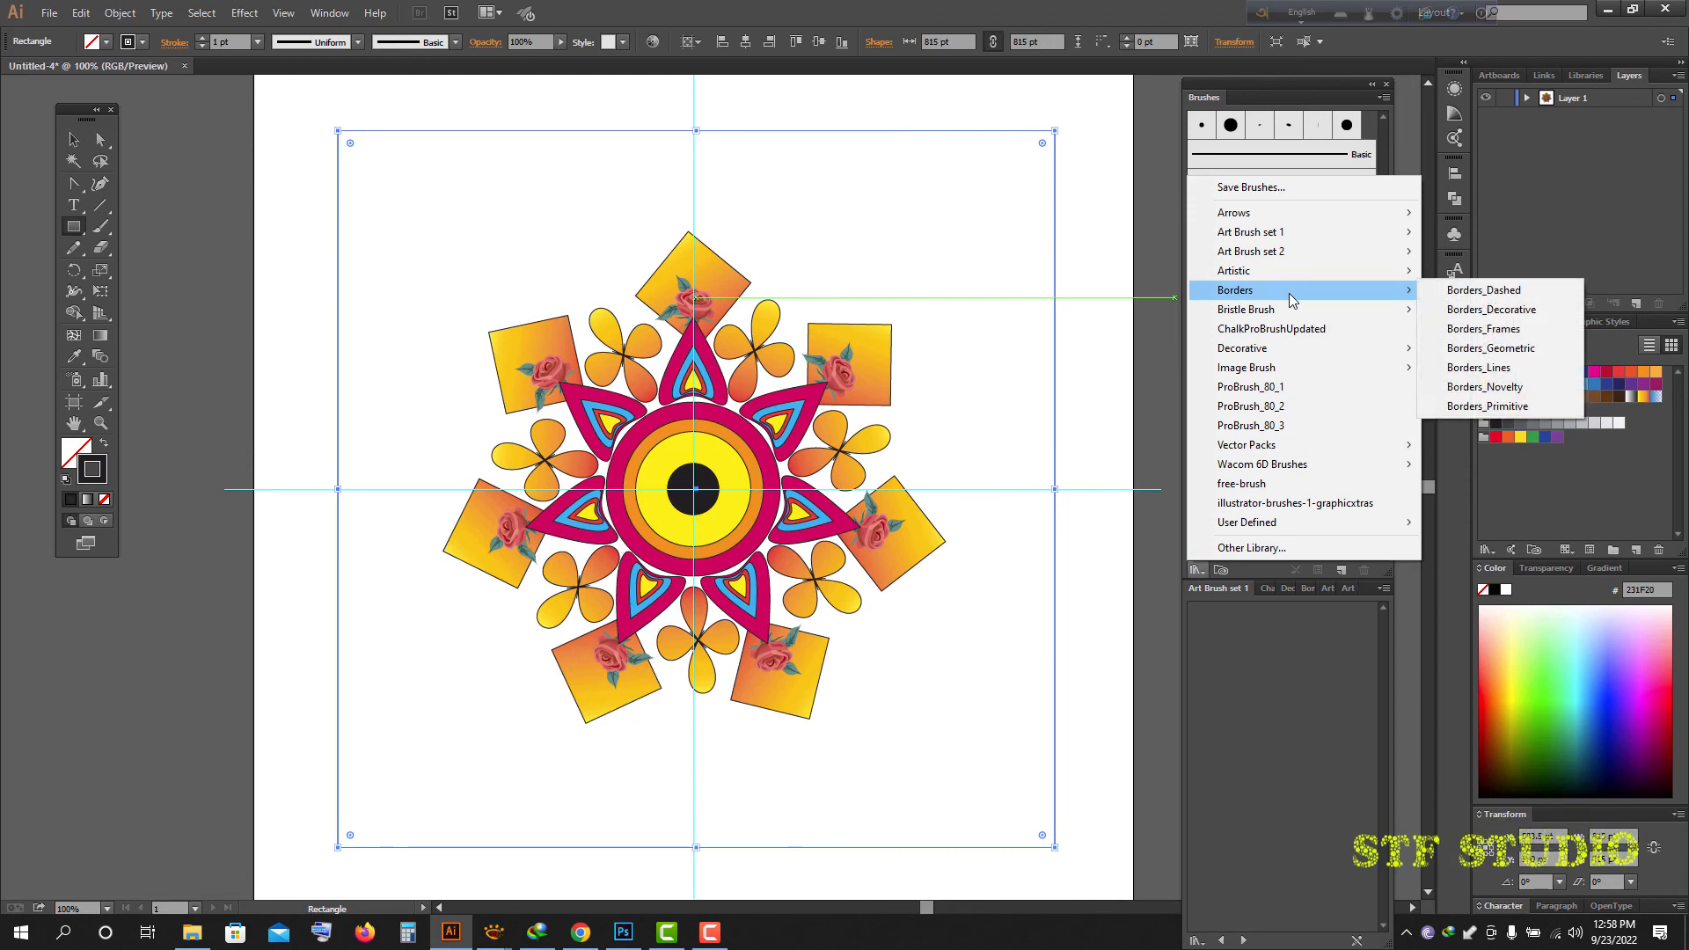
left_click(1504, 296)
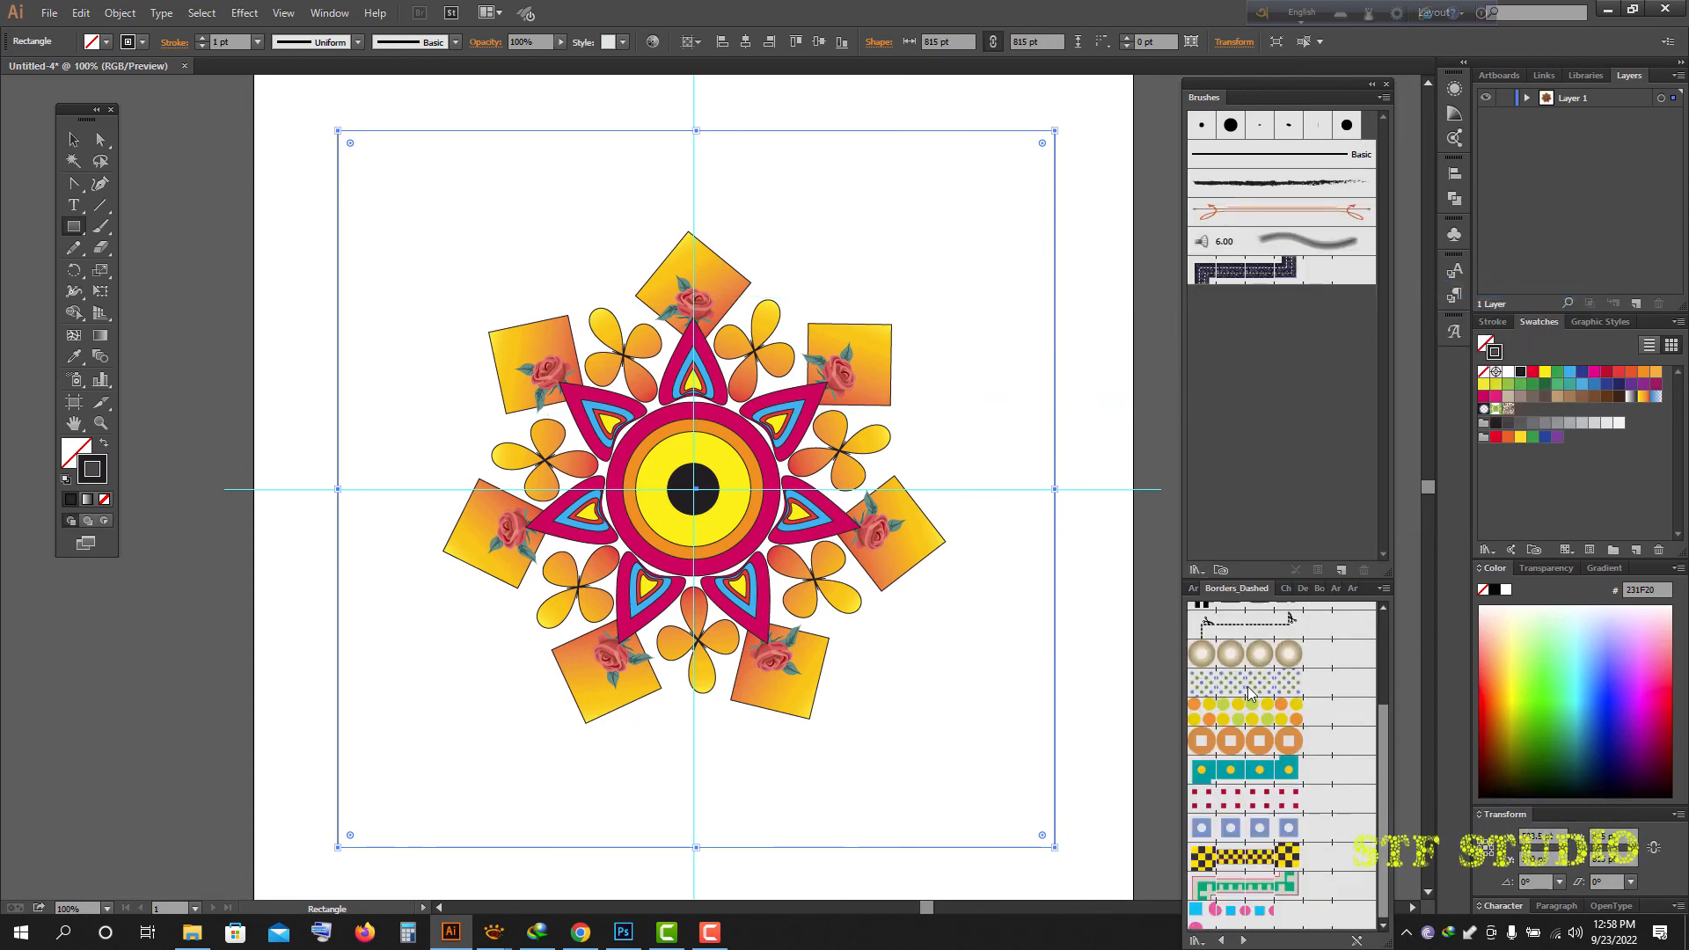
left_click(1230, 858)
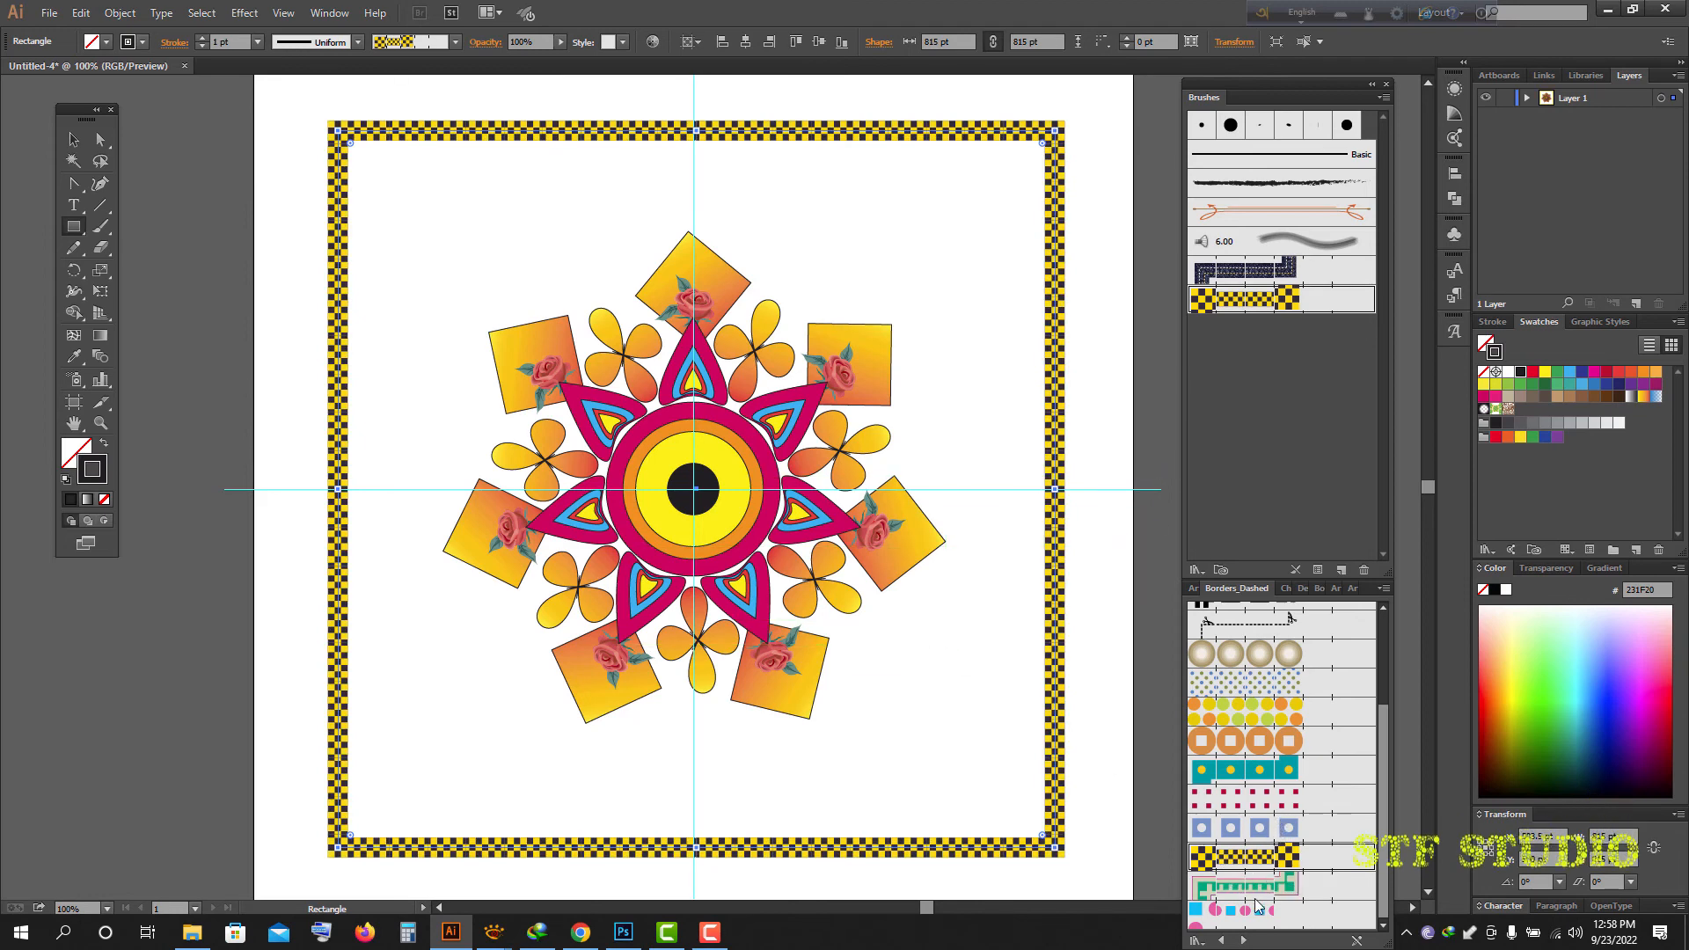
left_click(1249, 886)
scroll(1333, 814, "up", 3)
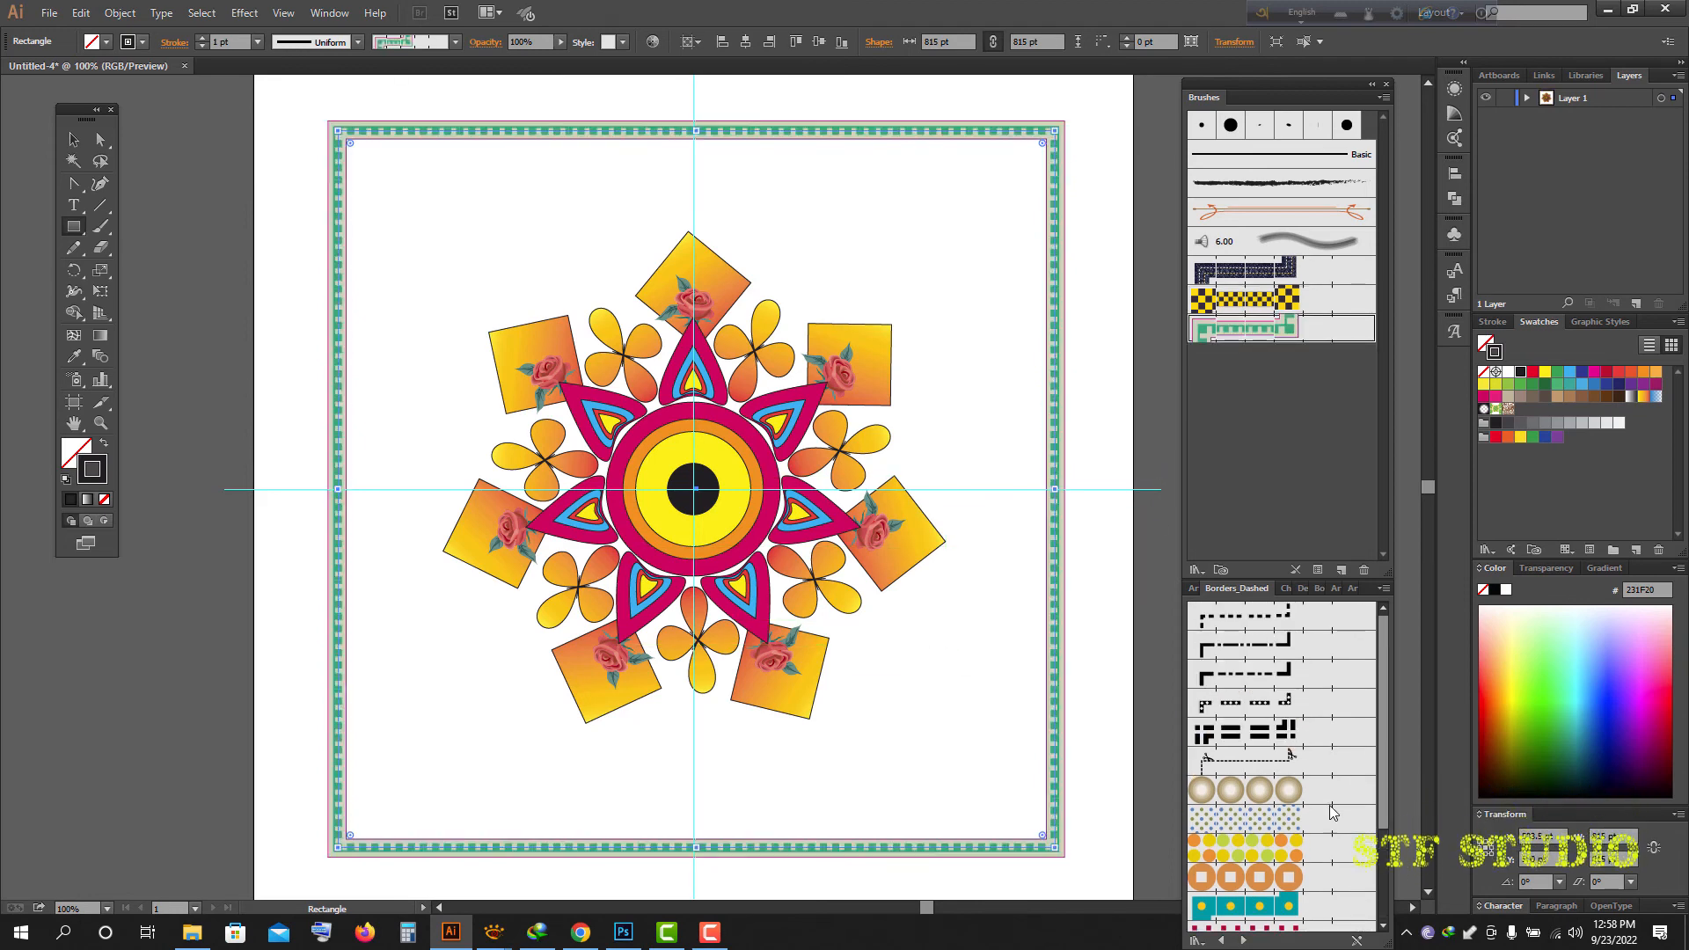
left_click(1267, 770)
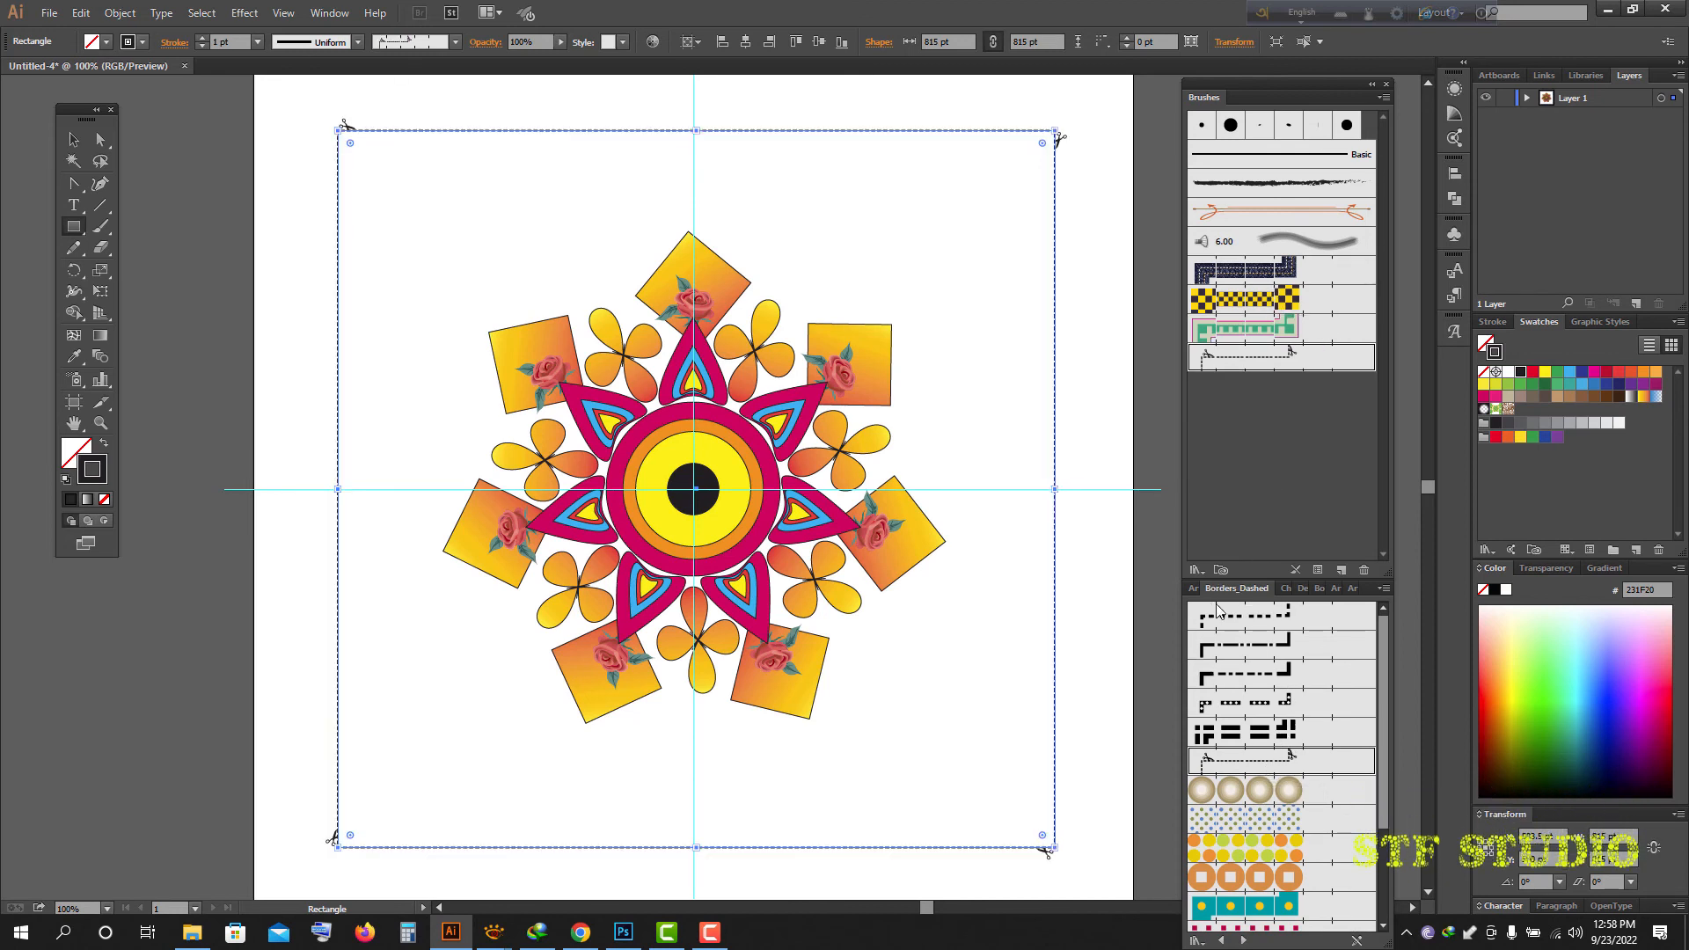
- Try several Borders_Geometric brushes on the square frame, settle on the orange diamond border, and deselect the frame
left_click(1196, 941)
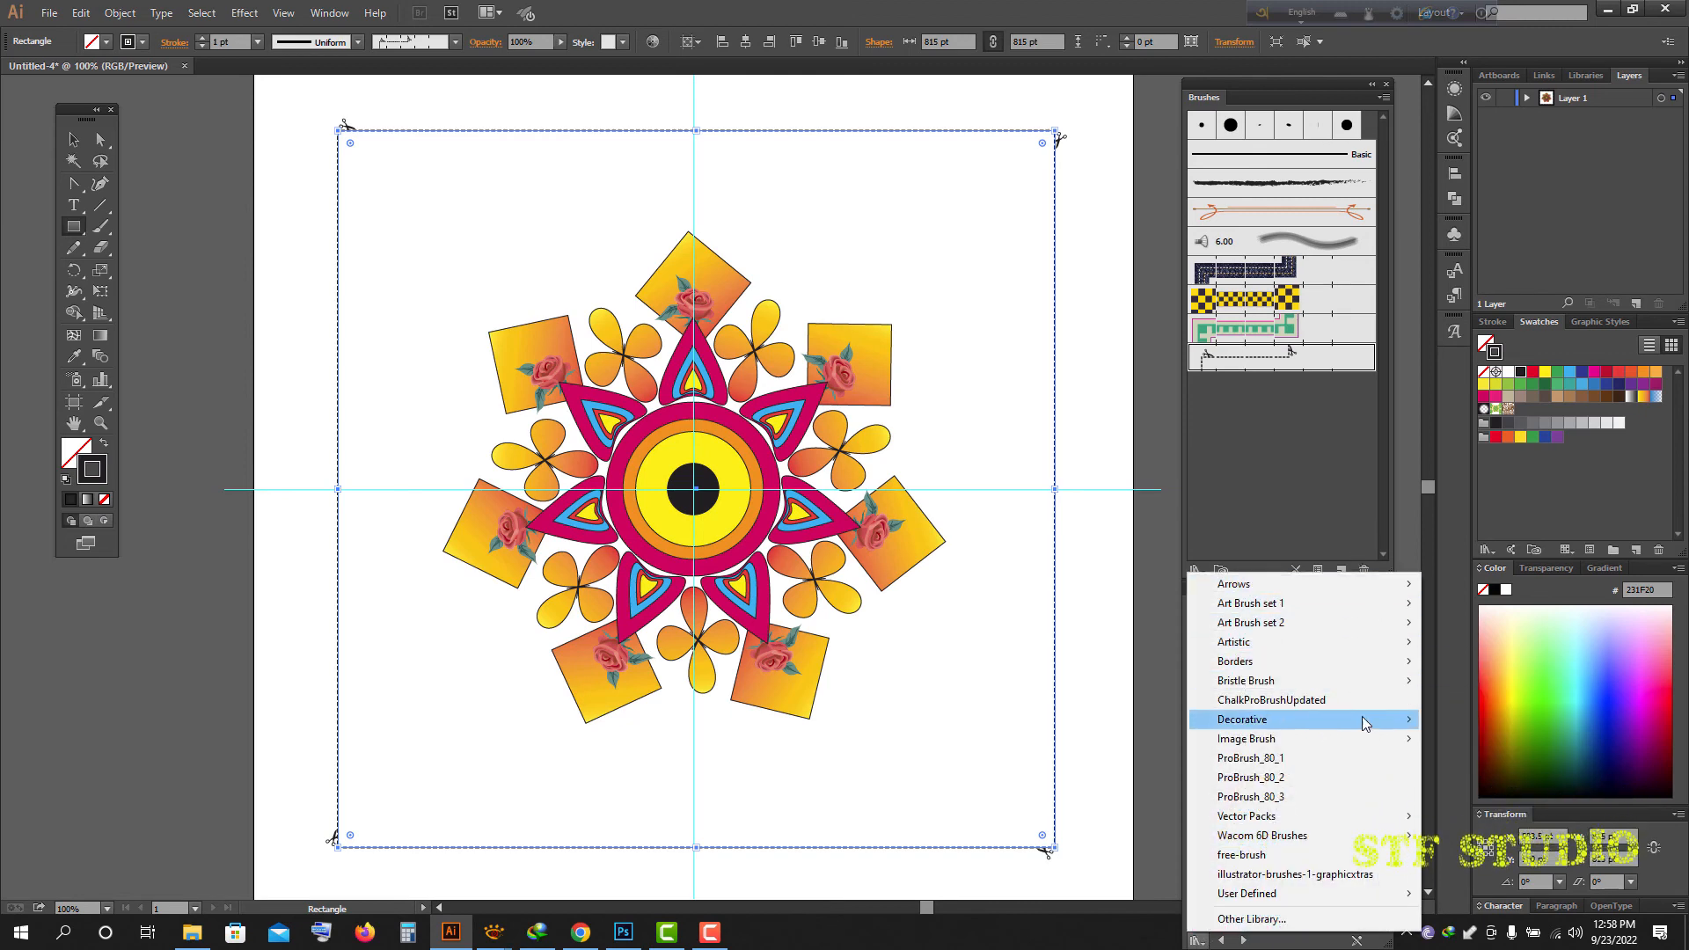
mouse_move(1322, 662)
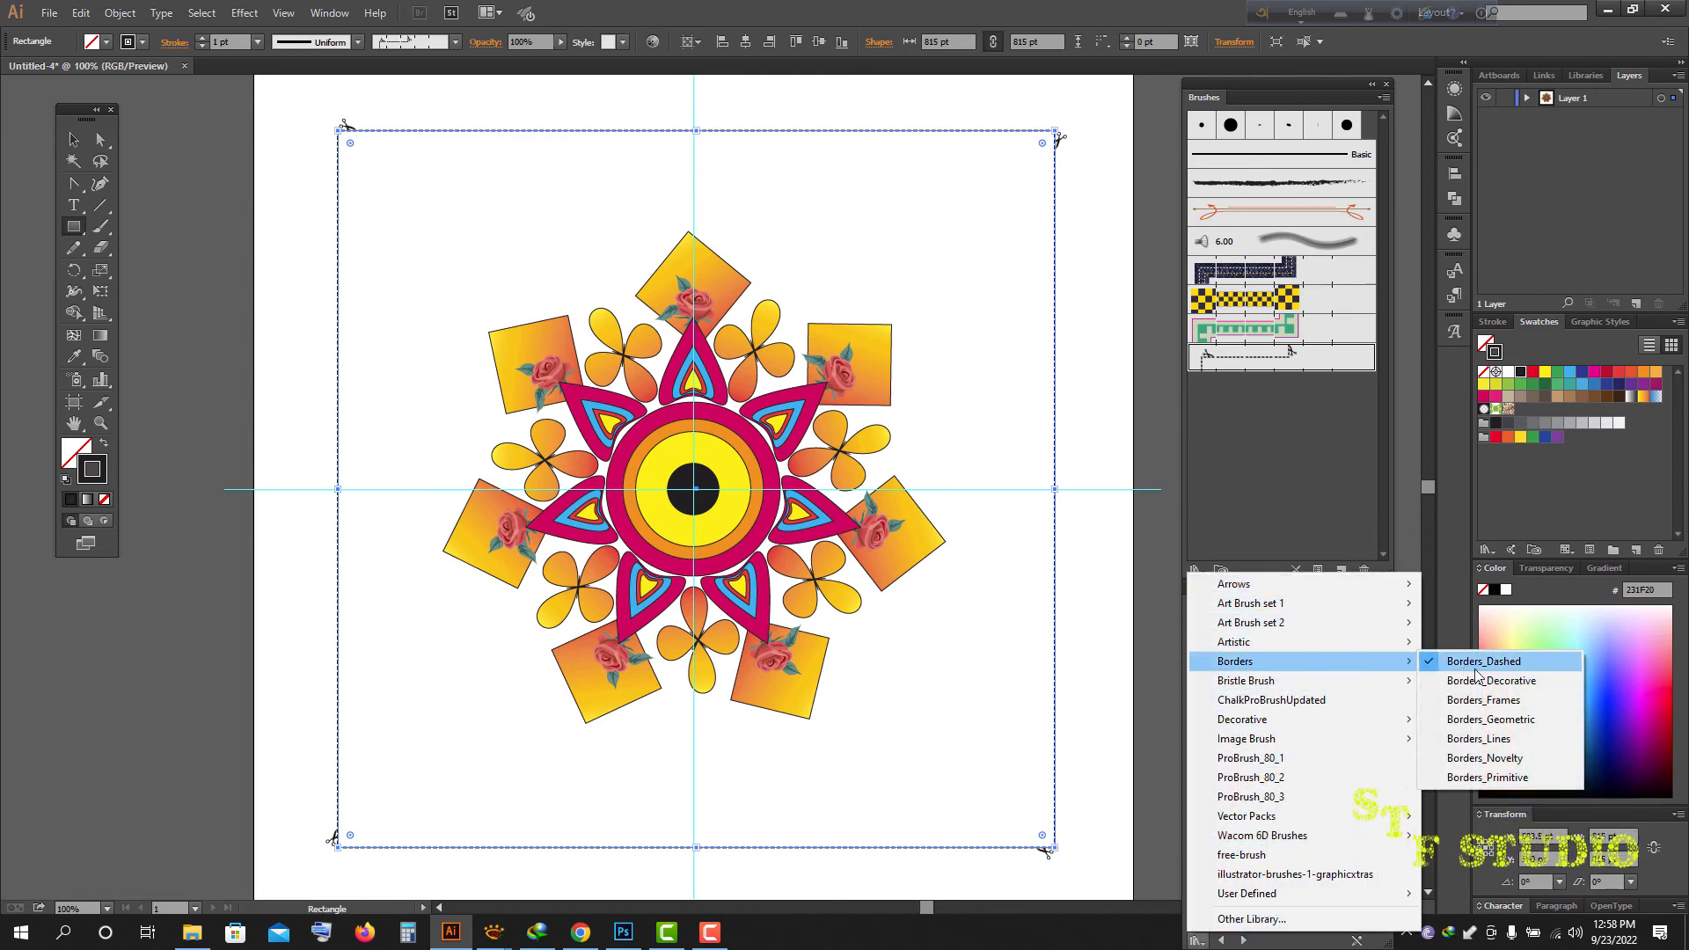
left_click(1506, 720)
scroll(1271, 761, "down", 3)
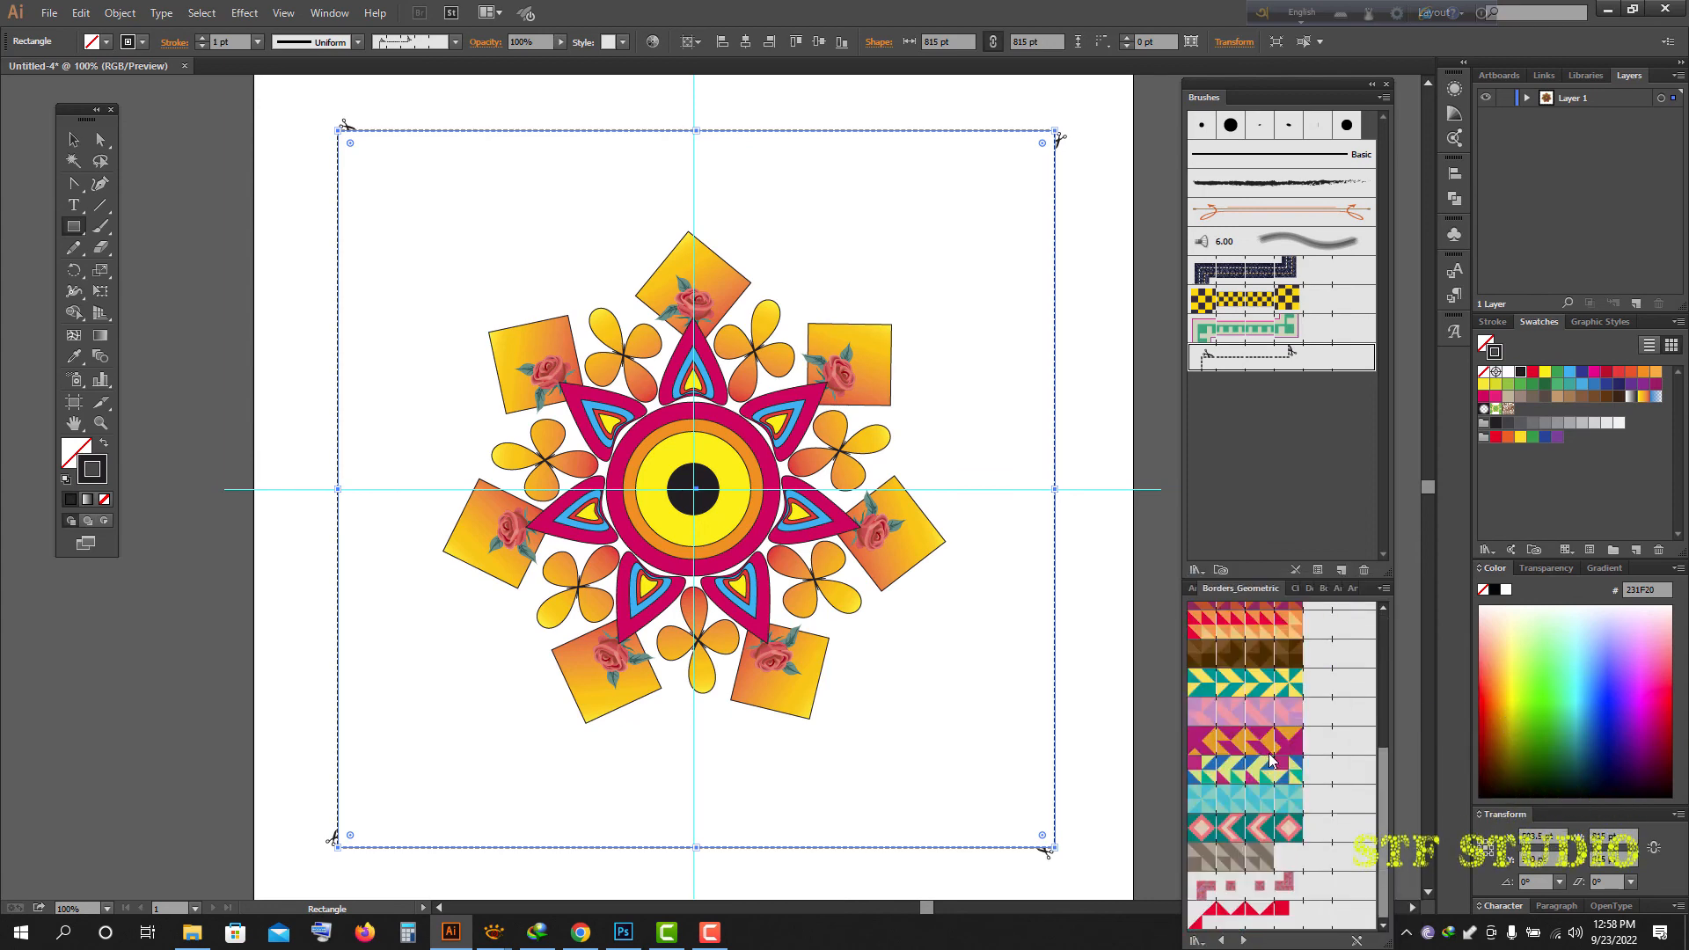
left_click(1267, 886)
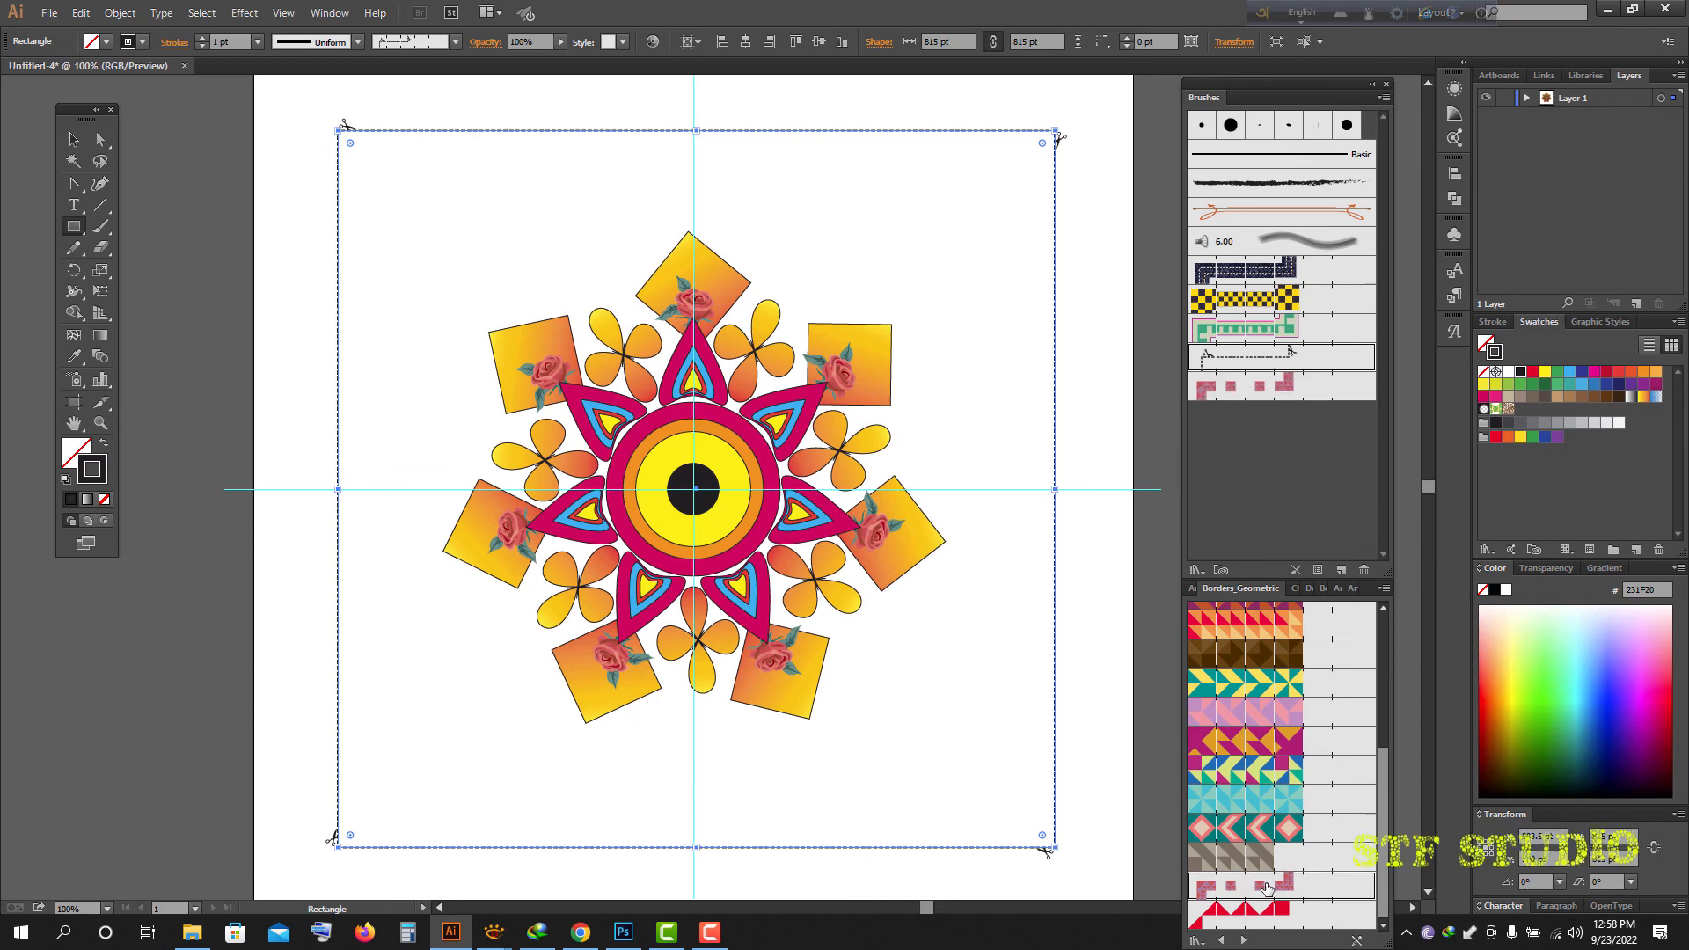
left_click(1256, 696)
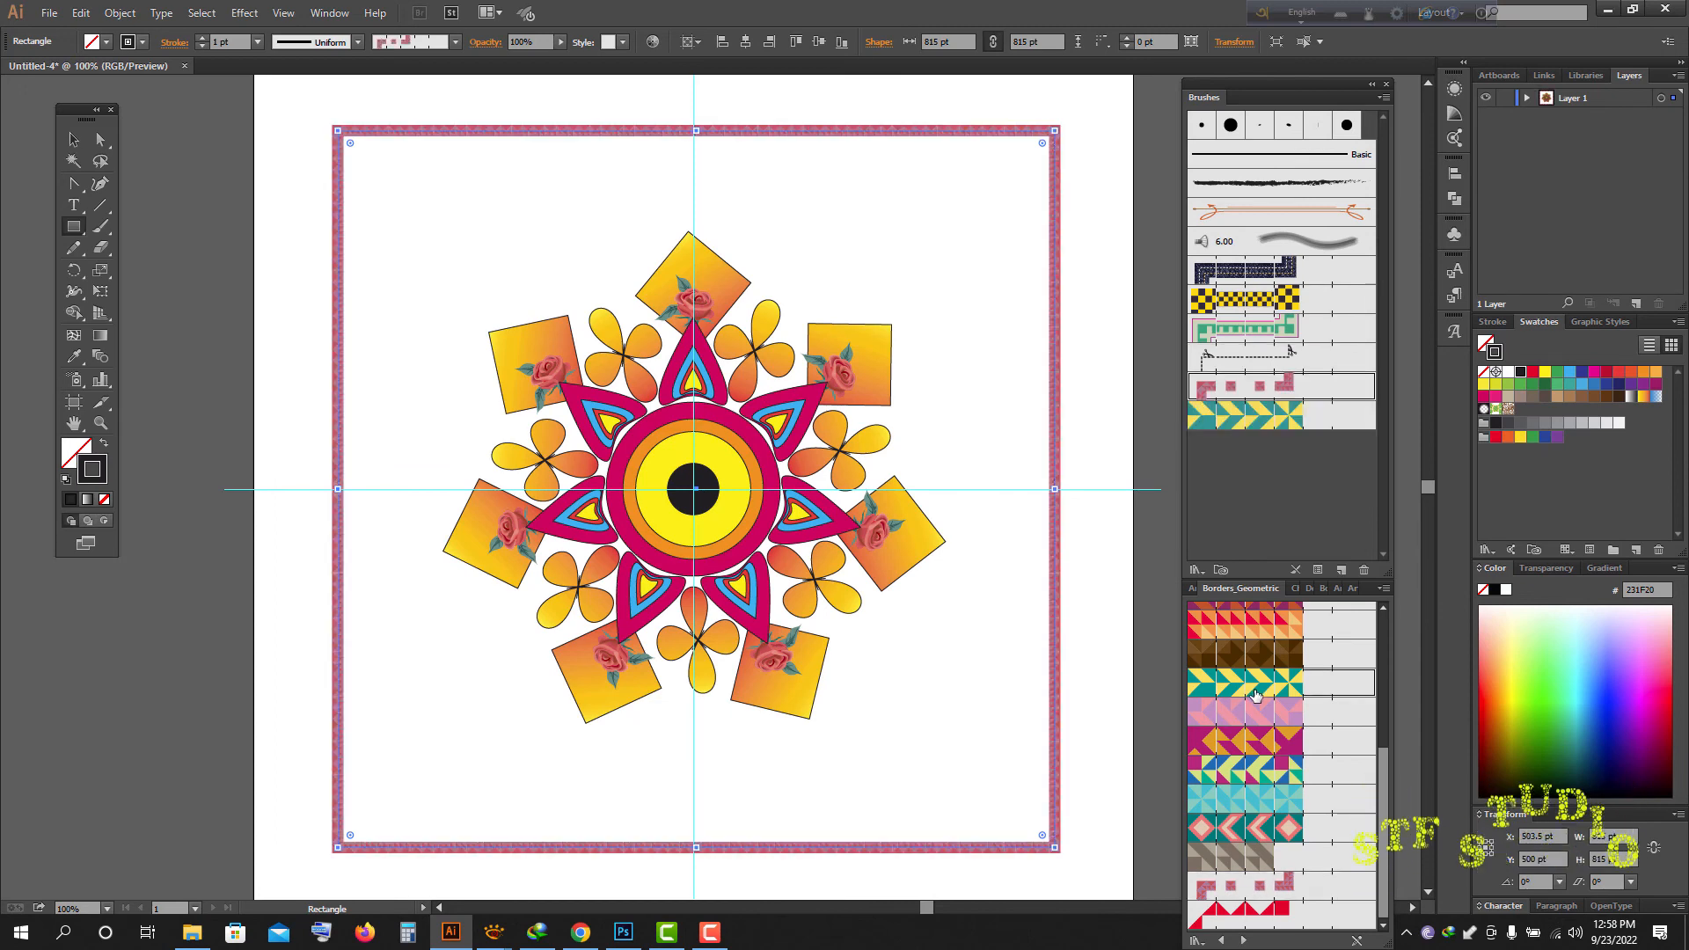
scroll(1212, 721, "up", 5)
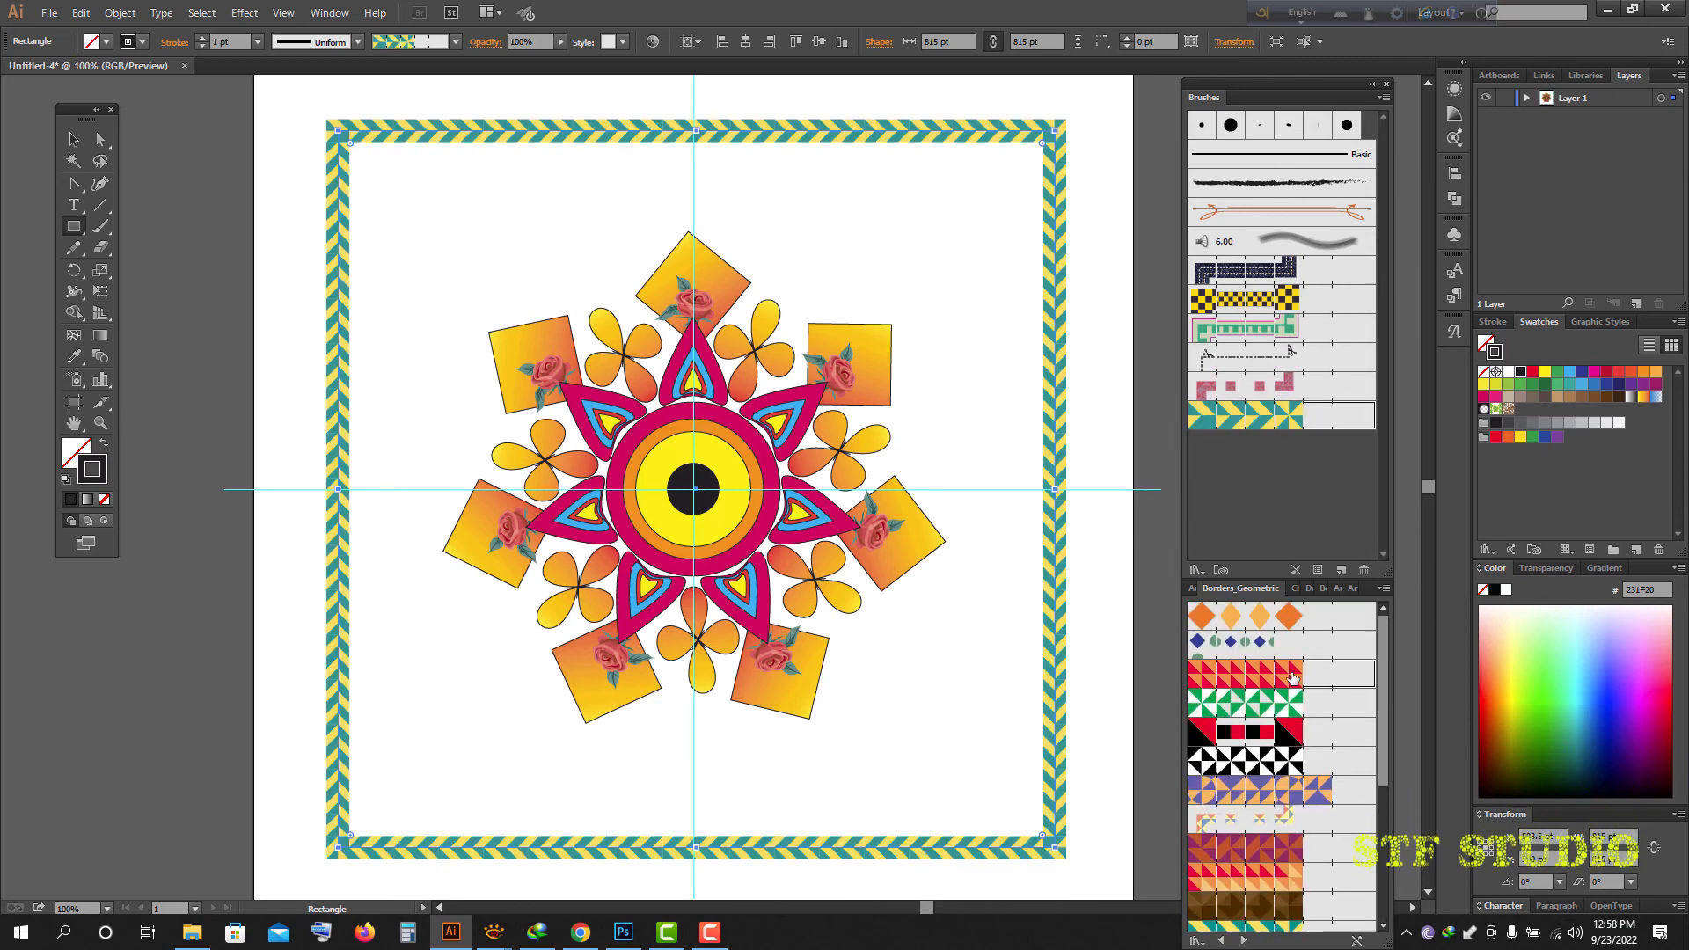
left_click(1267, 702)
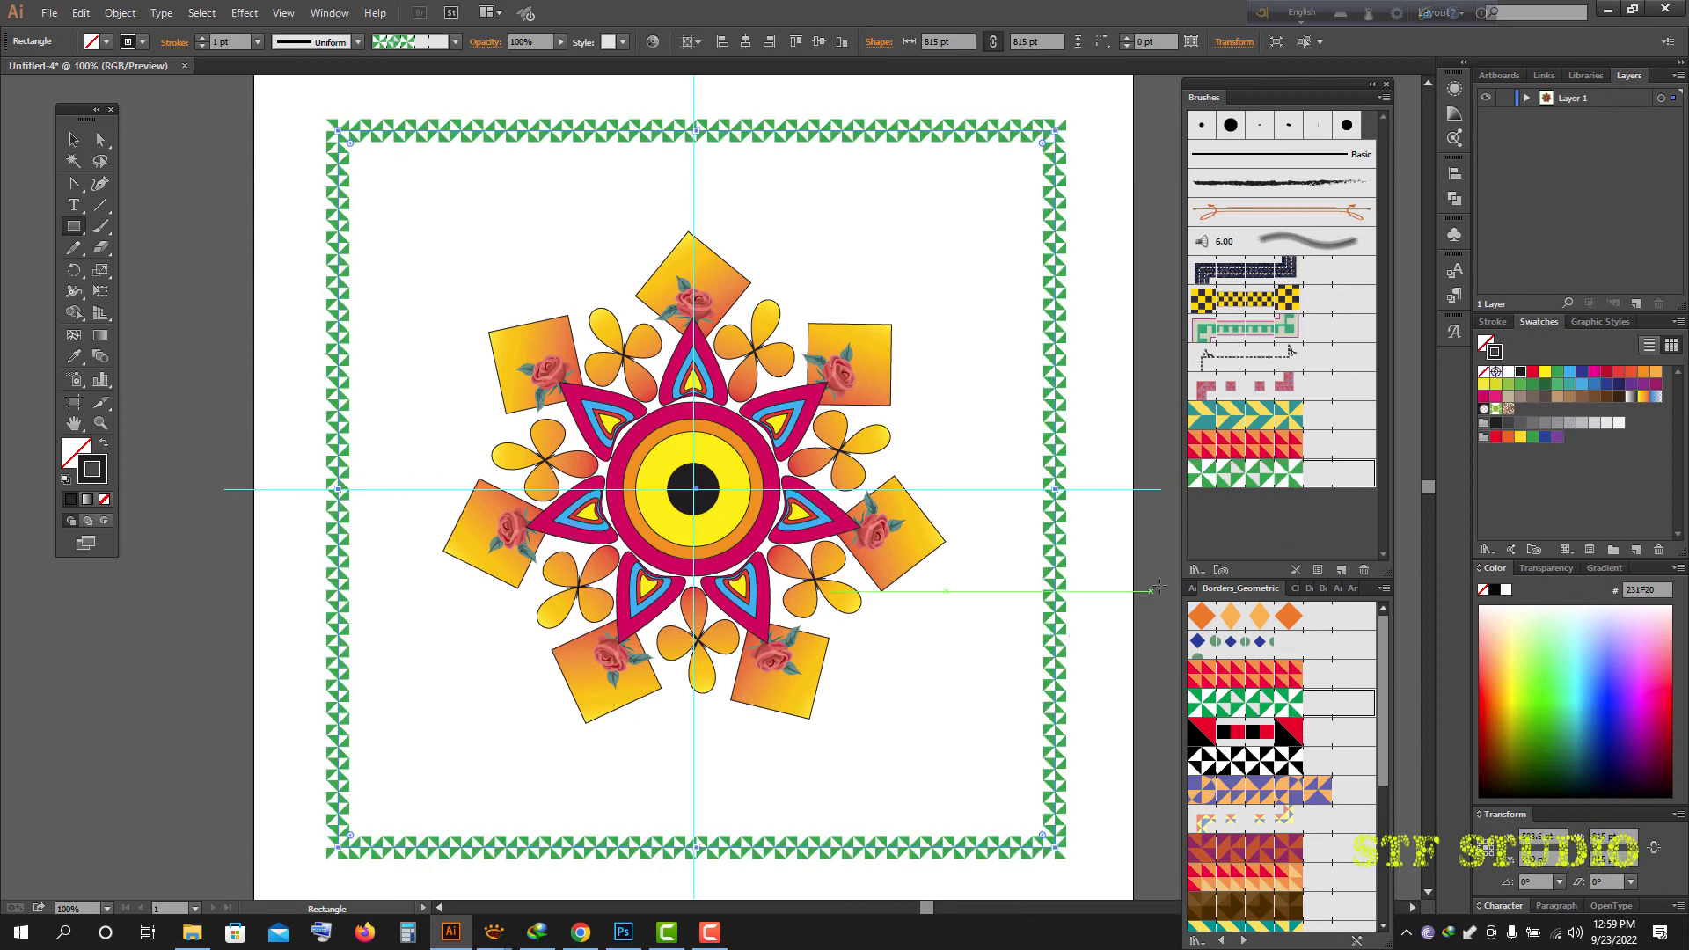
left_click(1256, 616)
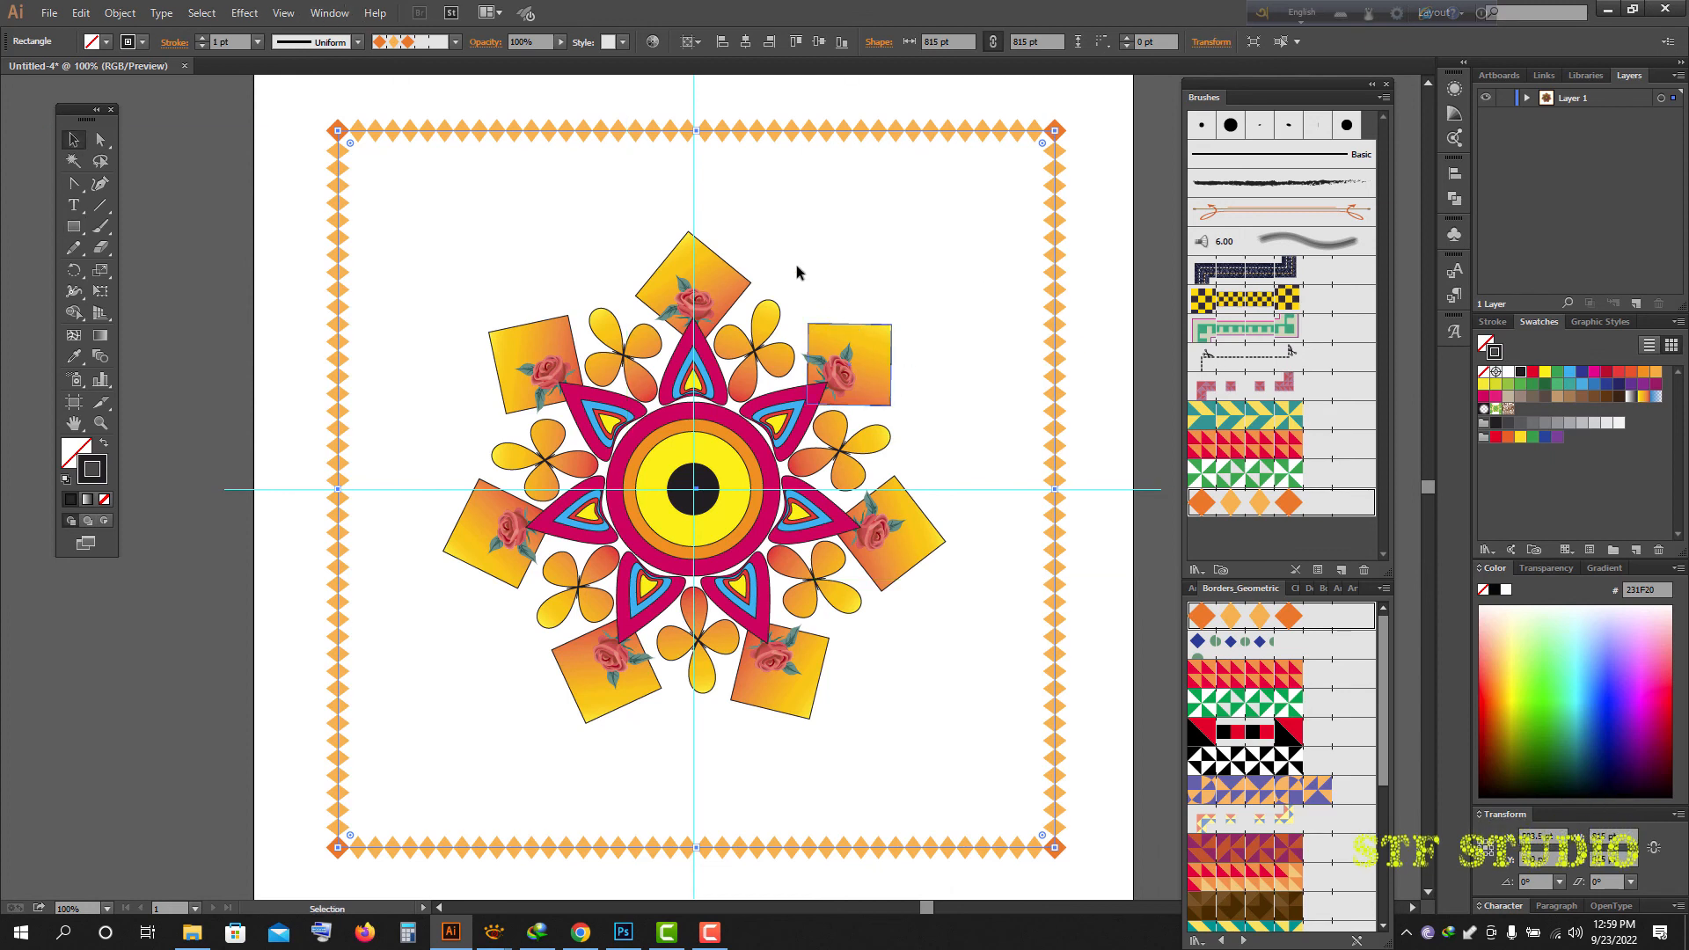
left_click(577, 256)
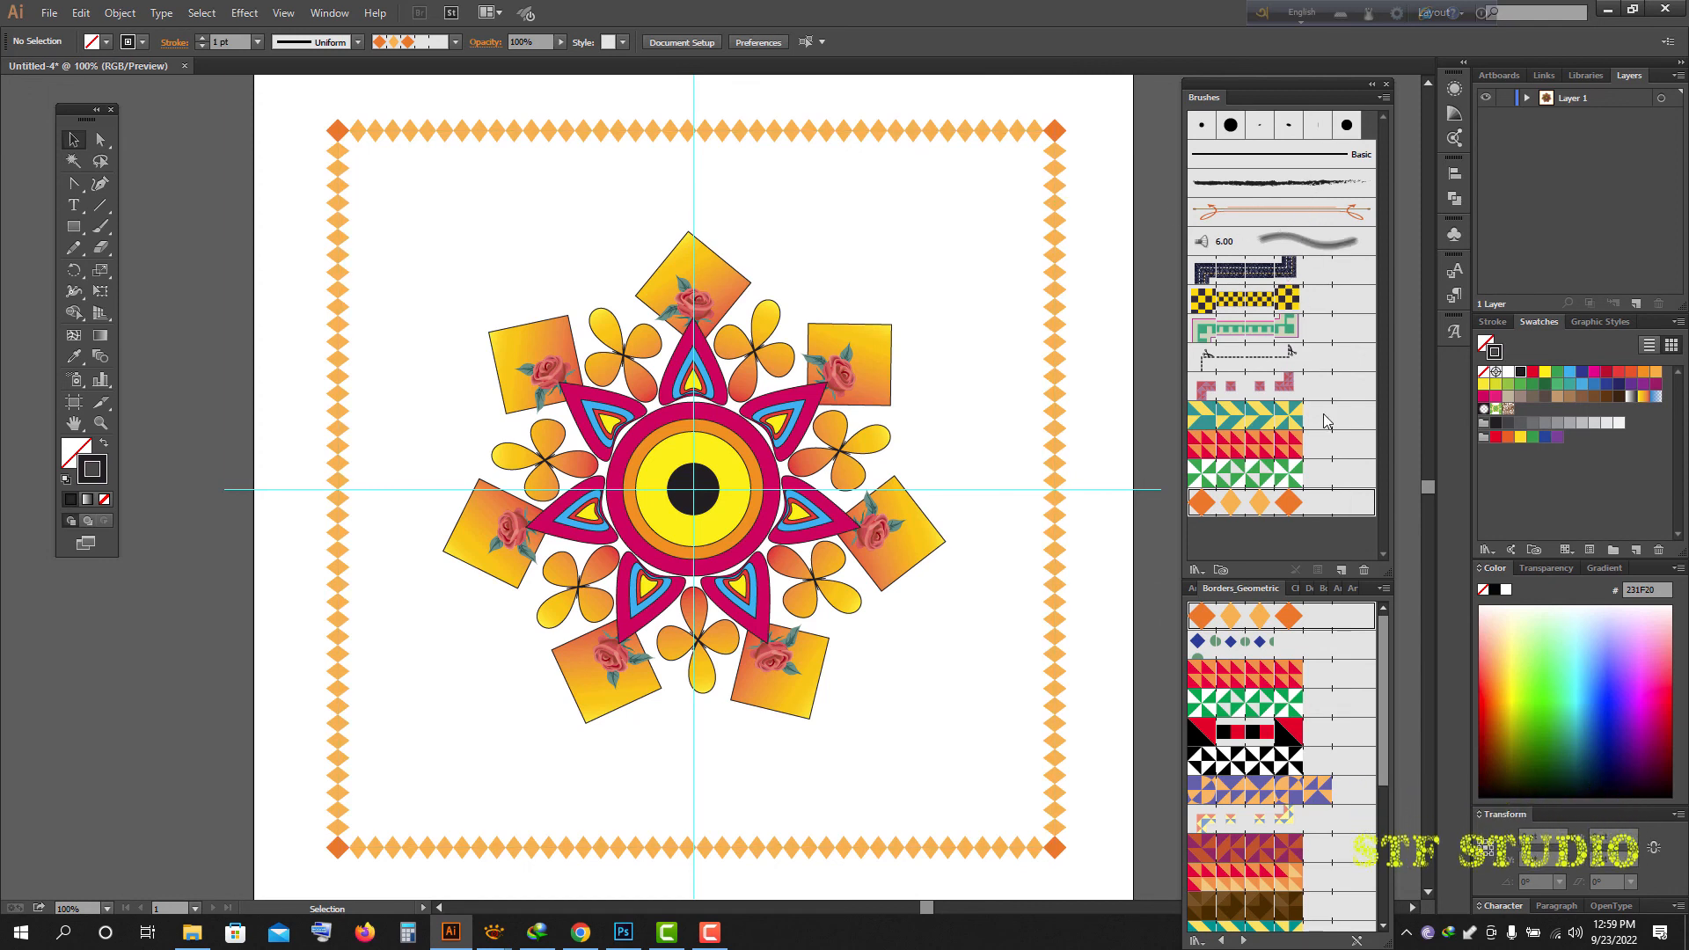
- From the Borders_Novelty library, apply the grass brush to the seven gradient rectangles and the brown leaf brush to the orange circle
left_click(1198, 570)
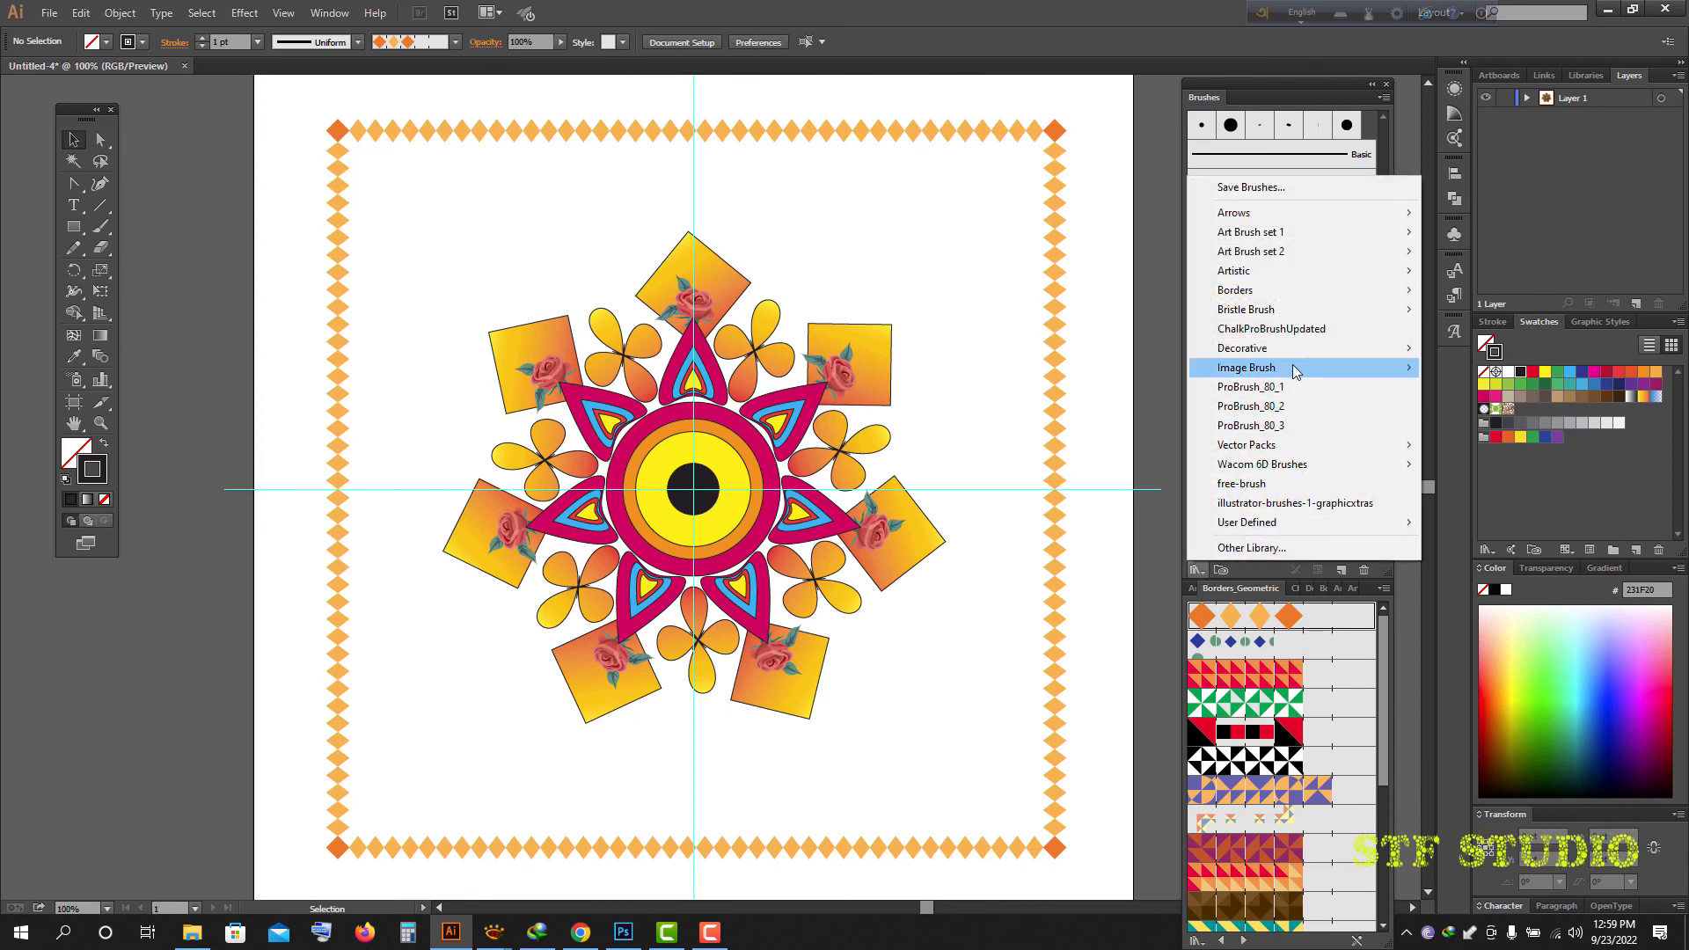
mouse_move(1295, 280)
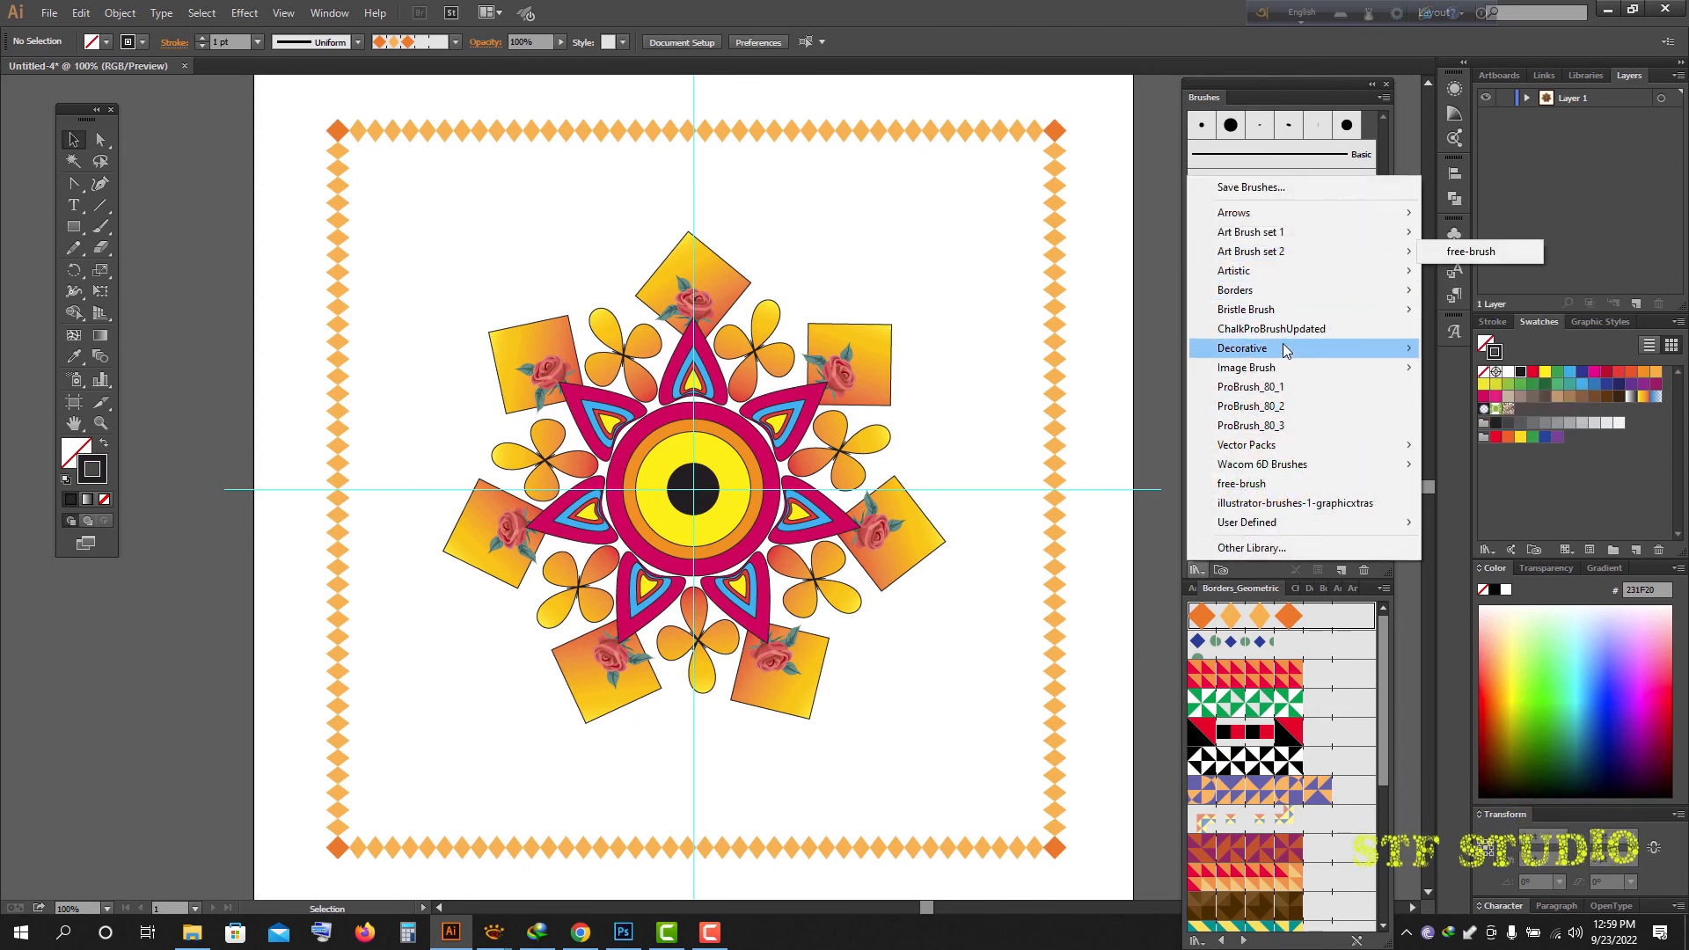
mouse_move(1294, 315)
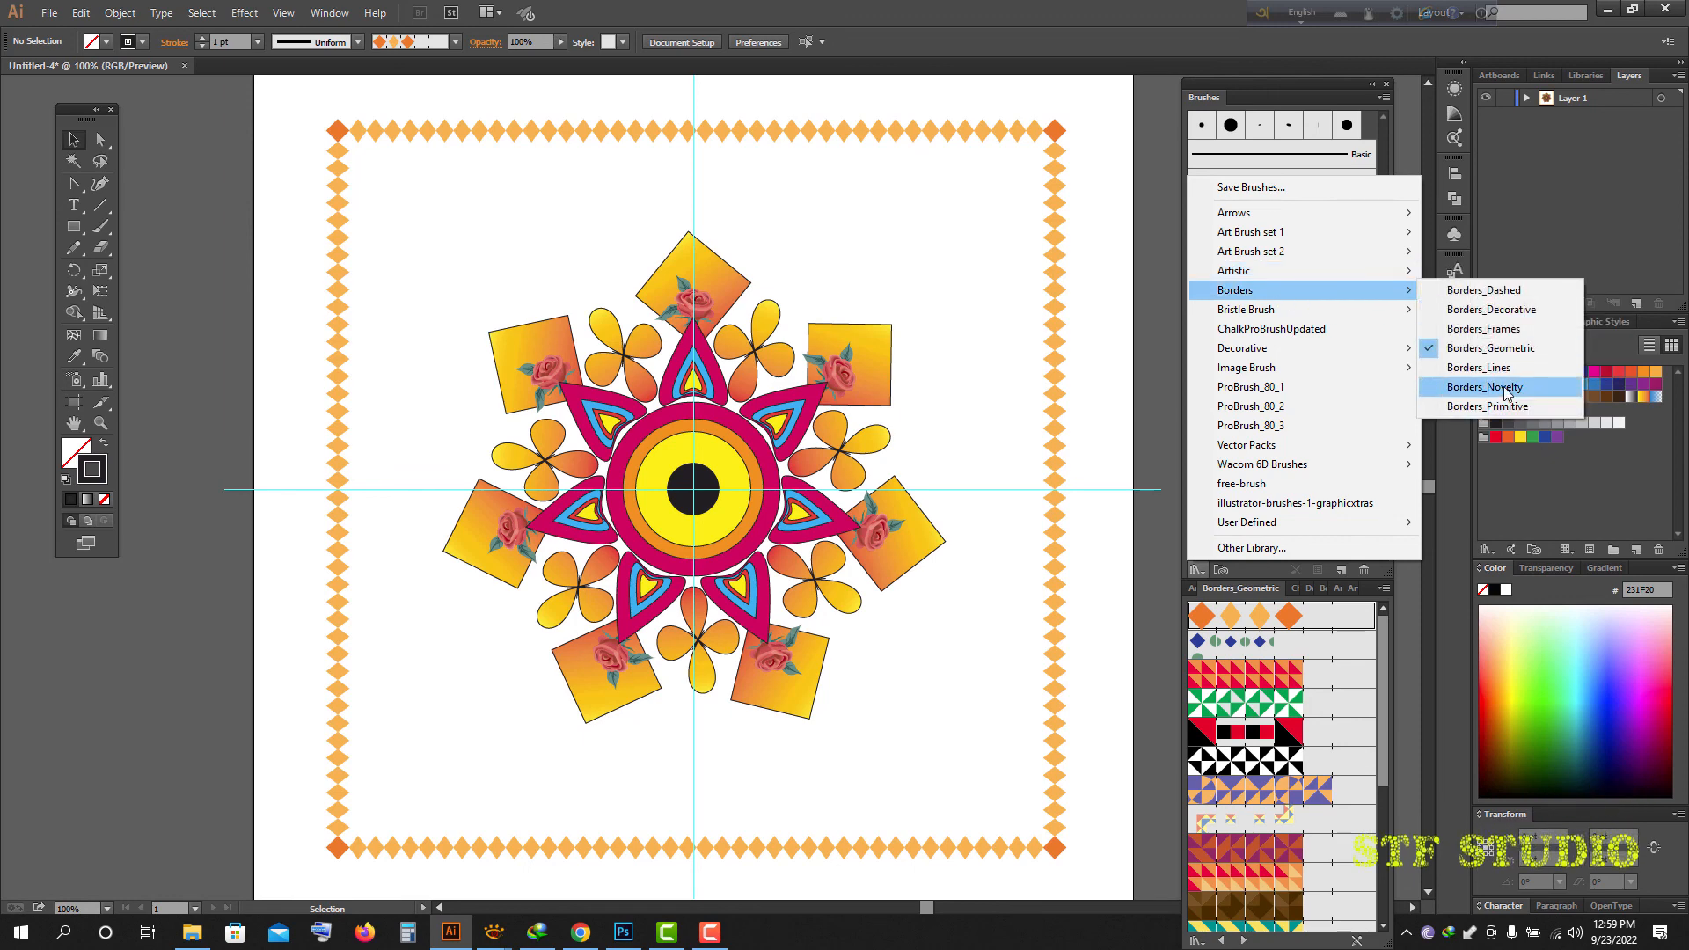
left_click(1506, 388)
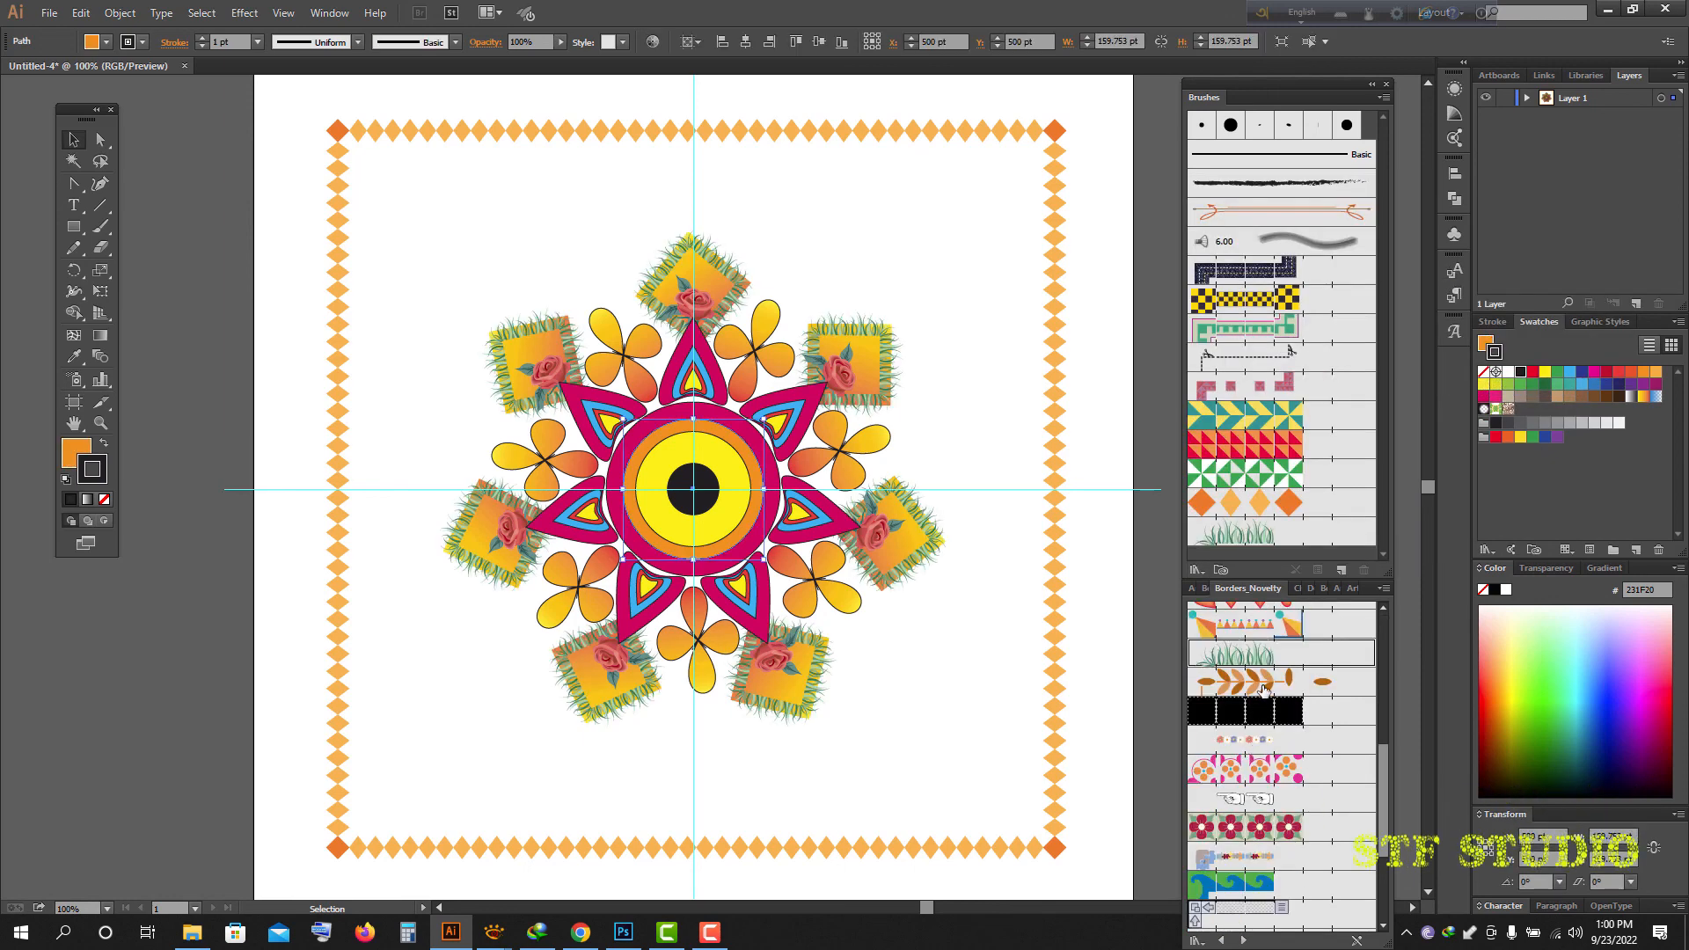
left_click(1263, 689)
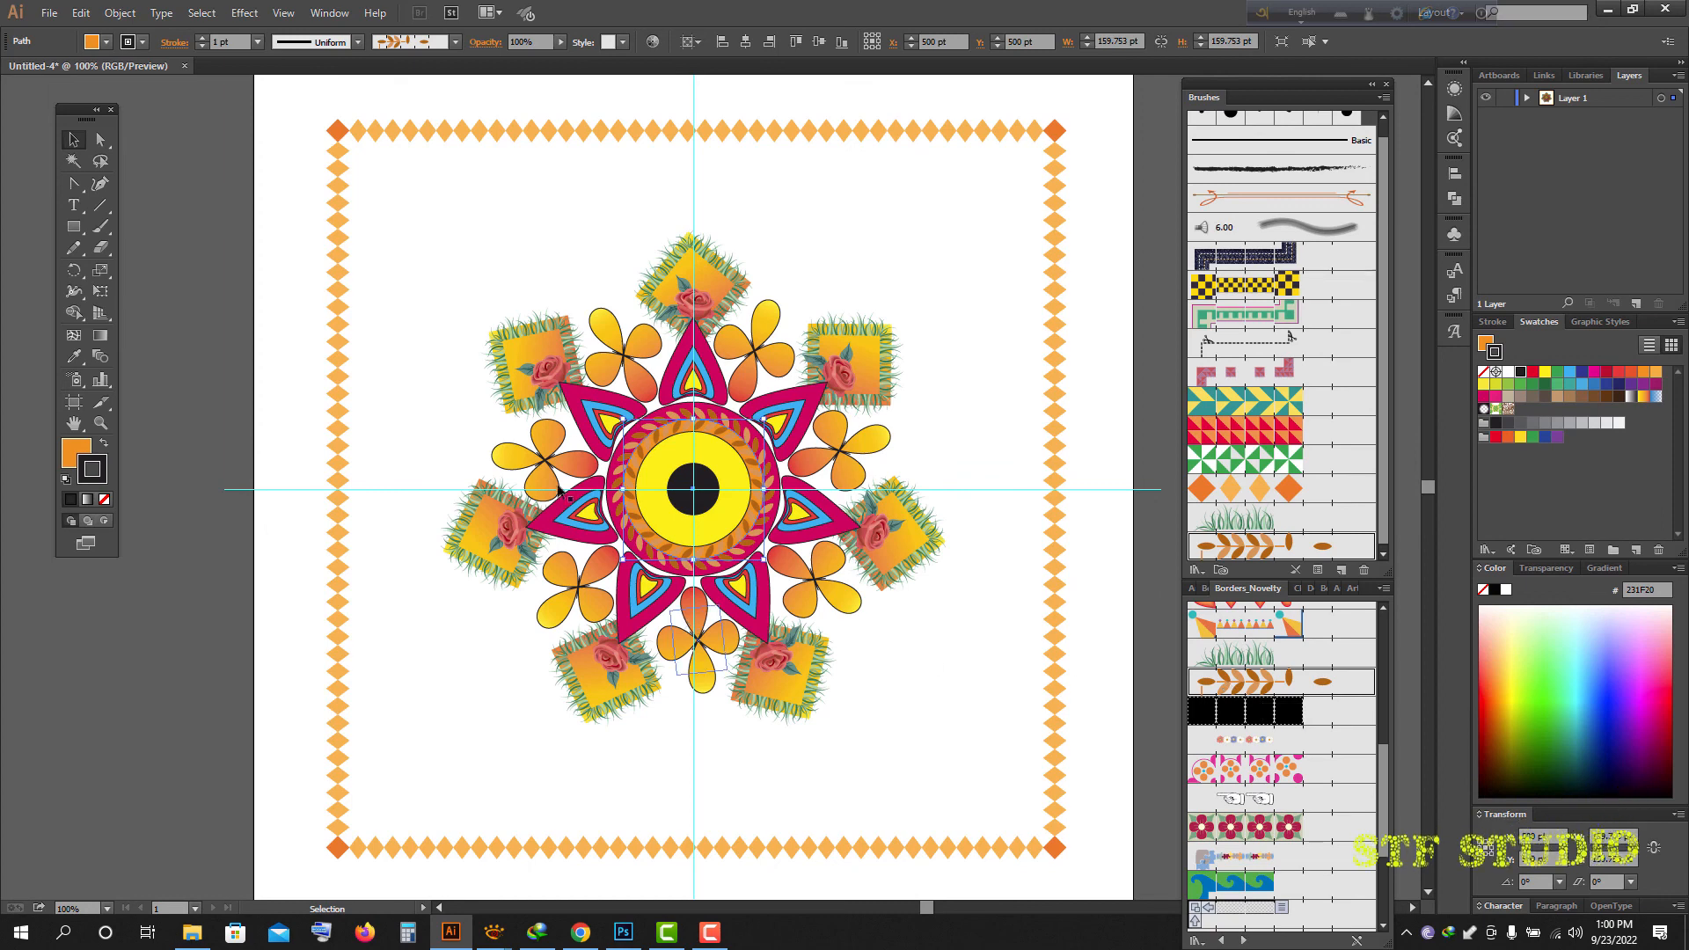
- Apply the red flower Borders_Novelty brush to the outer magenta circle's stroke, then deselect it
left_click(723, 415)
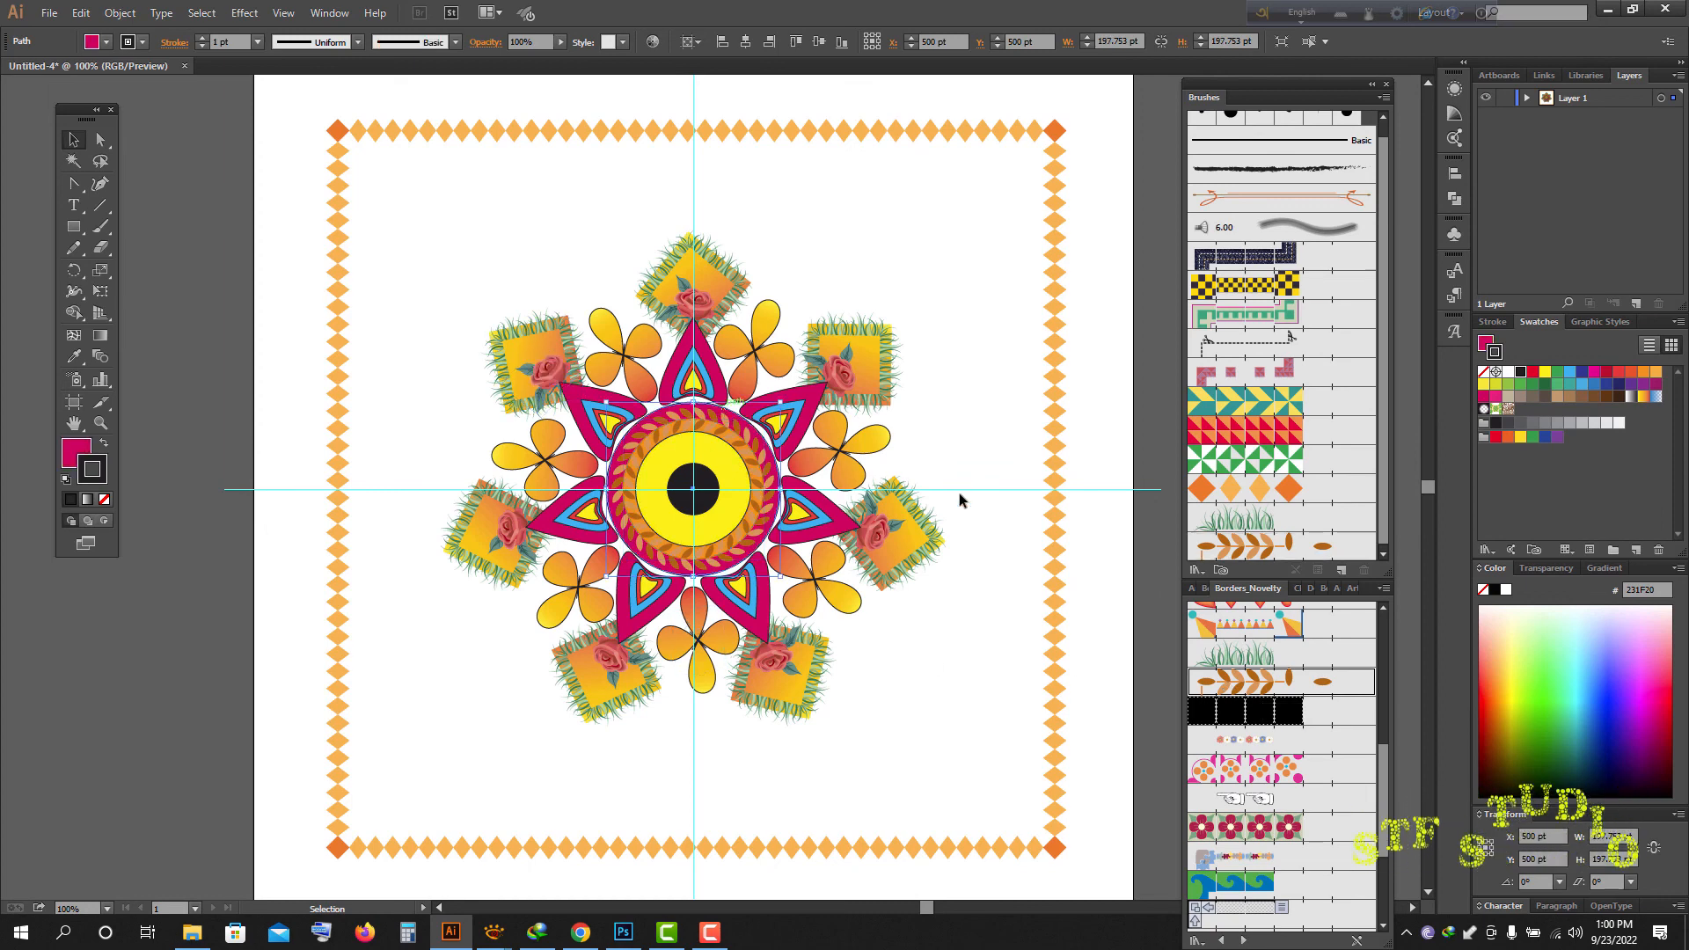
scroll(1260, 729, "down", 3)
left_click(1268, 653)
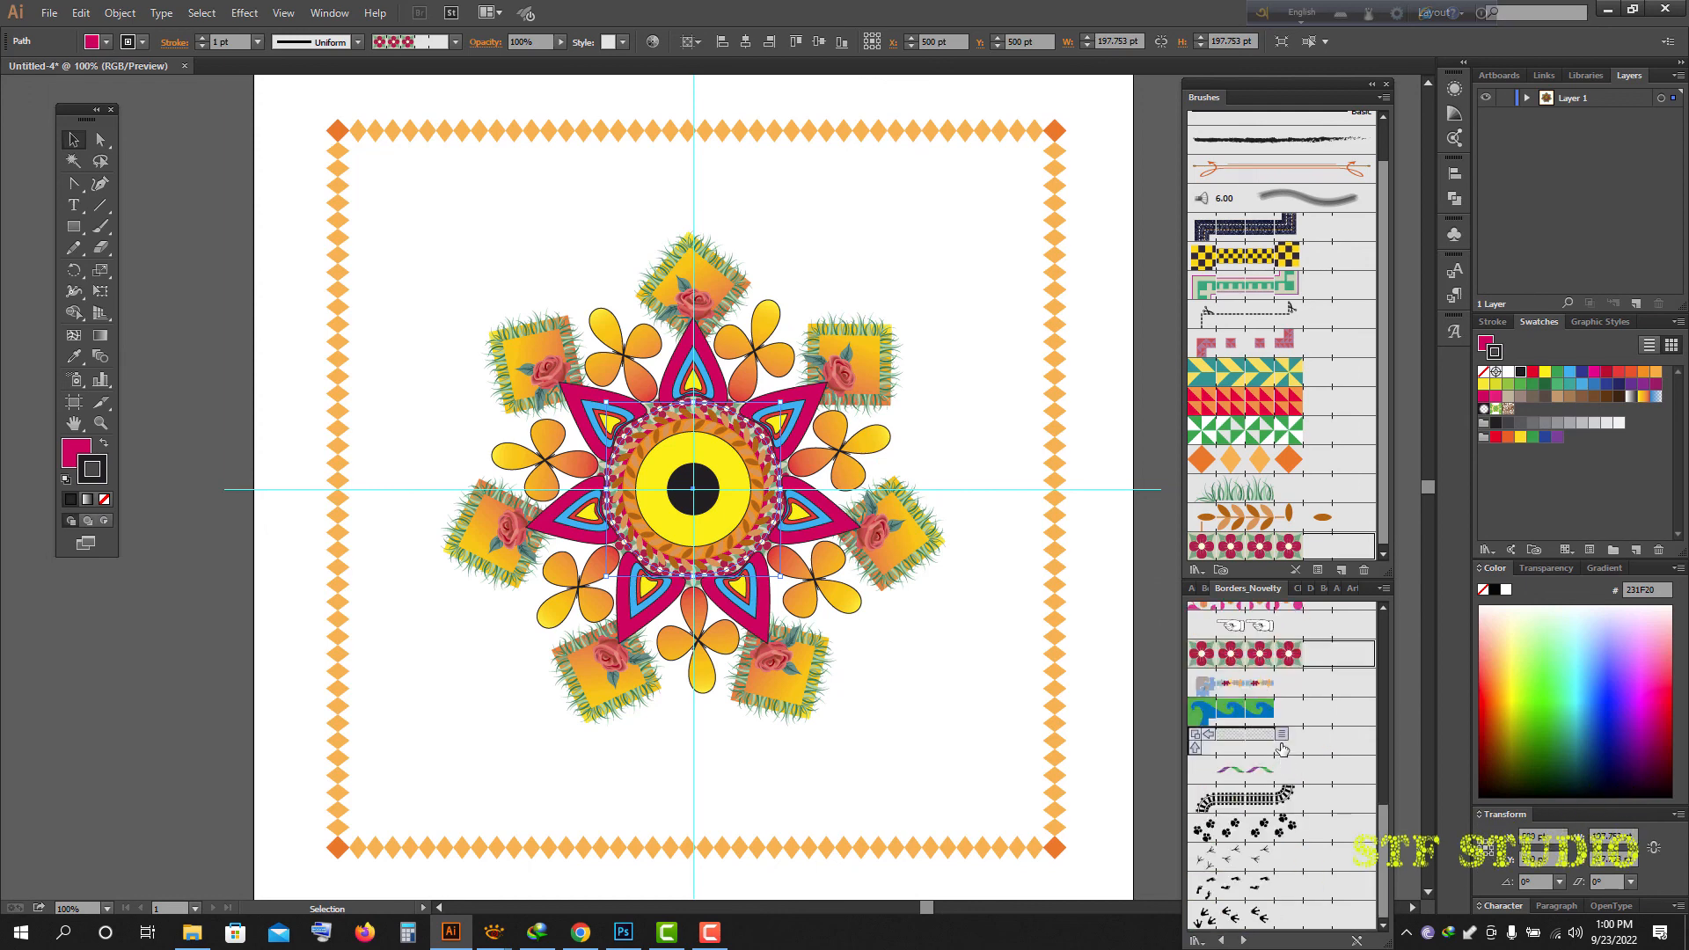
scroll(1282, 749, "up", 10)
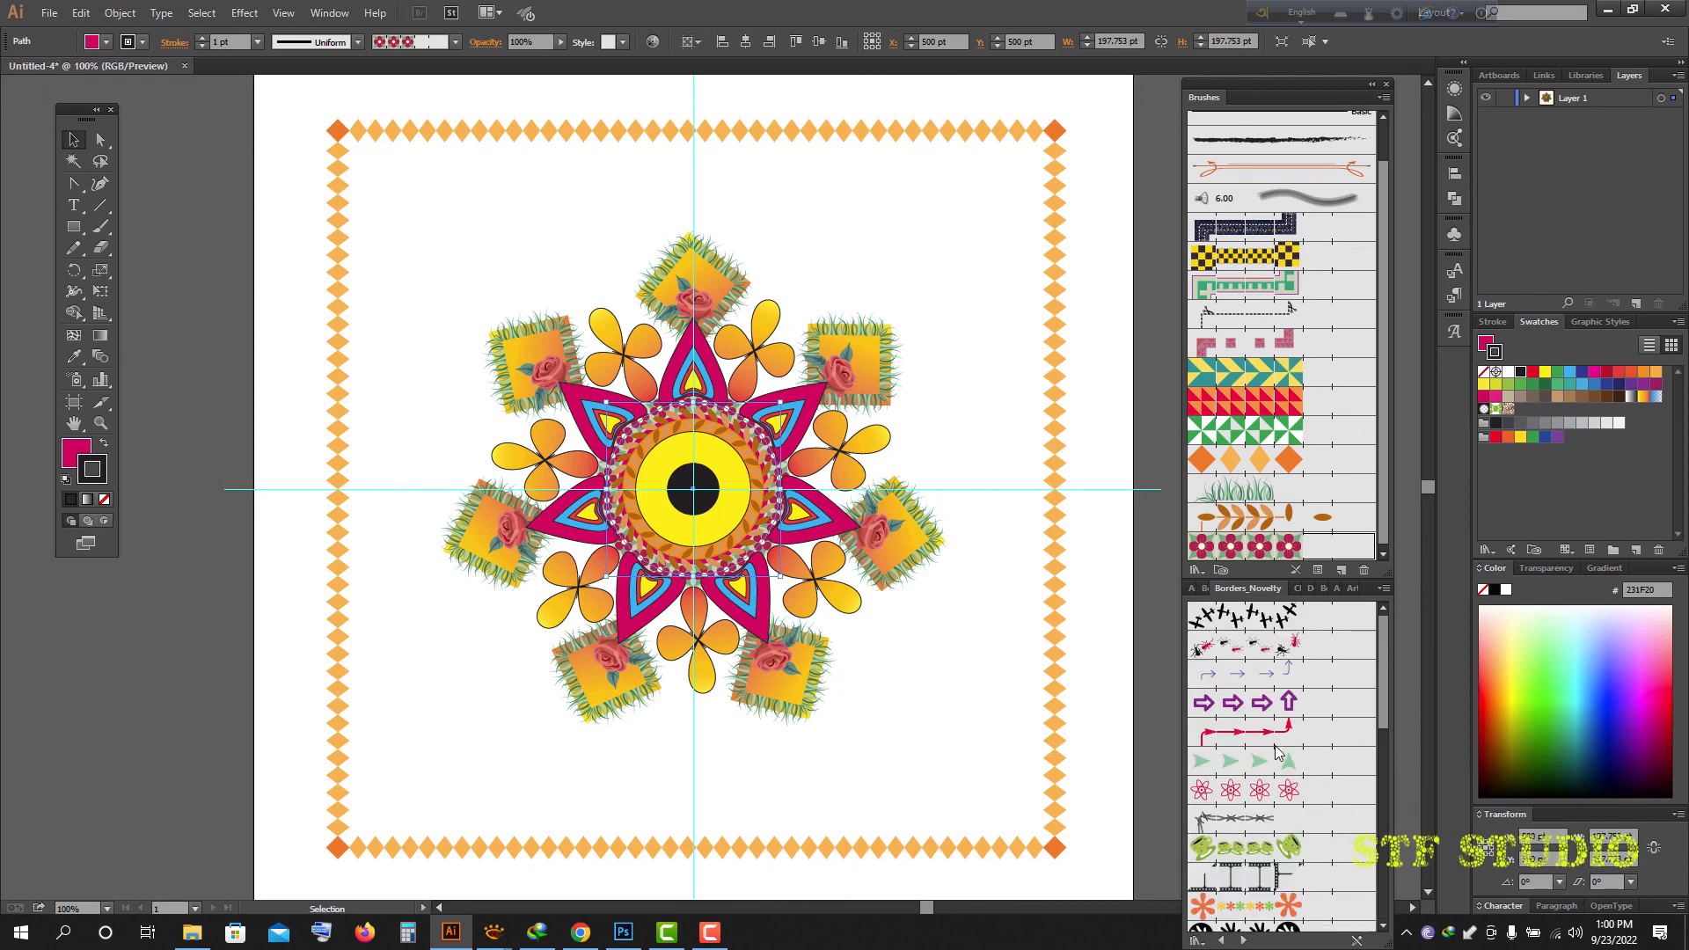
scroll(1278, 752, "down", 5)
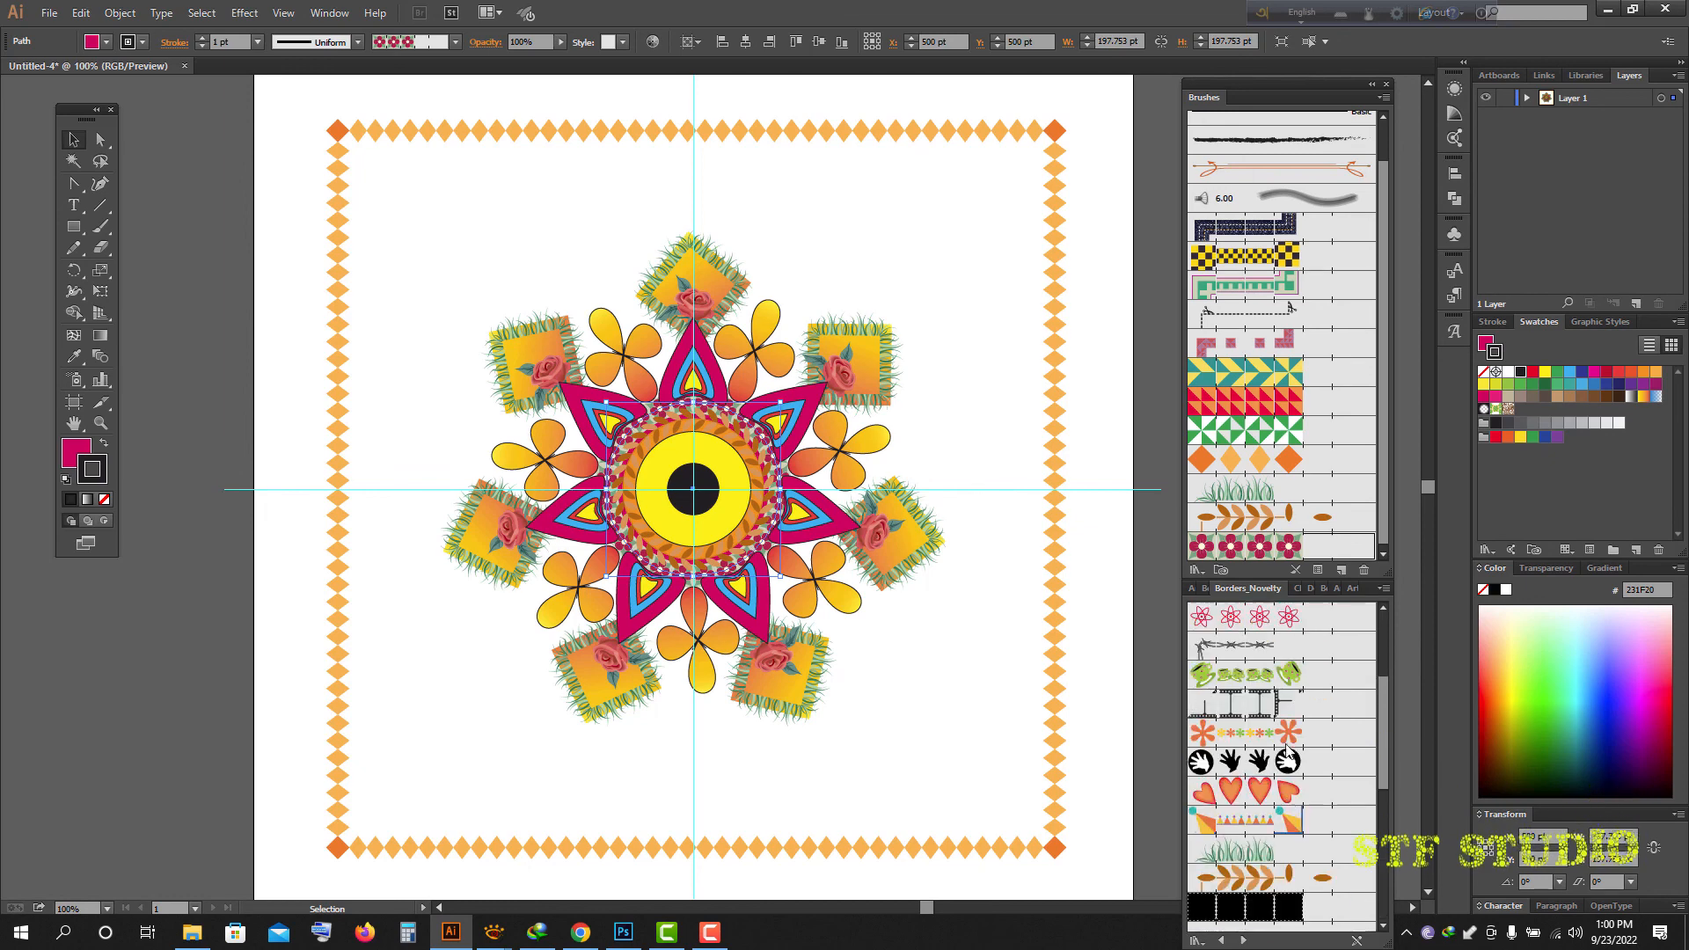
scroll(1290, 737, "down", 5)
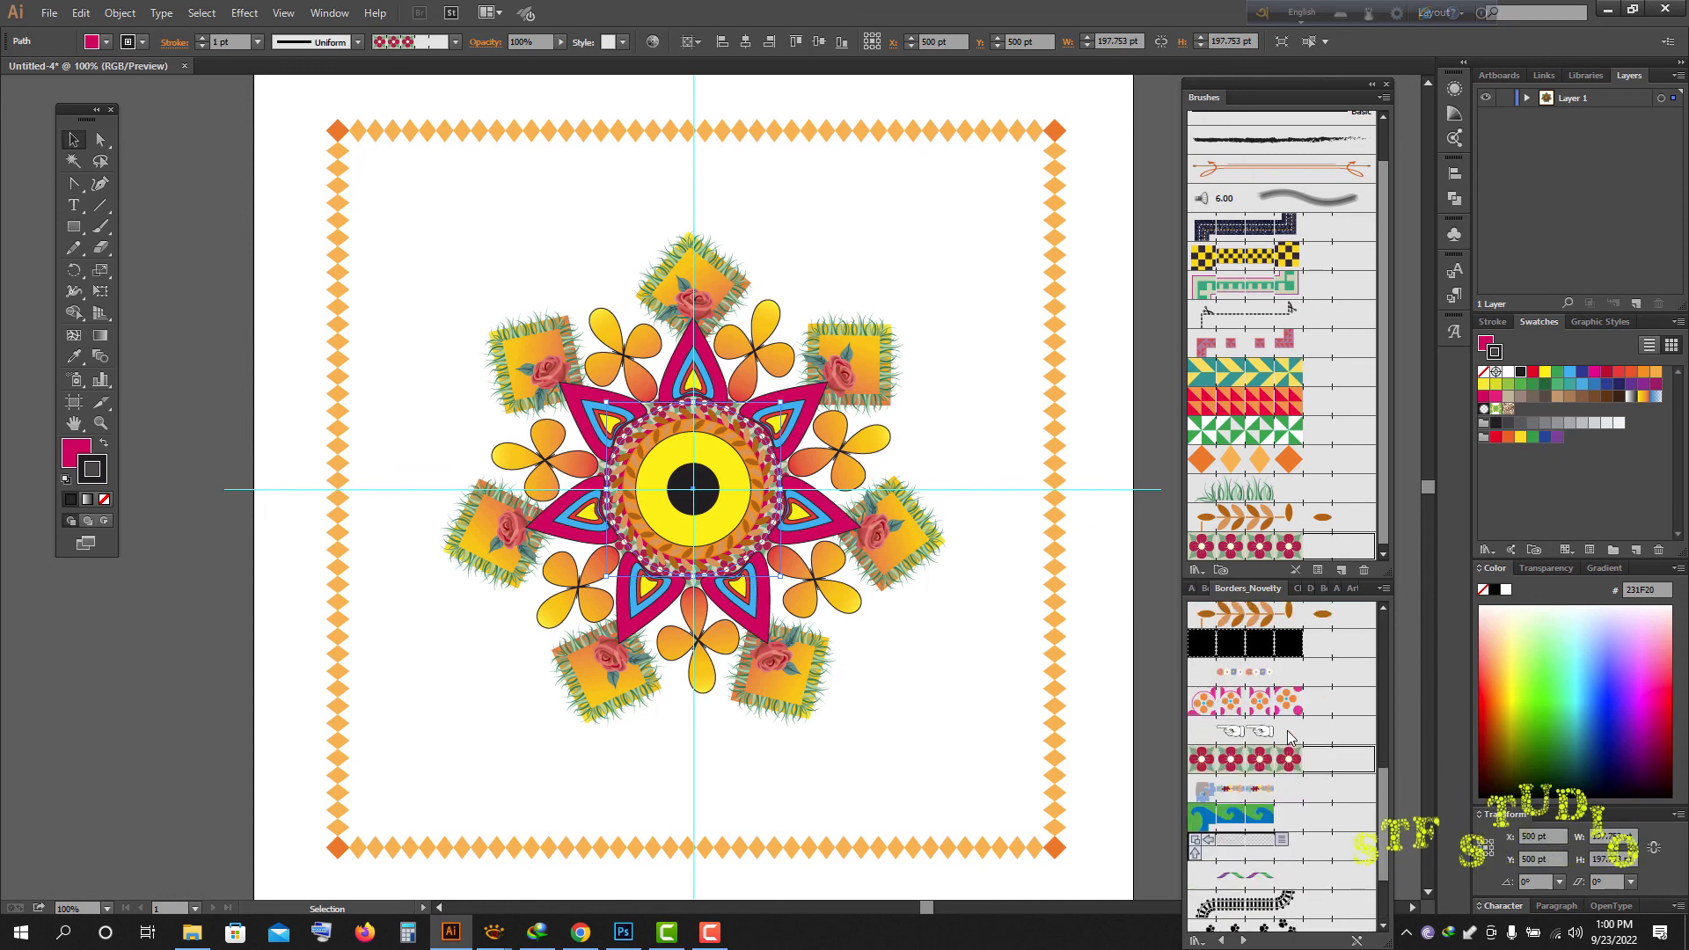
scroll(1288, 736, "up", 10)
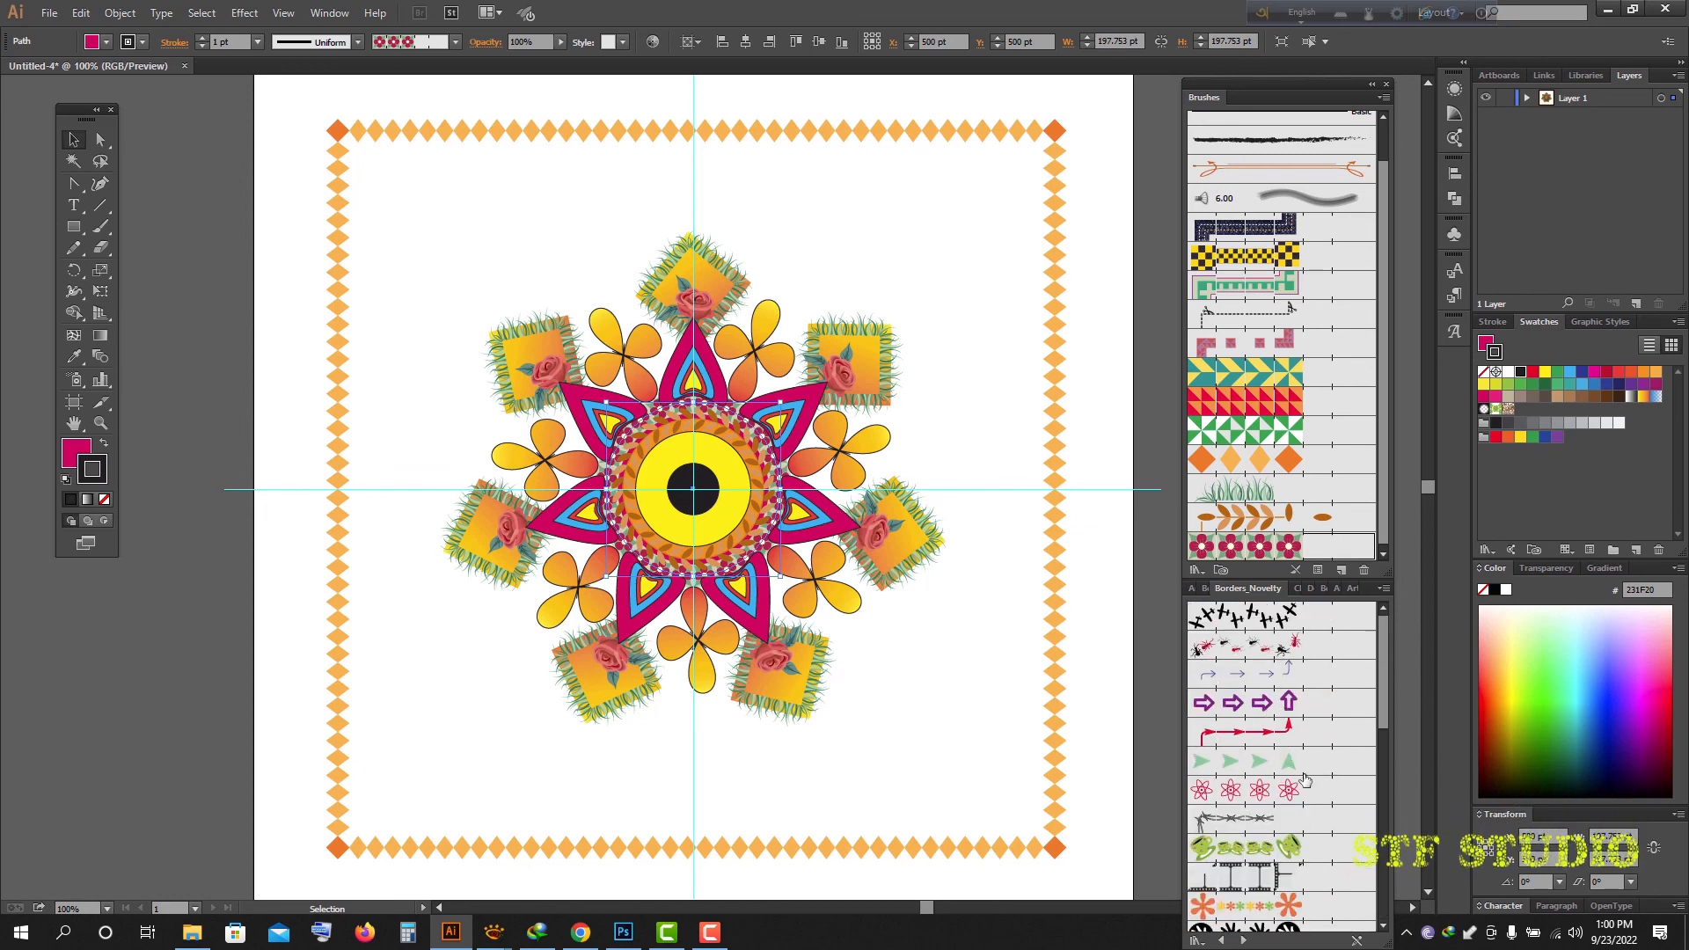
left_click(486, 195)
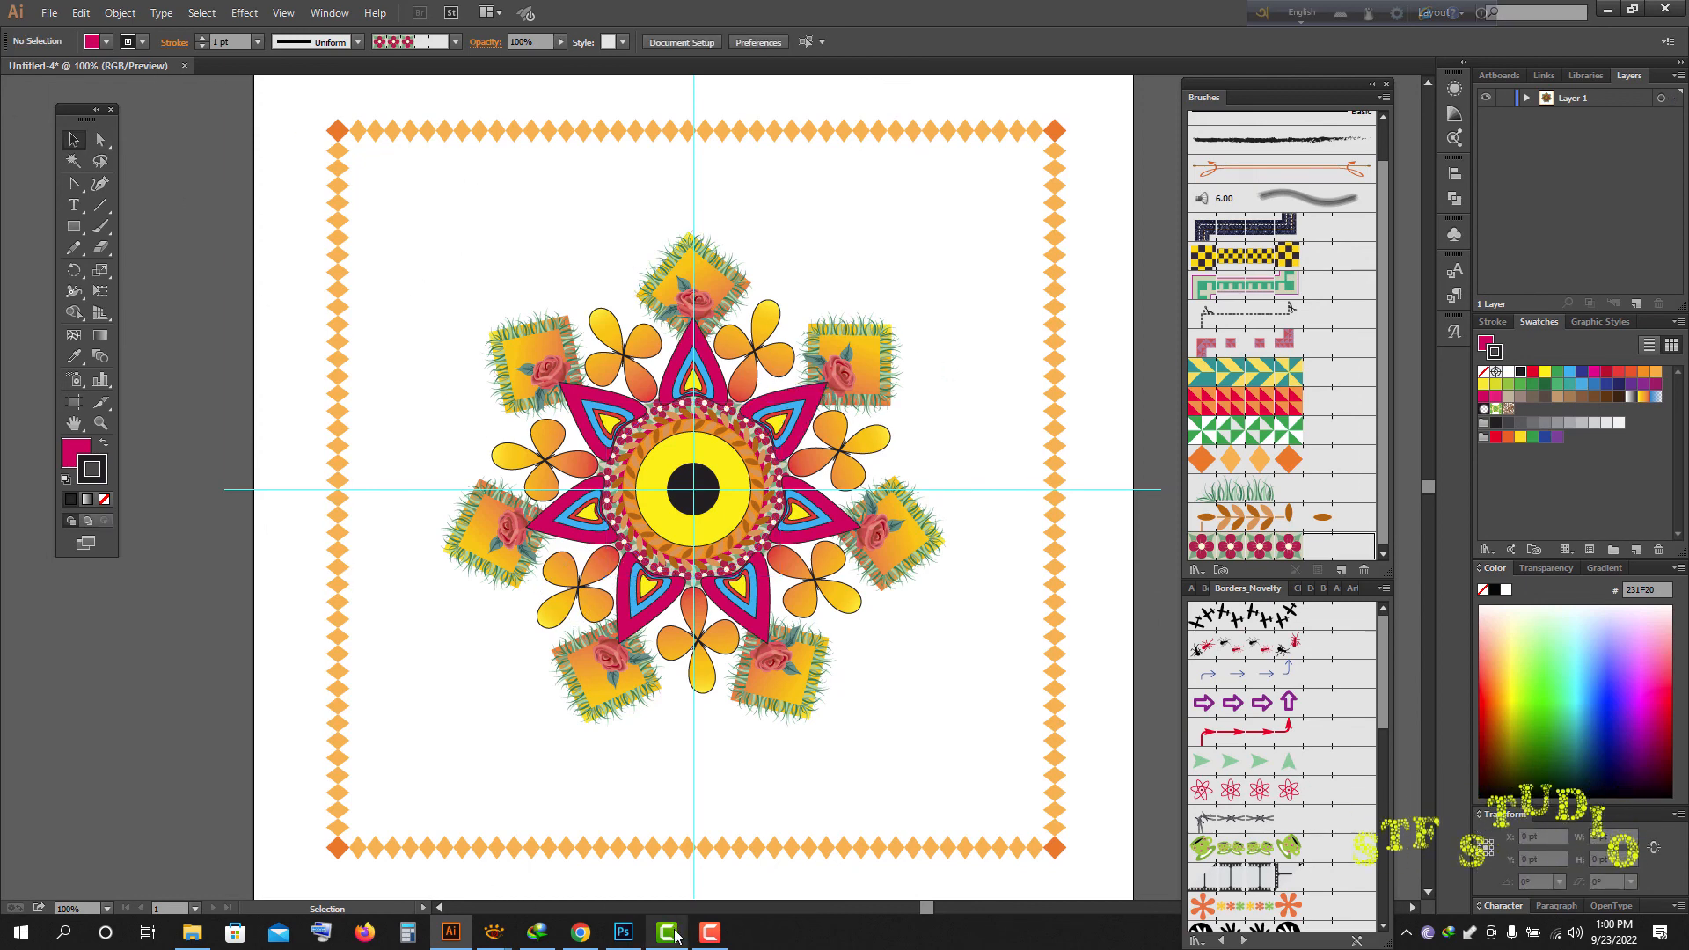
- Switch to Chrome to view the STF STUDIO channel's videos page on YouTube
left_click(580, 939)
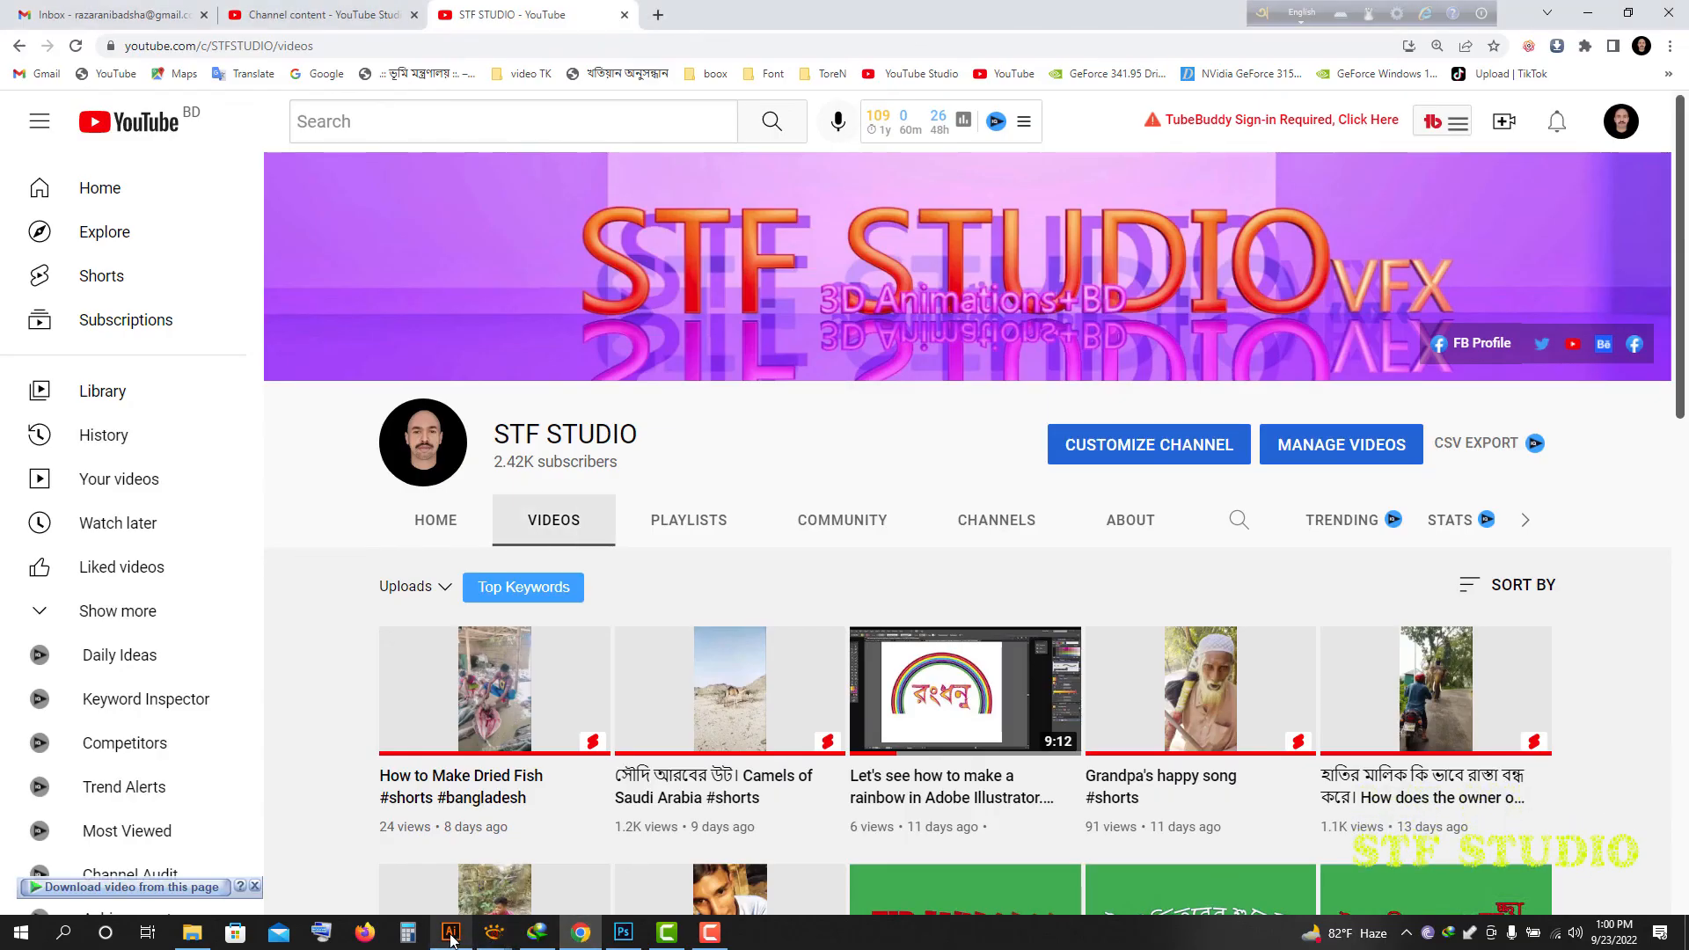